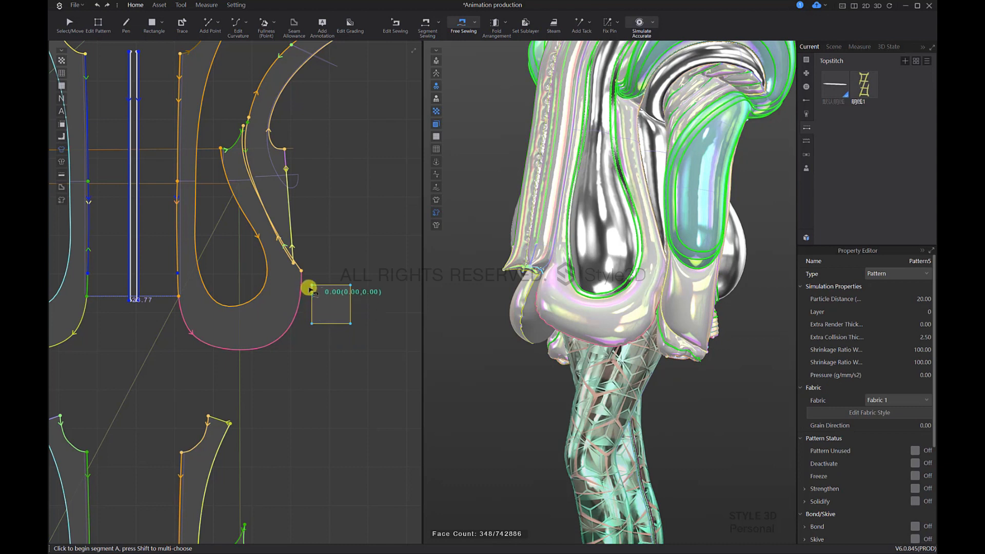
Step: Free-sew the square's left edge to a 10.00-long segment on the U-shaped panel's outer side curve, with sewing type Turned
left_click(313, 286)
left_click(311, 324)
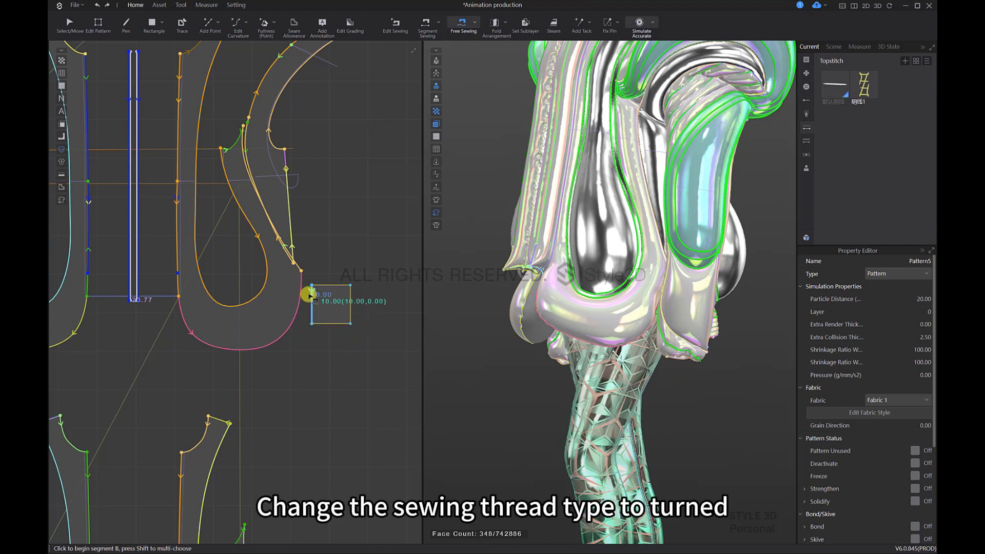
scroll(310, 295, "up", 3)
left_click(295, 250)
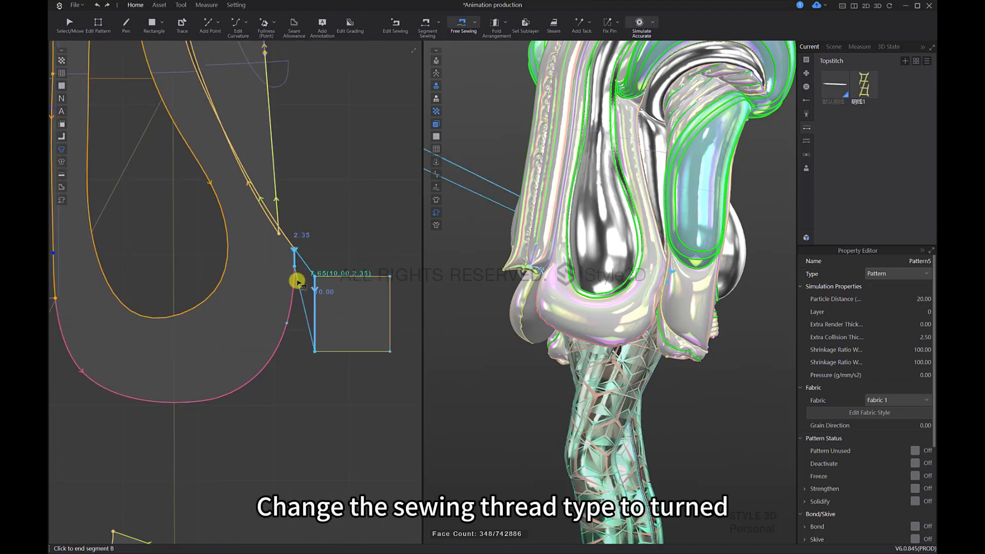
left_click(296, 325)
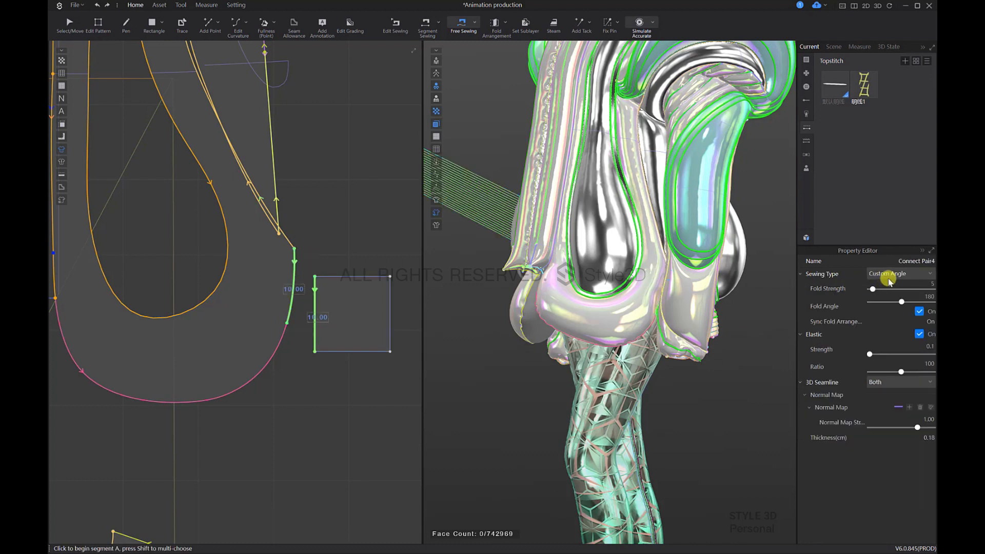
left_click(889, 277)
left_click(895, 295)
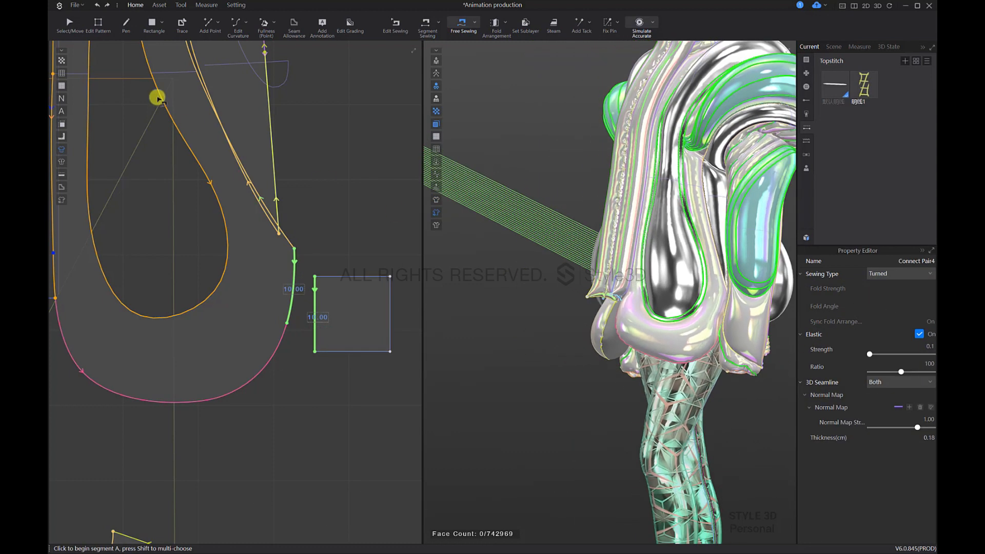
Step: Select the square pattern in the 3D view and superimpose it over the garment piece it is sewn to
left_click(69, 26)
left_click(604, 277)
scroll(605, 278, "down", 4)
middle_click_drag(528, 234, 663, 271)
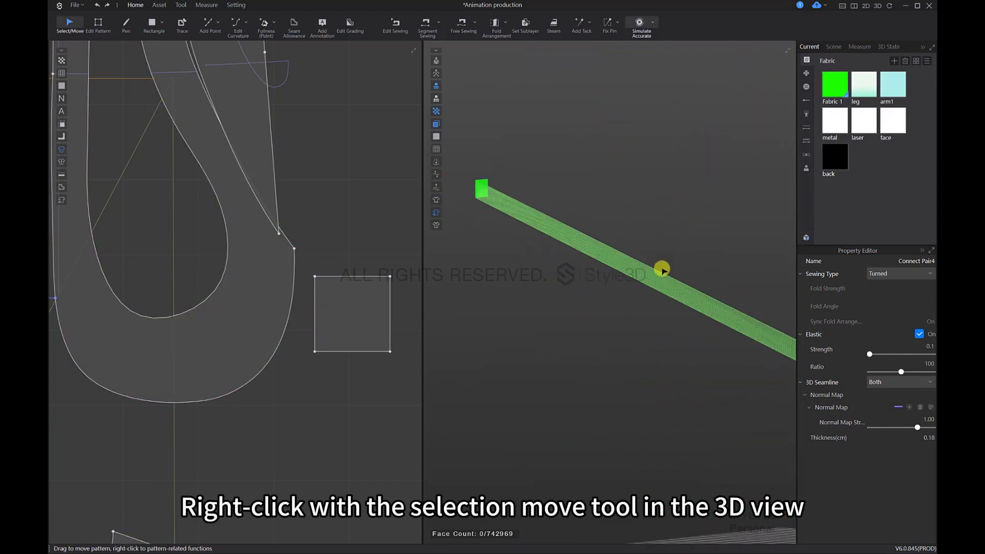
left_click(492, 192)
right_click(484, 193)
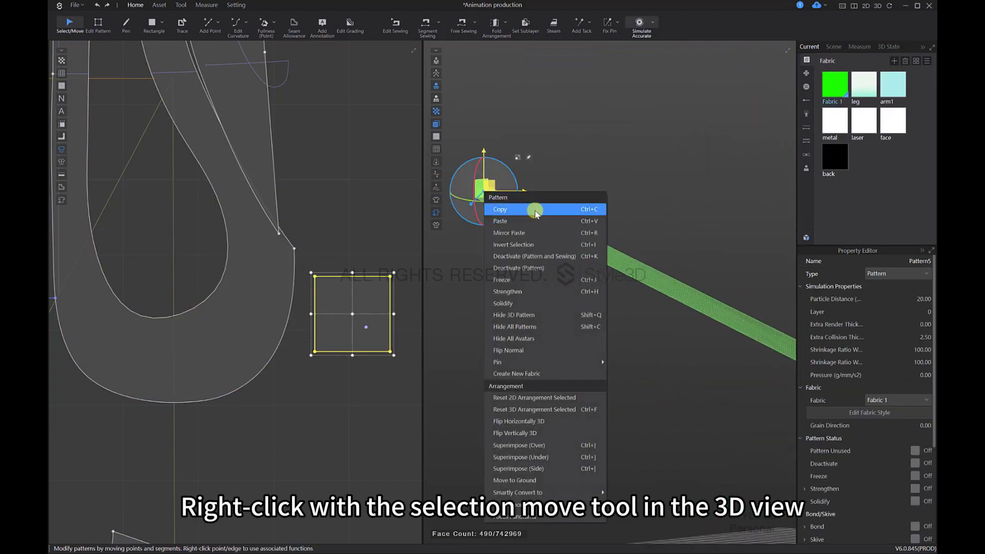
left_click(534, 443)
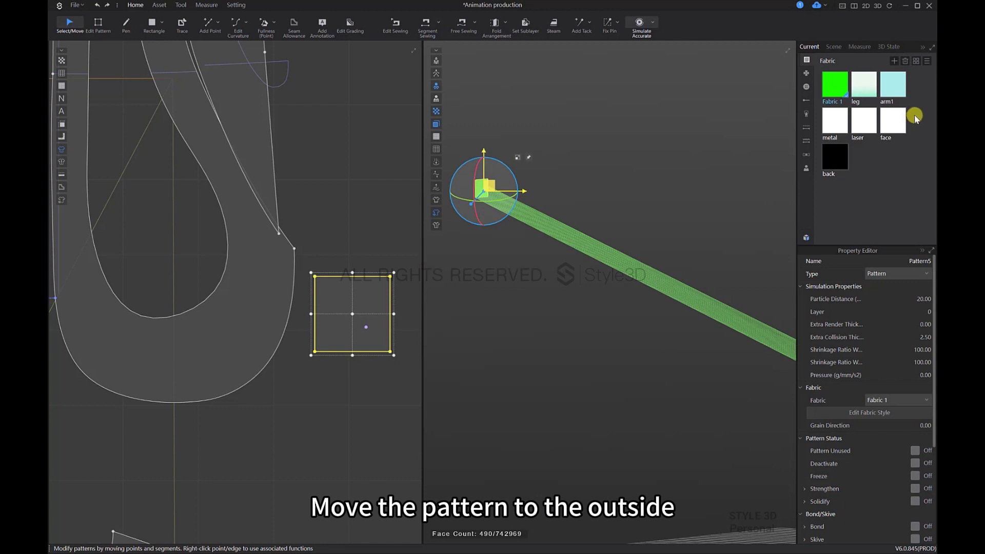
Step: Add a new fabric and assign it to the square pattern at the coat's lower side
left_click(894, 61)
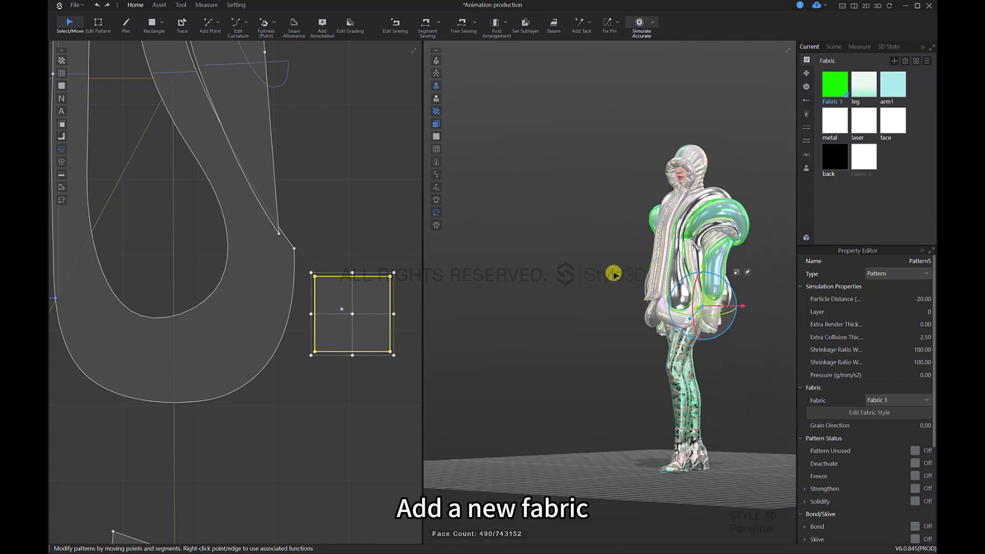
right_click_drag(615, 275, 688, 283)
scroll(718, 307, "up", 3)
middle_click_drag(747, 334, 649, 296)
scroll(649, 297, "up", 3)
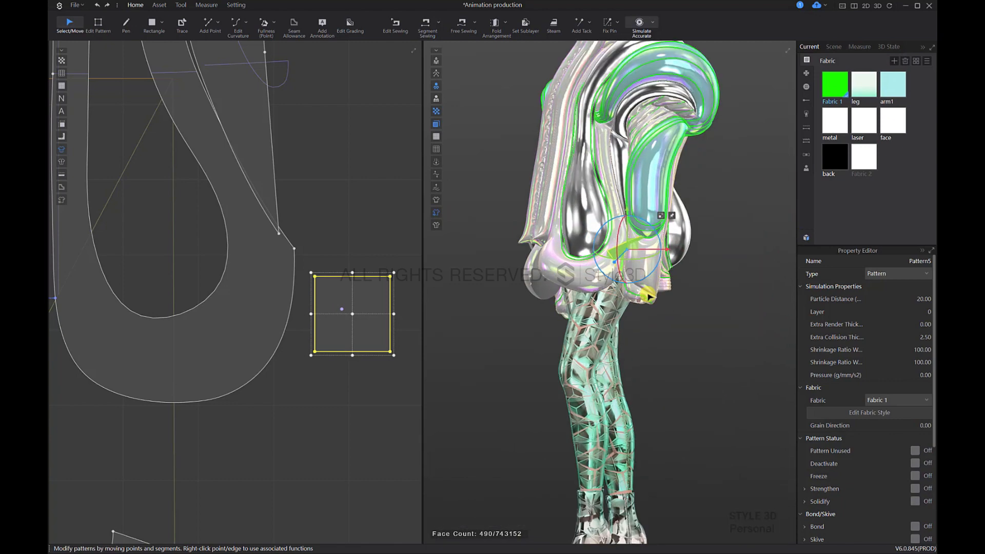
scroll(688, 307, "up", 6)
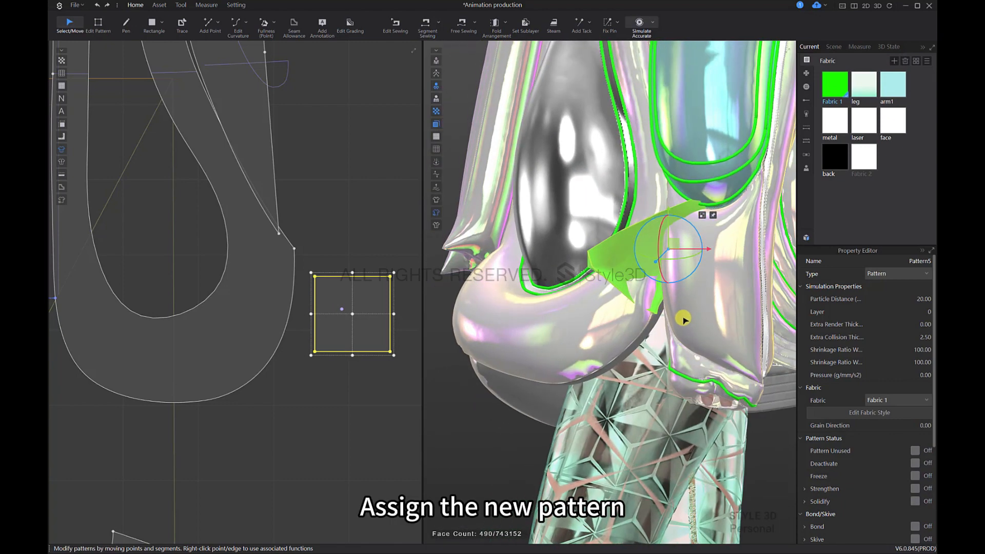
left_click_drag(864, 157, 622, 258)
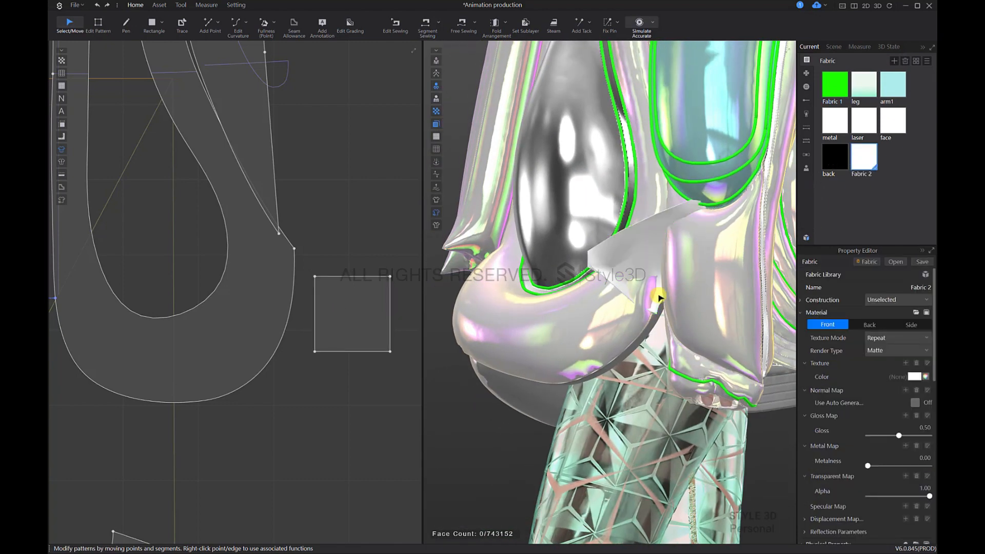
Step: Reposition the square pattern in 3D at the coat's side, near the hem of the banded panel
right_click_drag(659, 294, 657, 129)
left_click(644, 159)
left_click_drag(656, 130, 704, 263)
left_click_drag(641, 168, 721, 216)
right_click_drag(721, 216, 695, 255)
Step: Set the square pattern's particle distance to 10 and its extra collision thickness to 0.01
left_click(693, 252)
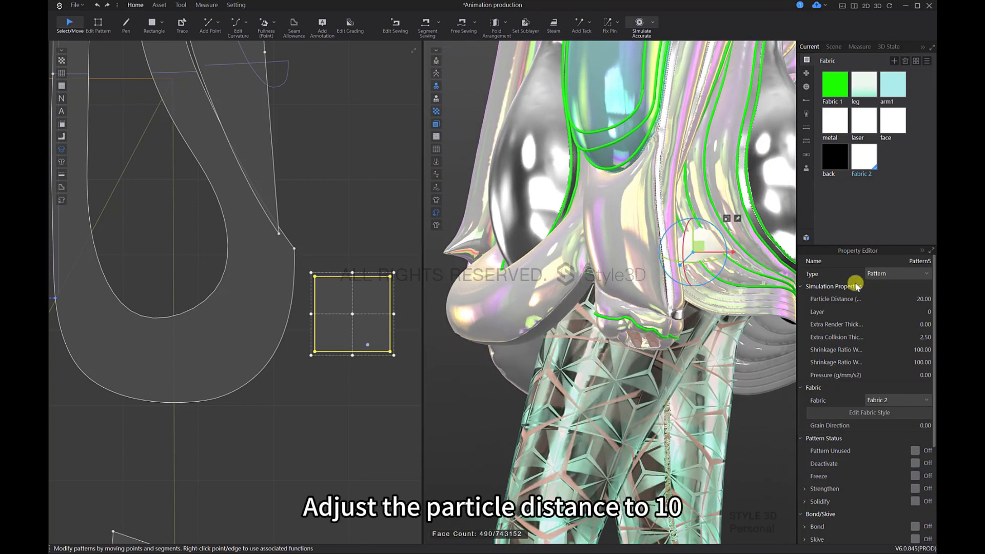
type("10")
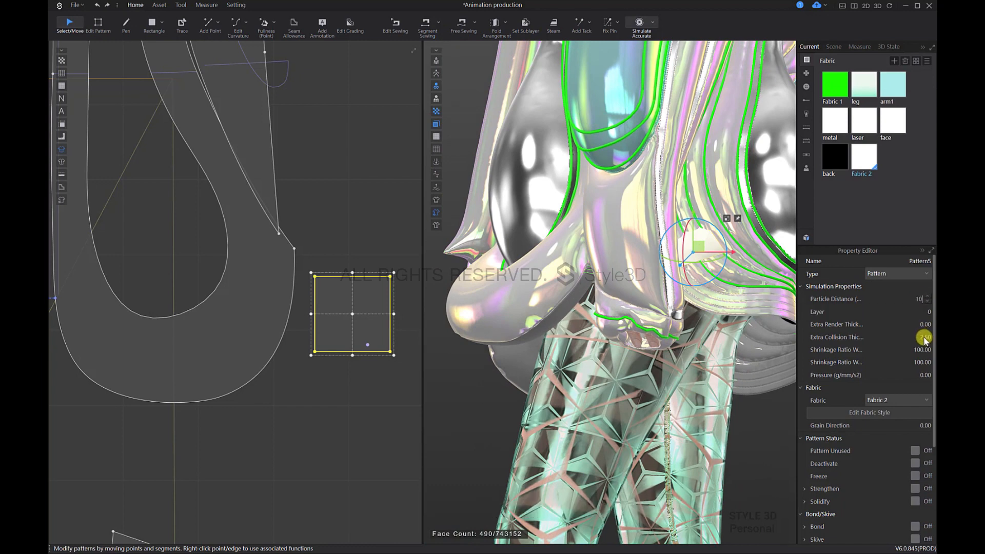
double_click(923, 337)
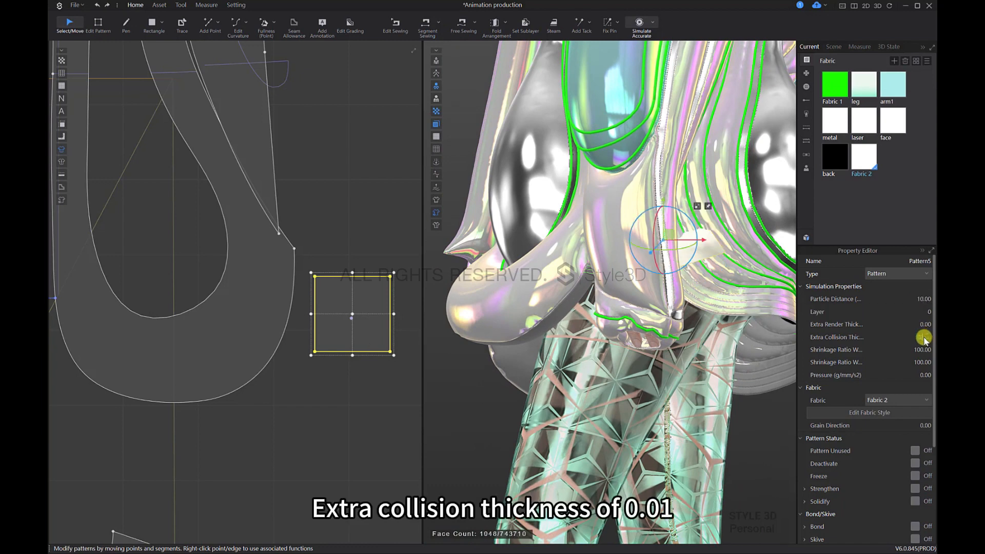
Step: Run the simulation and pull the square pattern into the gap at the coat's side hem
right_click_drag(752, 322, 719, 331)
key("space")
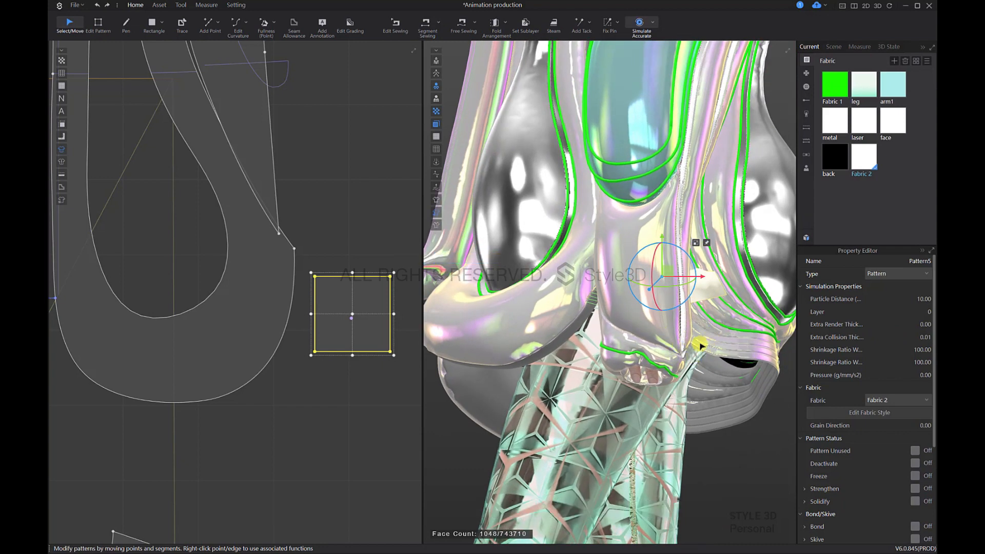
key("space")
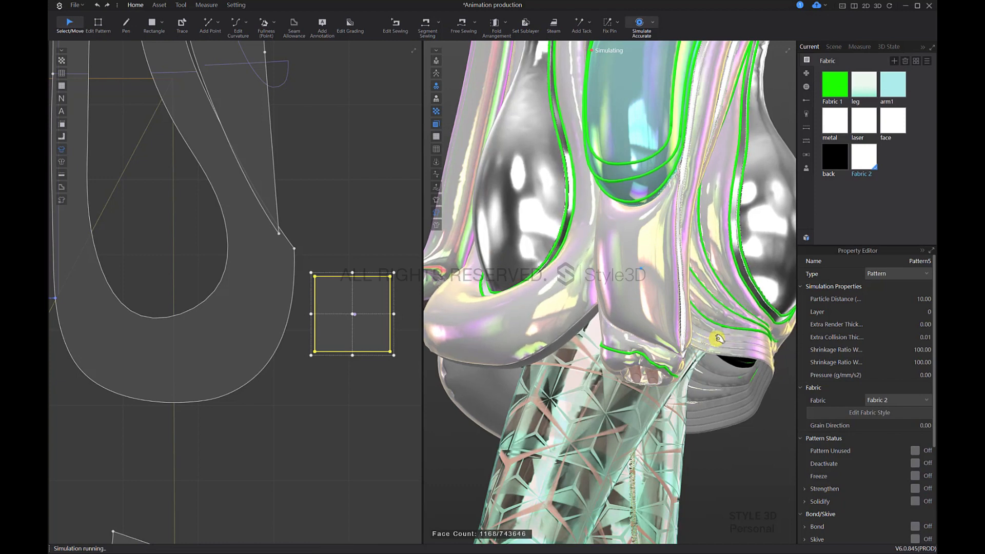
key("space")
mouse_move(667, 334)
right_mouse_down()
mouse_move(628, 335)
mouse_move(649, 332)
right_mouse_up()
key("space")
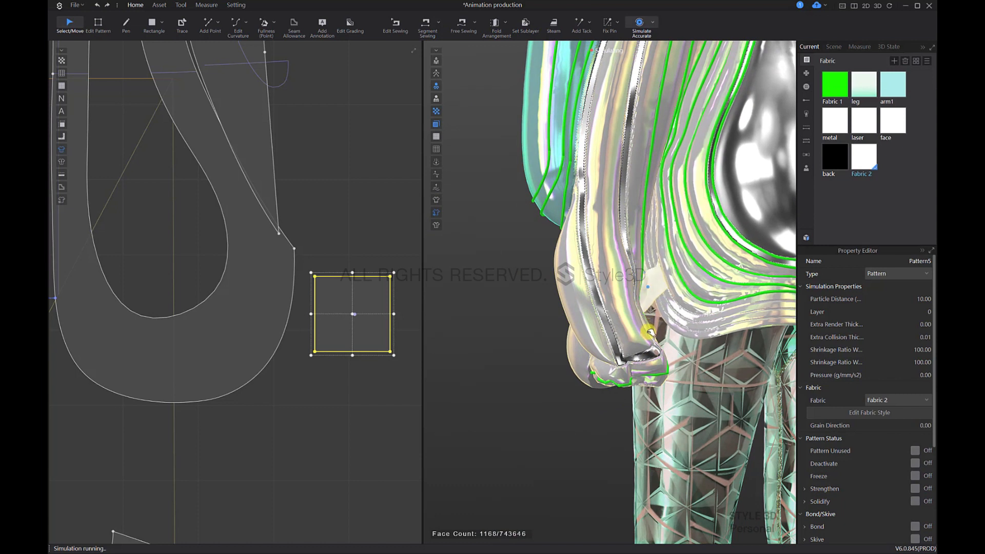
left_click_drag(650, 332, 649, 341)
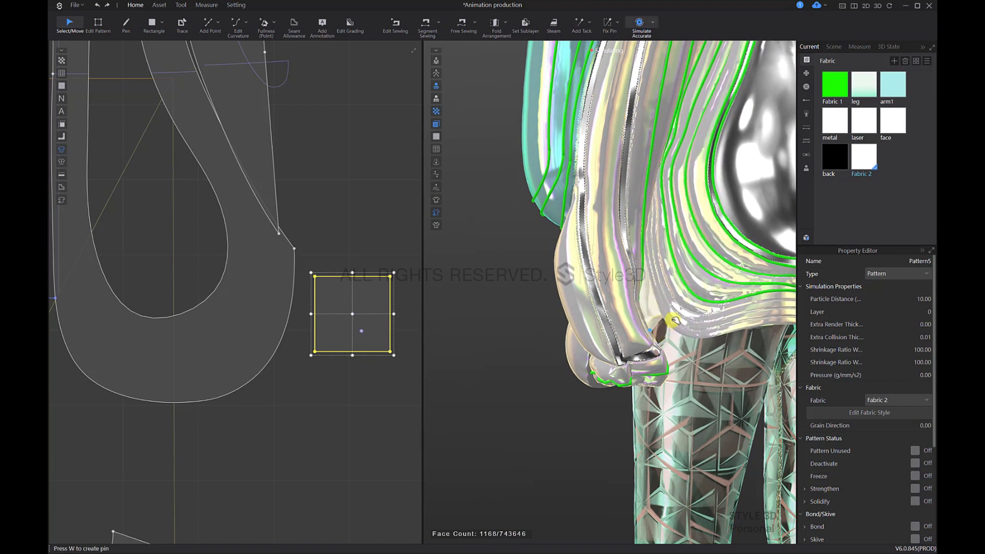
Step: Identify the adjoining banded panel and move the square pattern beside it in the 2D layout
left_click(660, 304)
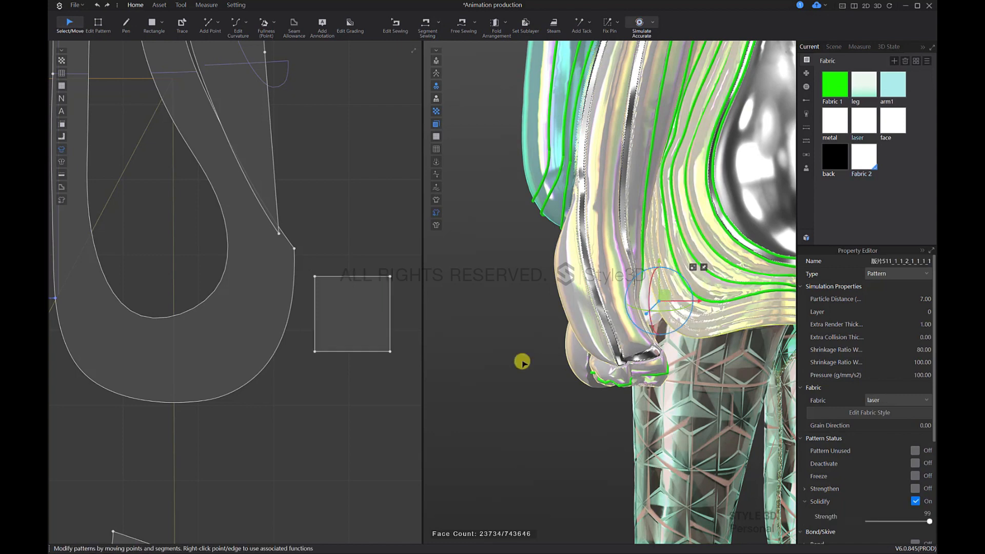
scroll(334, 333, "down", 5)
middle_click_drag(240, 335, 299, 324)
left_click(111, 326)
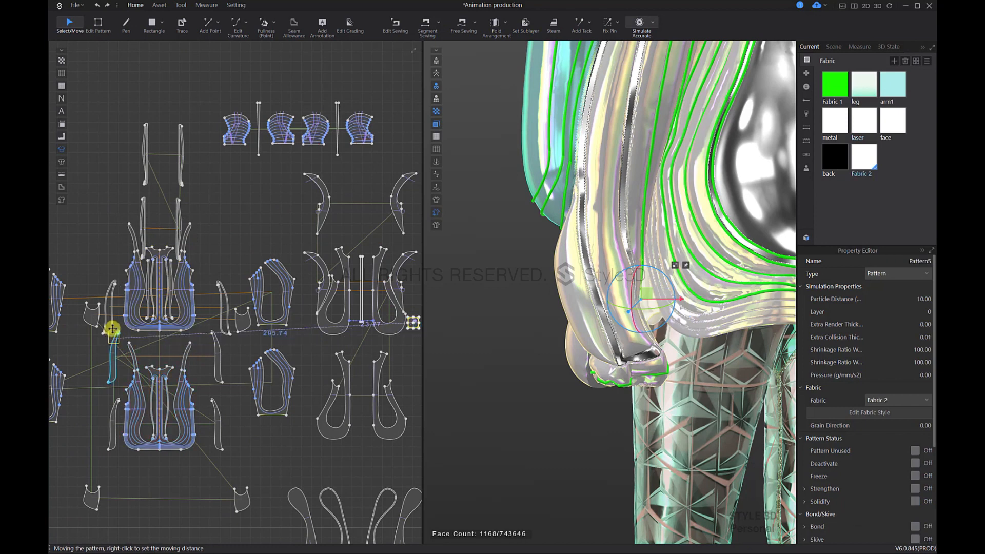
scroll(114, 330, "up", 5)
scroll(125, 311, "up", 5)
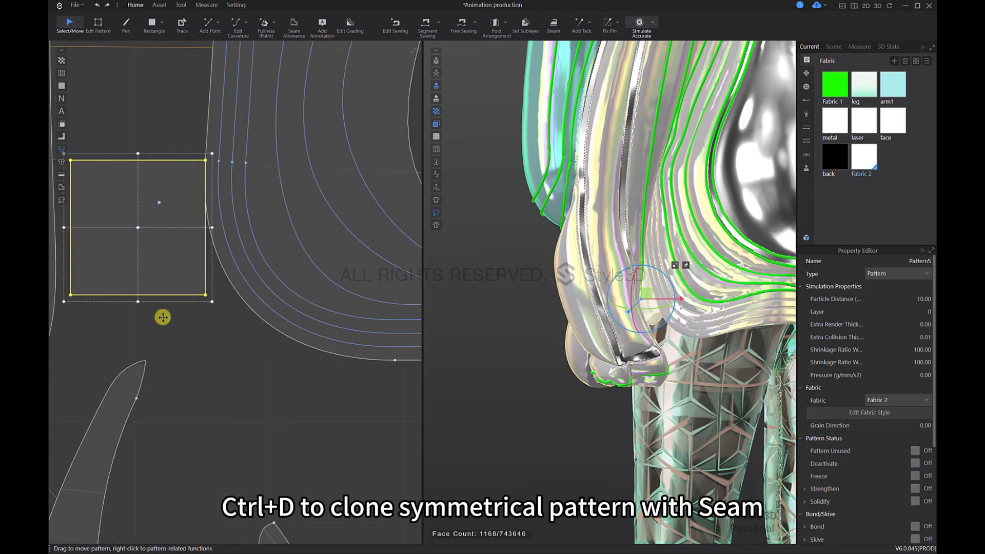
Step: Fine-tune the square's 2D position between the narrow strip and the banded panel's lower side curve
middle_click_drag(162, 316, 219, 351)
left_click_drag(181, 282, 155, 322)
left_click(258, 342)
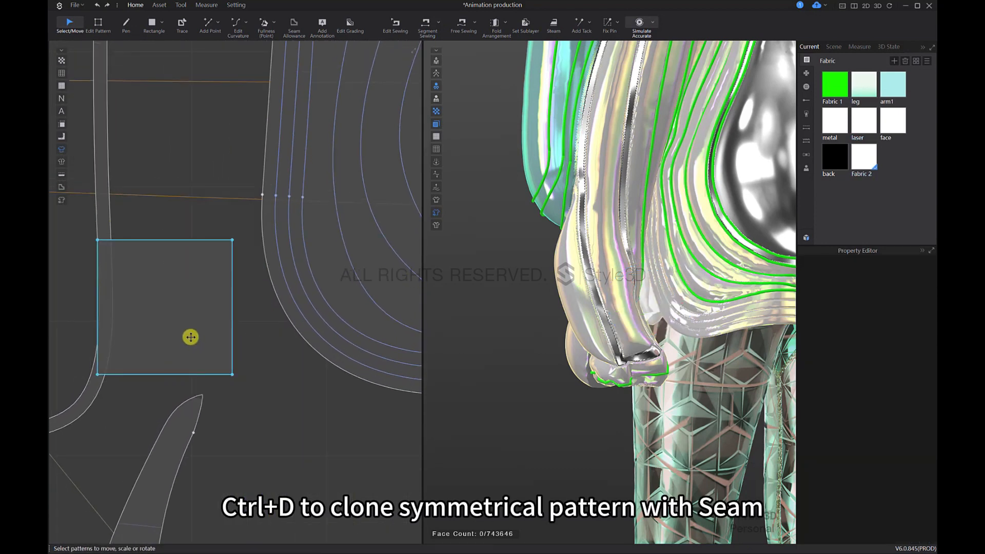
left_click(214, 337)
left_click_drag(213, 336, 237, 336)
left_click(295, 365)
middle_click_drag(365, 147, 408, 162)
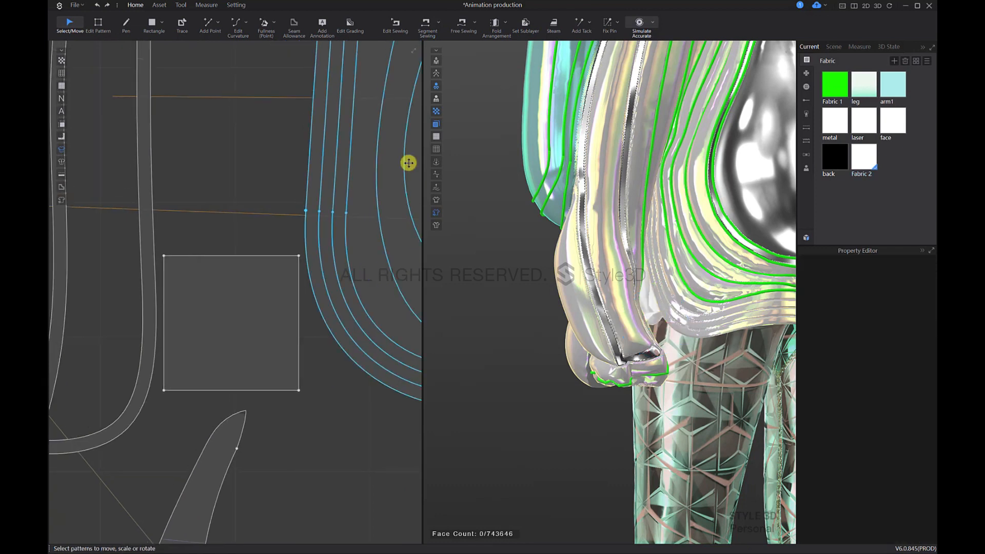
Step: Free-sew the square's right edge to a 10.00-long segment of the banded panel's lower side curve, with sewing type Turned
left_click(461, 28)
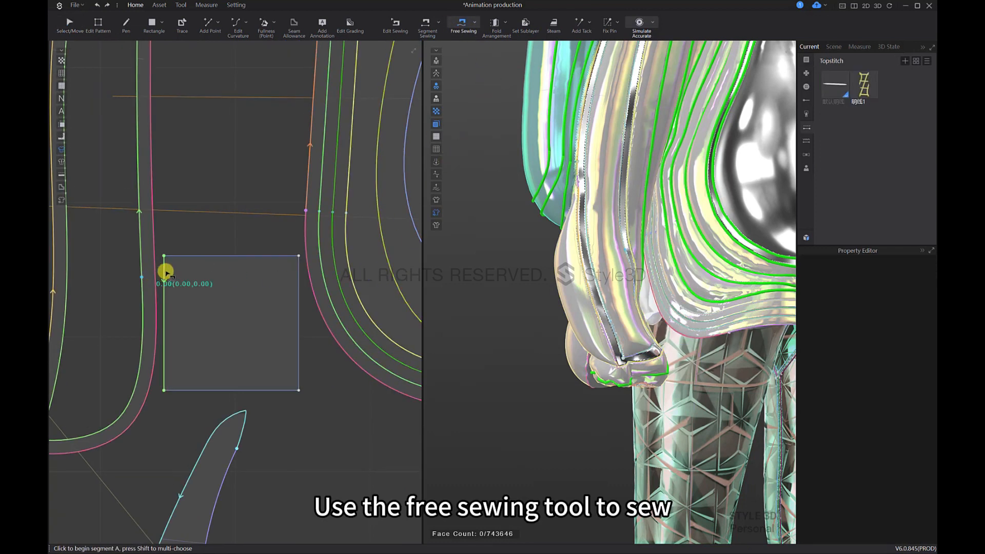
left_click(300, 257)
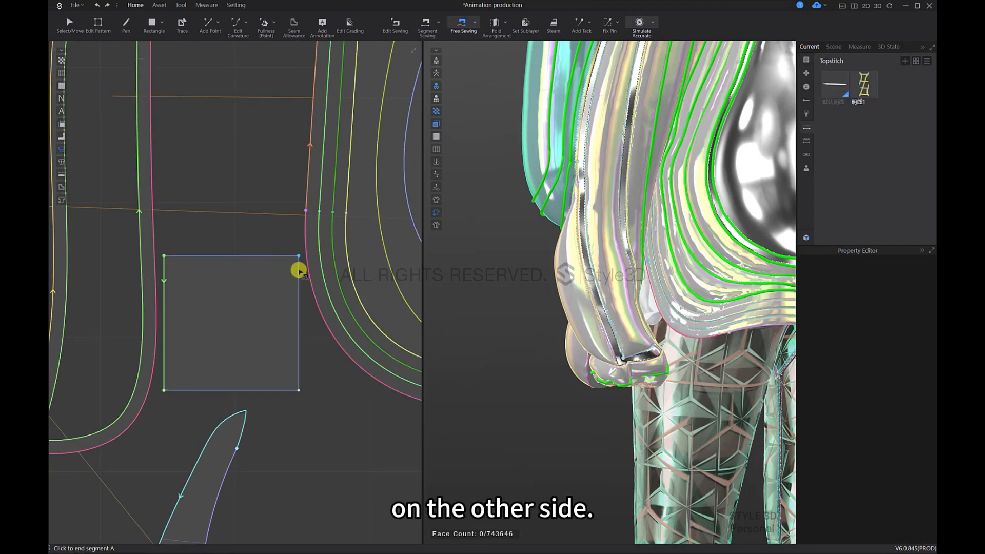
left_click(299, 385)
scroll(289, 321, "down", 3)
middle_click_drag(311, 258, 327, 325)
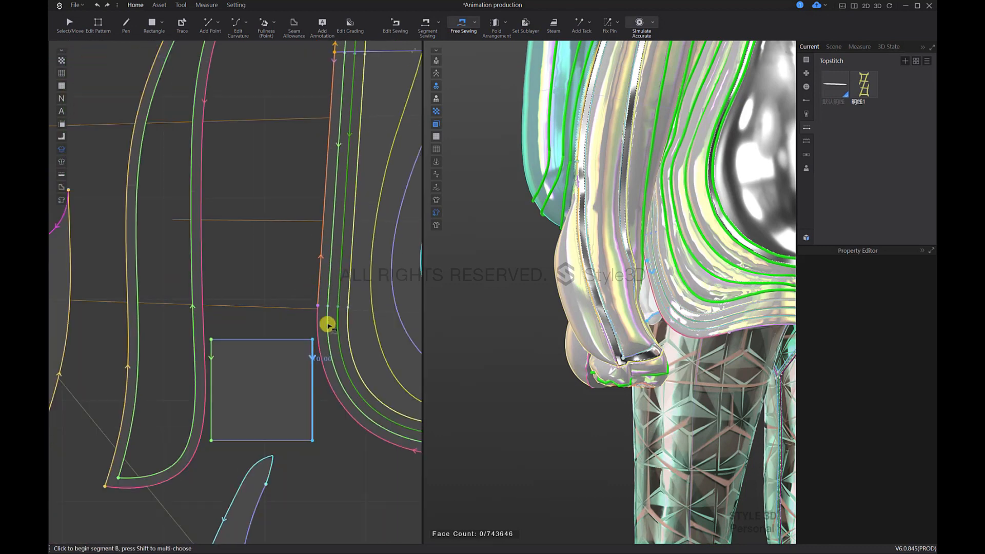
left_click(317, 306)
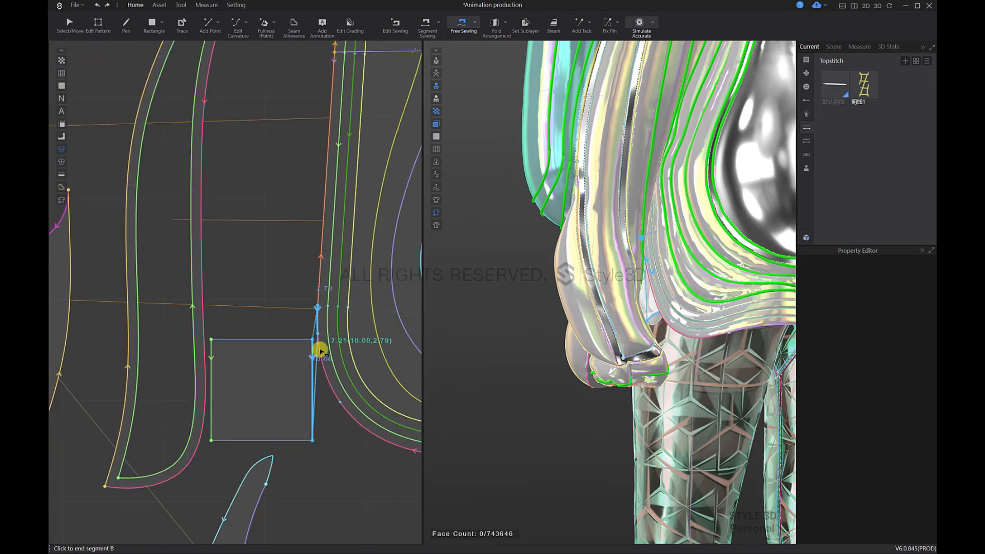
left_click(760, 345)
left_click(918, 275)
left_click(901, 287)
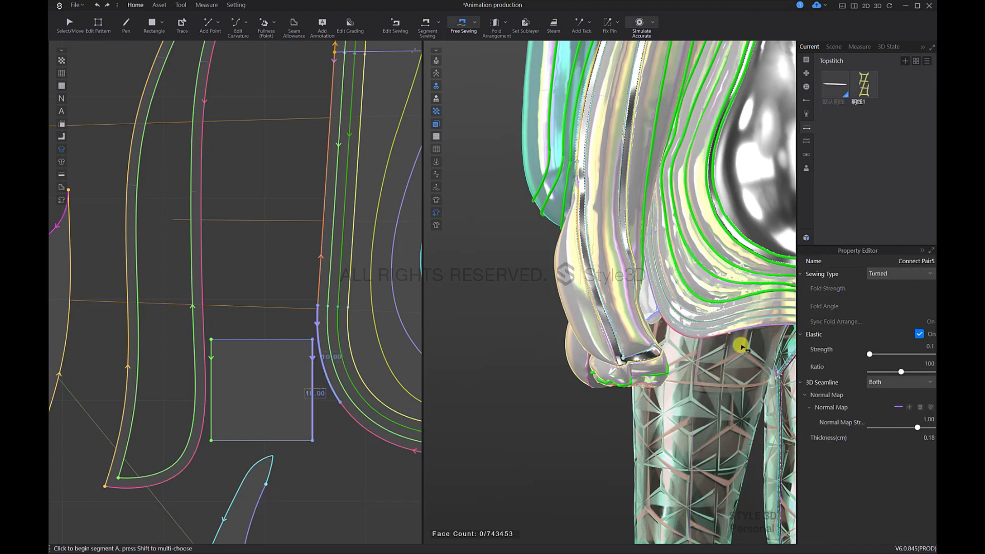
Step: Simulate the sewn square connector and set its first shrinkage ratio to 50
key("space")
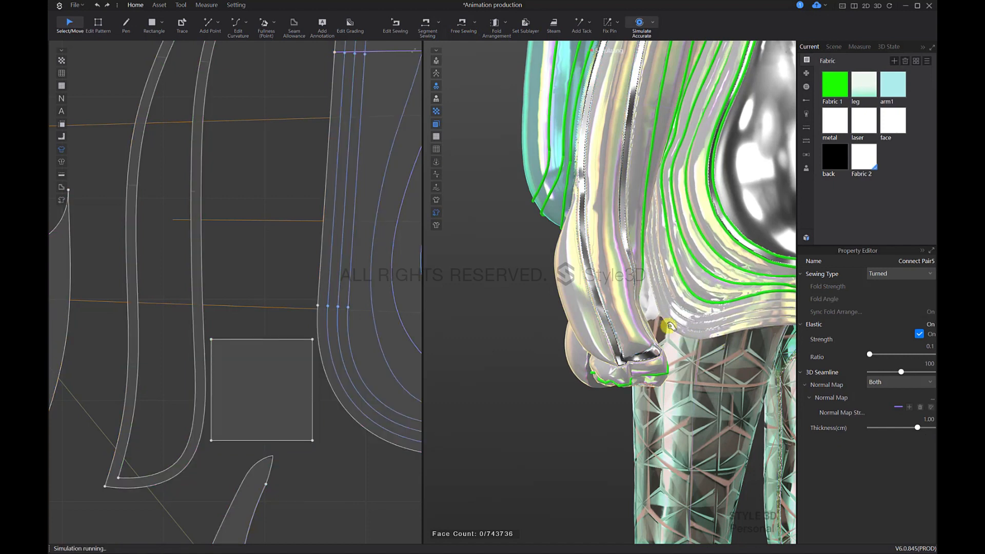
left_click(683, 313)
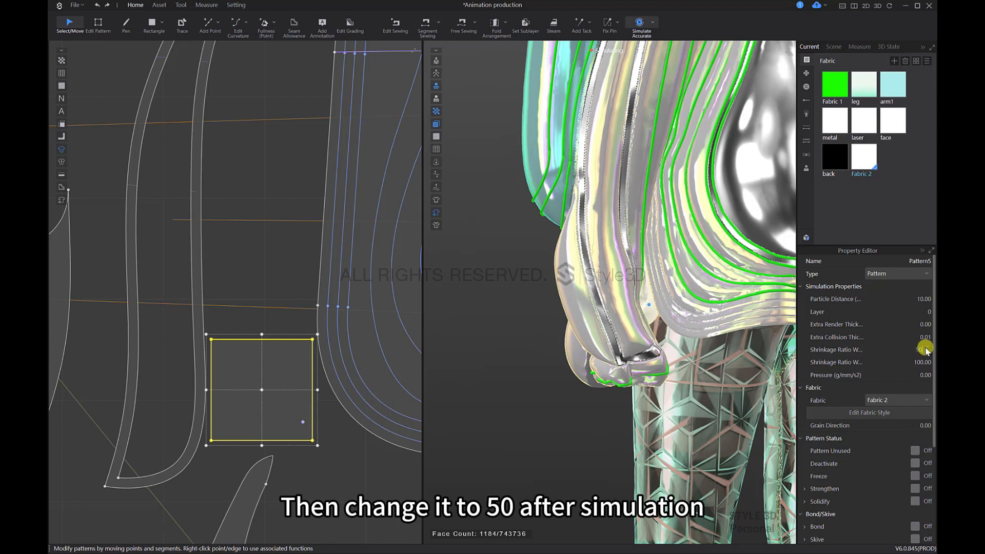
key("Return")
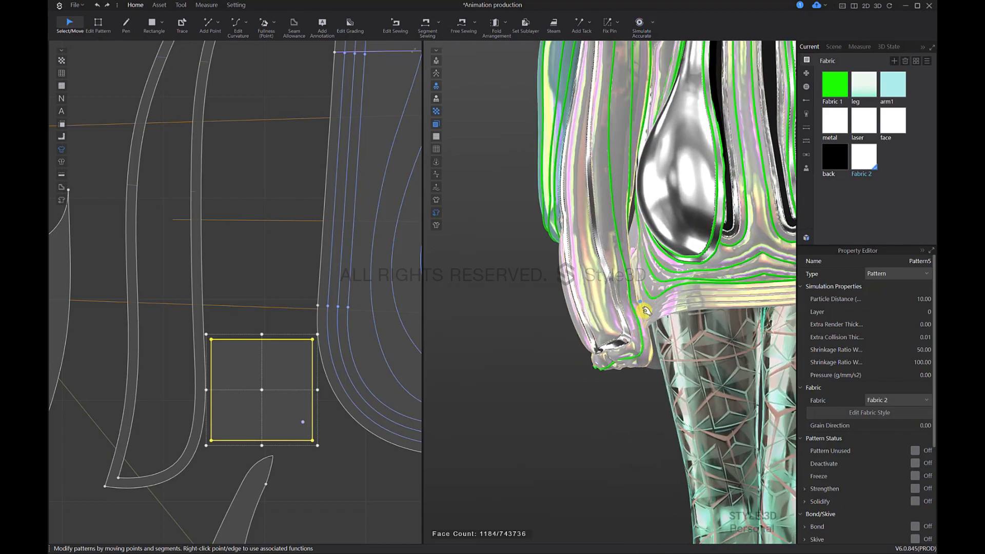
Step: Pull the side connector into place during simulation and check the coat from the front
right_click_drag(645, 310, 637, 260)
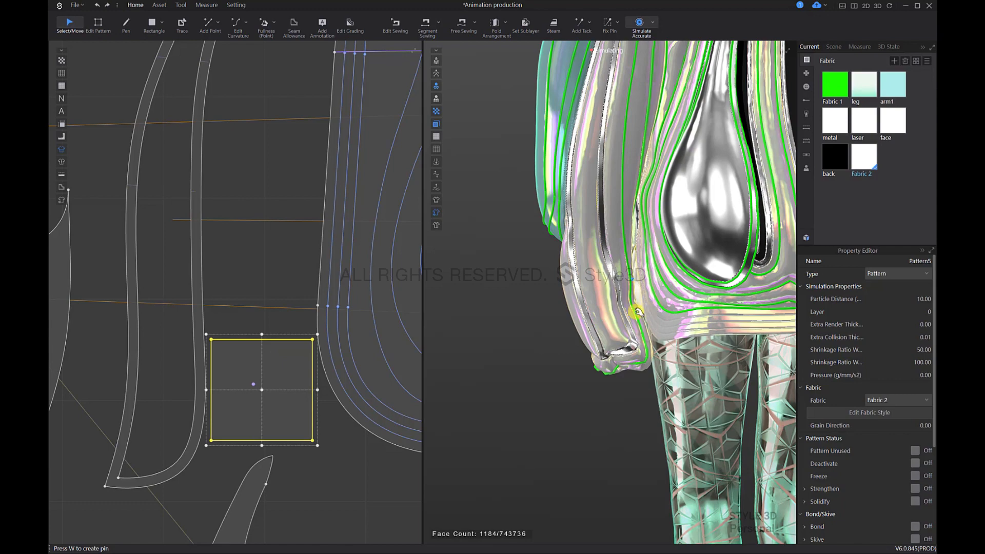
right_click_drag(637, 311, 795, 310)
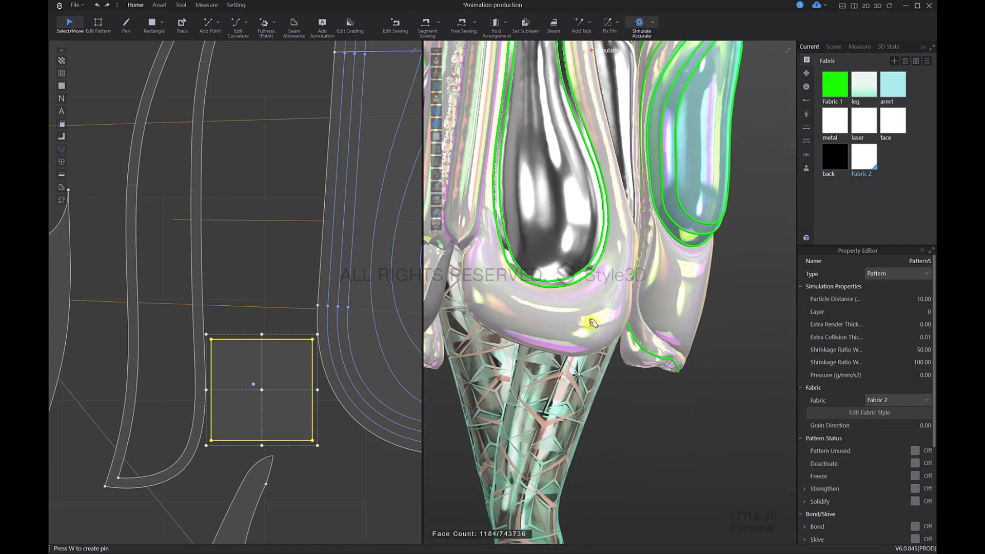
key("m")
scroll(675, 330, "down", 6)
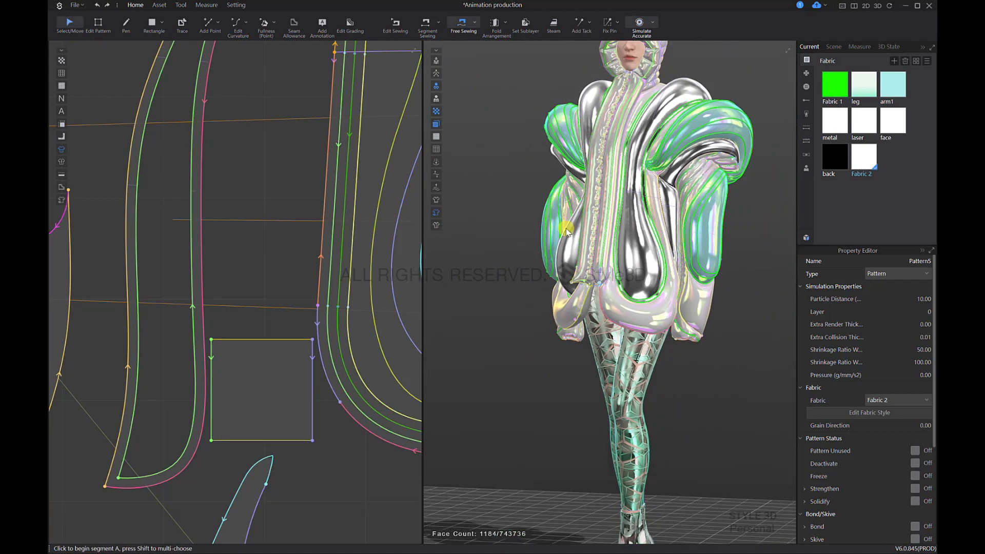
Step: Create a symmetrical copy of the square connector and place it beside the opposite lower side curve of the banded panel
scroll(306, 321, "down", 4)
middle_click_drag(306, 321, 168, 251)
left_click(162, 284)
scroll(574, 332, "down", 2)
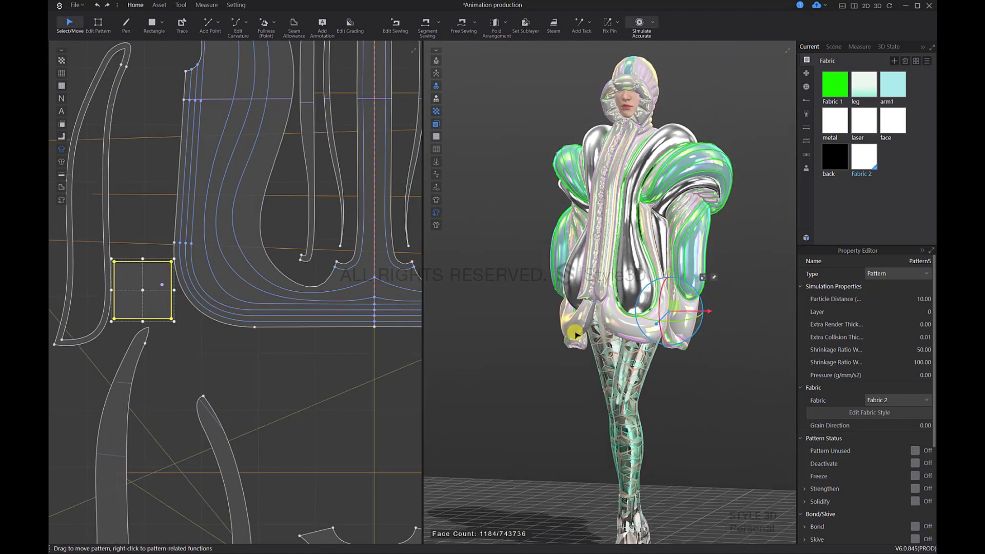
scroll(374, 347, "down", 3)
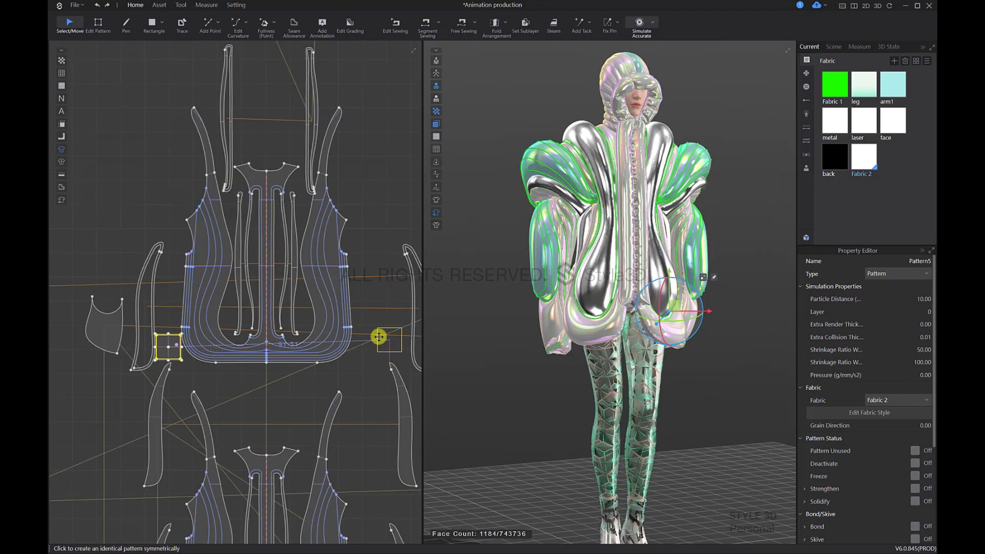
middle_click_drag(418, 357, 330, 341)
middle_click_drag(204, 321, 285, 288)
middle_click_drag(232, 383, 239, 367)
middle_click_drag(324, 296, 231, 338)
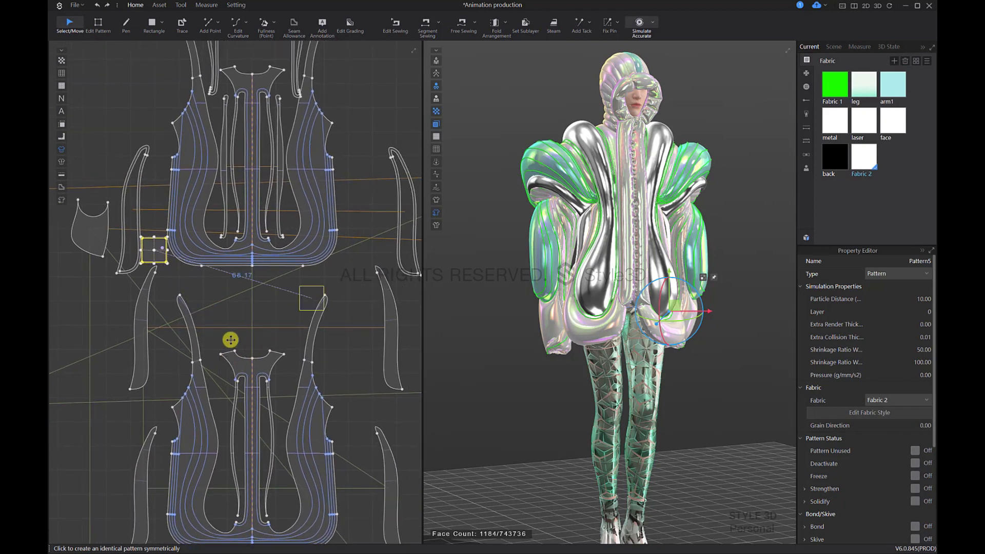
left_click(370, 319)
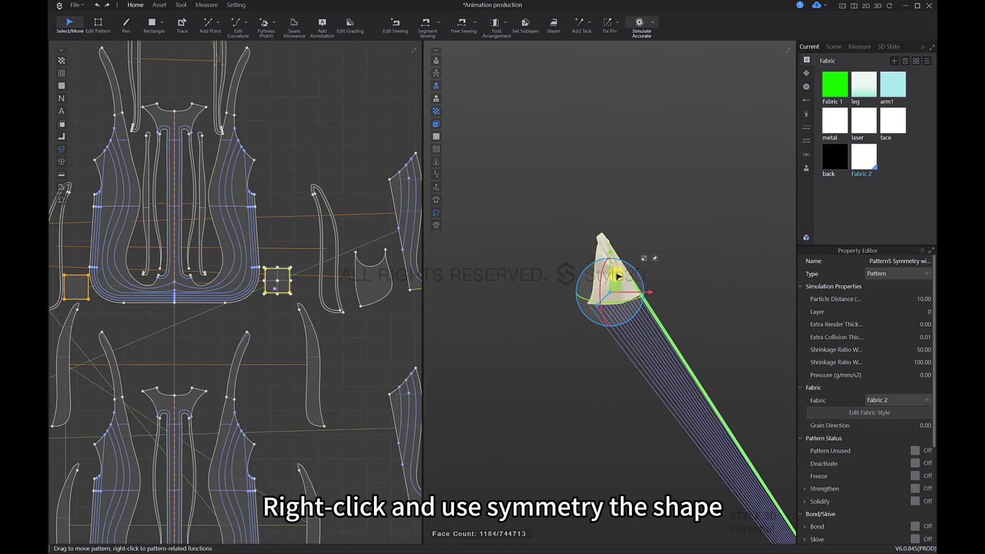
Step: Bring the mirrored square from its distant 3D position back to the coat's lower front
right_click(618, 276)
left_click(671, 182)
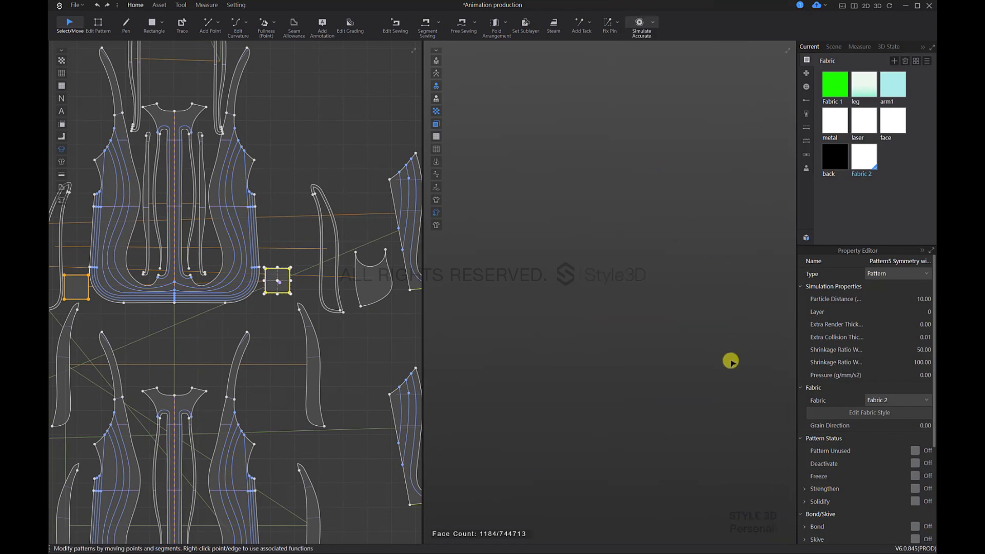
key("2")
right_click_drag(591, 335, 644, 342)
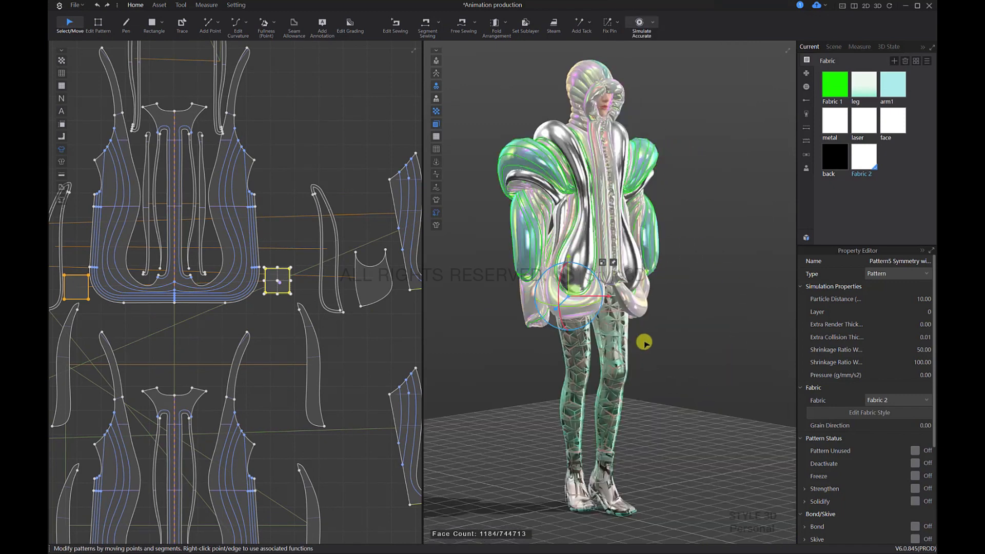
scroll(560, 314, "up", 5)
scroll(563, 312, "up", 8)
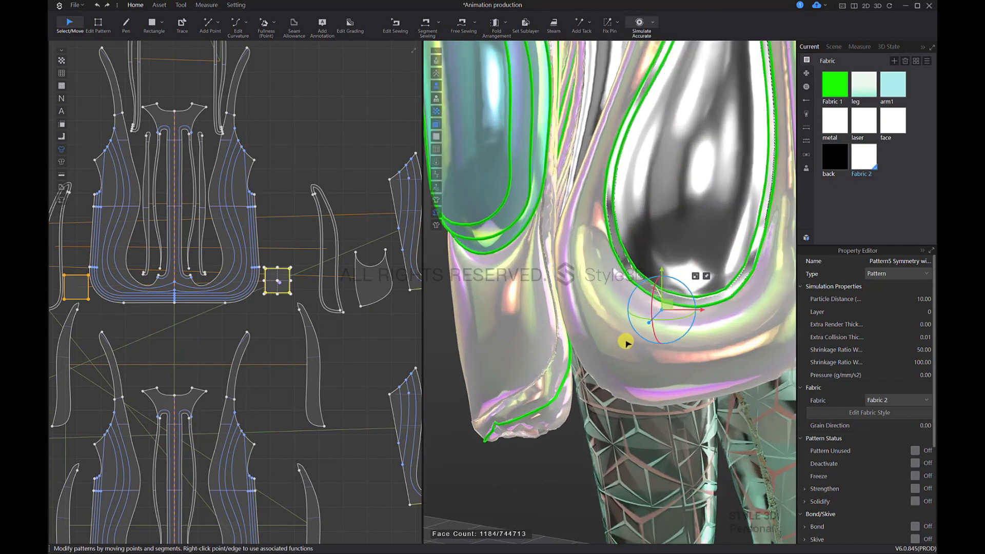
Step: Move the mirrored square in 3D into the gap between the sleeve and the coat's lower side, and simulate it
right_click_drag(646, 290, 637, 305)
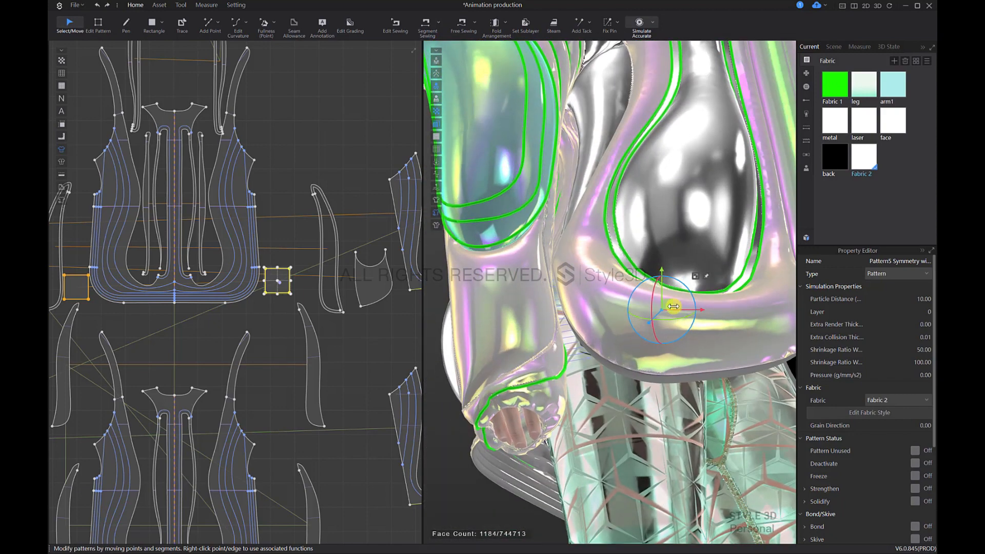
left_click_drag(669, 305, 556, 312)
right_click_drag(584, 338, 595, 364)
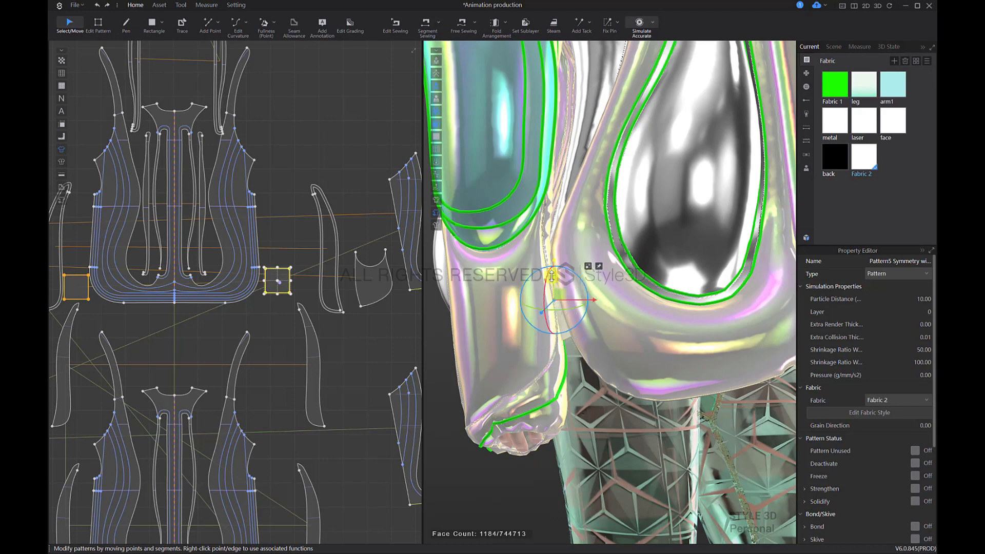
mouse_move(554, 293)
right_mouse_down()
mouse_move(539, 261)
mouse_move(564, 287)
right_mouse_up()
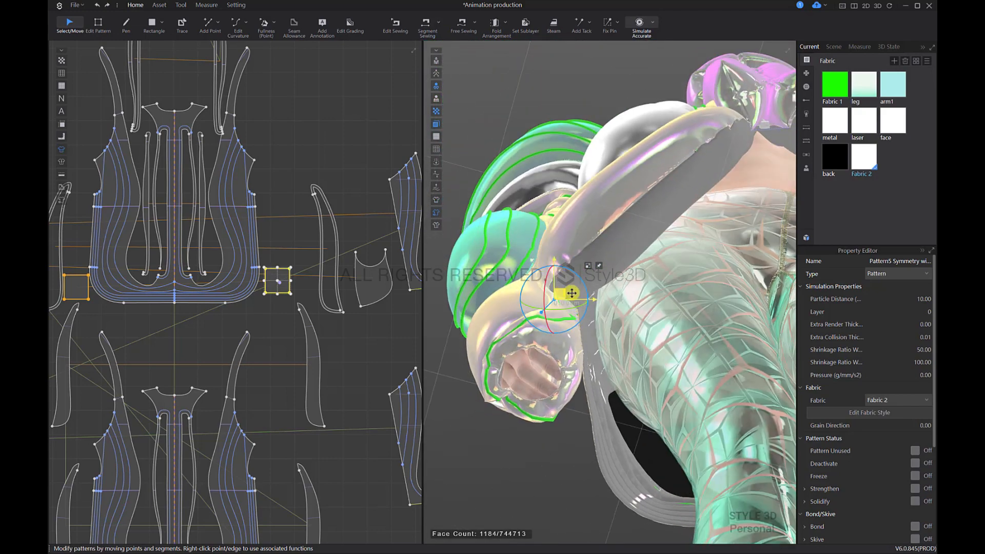
right_click_drag(615, 321, 600, 295)
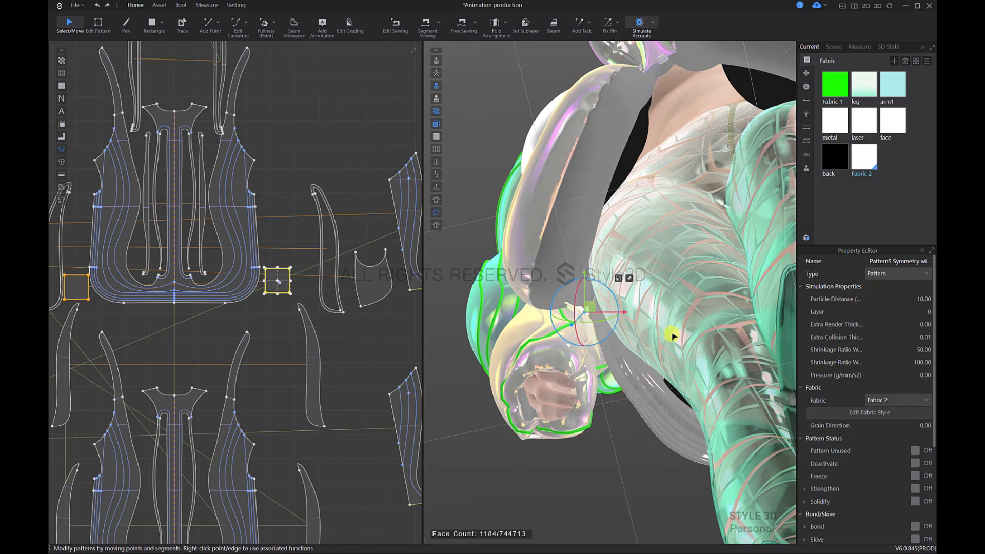
key("space")
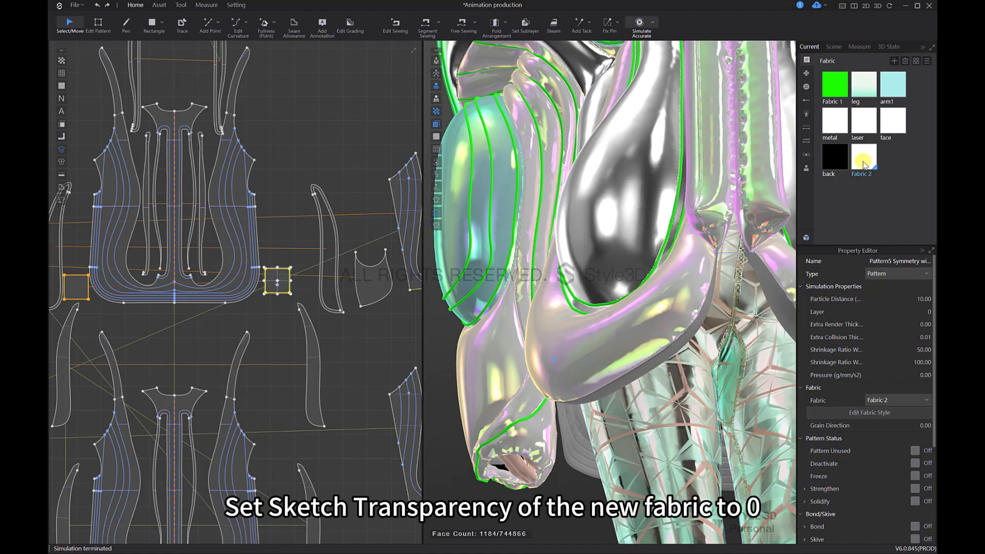
Step: Make Fabric 2 fully transparent with an Alpha of 0.00 and simulate the coat
left_click(864, 163)
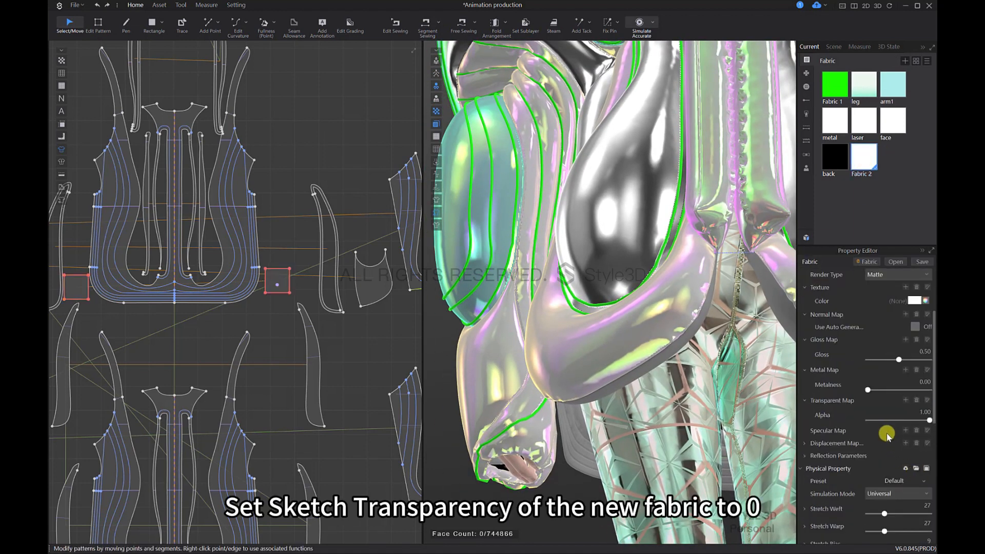
left_click_drag(863, 422, 866, 422)
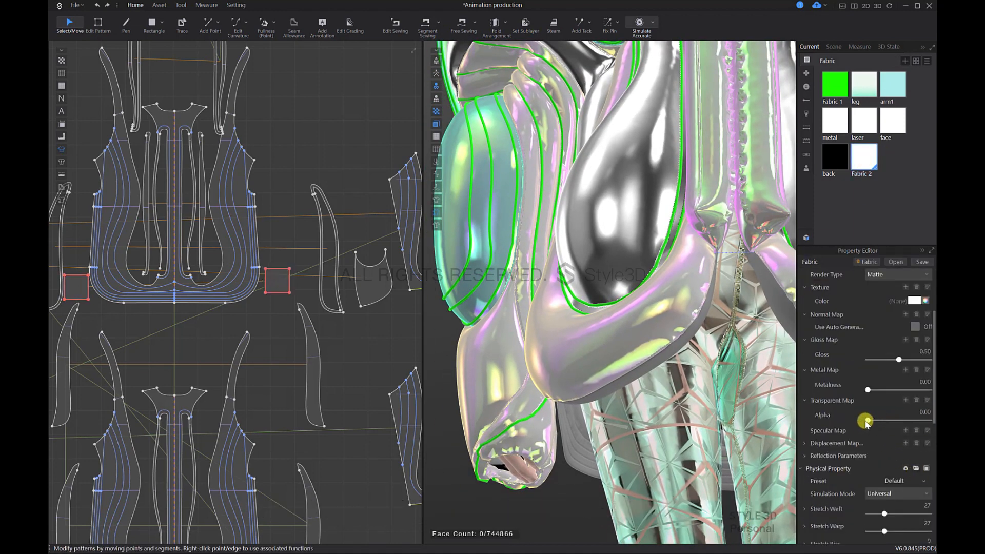
right_click_drag(634, 418, 643, 369)
key("space")
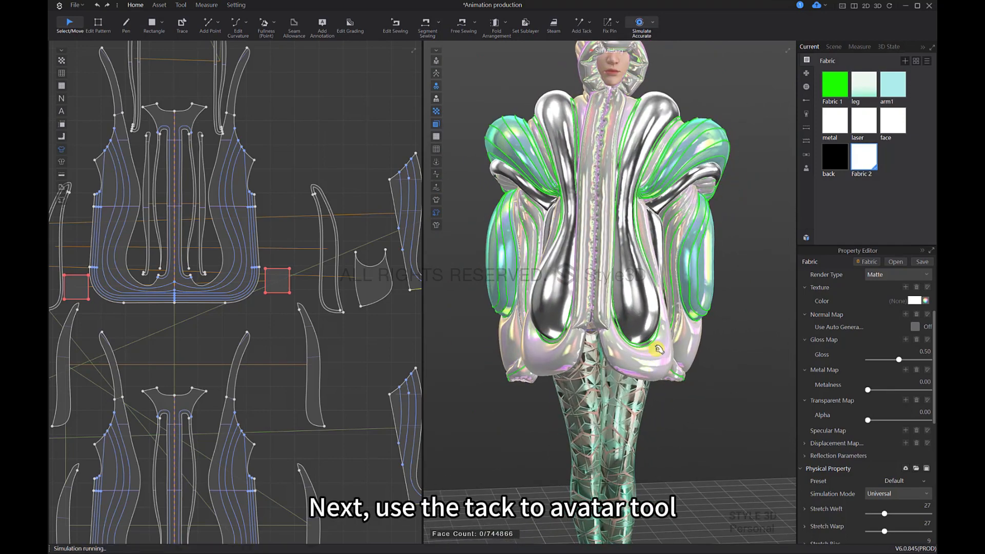
scroll(658, 348, "down", 3)
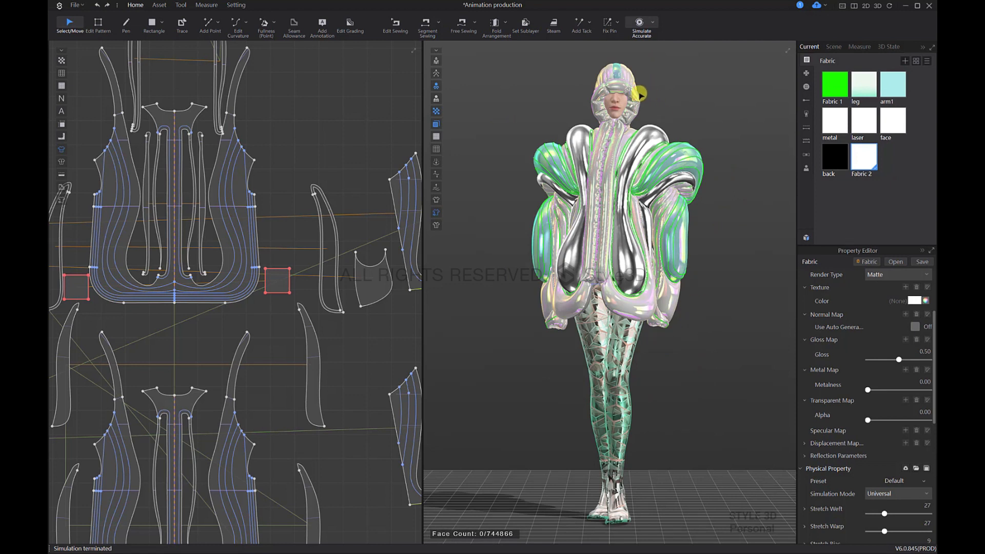
Step: Hide the two outer inflated metal patterns on the coat's back to expose the inner ones
left_click(592, 24)
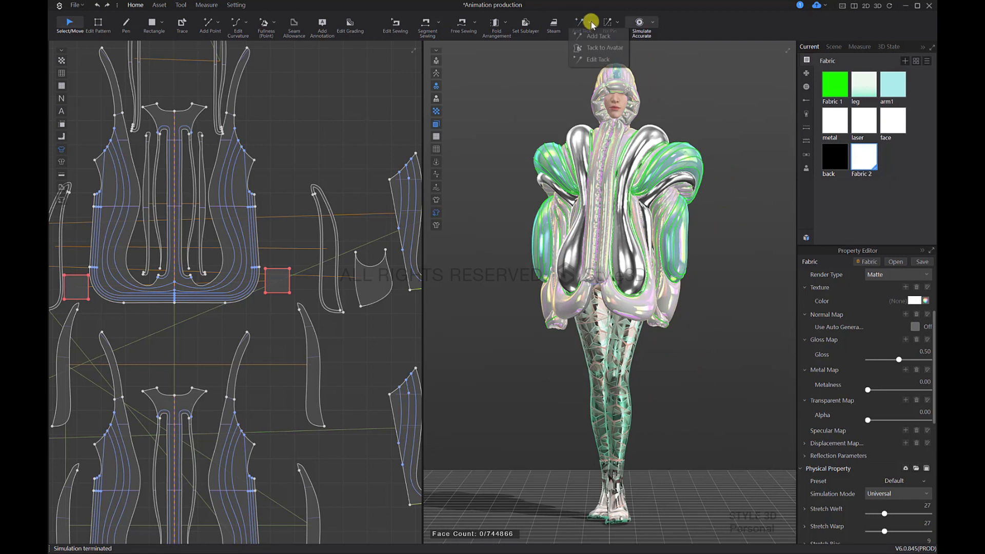
left_click(595, 48)
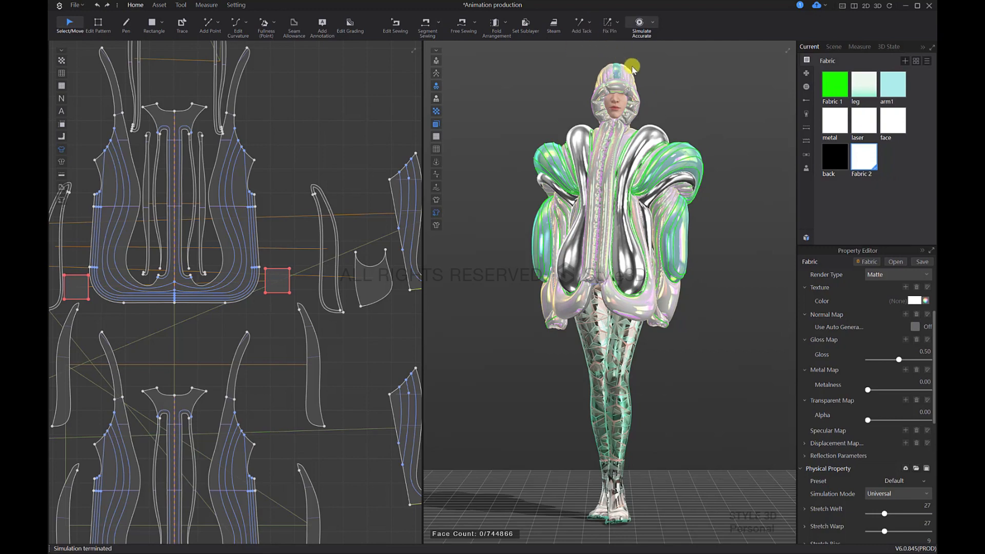
scroll(640, 132, "up", 5)
right_click_drag(647, 229, 595, 296)
scroll(610, 332, "up", 2)
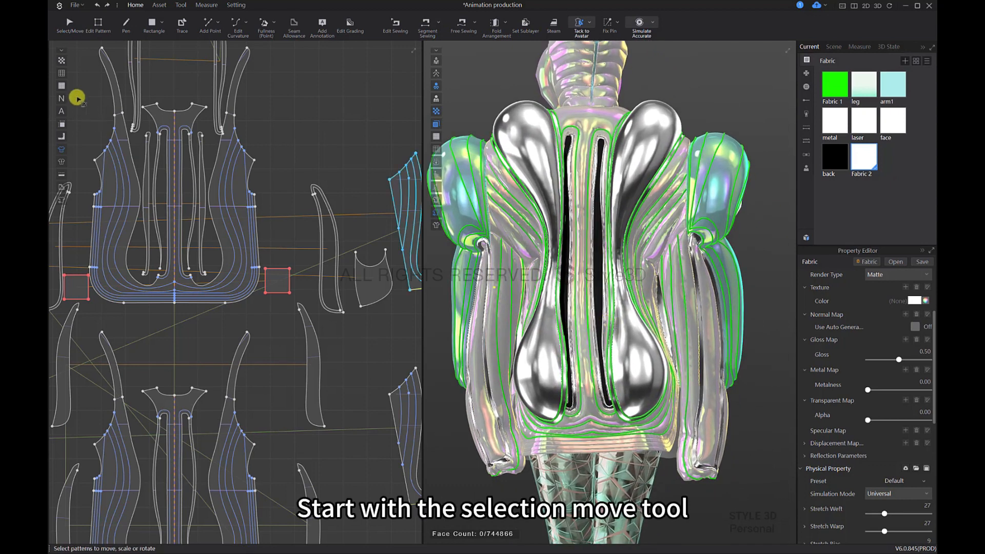
left_click(546, 359)
left_click(626, 367, "shift")
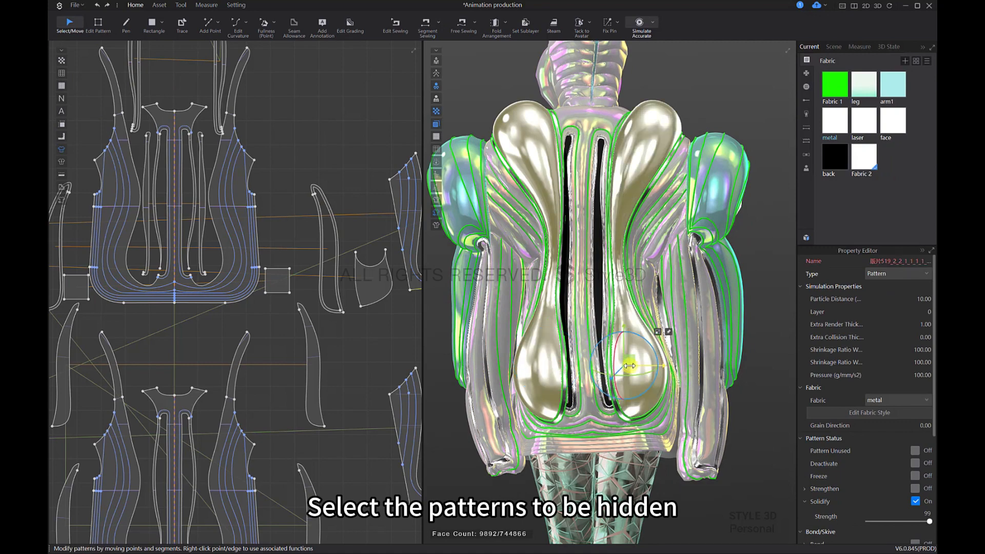
left_click(588, 95)
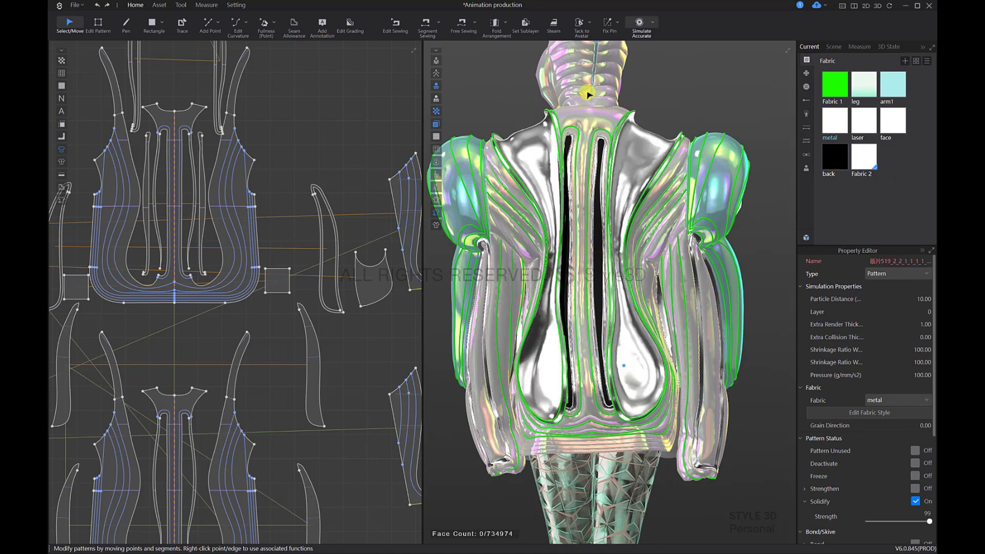
Step: Tack both inner metal patterns to the avatar at the hips with Tack to Avatar
left_click(581, 26)
scroll(546, 370, "up", 5)
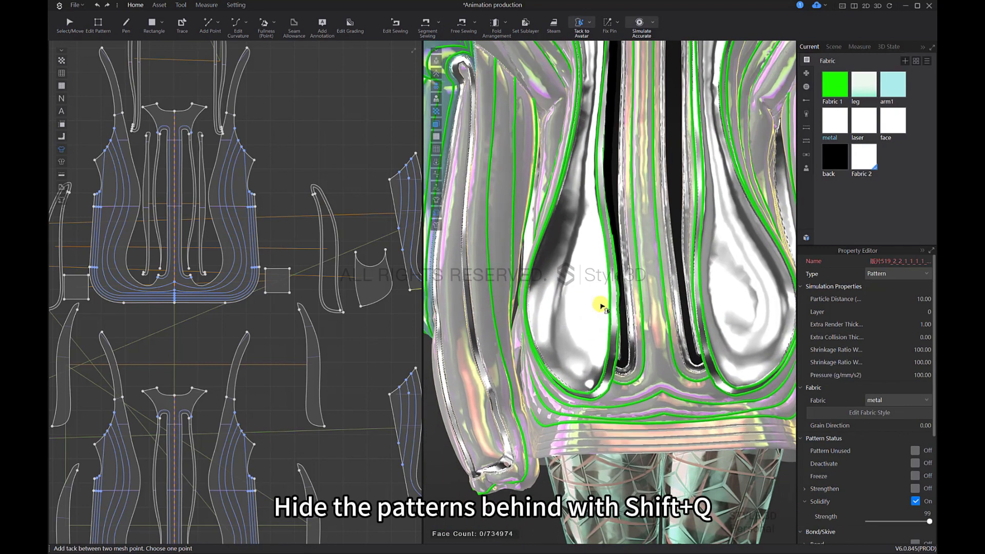
left_click(578, 314)
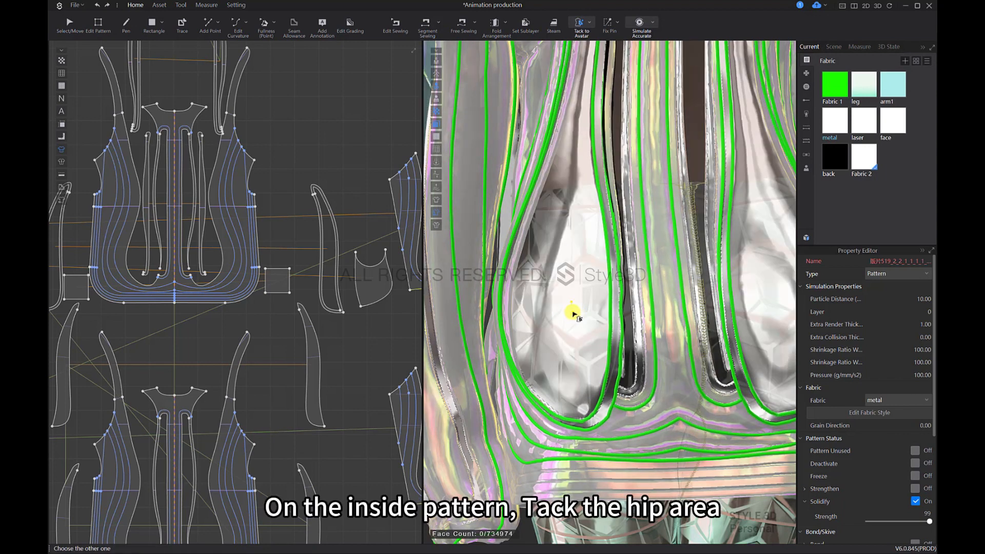
left_click(571, 337)
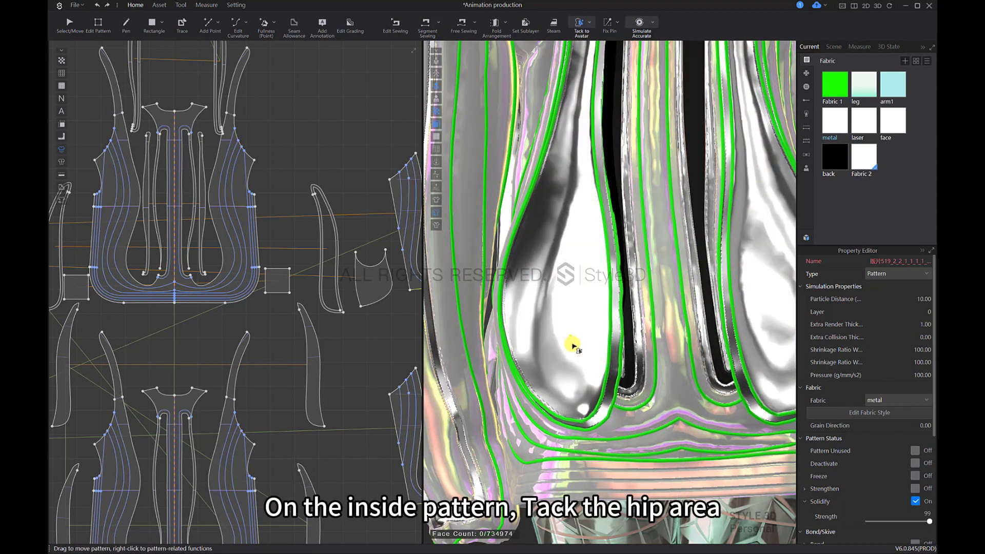
left_click(573, 341)
middle_click_drag(751, 363, 627, 379)
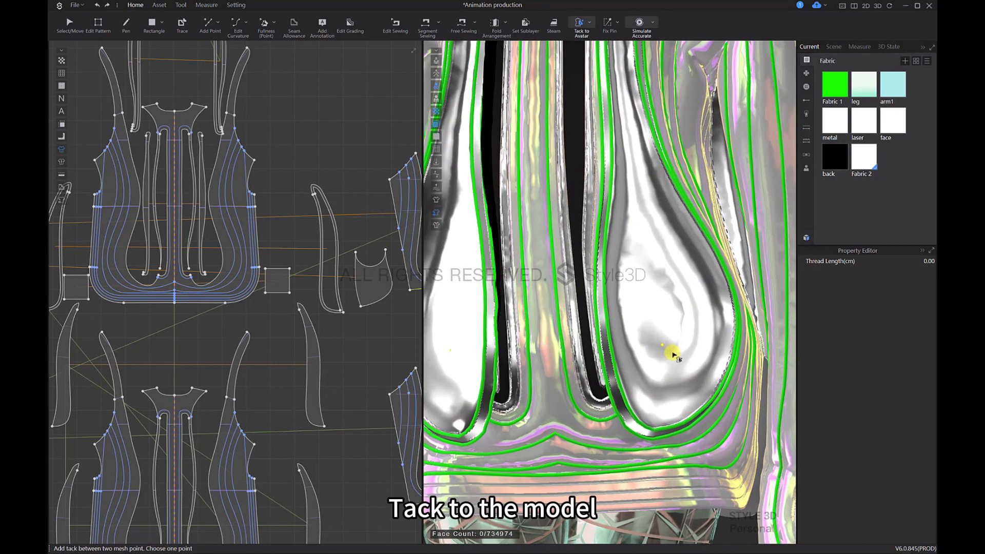
left_click(673, 354)
left_click(607, 274)
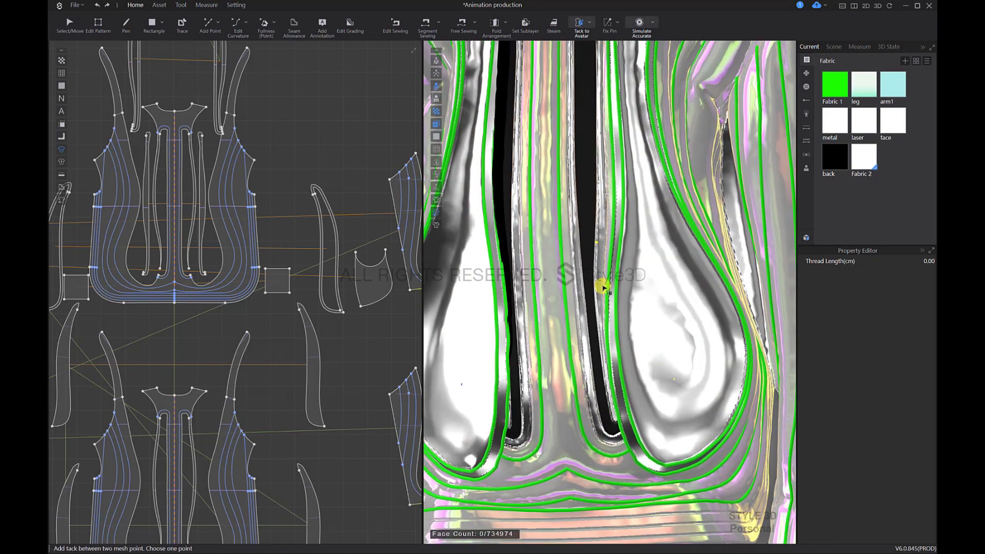
Step: Tack the left inner metal pattern, as seen from behind, to the avatar at the shoulder and upper back
scroll(603, 286, "down", 3)
middle_click_drag(589, 178, 583, 344)
middle_click_drag(518, 171, 563, 248)
scroll(562, 248, "up", 5)
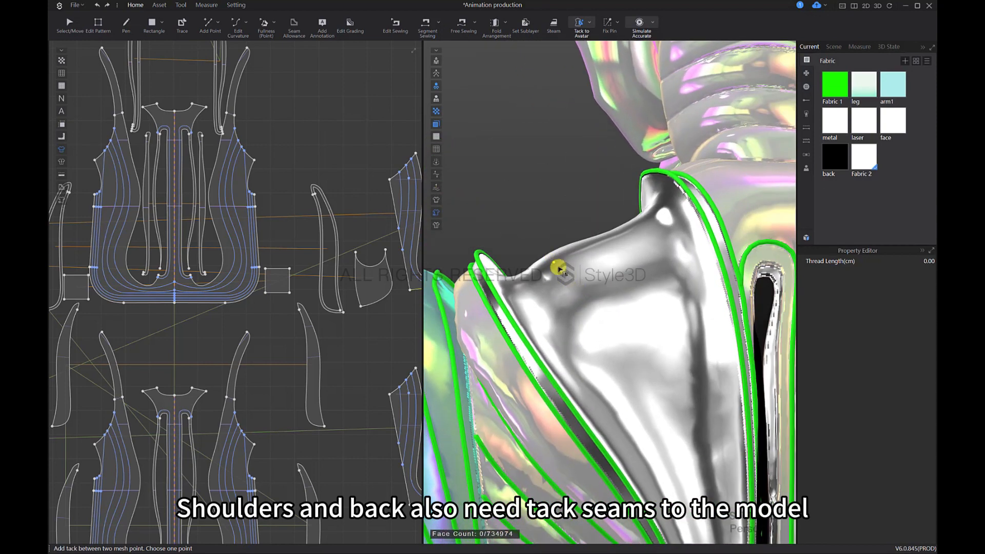
middle_click_drag(559, 268, 603, 359)
left_click(603, 358)
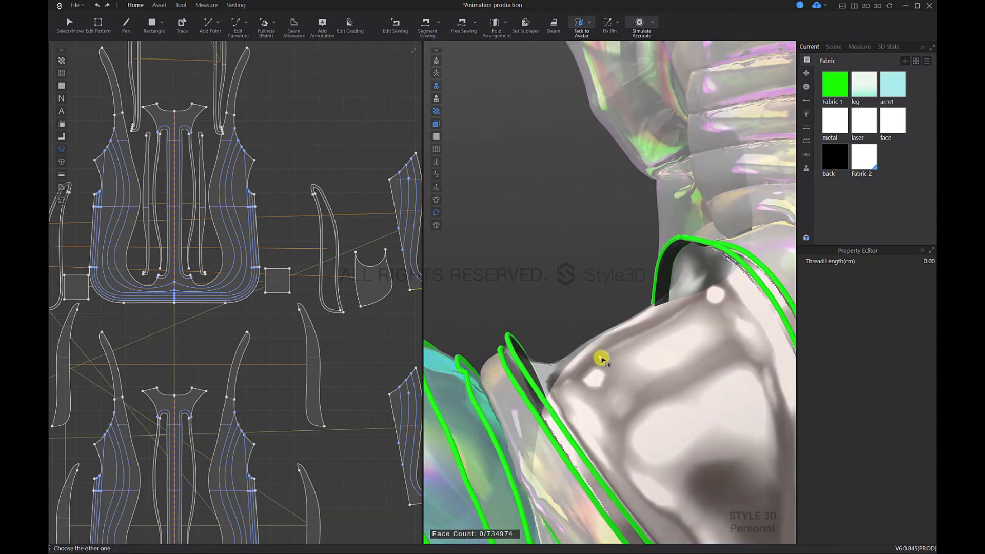
left_click(708, 376)
right_click_drag(679, 370, 647, 361)
left_click(571, 335)
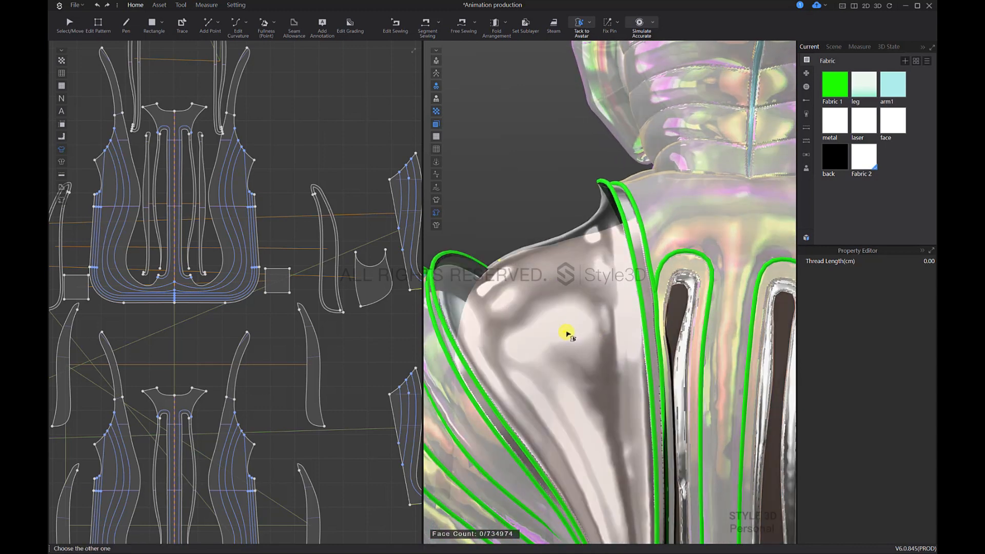
left_click(622, 352)
Step: Tack the right inner metal pattern, as seen from behind, to the avatar at the shoulder and upper back
right_click_drag(622, 352, 704, 286)
left_click(666, 341)
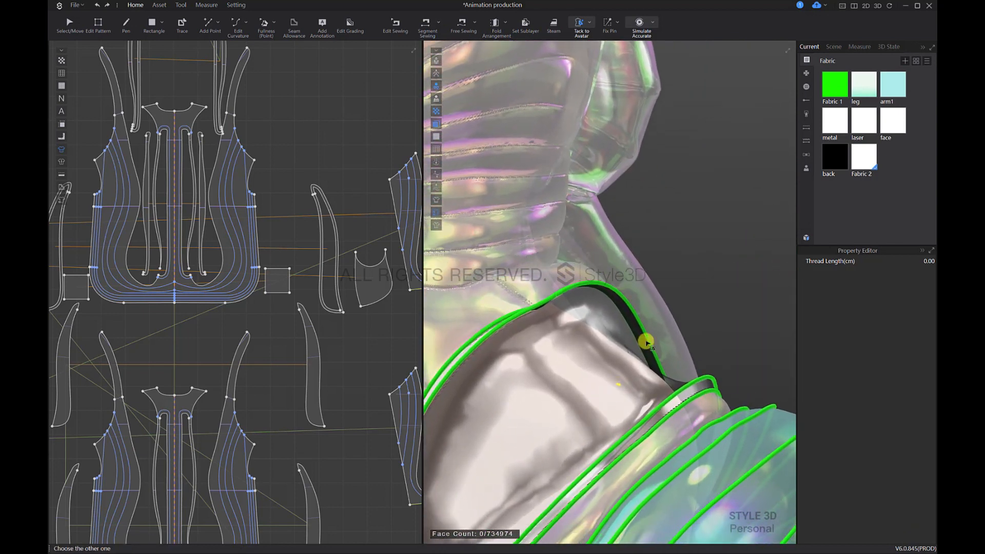
left_click(647, 341)
right_click_drag(646, 342, 677, 226)
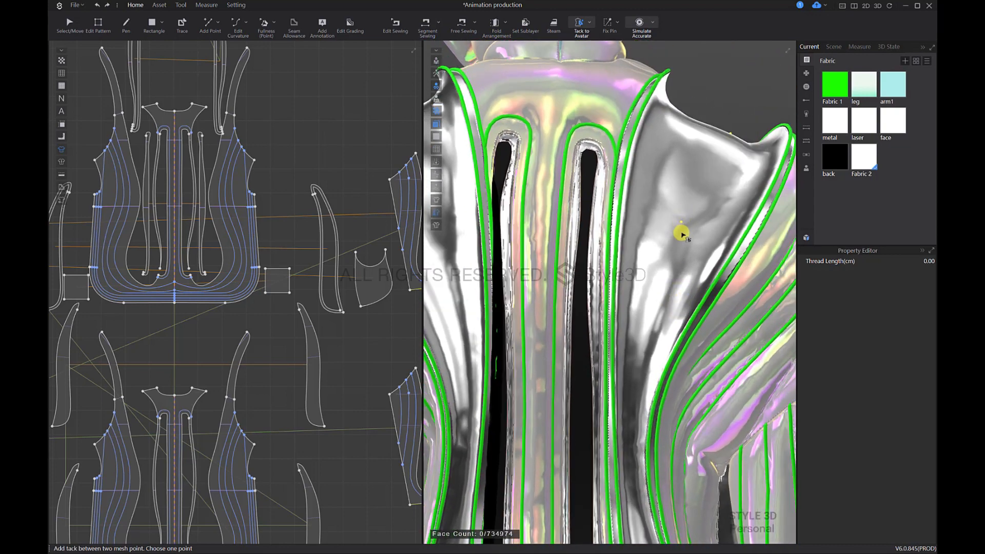
left_click(683, 225)
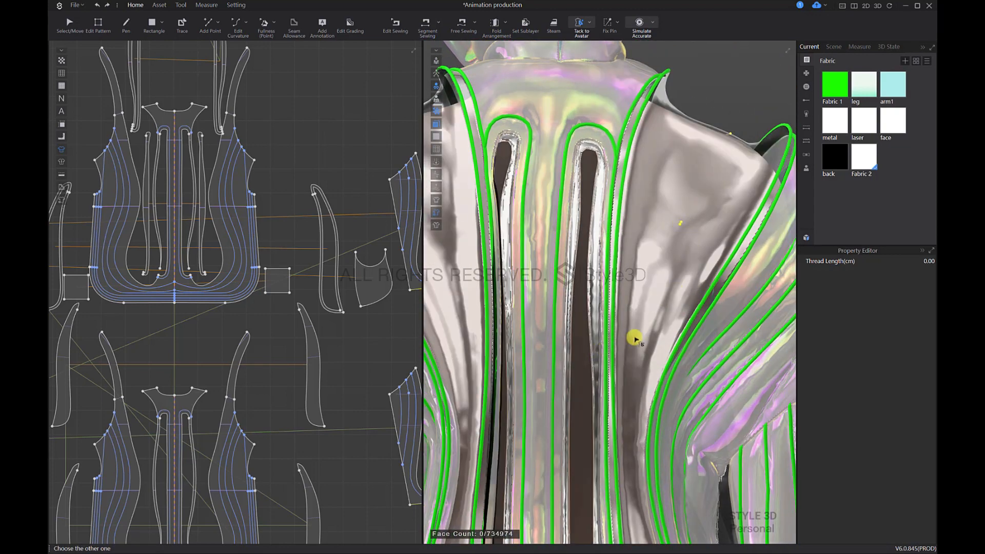
left_click(650, 305)
right_click_drag(649, 306, 641, 310)
Step: Set the thread length of the hip tack lines on the inner metal patterns to 0.1 cm with Edit Tack
scroll(662, 307, "down", 5)
scroll(664, 306, "down", 3)
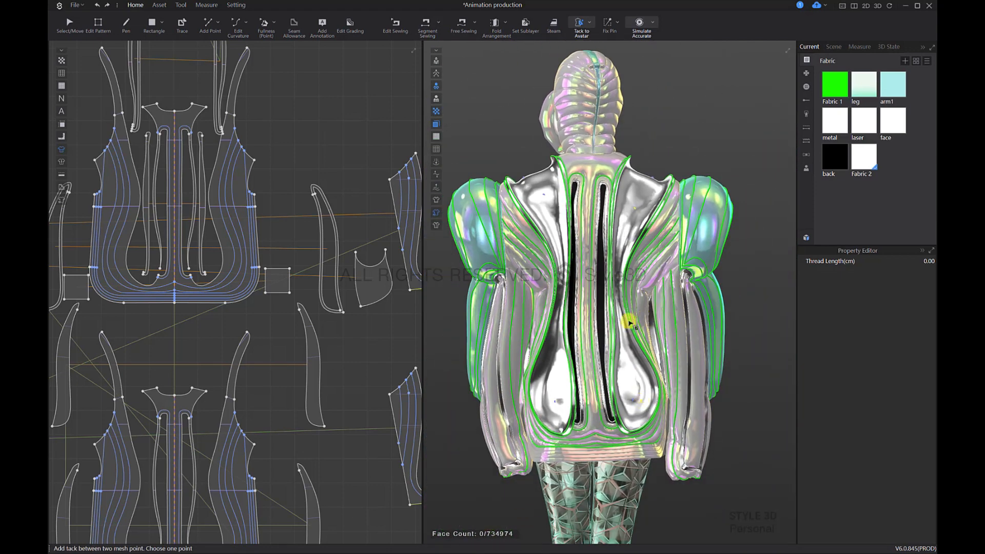
left_click(589, 23)
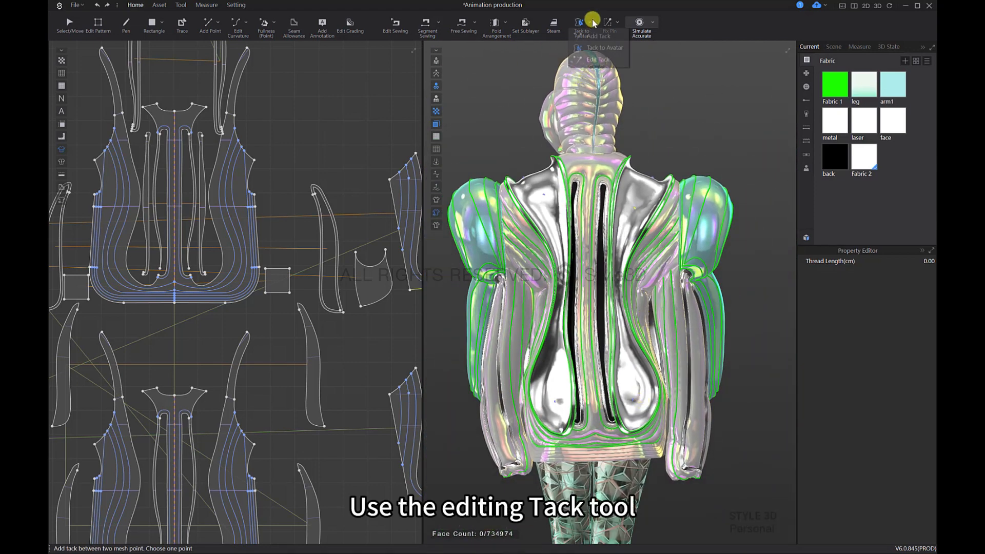
left_click(597, 59)
scroll(650, 354, "up", 8)
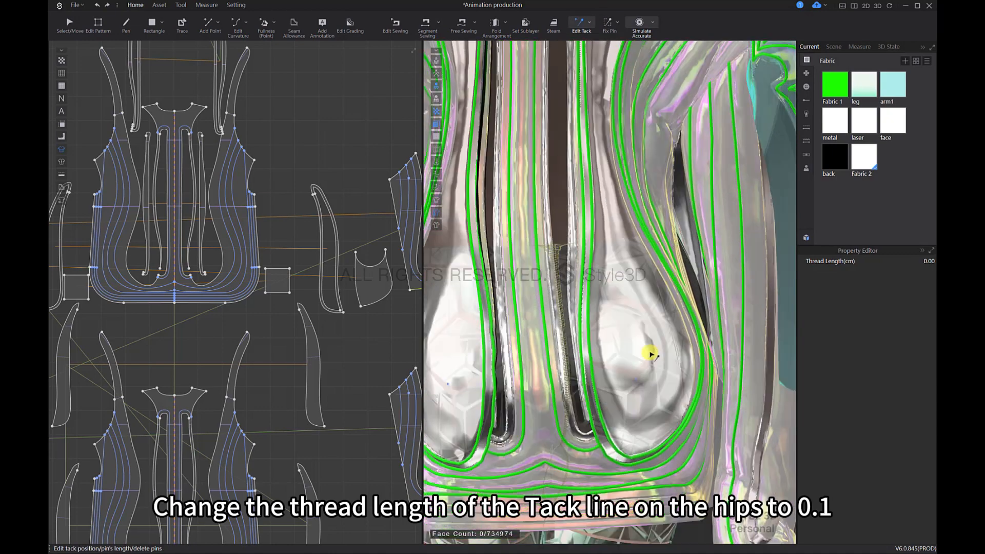
middle_click_drag(651, 354, 653, 333)
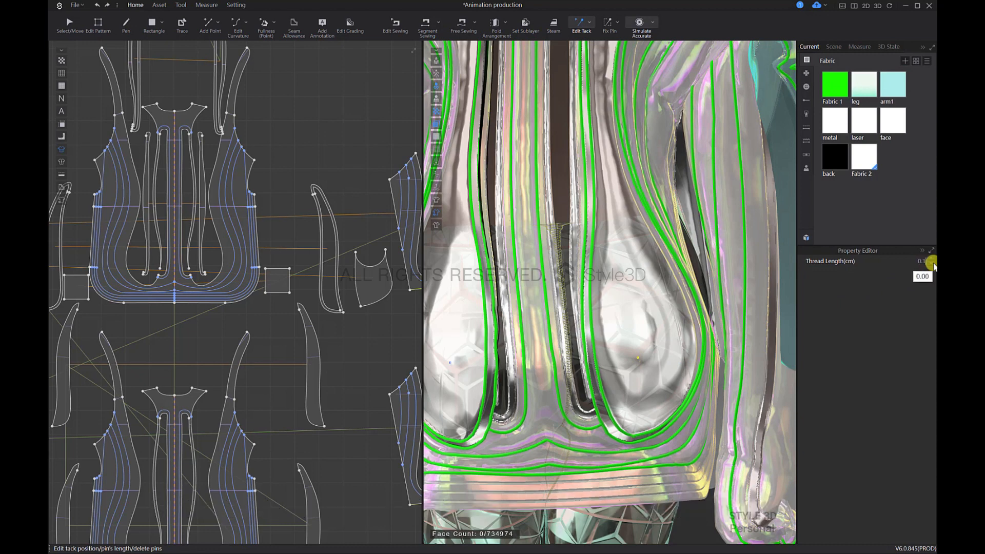
left_click(544, 375)
Step: Show all hidden patterns again and view the avatar from the front
key("q")
scroll(651, 282, "down", 6)
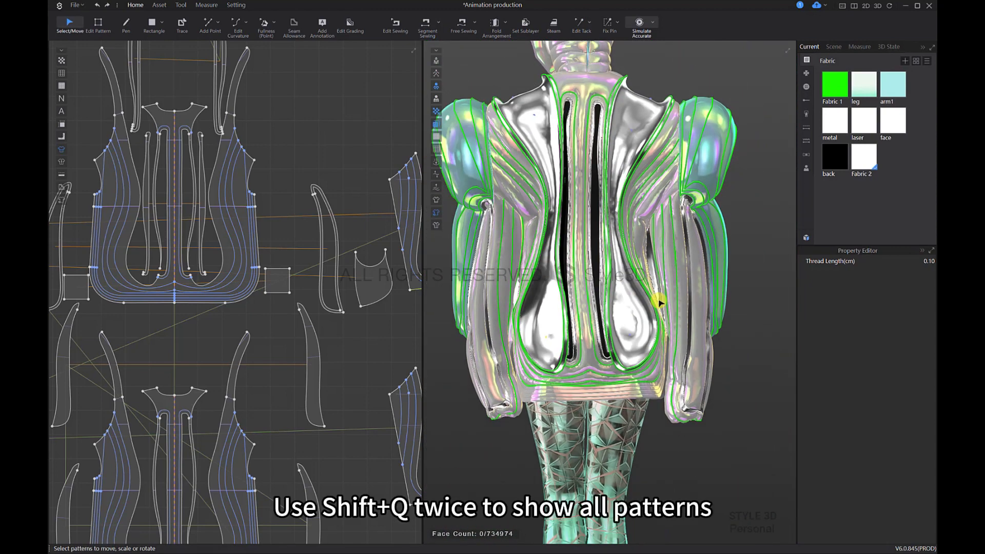
key("shift+q")
key("shift+q")
scroll(641, 339, "down", 2)
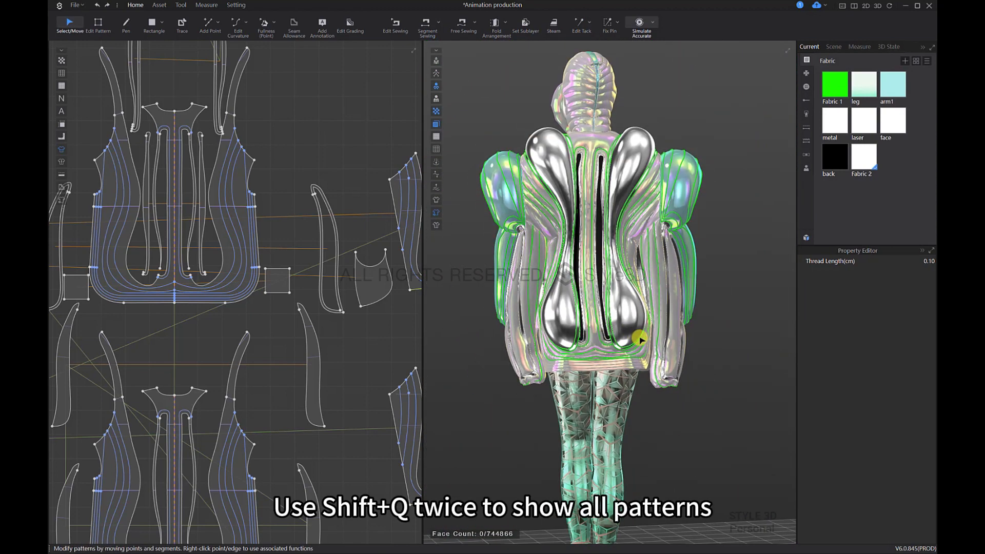
key("2")
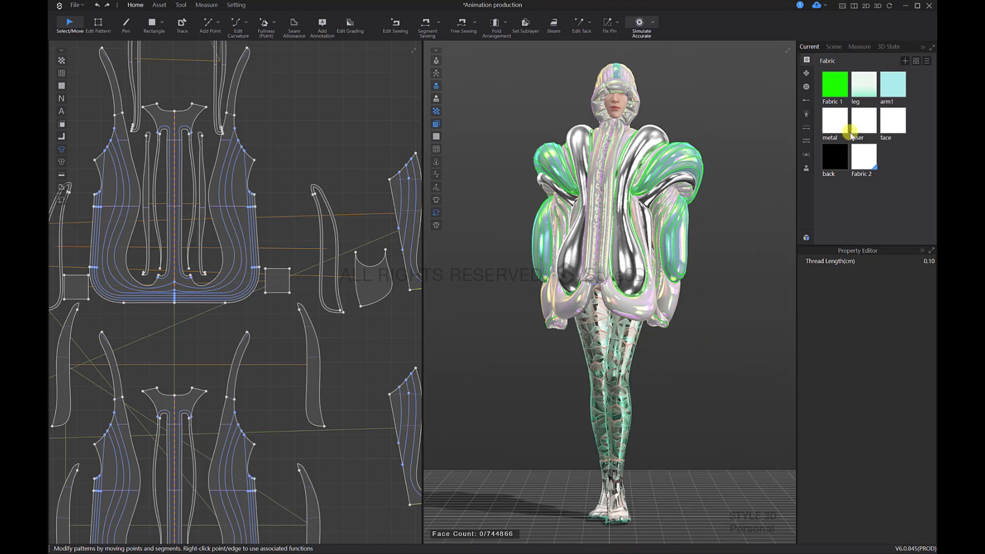
Step: Set the weight of Fabric 1 to 350 GSM
left_click(841, 93)
scroll(910, 424, "down", 5)
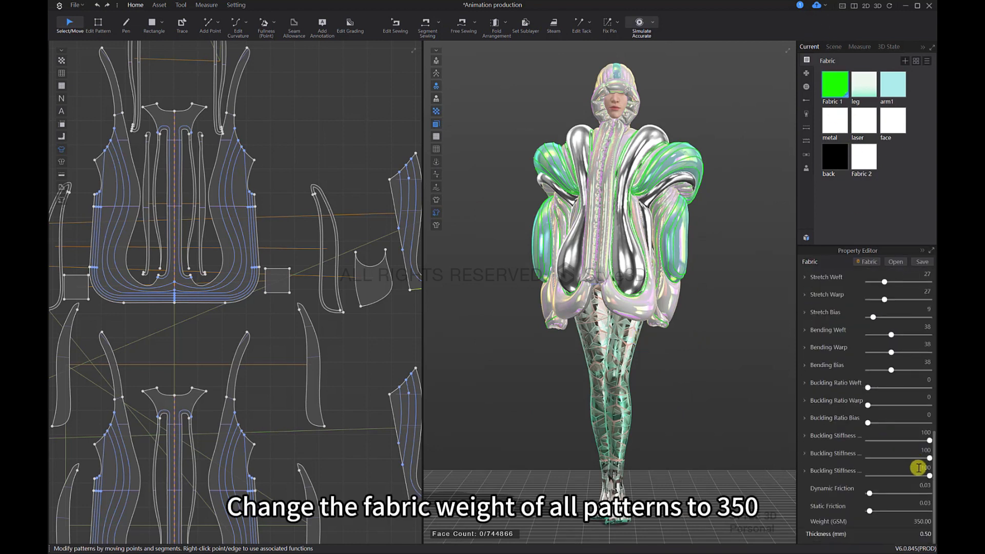
left_click(927, 520)
type("350")
key("Return")
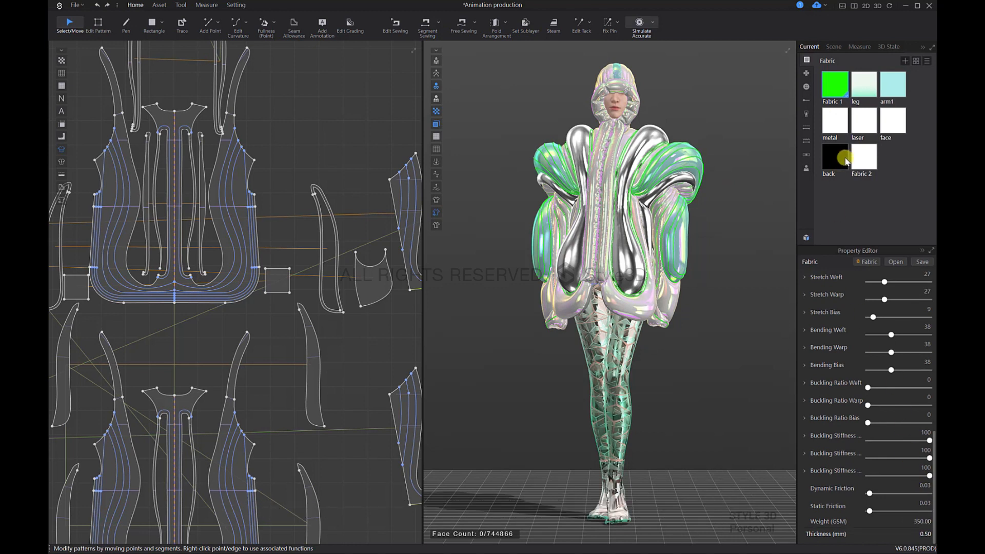
Step: Set the weight of the leg, arm1, metal, Fabric 2 and back fabrics to 350 GSM and start the simulation
left_click(859, 83)
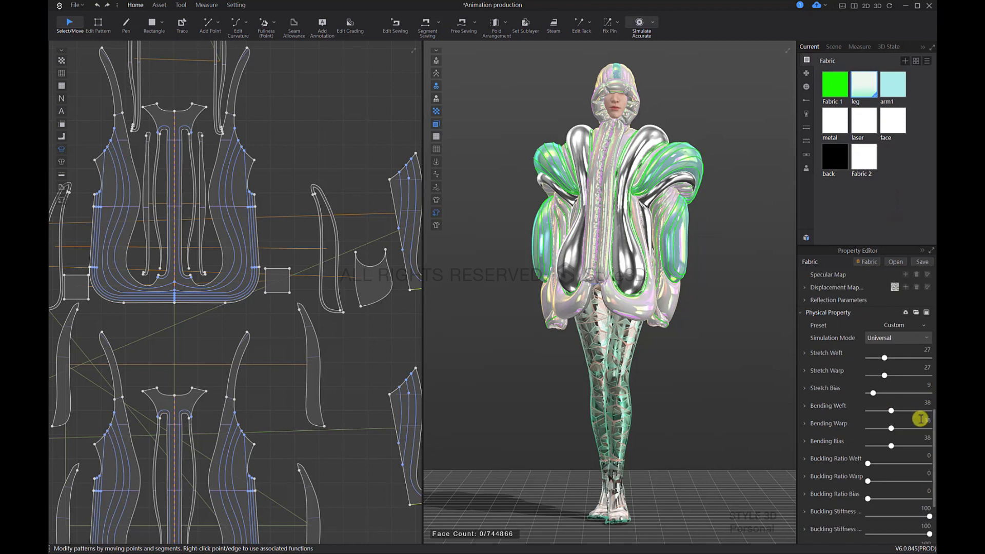
scroll(921, 416, "down", 5)
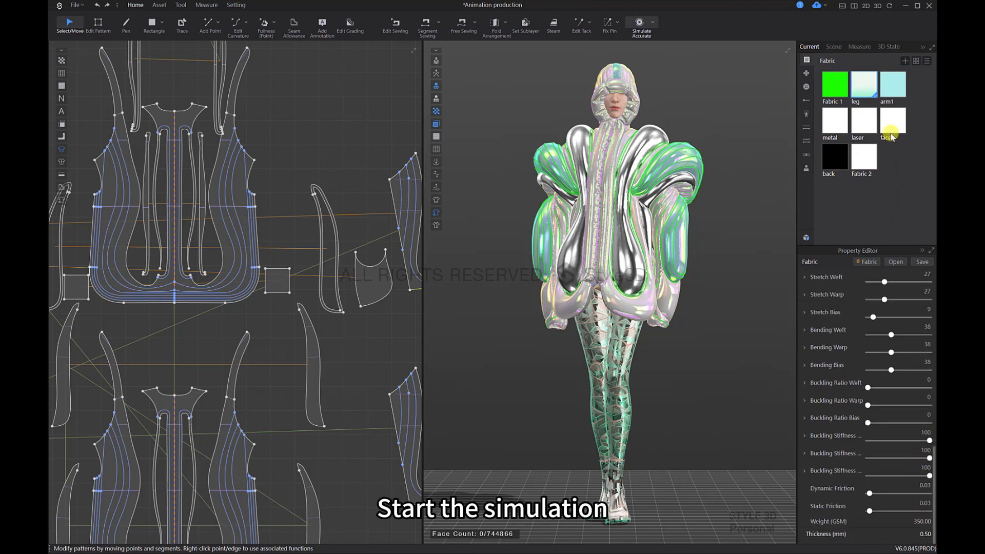
left_click(892, 93)
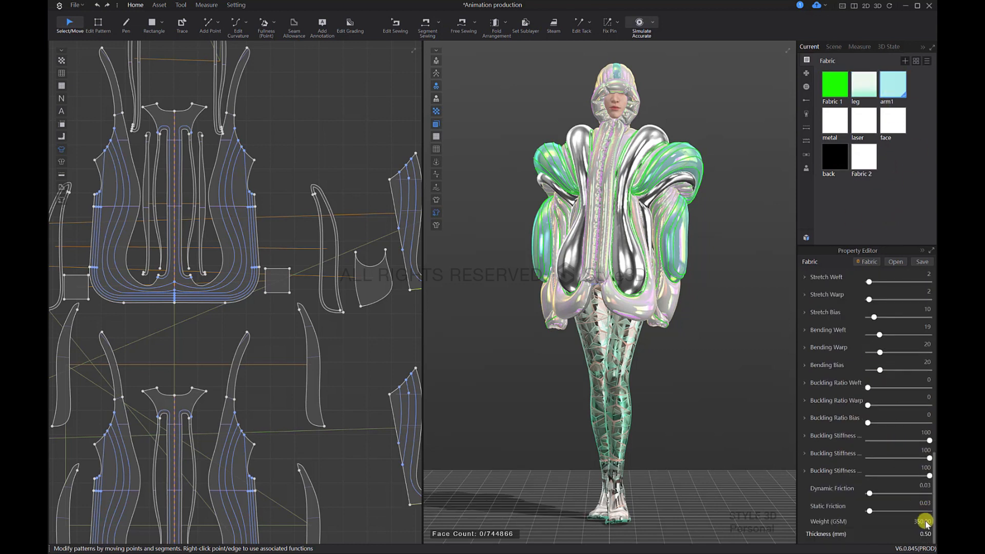
left_click(835, 118)
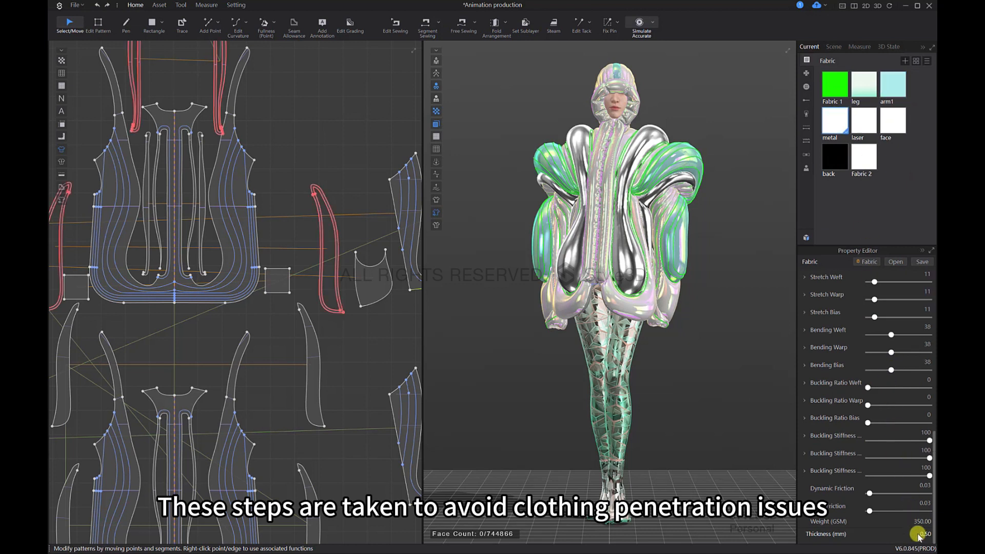
left_click(863, 160)
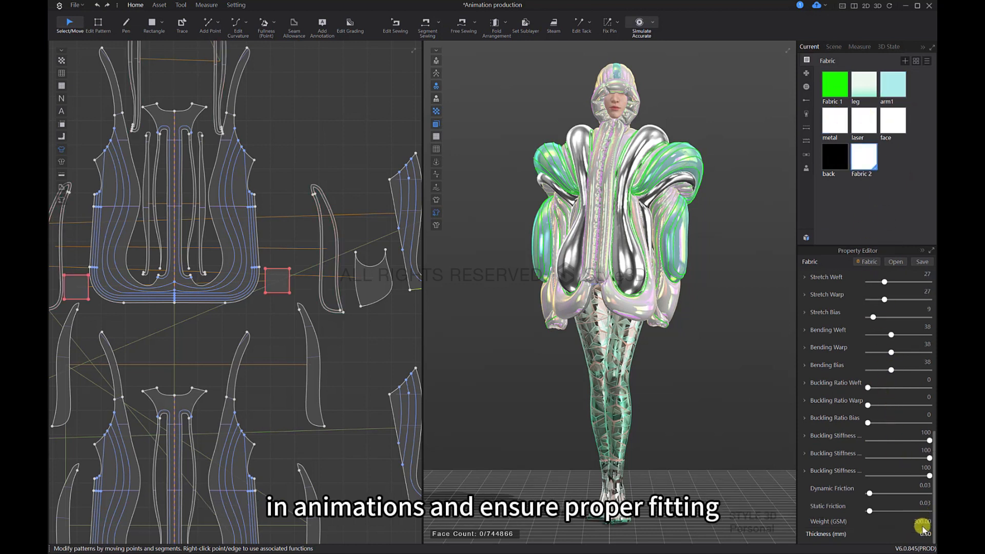
left_click(834, 157)
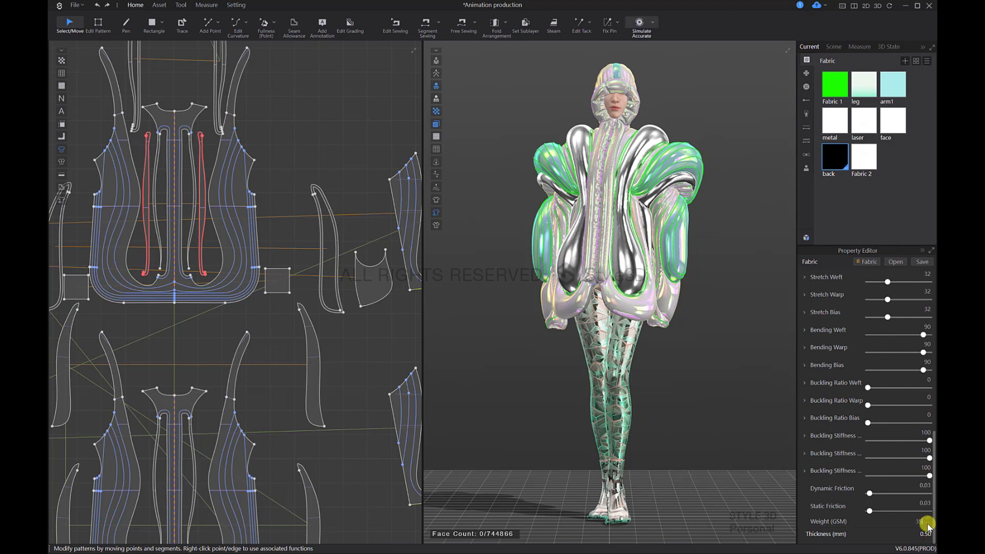
left_click(846, 231)
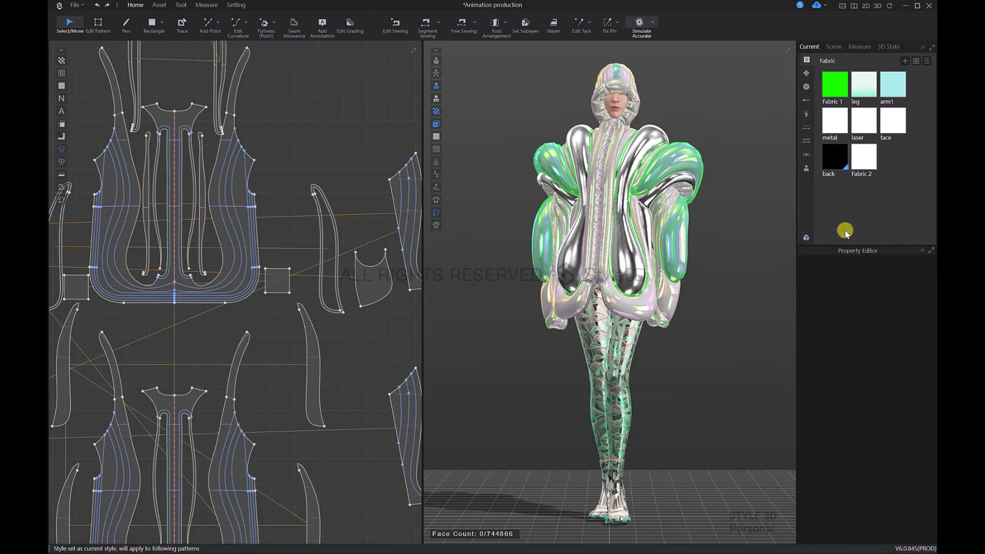
key("space")
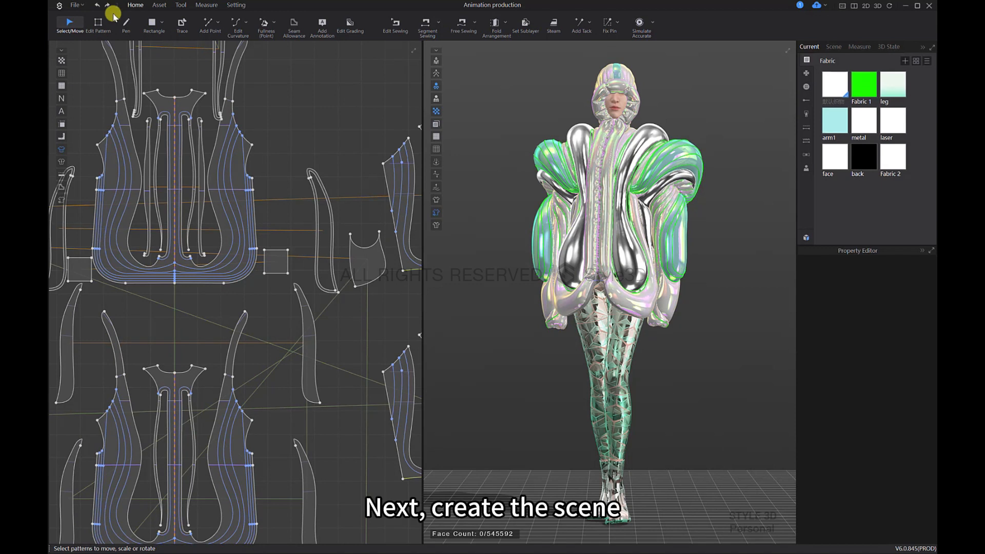
Step: Create a new project and save it to the desktop as scene
left_click(76, 6)
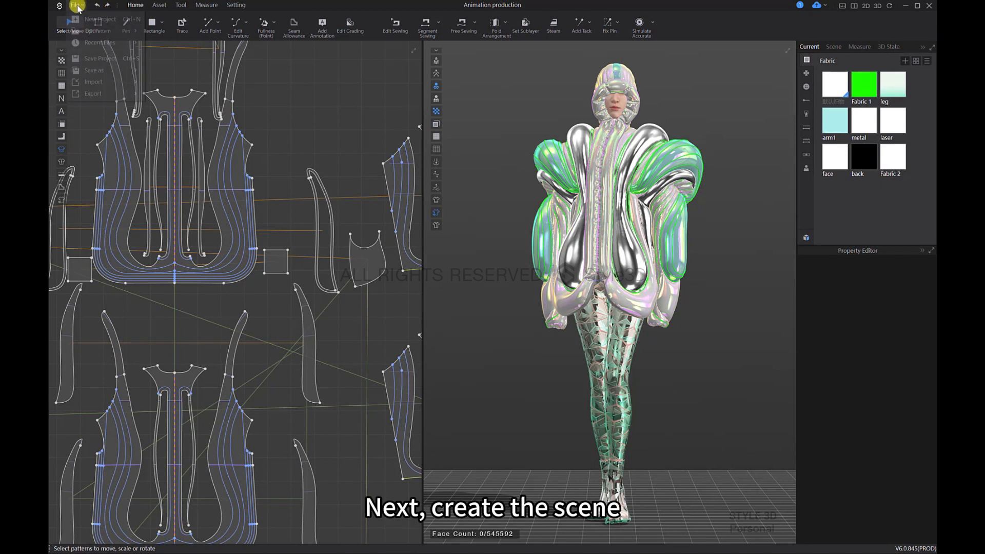
left_click(85, 19)
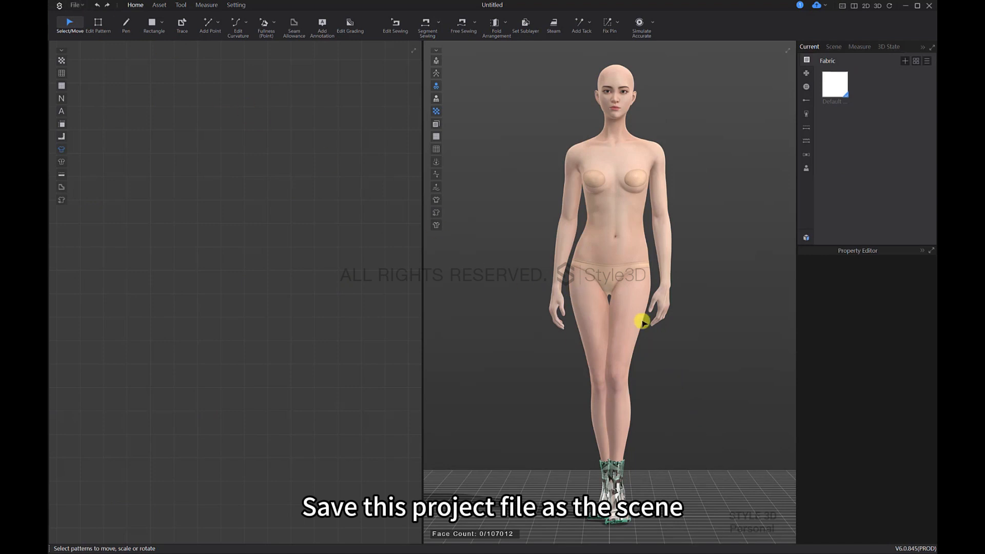
key("ctrl+s")
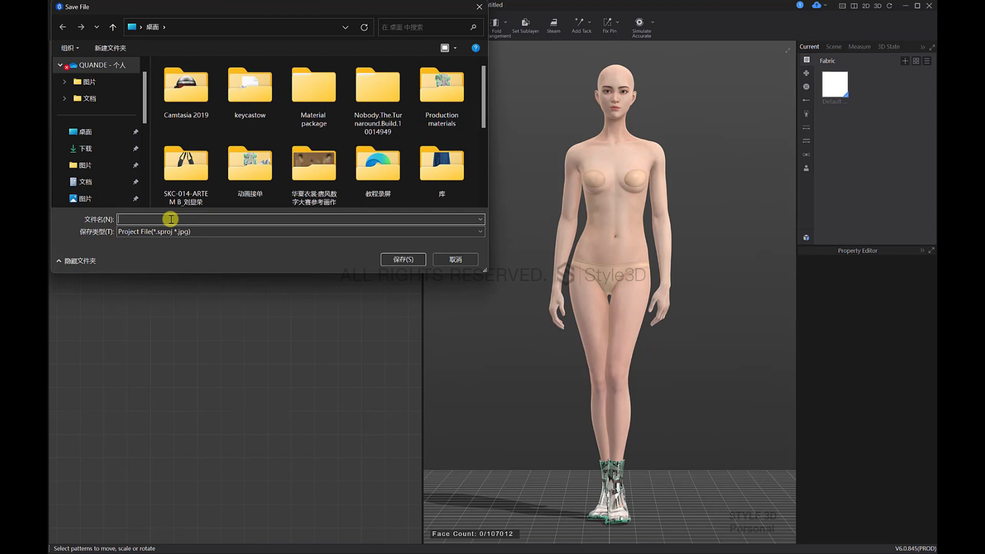
type("scene")
key("Return")
left_click(403, 259)
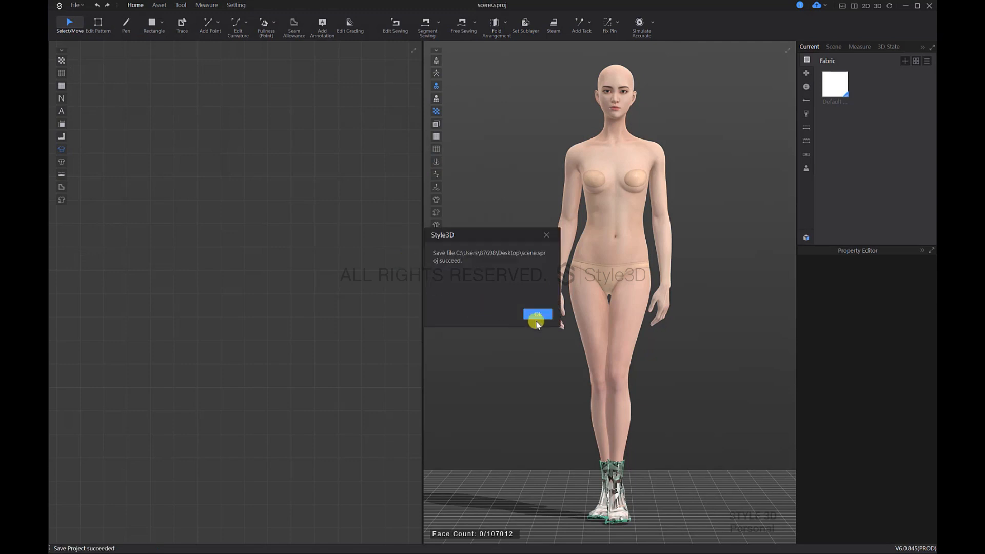
left_click(539, 314)
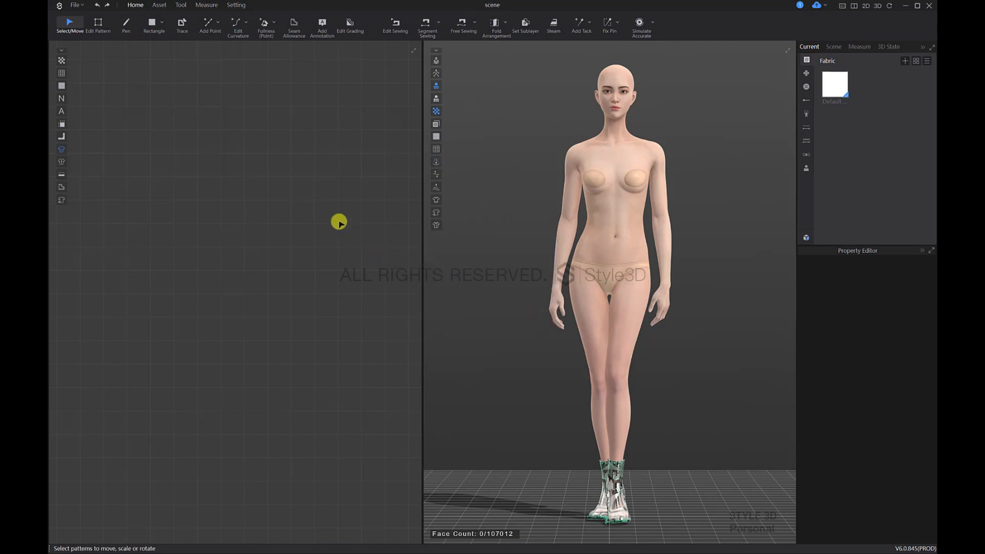
Step: Import the Water OBJ file from the Material package with load type Add and object type Load as Prop
left_click(82, 4)
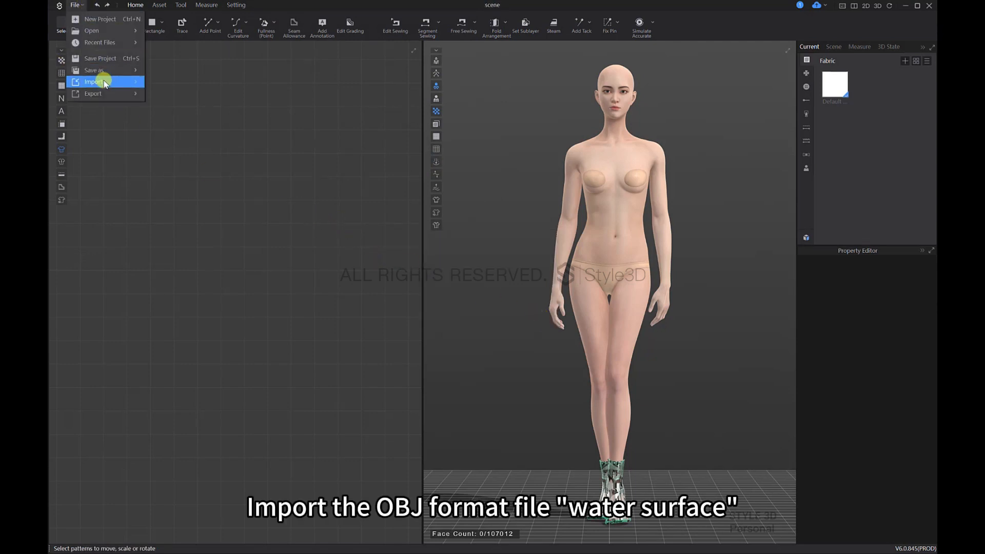
mouse_move(103, 82)
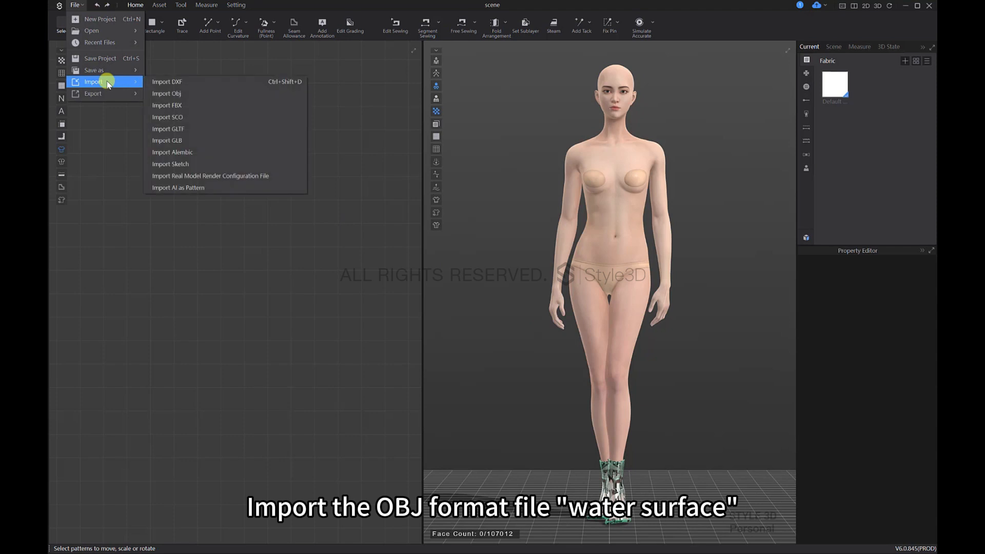
left_click(175, 94)
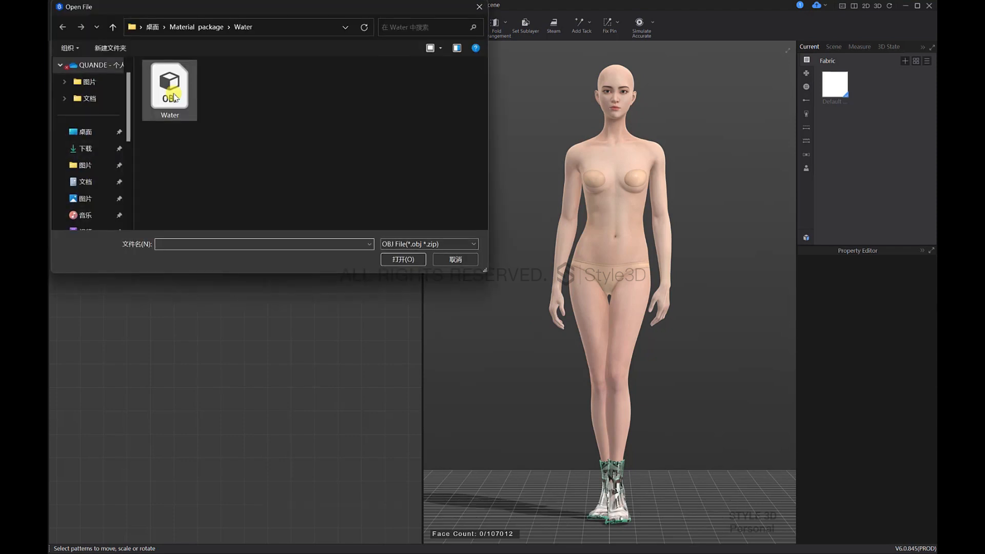
left_click(173, 96)
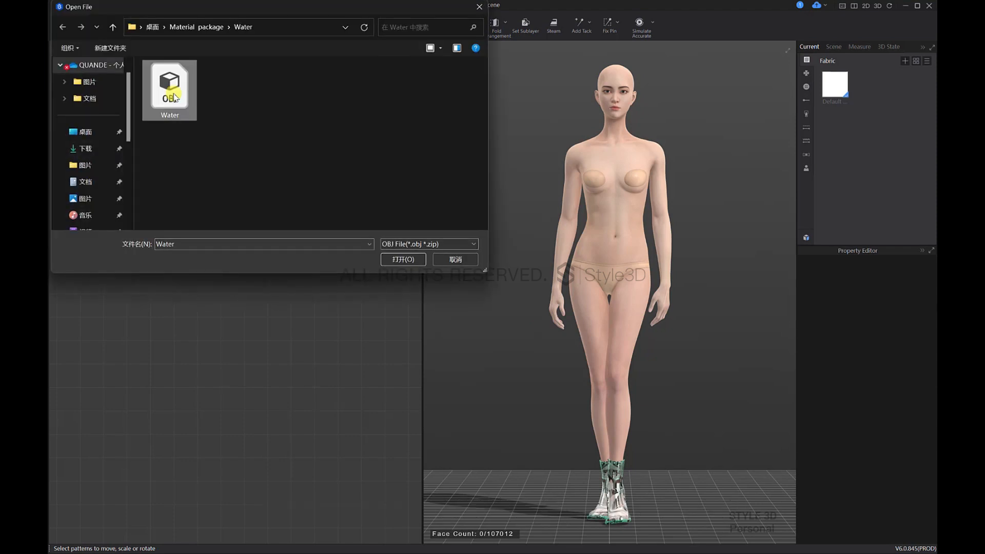
left_click(404, 260)
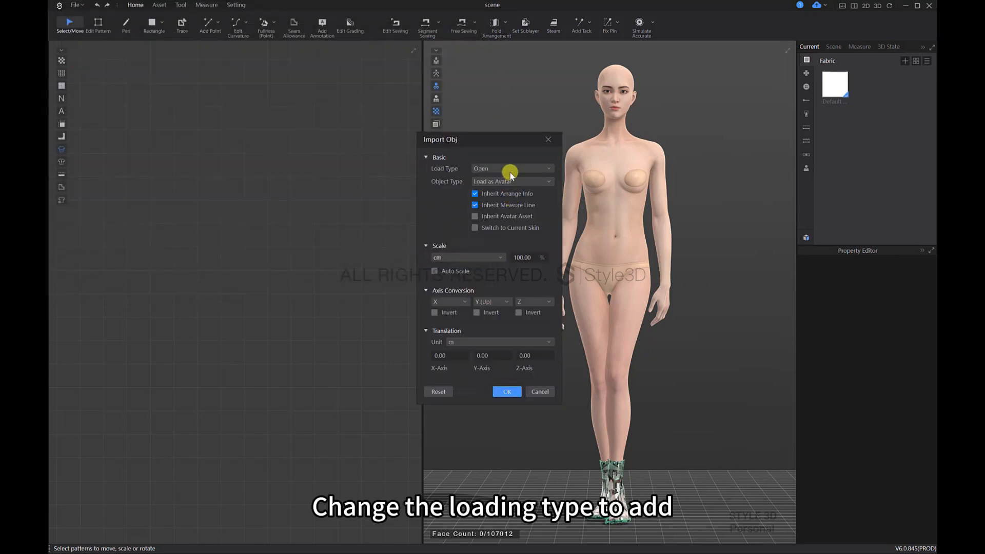
left_click(506, 186)
left_click(505, 183)
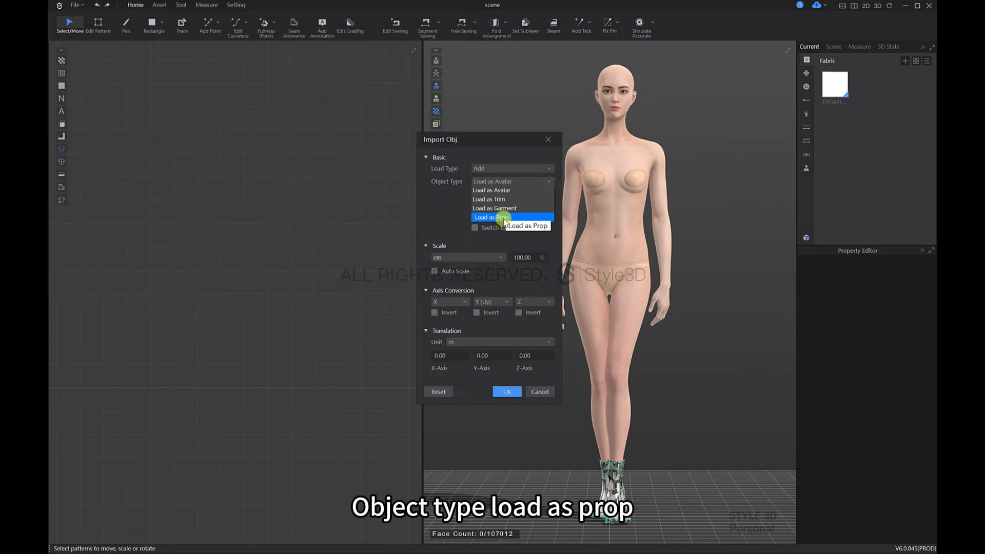
left_click(503, 221)
left_click(508, 343)
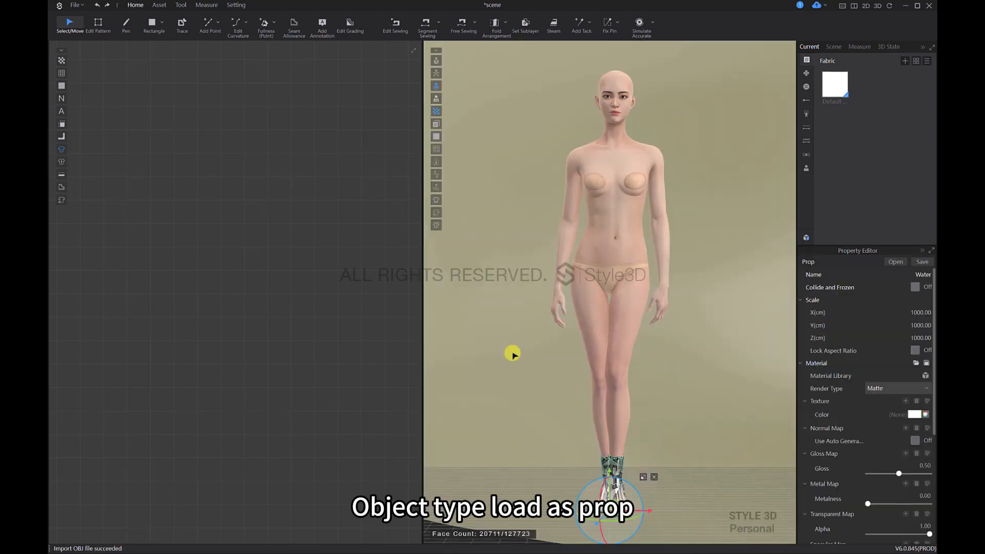
Step: Set the Water prop's Y scale to 200 cm and turn on Lock Aspect Ratio
scroll(666, 364, "down", 5)
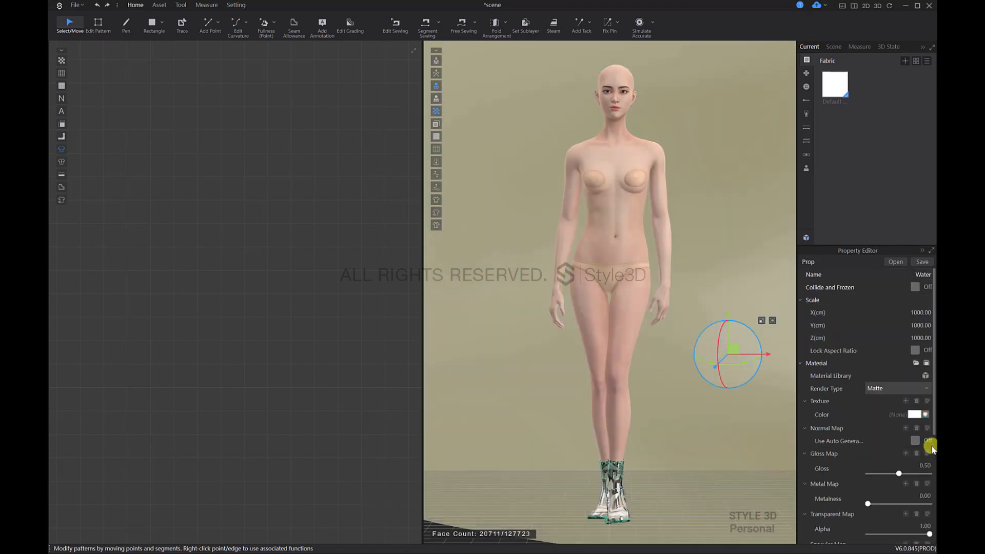
left_click(916, 351)
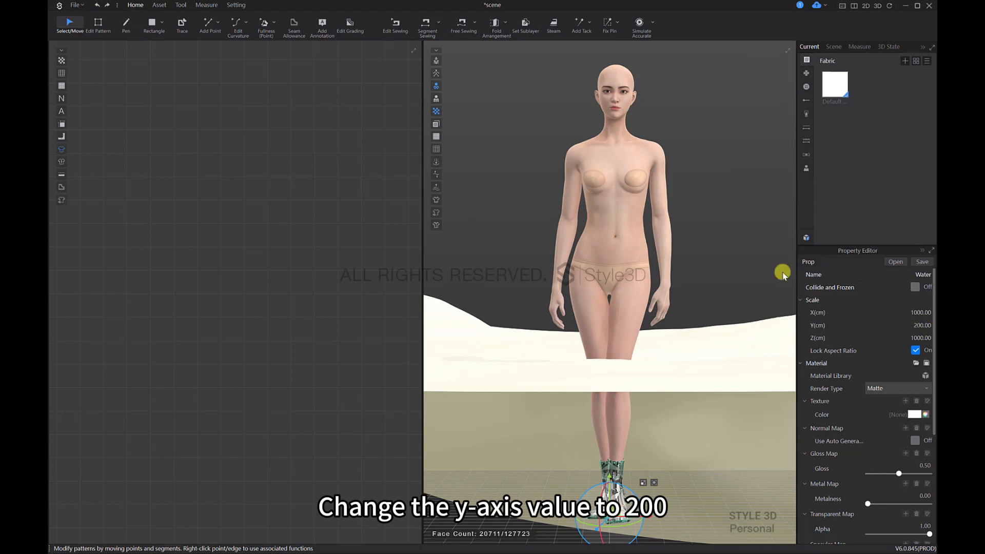
Step: Lower the Water prop vertically to the ground level around the avatar's feet
left_click(662, 354)
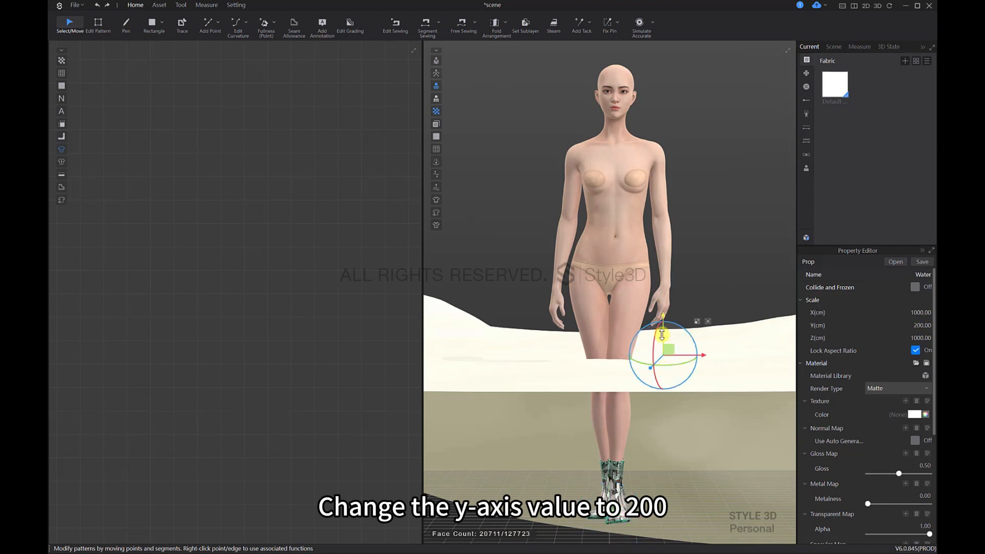
left_click_drag(662, 335, 700, 528)
middle_click_drag(671, 461, 694, 345)
scroll(695, 346, "down", 4)
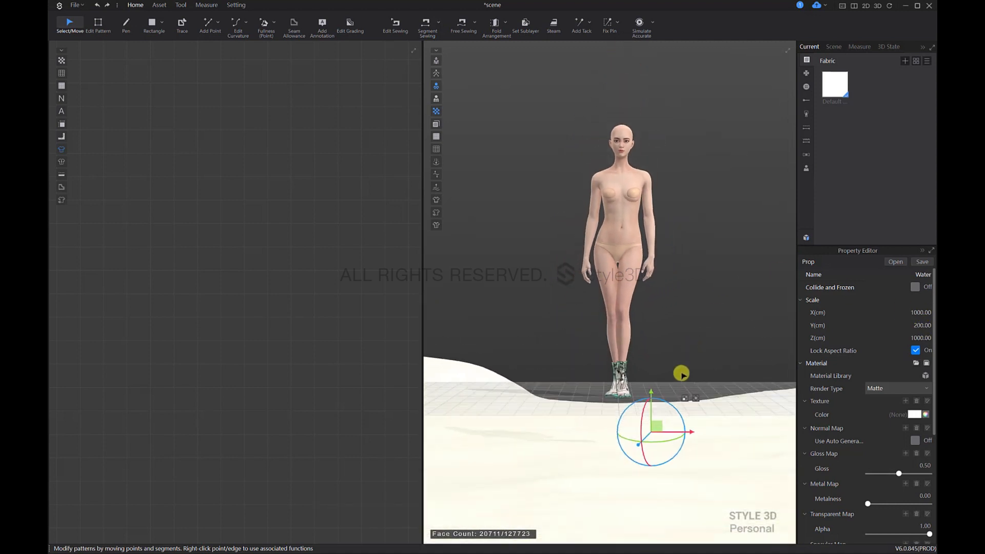
right_click_drag(667, 401, 720, 415)
middle_click_drag(691, 388, 641, 337)
right_click_drag(649, 344, 687, 423)
scroll(686, 367, "down", 2)
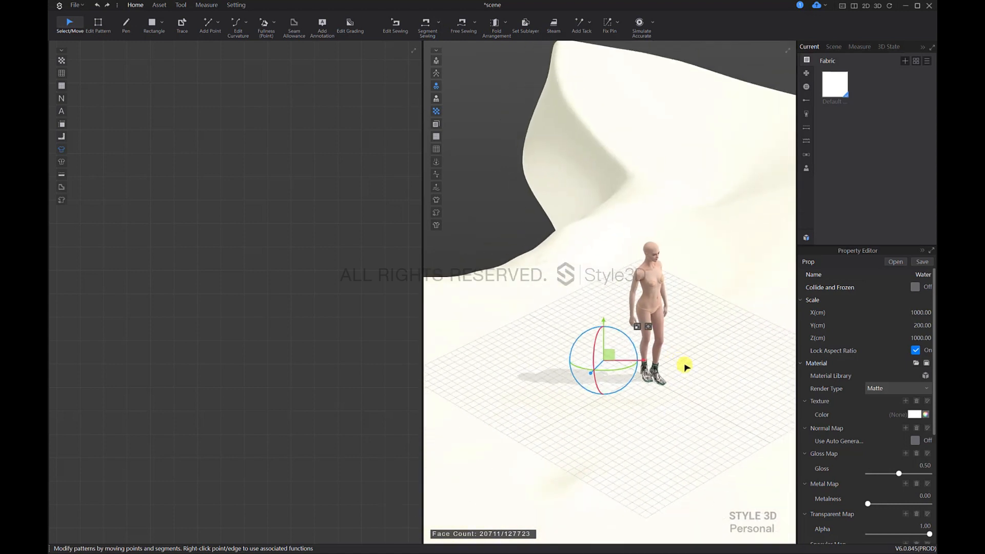
right_click_drag(684, 366, 604, 345)
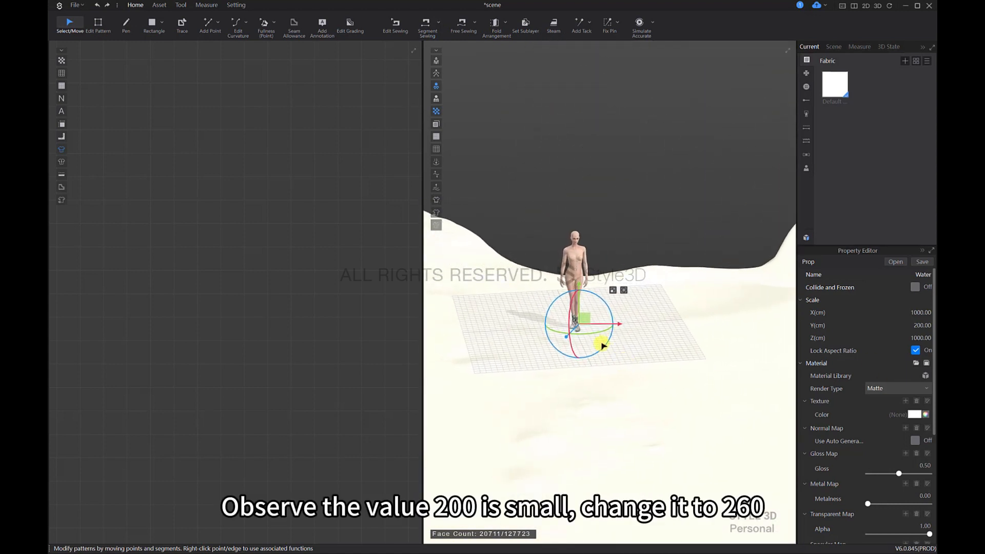
Step: Set the Water prop's Y scale to 260 cm
key("2")
scroll(675, 397, "down", 4)
key("5")
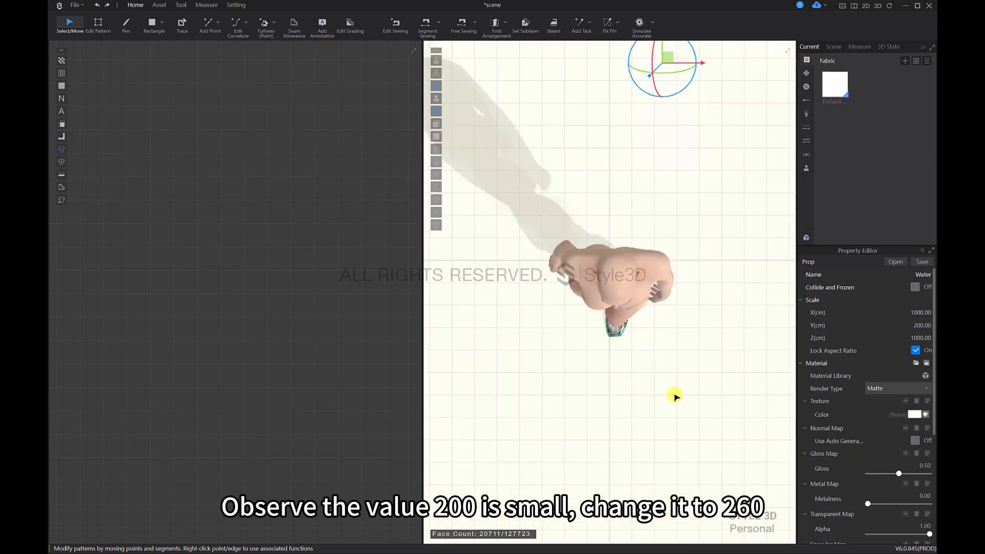
scroll(675, 378, "down", 8)
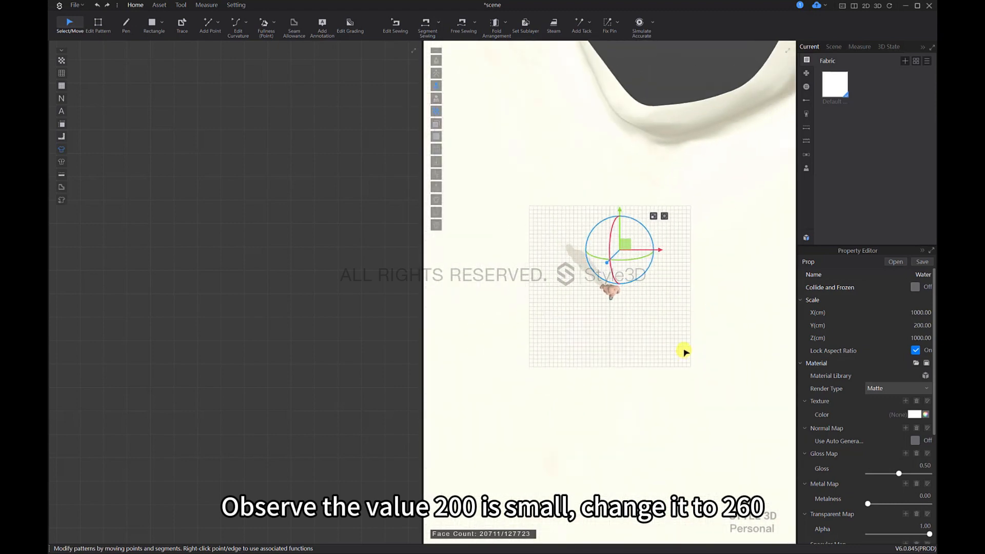
scroll(685, 351, "down", 4)
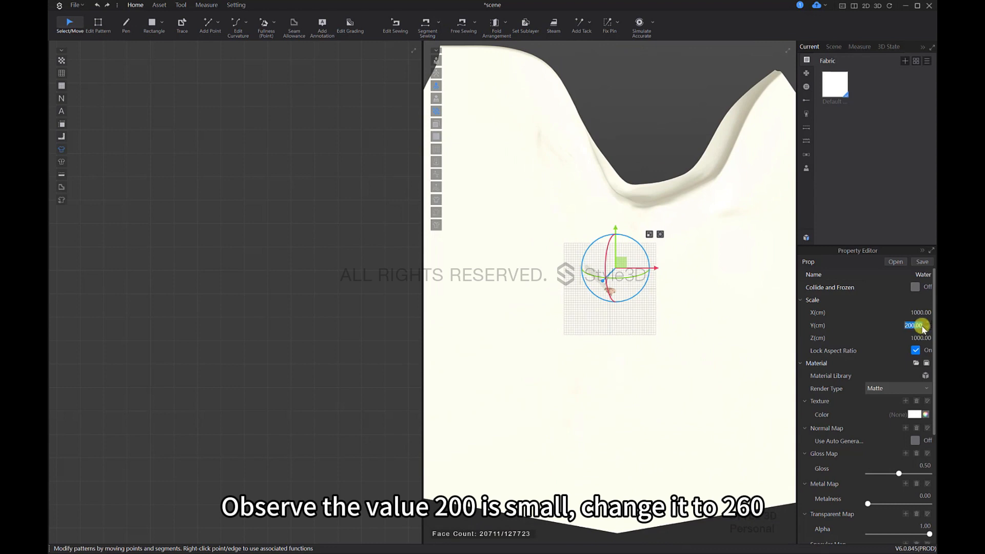
type("260")
key("Return")
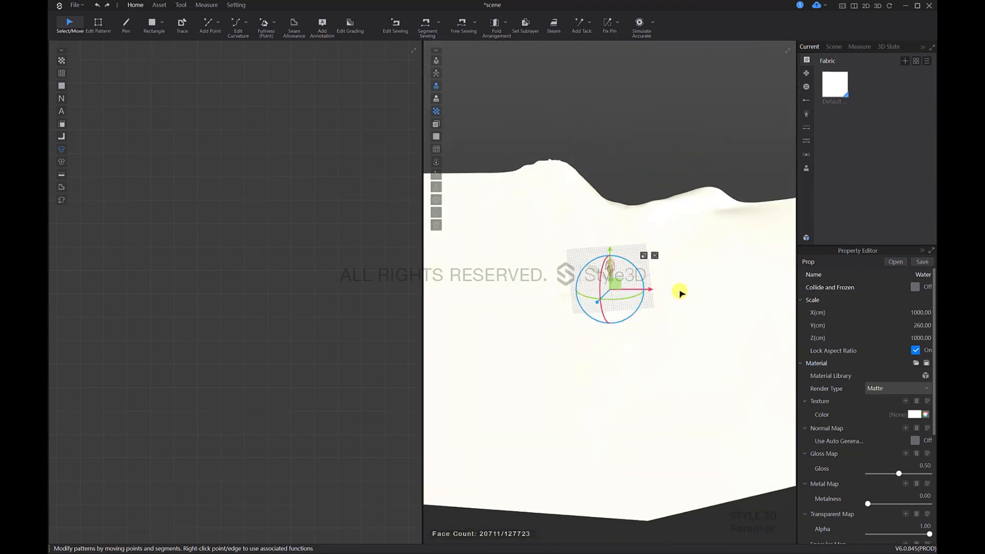
Step: Add the Ground_N image from the Water folder as the Water prop's normal map
middle_click_drag(669, 392, 686, 354)
scroll(686, 355, "down", 4)
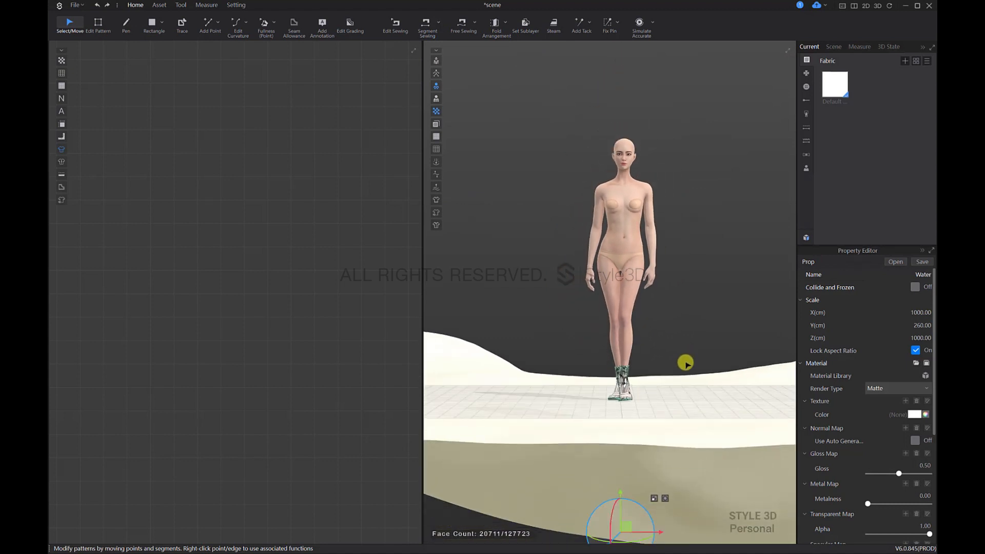
mouse_move(676, 384)
right_mouse_down()
mouse_move(732, 394)
mouse_move(644, 389)
mouse_move(669, 389)
right_mouse_up()
key("2")
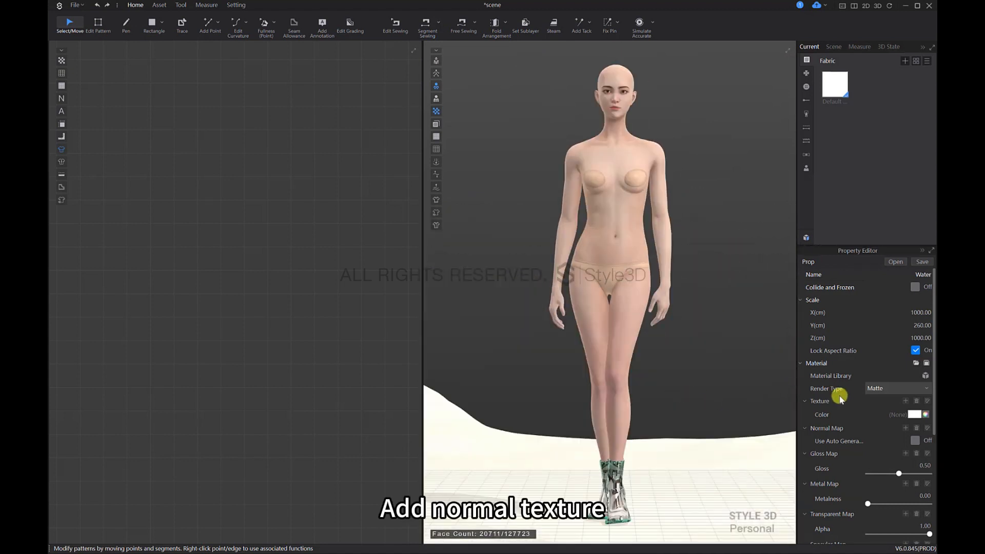
left_click(906, 428)
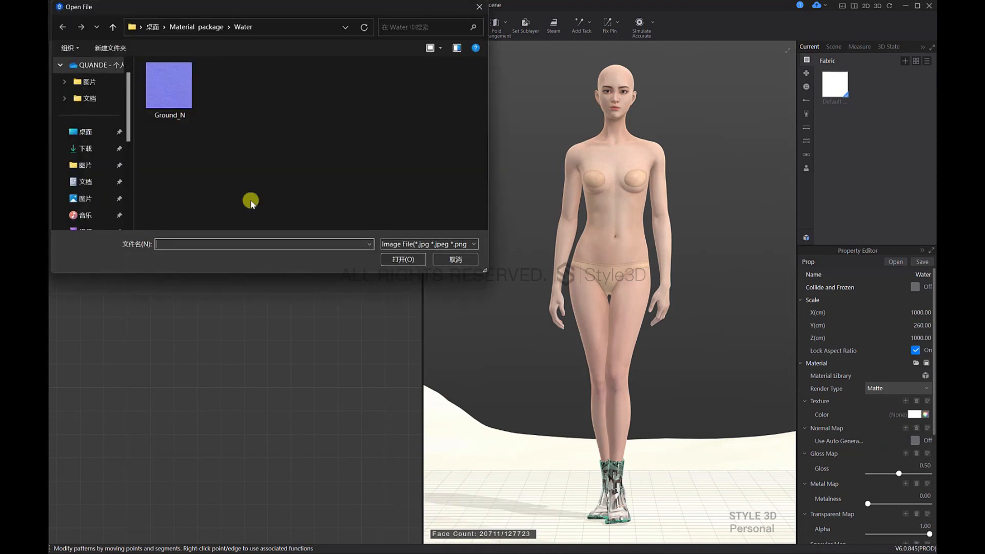
left_click(192, 90)
left_click(392, 257)
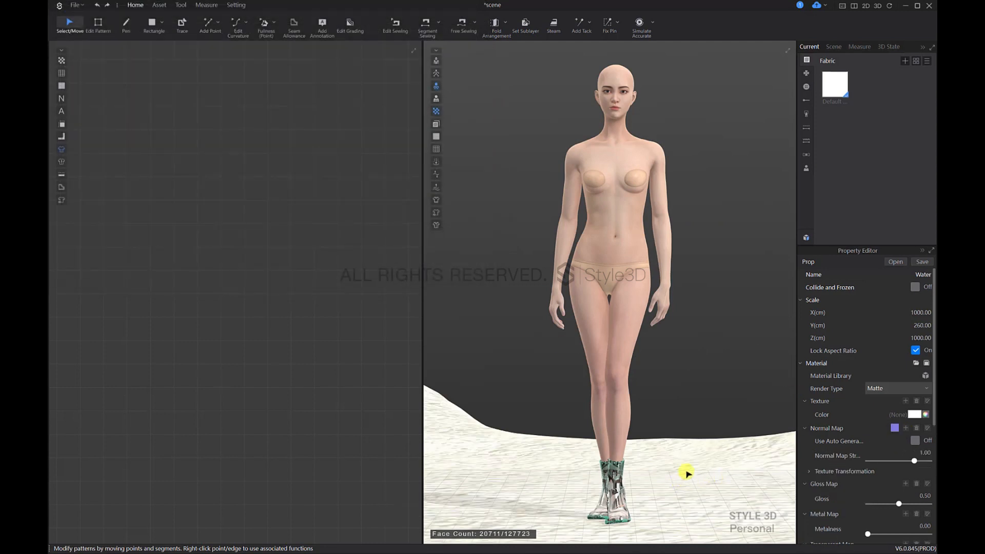
Step: Expand the normal map's texture transformation settings and set the Water prop's normal map strength to 0.60
key("5")
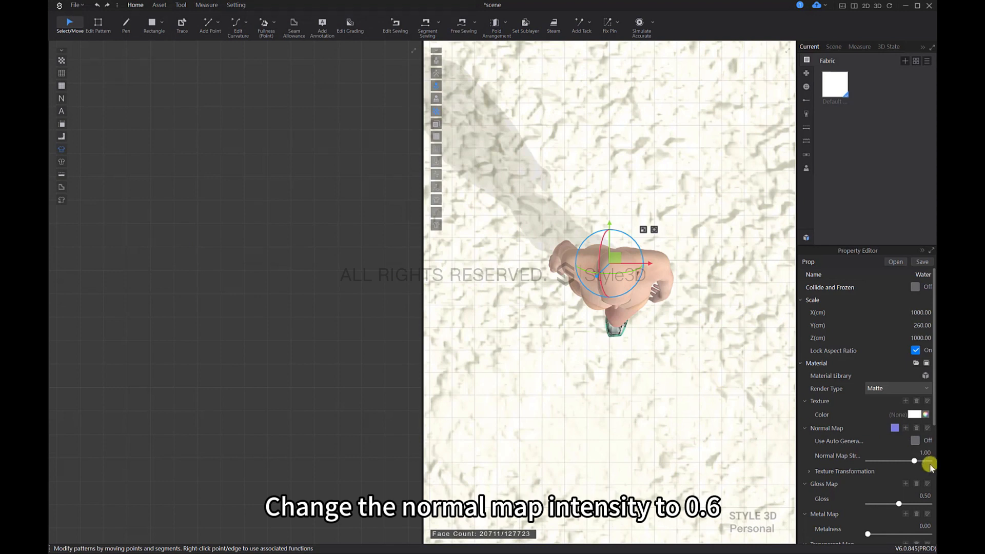
left_click(810, 472)
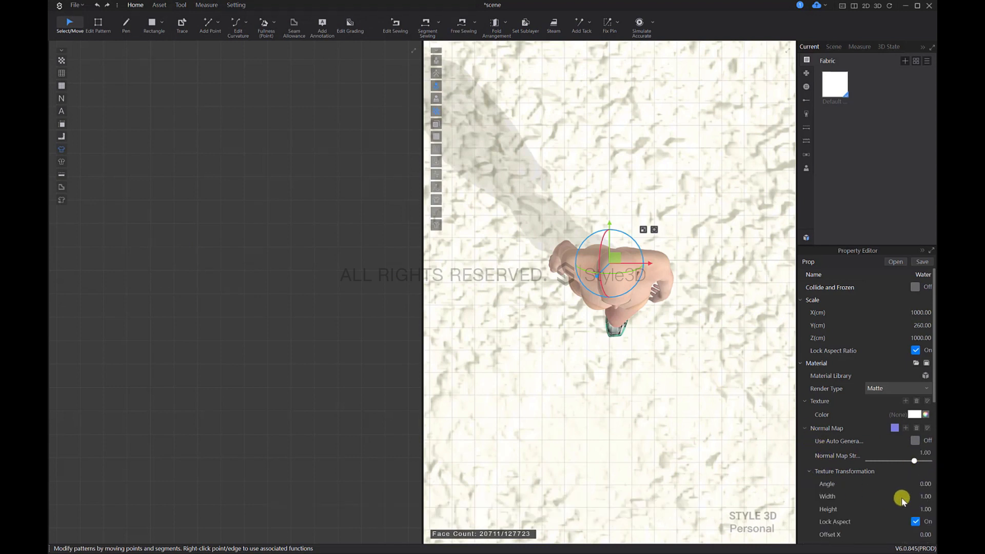
scroll(901, 496, "down", 2)
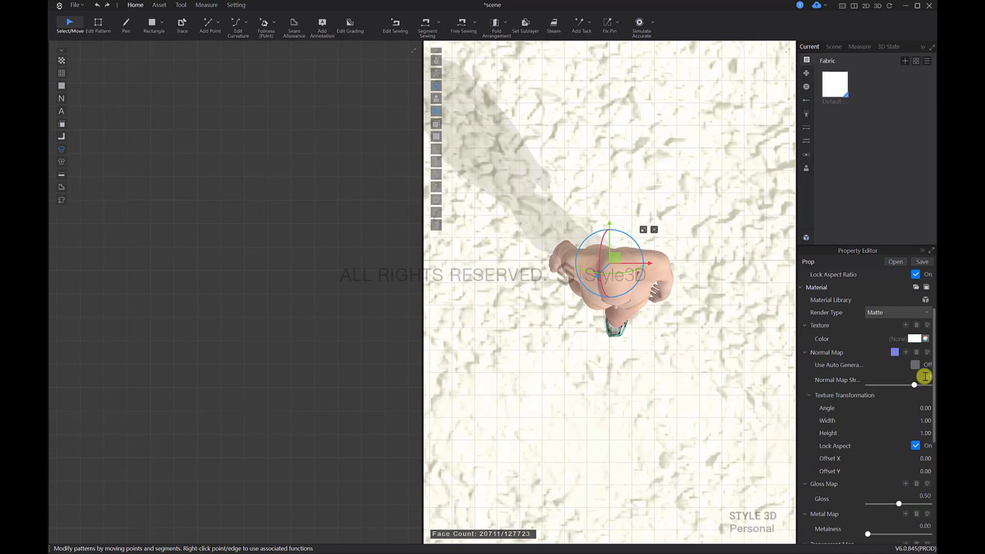
key("Return")
scroll(661, 349, "down", 3)
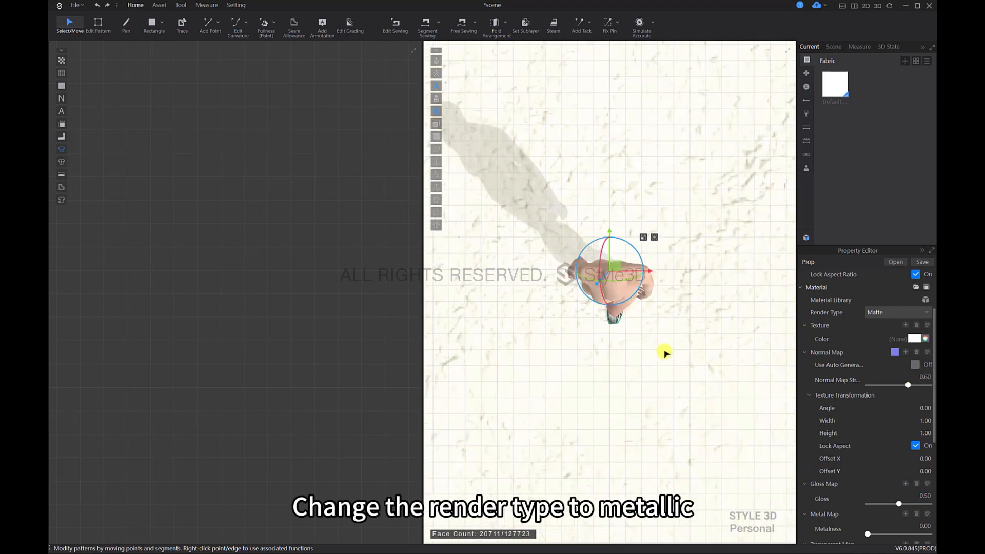
Step: Change the Water prop's render type to Metal and inspect the surface around the avatar
right_click_drag(663, 352, 671, 288)
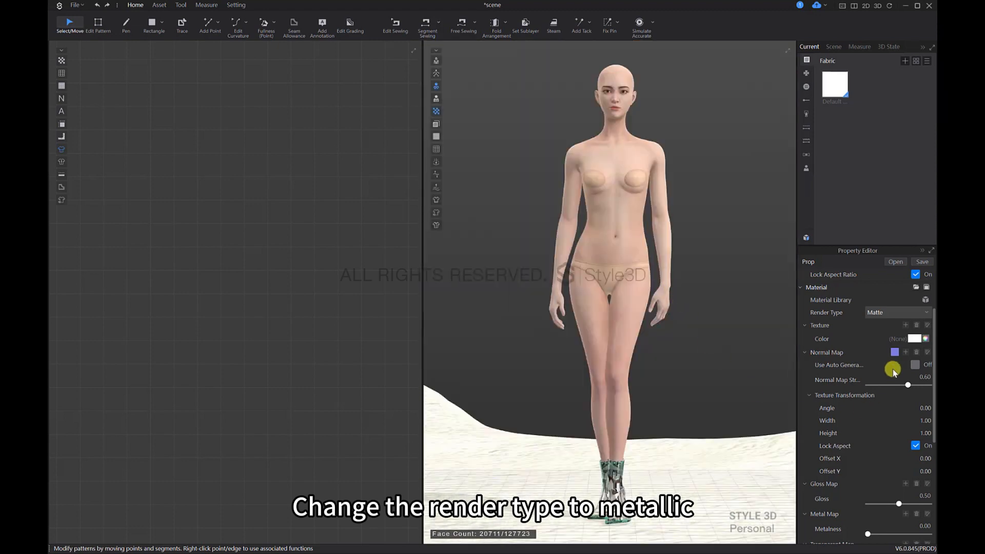
left_click(898, 311)
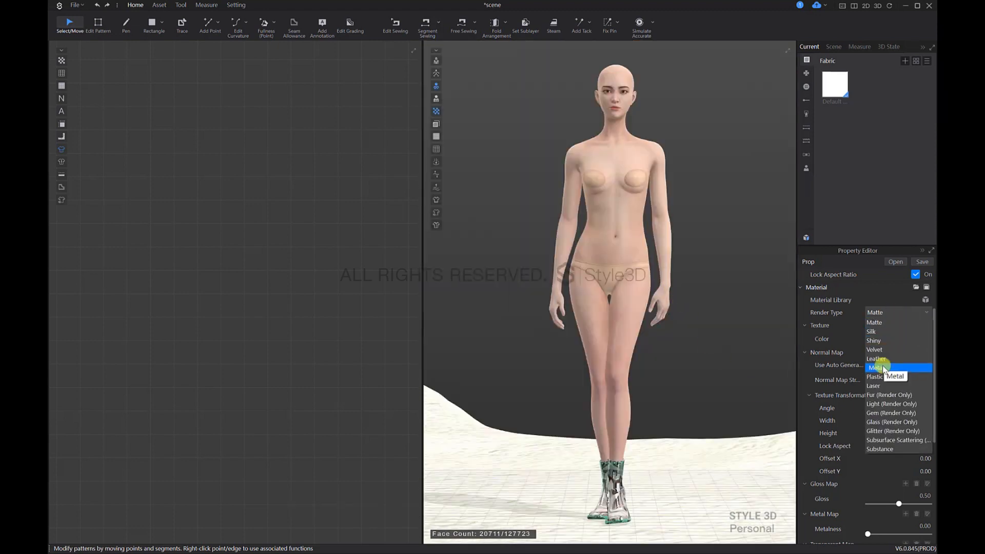
left_click(880, 366)
middle_click_drag(737, 458, 747, 418)
scroll(891, 455, "down", 2)
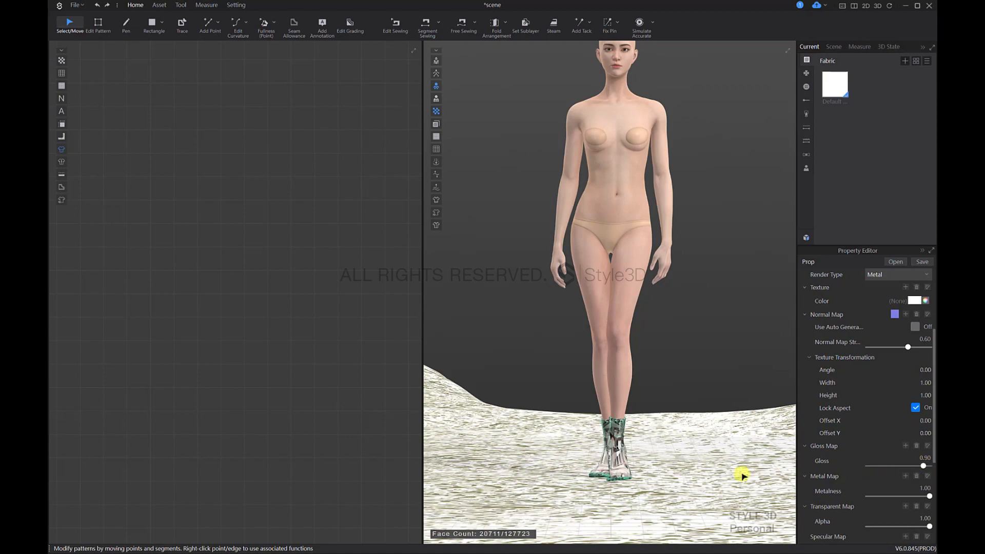
right_click_drag(743, 476, 659, 435)
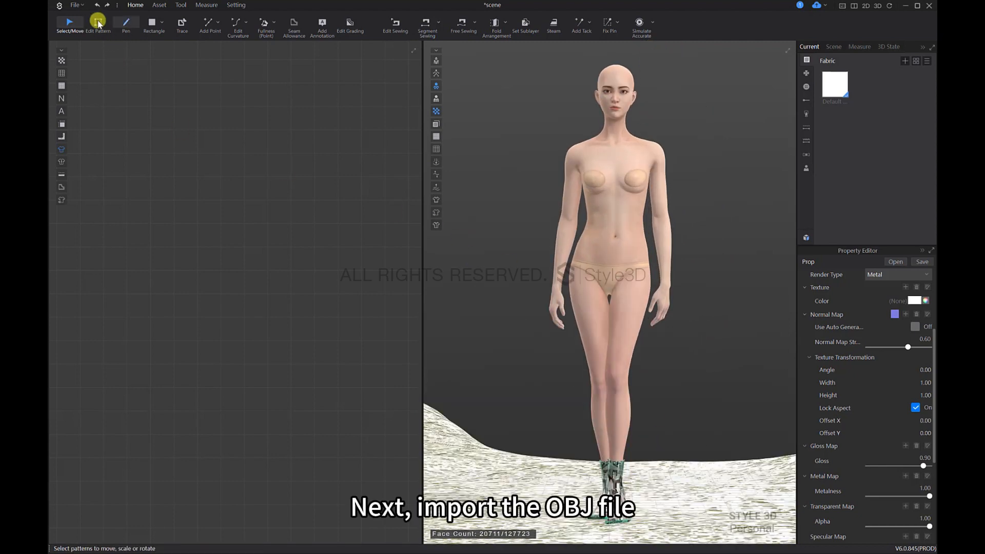
Step: Import the Stone1 OBJ file from the Material package with load type Add and object type Load as Prop
left_click(76, 5)
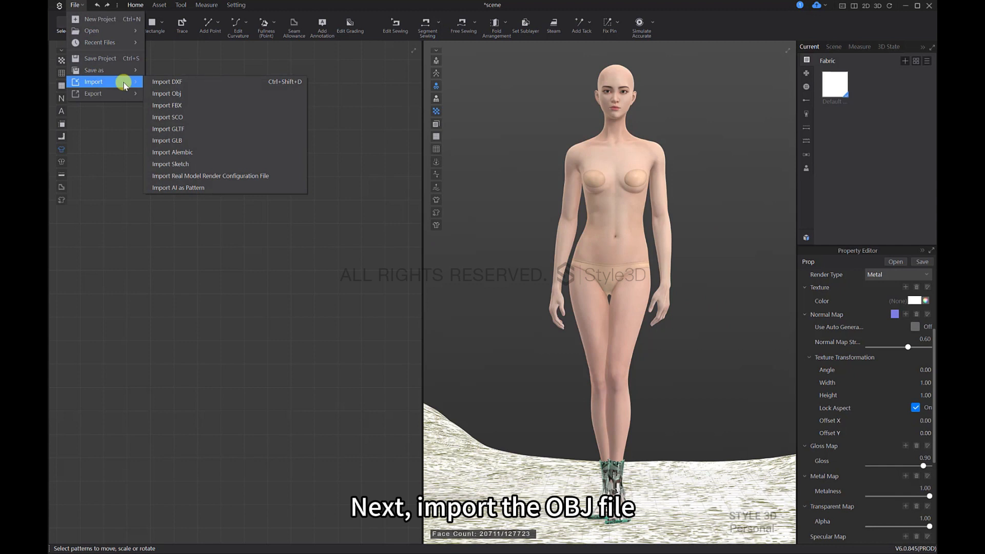
left_click(175, 94)
left_click(113, 27)
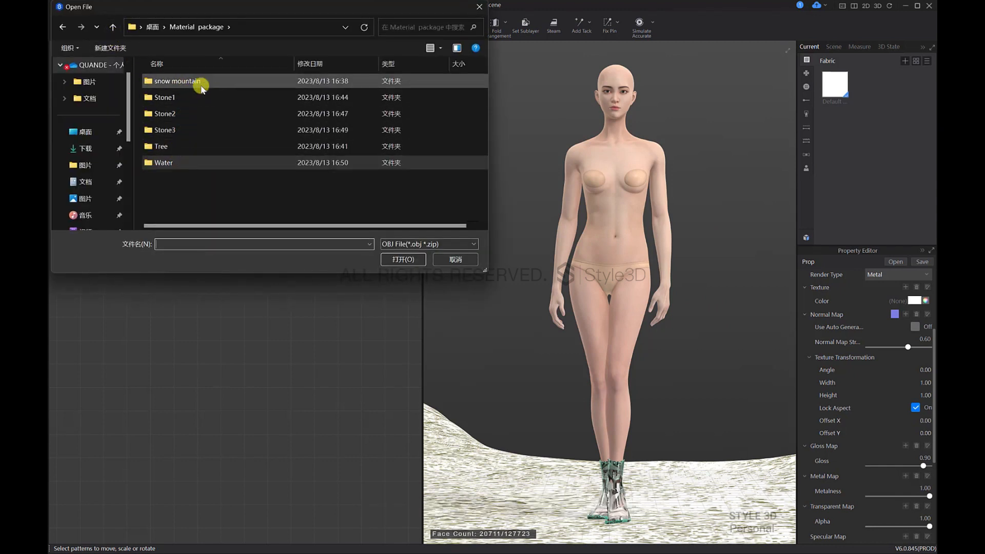
double_click(199, 97)
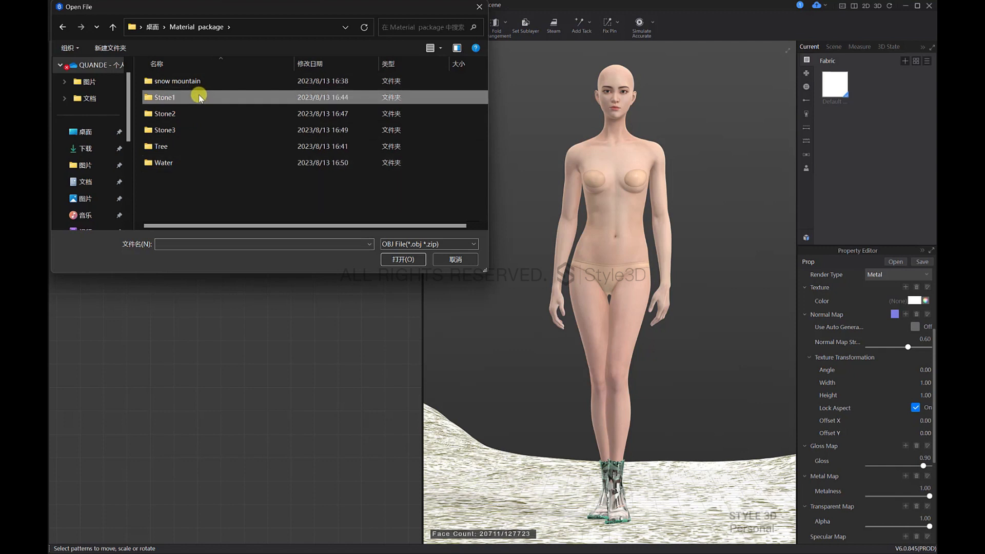
left_click(201, 82)
left_click(395, 259)
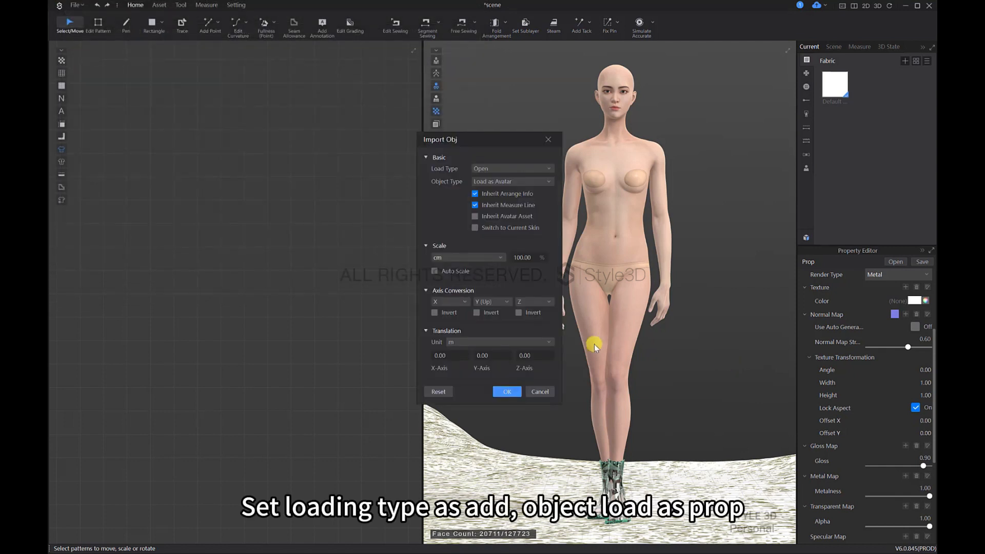
left_click(502, 169)
left_click(501, 177)
left_click(493, 183)
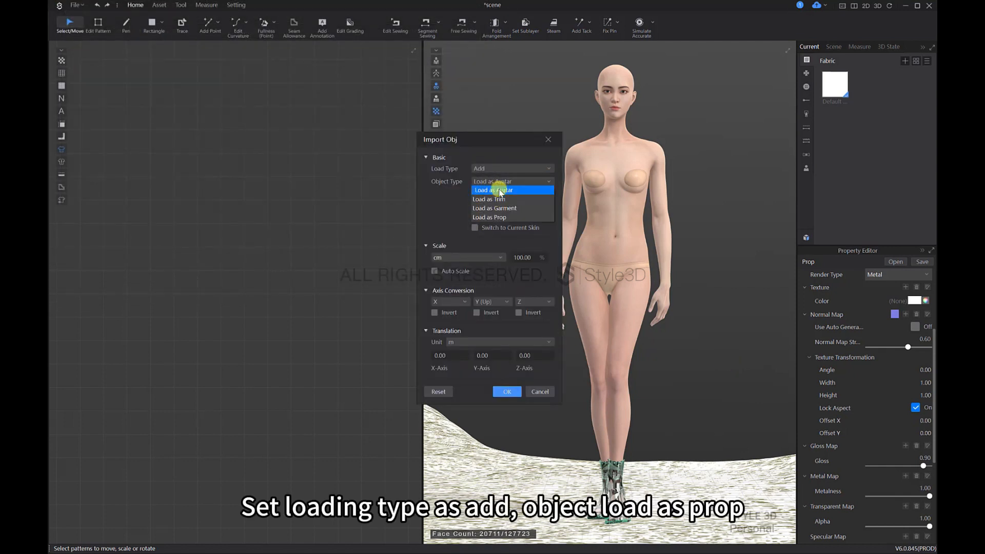
left_click(499, 221)
scroll(499, 226, "down", 2)
left_click(508, 343)
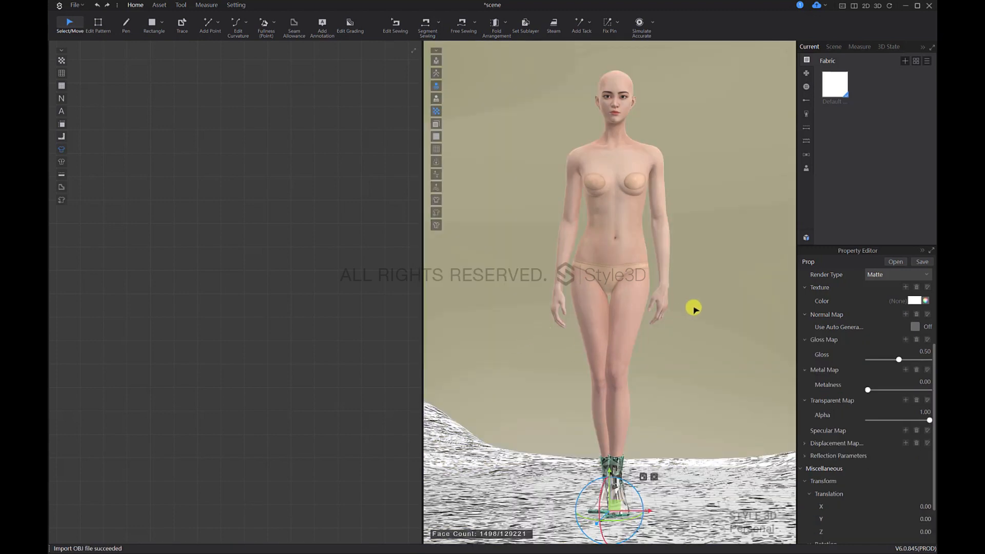
Step: Turn on Lock Aspect Ratio for the Stone1 prop and set its Y scale to 200 cm
scroll(693, 307, "down", 5)
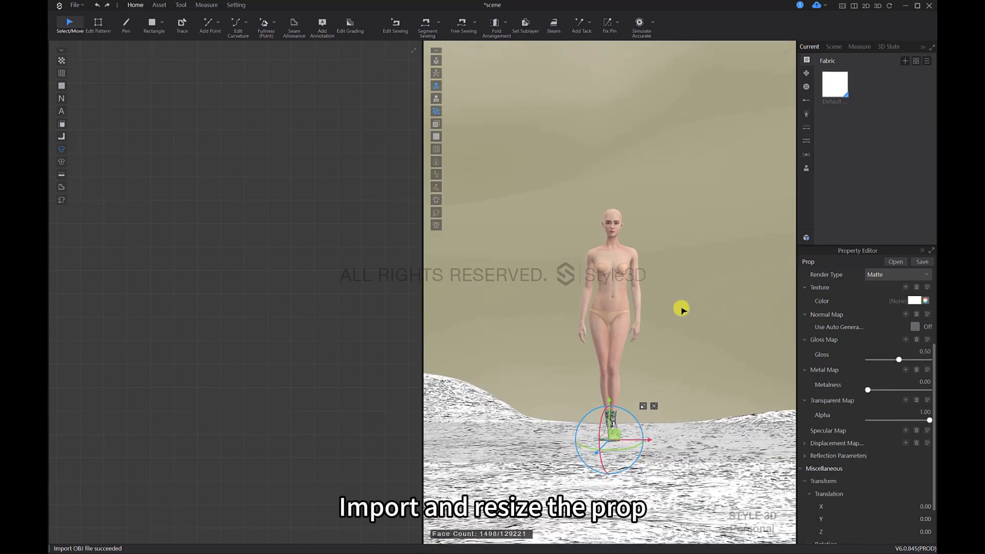
left_click(682, 301)
scroll(887, 381, "up", 3)
left_click(915, 351)
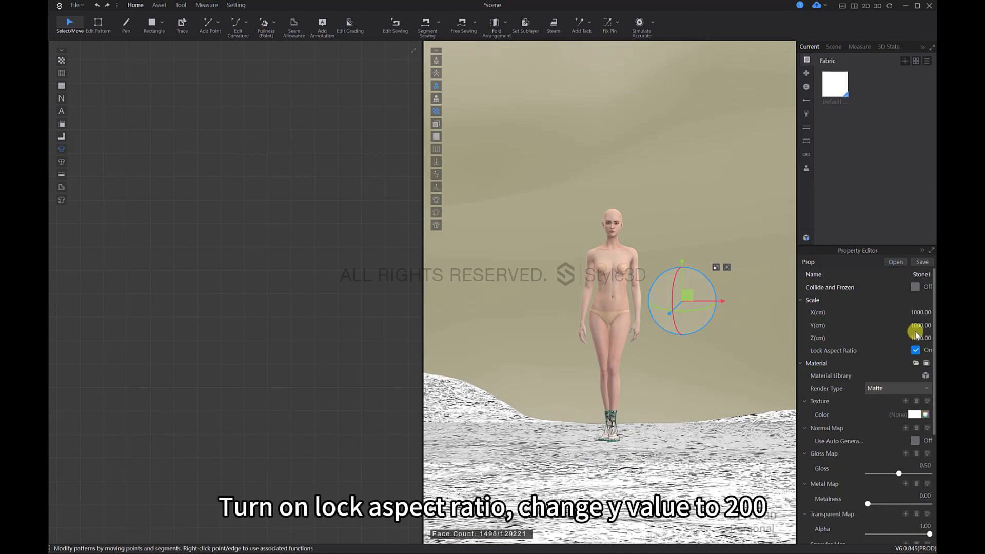
type("200")
key("Return")
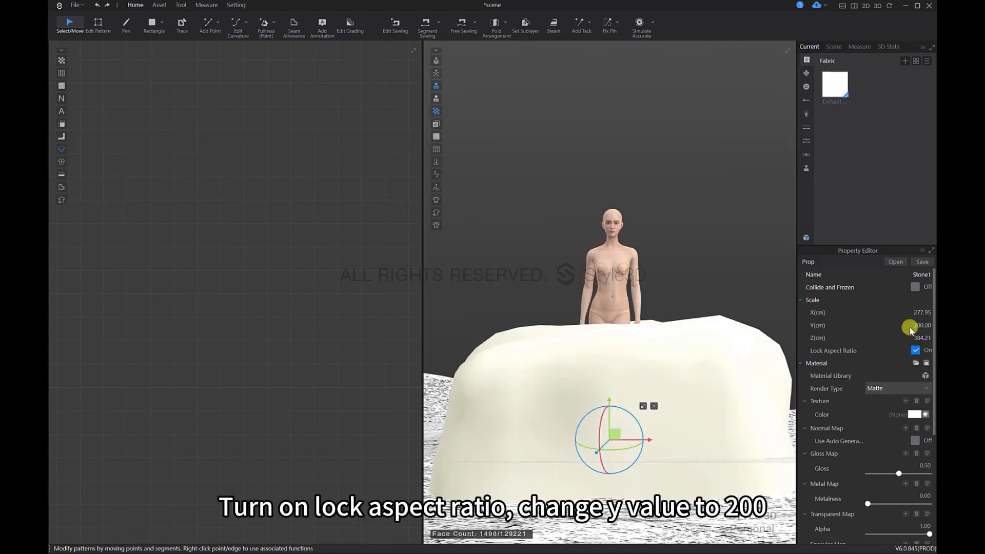
Step: Move the Stone1 prop sideways along its X axis until it stands at the avatar's left side
scroll(716, 347, "down", 4)
right_click_drag(657, 368, 662, 438)
key("5")
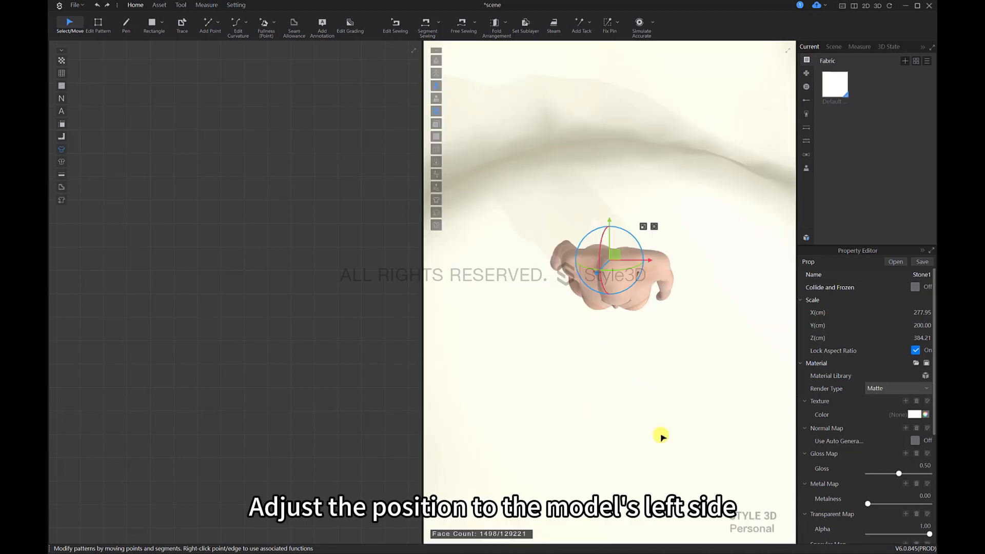
scroll(646, 390, "down", 5)
middle_click_drag(660, 384, 639, 372)
scroll(631, 356, "down", 1)
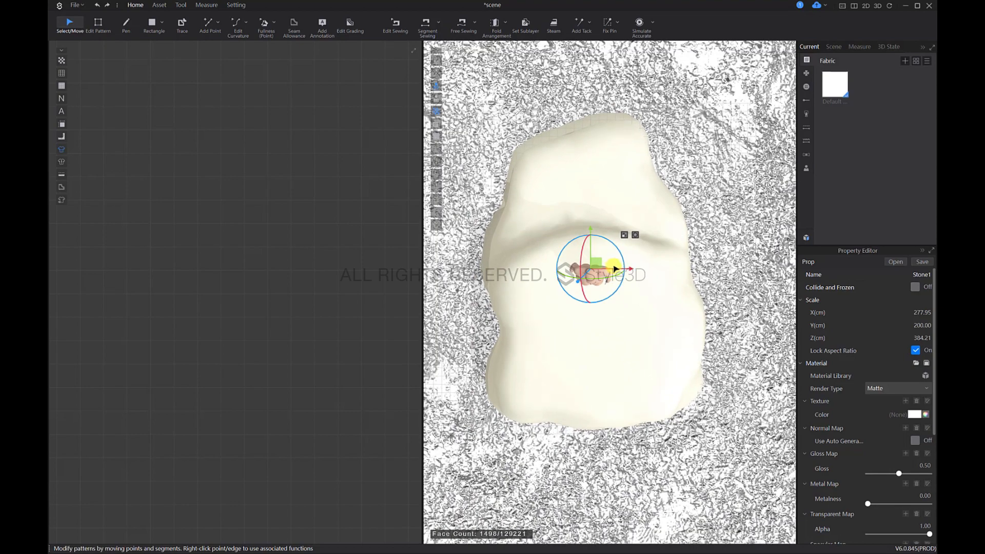
left_click_drag(614, 268, 690, 367)
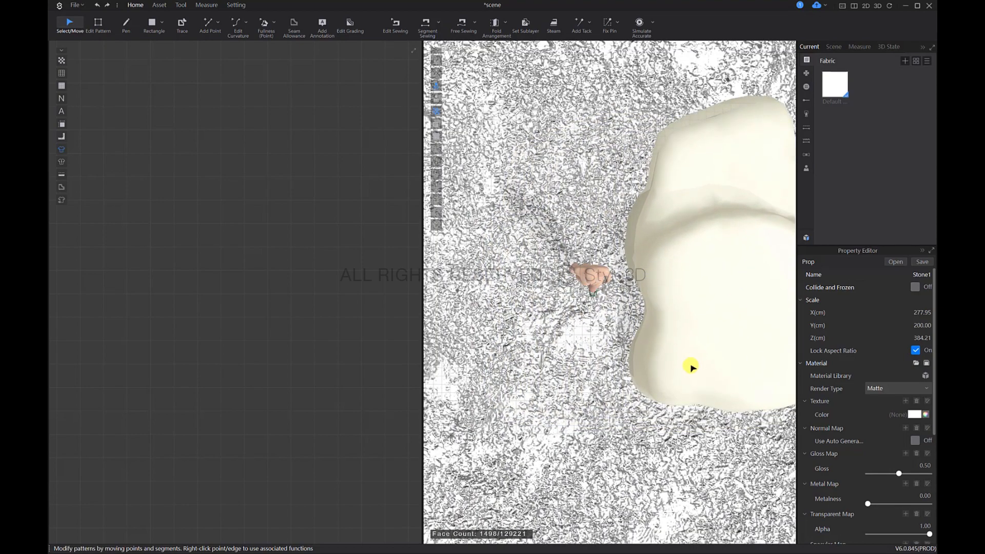
right_click_drag(691, 367, 631, 328)
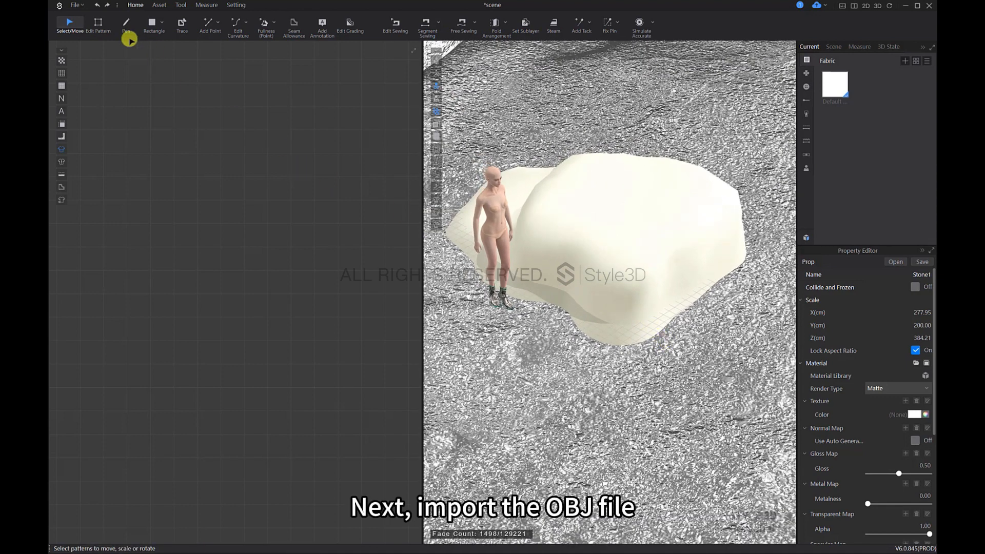
Step: Import the Stone2 OBJ file from the Material package with load type Add and object type Load as Prop
left_click(75, 4)
mouse_move(110, 81)
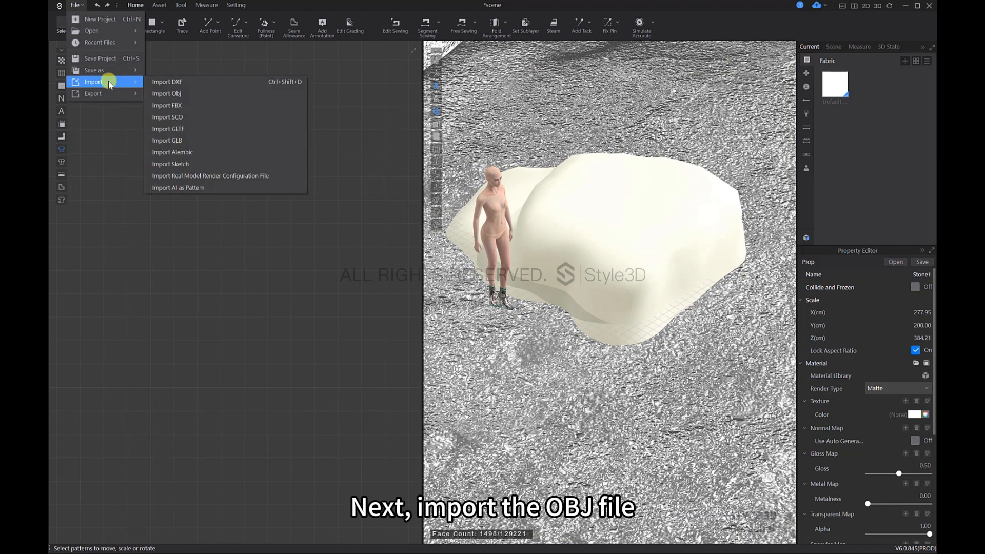
left_click(166, 93)
left_click(113, 27)
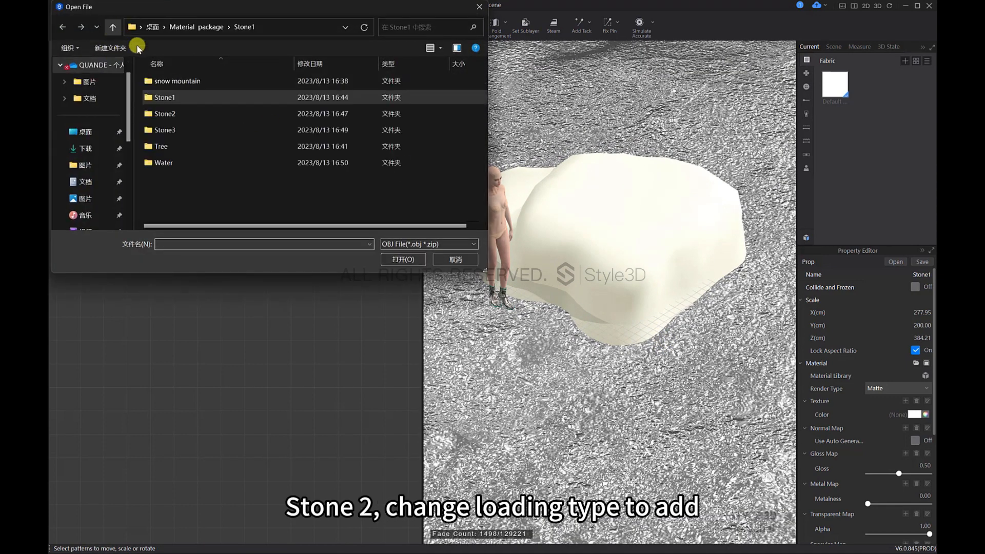
double_click(183, 110)
left_click(185, 80)
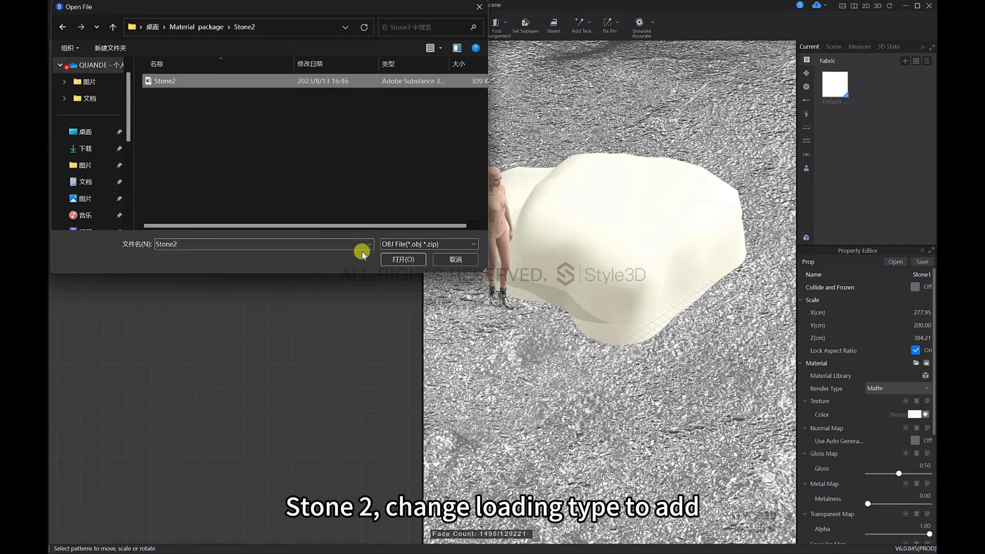
left_click(393, 260)
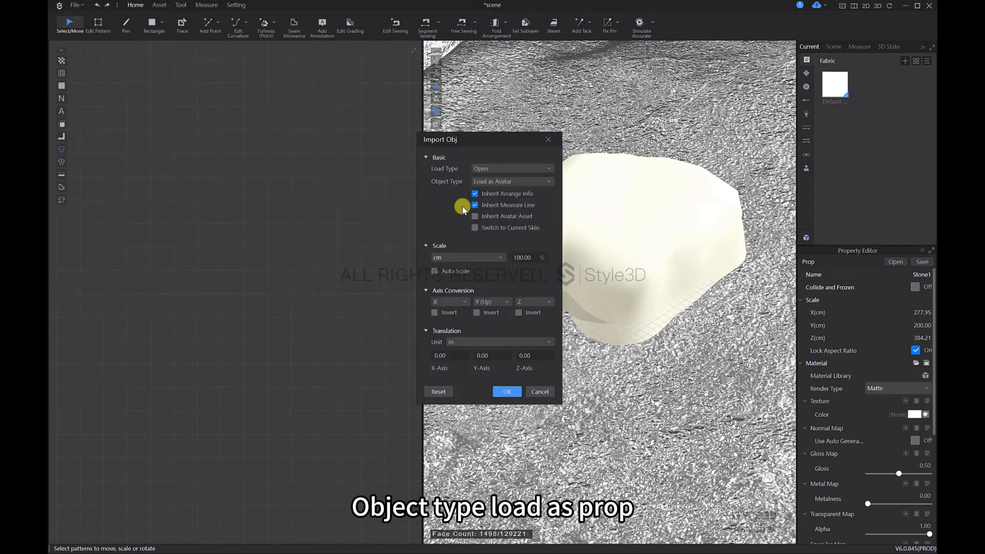
left_click(494, 173)
left_click(492, 183)
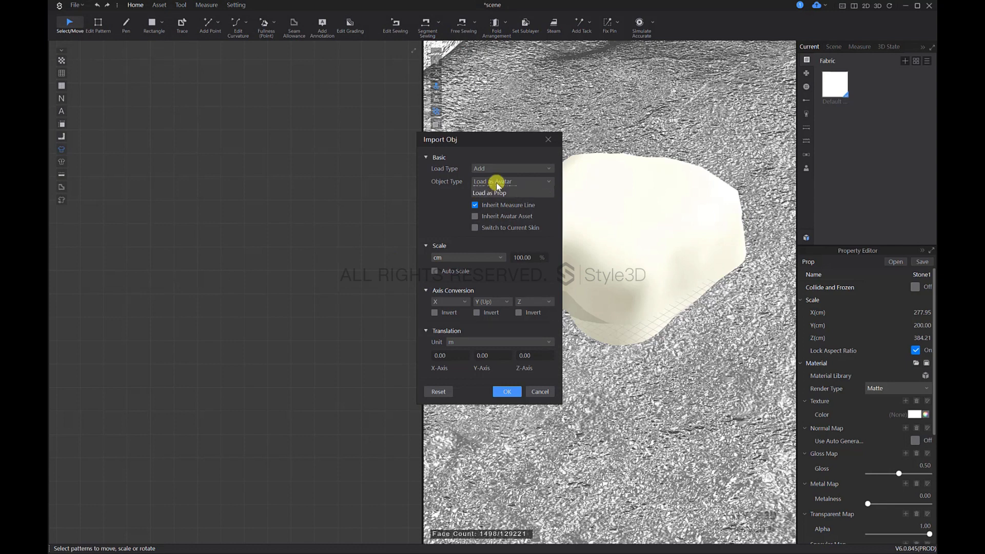
left_click(495, 182)
left_click(496, 217)
left_click(506, 342)
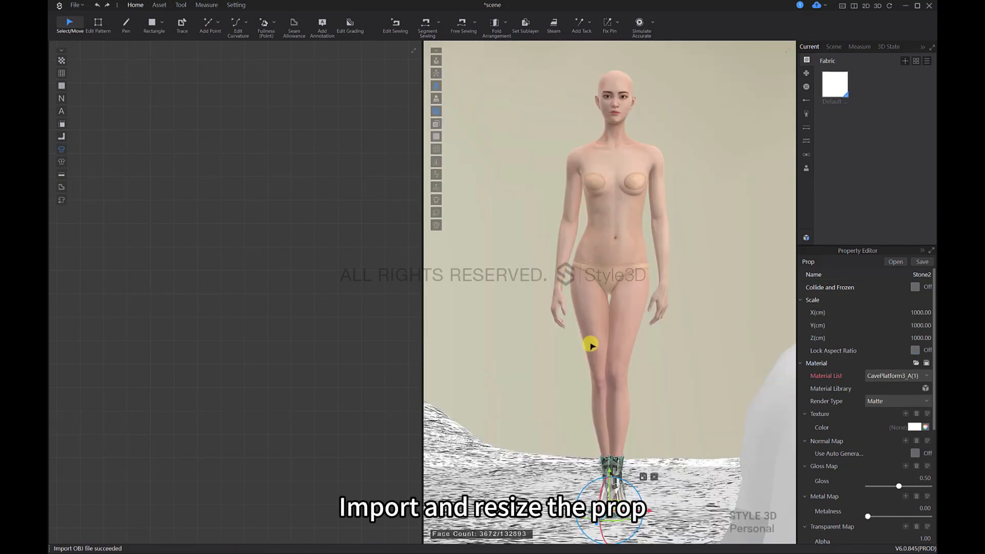
Step: Turn on Lock Aspect Ratio for the Stone2 prop and set its Y scale to 200 cm
left_click(915, 350)
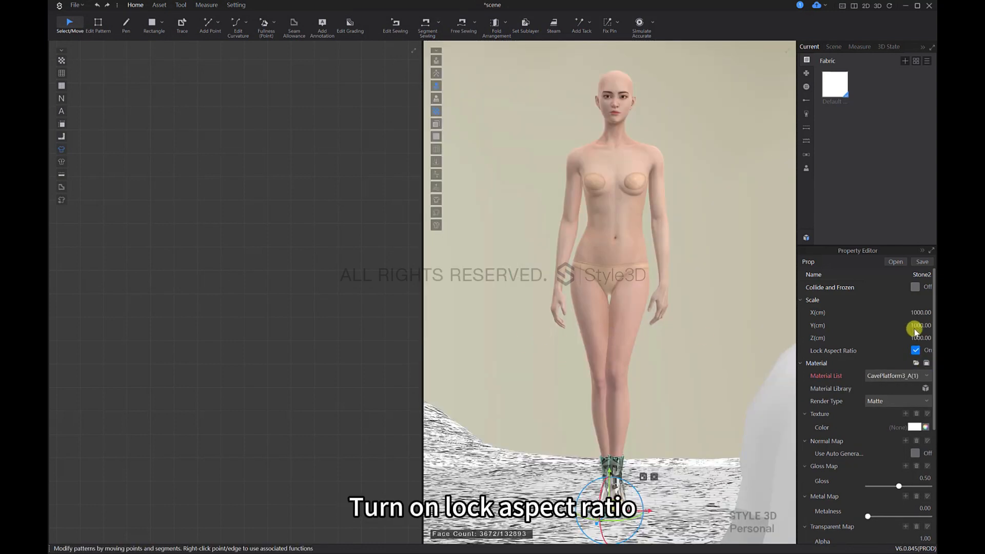
type("100")
key("Return")
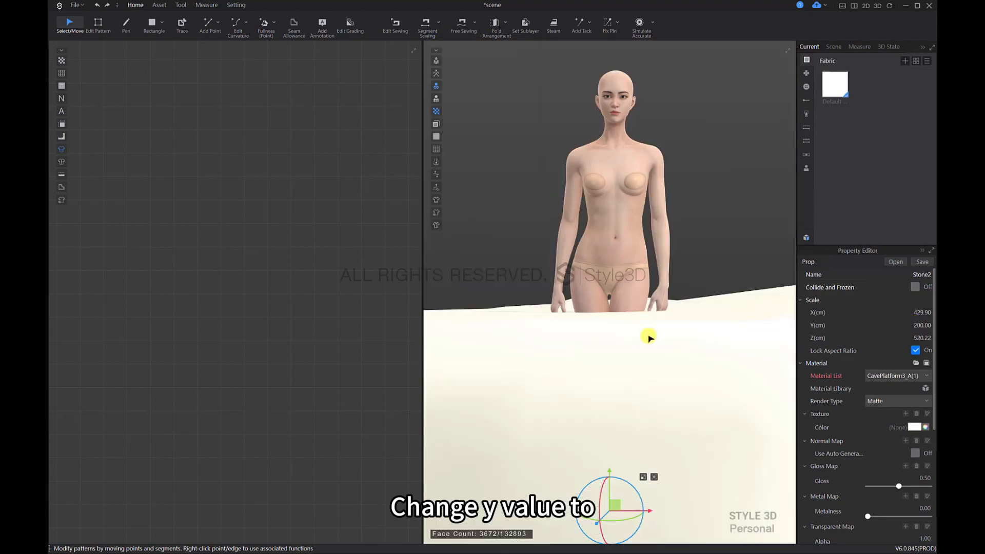
scroll(648, 337, "down", 8)
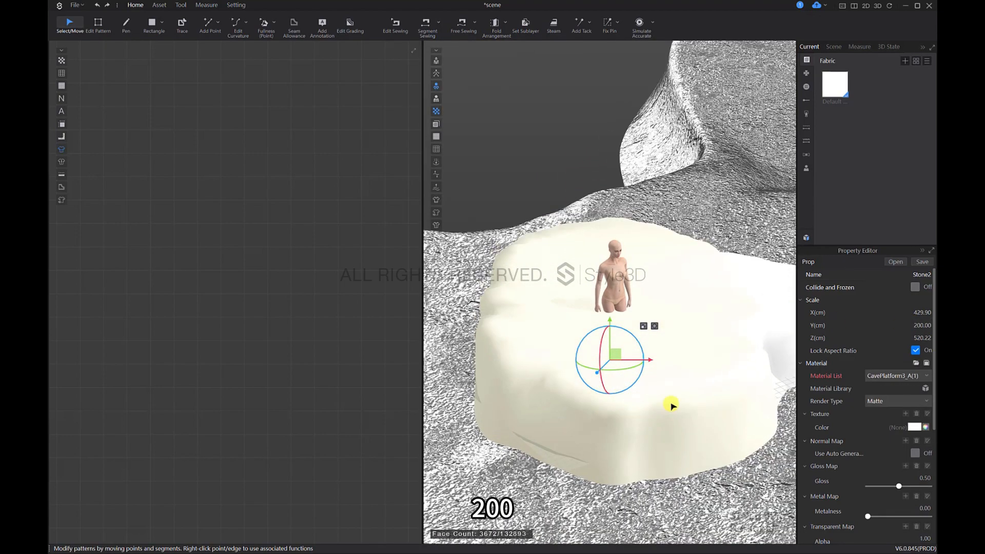
scroll(670, 403, "down", 3)
left_click_drag(642, 339, 629, 416)
right_click_drag(629, 416, 767, 411)
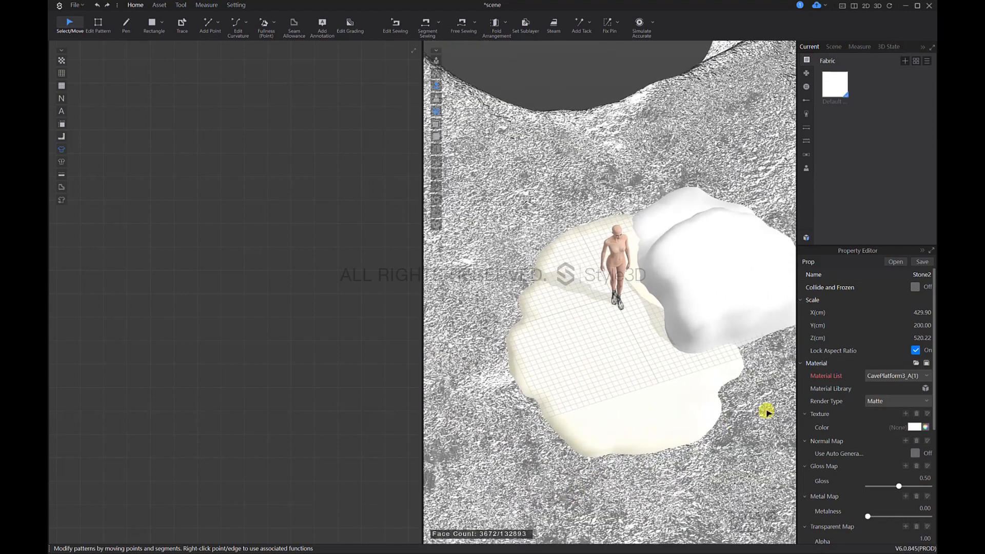
Step: Reduce the Stone2 prop's Y scale to 100 cm with the aspect ratio locked
left_click(914, 328)
type("100")
key("Return")
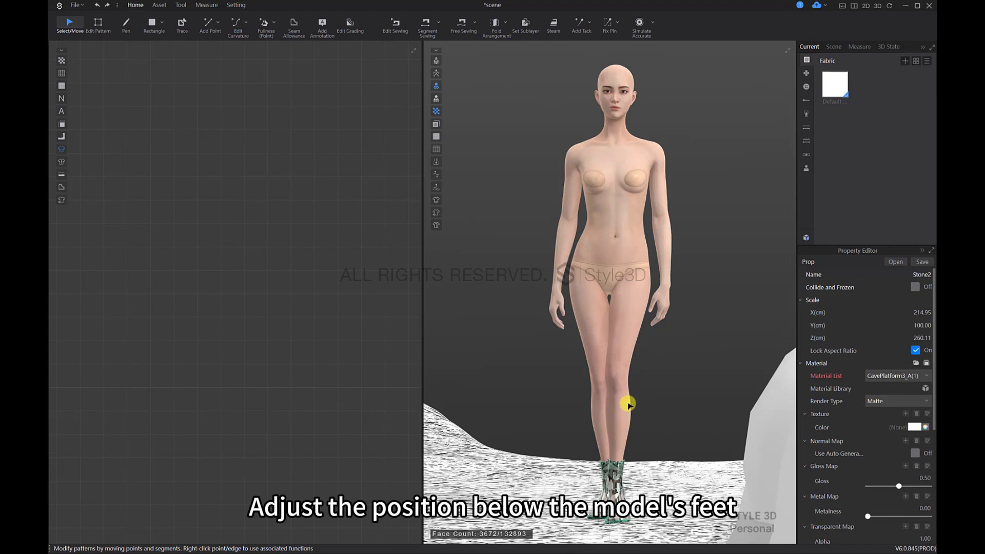
Step: Raise the Stone2 prop vertically out of the water until it lies beneath the avatar's feet
scroll(636, 410, "down", 5)
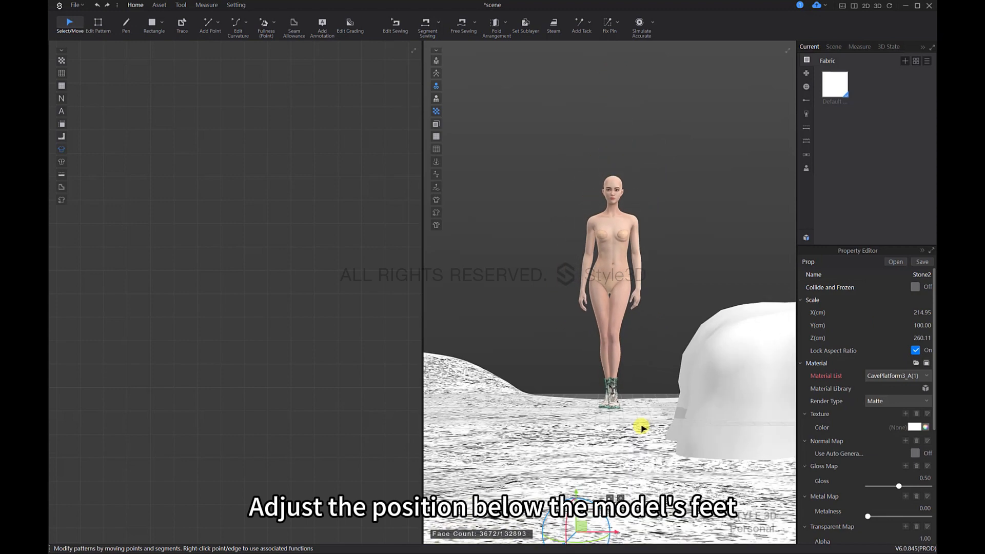
left_click(590, 464)
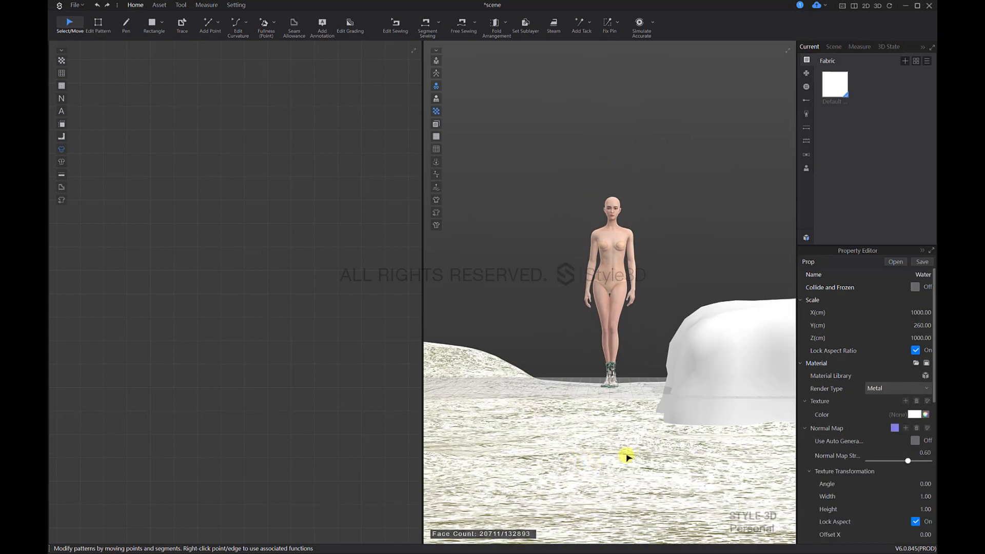
left_click(607, 455)
left_click_drag(584, 468, 586, 405)
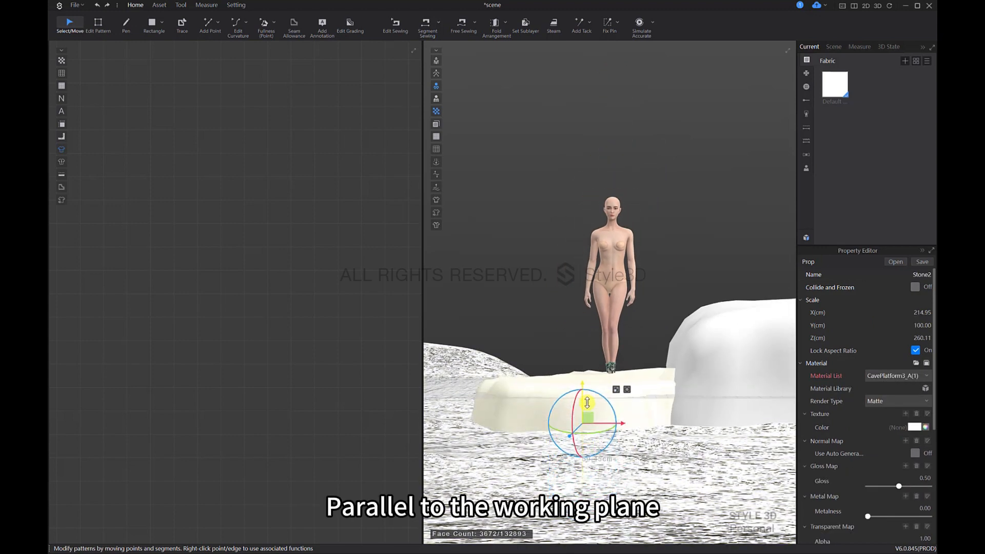
Step: Fine-tune the Stone2 prop's height from the side by lowering it until its top meets the soles of the avatar's boots
right_click_drag(613, 382, 658, 465)
scroll(670, 410, "down", 3)
right_click_drag(641, 429, 655, 380)
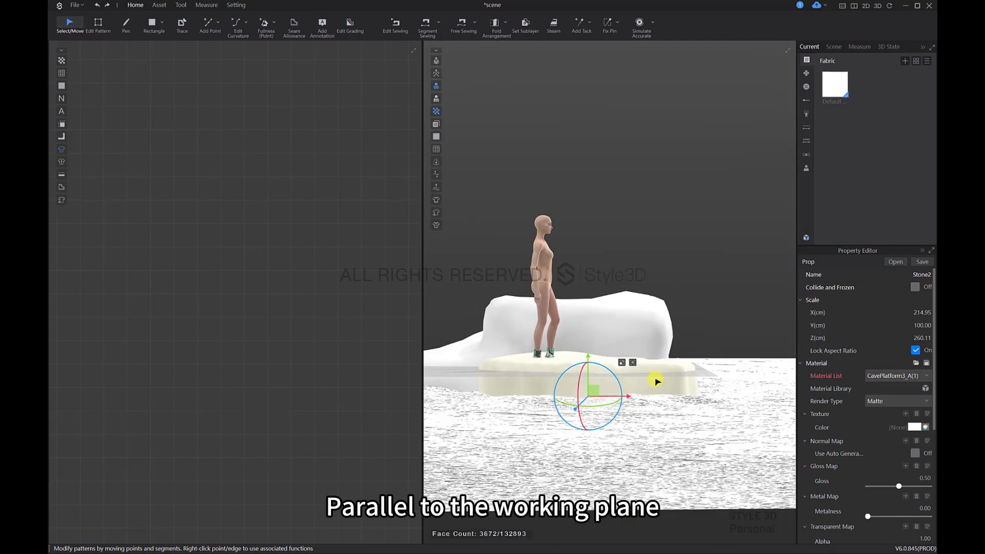
scroll(611, 355, "up", 3)
middle_click_drag(605, 354, 647, 271)
scroll(646, 270, "up", 4)
right_click_drag(646, 270, 648, 279)
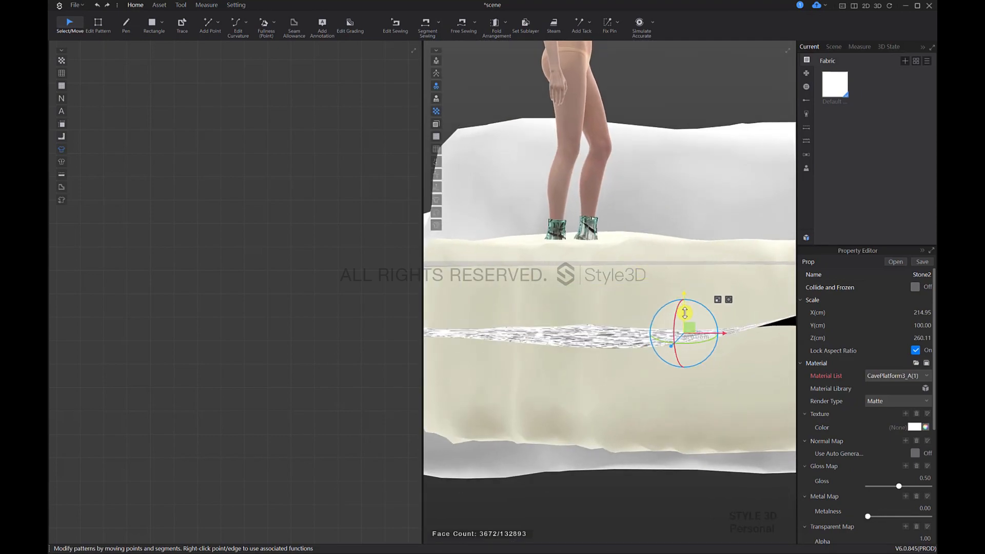
left_click_drag(685, 313, 689, 334)
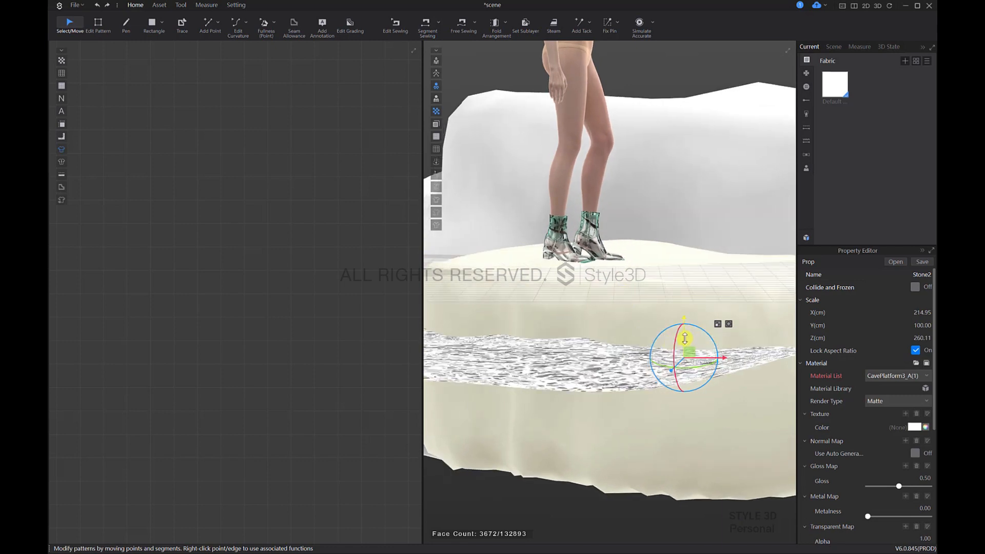
left_click_drag(684, 338, 683, 340)
middle_click_drag(678, 287, 662, 310)
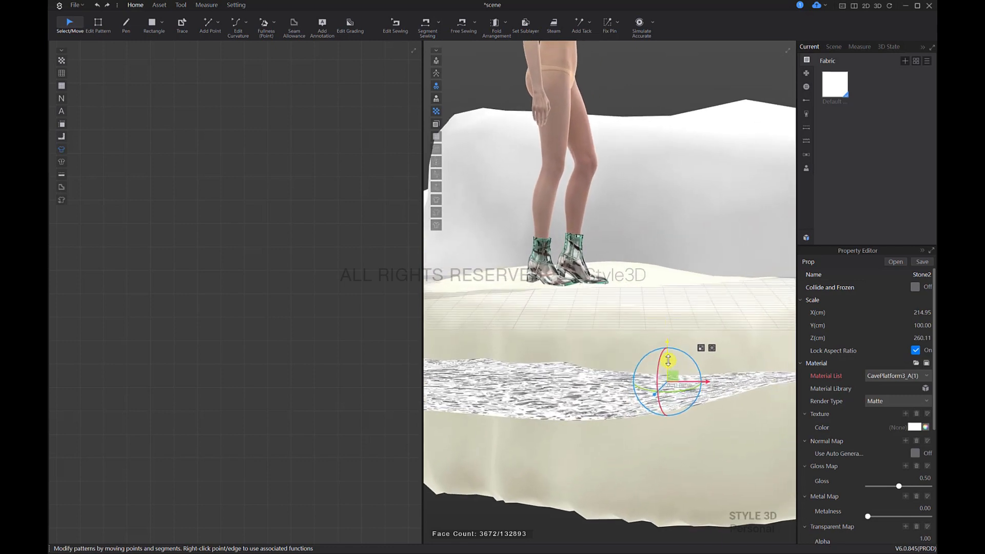
left_click_drag(668, 360, 664, 361)
Step: Load the Stone2_Diffuse image from the Material package as the texture of the large Stone1 prop
right_click_drag(679, 356, 569, 354)
scroll(603, 318, "down", 4)
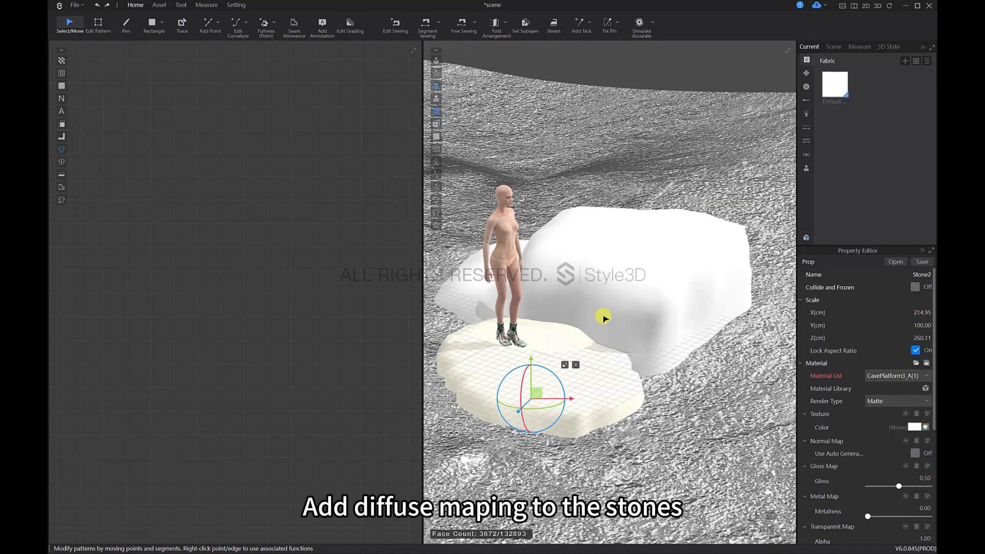
left_click(601, 319)
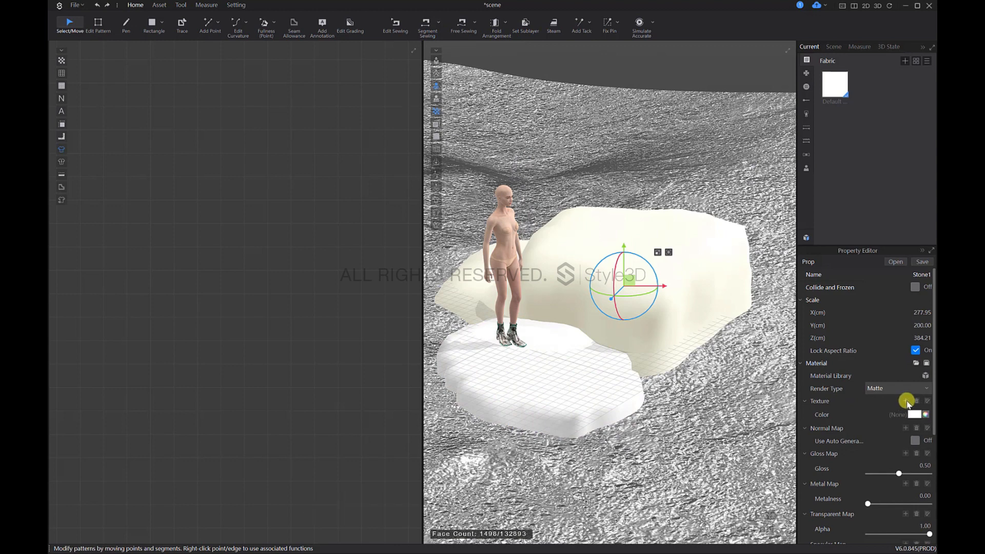
left_click(905, 403)
left_click(177, 97)
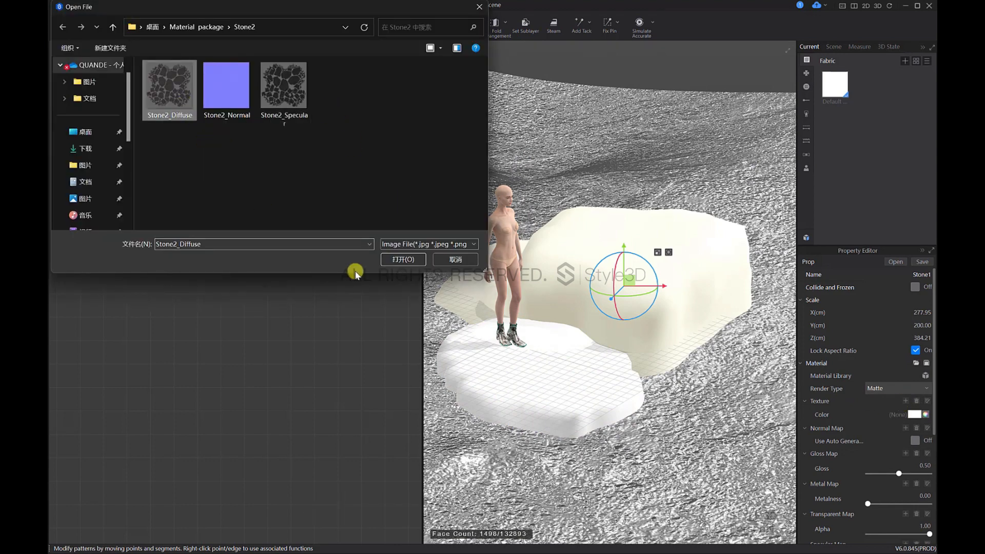
left_click(403, 260)
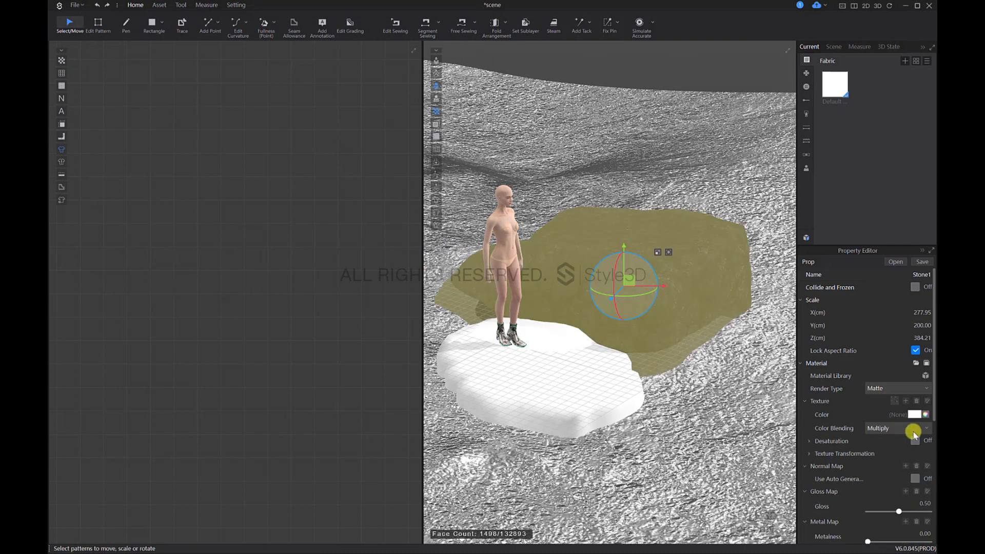
Step: Load Stone2_Normal as the Stone1 prop's normal map and Stone2_Specular as its gloss map
left_click(904, 467)
left_click(226, 87)
left_click(412, 258)
scroll(881, 485, "down", 3)
scroll(885, 484, "down", 3)
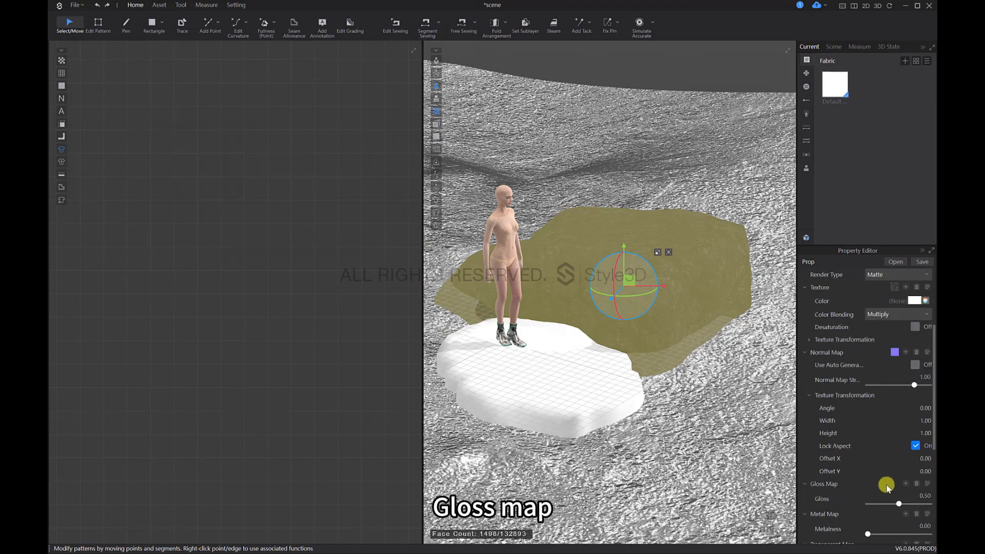
left_click(905, 483)
left_click(283, 110)
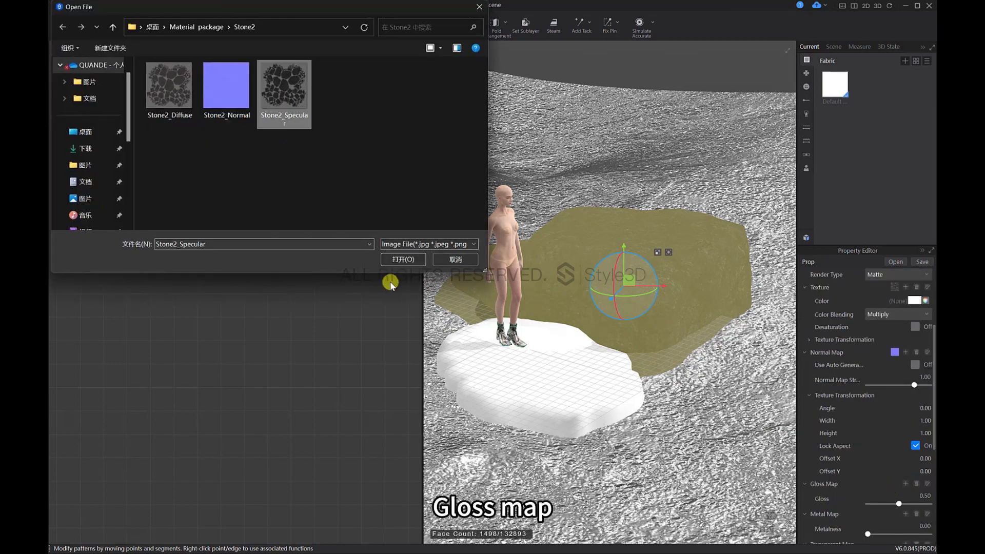
left_click(400, 256)
Step: Set the gloss map strength of the Stone1 prop to 3.8
left_click(744, 380)
left_click(689, 291)
right_click_drag(697, 347, 653, 311)
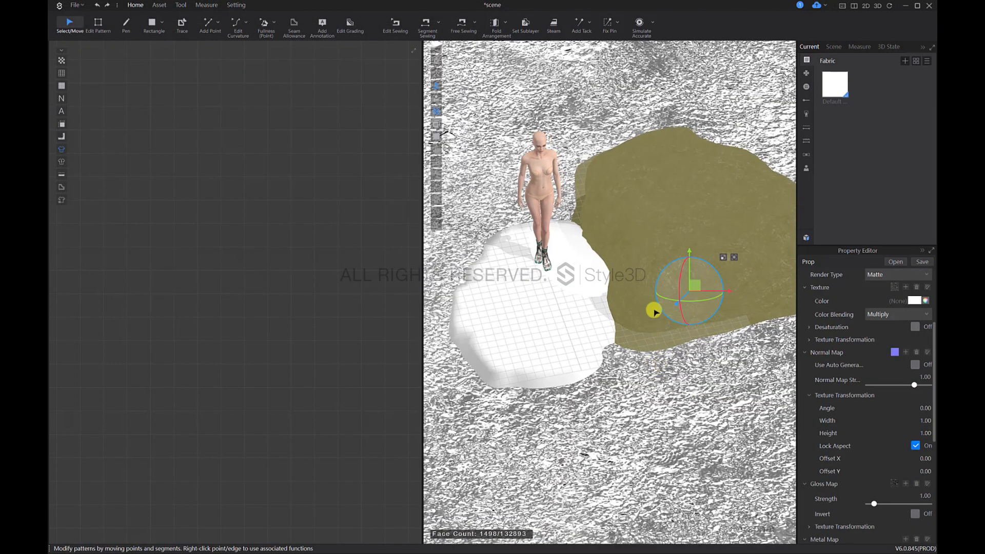
middle_click_drag(653, 311, 603, 367)
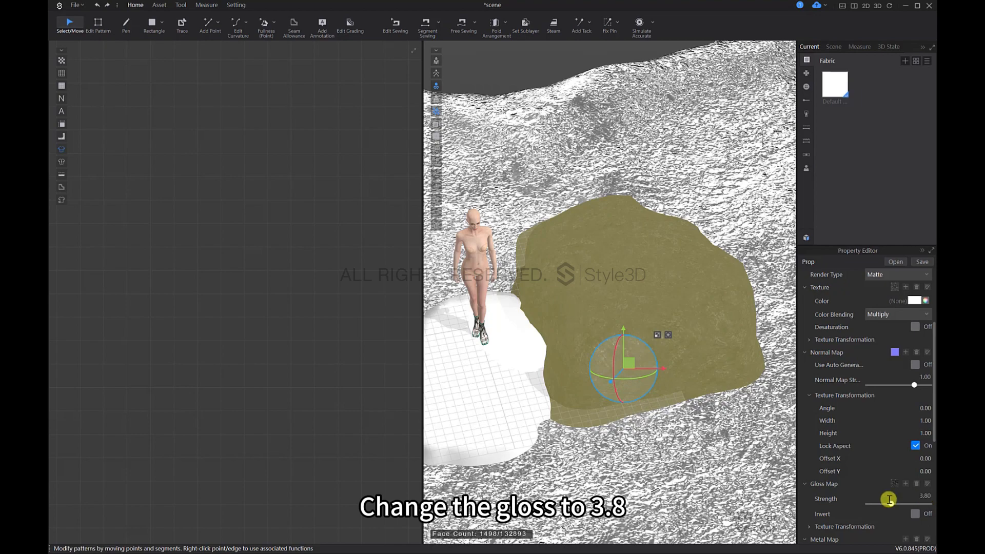
Step: Set the Stone1 prop's normal map strength to 1.5 and deselect the prop to inspect its surface
left_click(661, 466)
left_click(644, 353)
scroll(571, 405, "up", 1)
left_click(602, 470)
right_click_drag(586, 389, 561, 393)
middle_click_drag(561, 393, 586, 383)
left_click(655, 338)
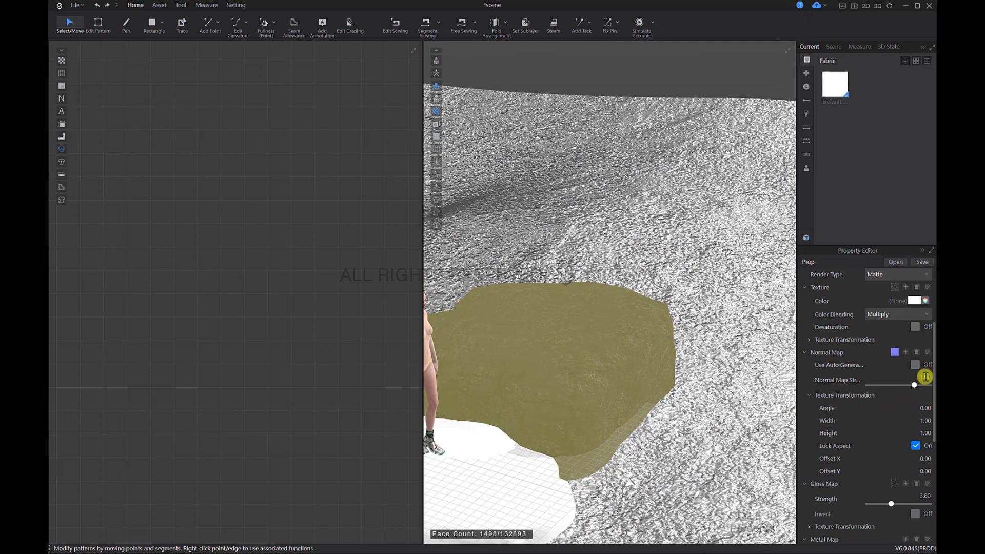
left_click_drag(925, 377, 925, 377)
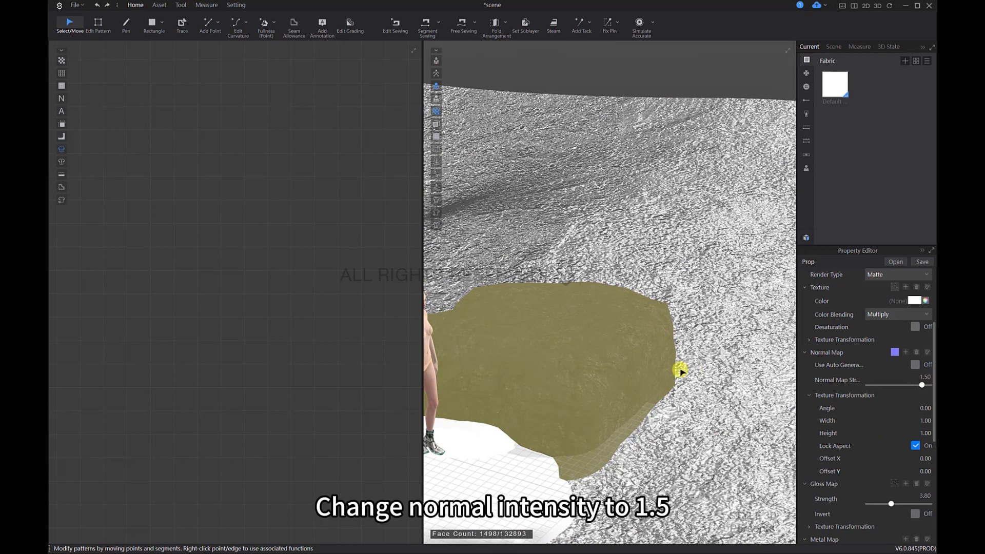
middle_click_drag(636, 433, 759, 352)
left_click(725, 435)
right_click_drag(723, 438, 684, 457)
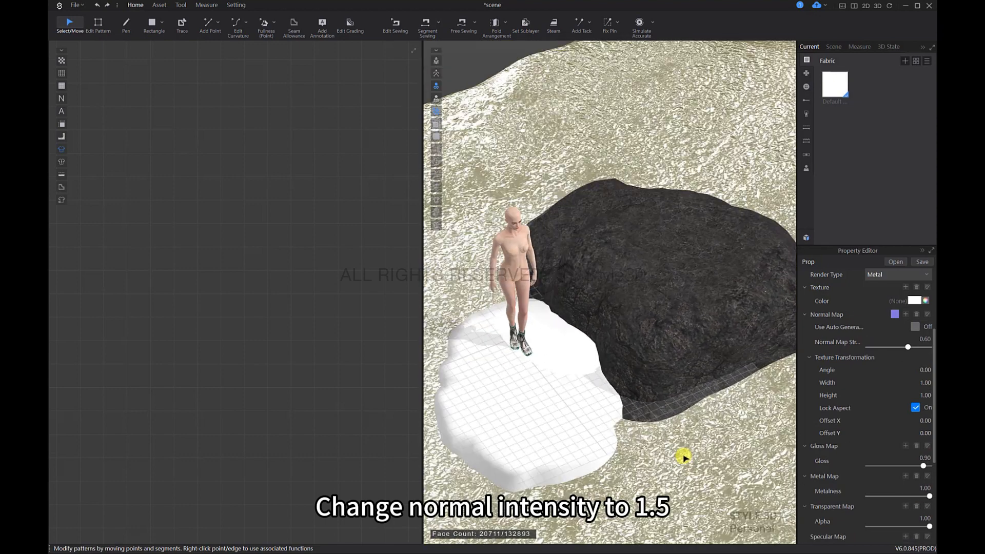
middle_click_drag(684, 457, 701, 425)
Step: Select the Stone1 prop again and choose Matte as its render type
scroll(839, 342, "up", 3)
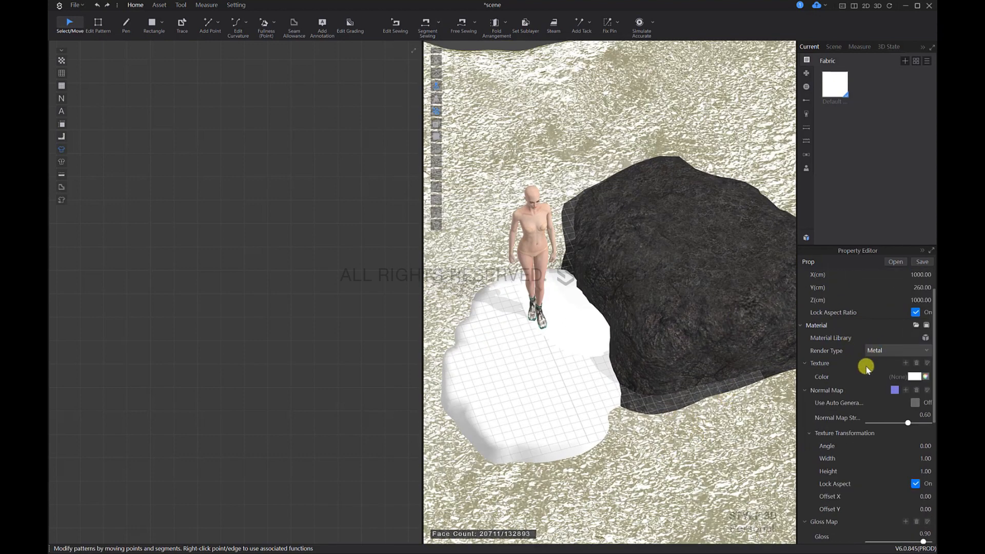
left_click(741, 294)
left_click(893, 353)
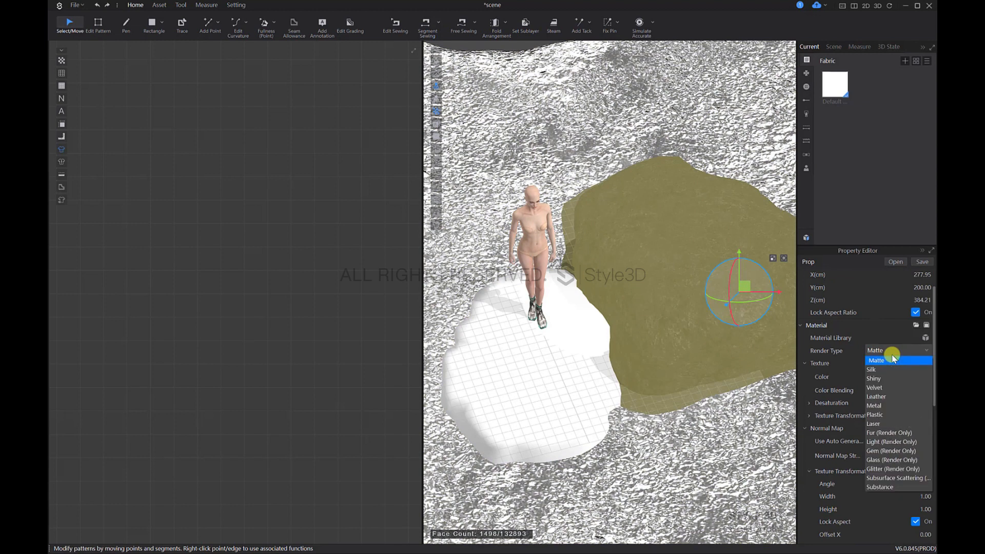
left_click(889, 360)
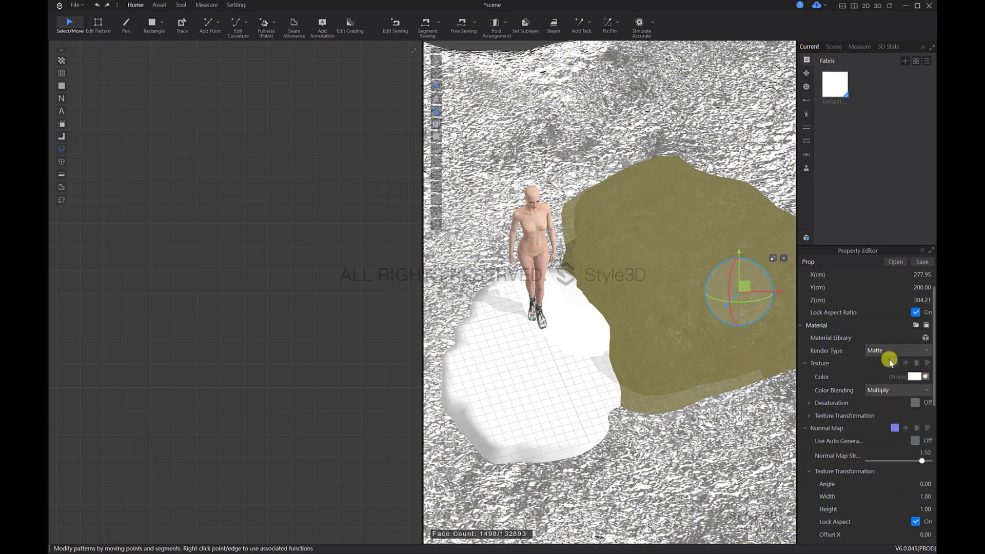
Step: Load the Stone2_Diffuse image as the texture of the Stone2 prop beneath the avatar
left_click(726, 447)
left_click(612, 399)
middle_click_drag(666, 409, 706, 400)
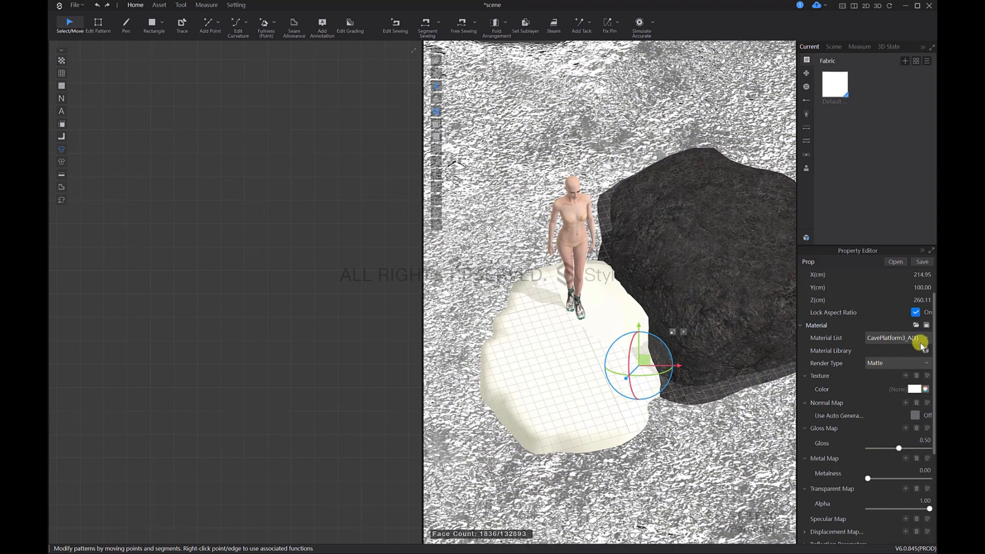
left_click(906, 376)
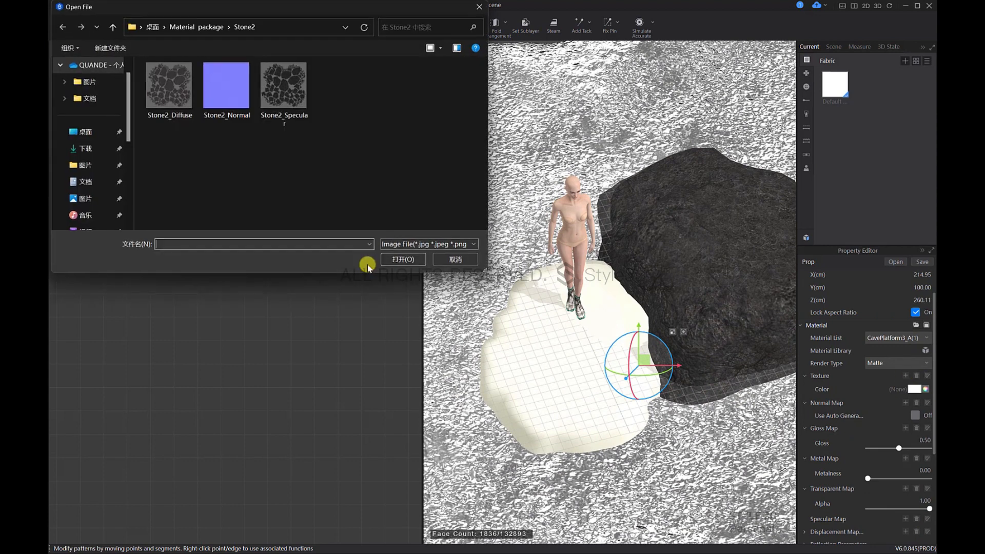
left_click(163, 86)
left_click(393, 253)
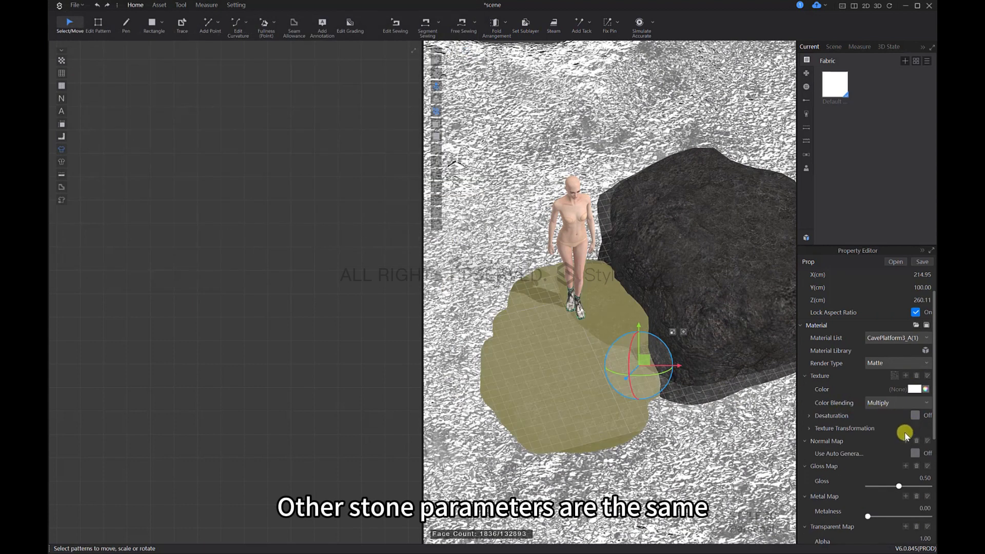
Step: Load Stone2_Normal as the Stone2 prop's normal map and Stone2_Specular as its gloss map
left_click(903, 441)
left_click(226, 86)
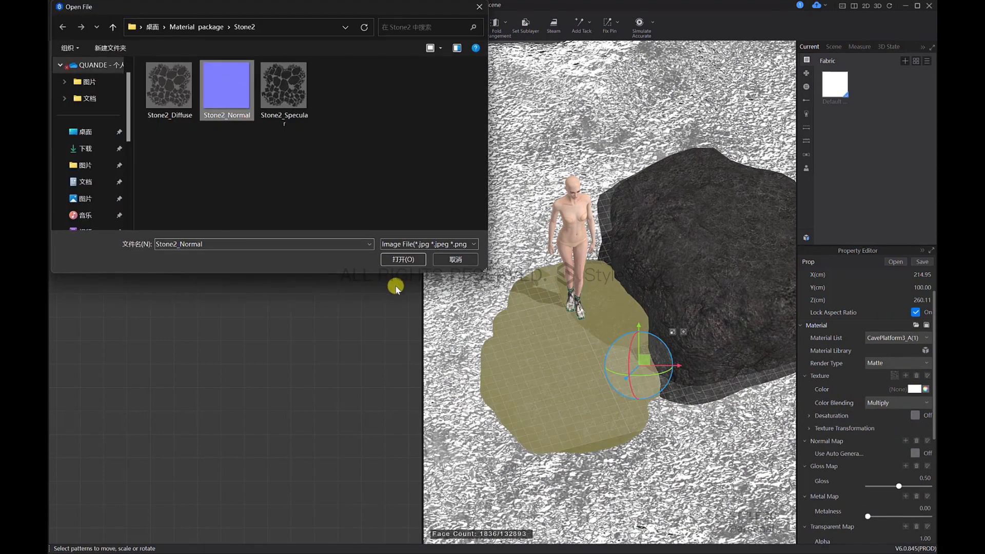
left_click(415, 259)
scroll(885, 473, "down", 3)
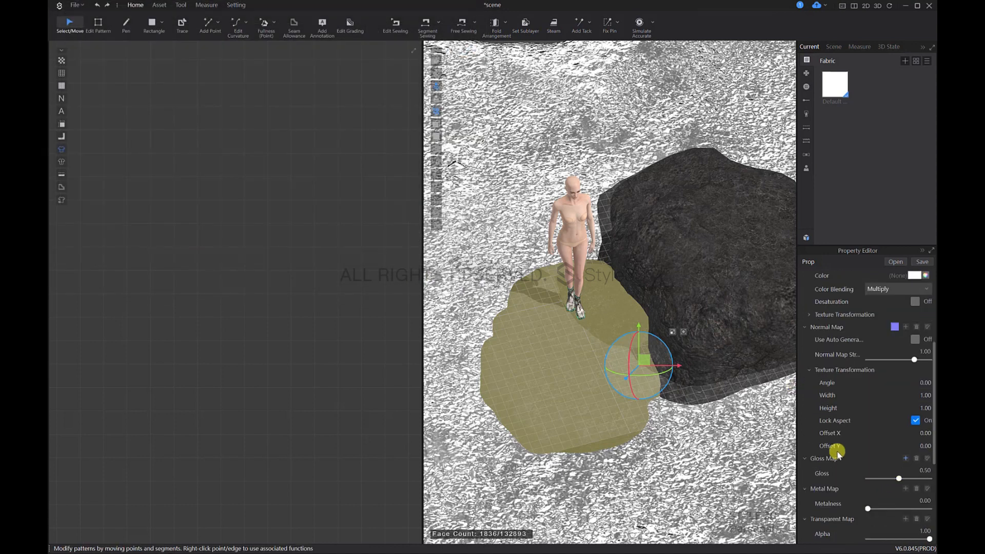
left_click(303, 78)
left_click(418, 261)
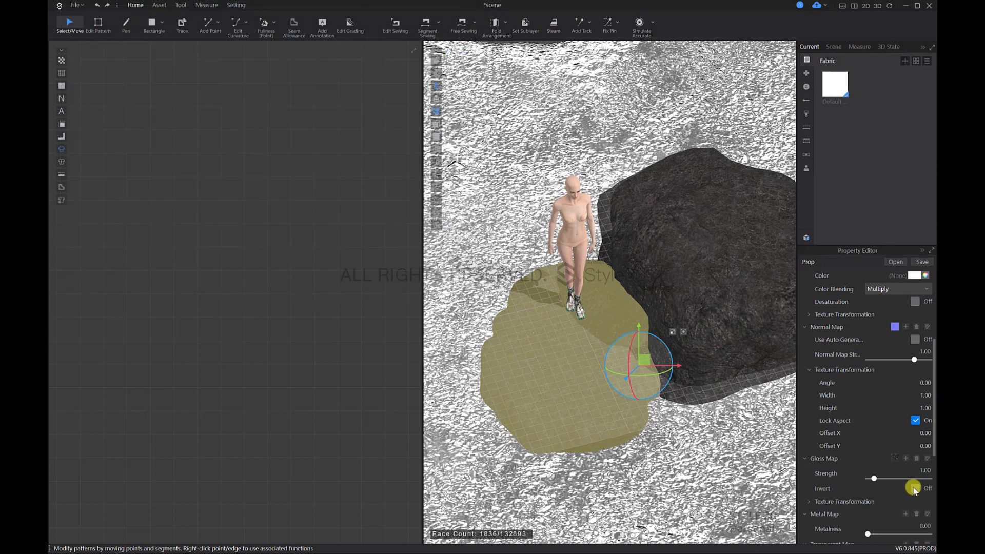
Step: Set the Stone2 prop's normal map strength to 1.5 and its gloss map strength to 3.8
scroll(908, 421, "up", 2)
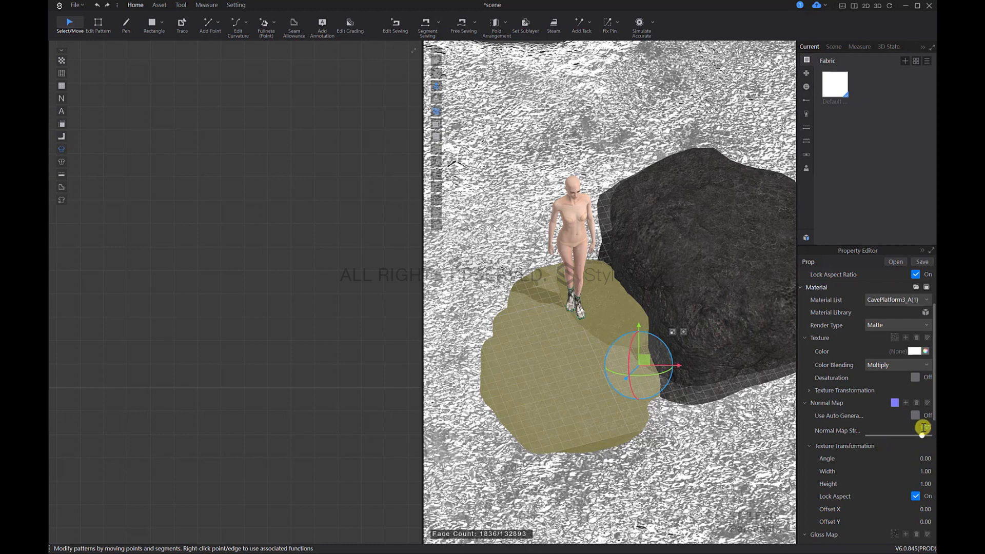
scroll(904, 446, "down", 3)
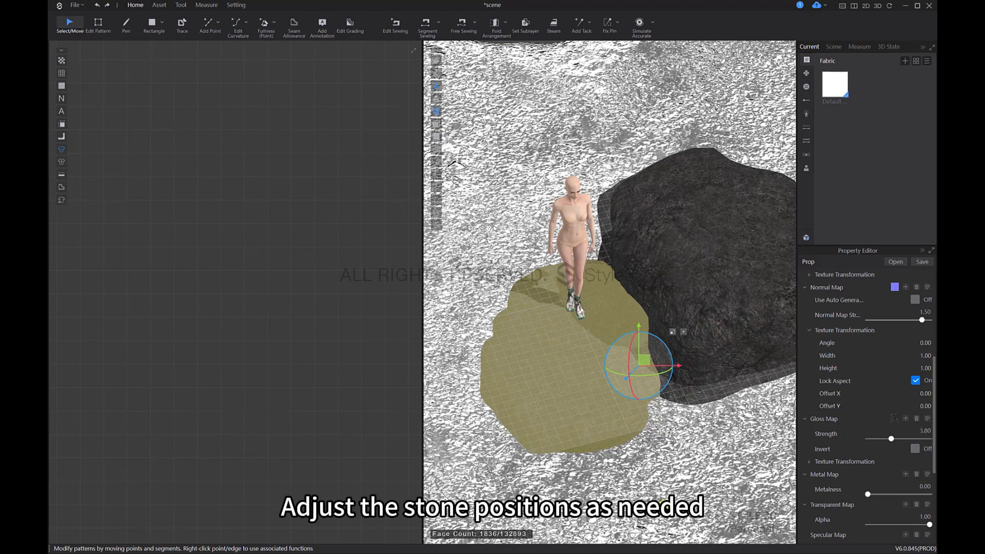
left_click(644, 362)
left_click(634, 381)
right_click_drag(635, 381, 564, 392)
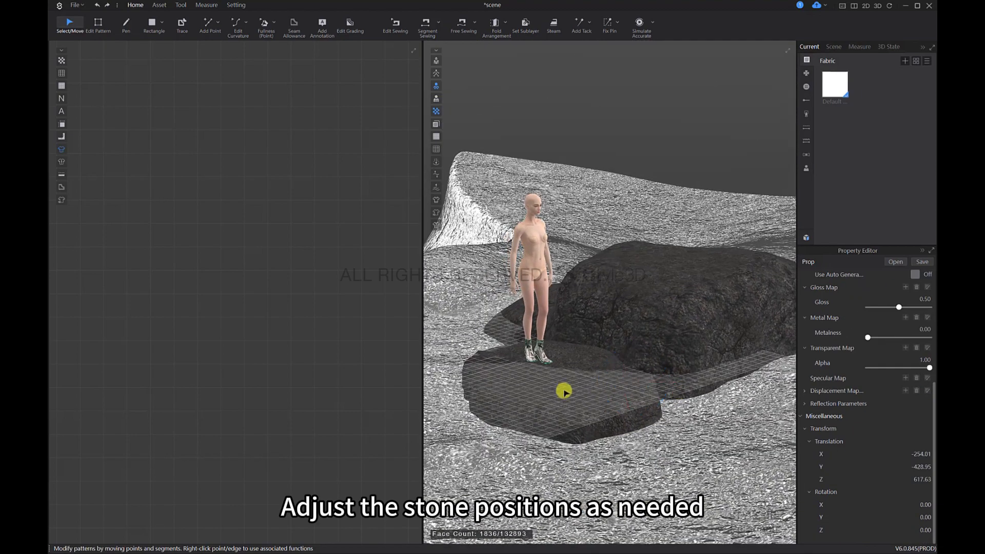
Step: Lower the flat stone prop beneath the avatar to about Y -446 so the boots rest on its surface
scroll(661, 409, "up", 10)
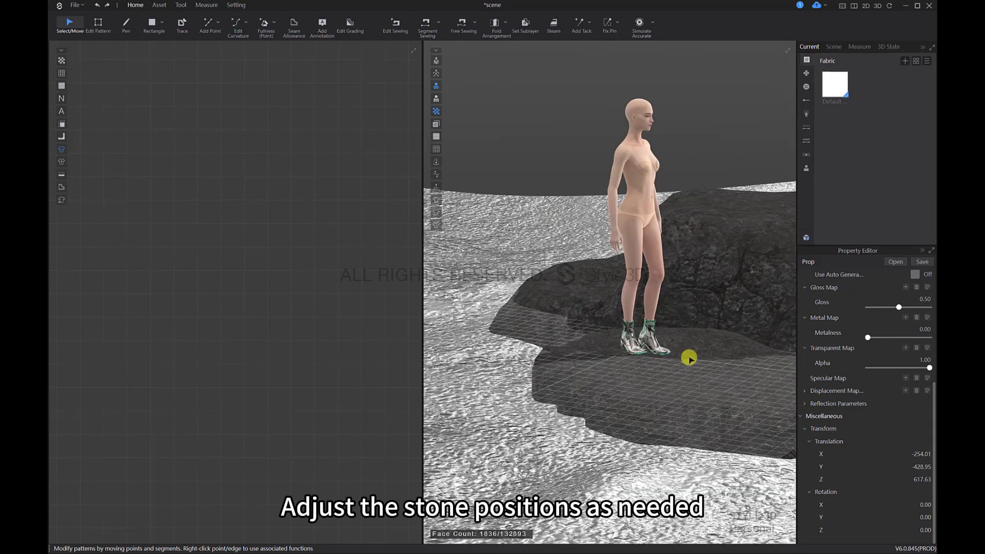
mouse_move(648, 323)
right_mouse_down()
mouse_move(662, 321)
mouse_move(641, 317)
right_mouse_up()
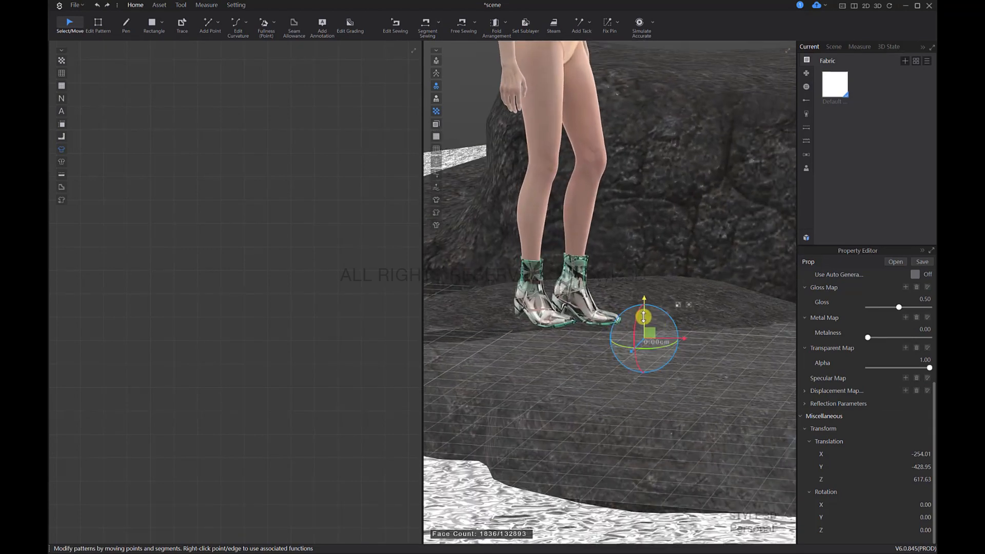
left_click_drag(643, 317, 640, 321)
right_click_drag(681, 386, 595, 424)
scroll(672, 354, "down", 5)
middle_click_drag(684, 352, 667, 345)
key("2")
scroll(688, 451, "down", 6)
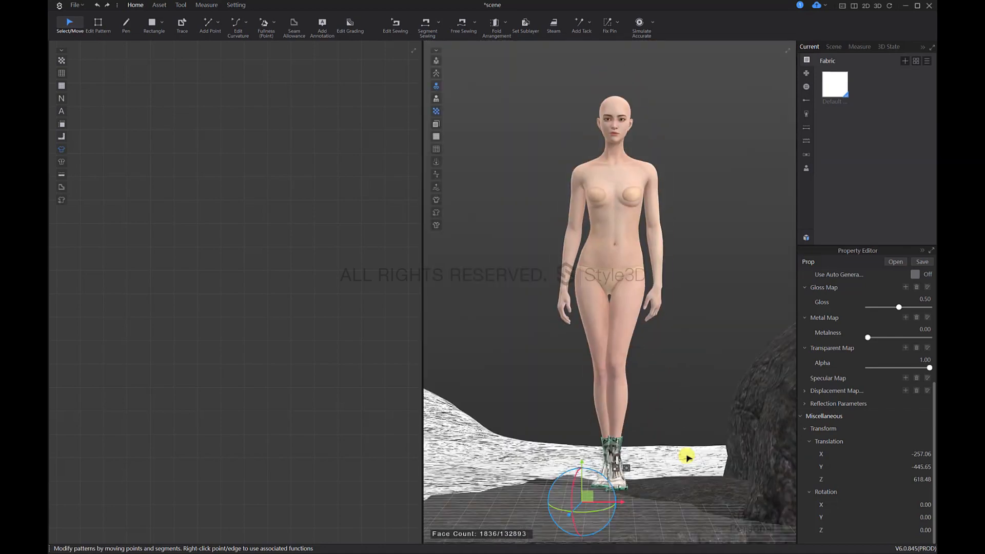
right_click_drag(677, 440, 642, 413)
left_click(685, 300)
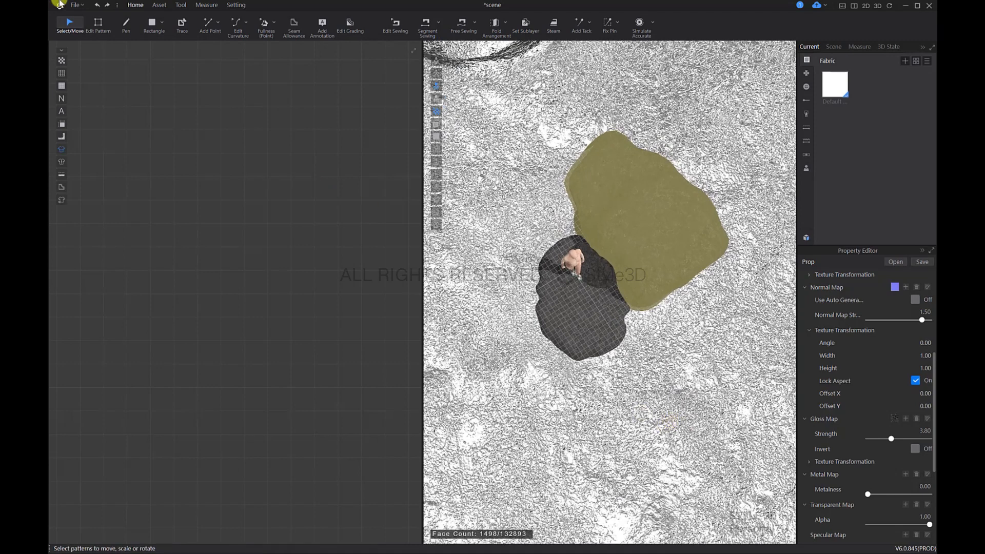
Step: Import the Stone3 OBJ file from the Stone3 folder of the Material package, with the object type Load as Prop
left_click(79, 8)
mouse_move(103, 84)
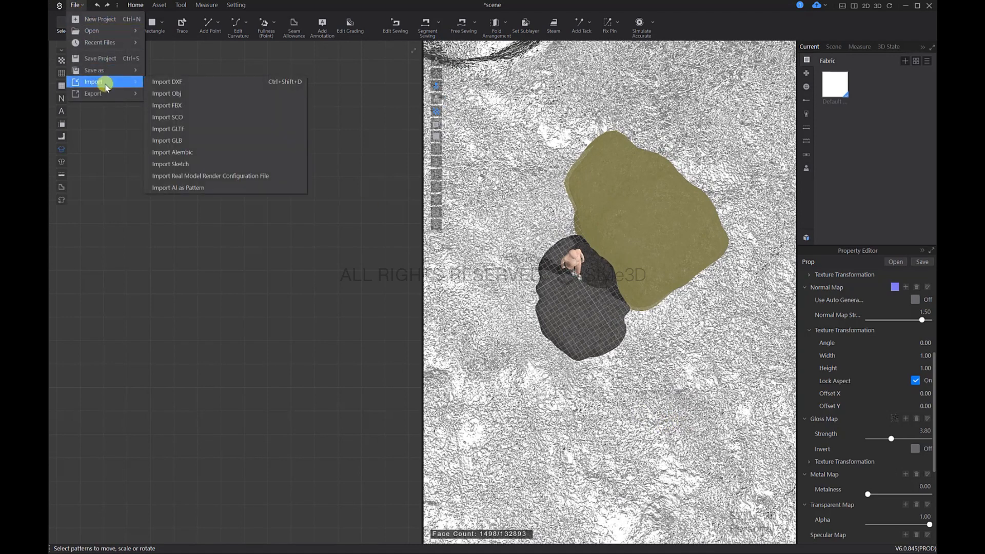
left_click(180, 88)
left_click(114, 29)
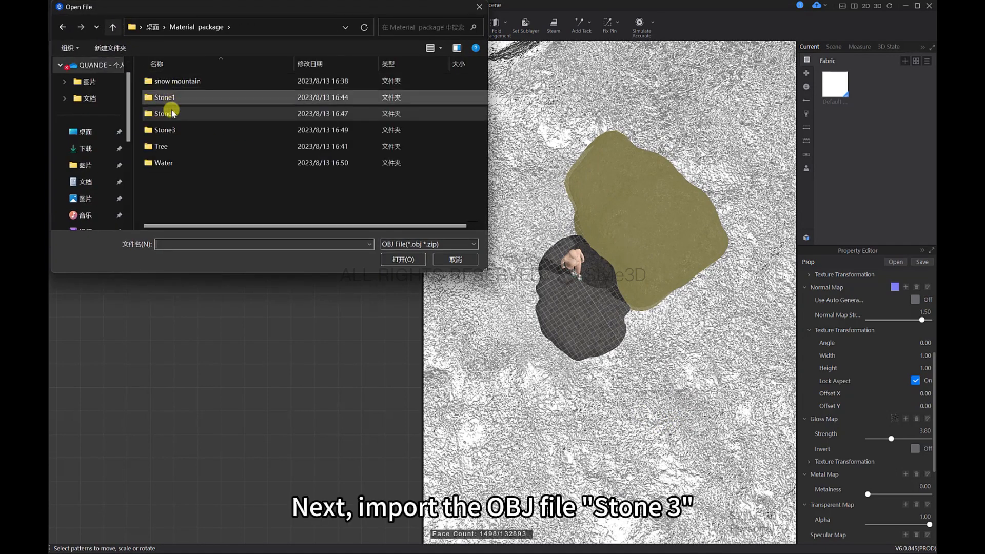
double_click(172, 130)
left_click(174, 82)
left_click(399, 260)
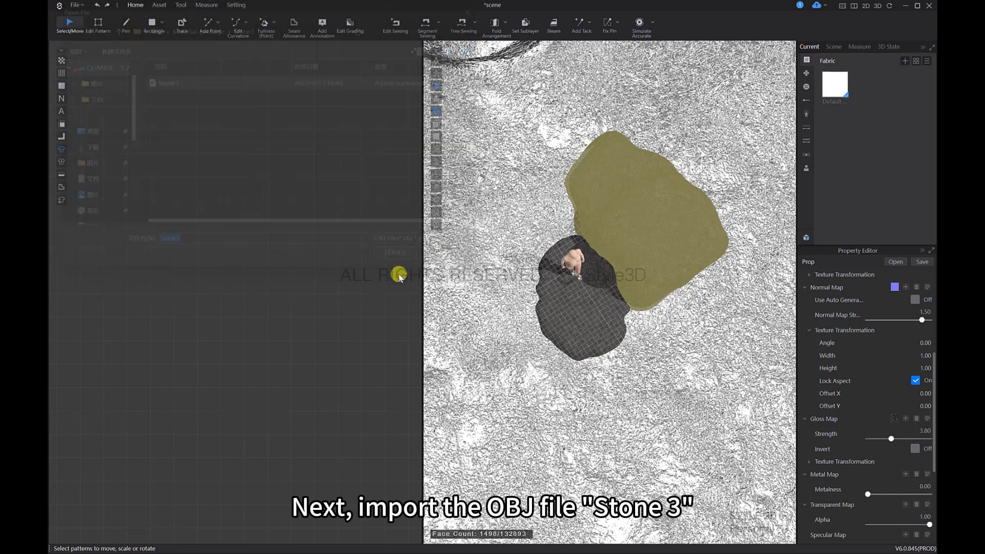
left_click(521, 182)
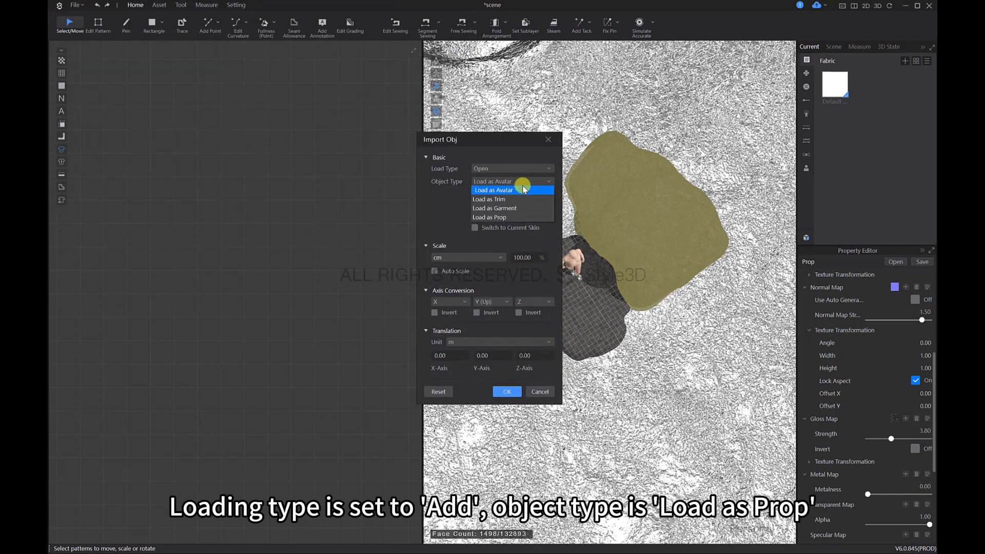
left_click(522, 213)
left_click(508, 342)
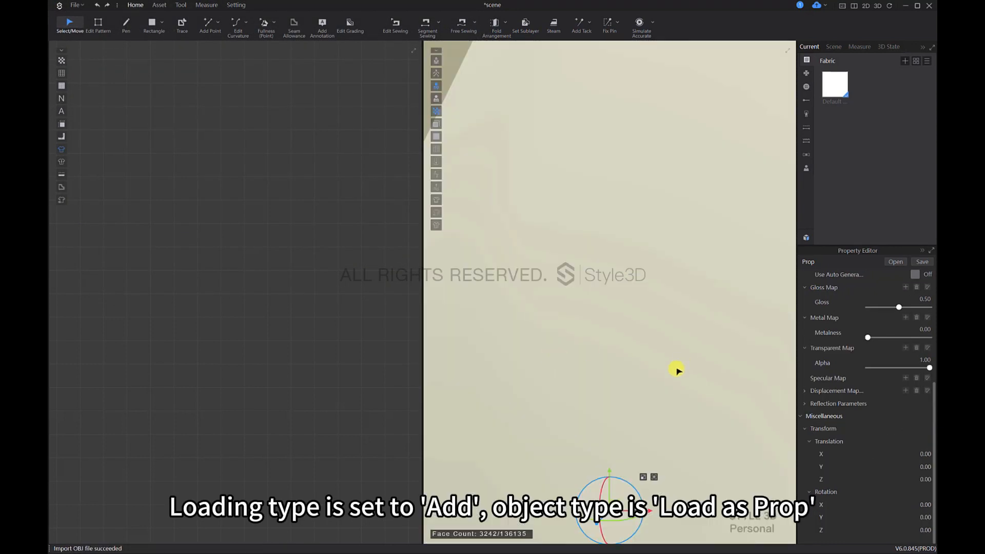
Step: Lock the Stone3 prop's aspect ratio and set its Y scale to 200 cm
scroll(867, 406, "up", 5)
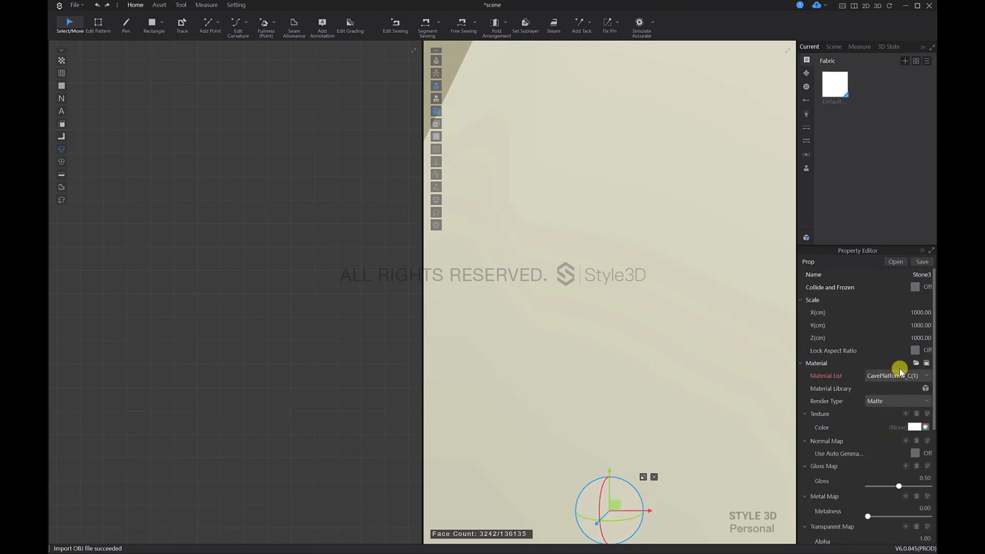
left_click(915, 351)
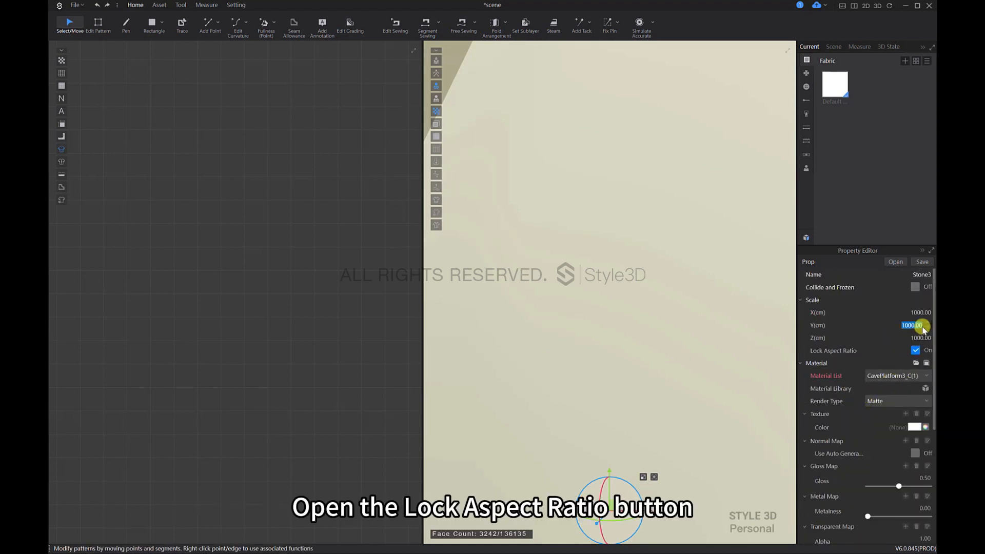
key("Return")
Step: Move the Stone3 rocks away from the avatar onto the water beside the dark stones
scroll(659, 326, "down", 8)
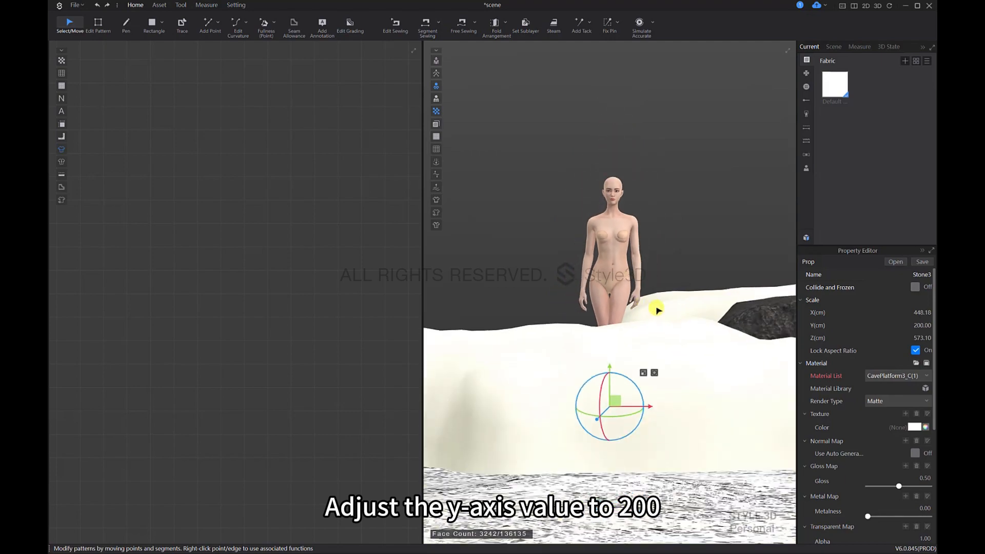
right_click_drag(644, 351, 701, 390)
middle_click_drag(701, 390, 657, 378)
scroll(667, 374, "down", 2)
left_click_drag(676, 370, 718, 374)
middle_click_drag(761, 371, 826, 386)
left_click_drag(700, 372, 742, 373)
middle_click_drag(743, 373, 578, 320)
mouse_move(785, 380)
left_mouse_down()
mouse_move(828, 395)
mouse_move(800, 389)
left_mouse_up()
left_click(758, 374)
middle_click_drag(744, 397, 666, 357)
scroll(667, 357, "down", 1)
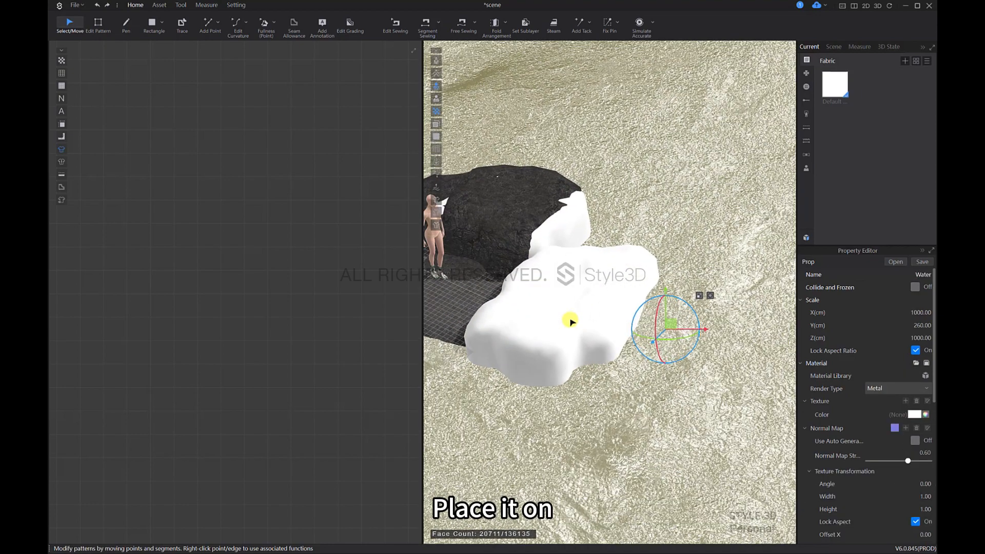
Step: Select the front Stone3 rock and shift it away from the dark stones, clear of the other white rock
left_click_drag(583, 310, 690, 333)
middle_click_drag(672, 364, 657, 386)
right_click_drag(657, 386, 663, 411)
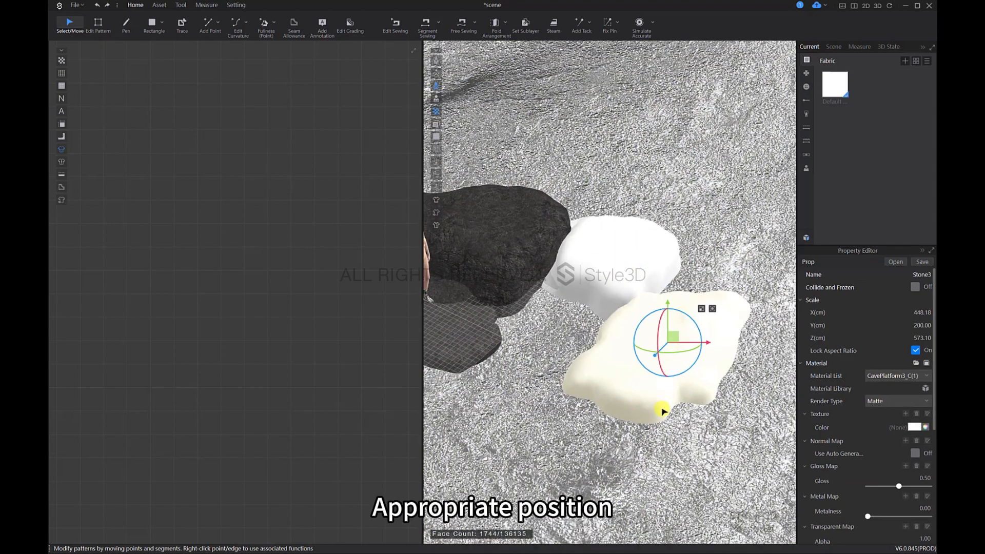
right_click_drag(667, 333, 673, 395)
Step: Rearrange both Stone3 rocks in top view, one right next to the dark stones and the other farther out
key("5")
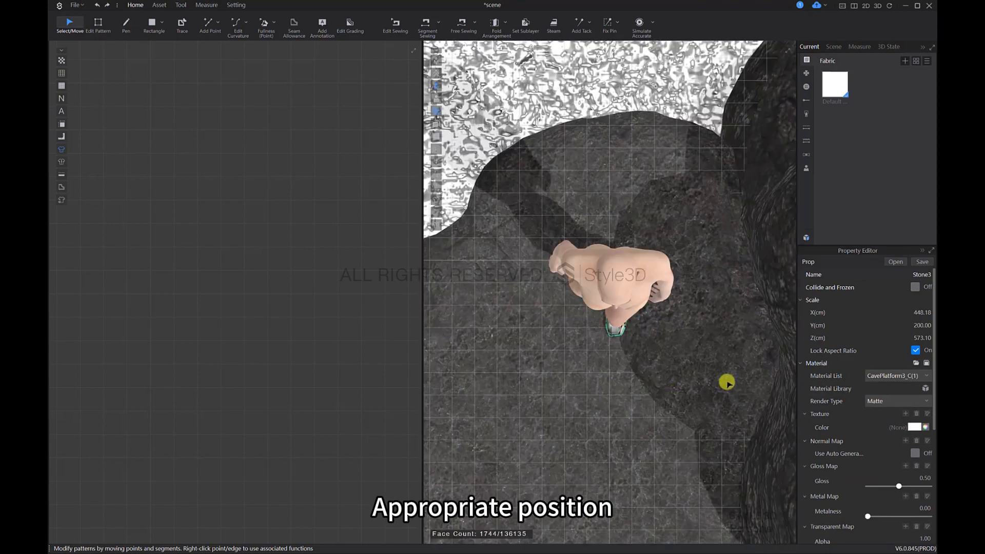
scroll(727, 382, "down", 10)
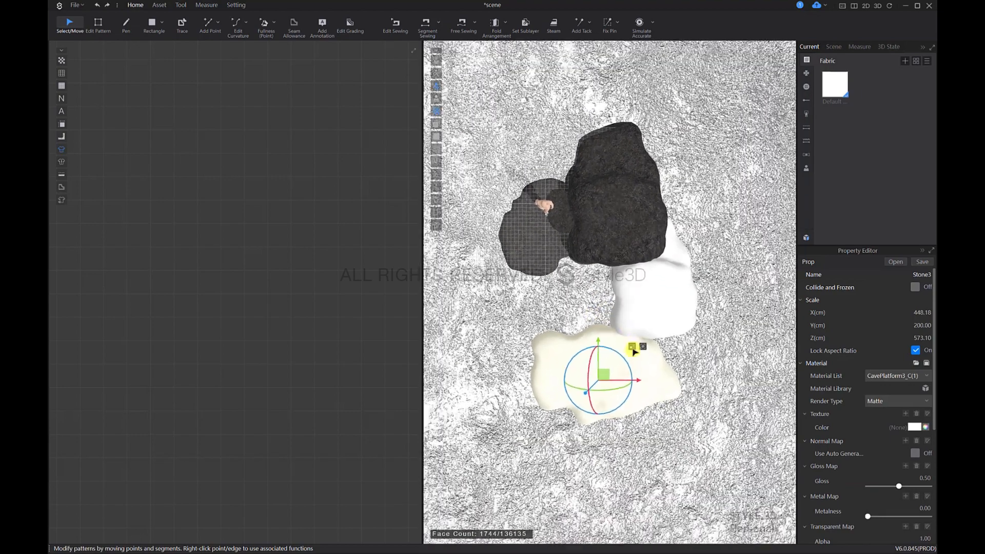
left_click_drag(635, 351, 640, 327)
left_click_drag(650, 294, 559, 314)
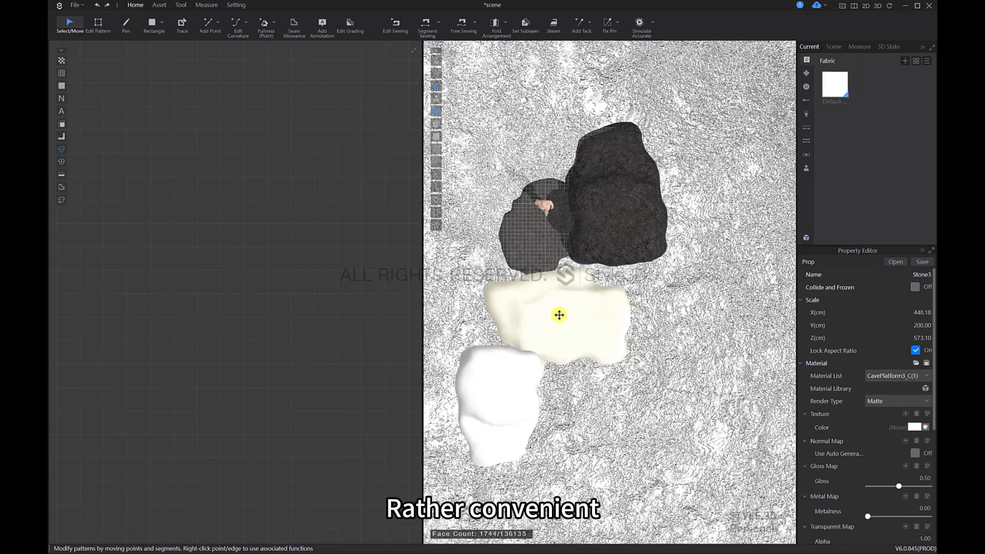
right_click_drag(550, 346, 641, 314)
Step: Fine-tune the two Stone3 rocks in side view so they sit in the water close to each other
scroll(642, 314, "up", 5)
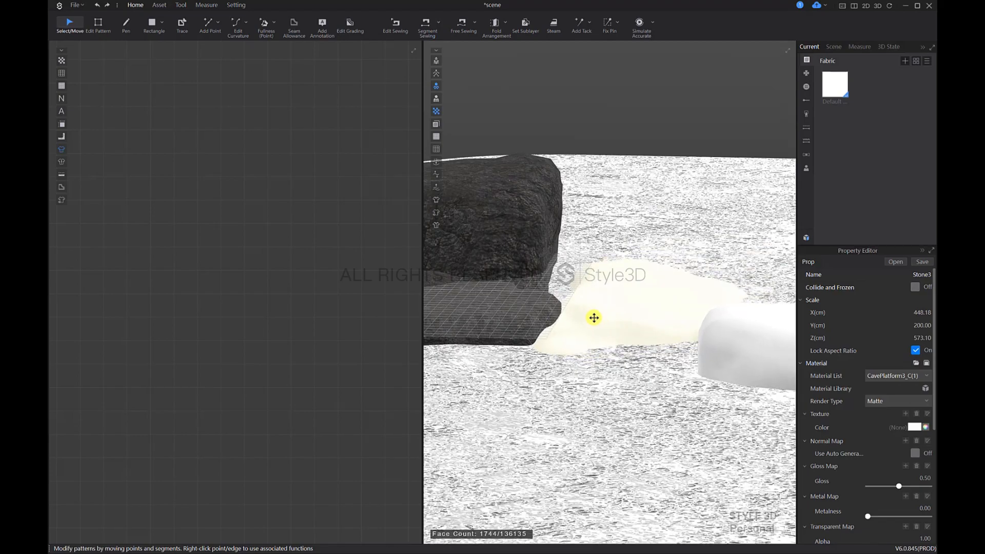
right_click_drag(593, 317, 719, 281)
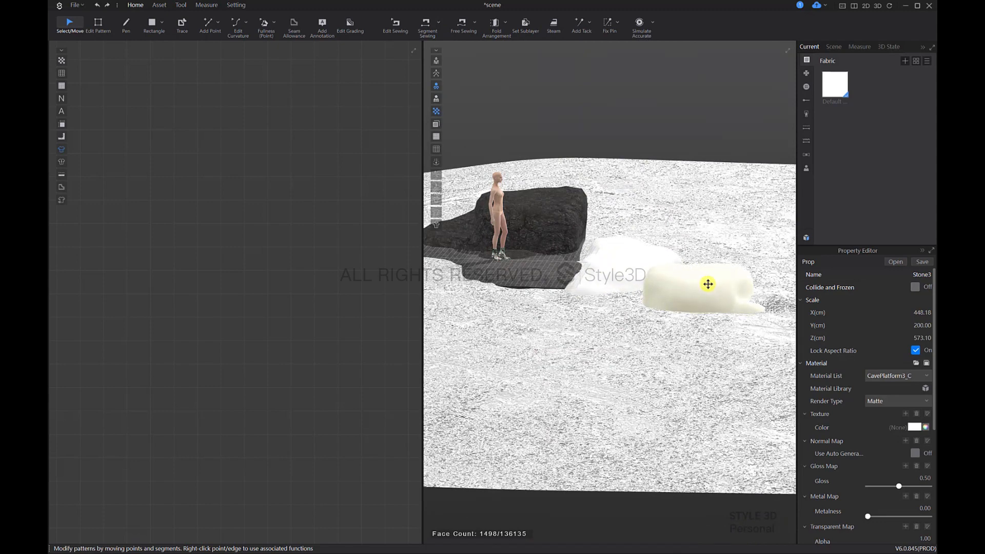
right_click_drag(708, 285, 651, 284)
left_click(576, 321)
middle_click_drag(651, 283, 610, 339)
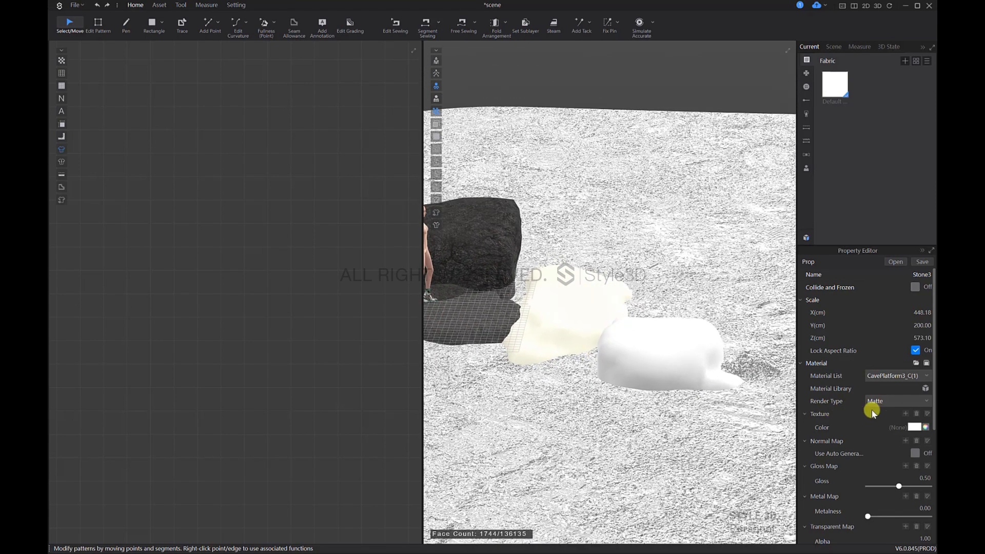
Step: Load Stone3_Diffuse as the texture of the Stone3 rock beside the avatar's platform, and select the outer Stone3 rock
left_click(905, 414)
left_click(166, 86)
left_click(380, 260)
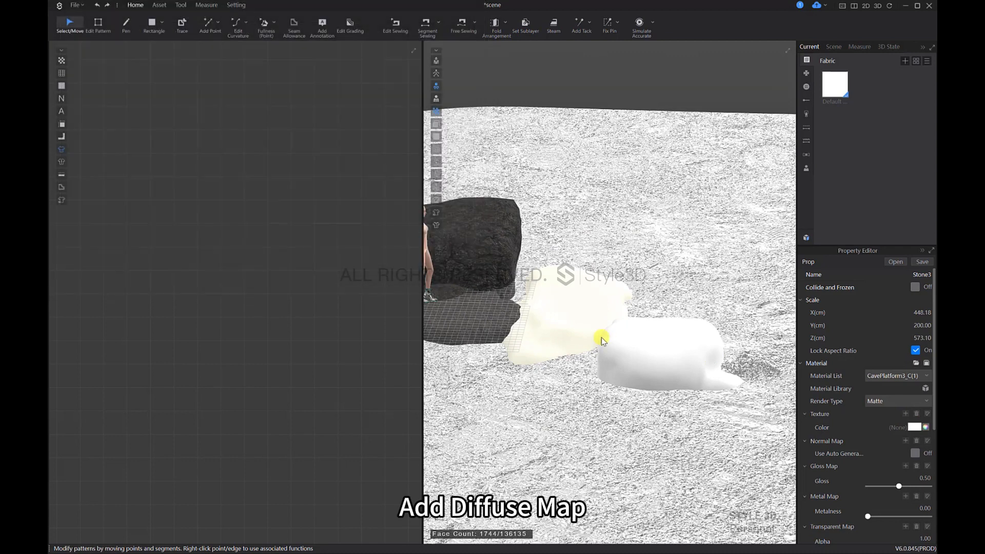
left_click(661, 354)
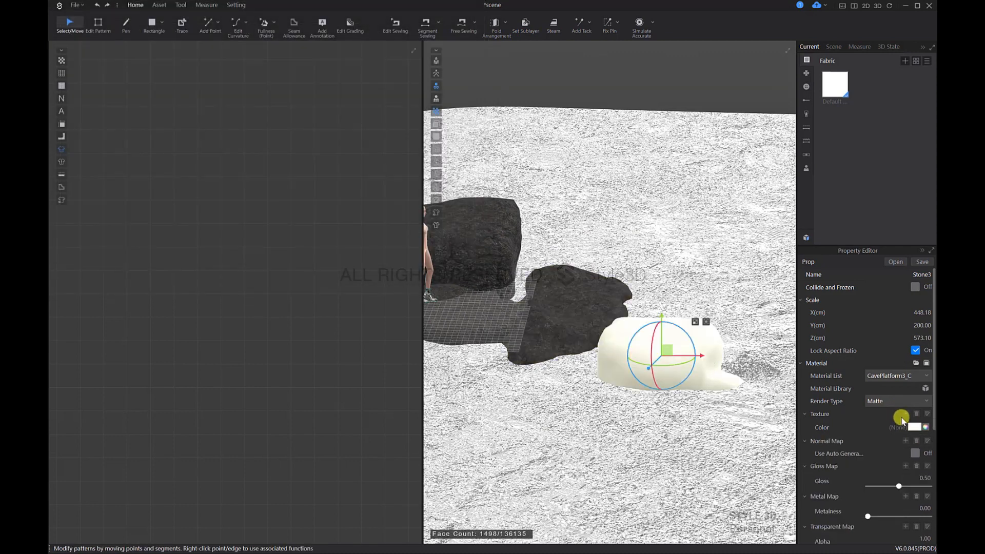
Step: Try the Stone3_Normal image as the texture of the outer Stone3 rock
left_click(903, 416)
left_click(268, 93)
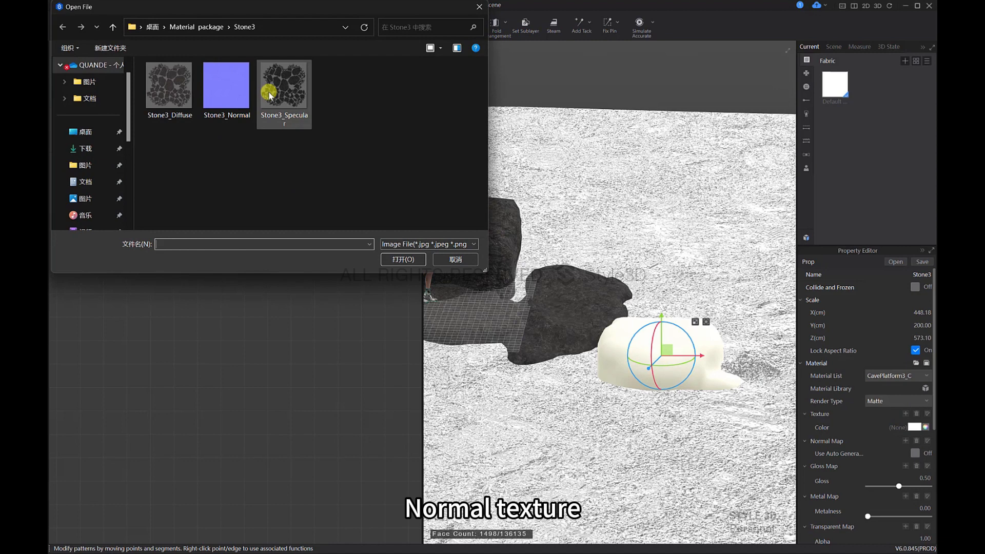
left_click(226, 86)
left_click(403, 259)
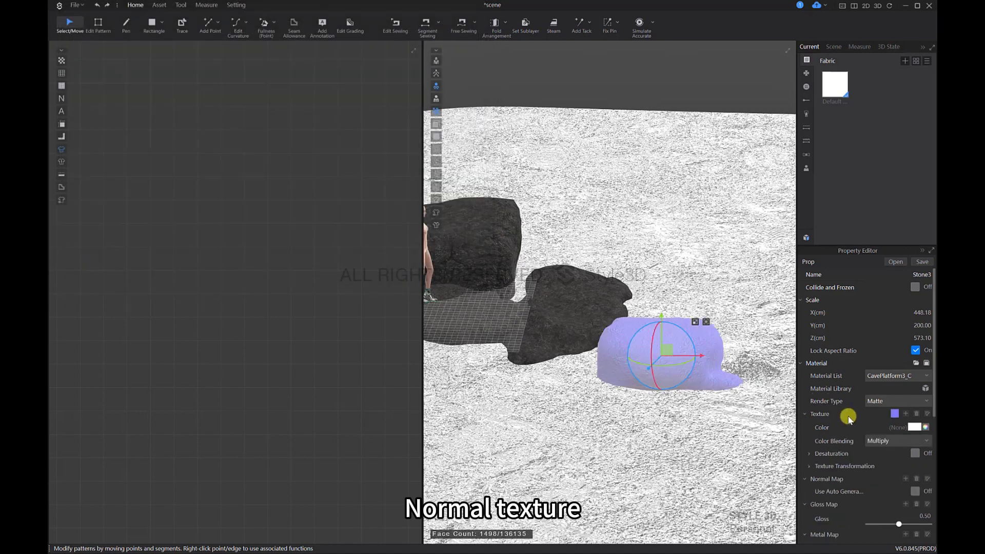
Step: Load the Stone3_Diffuse image as the texture of the outer Stone3 rock
left_click(911, 414)
left_click(170, 88)
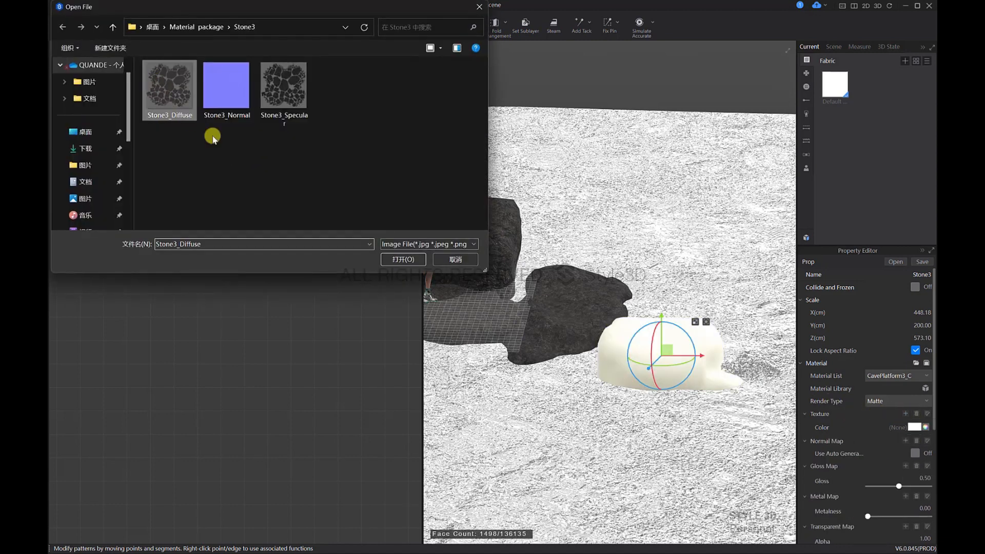
left_click(406, 260)
Step: Load Stone3_Normal as the normal map and Stone3_Specular as the gloss map of the Stone3 rock beside the platform
left_click(578, 314)
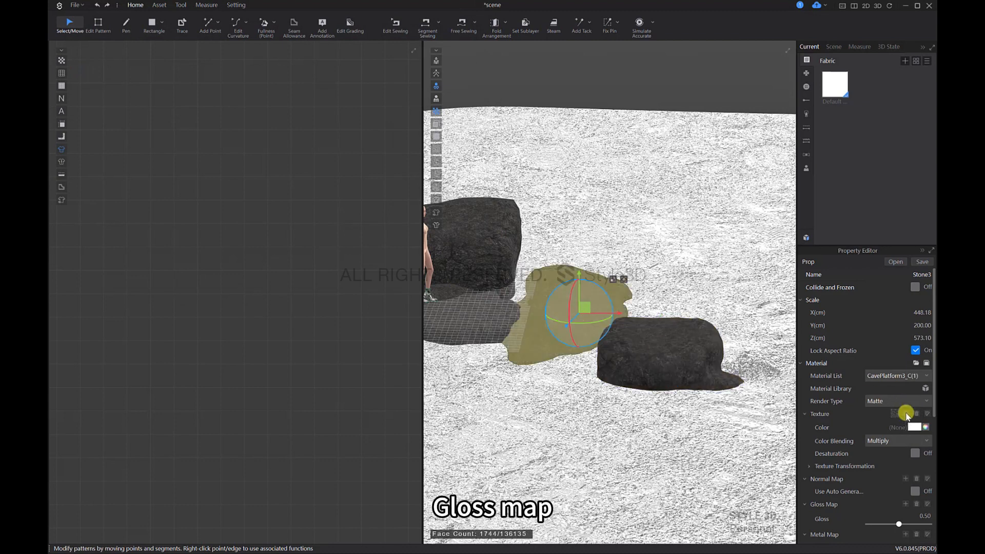
left_click(906, 478)
left_click(222, 84)
left_click(403, 257)
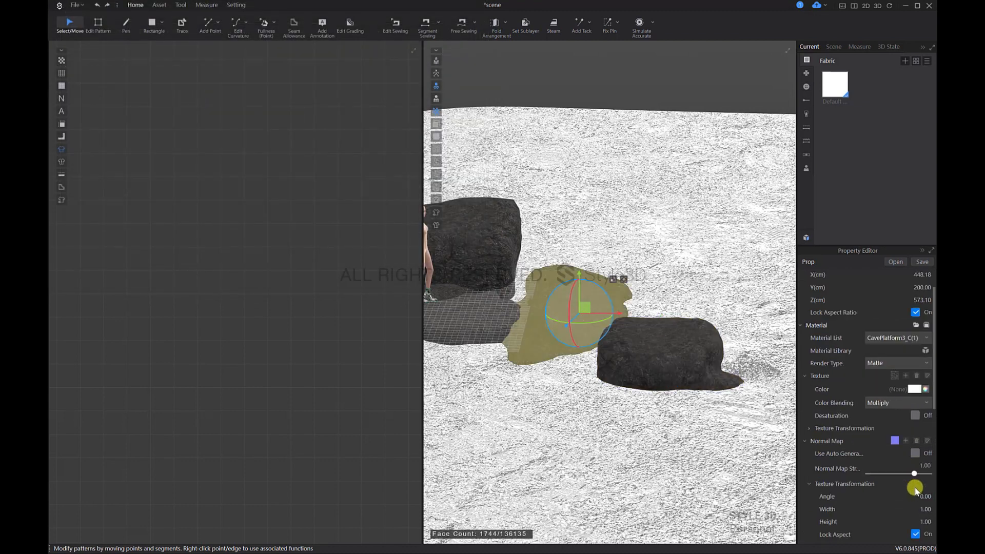
scroll(915, 490, "down", 3)
left_click(906, 497)
left_click(284, 87)
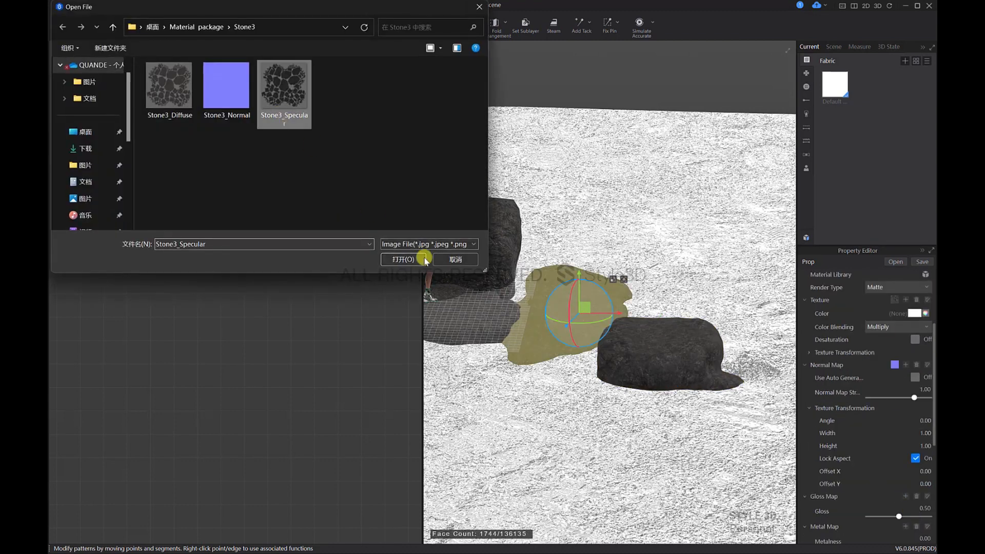
left_click(398, 257)
Step: Set this Stone3 rock's normal map strength to 1.5 and match its gloss map strength to the other stones
scroll(877, 459, "up", 3)
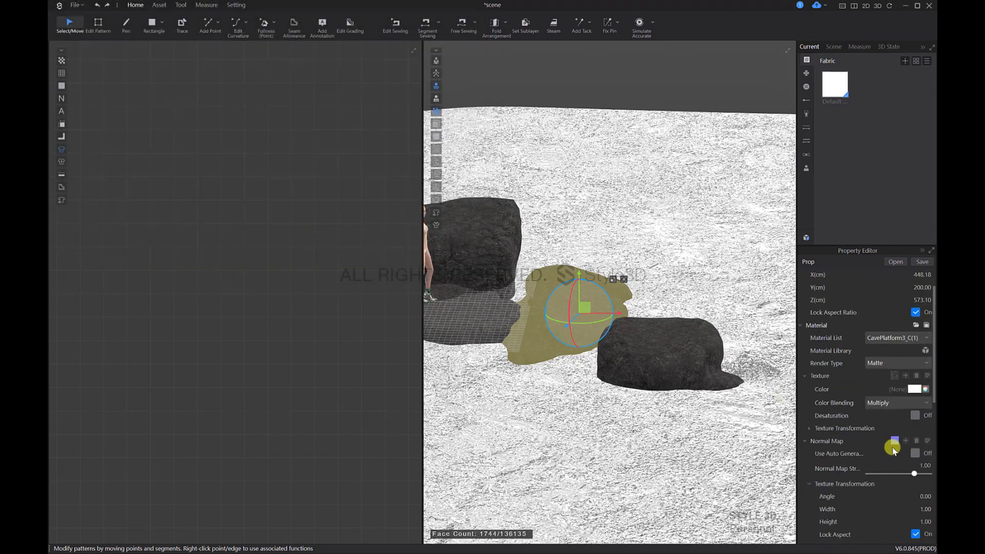
scroll(900, 464, "down", 2)
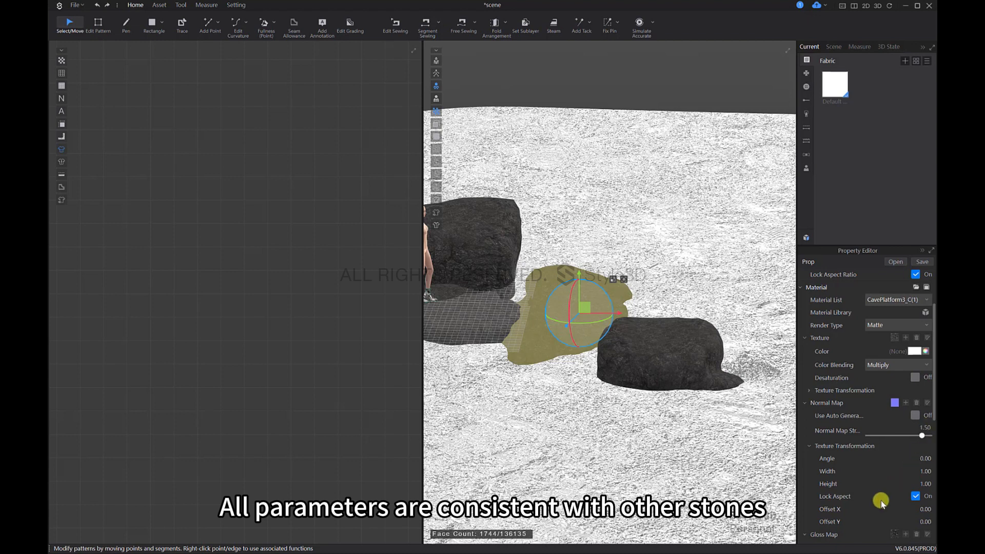
scroll(881, 500, "down", 3)
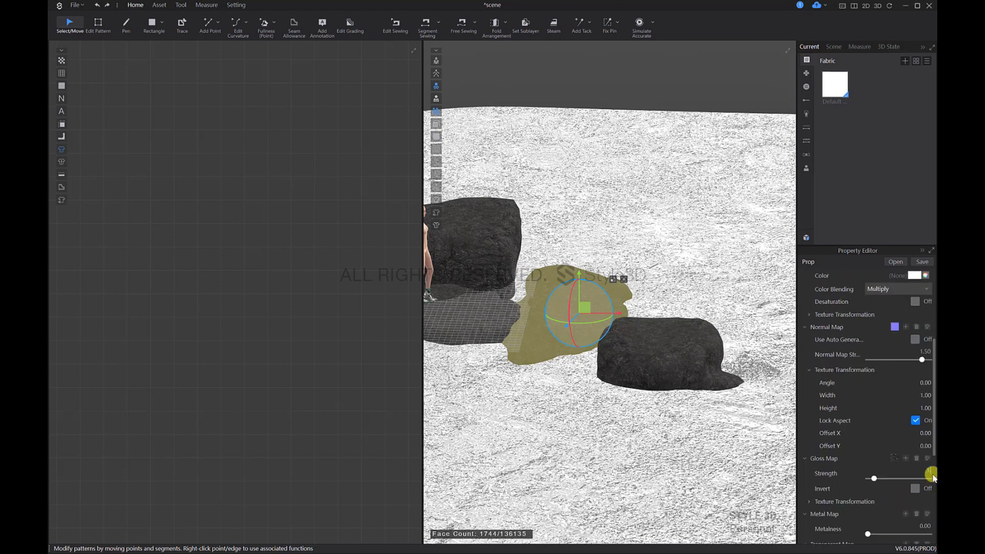
Step: Load Stone3_Normal as the outer Stone3 rock's normal map and set the normal map strength to 1.5
left_click(688, 358)
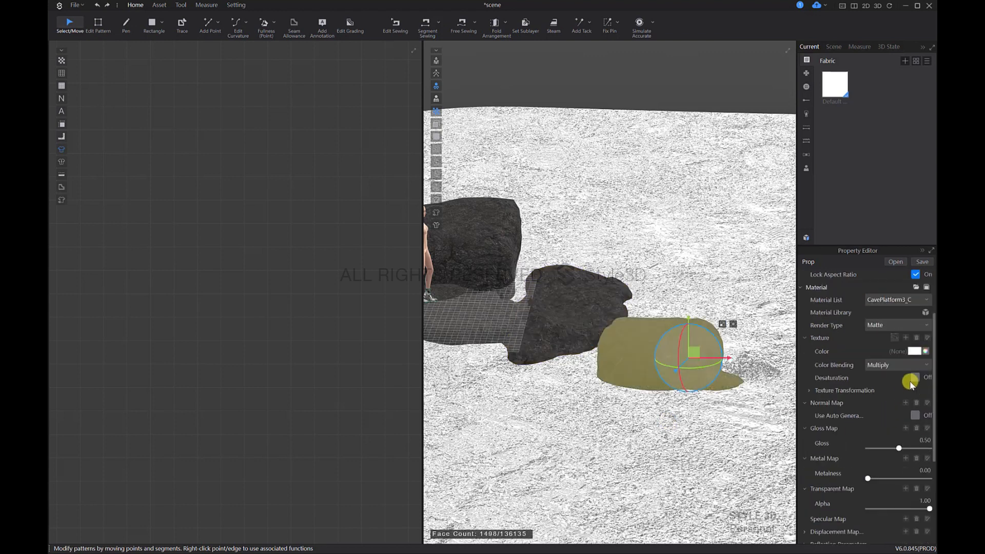
left_click(905, 403)
left_click(227, 86)
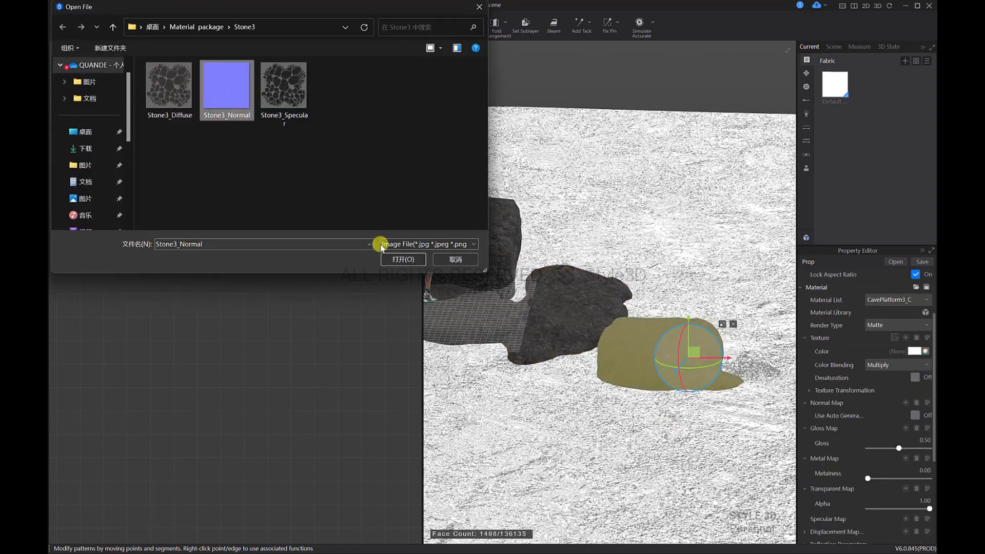
left_click(395, 252)
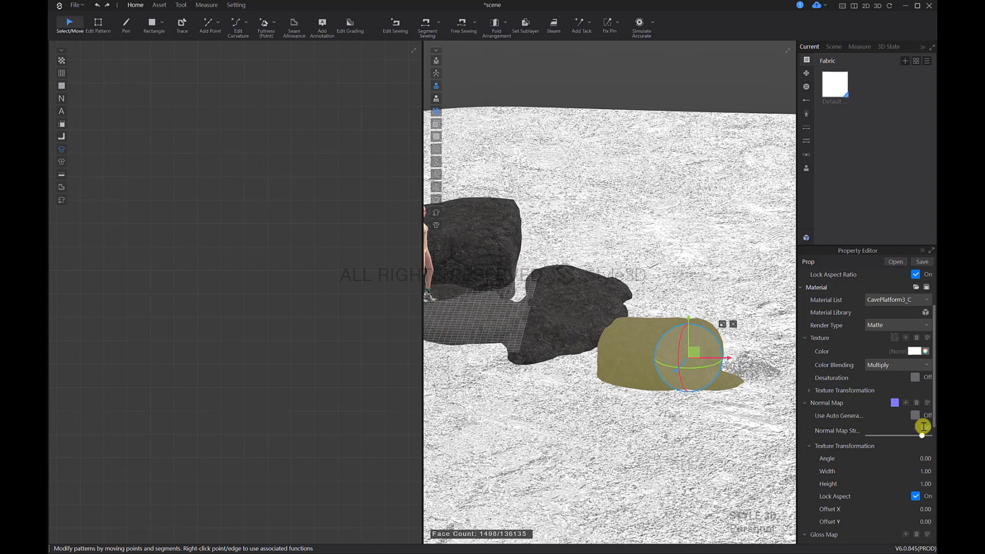
Step: Load Stone3_Specular as the gloss map of the outer Stone3 rock
scroll(928, 485, "down", 1)
left_click(906, 496)
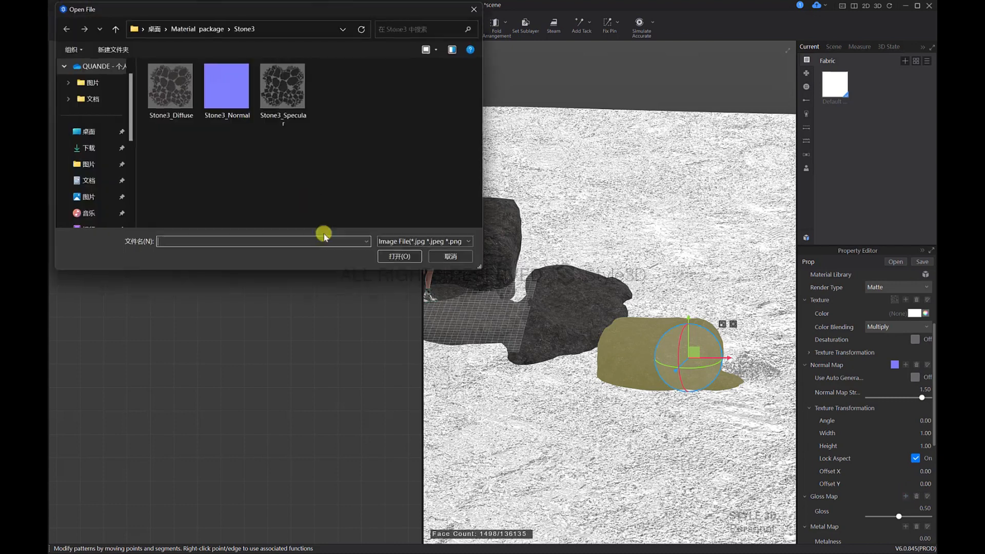
double_click(285, 92)
scroll(913, 494, "down", 1)
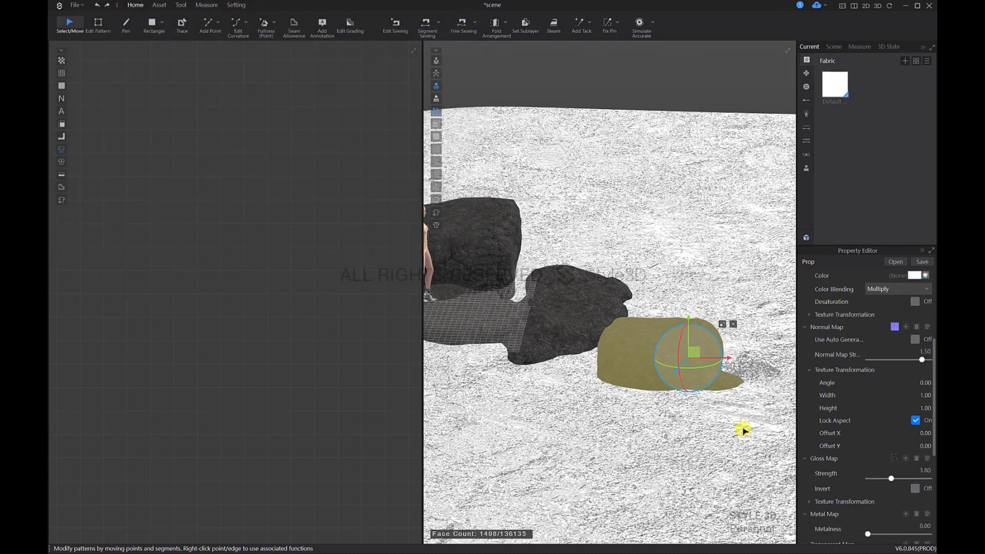
Step: Try Recolor as the color blending of the Stone3 rock beside the platform, then return it to Multiply
right_click_drag(744, 430, 628, 284)
scroll(649, 317, "down", 2)
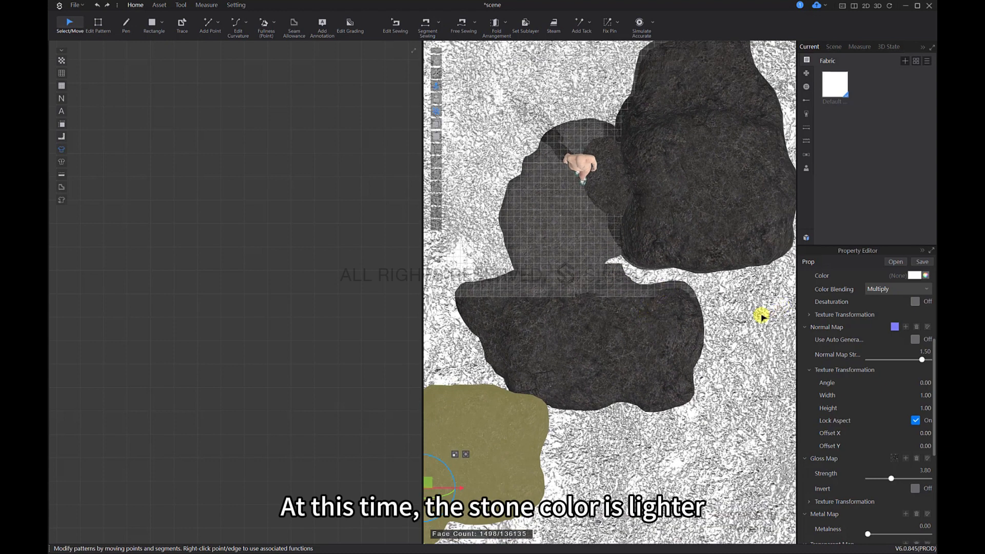
left_click(726, 229)
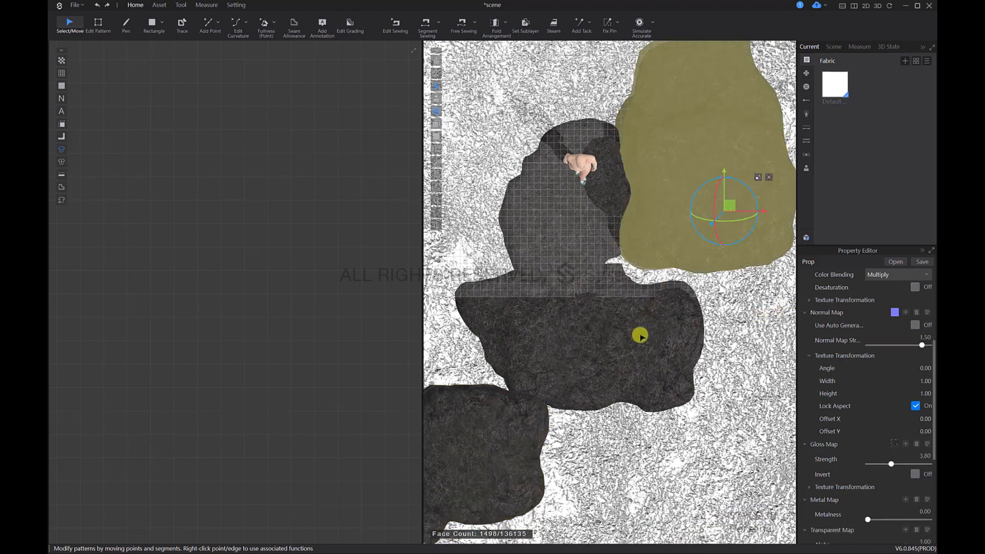
left_click(619, 309)
scroll(912, 354, "up", 3)
left_click(913, 441)
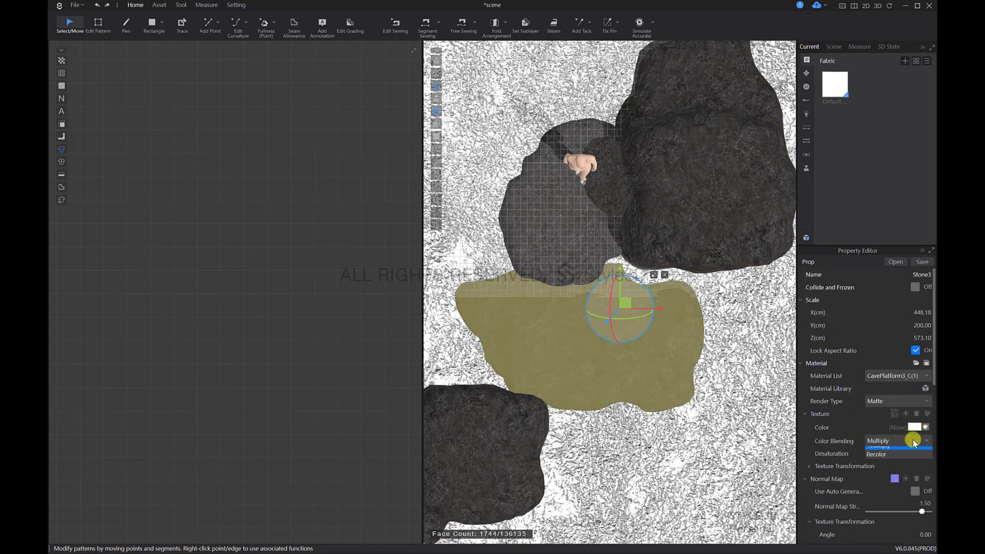
left_click(901, 454)
left_click(901, 445)
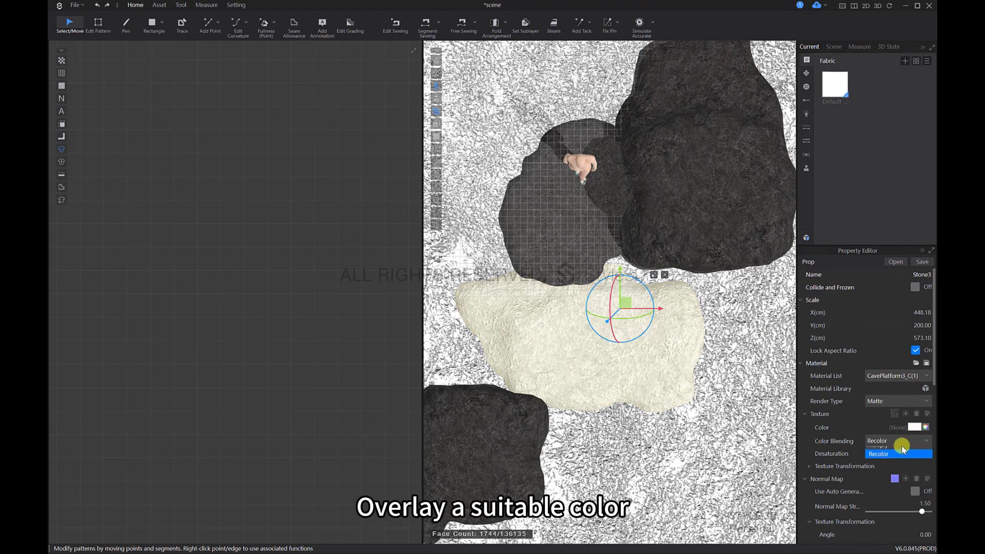
left_click(902, 446)
Step: Darken the Stone3 rock beside the platform by setting its texture color to a dark grey, RGB 78, 78, 78
left_click(915, 427)
left_click_drag(353, 231, 342, 250)
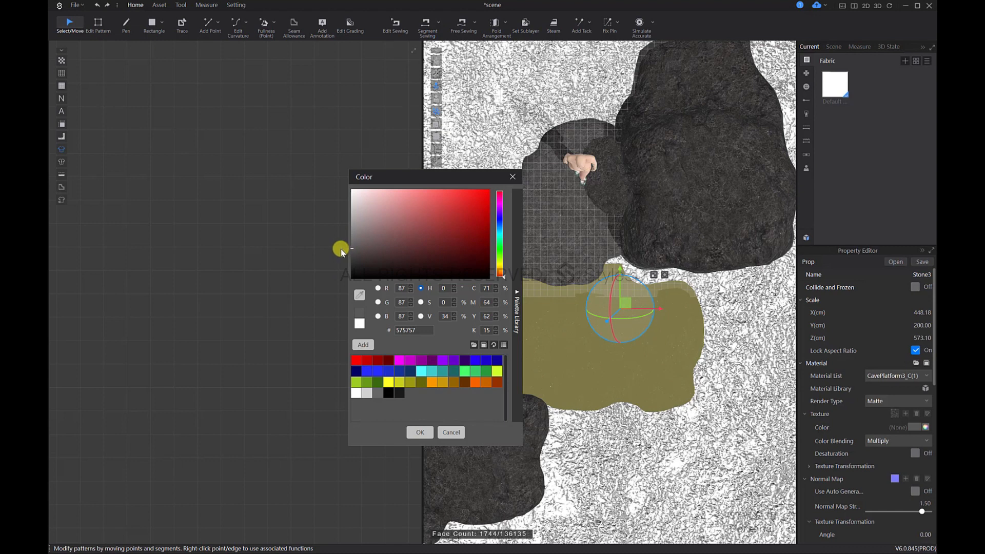
left_click(420, 431)
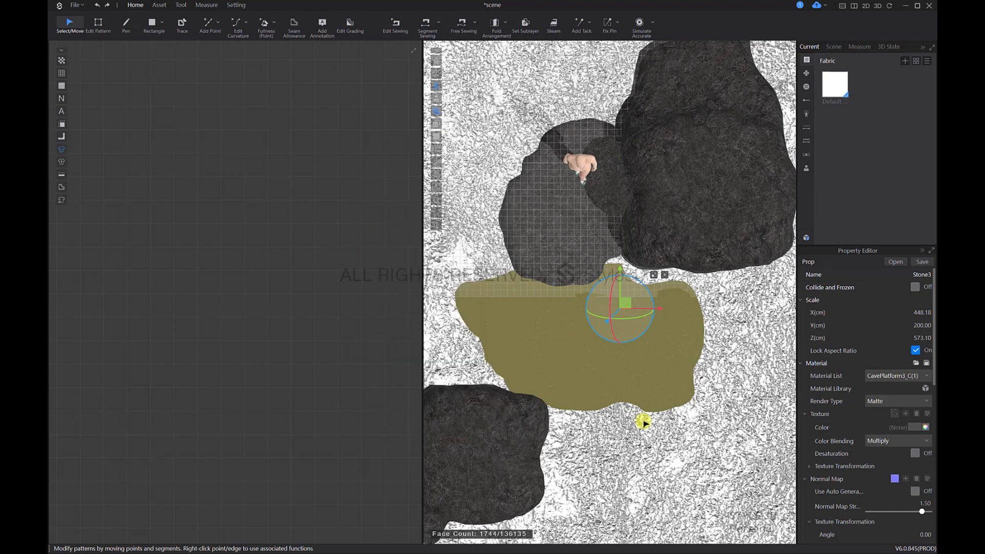
left_click(645, 418)
Step: Set the texture color of the Stone1 rock behind the avatar to the grey 696969
left_click(603, 186)
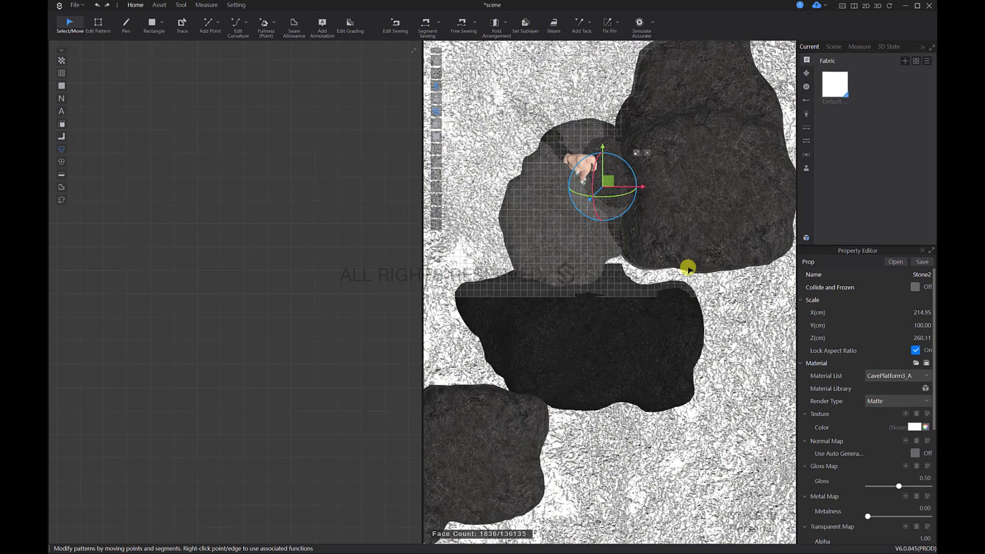
left_click(717, 214)
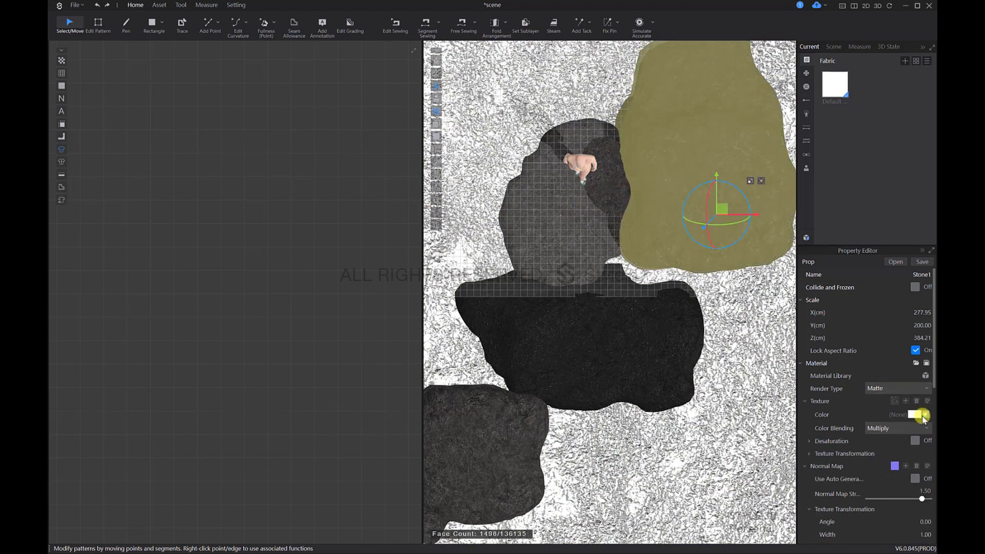
left_click(918, 415)
left_click_drag(352, 248, 337, 245)
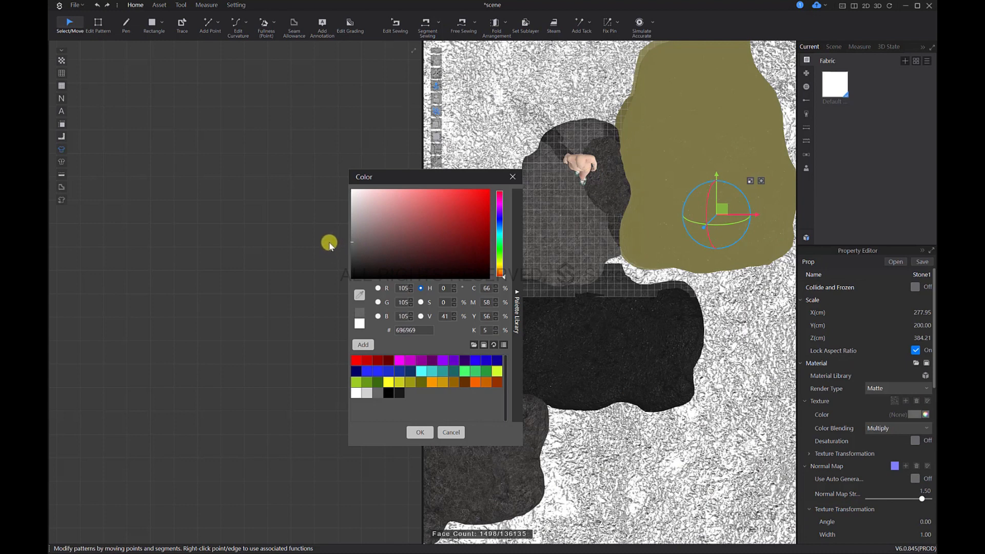
left_click(419, 432)
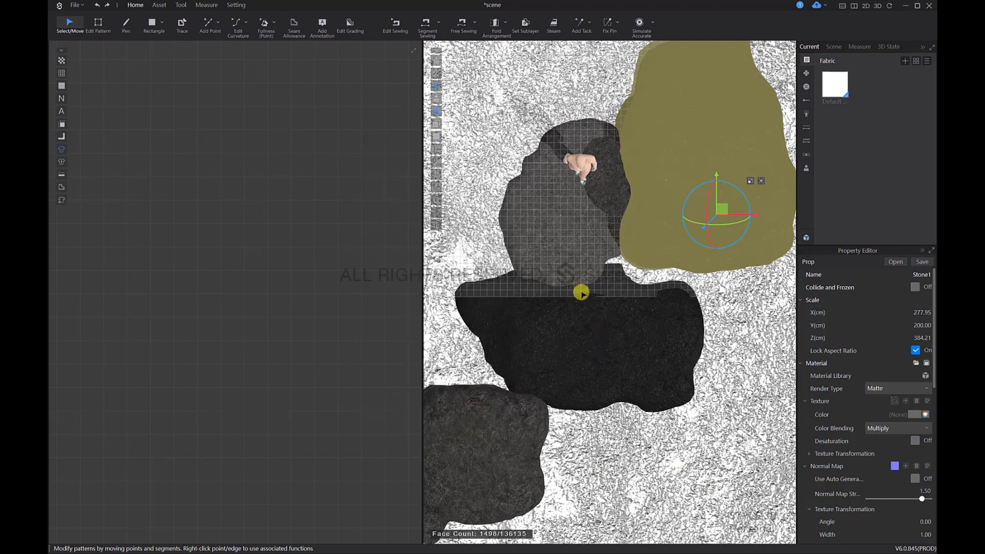
Step: Copy the hex code 696969 from the Stone1 rock's texture color
right_click_drag(599, 340, 602, 321)
left_click_drag(721, 210, 658, 288)
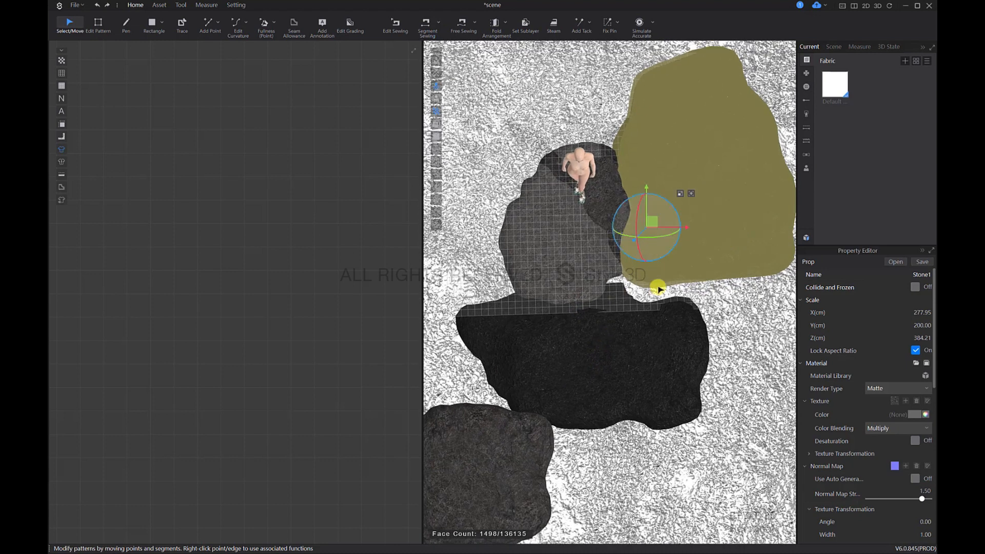
left_click(921, 416)
double_click(414, 330)
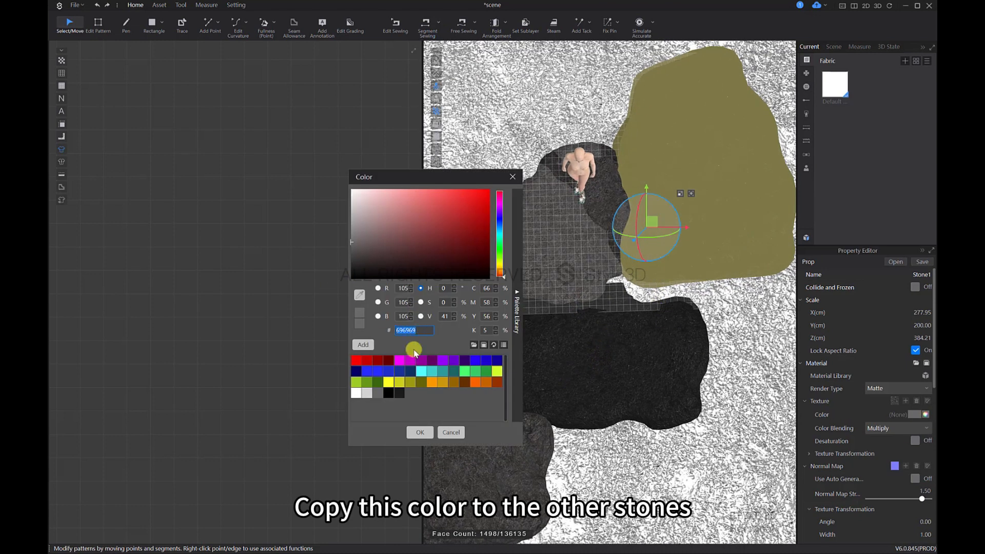
left_click(419, 432)
Step: Apply the copied color 696969 to the texture of the Stone2 platform under the avatar
left_click(607, 194)
right_click_drag(614, 308, 671, 284)
left_click(631, 268)
left_click(921, 426)
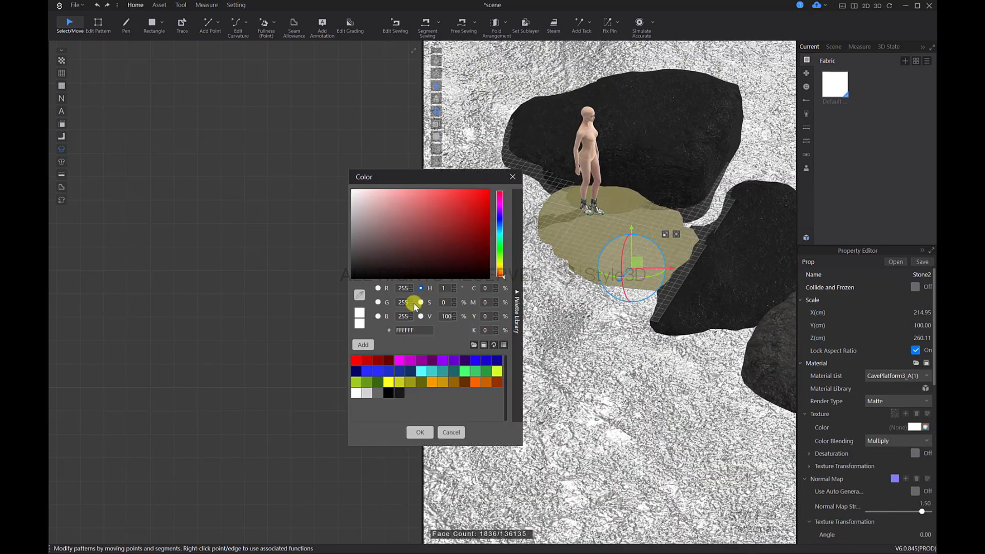
left_click(419, 432)
Step: Apply the copied color 696969 to the textures of both Stone3 rocks, the one beside the platform and the outer one
left_click(725, 264)
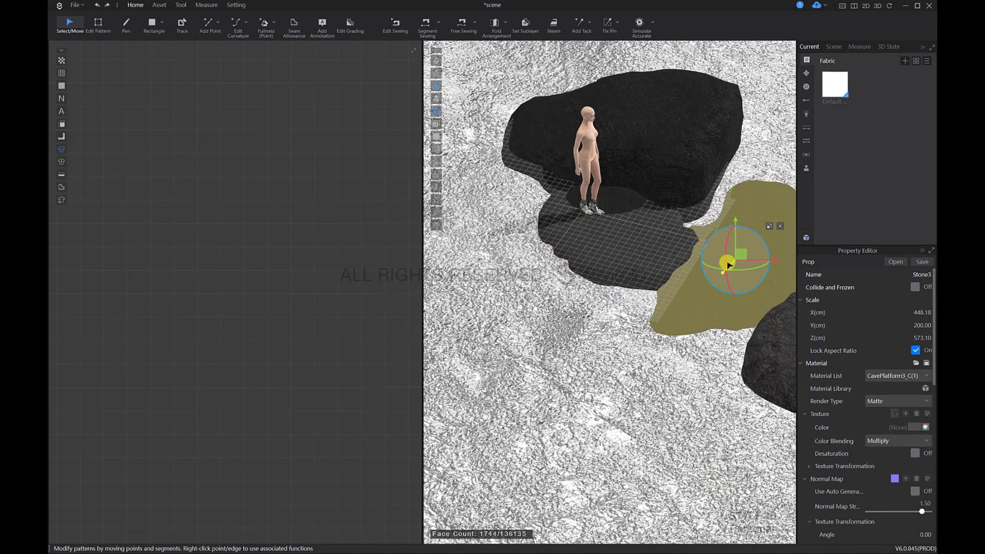
left_click(925, 427)
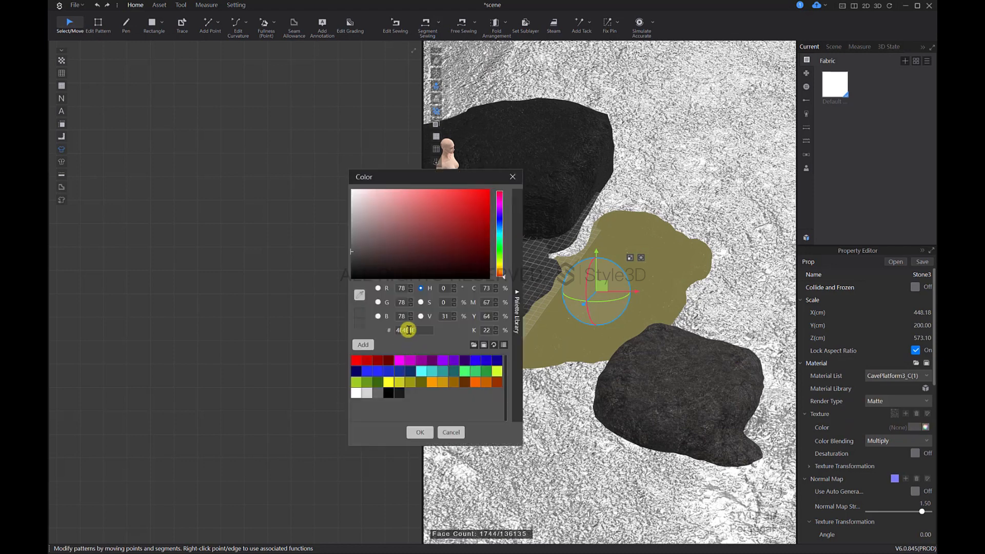
left_click(418, 432)
left_click(648, 396)
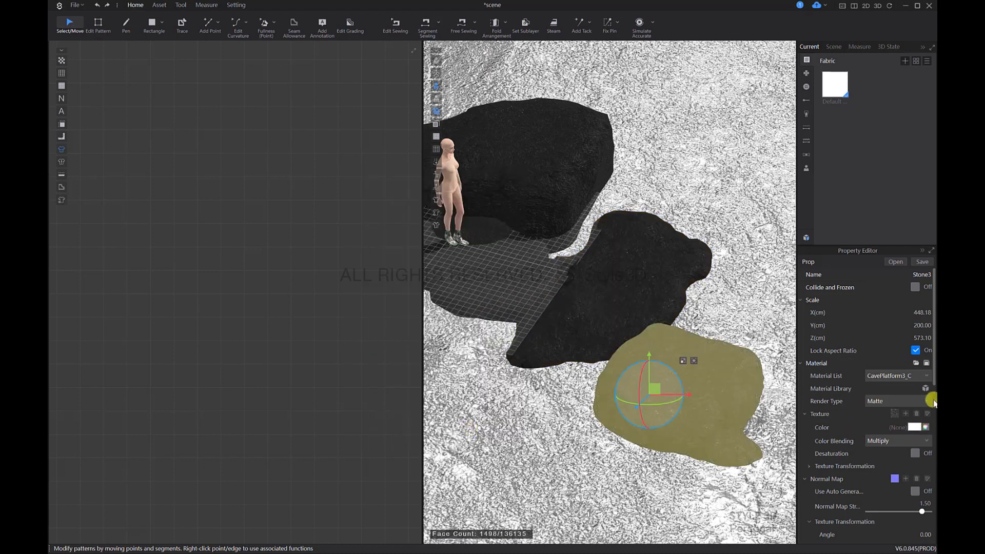
left_click(914, 427)
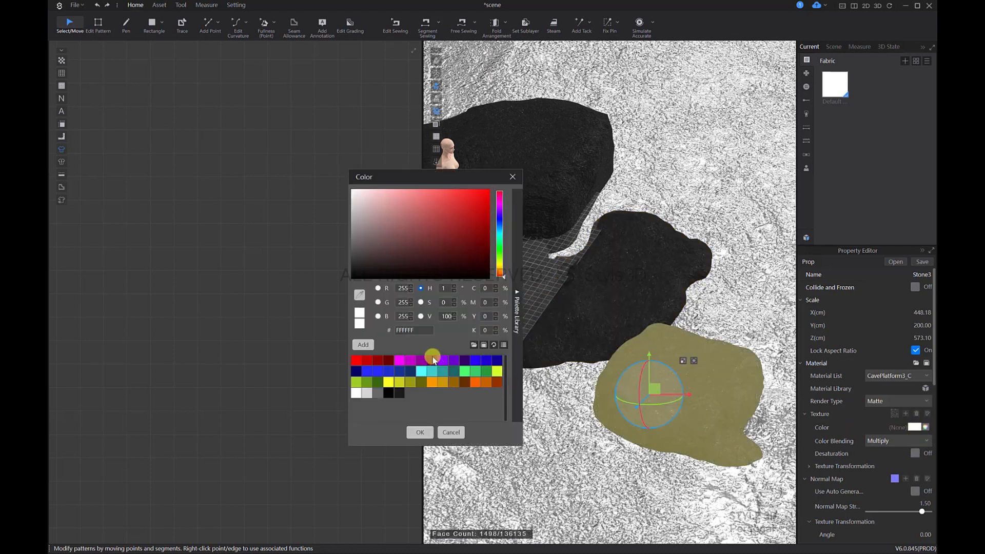
left_click(417, 430)
left_click(711, 305)
Step: Select the Stone2 platform under the avatar in a view from above the scene
scroll(679, 394, "down", 2)
middle_click_drag(679, 393, 630, 393)
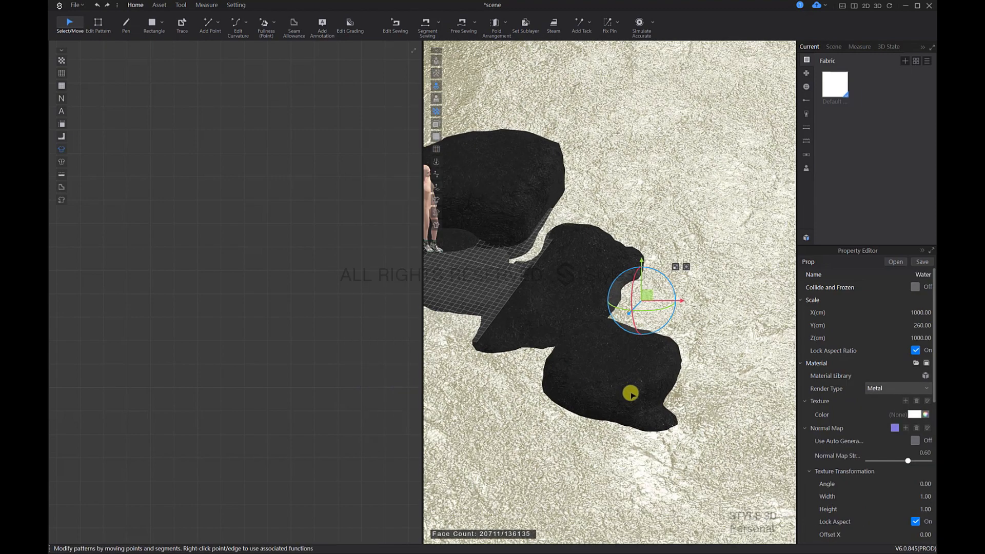
right_click_drag(631, 393, 681, 332)
right_click_drag(690, 287, 598, 264)
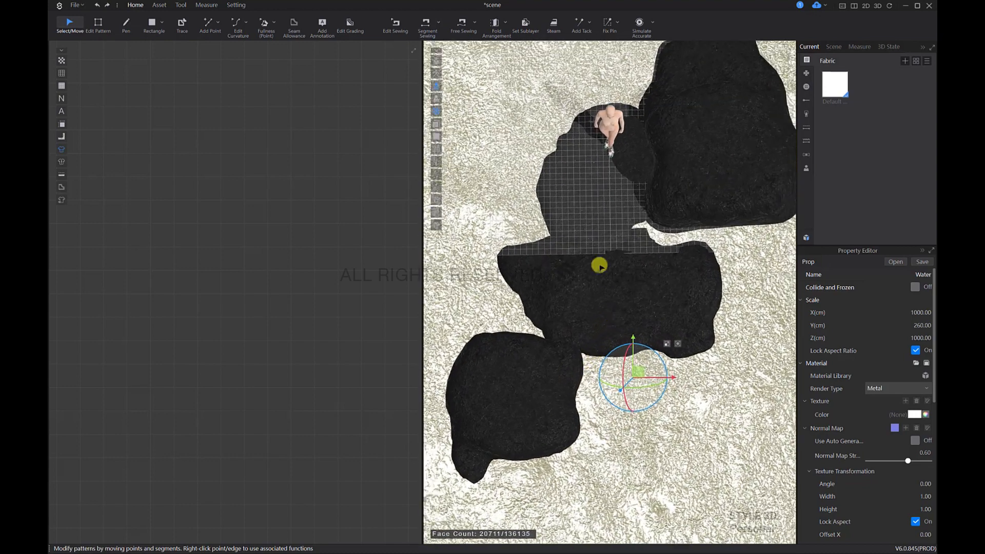
left_click(593, 198)
left_click(82, 6)
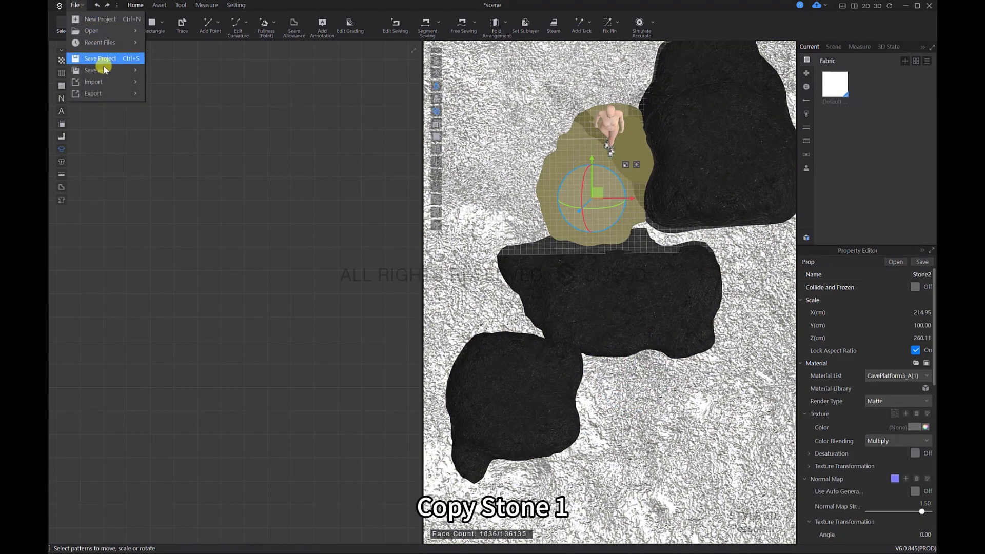
mouse_move(103, 82)
left_click(208, 94)
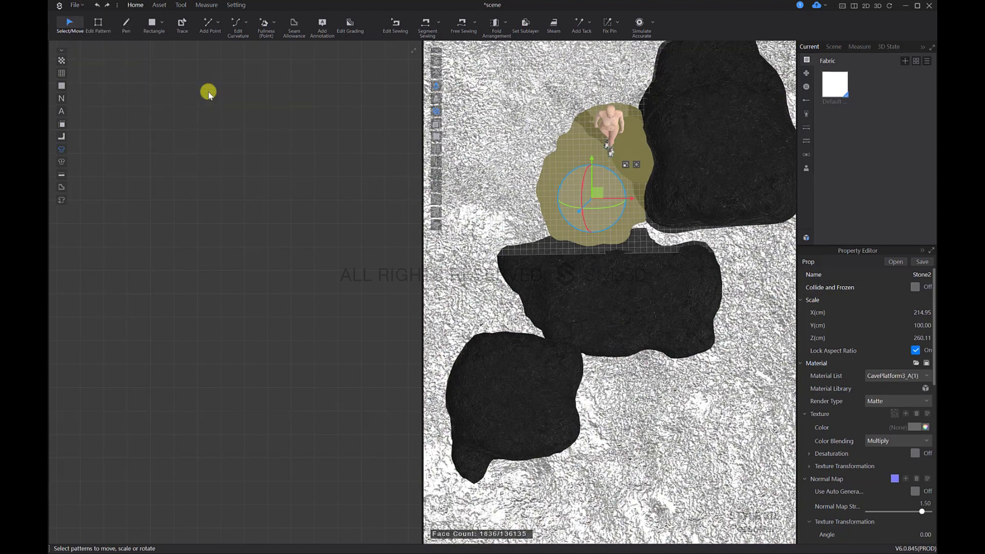
left_click(457, 251)
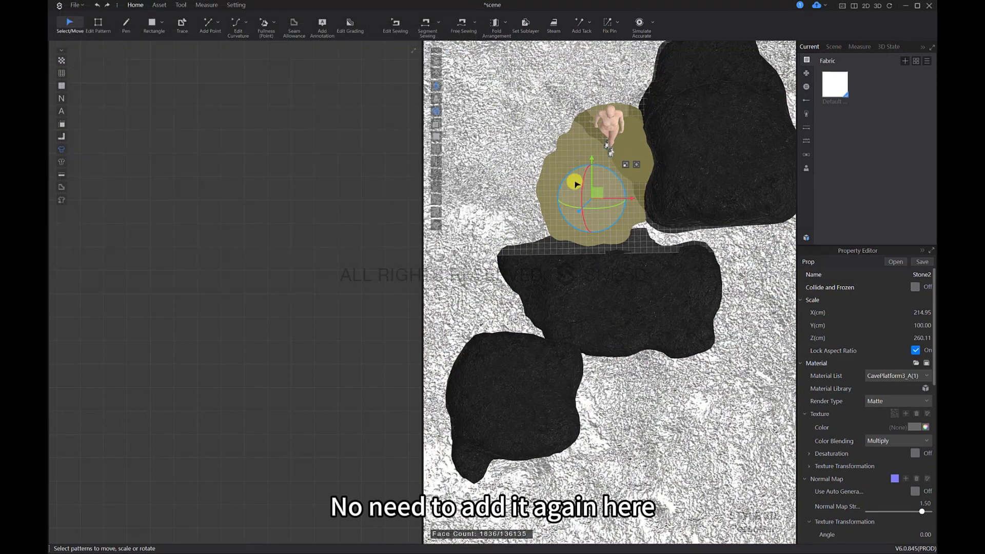
Step: Paste a copy of the Stone2 platform onto the open water near the Stone3 rocks
right_click_drag(593, 283, 593, 336)
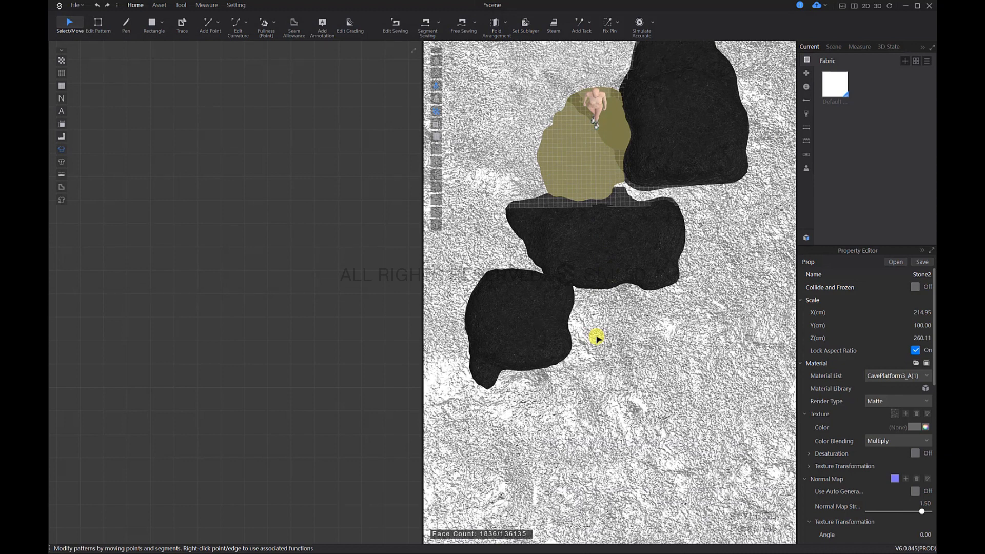
left_click(601, 369)
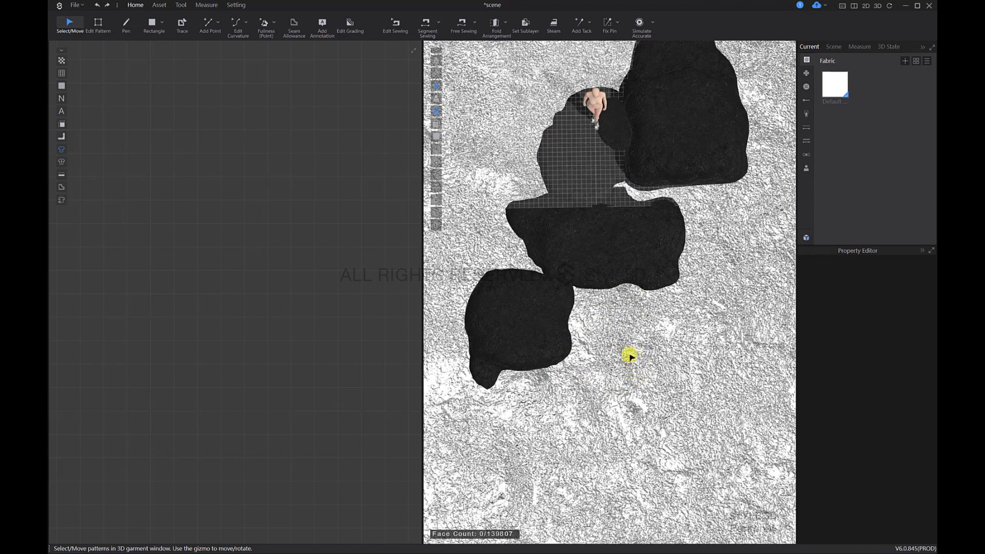
Step: Place the pasted platform copy in the water against the Stone3 rocks
right_click_drag(626, 336, 639, 253)
left_click_drag(648, 222, 645, 174)
middle_click_drag(665, 169, 624, 231)
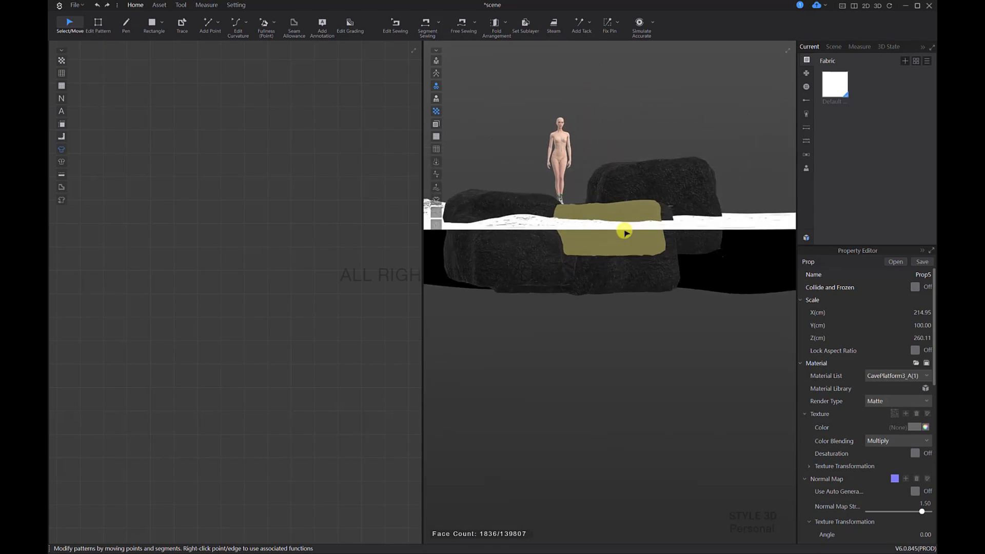
right_click_drag(624, 231, 559, 256)
middle_click_drag(589, 205, 571, 239)
right_click_drag(683, 290, 661, 247)
scroll(680, 241, "up", 3)
middle_click_drag(680, 241, 587, 308)
scroll(666, 318, "up", 2)
middle_click_drag(665, 318, 616, 312)
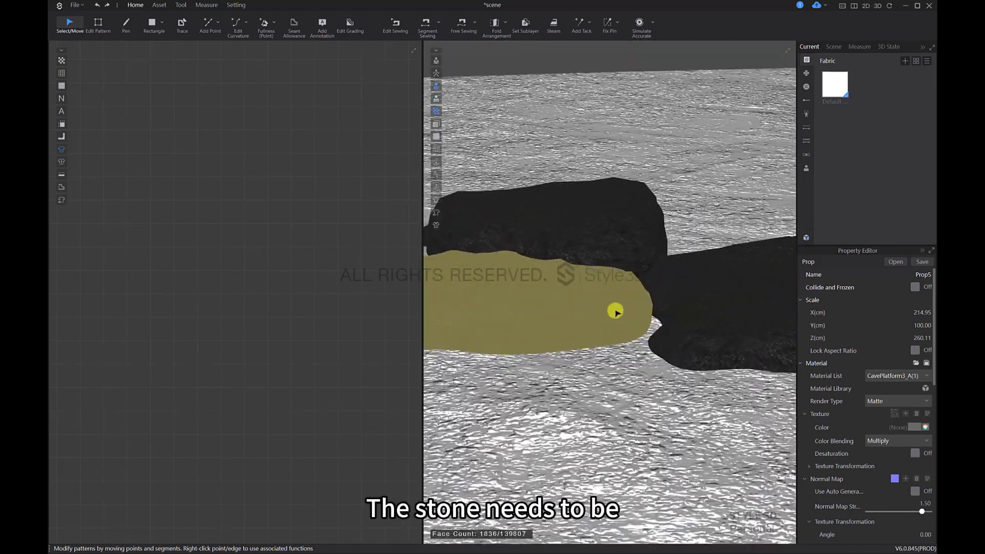
scroll(615, 311, "up", 1)
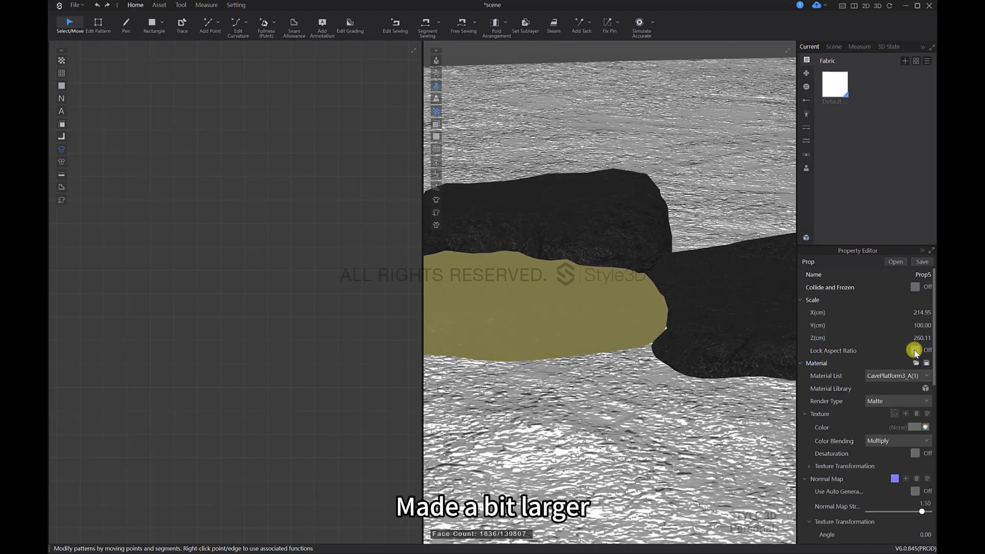
Step: Lock the aspect ratio of the platform copy and set its Y scale to 150 cm
right_click_drag(634, 359, 907, 362)
left_click(916, 351)
left_click(922, 326)
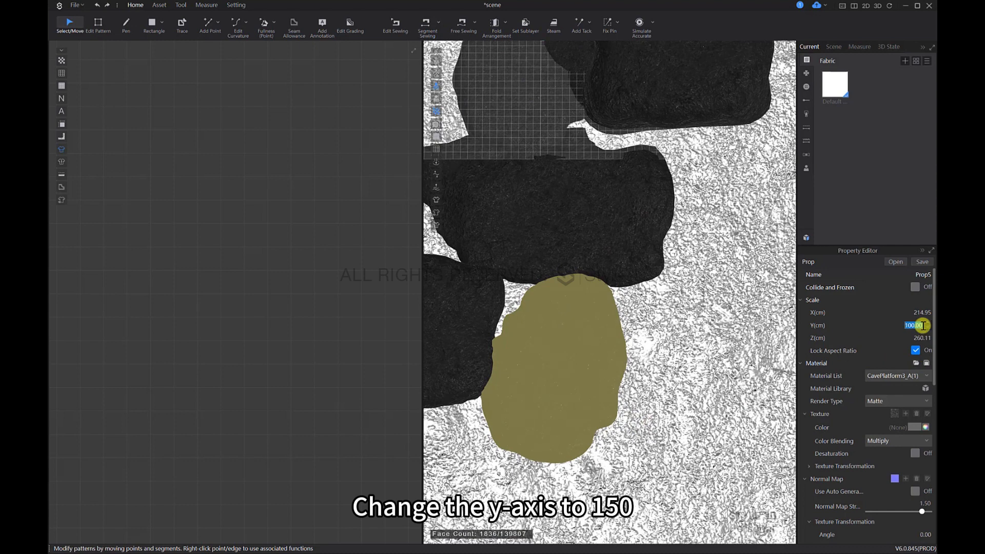
type("150")
key("Return")
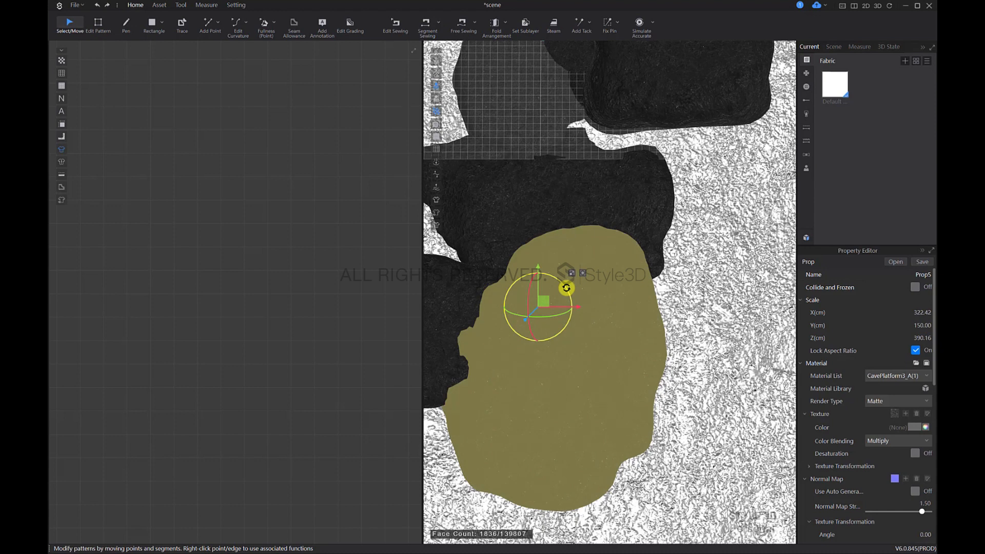
Step: Rotate and shift the enlarged platform copy so it fits against both Stone3 rocks
scroll(566, 288, "down", 6)
middle_click_drag(591, 360, 604, 374)
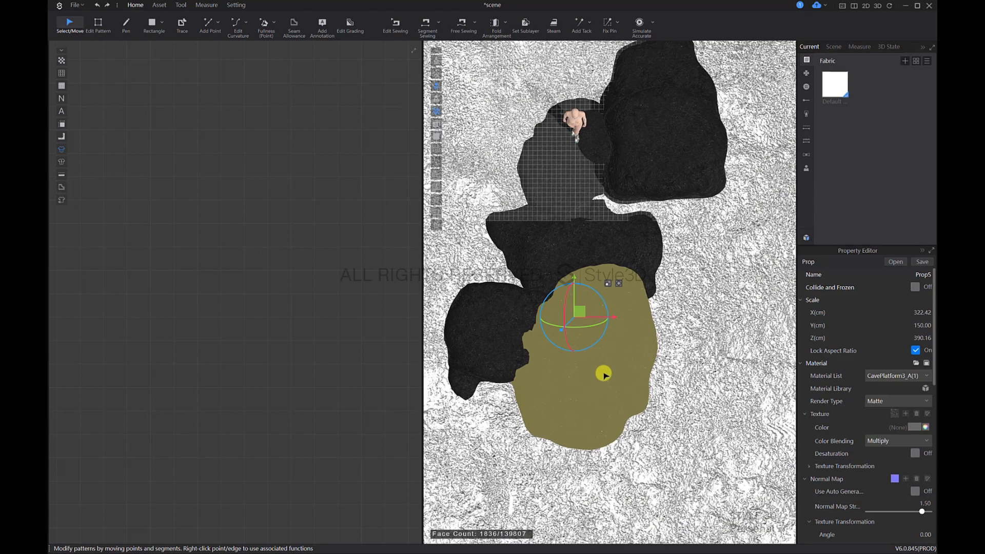
left_click(604, 374)
left_click_drag(610, 369, 617, 399)
left_click(605, 360)
left_click_drag(625, 335, 646, 339)
right_click_drag(635, 350, 619, 339)
left_click_drag(605, 334, 606, 343)
Step: Adjust the height of the enlarged platform copy relative to the water surface
right_click_drag(694, 392, 577, 341)
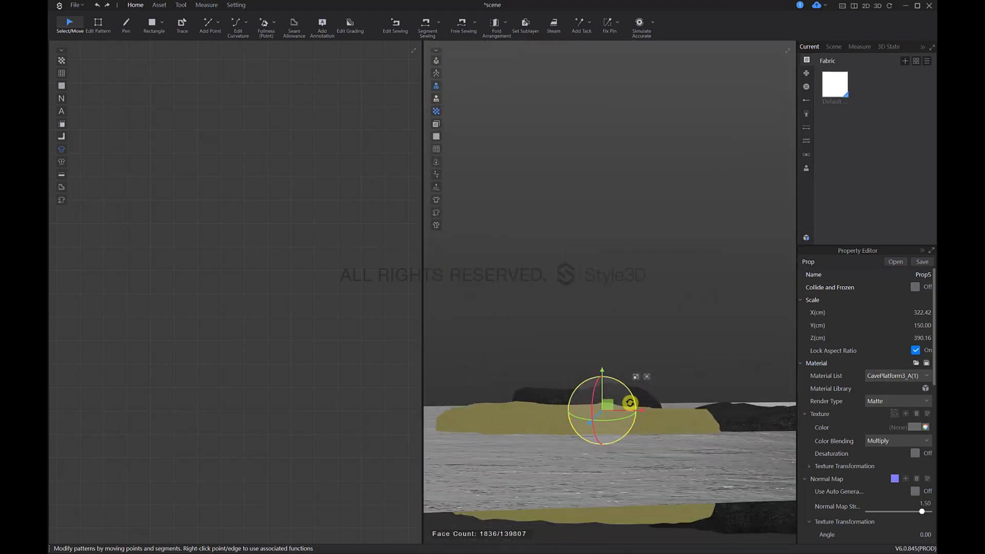
right_click_drag(629, 403, 660, 326)
left_click(660, 328)
left_click(654, 403)
right_click_drag(655, 402, 634, 396)
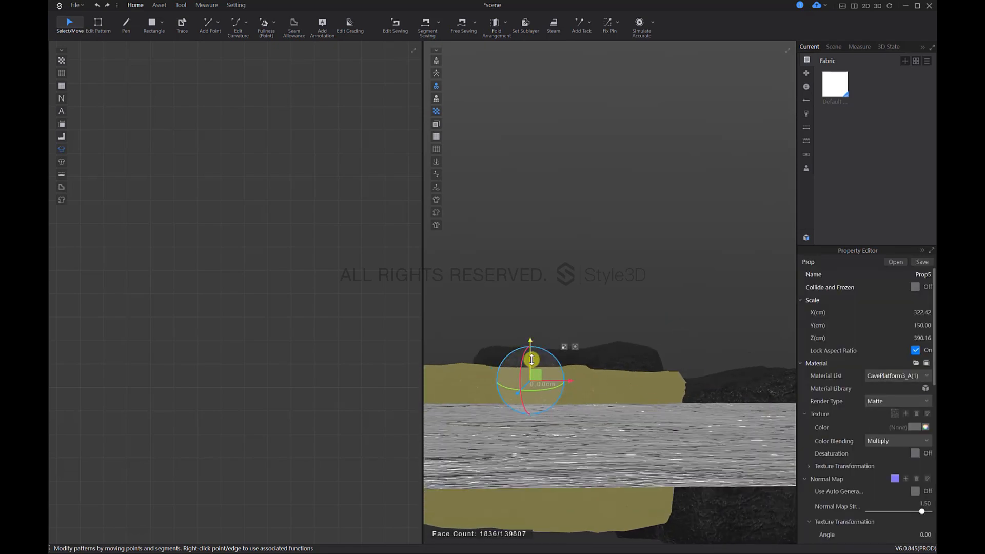
left_click_drag(531, 359, 530, 360)
Step: Paste a copy of the enlarged platform stone onto the open water at the outer end of the stone row
right_click_drag(604, 316, 640, 440)
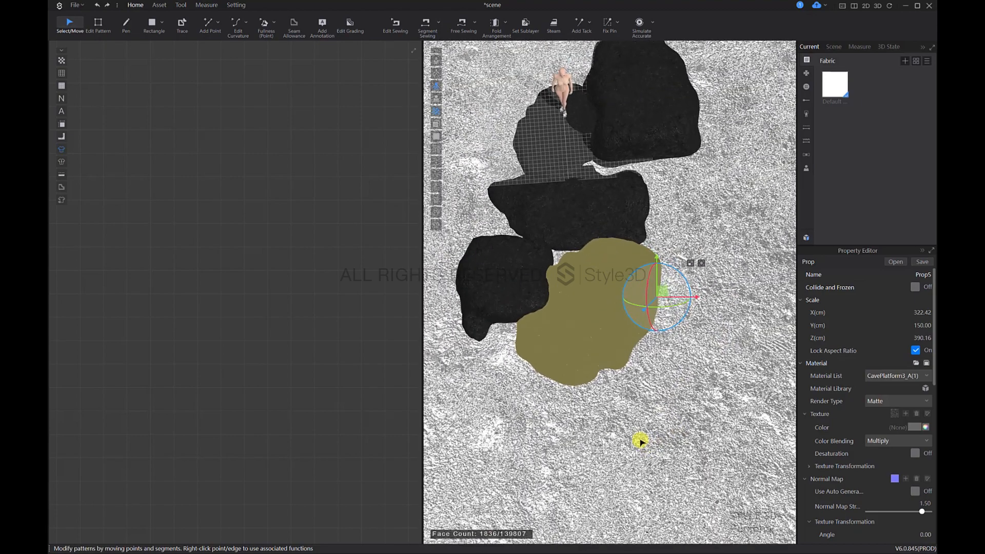
key("5")
scroll(652, 448, "down", 7)
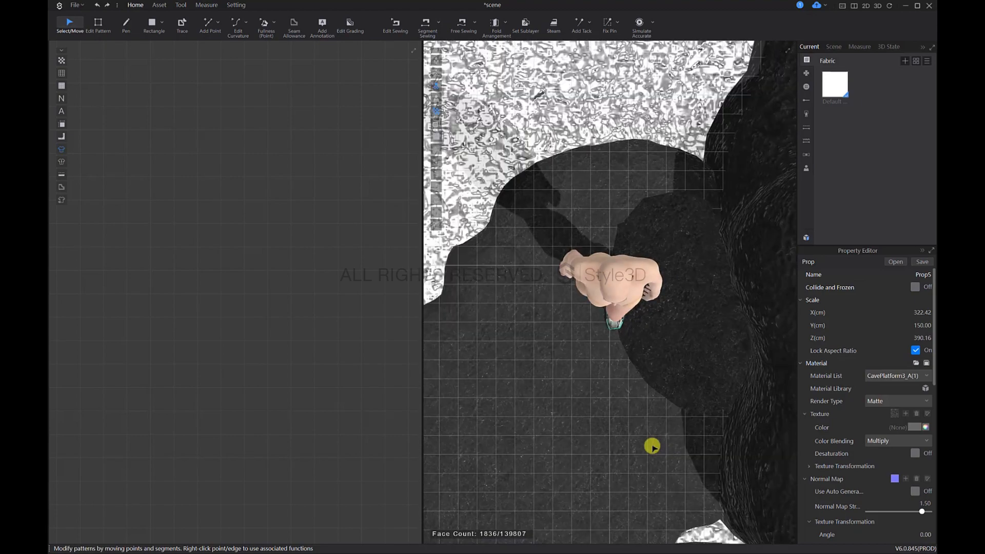
middle_click_drag(626, 439, 617, 363)
scroll(586, 286, "down", 1)
middle_click_drag(613, 447, 620, 262)
scroll(620, 262, "down", 1)
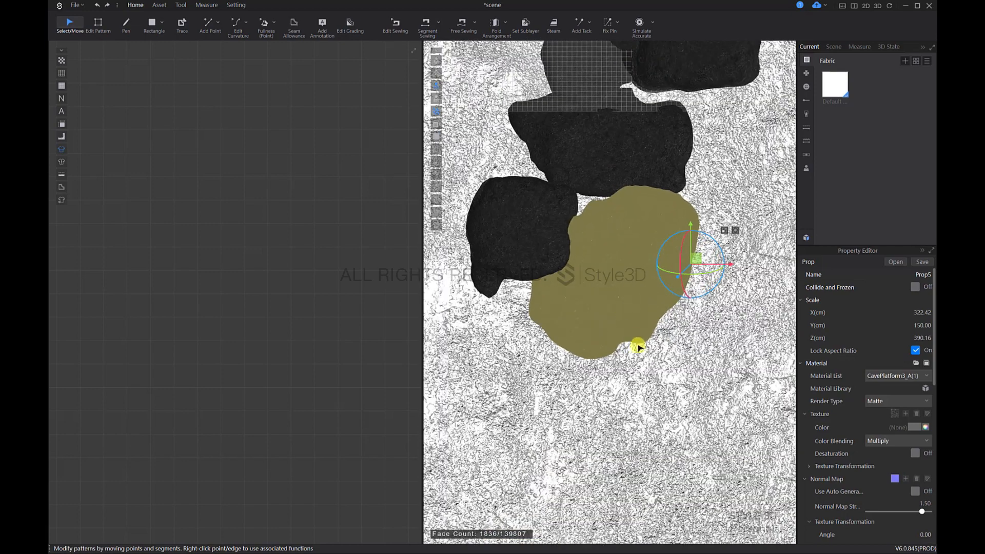
left_click(636, 467)
left_click(626, 442)
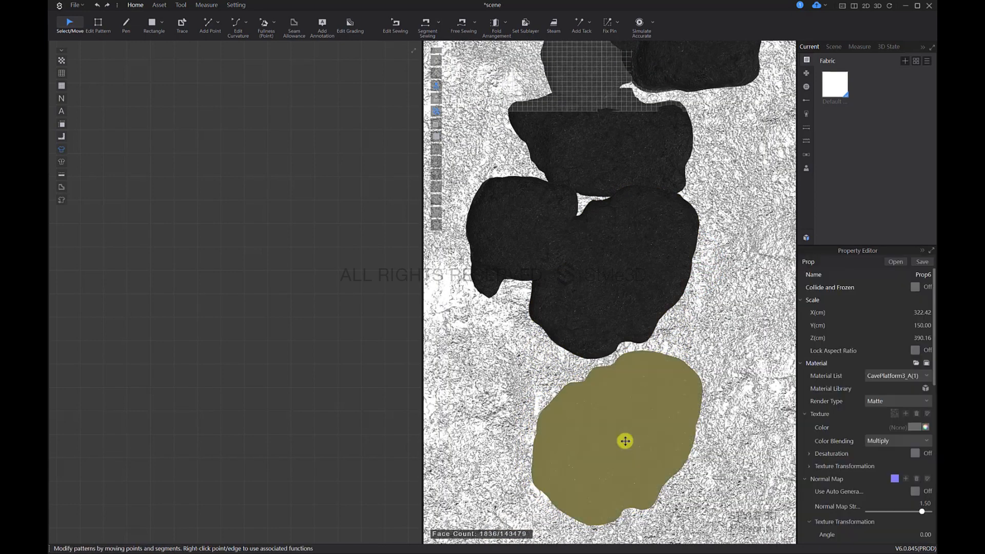
Step: Rotate the new stone copy and move it up against the enlarged platform stone
right_click_drag(621, 431, 647, 409)
left_click(699, 398)
left_click(631, 409)
Step: Select the Stone2 platform under the avatar and examine the stone arrangement from the front and from above
right_click_drag(543, 449, 605, 451)
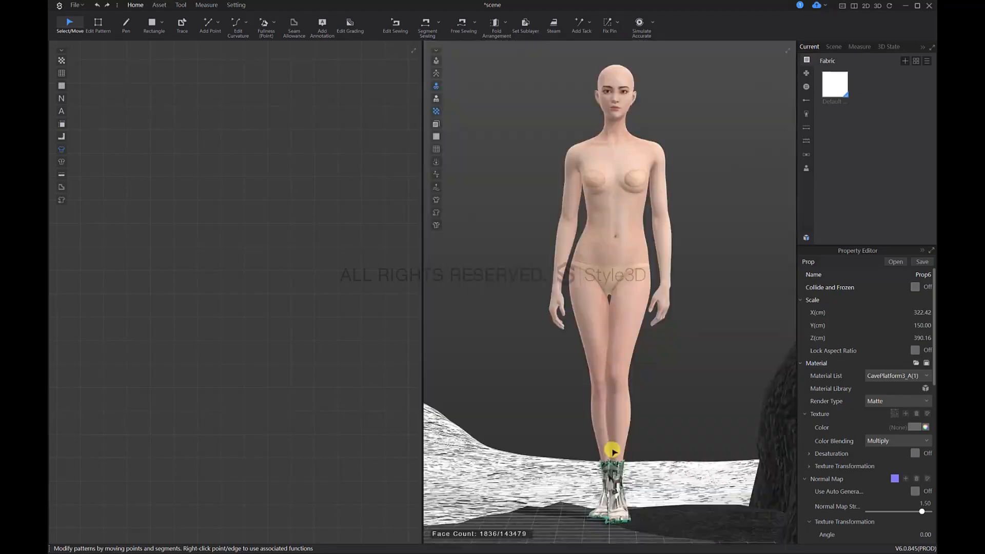
left_click(645, 526)
scroll(632, 322, "down", 7)
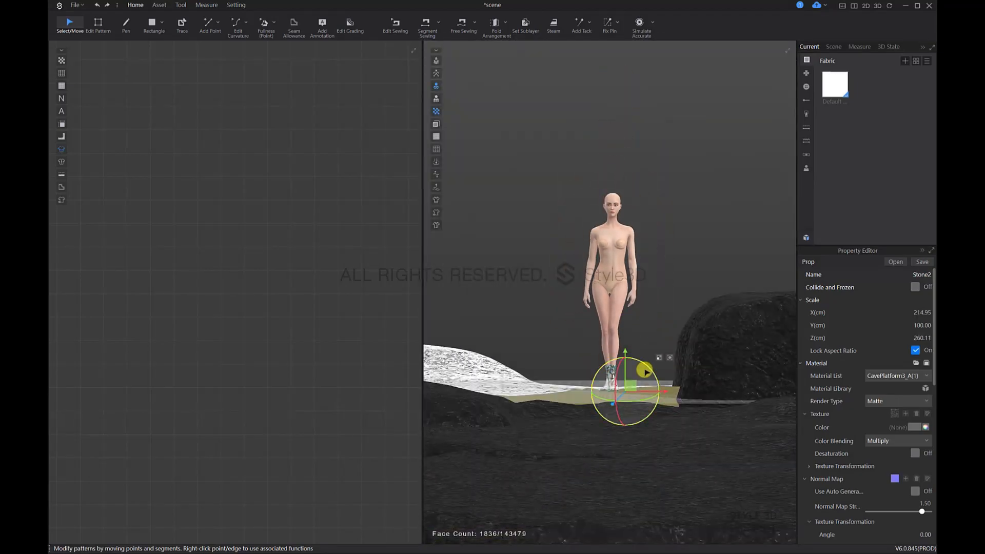
scroll(620, 312, "down", 2)
middle_click_drag(644, 370, 642, 312)
scroll(648, 358, "down", 3)
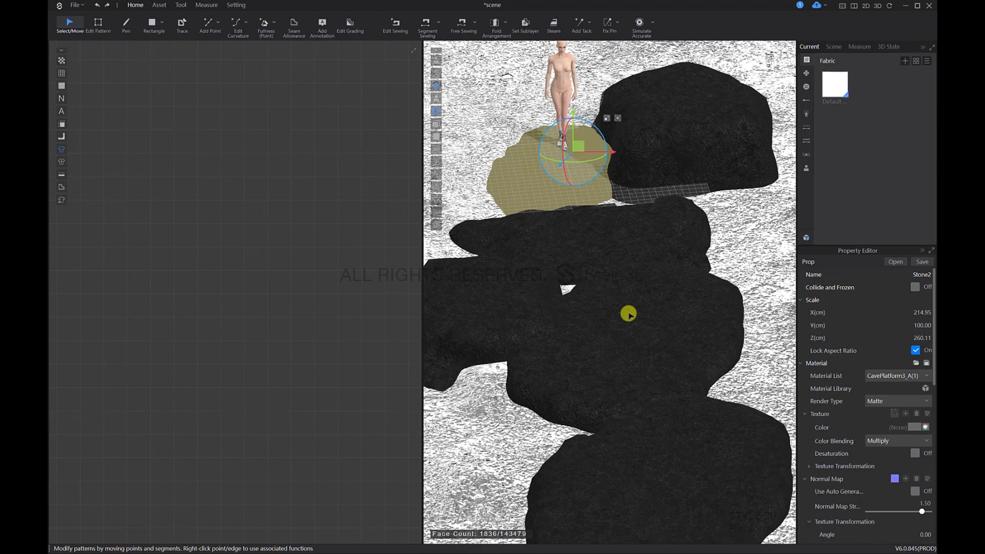
right_click_drag(627, 313, 602, 359)
Step: Import the Tree OBJ file from the Material package's Tree folder, using load type Add and object type Load as Prop
left_click(75, 7)
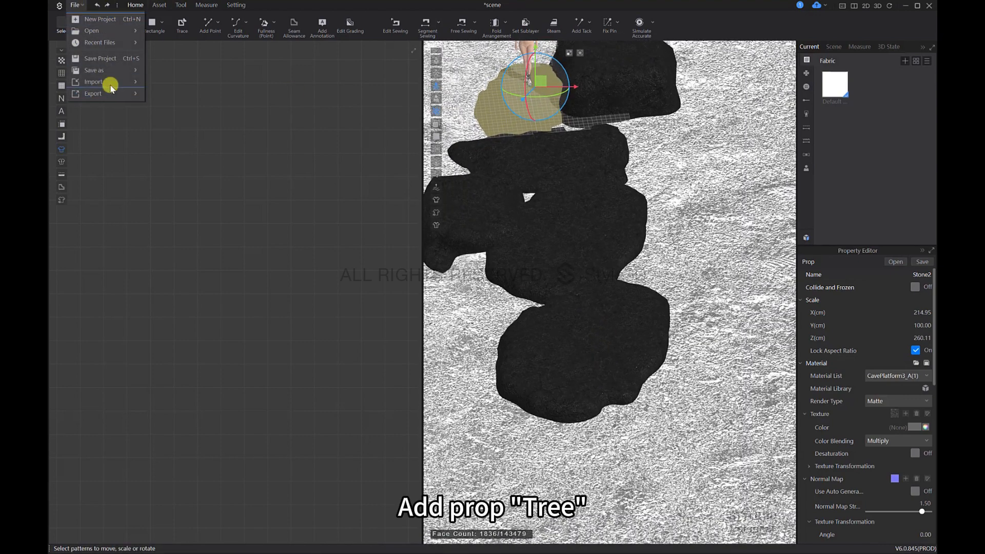
mouse_move(106, 85)
left_click(160, 86)
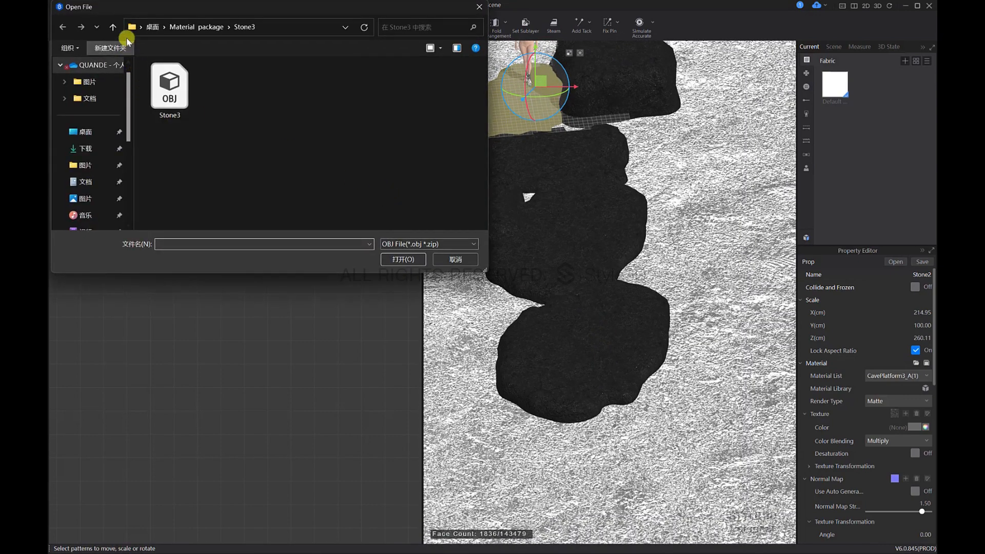
left_click(113, 26)
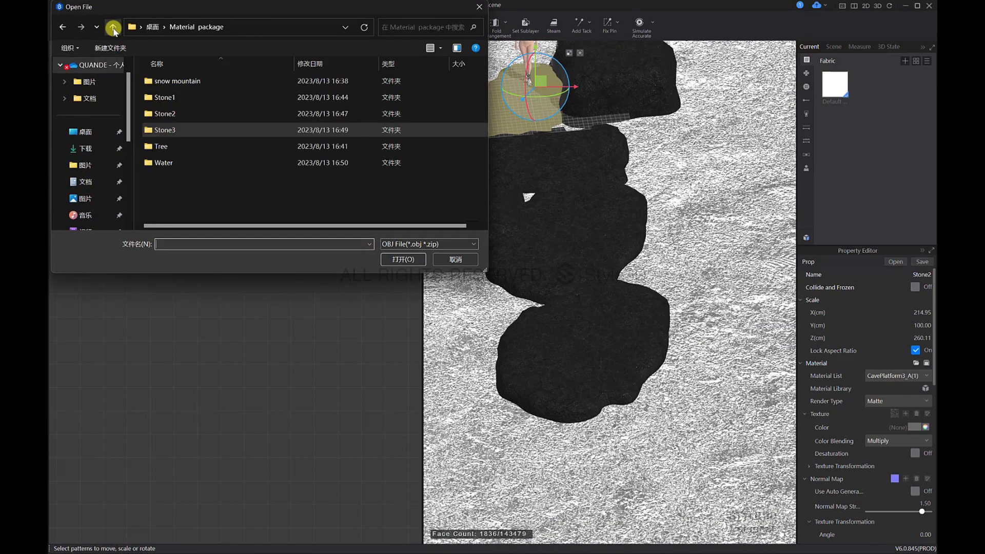
double_click(161, 147)
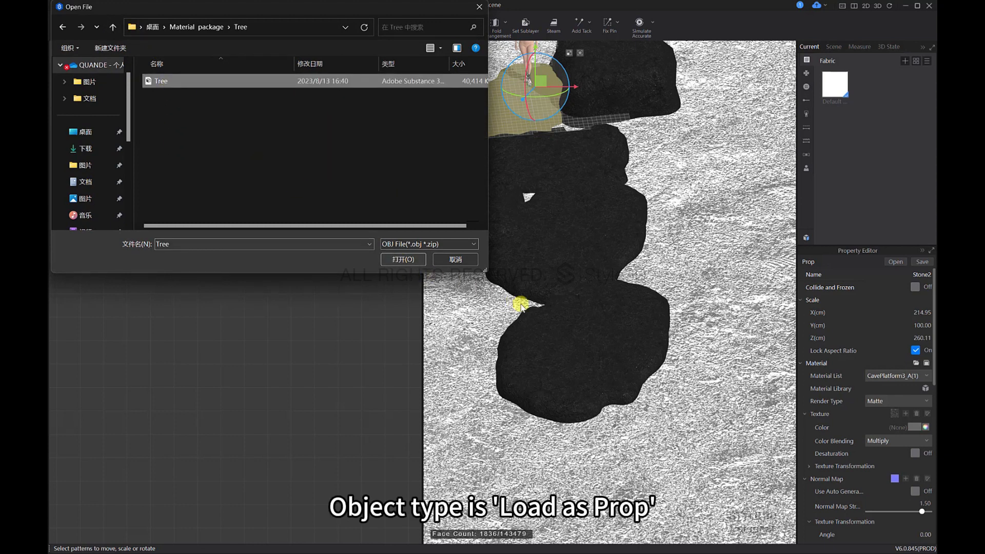
left_click(397, 260)
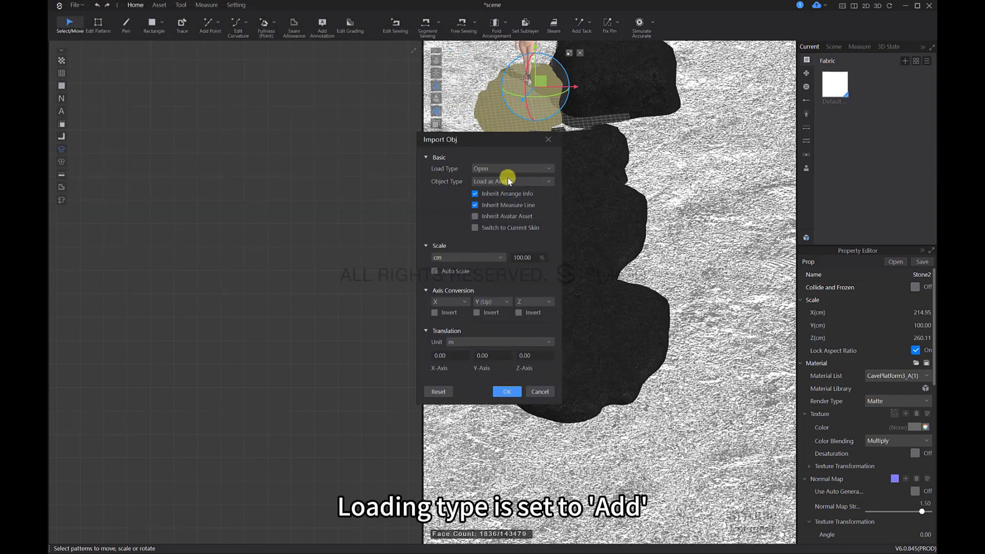
left_click(494, 217)
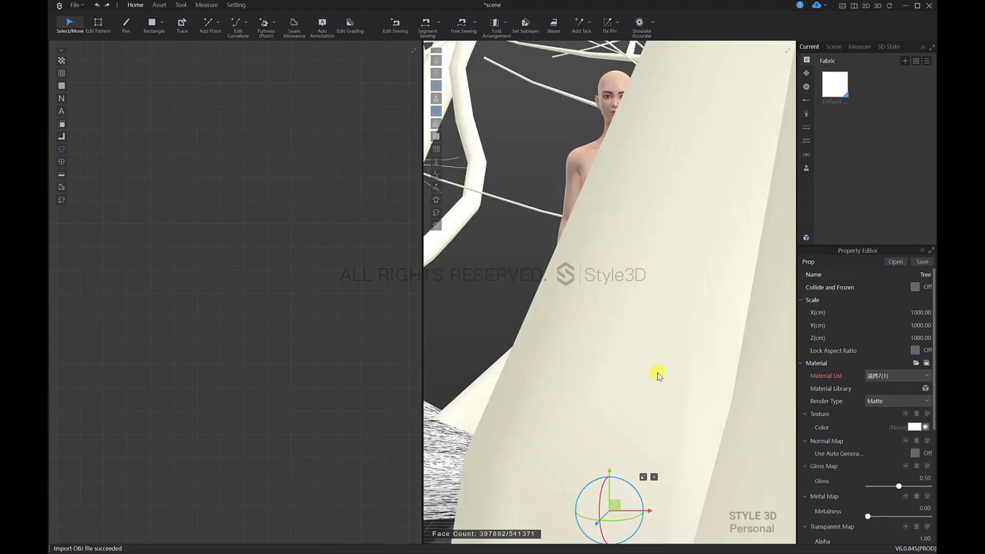
Step: Lock the tree's aspect ratio and set its Y scale to 800 cm
scroll(708, 380, "down", 5)
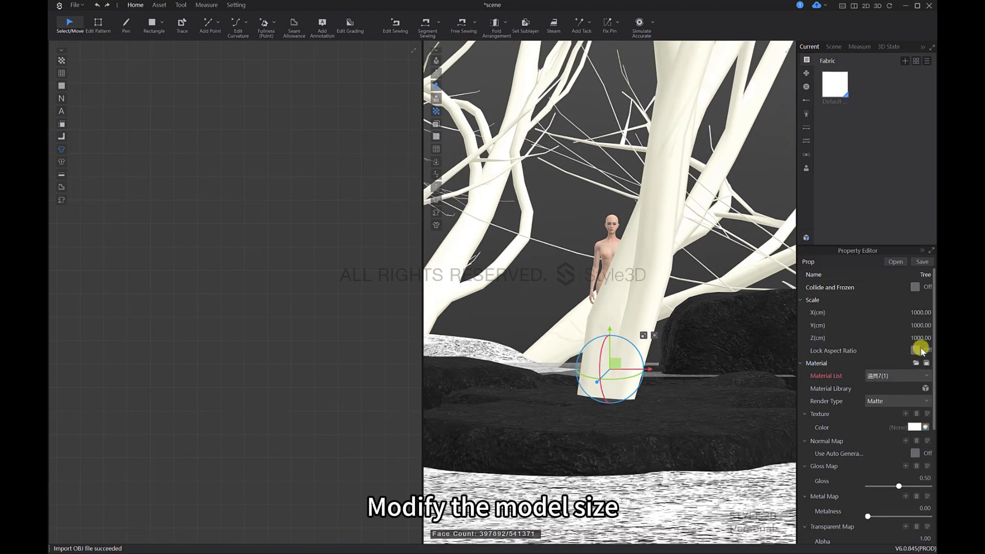
double_click(920, 325)
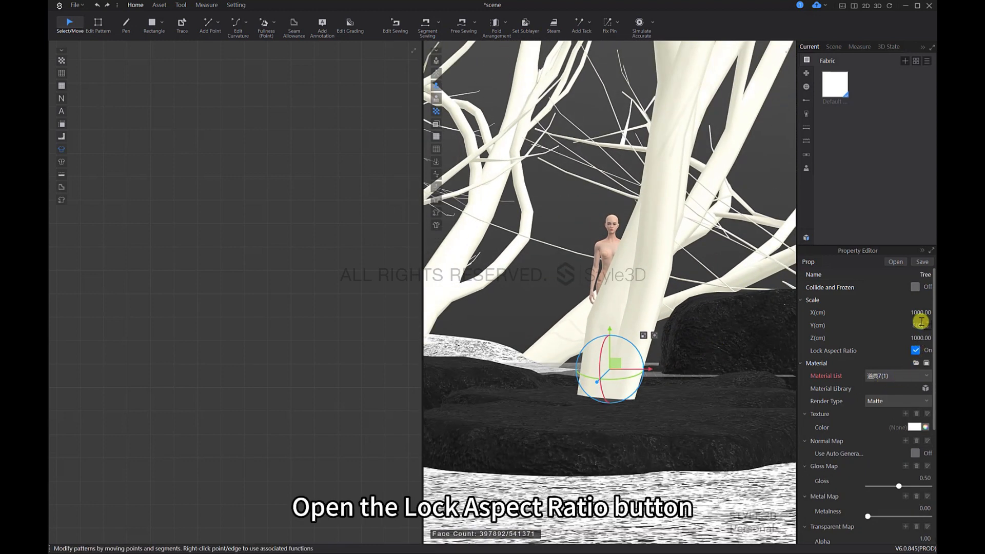
key("Return")
Step: Move the tree out in front of the avatar beyond the stones and raise its trunk above the water
scroll(662, 274, "down", 5)
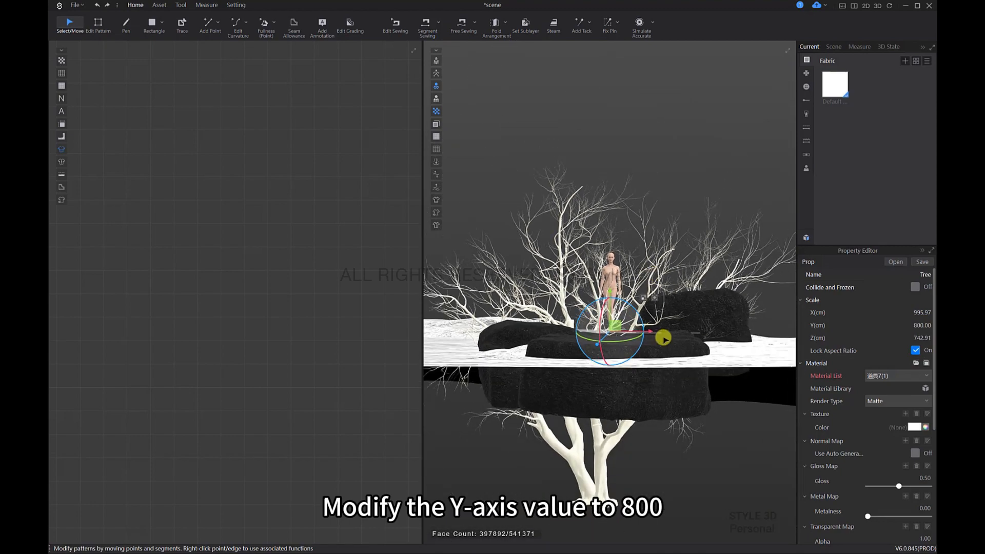
mouse_move(664, 338)
right_mouse_down()
mouse_move(731, 351)
mouse_move(665, 323)
right_mouse_up()
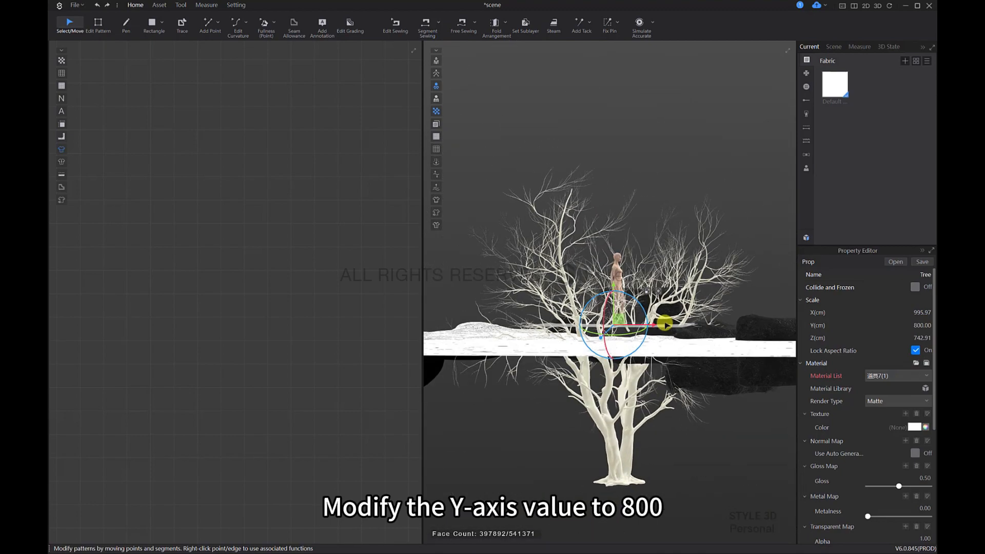
key("6")
scroll(686, 332, "down", 8)
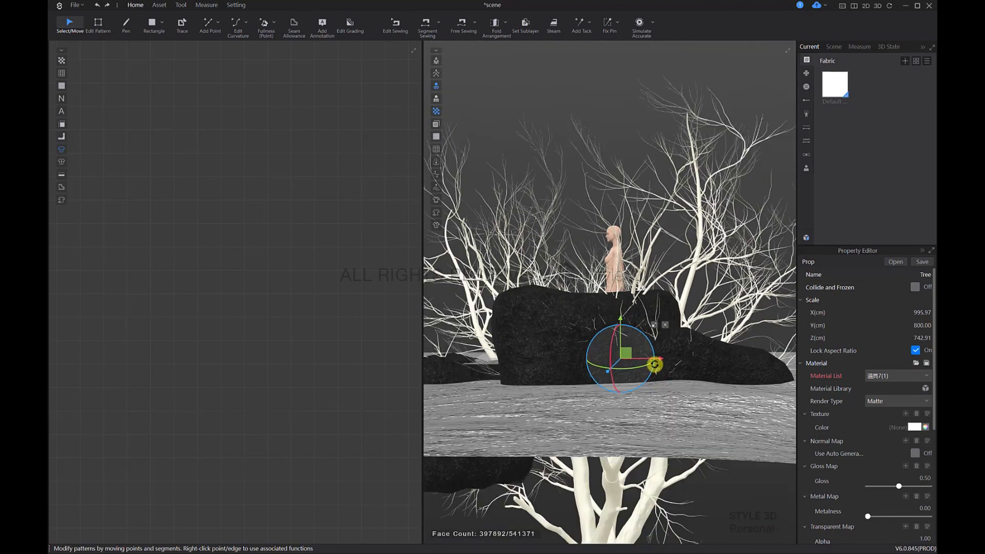
right_click_drag(655, 364, 729, 321)
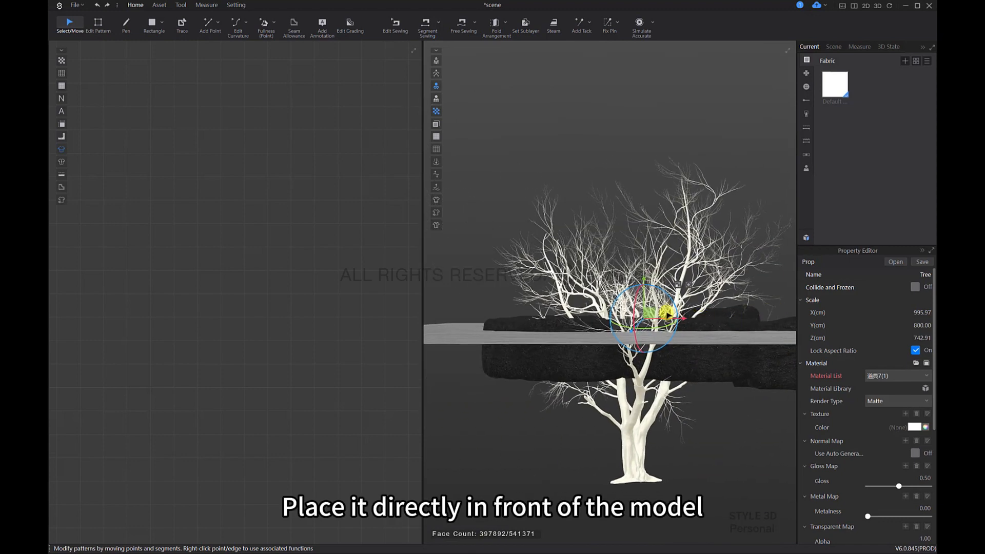
left_click_drag(665, 319, 635, 329)
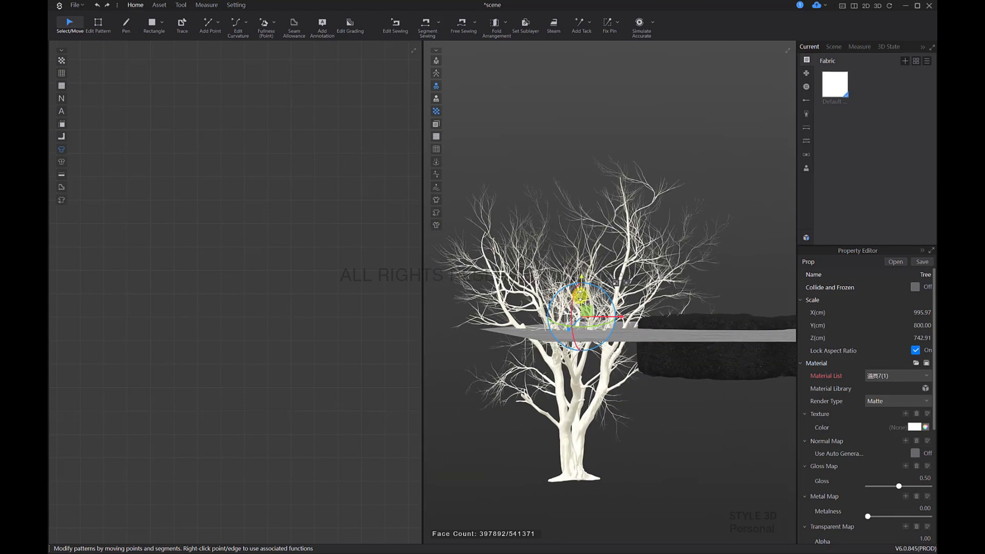
left_click_drag(574, 235, 594, 146)
Step: Shift the tree closer to the outermost stone, working from a view above the scene
right_click_drag(692, 261, 628, 453)
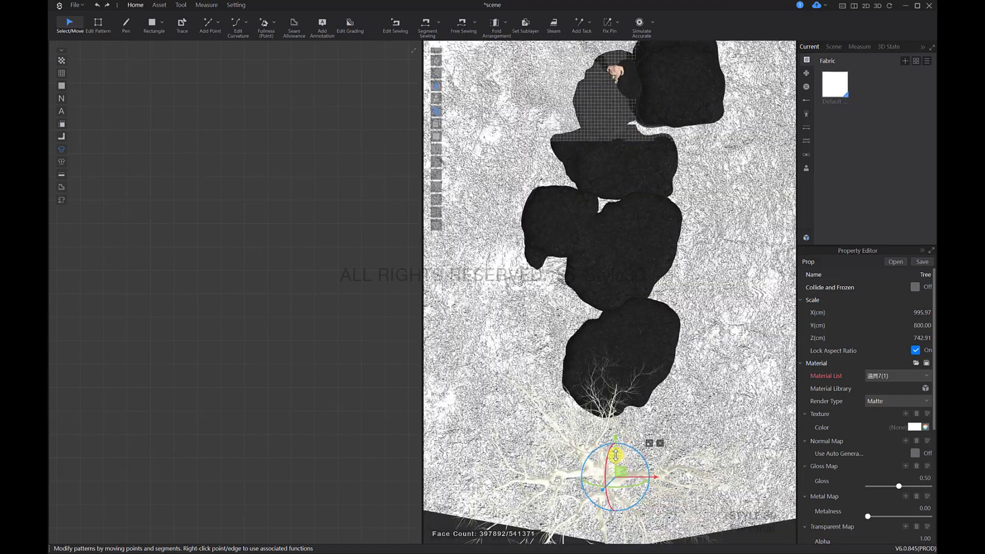
left_click_drag(616, 455, 616, 432)
right_click_drag(633, 451, 622, 347)
Step: Set the tree's Y scale to 850 cm with the aspect ratio locked and raise it so the trunk base sits on the water
key("2")
scroll(668, 396, "down", 2)
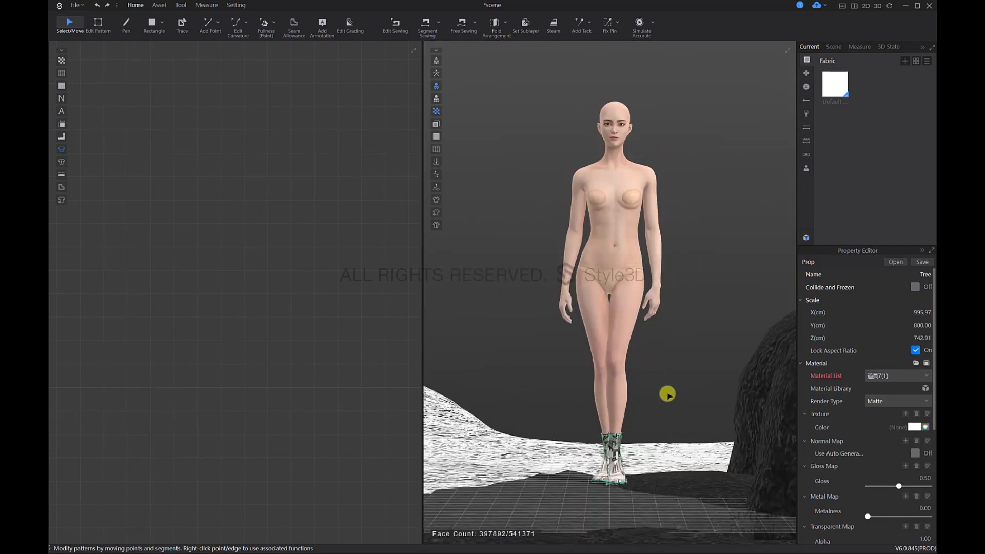
scroll(669, 395, "down", 3)
key("5")
key("6")
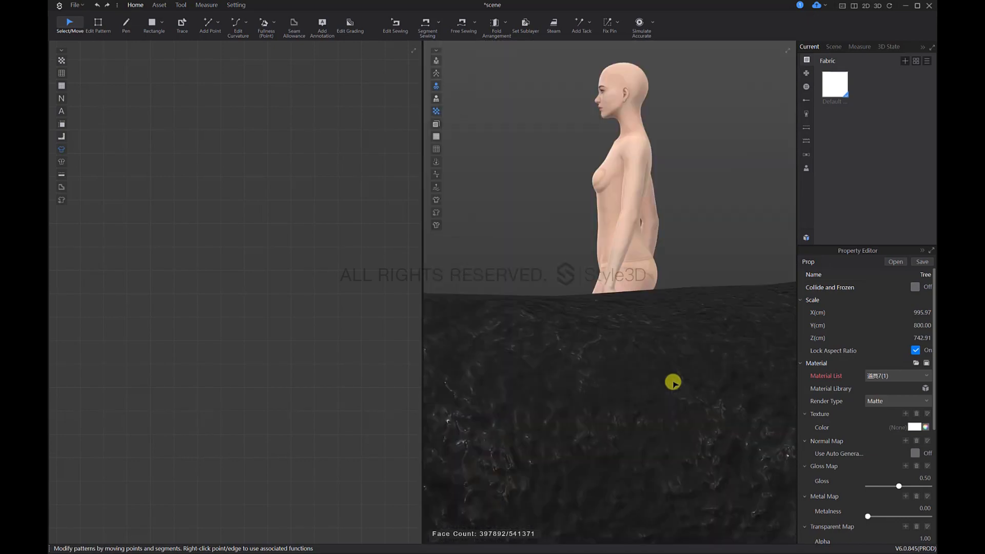
scroll(674, 335, "down", 5)
scroll(565, 342, "down", 4)
middle_click_drag(465, 343, 638, 342)
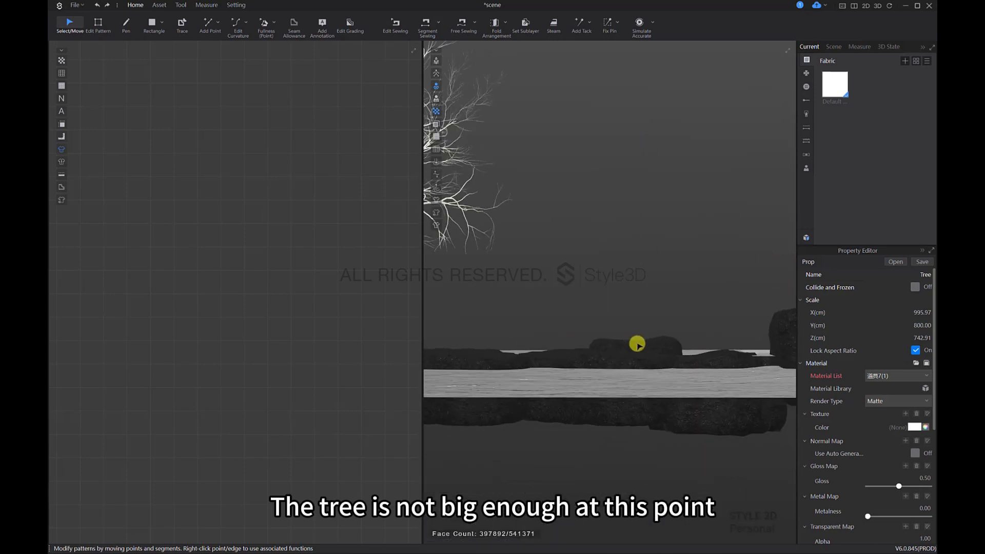
scroll(625, 336, "down", 2)
scroll(571, 321, "down", 2)
mouse_move(552, 321)
middle_mouse_down()
mouse_move(655, 343)
mouse_move(552, 338)
middle_mouse_up()
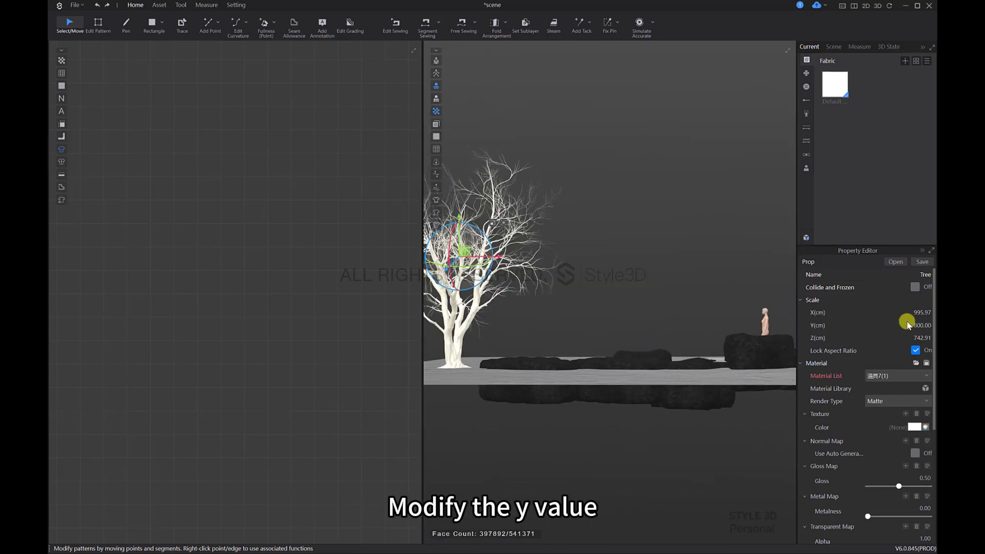
type("850")
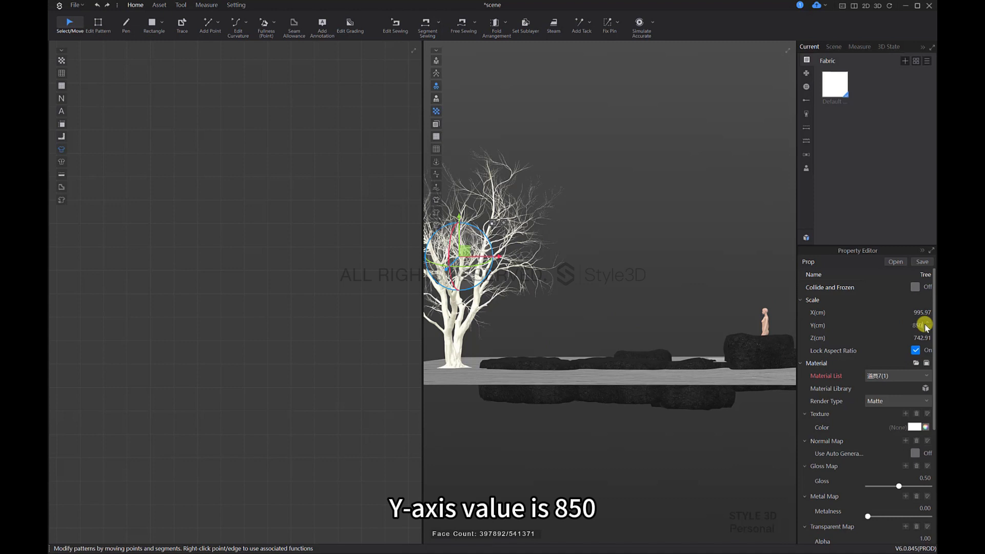
key("Return")
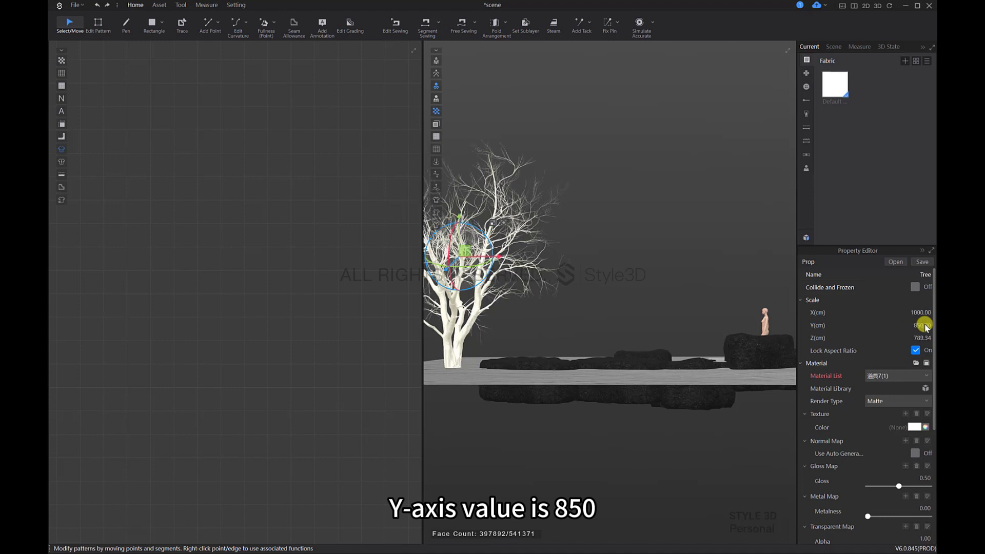
left_click_drag(459, 225, 464, 220)
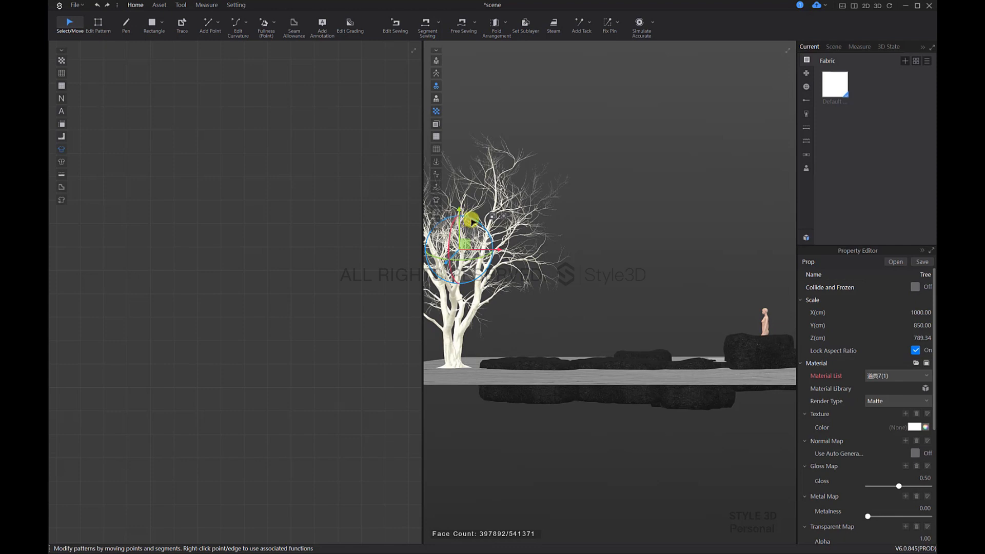
Step: Set the tree's render type to Metal and load the Texture image from the Tree folder as its texture map
middle_click_drag(554, 268, 609, 284)
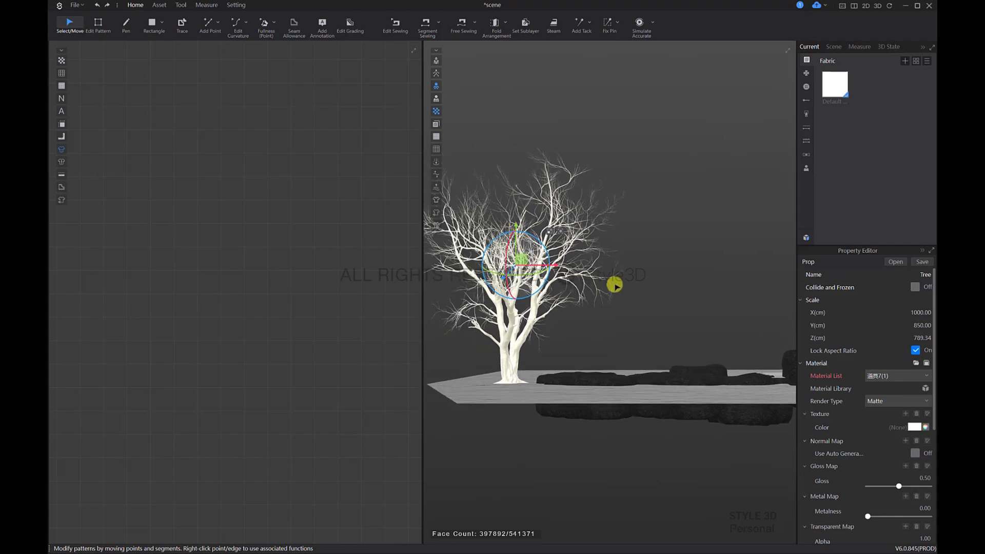
left_click(893, 403)
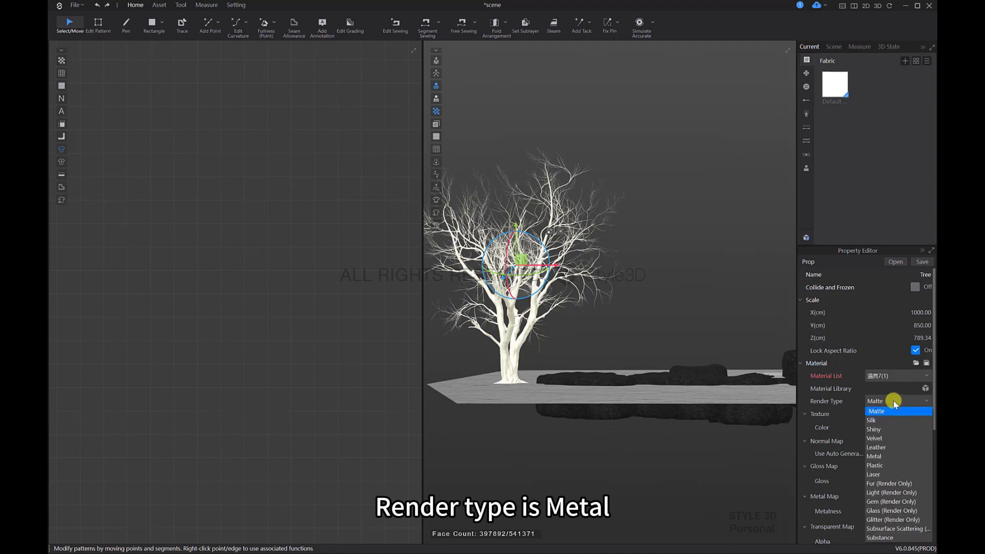
left_click(886, 455)
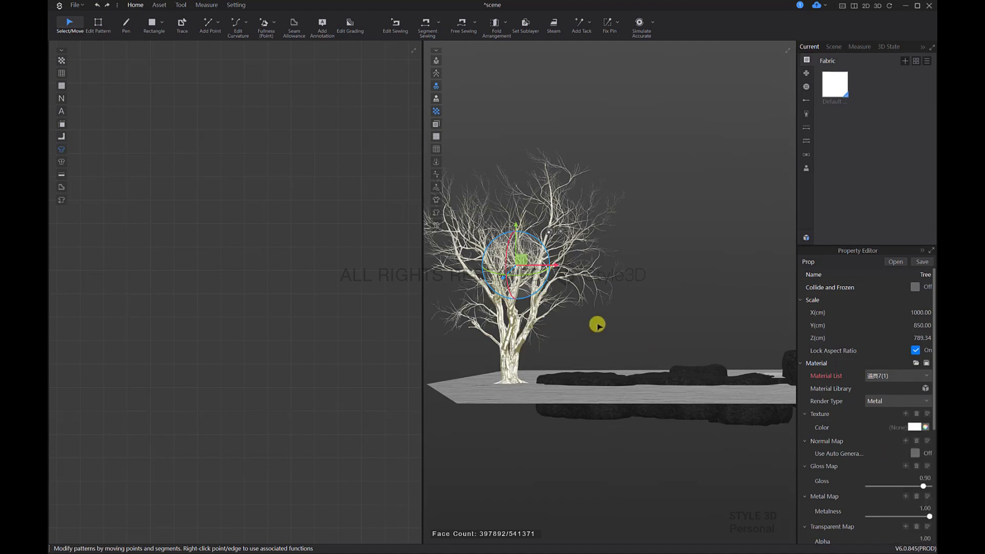
left_click(907, 414)
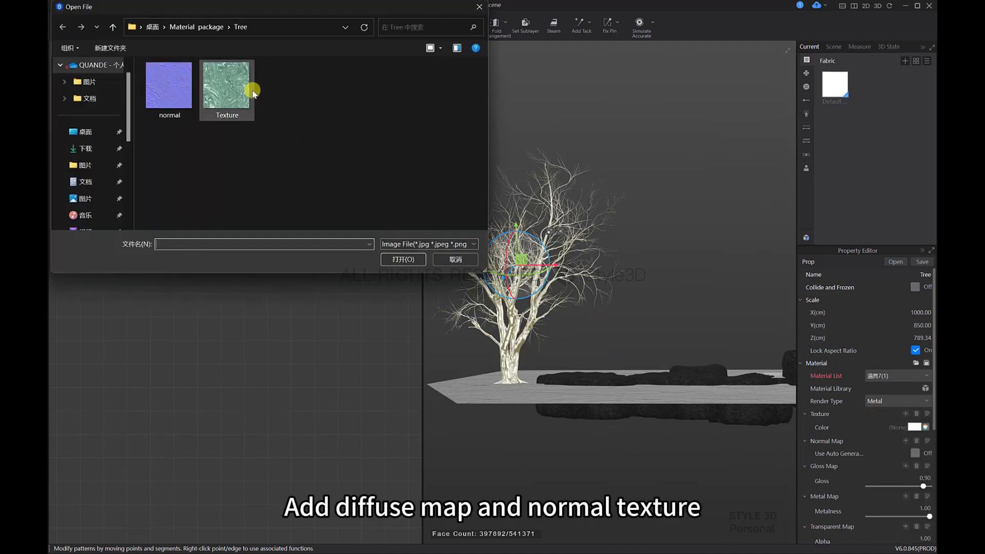
left_click(390, 259)
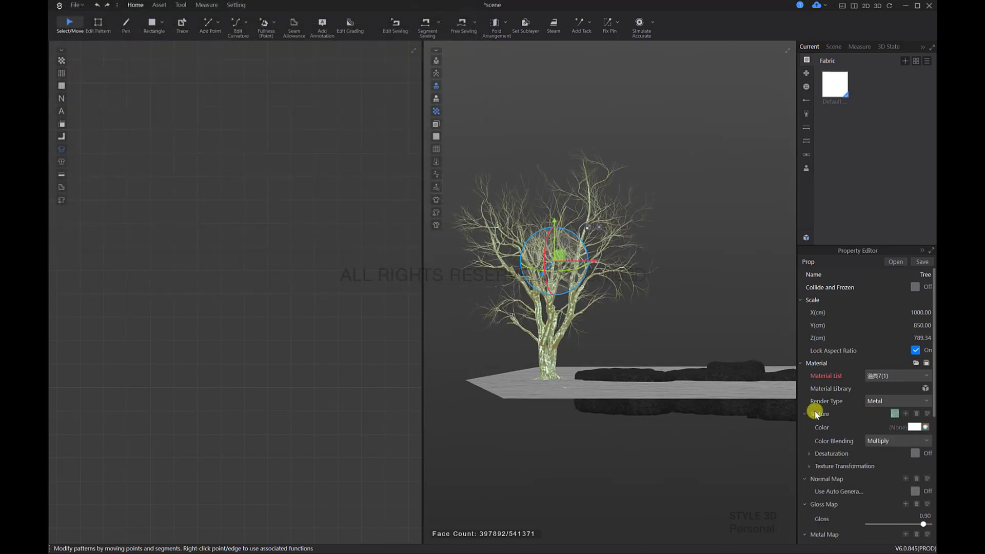
Step: Load the normal image from the Tree folder as the tree's normal map
scroll(890, 458, "down", 1)
left_click(905, 441)
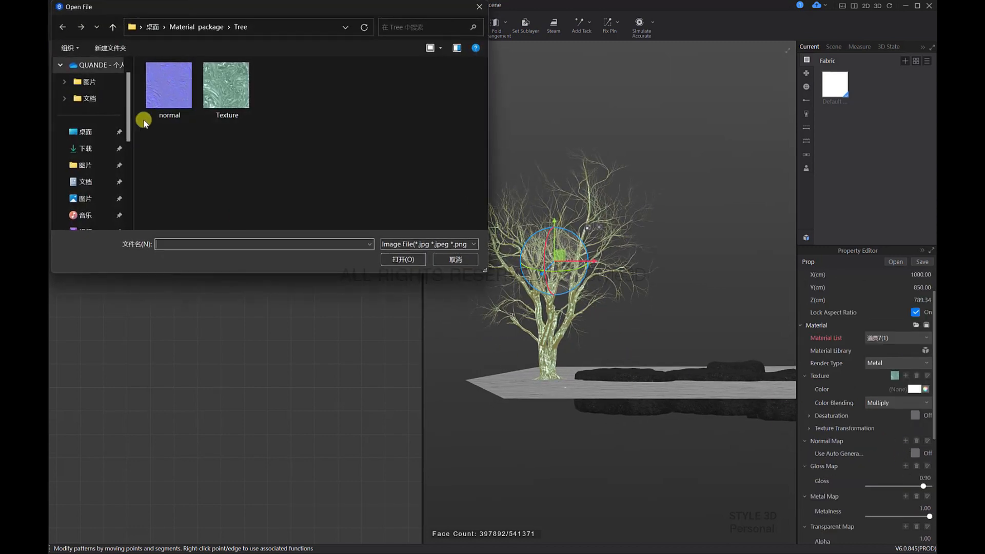
left_click(405, 259)
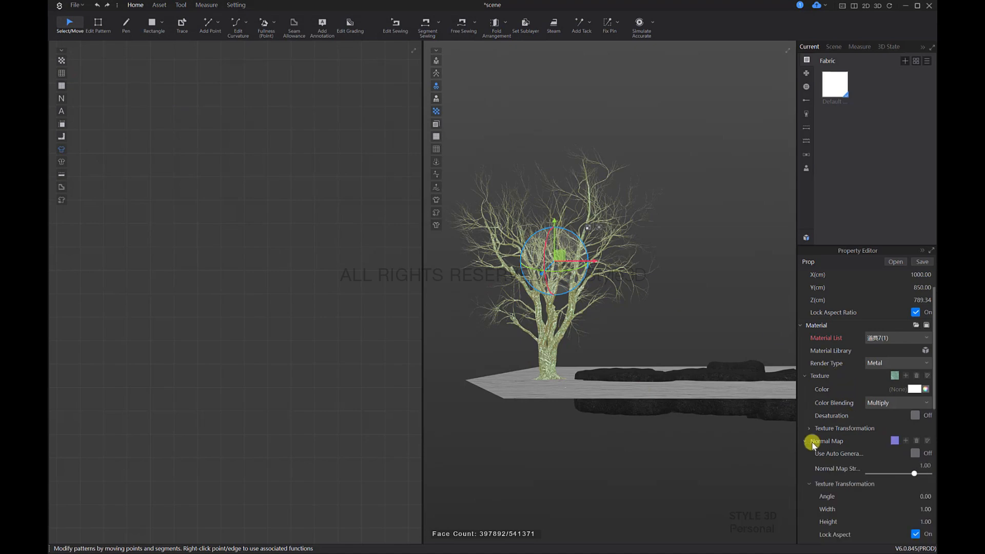
Step: Set the normal map strength to 0.3 for the tree trunk's material and deselect the tree
scroll(572, 358, "up", 10)
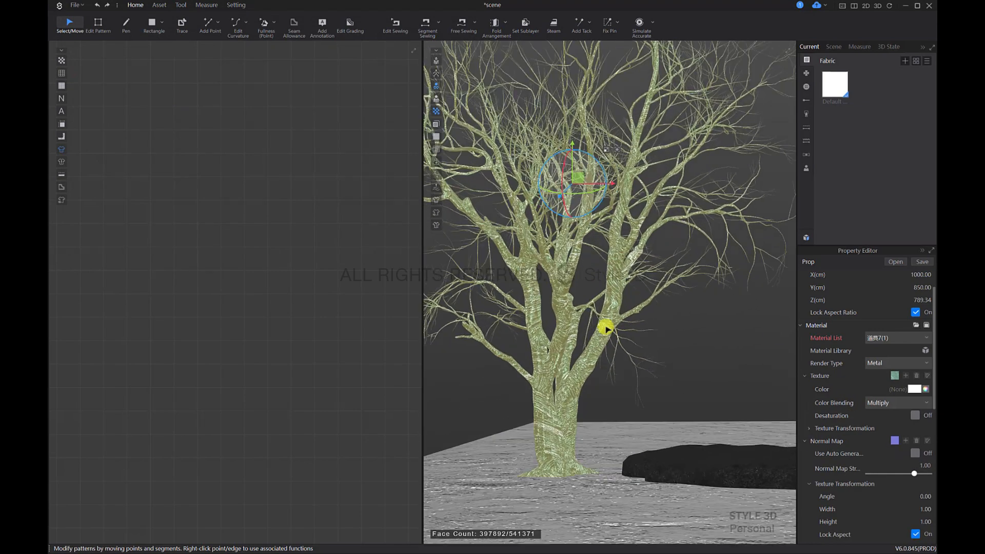
right_click_drag(624, 318, 624, 373)
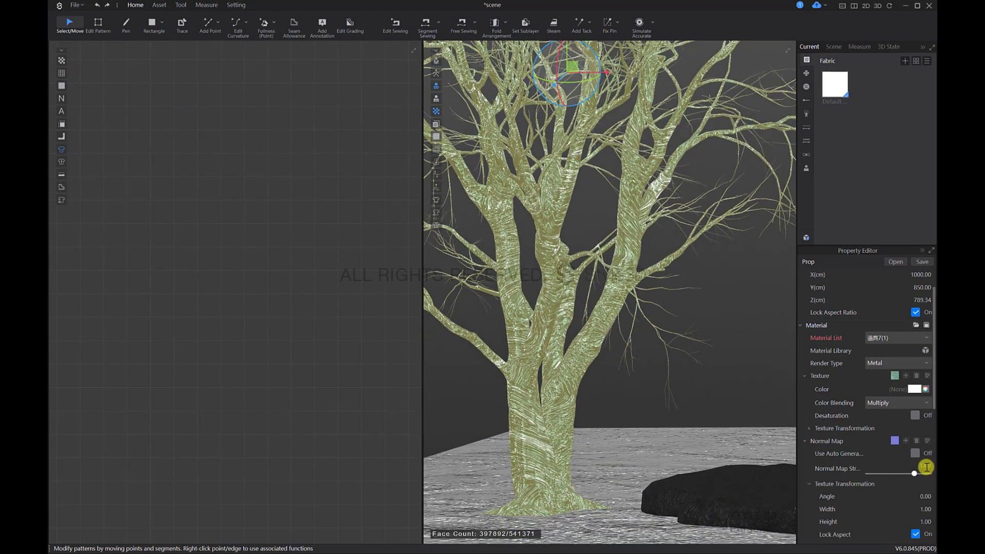
left_click(575, 386)
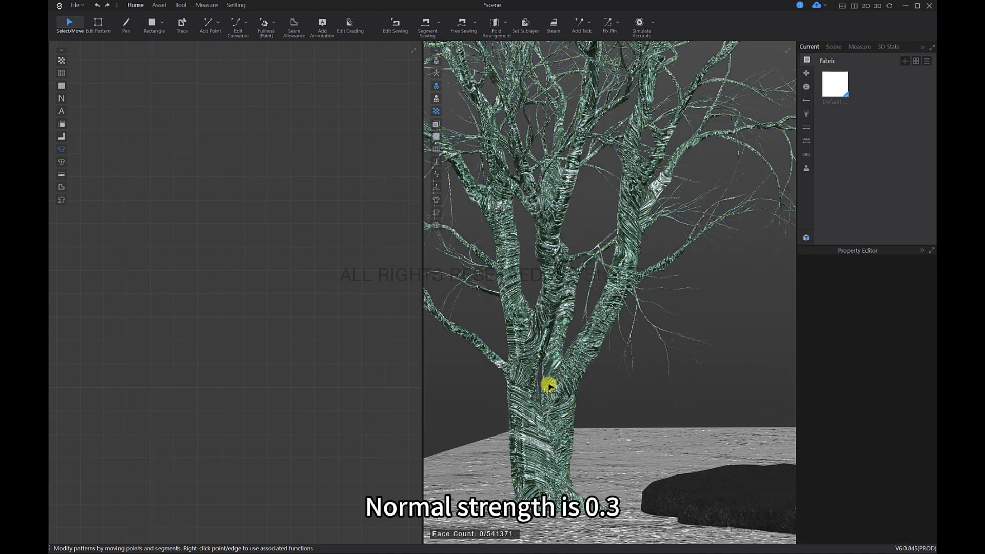
left_click(548, 387)
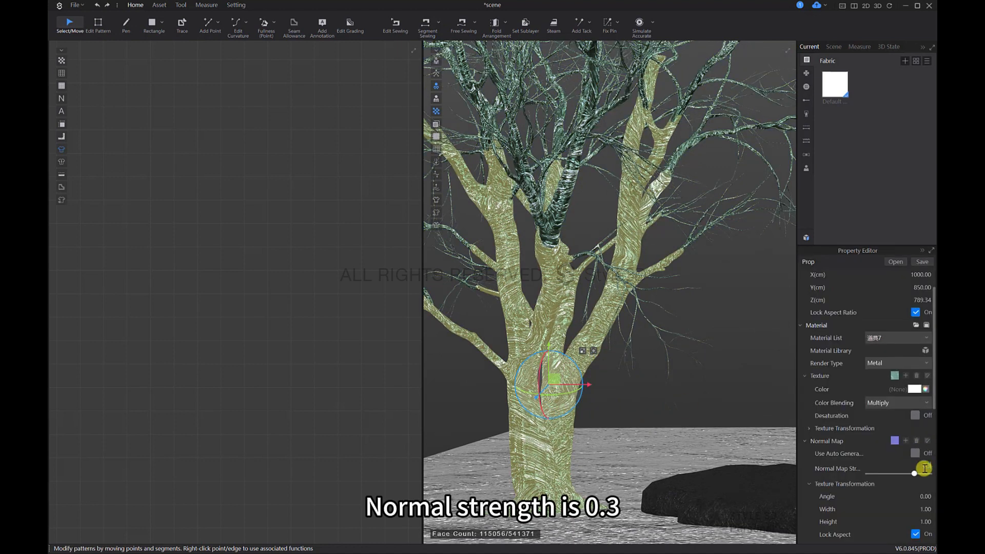
key("Return")
left_click(728, 348)
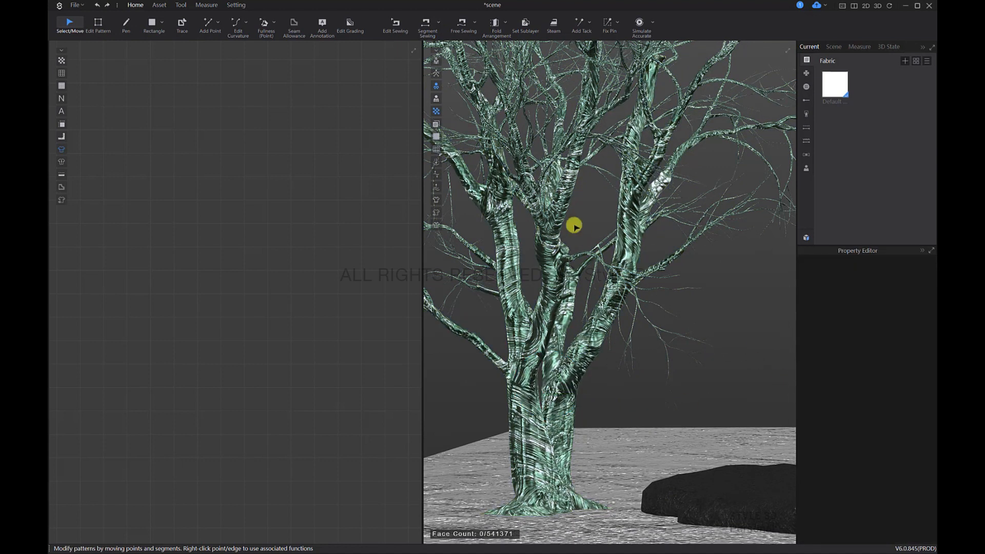
Step: Examine the metallic tree together with the water, stones and avatar from several angles
scroll(673, 305, "down", 3)
right_click_drag(673, 306, 725, 353)
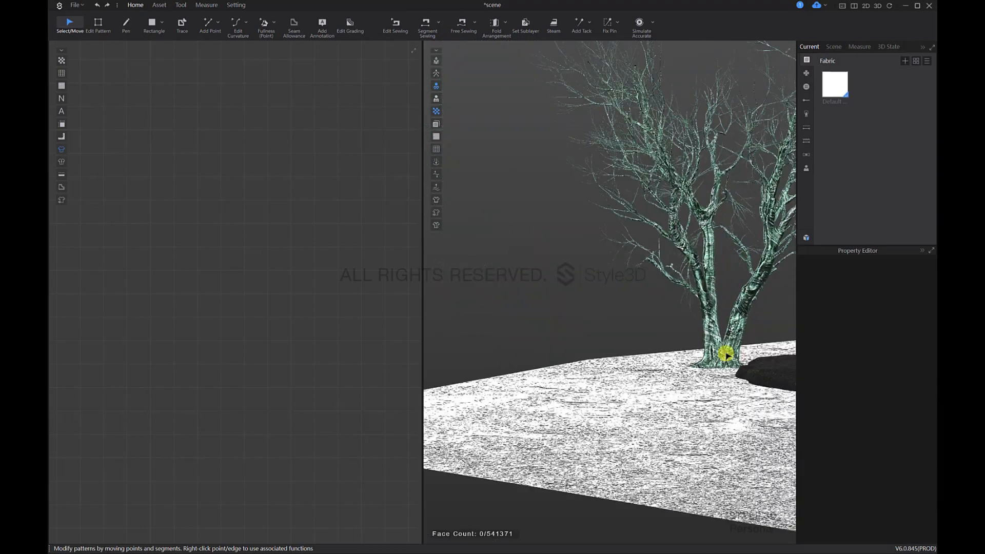
middle_click_drag(726, 353, 593, 384)
scroll(653, 358, "down", 4)
middle_click_drag(690, 354, 607, 363)
right_click_drag(607, 363, 705, 408)
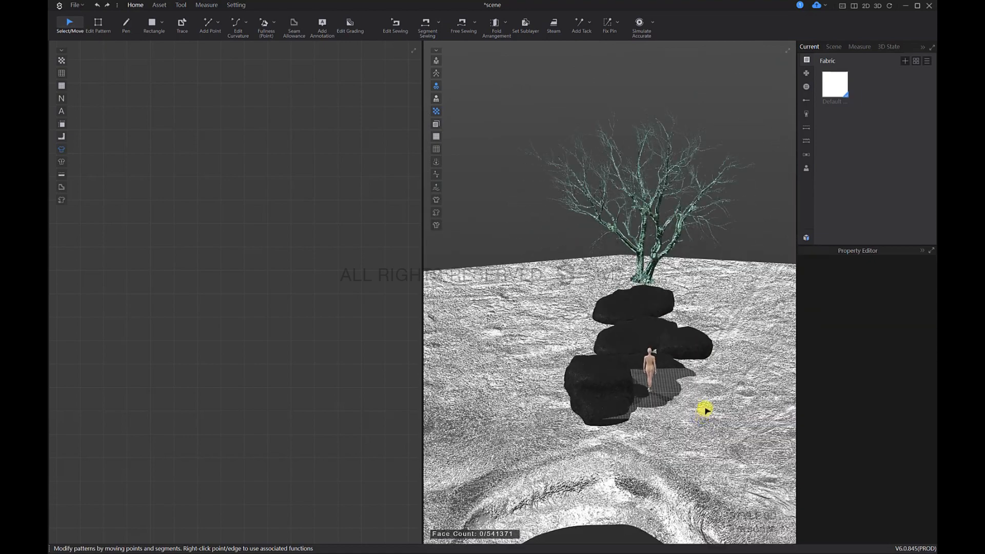
Step: Import the snow mountain OBJ from the Material package with load type Add and object type Load as Prop
left_click(81, 6)
mouse_move(136, 82)
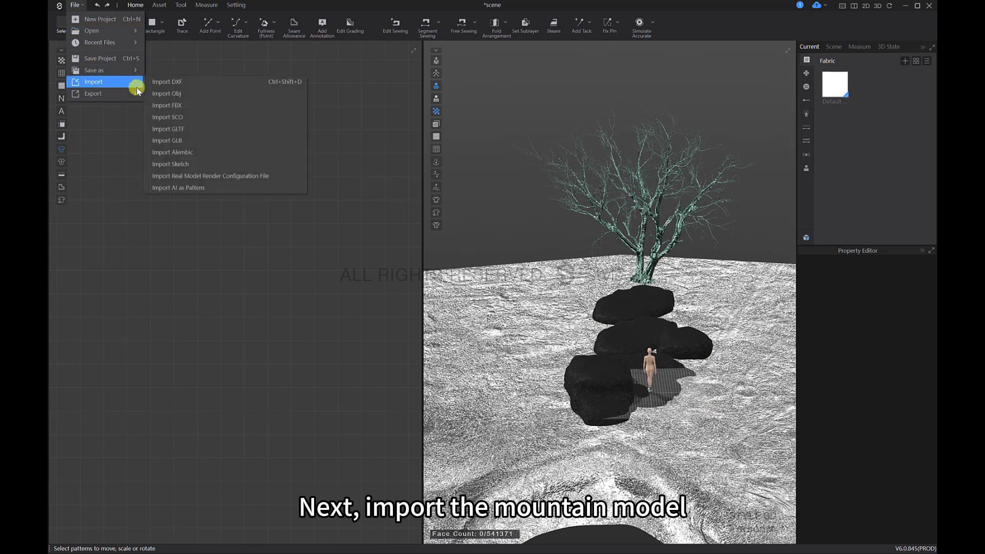
left_click(165, 91)
left_click(114, 27)
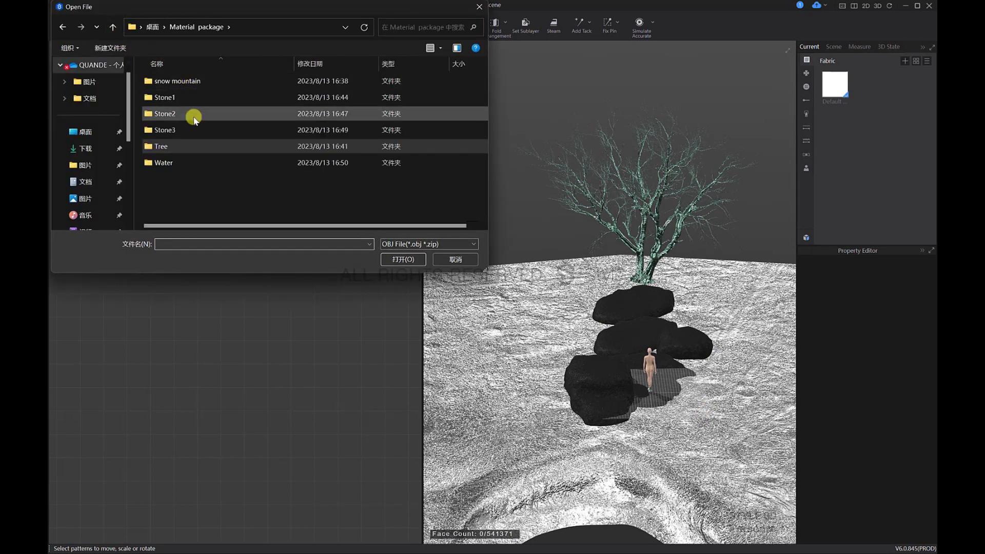
double_click(164, 81)
left_click(164, 81)
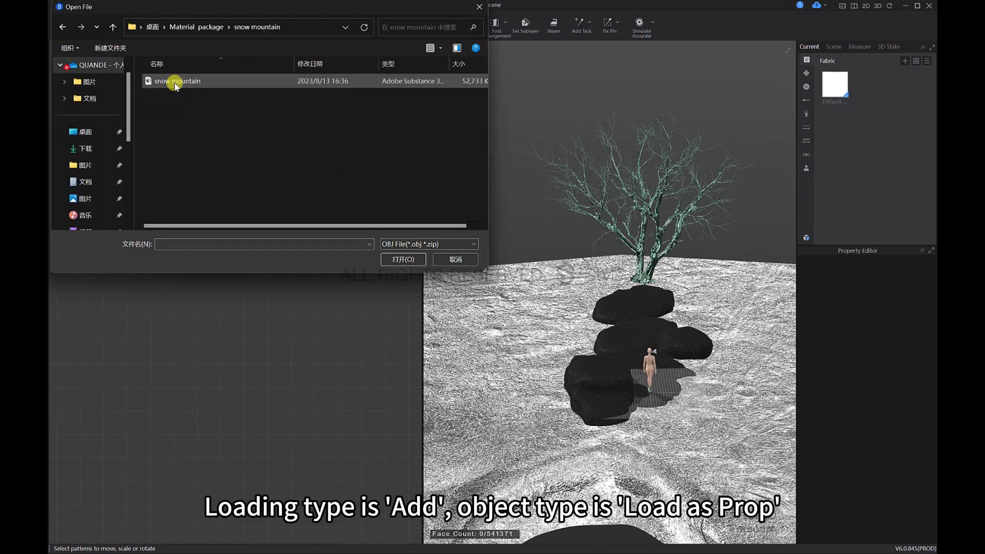
left_click(403, 258)
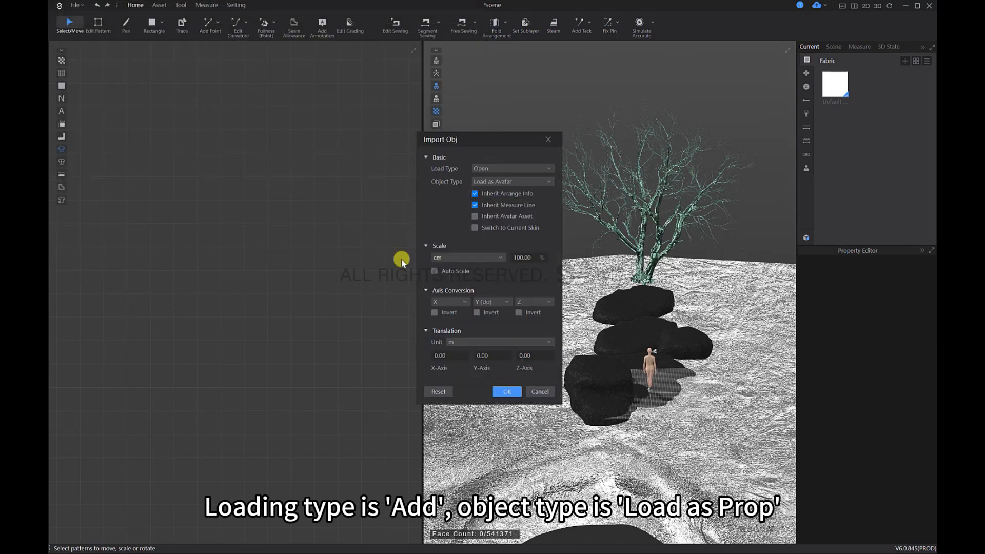
left_click(488, 184)
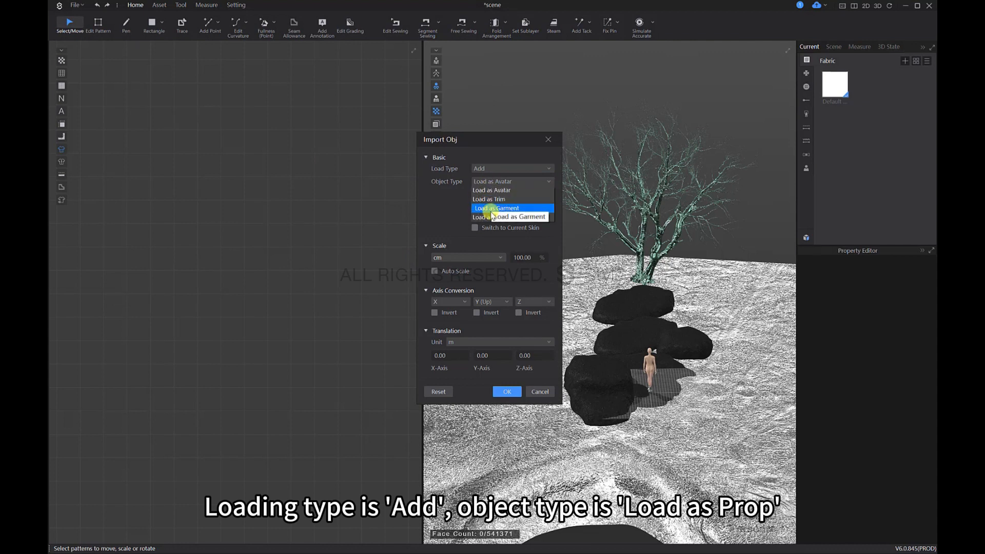
left_click(496, 230)
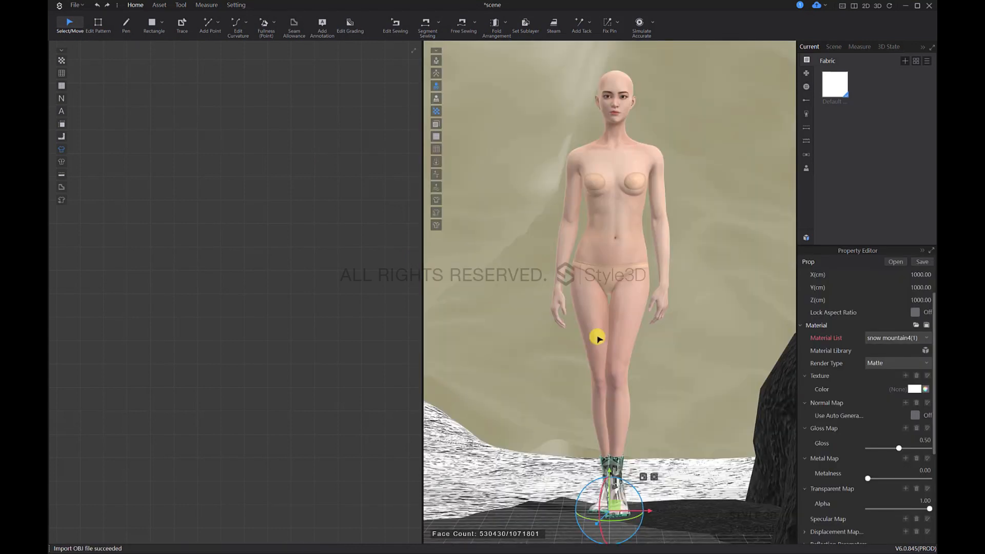
Step: Lock the snow mountain's aspect ratio and set its Y scale to 800 cm
scroll(644, 378, "down", 6)
scroll(658, 345, "down", 4)
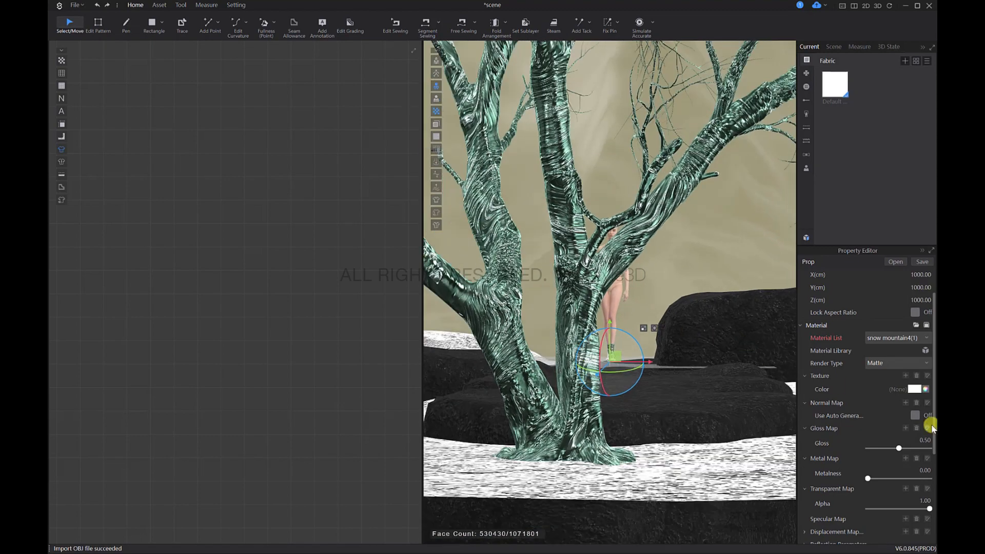
scroll(913, 415, "up", 2)
scroll(612, 301, "down", 5)
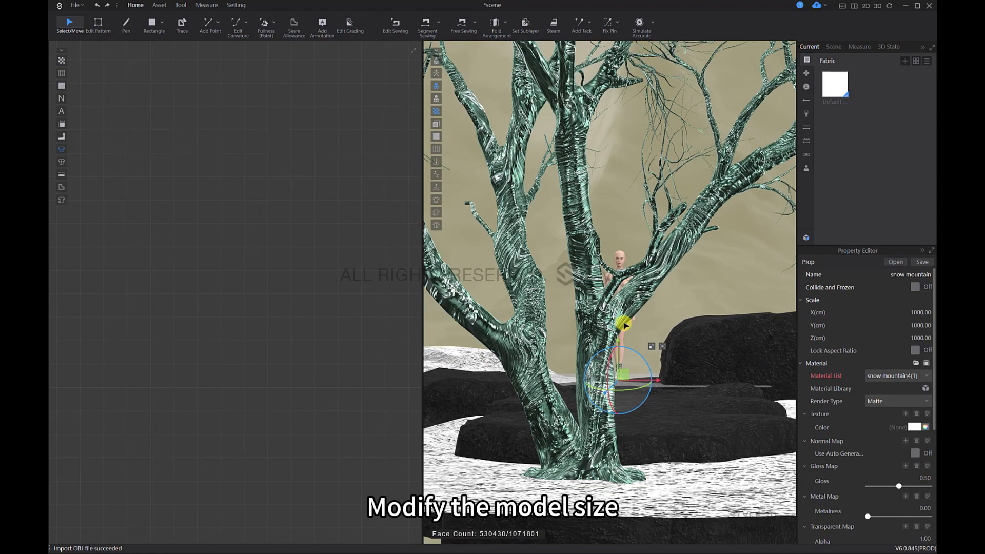
scroll(649, 301, "up", 1)
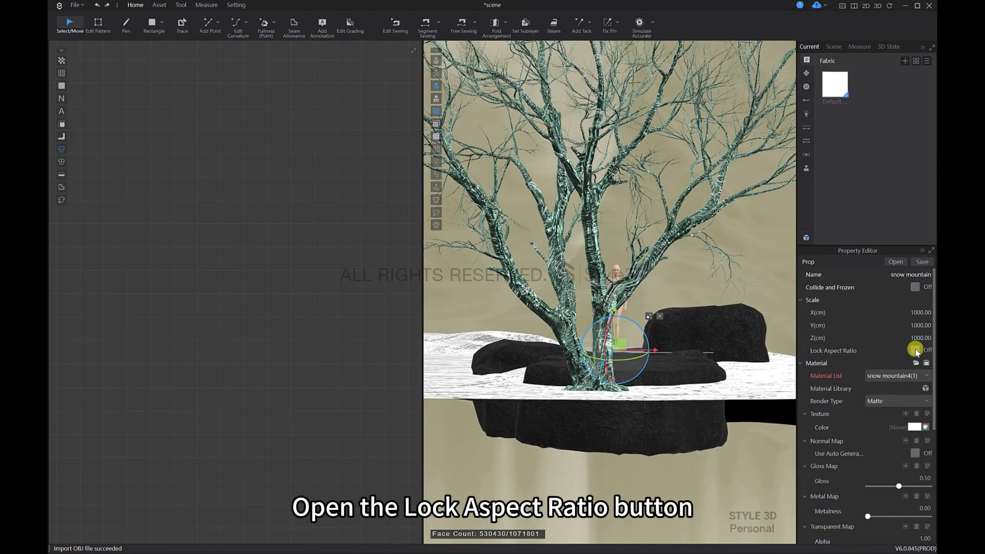
left_click(916, 350)
double_click(920, 325)
type("800")
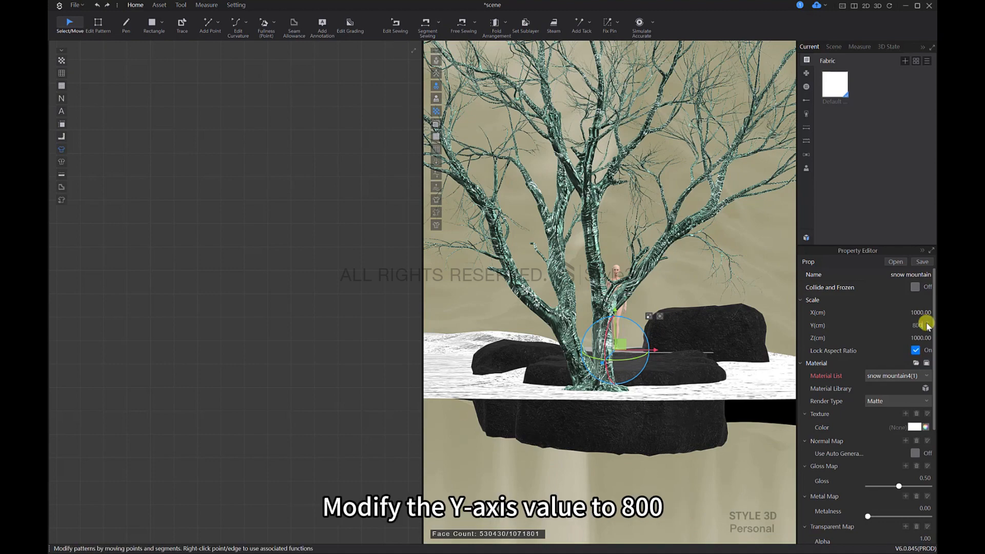
Step: Move the snow mountain back behind the avatar and the stones, working from above the scene
scroll(609, 294, "down", 6)
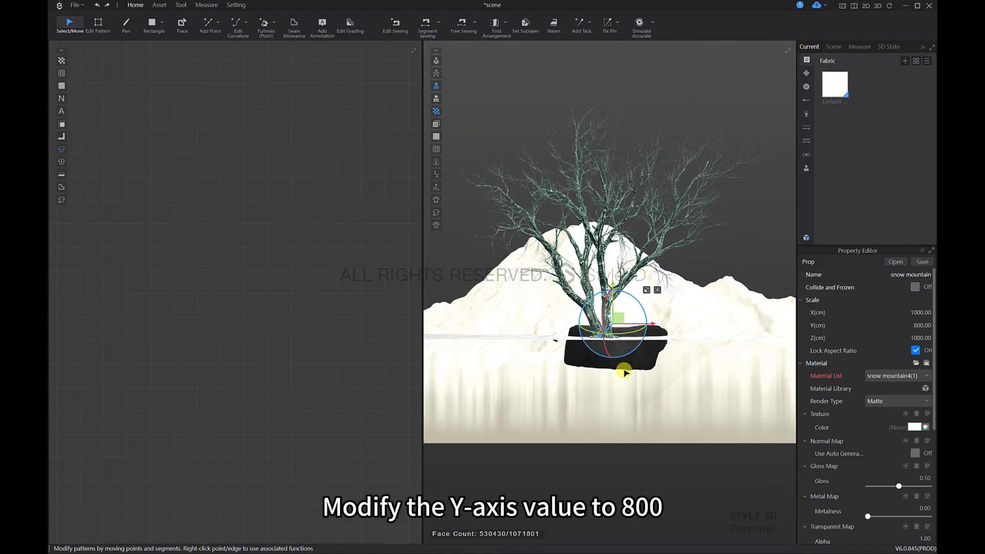
right_click_drag(576, 406, 600, 369)
middle_click_drag(600, 359, 675, 404)
right_click_drag(675, 404, 690, 366)
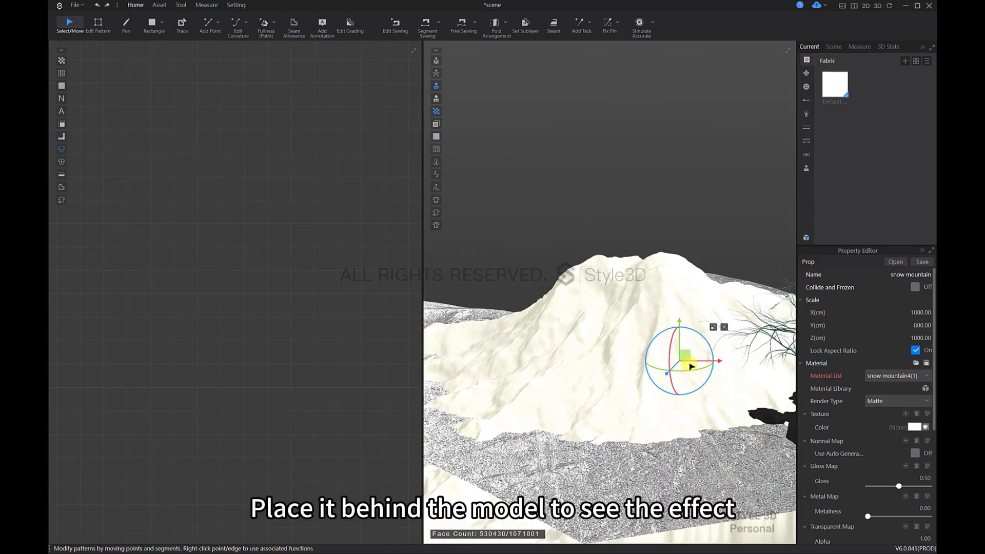
scroll(690, 366, "up", 5)
left_click_drag(620, 150, 620, 138)
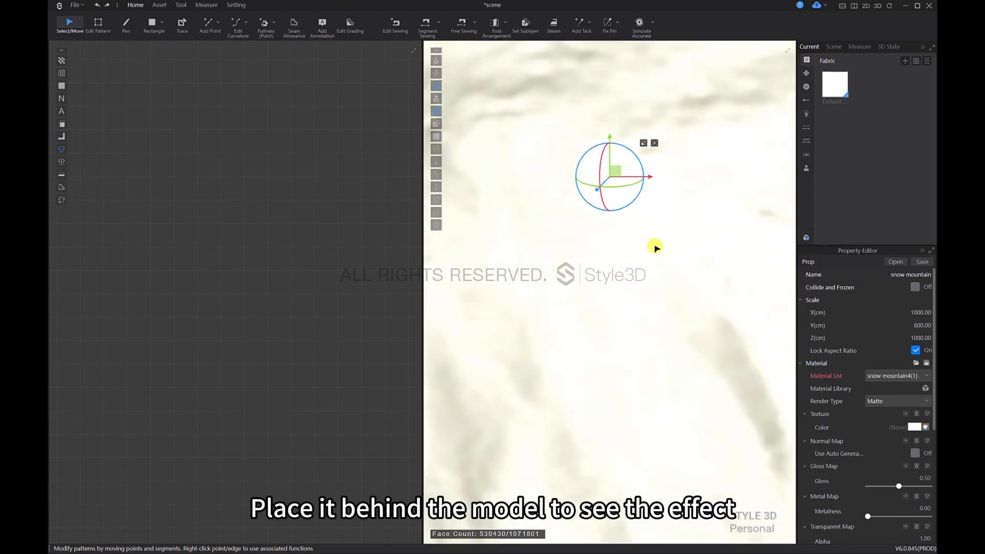
scroll(654, 247, "down", 5)
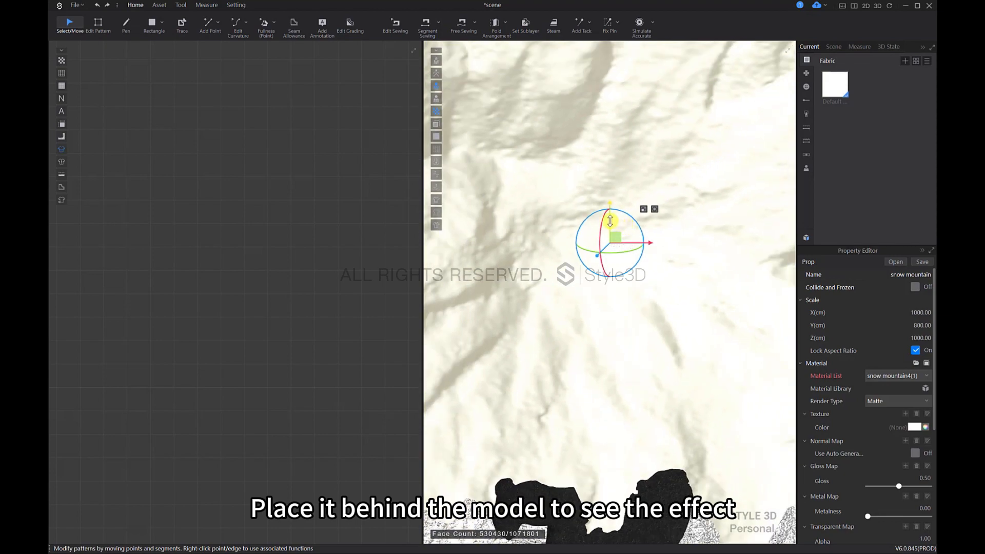
left_click_drag(612, 187, 634, 78)
middle_click_drag(638, 208, 640, 288)
scroll(624, 237, "down", 8)
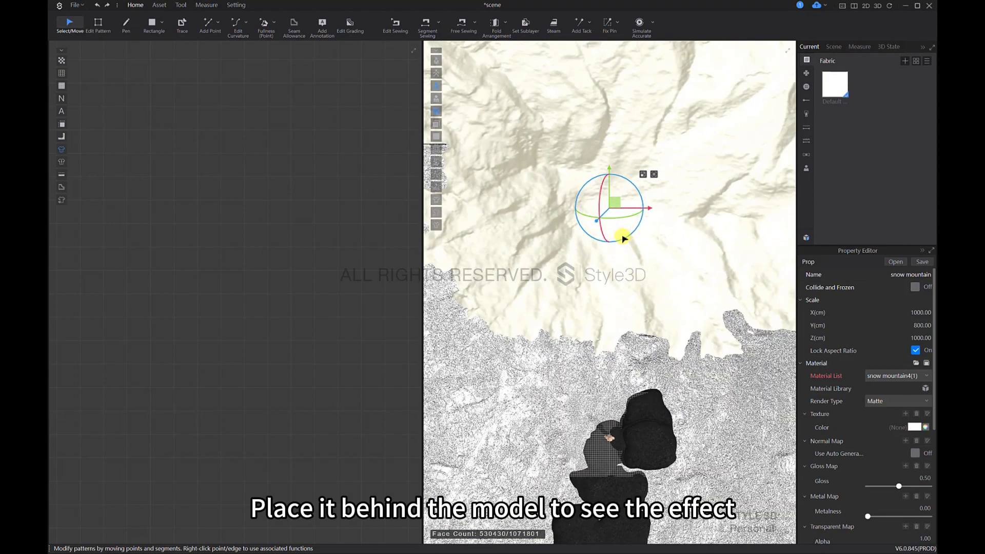
Step: Adjust the snow mountain's sideways position behind the avatar, checking it from the front
scroll(659, 305, "up", 8)
left_click_drag(642, 244, 660, 65)
right_click_drag(644, 236, 654, 188)
scroll(655, 189, "down", 5)
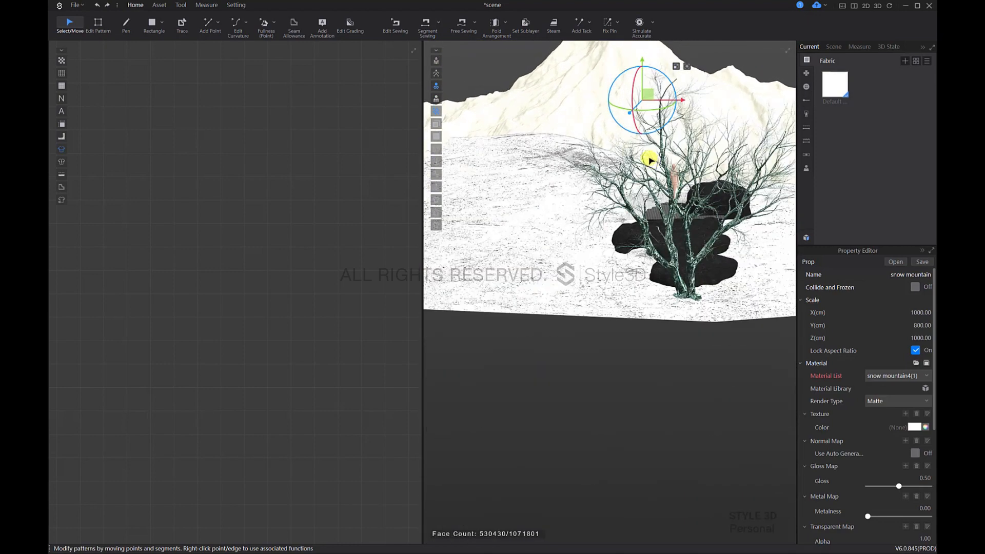
key("2")
scroll(659, 272, "down", 4)
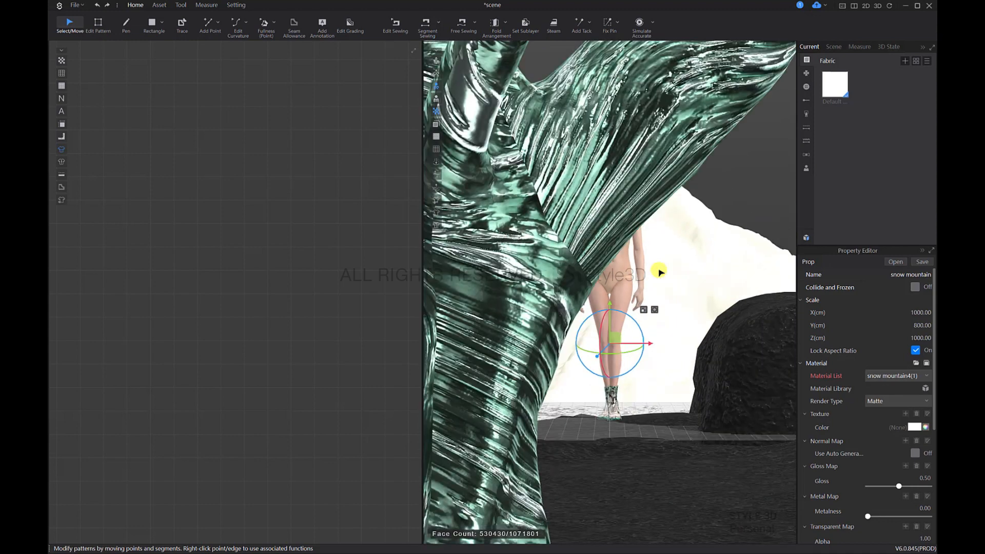
scroll(659, 272, "up", 2)
mouse_move(639, 350)
left_mouse_down()
mouse_move(796, 356)
mouse_move(605, 328)
mouse_move(648, 338)
left_mouse_up()
middle_click_drag(589, 365, 640, 350)
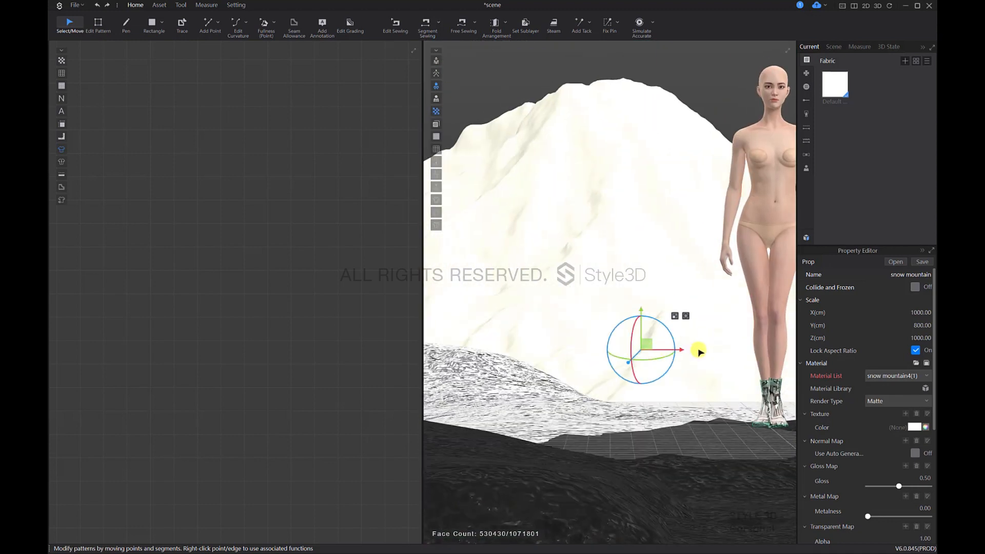
scroll(670, 339, "down", 3)
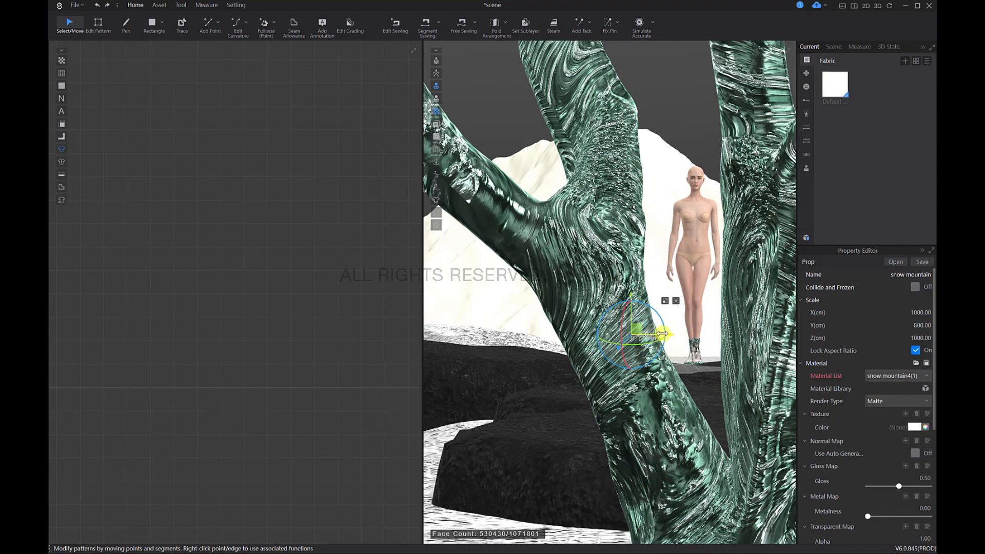
scroll(670, 342, "down", 3)
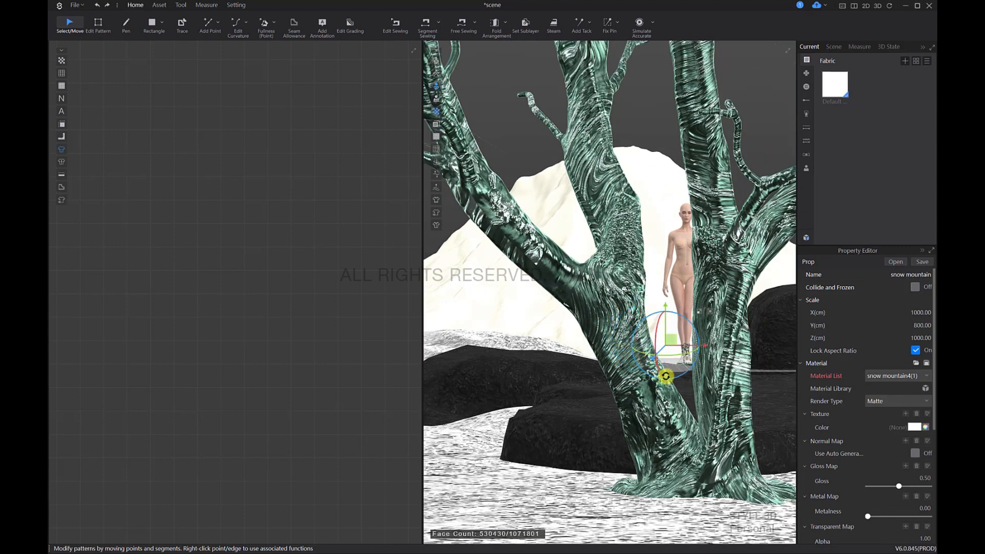
Step: Move the snow mountain from behind the avatar across the stones toward the tree side, working from above
key("5")
scroll(656, 359, "down", 8)
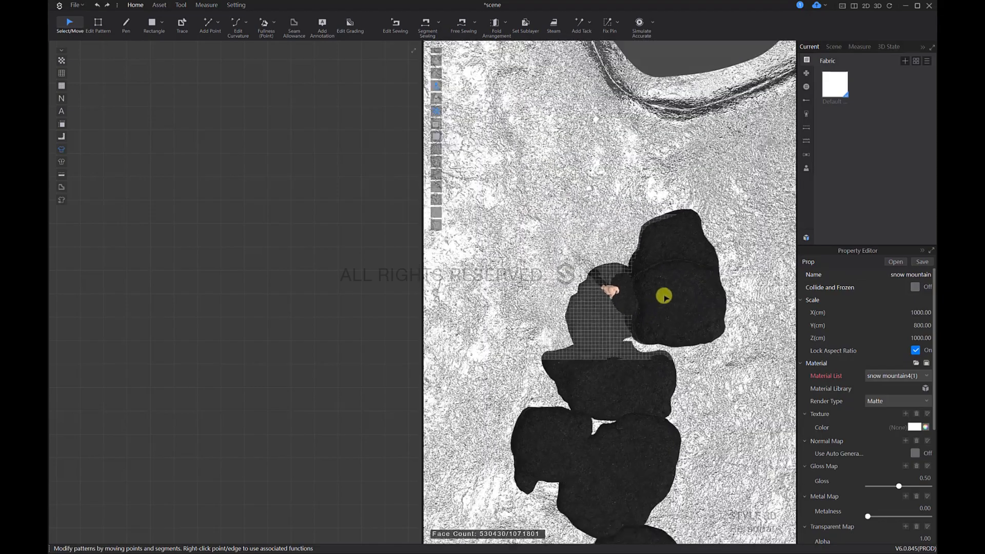
scroll(664, 296, "down", 10)
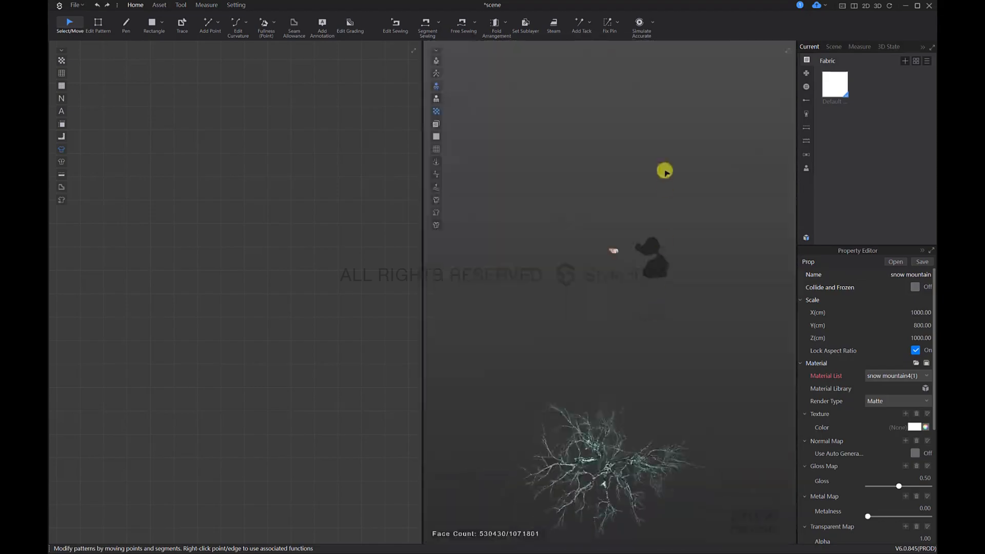
scroll(639, 369, "up", 10)
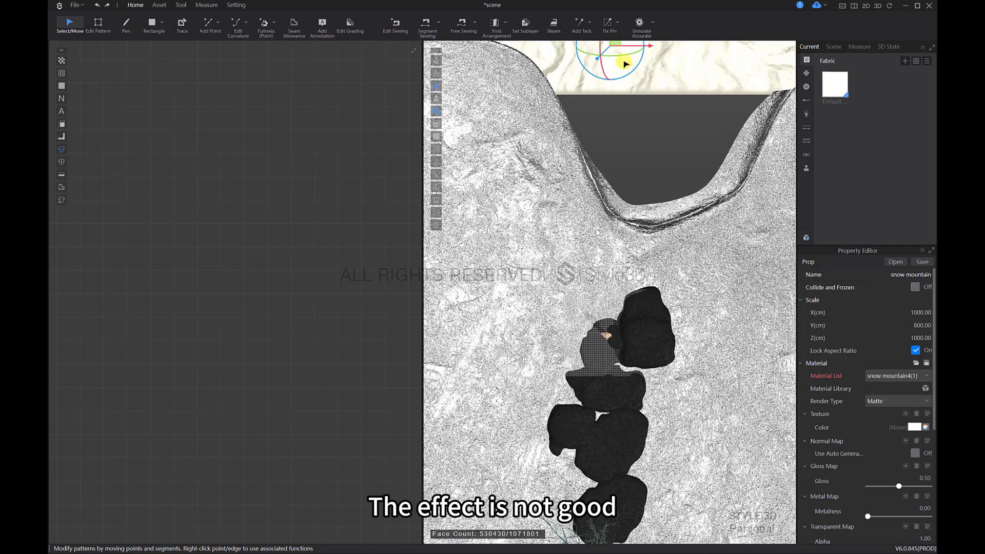
left_click_drag(625, 63, 627, 447)
middle_click_drag(652, 313, 644, 215)
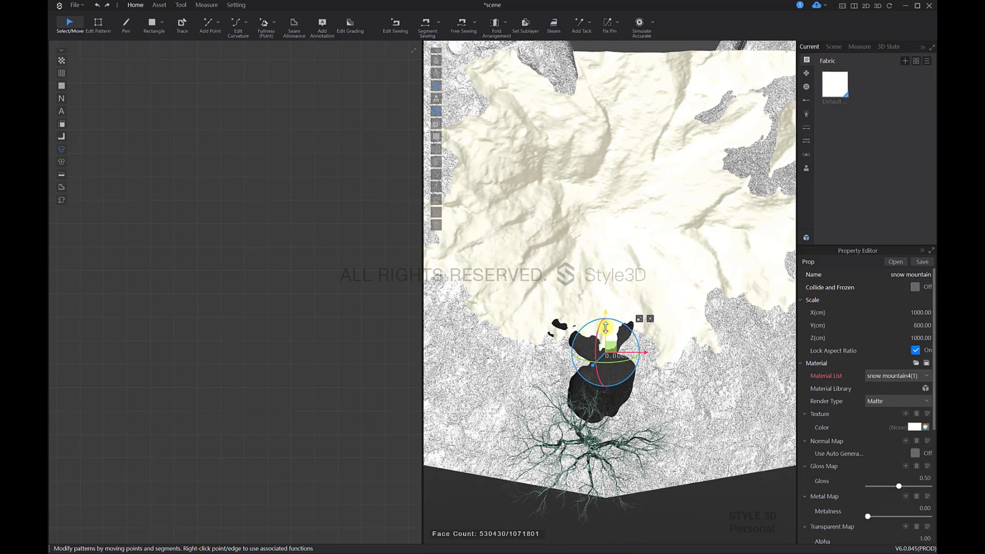
left_click_drag(605, 327, 617, 464)
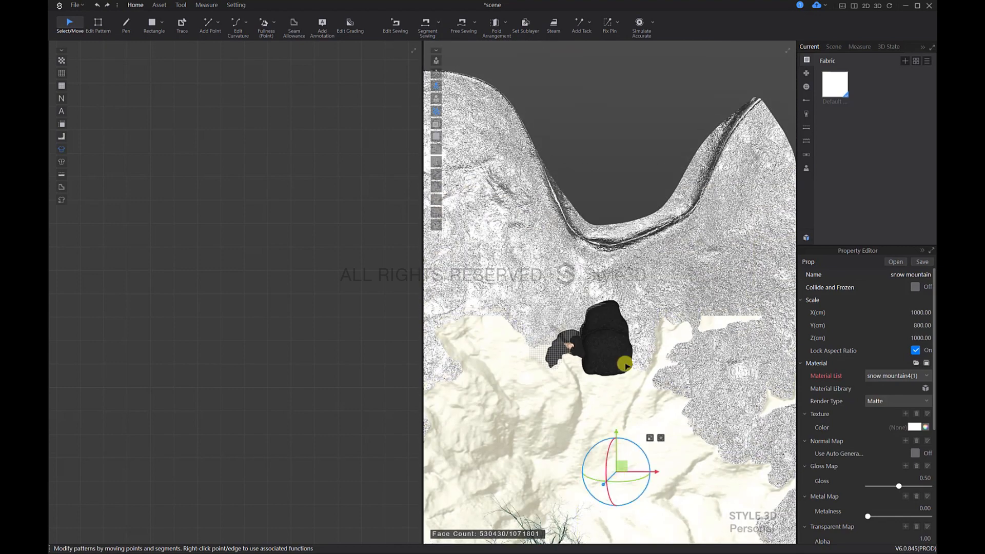
Step: Shift the snow mountain farther out so that it sits beyond the tree
middle_click_drag(624, 364, 623, 291)
left_click_drag(631, 292, 630, 503)
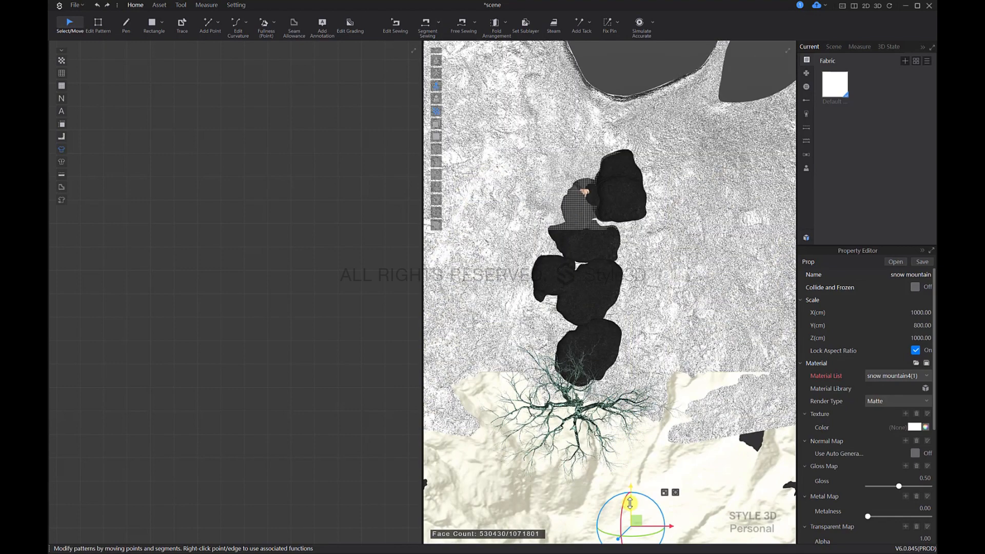
middle_click_drag(637, 394, 655, 349)
left_click_drag(661, 351, 650, 411)
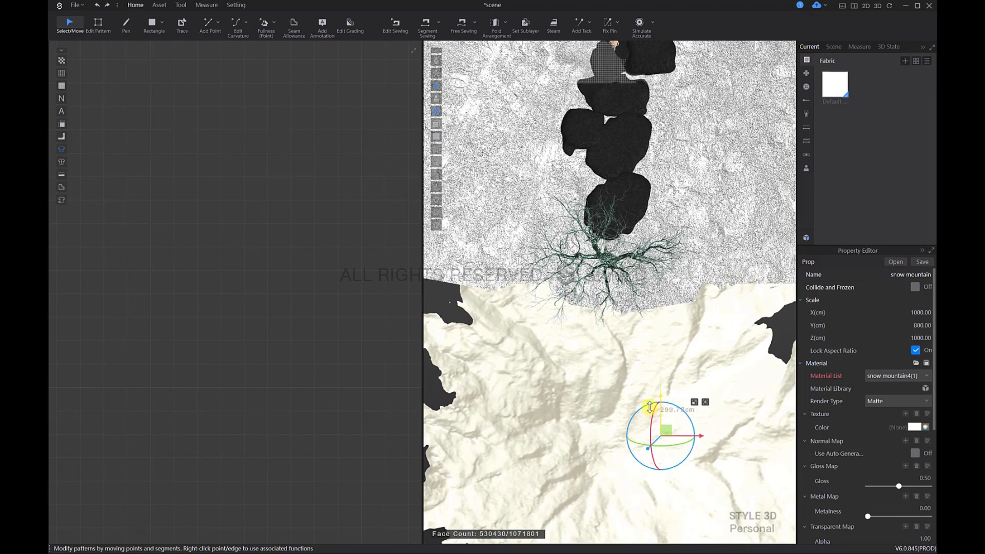
right_click_drag(581, 401, 629, 373)
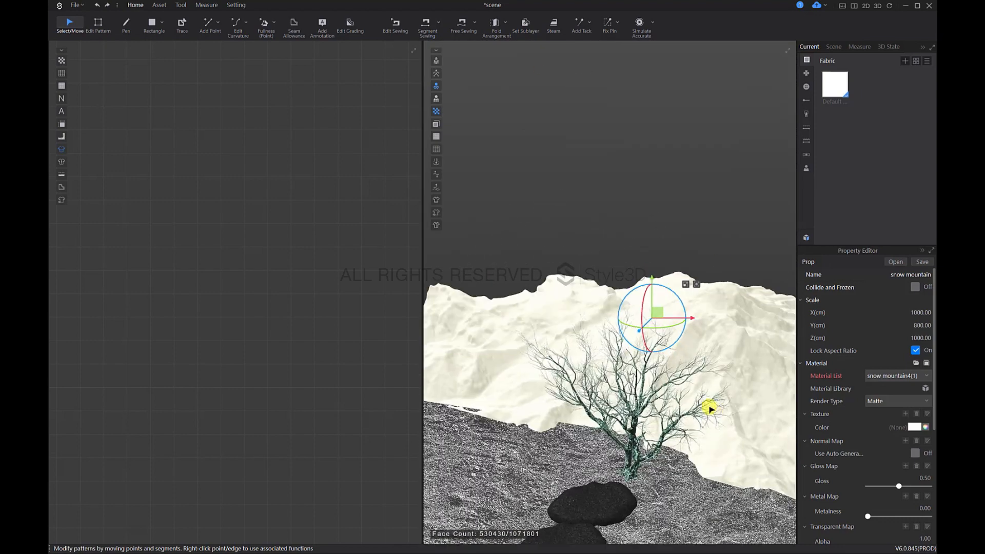
Step: View the scene from behind the avatar and shift the snow mountain sideways so its peak sits off-centre behind the tree
key("8")
scroll(718, 308, "down", 5)
scroll(718, 308, "up", 1)
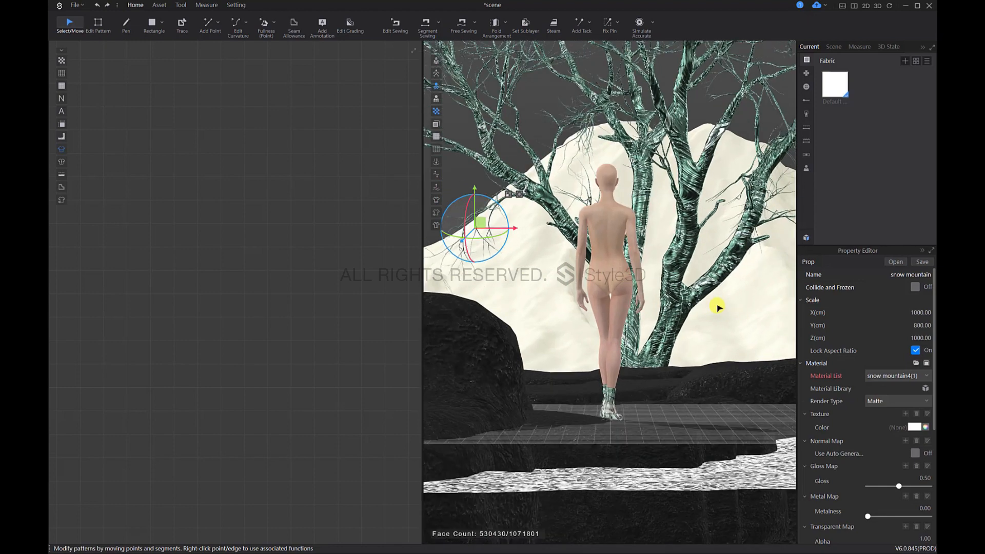
scroll(715, 323, "up", 1)
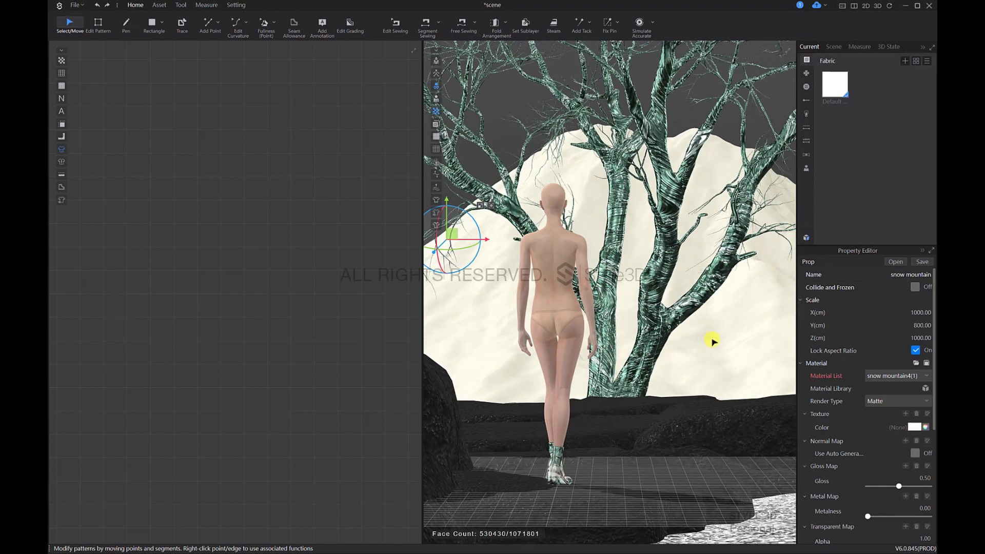
scroll(713, 341, "down", 10)
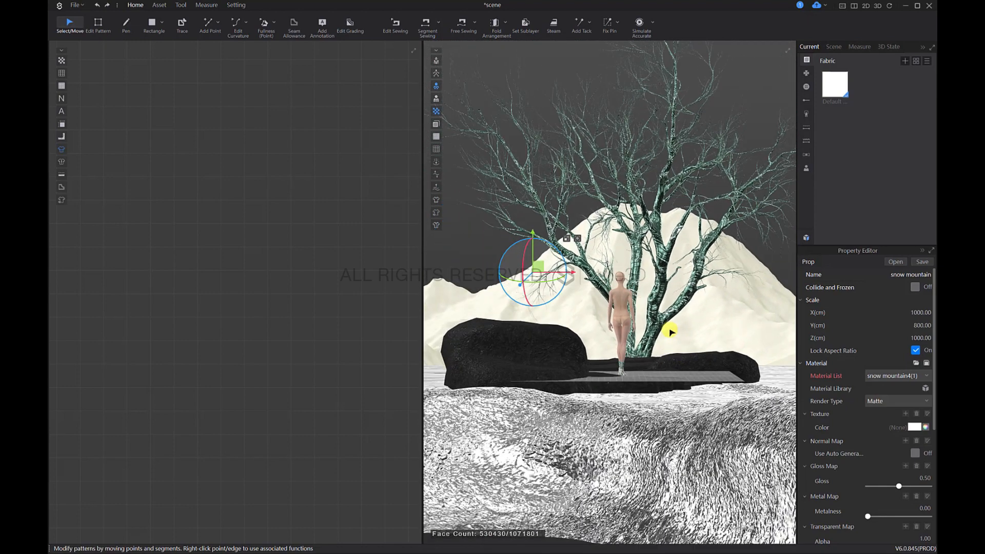
left_click_drag(553, 272, 619, 293)
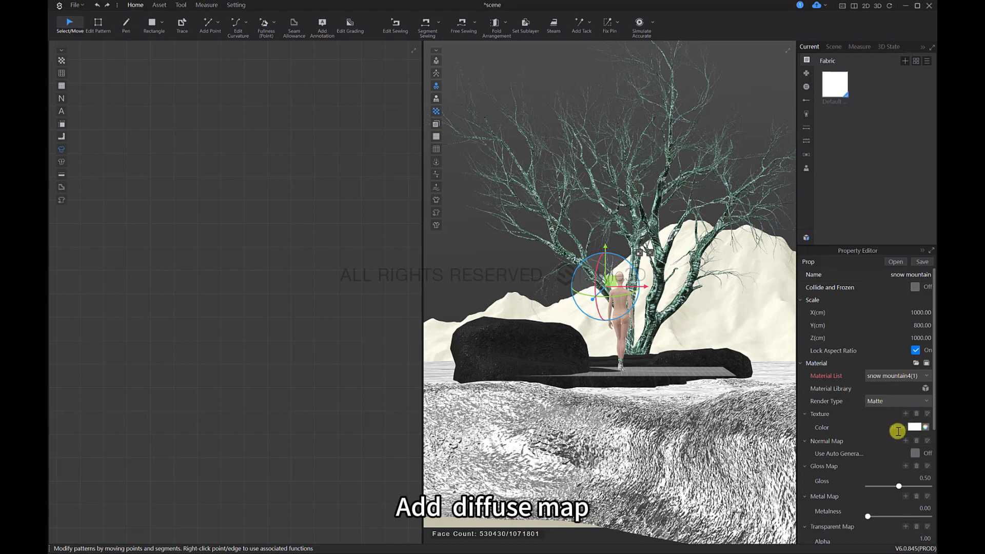
Step: Load the Texture image from the snow mountain folder as the mountain's texture map
left_click(906, 414)
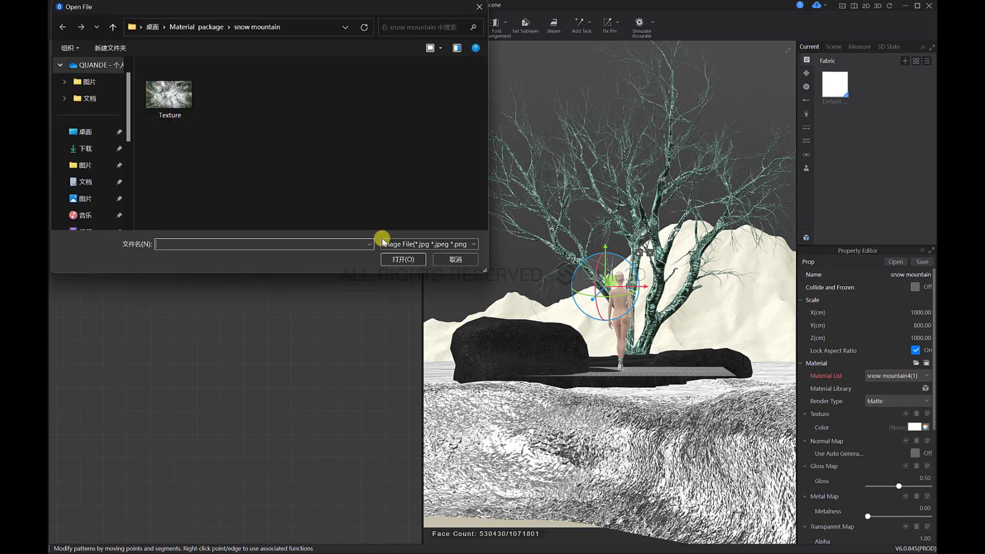
left_click(169, 89)
left_click(403, 259)
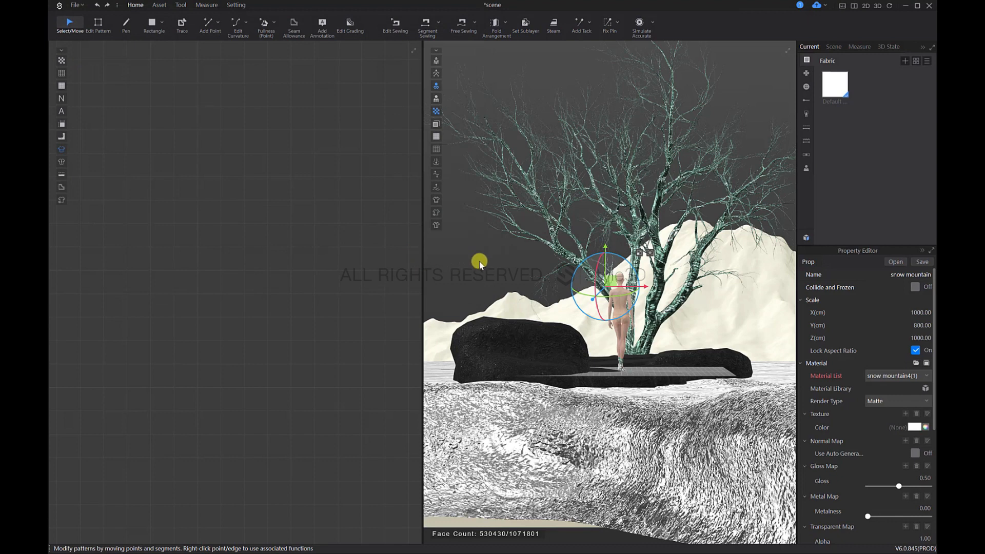
left_click(741, 129)
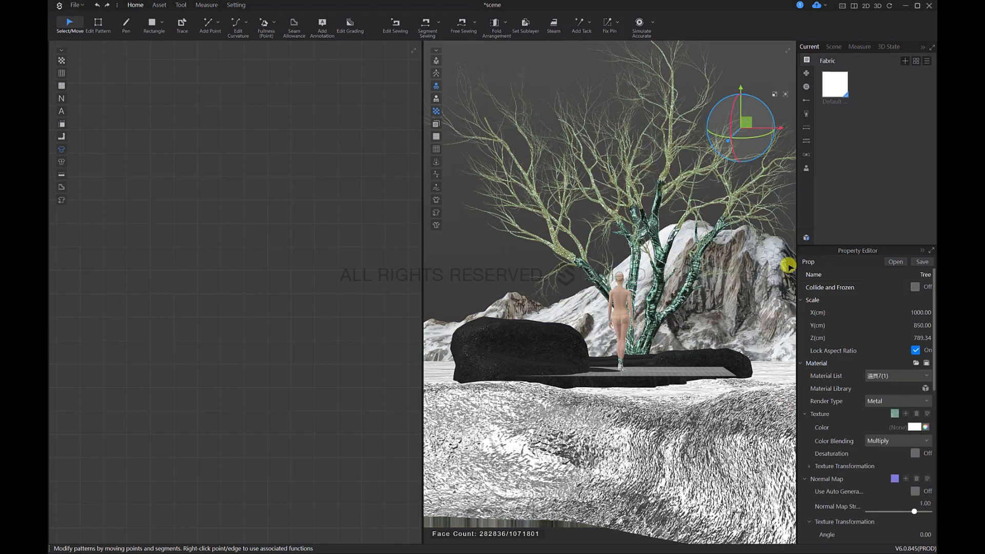
Step: Set the snow mountain's texture color blending to Recolor
left_click(747, 313)
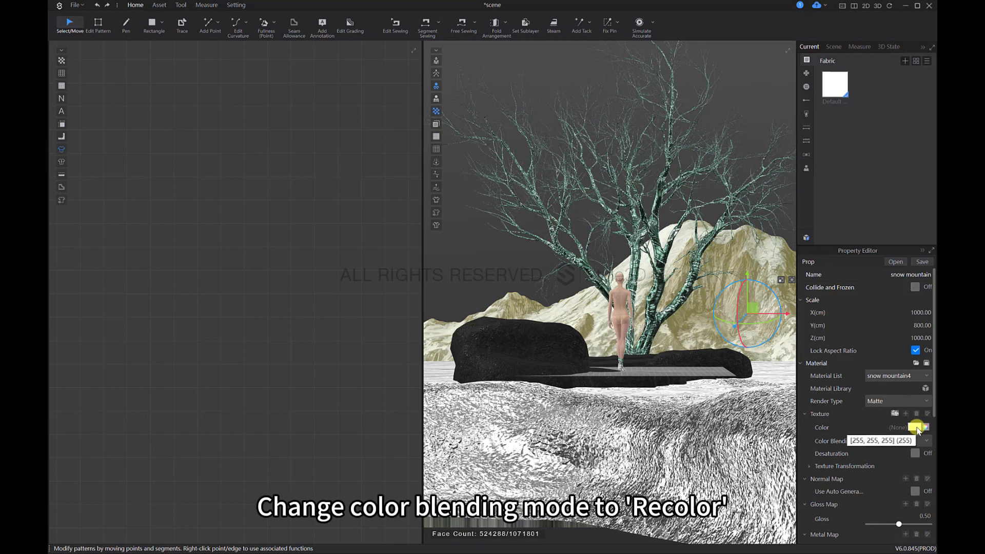
left_click(887, 442)
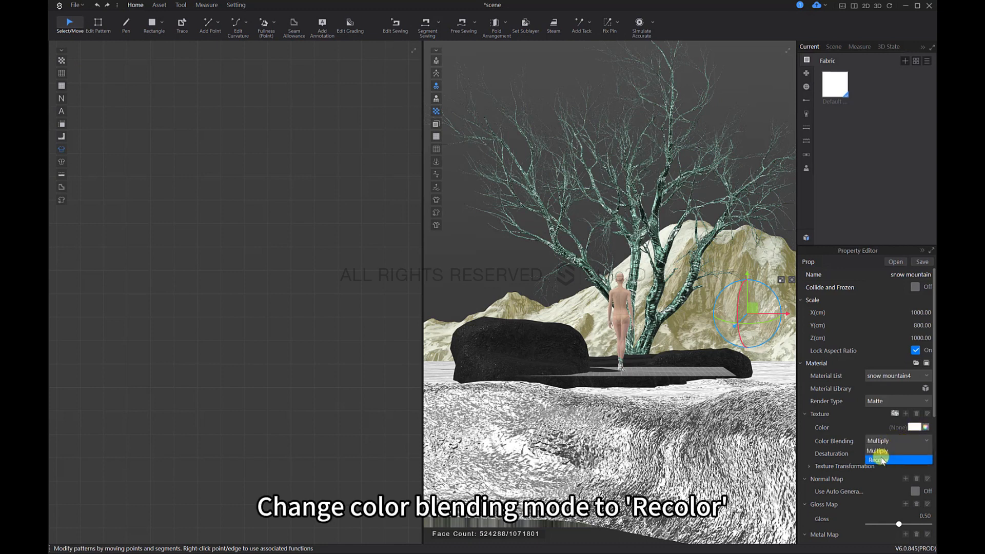
left_click(880, 458)
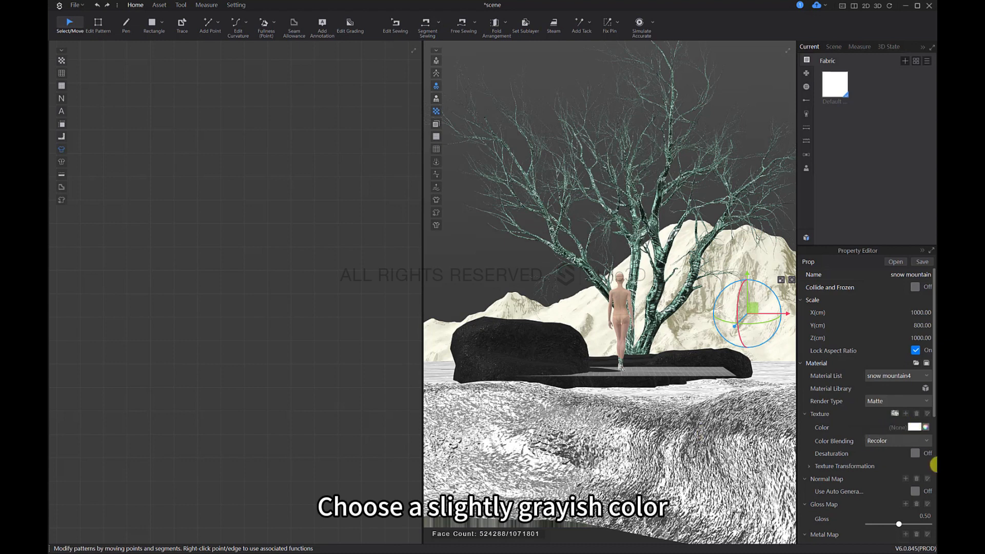
Step: Set the snow mountain's texture color to the gray ADADAD
left_click(921, 428)
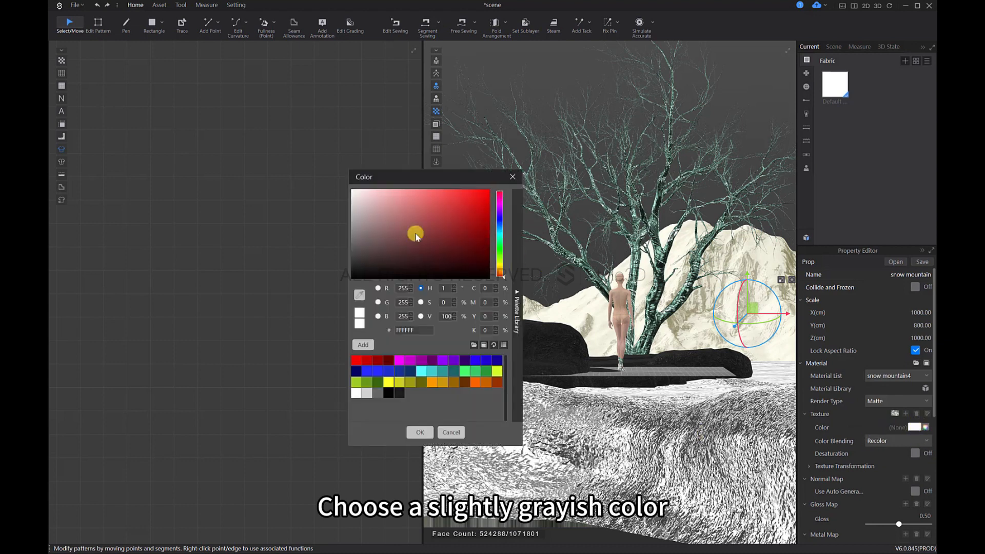
left_click(348, 212)
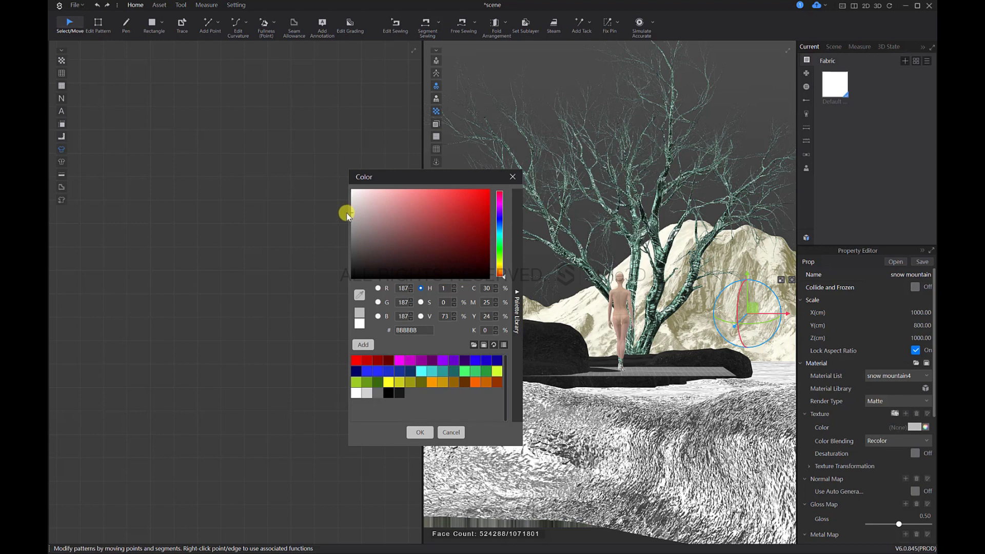
left_click(346, 214)
left_click(342, 218)
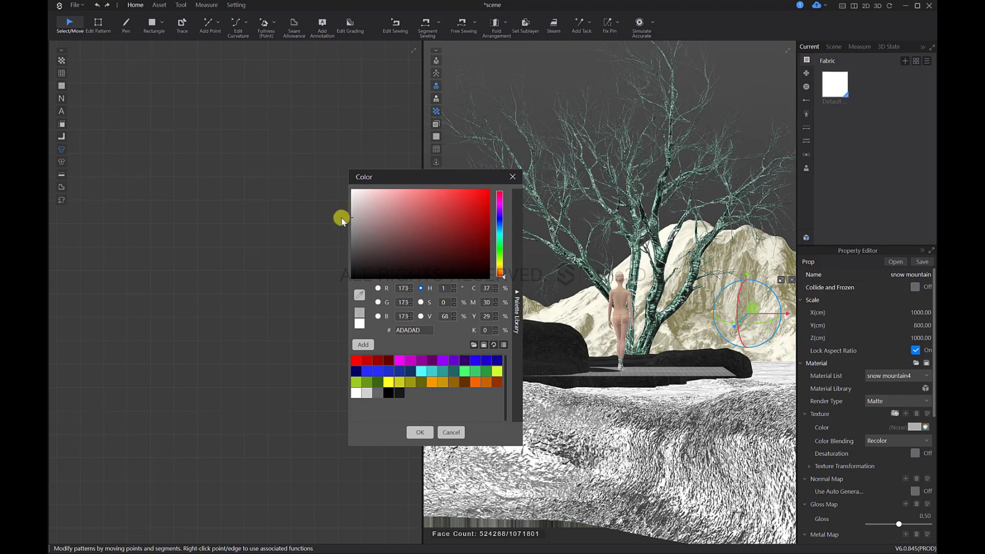
left_click(419, 432)
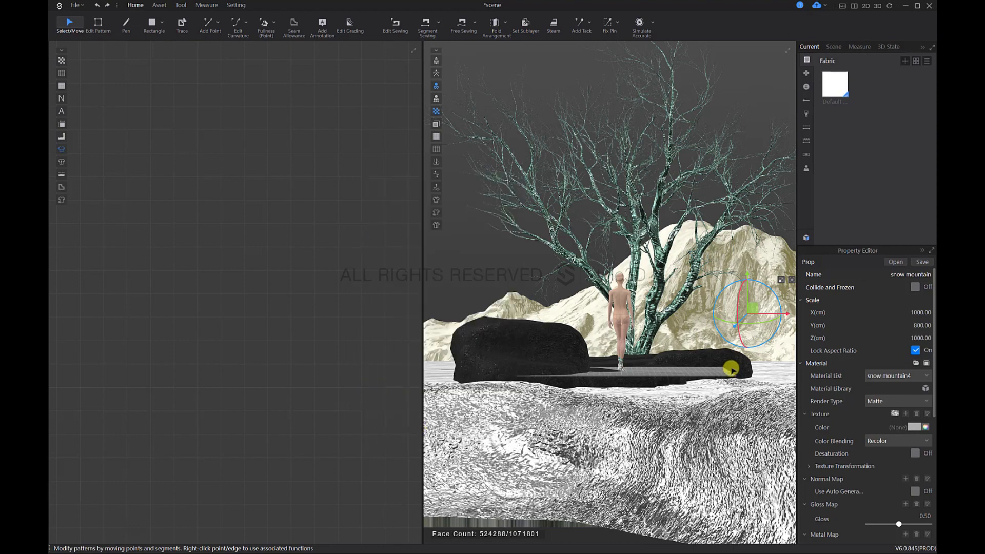
Step: Copy the textured snow mountain and place the duplicate in the scene
middle_click_drag(668, 398, 645, 363)
scroll(644, 362, "down", 3)
left_click(635, 475)
right_click_drag(706, 320, 695, 286)
left_click(714, 195)
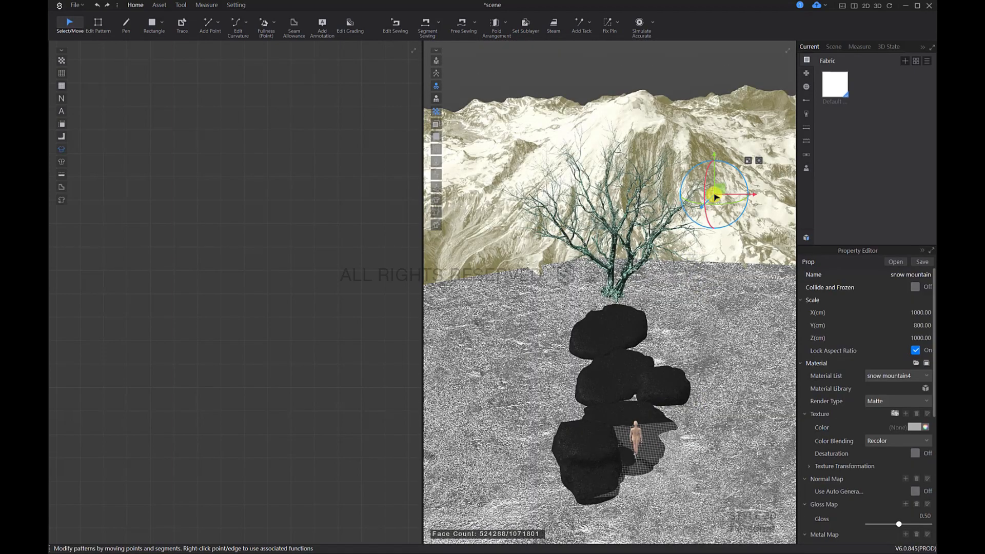
scroll(697, 280, "down", 4)
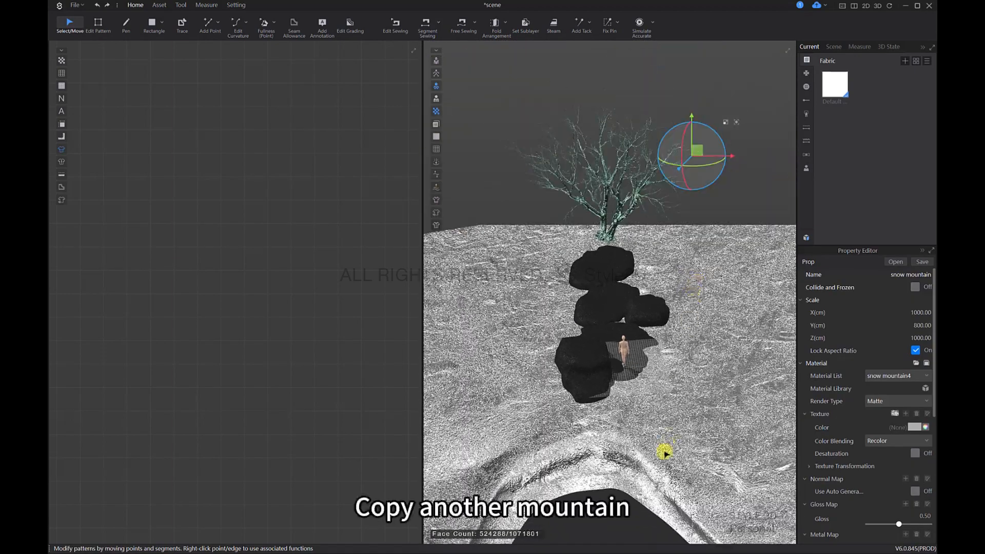
key("ctrl+c")
key("ctrl+v")
right_click_drag(663, 453, 651, 280)
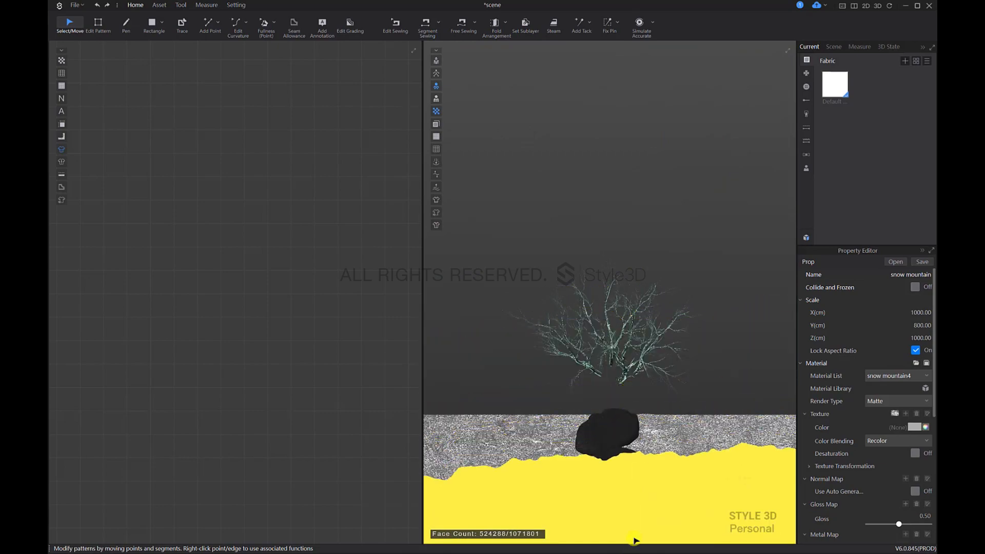
left_click(648, 467)
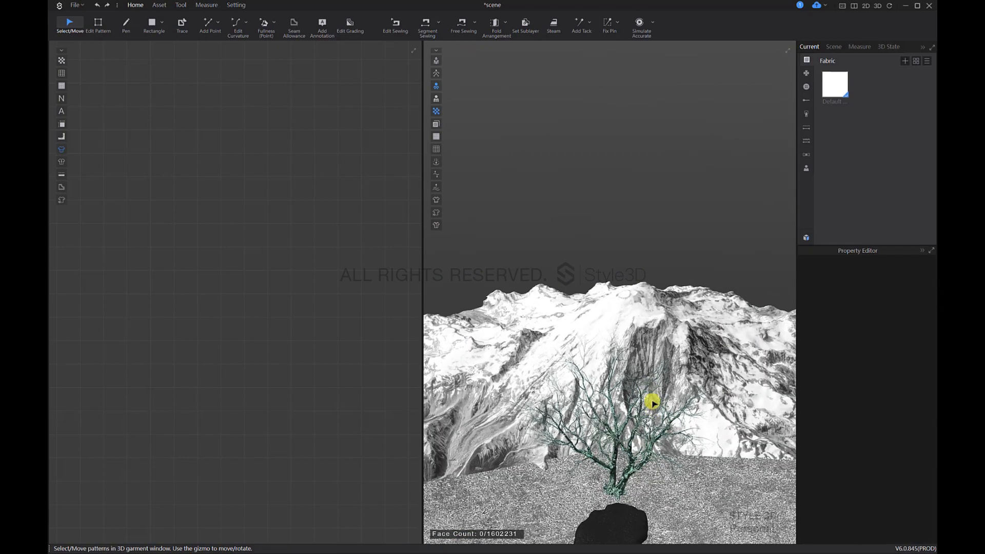
Step: From the front, select the snow mountain beyond the tree and place one more copy of it above the scene
key("2")
scroll(653, 422, "down", 7)
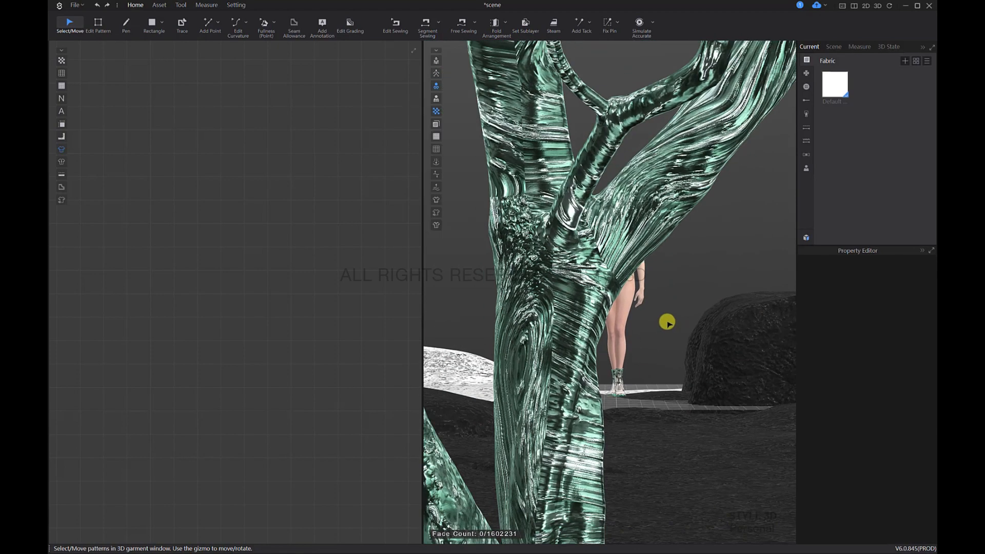
scroll(667, 321, "down", 8)
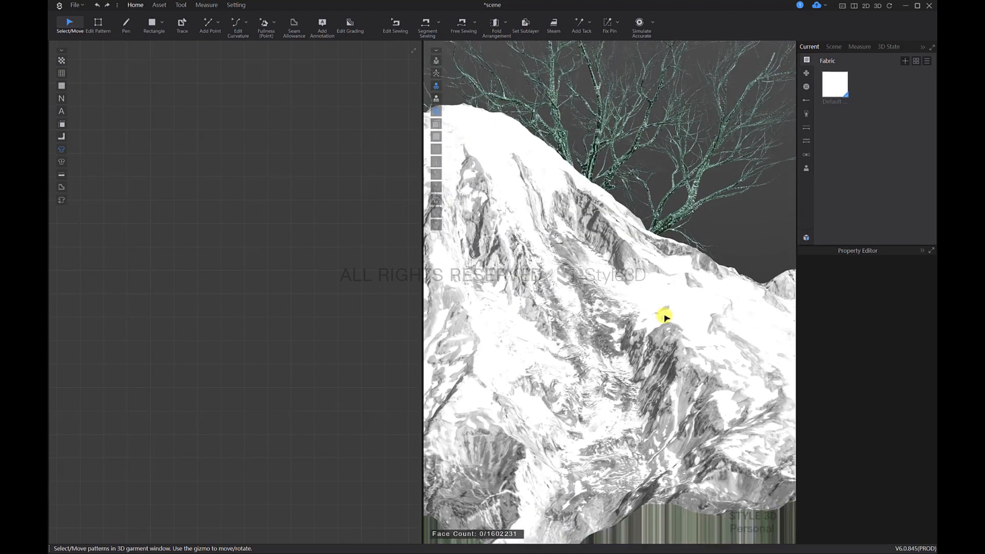
scroll(664, 318, "down", 8)
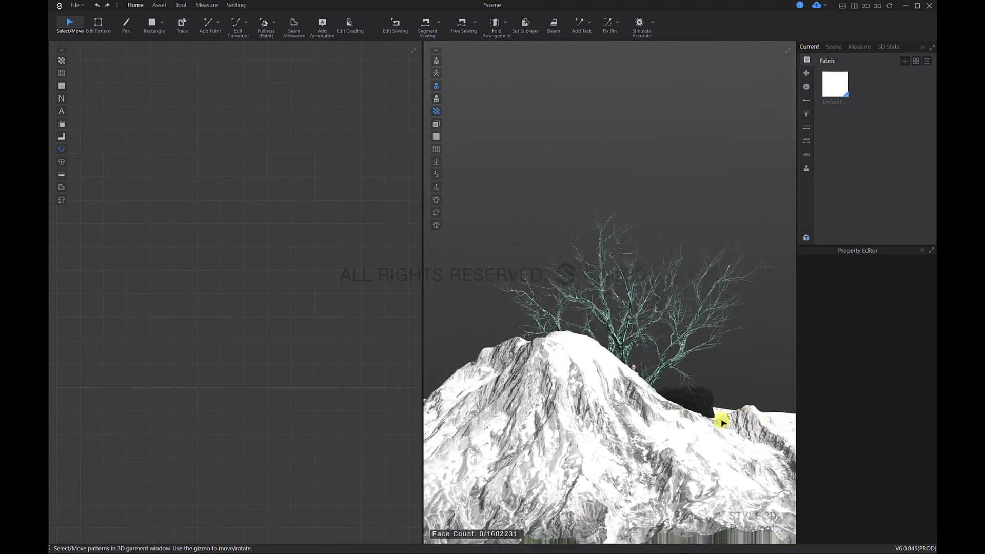
left_click(631, 451)
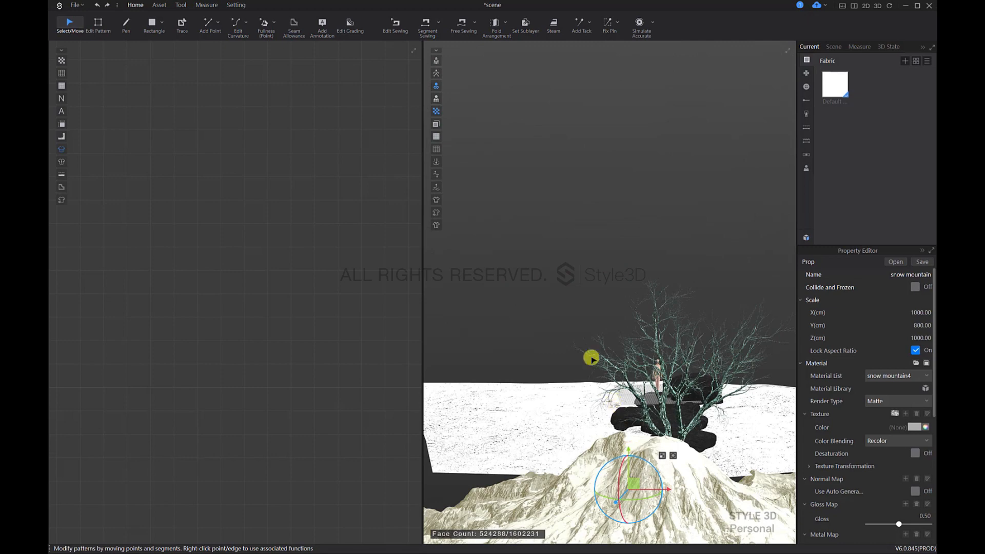
left_click(645, 357)
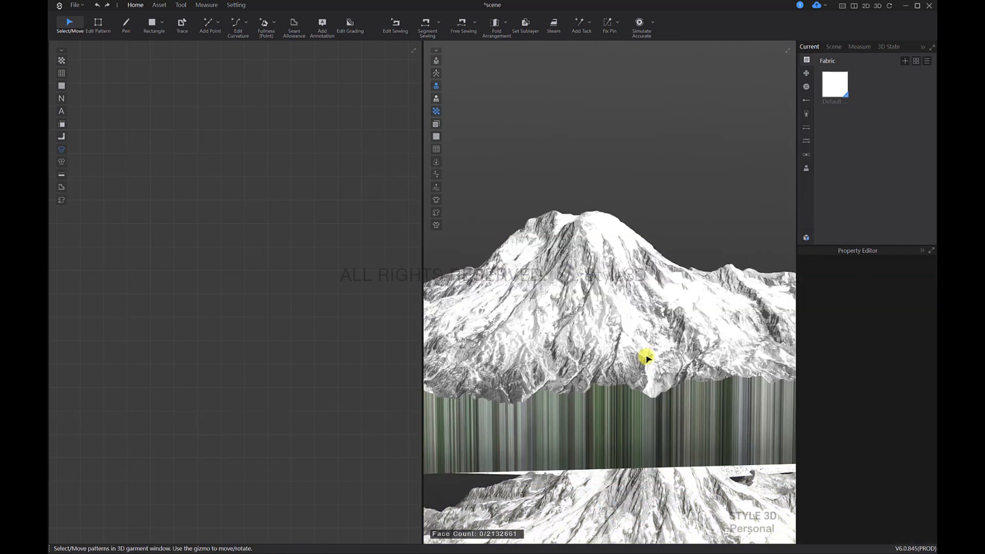
Step: Select the new snow mountain copy above the scene and lower it toward ground level
left_click(634, 344)
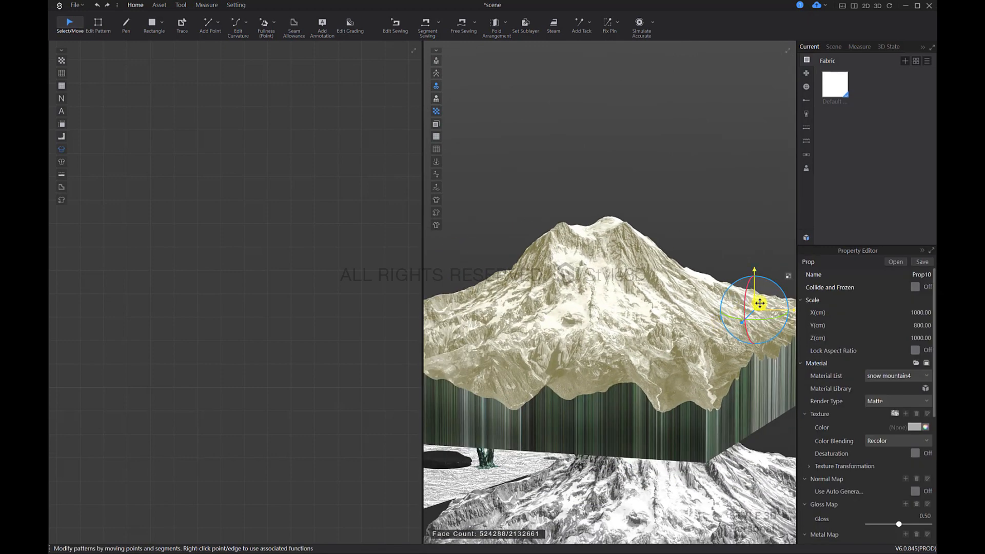
left_click_drag(760, 303, 612, 457)
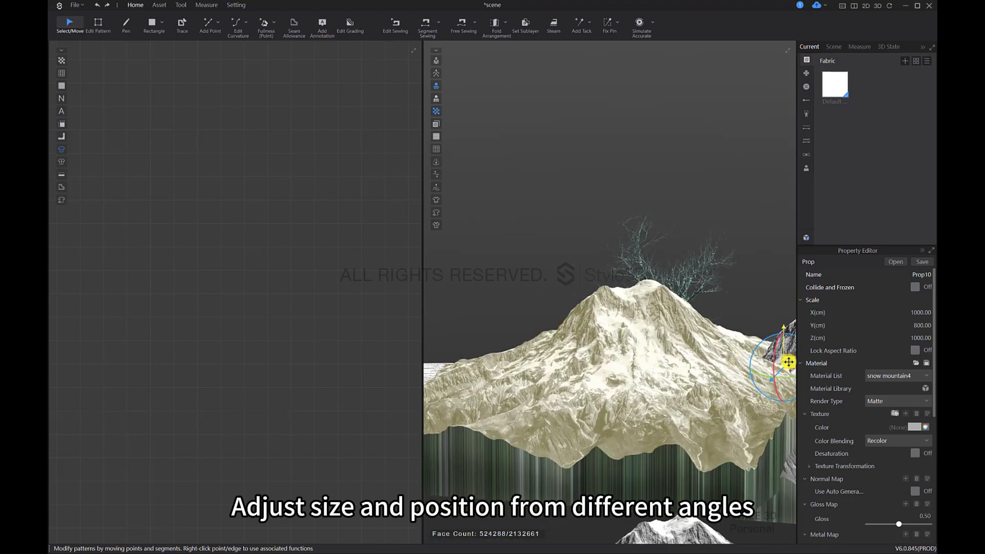
right_click_drag(640, 359, 576, 382)
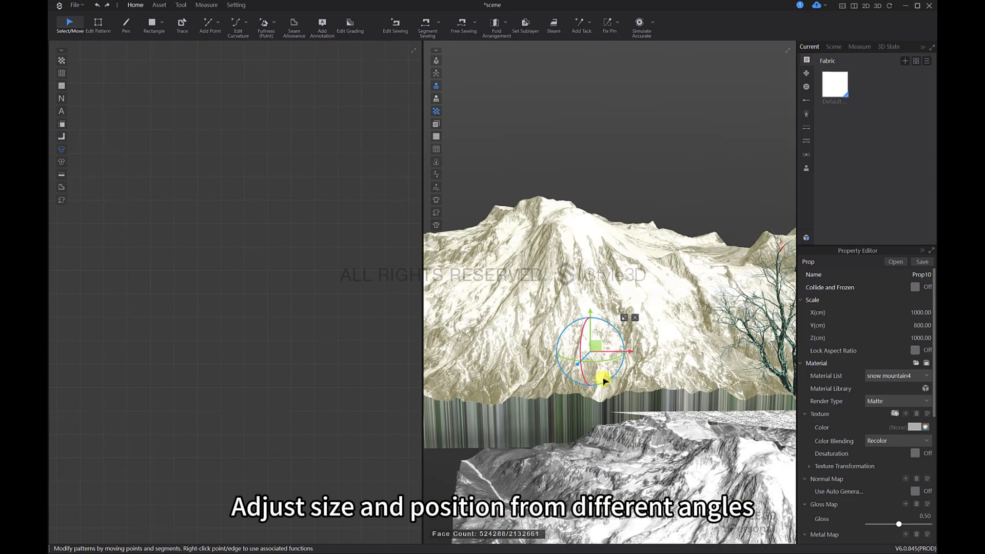
Step: From a top view, shift the mountain copy back across the scene, away from the dark stones
key("5")
scroll(651, 351, "down", 6)
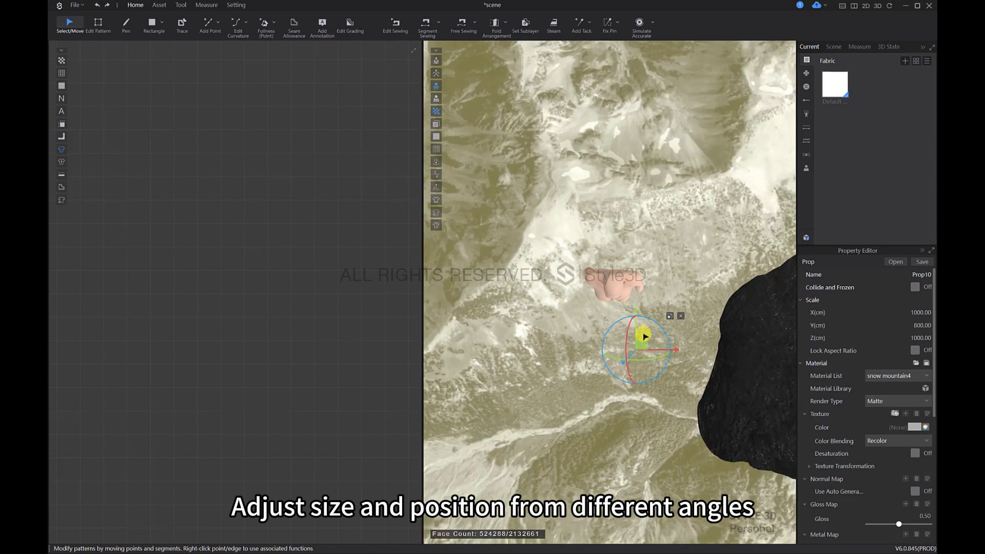
left_click_drag(641, 343, 666, 130)
middle_click_drag(665, 130, 656, 268)
scroll(656, 267, "down", 5)
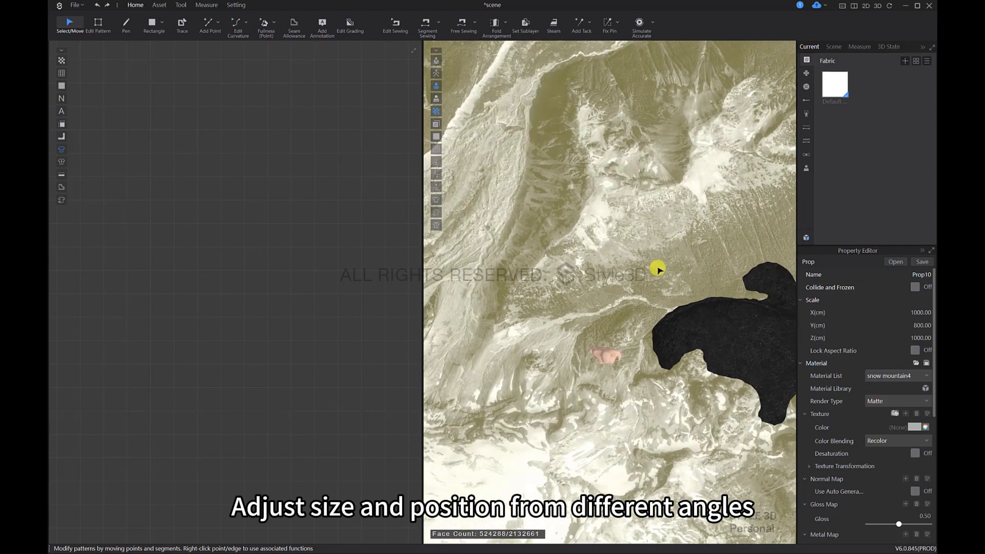
scroll(656, 268, "down", 5)
right_click_drag(624, 191, 747, 31)
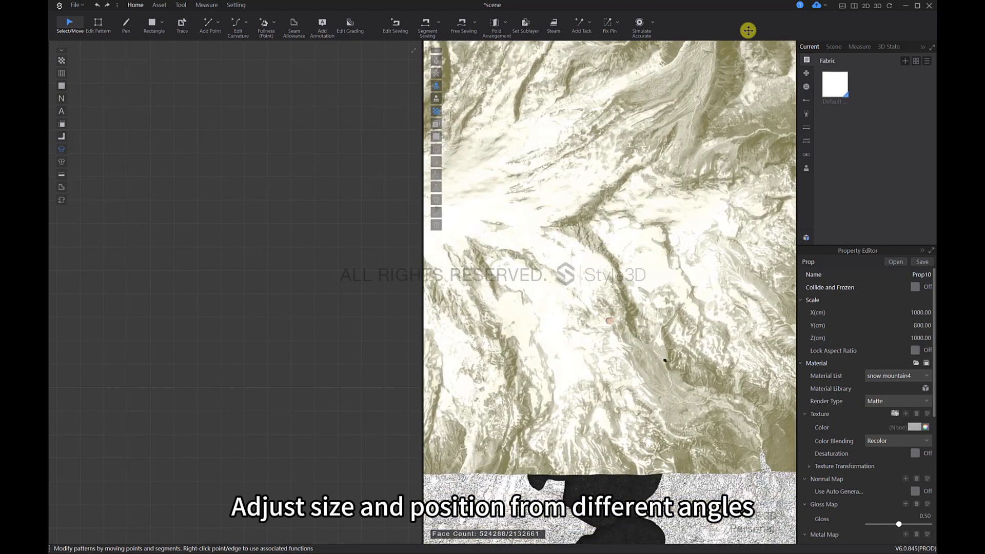
middle_click_drag(748, 31, 613, 167)
middle_click_drag(576, 222, 696, 259)
scroll(696, 259, "down", 3)
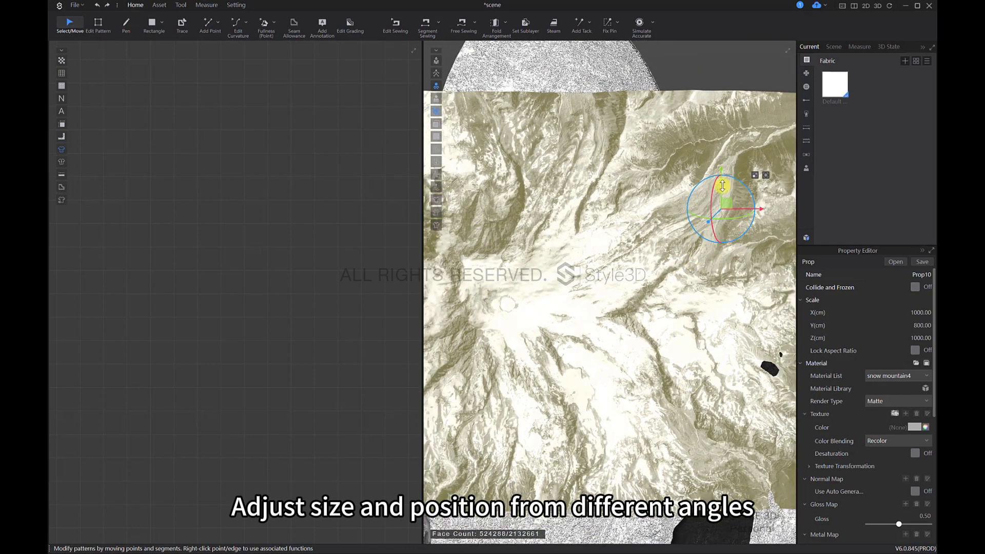
Step: Push the mountain copy farther back to the far edge of the snow ground, behind the avatar
left_click_drag(721, 183, 729, 59)
middle_click_drag(703, 154, 655, 222)
scroll(655, 222, "down", 3)
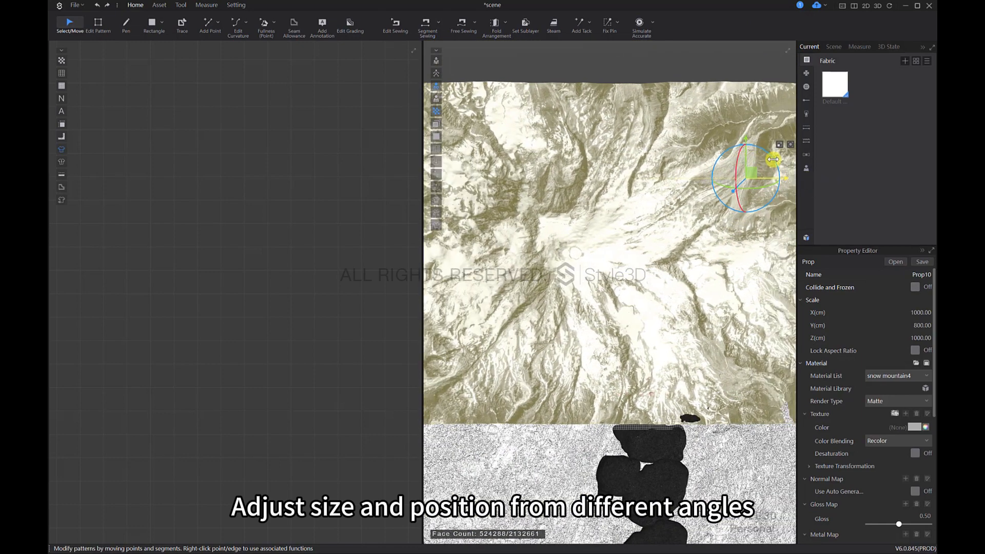
left_click_drag(773, 104, 771, 31)
right_click_drag(721, 165, 673, 235)
middle_click_drag(668, 139, 657, 226)
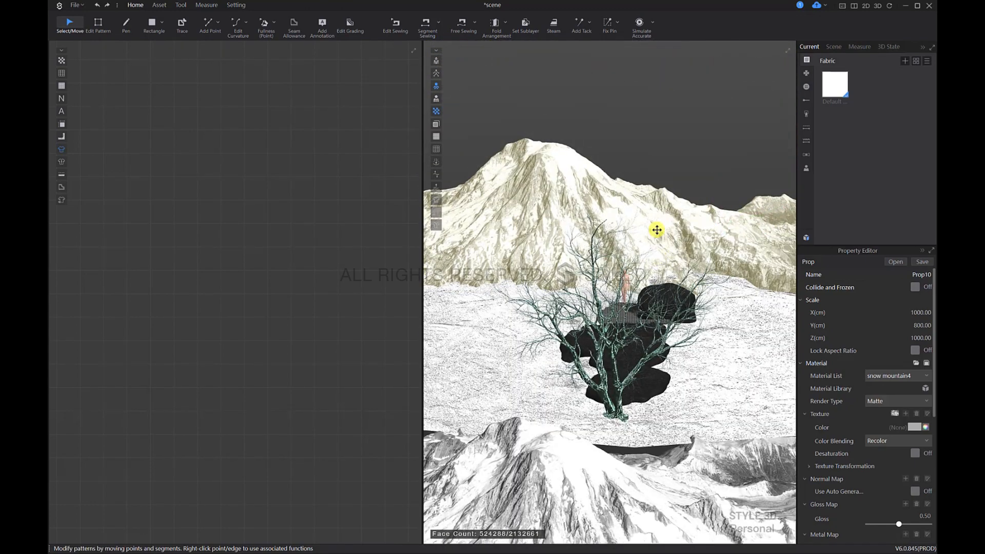
Step: Set the background mountain's Y scale to 500 cm and turn on Lock Aspect Ratio
scroll(673, 247, "up", 10)
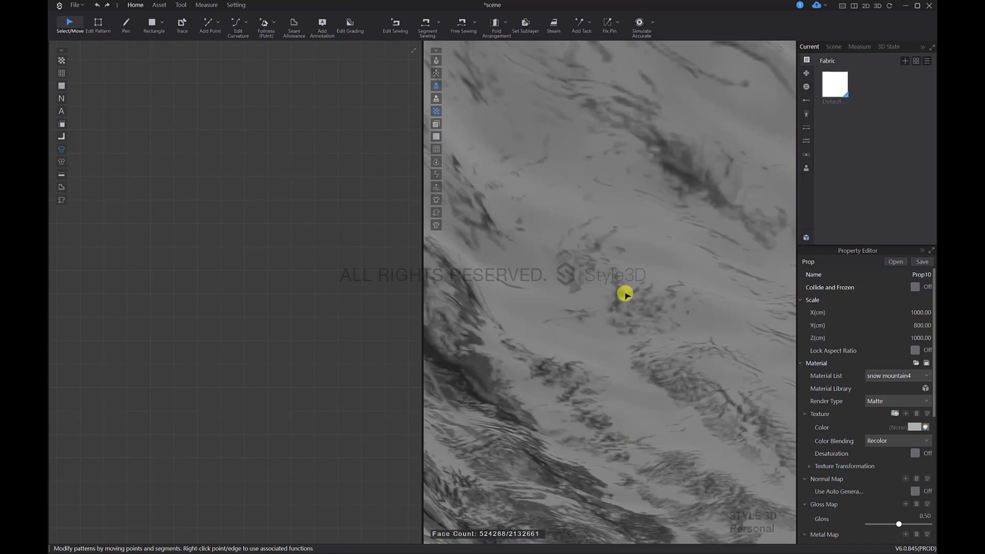
scroll(628, 302, "up", 10)
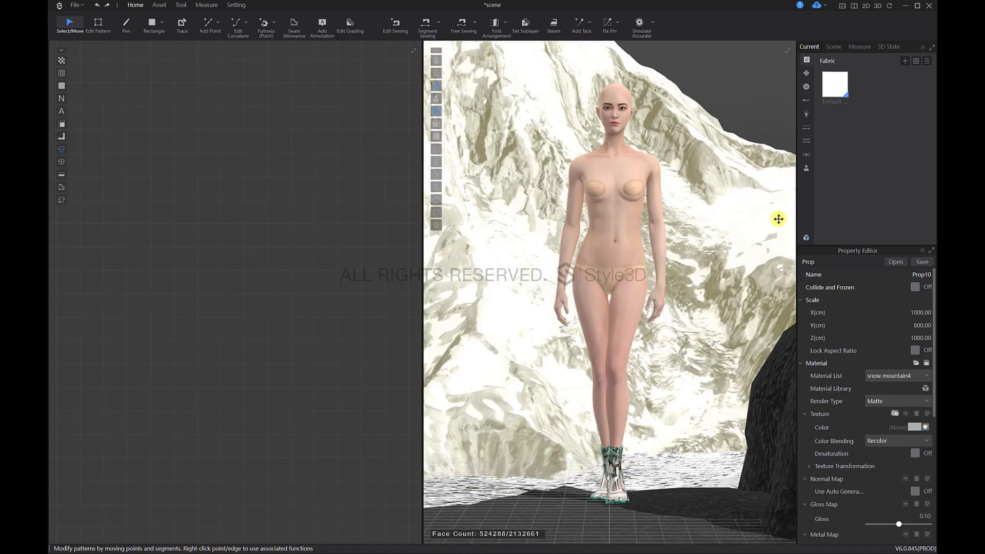
left_click_drag(697, 160, 684, 392)
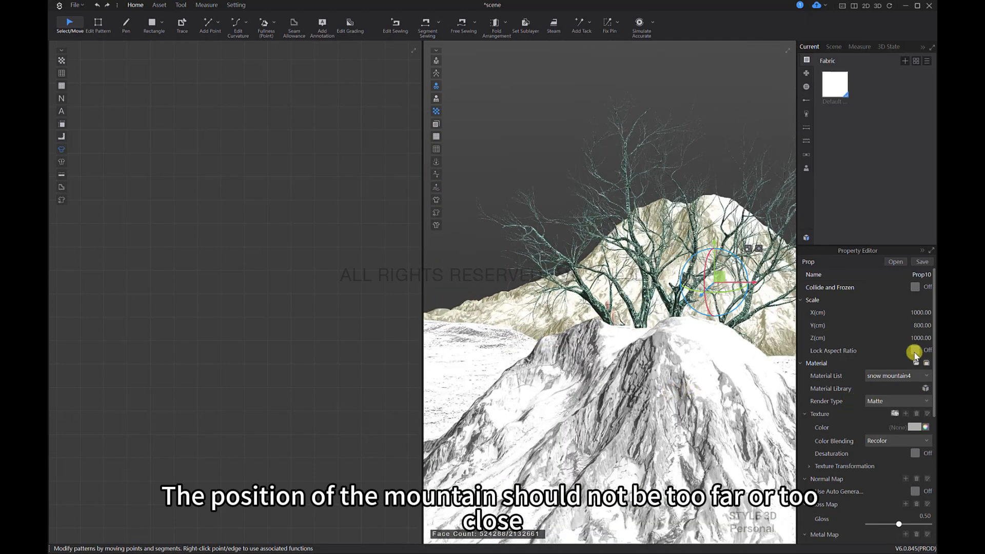
key("Return")
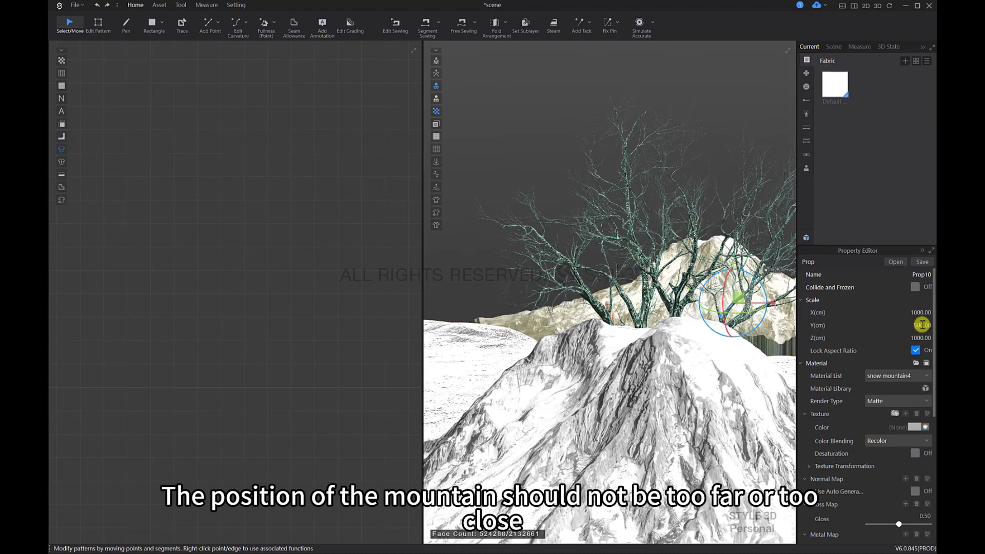
Step: Lower the resized mountain to the ground's horizon and check it behind the avatar from the front
left_click_drag(742, 331, 644, 370)
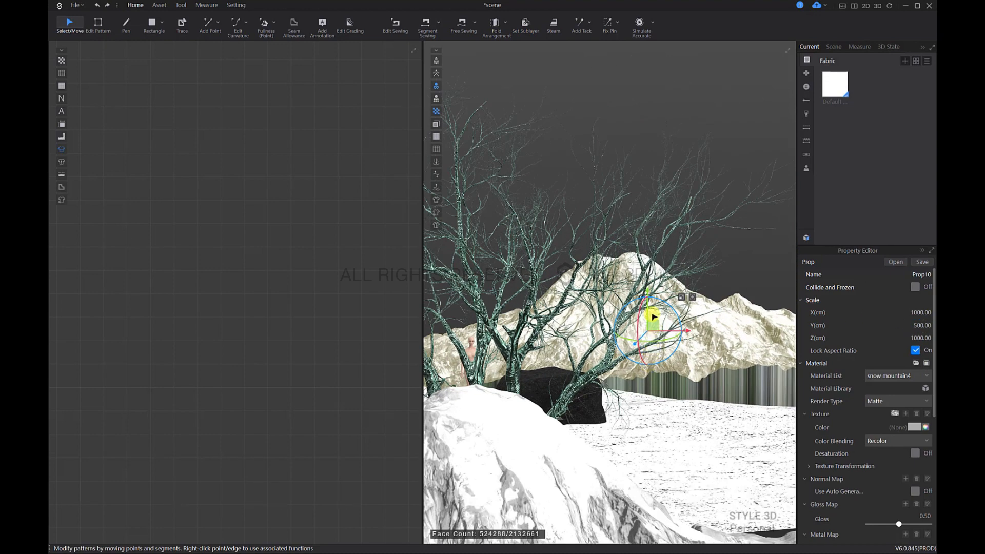
left_click_drag(646, 314, 647, 332)
key("2")
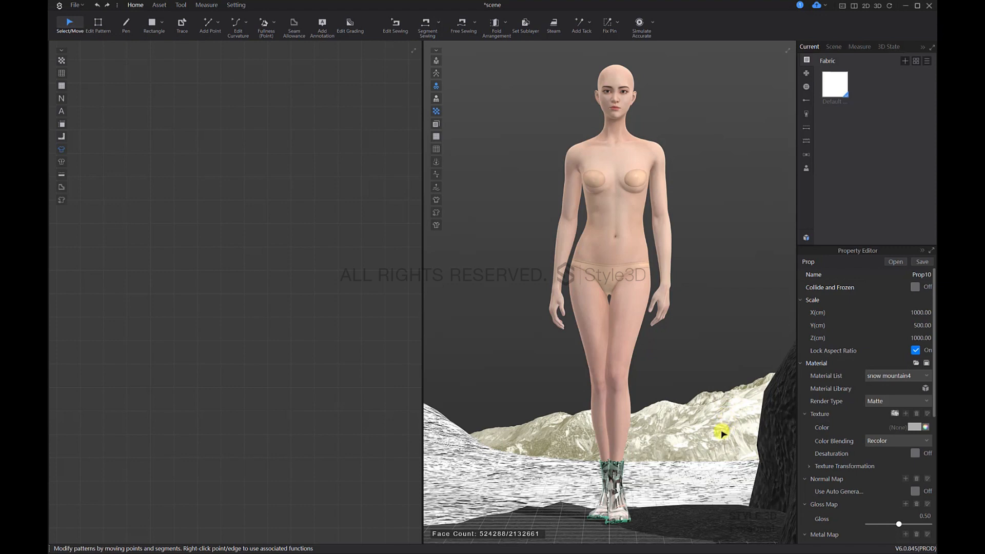
scroll(716, 403, "down", 3)
scroll(719, 404, "down", 5)
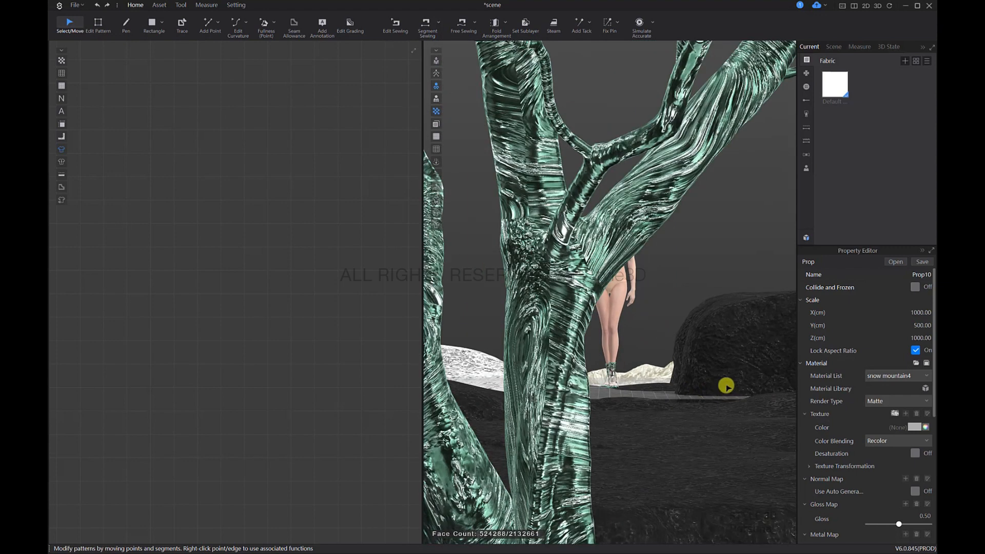
left_click(725, 354)
scroll(567, 308, "up", 8)
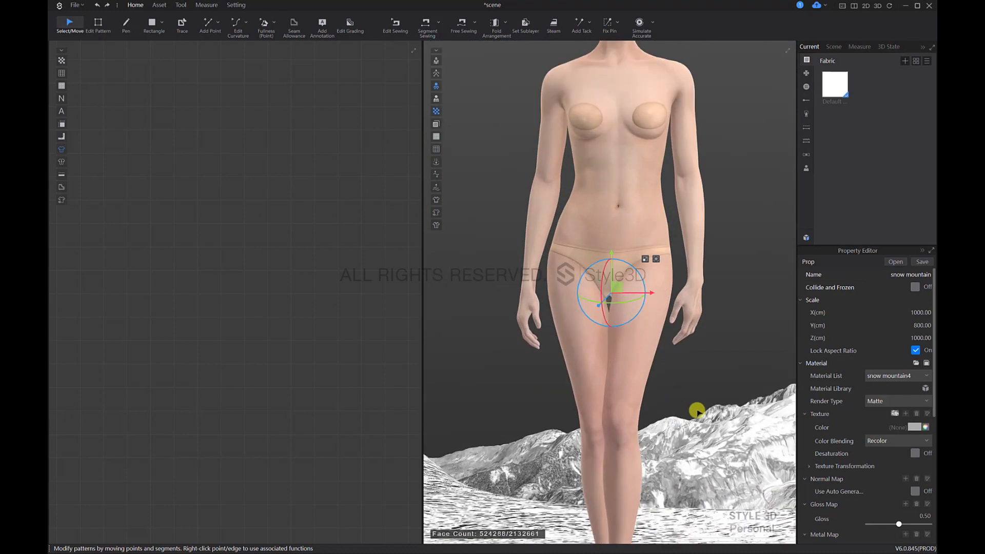
scroll(693, 359, "up", 5)
left_click(648, 257)
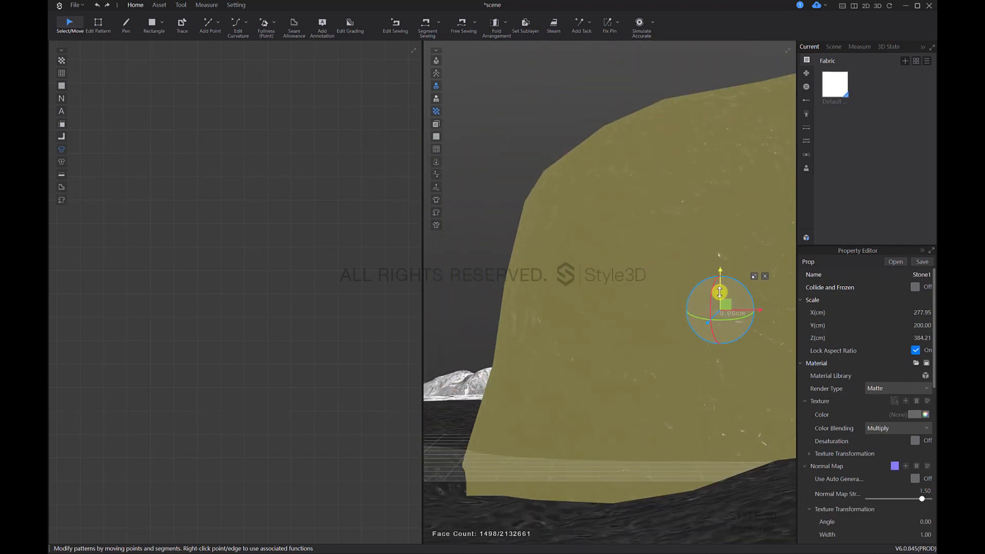
scroll(590, 349, "down", 8)
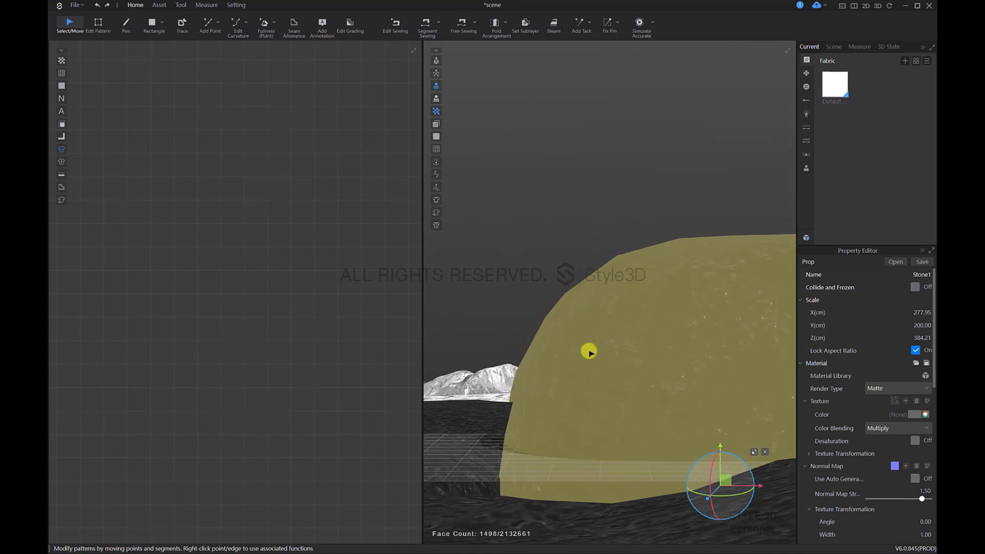
scroll(651, 377, "down", 2)
Step: Reselect the background mountain and slide it sideways so its slope rises beside the avatar in the front view
left_click(669, 364)
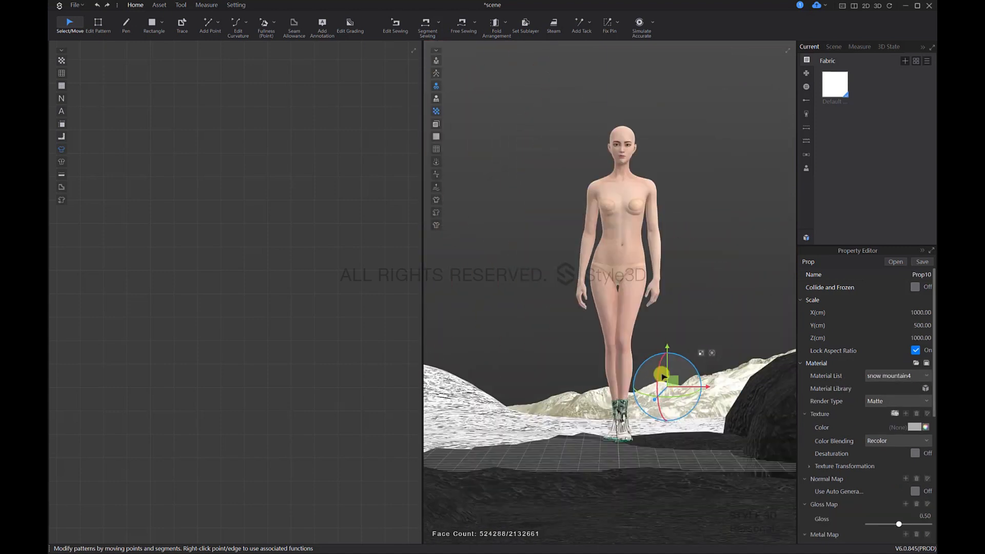
scroll(683, 379, "up", 8)
left_click_drag(694, 380, 515, 395)
scroll(626, 345, "down", 8)
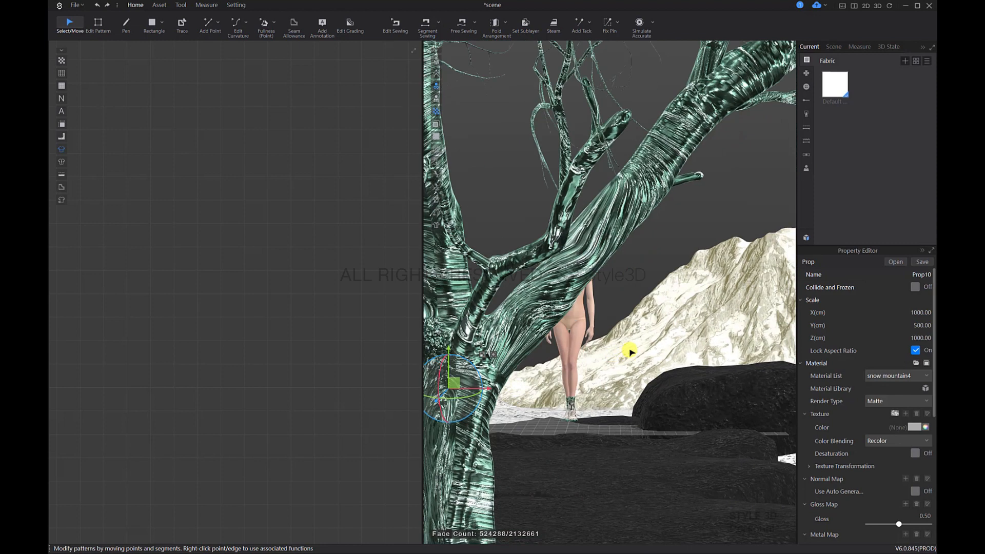
scroll(714, 374, "down", 8)
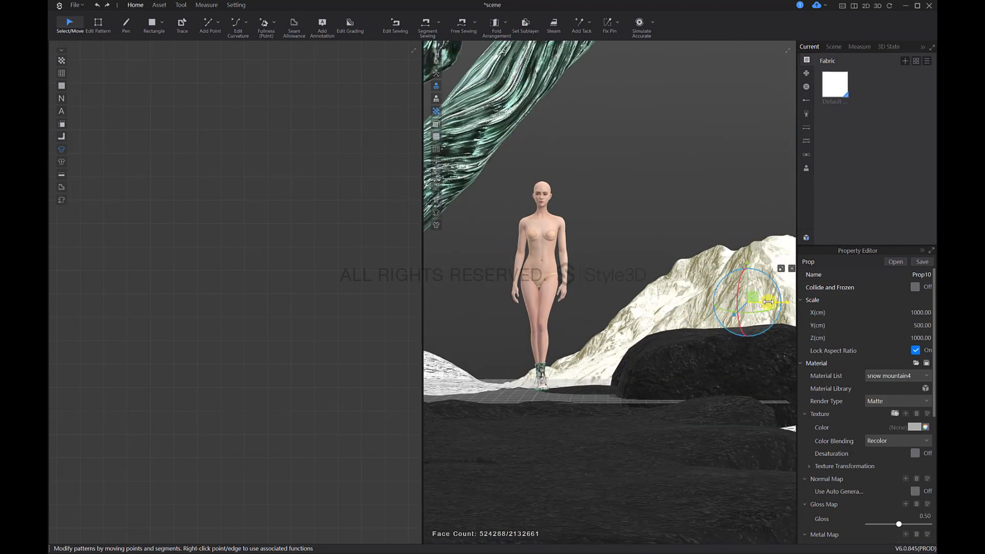
left_click_drag(768, 302, 699, 310)
key("2")
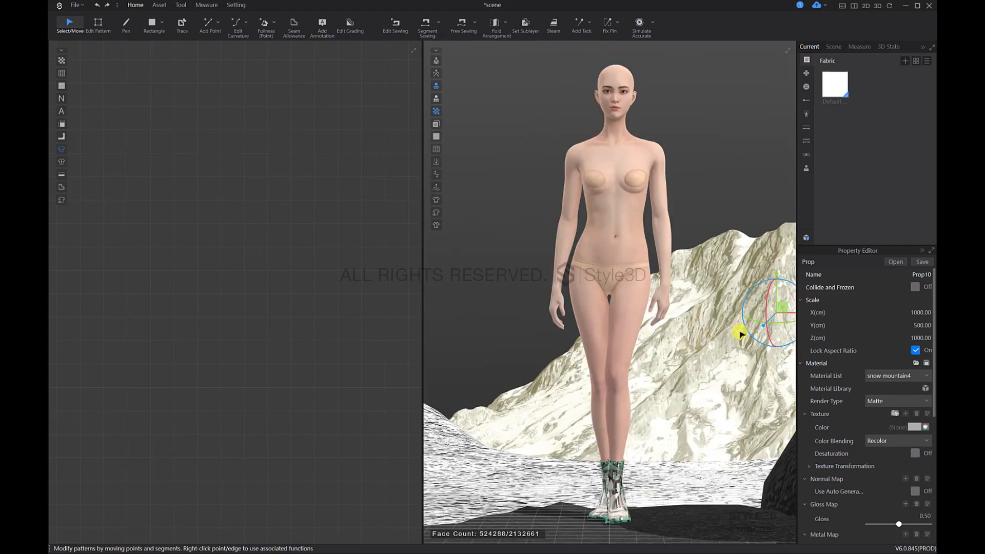
Step: Adjust the background mountain's height and distance from several angles so it stands just beyond the ground's rear edge
left_click_drag(792, 314, 784, 380)
scroll(682, 394, "down", 8)
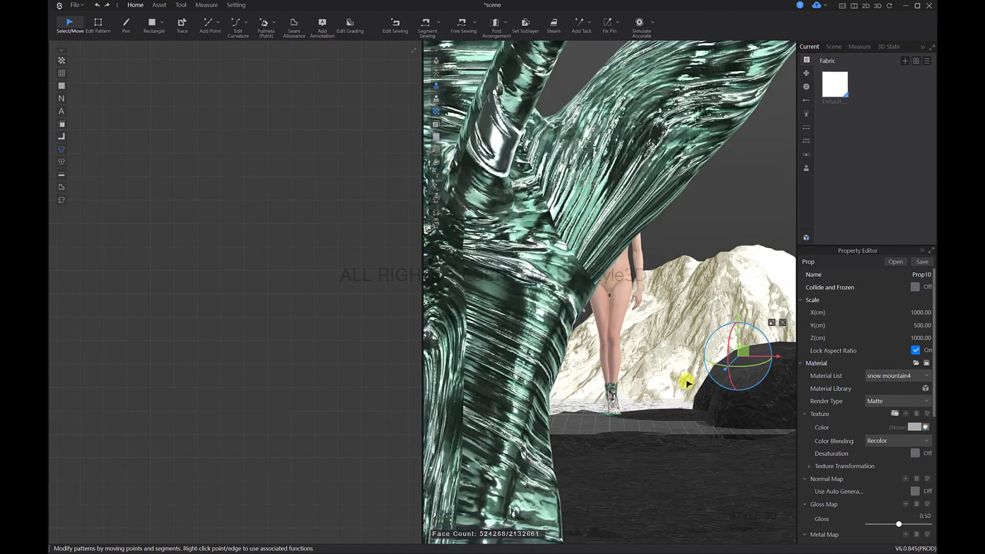
middle_click_drag(697, 402, 548, 365)
right_click_drag(549, 365, 666, 319)
scroll(666, 319, "down", 8)
right_click_drag(694, 352, 644, 356)
scroll(644, 356, "down", 3)
middle_click_drag(589, 363, 635, 379)
right_click_drag(634, 378, 702, 302)
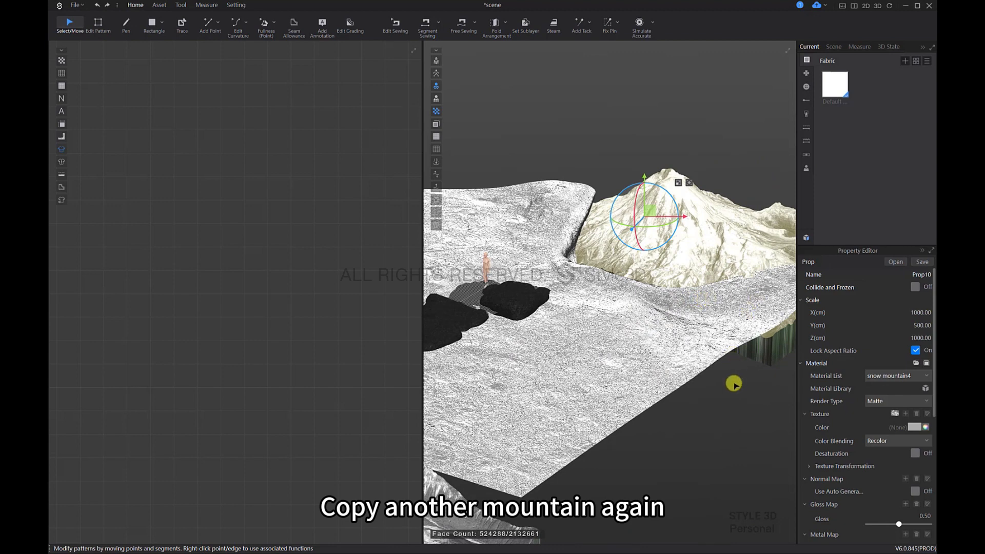
Step: Paste another copy of the snow mountain beside the snow ground and select it
key("ctrl+v")
left_click(732, 412)
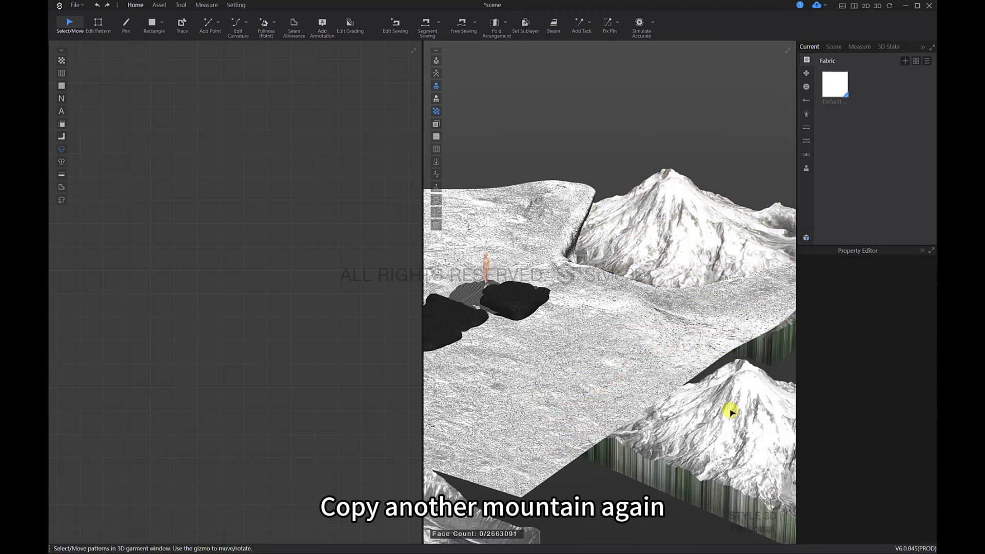
right_click_drag(730, 411, 742, 428)
middle_click_drag(741, 429, 713, 371)
left_click(712, 371)
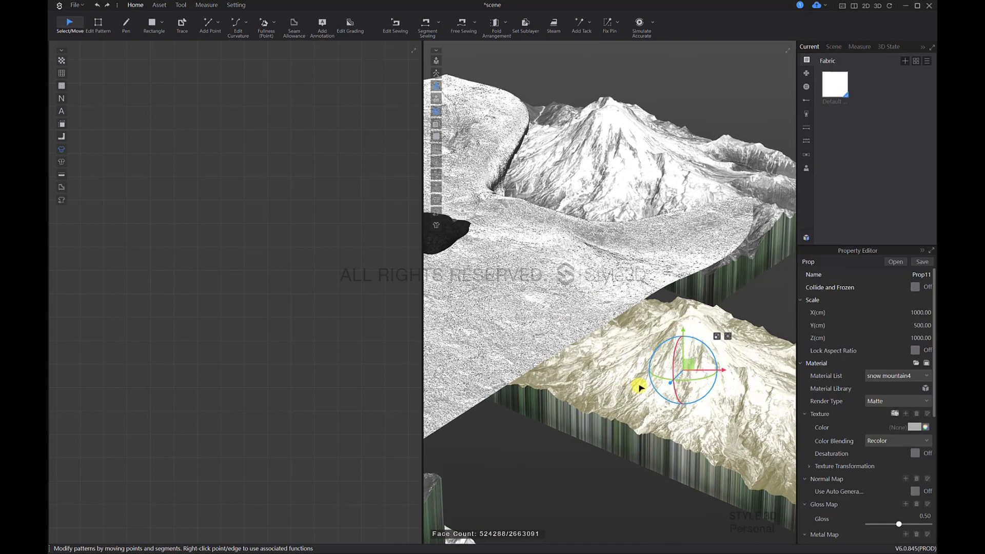
Step: Move the new mountain copy back and sideways along the edge of the snow ground
right_click_drag(638, 385, 681, 358)
left_click_drag(681, 338, 695, 154)
right_click_drag(698, 183, 631, 212)
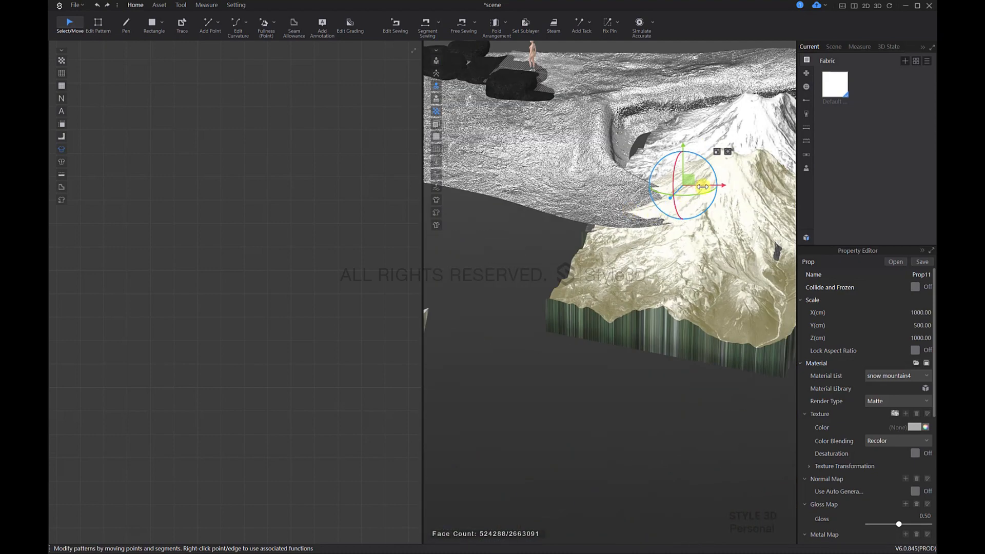
right_click_drag(702, 186, 716, 407)
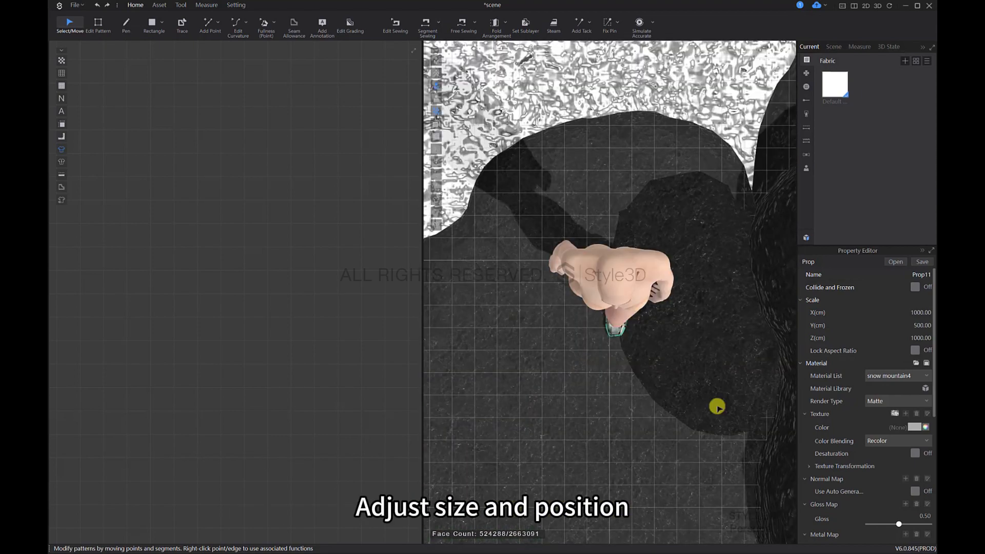
Step: From above, rotate the new mountain copy and position it against the side edge of the snow ground
scroll(717, 406, "down", 10)
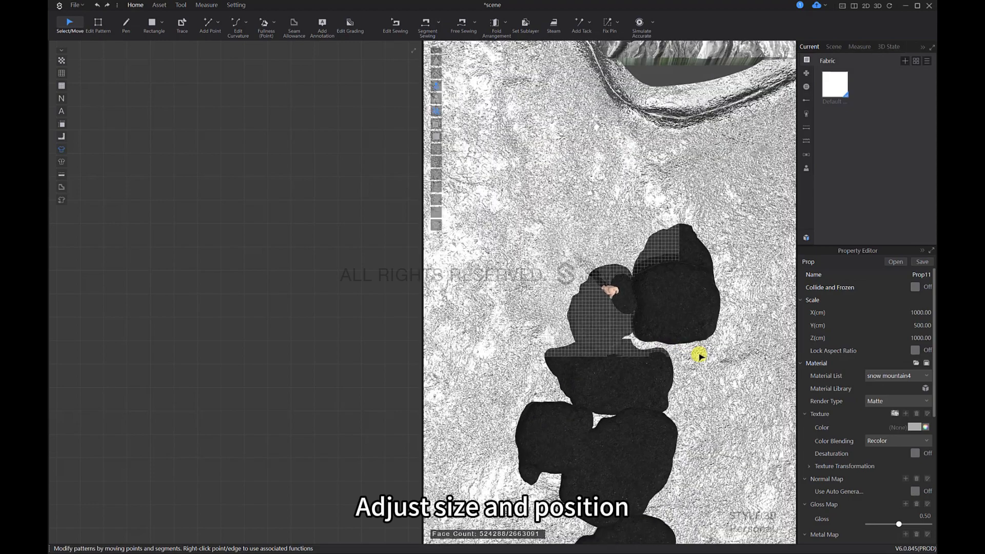
scroll(700, 354, "down", 8)
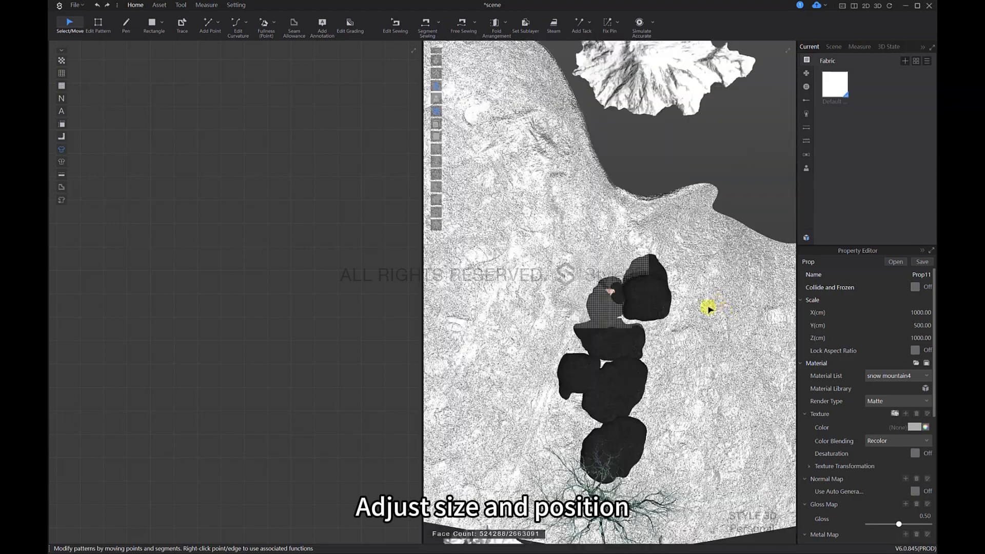
middle_click_drag(708, 309, 541, 286)
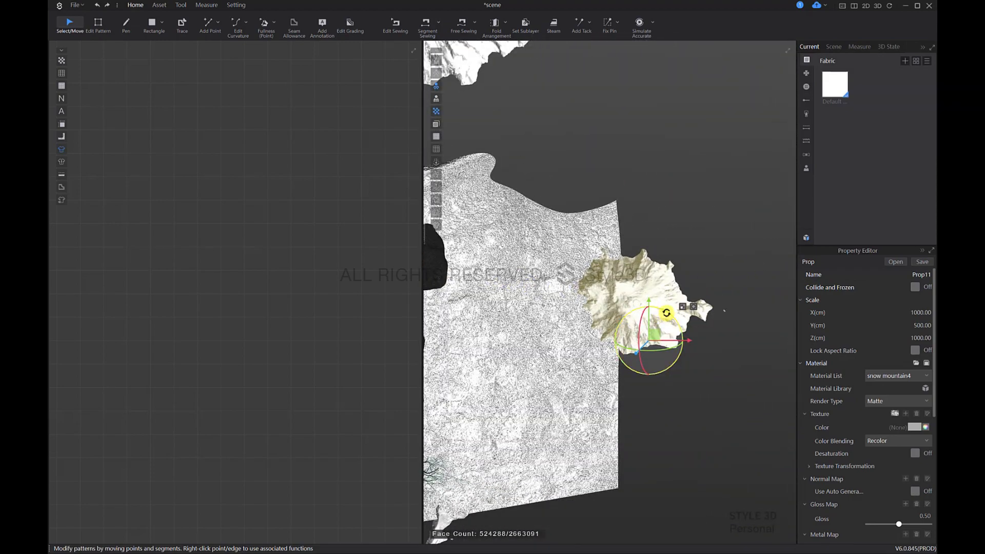
left_click_drag(684, 352, 684, 352)
right_click_drag(684, 352, 708, 351)
left_click_drag(677, 325, 668, 301)
Step: Set the side mountain's Y scale to 800 cm with Lock Aspect Ratio on and position it overlapping the ground's edge
right_click_drag(624, 367, 560, 395)
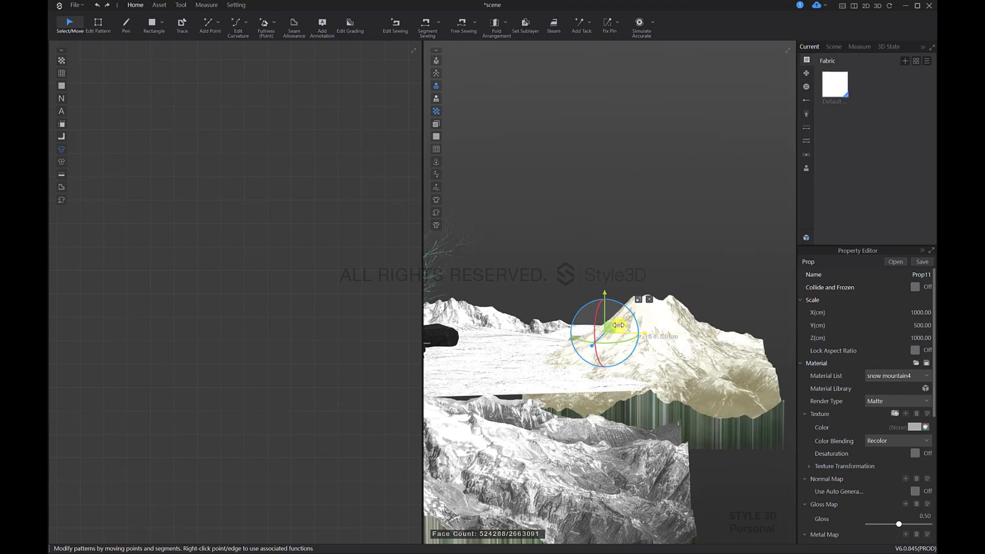
right_click_drag(593, 395, 620, 359)
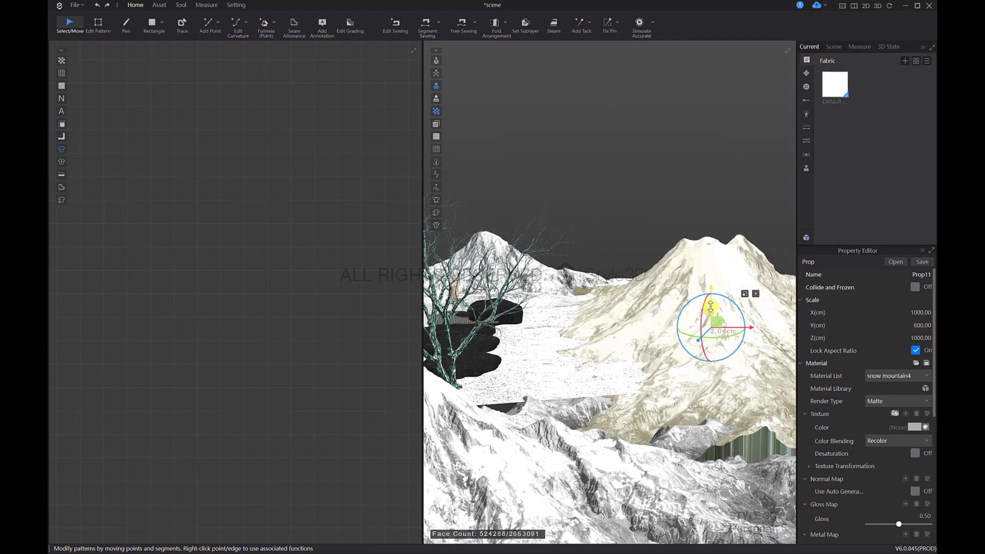
mouse_move(710, 306)
right_mouse_down()
mouse_move(650, 348)
mouse_move(660, 420)
mouse_move(716, 321)
right_mouse_up()
left_click_drag(731, 292, 795, 287)
middle_click_drag(780, 238, 696, 295)
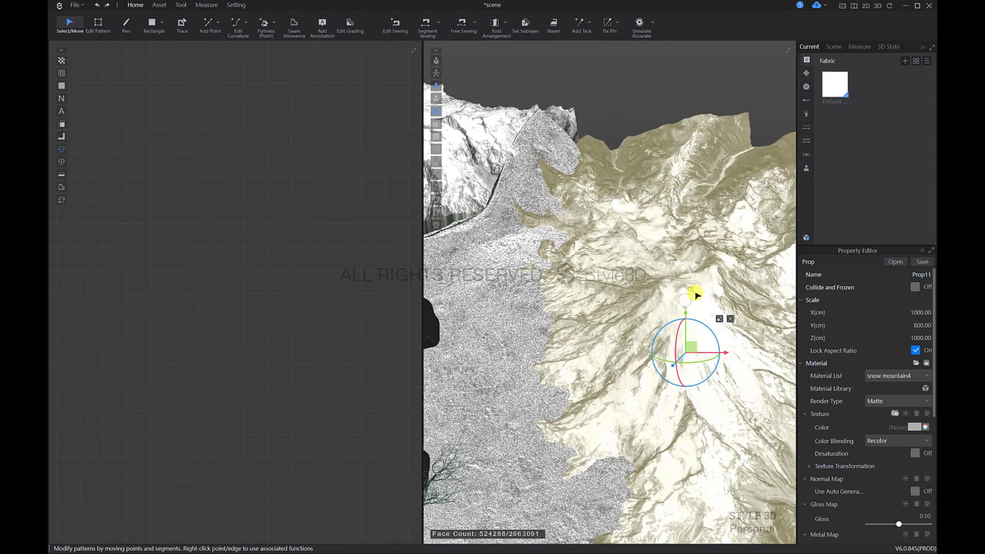
Step: Rotate the side mountain slightly and adjust its position so that it overlaps the edge of the snow ground
mouse_move(696, 322)
left_mouse_down()
mouse_move(687, 340)
mouse_move(655, 324)
mouse_move(673, 311)
mouse_move(688, 325)
left_mouse_up()
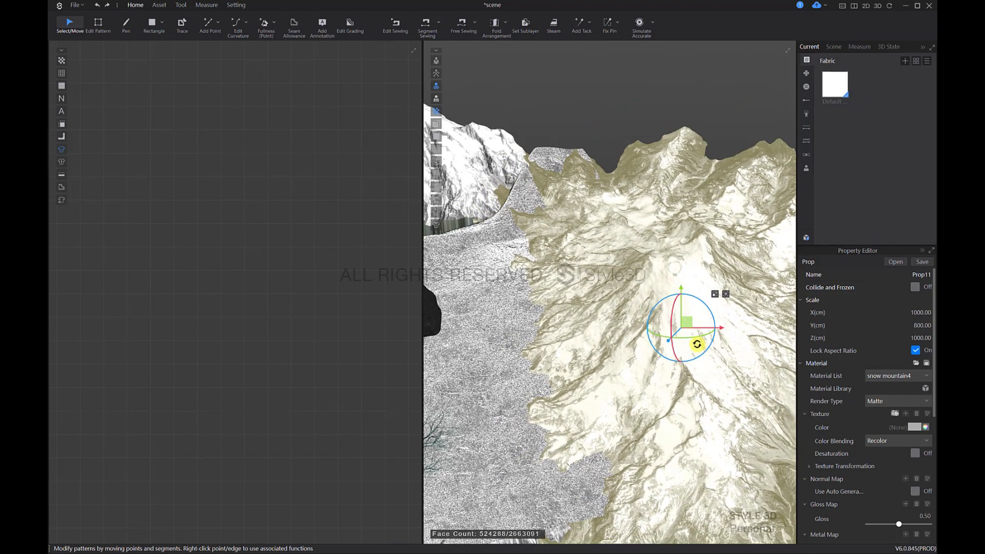
right_click_drag(696, 344, 590, 315)
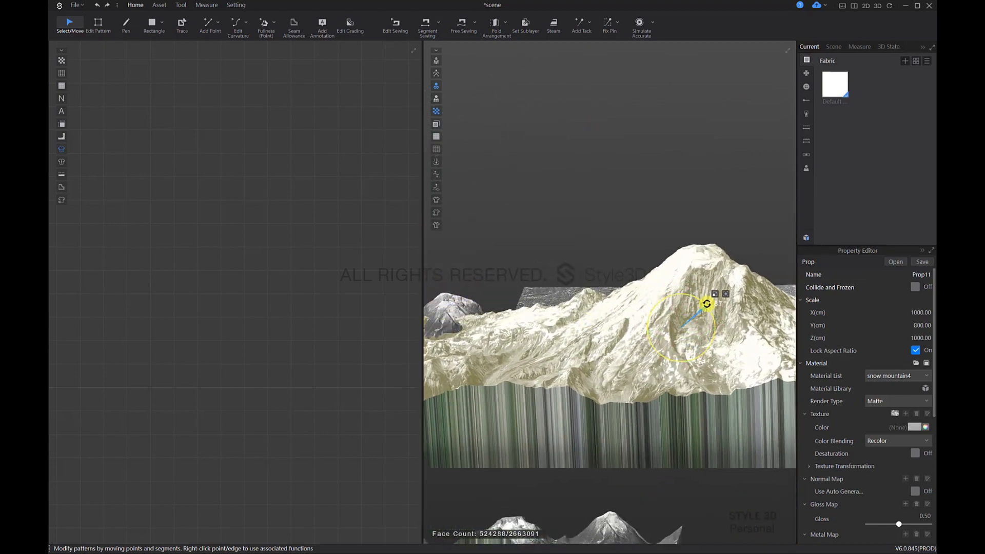
right_click_drag(708, 305, 707, 280)
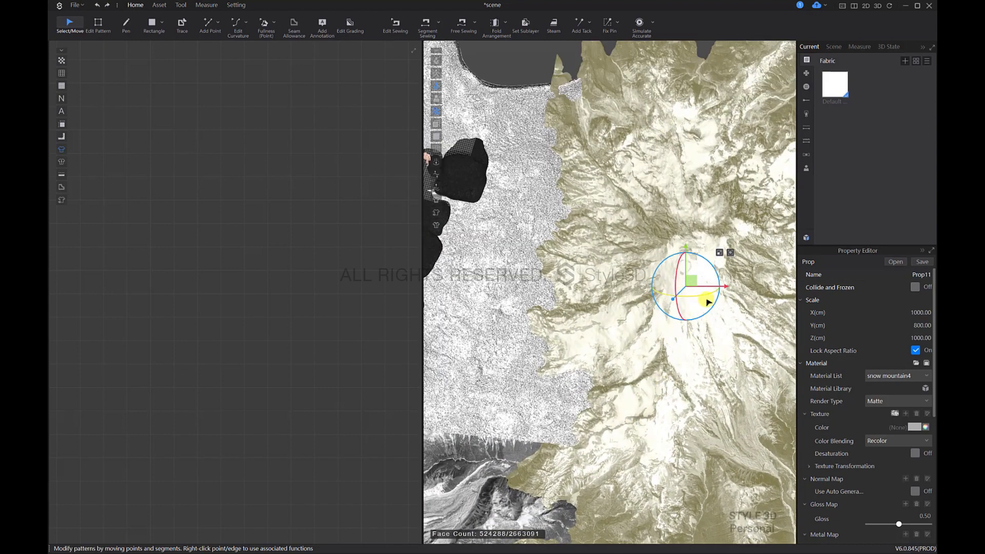
left_click_drag(716, 299, 717, 299)
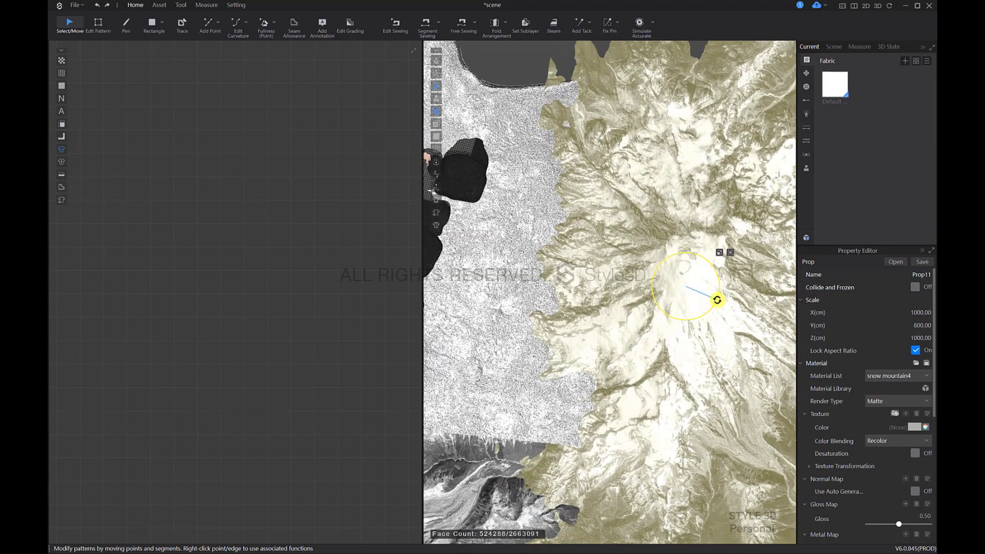
right_click_drag(707, 285, 670, 352)
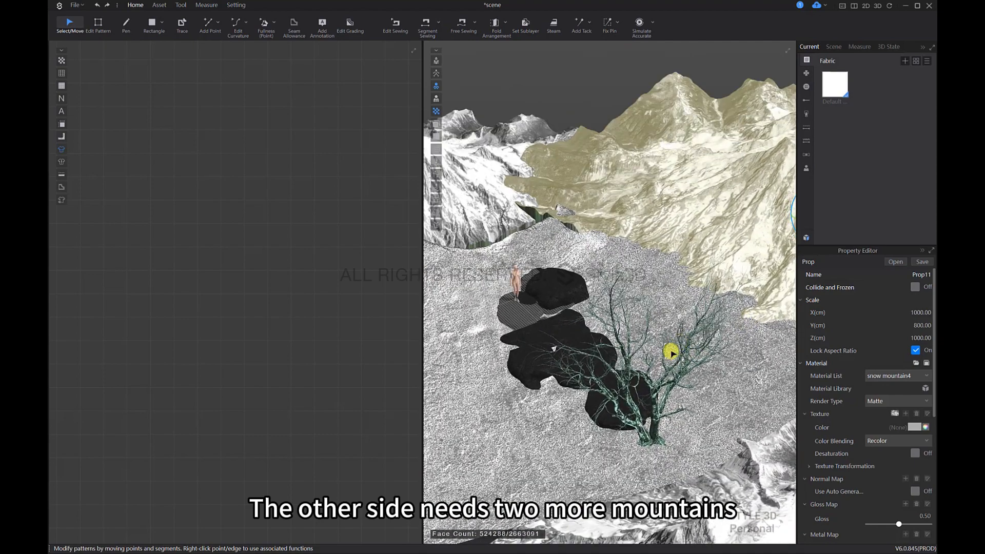
Step: Select the mountain on the opposite side of the stones and paste a copy of it beside the snow ground's open edge
middle_click_drag(670, 352, 748, 374)
left_click(562, 240)
right_click_drag(630, 337, 699, 354)
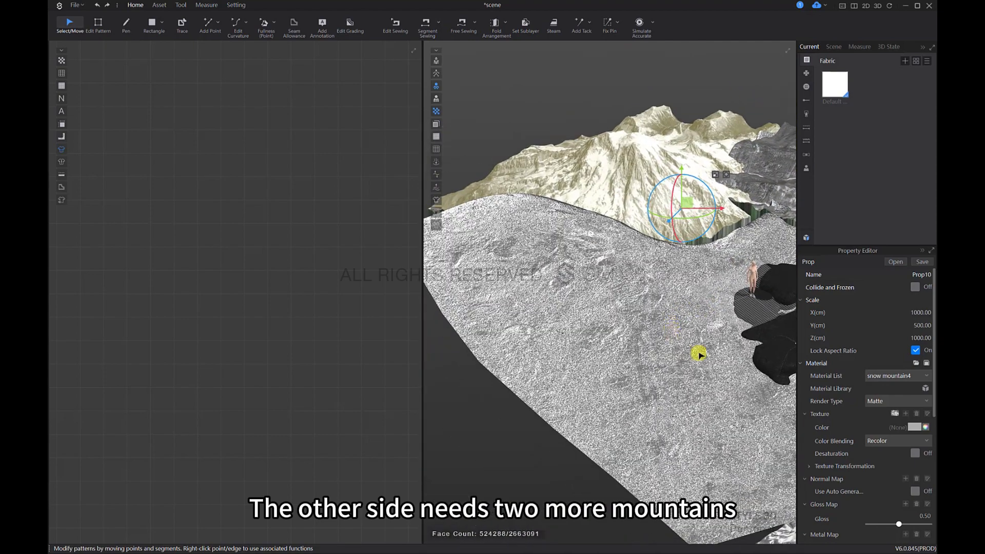
key("ctrl+v")
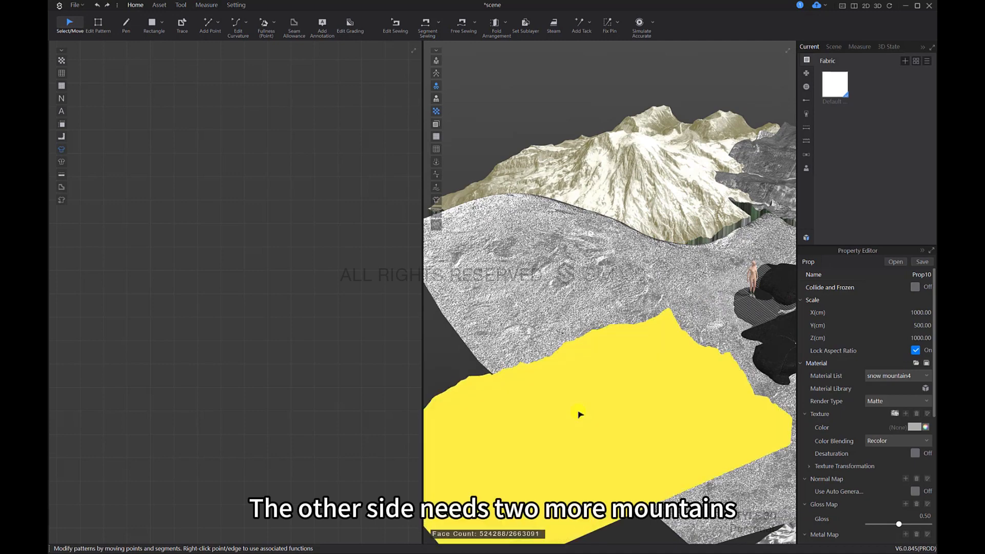
left_click(528, 408)
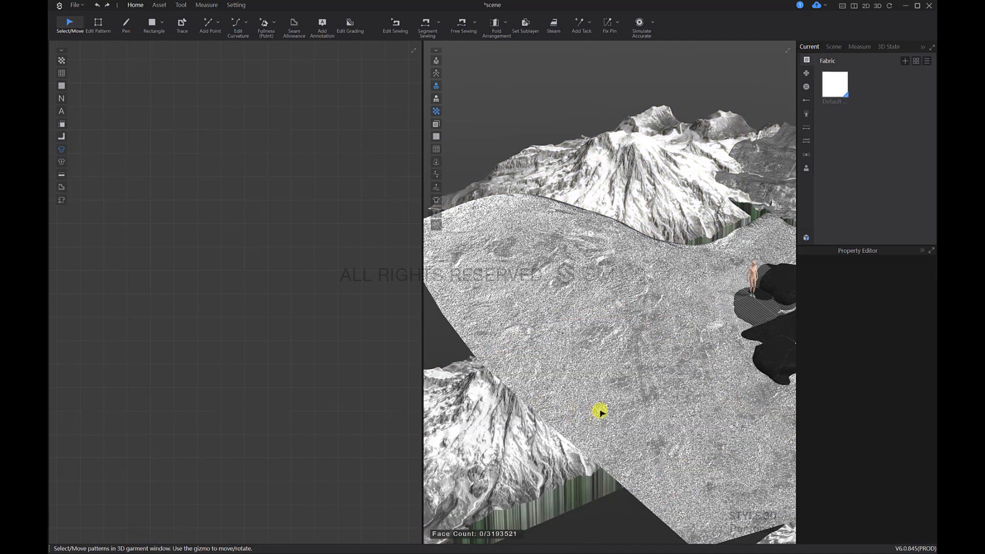
Step: Select the pasted mountain and move it against the open edge of the snow ground
right_click_drag(600, 412, 682, 229)
left_click(654, 225)
right_click_drag(754, 156, 616, 276)
right_click_drag(759, 312, 869, 300)
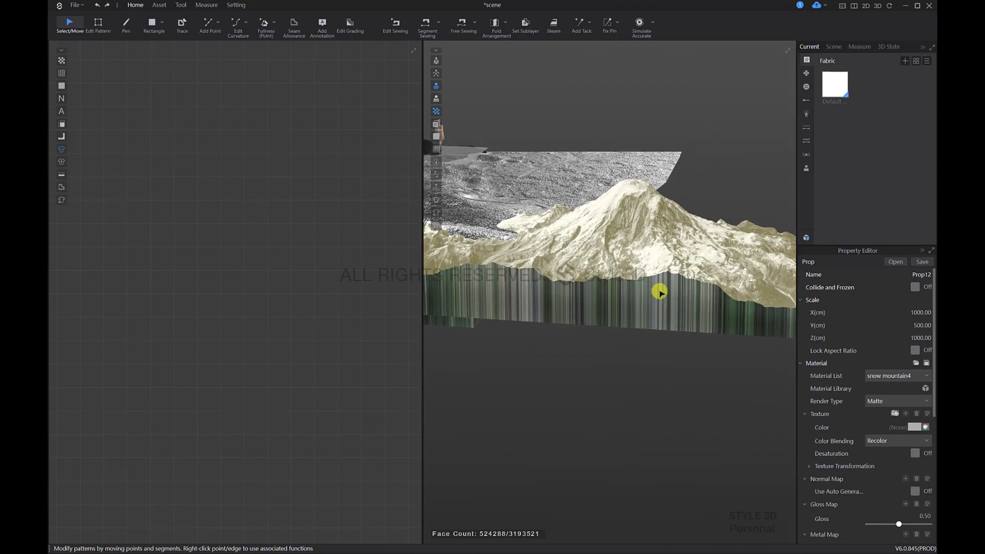
right_click_drag(659, 291, 599, 380)
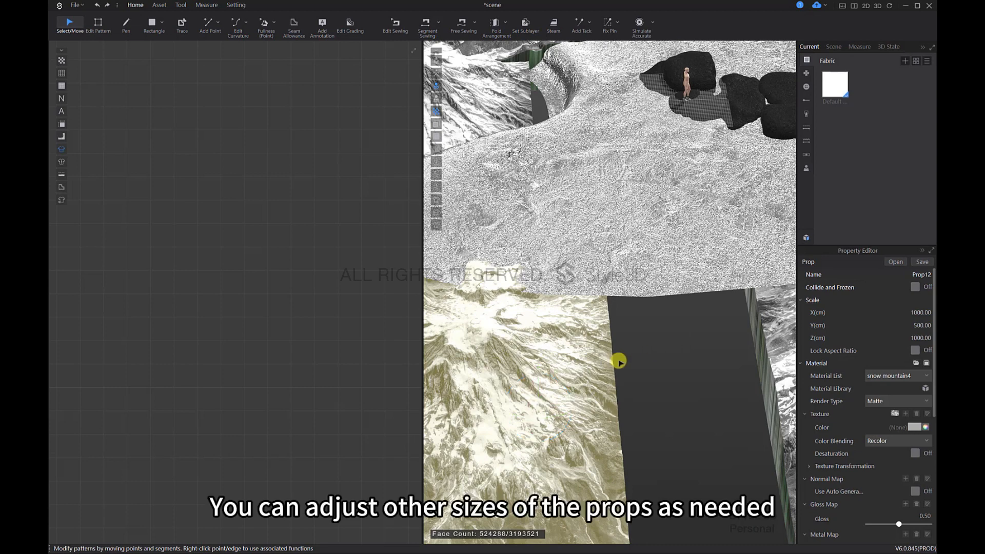
Step: Paste another mountain copy beside the previous one and set its X scale to 200 cm with Lock Aspect Ratio off
key("ctrl+v")
left_click(692, 358)
scroll(689, 362, "down", 1)
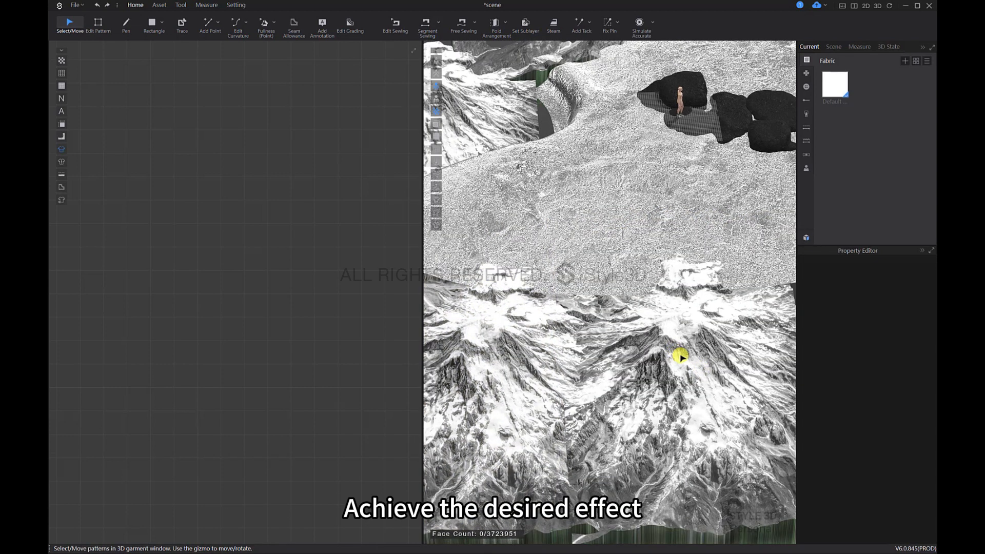
left_click(681, 354)
mouse_move(665, 402)
right_mouse_down()
mouse_move(643, 434)
mouse_move(695, 417)
mouse_move(692, 385)
mouse_move(684, 398)
mouse_move(665, 392)
right_mouse_up()
middle_click_drag(665, 391, 514, 417)
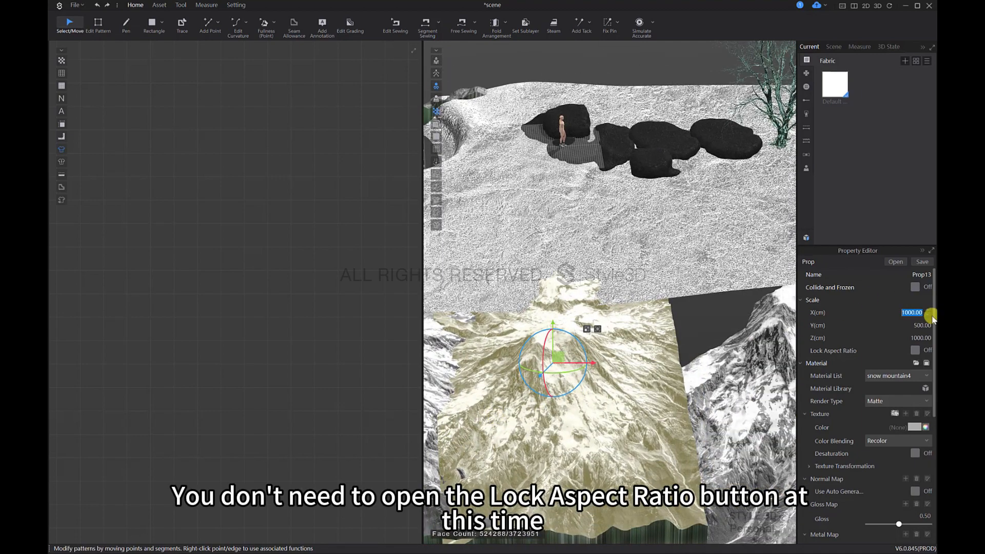
key("Return")
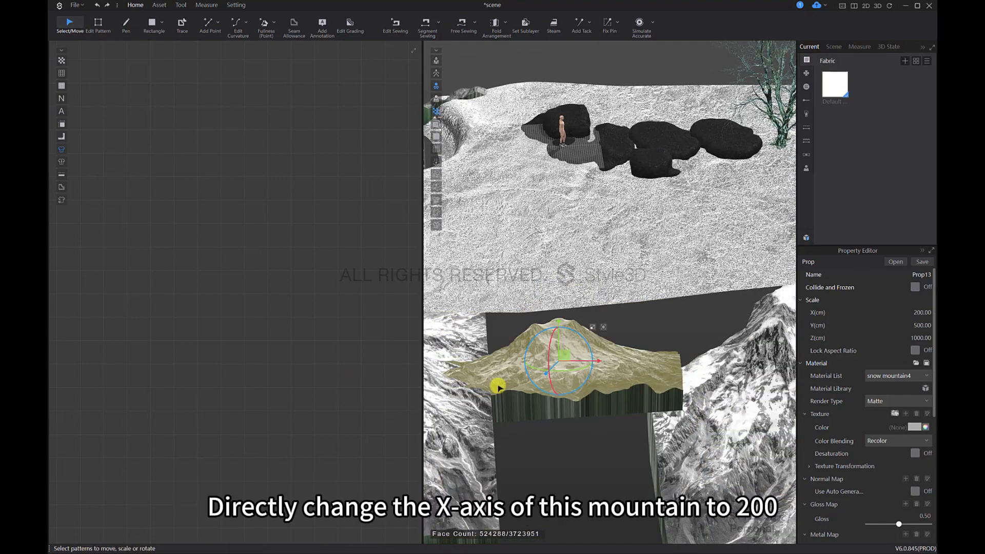
Step: Turn the narrowed mountain and move it onto the edge of the snow ground, in the gap between the larger mountains
right_click_drag(496, 386, 574, 366)
left_click_drag(627, 366, 654, 370)
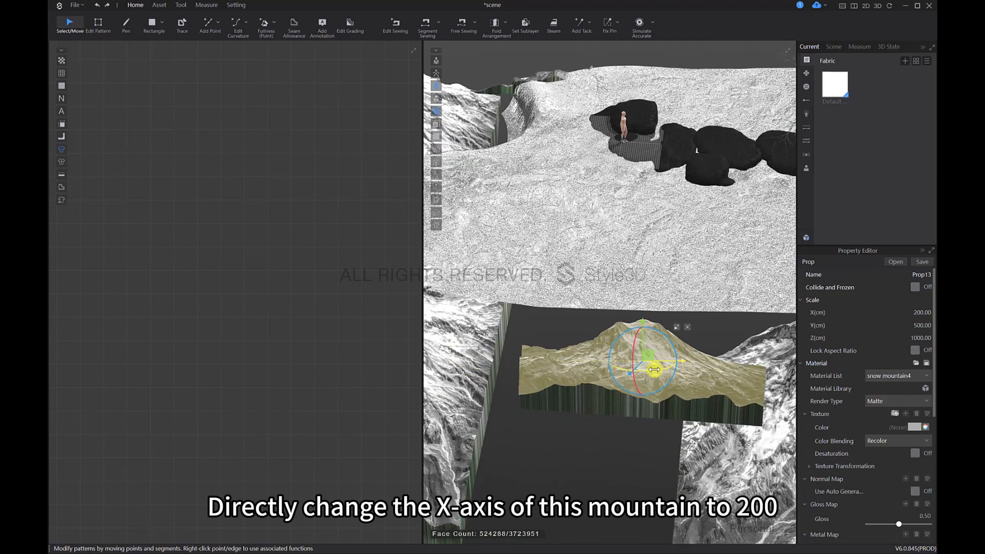
right_click_drag(641, 369, 661, 374)
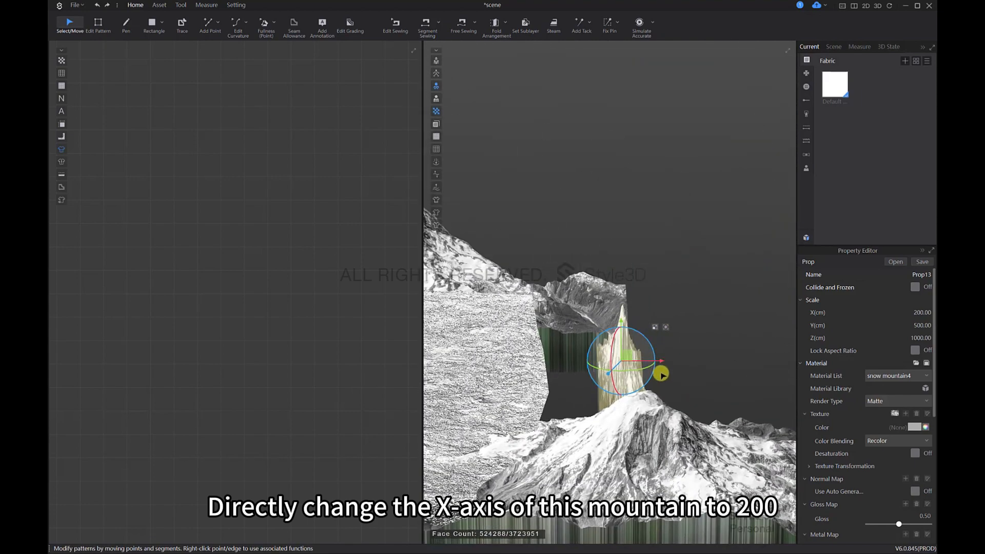
right_click_drag(571, 361, 660, 370)
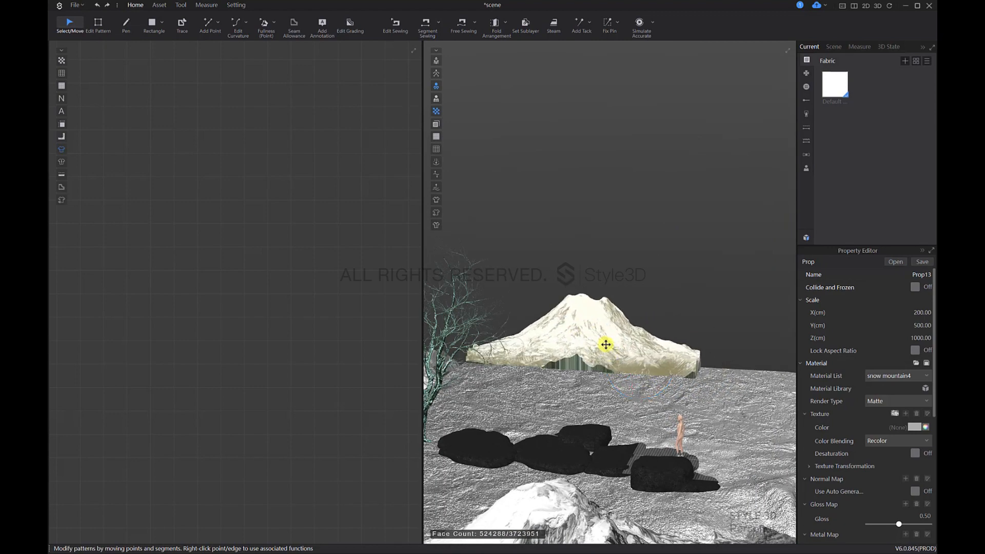
right_click_drag(606, 345, 633, 348)
mouse_move(601, 380)
right_mouse_down()
mouse_move(669, 364)
mouse_move(597, 379)
right_mouse_up()
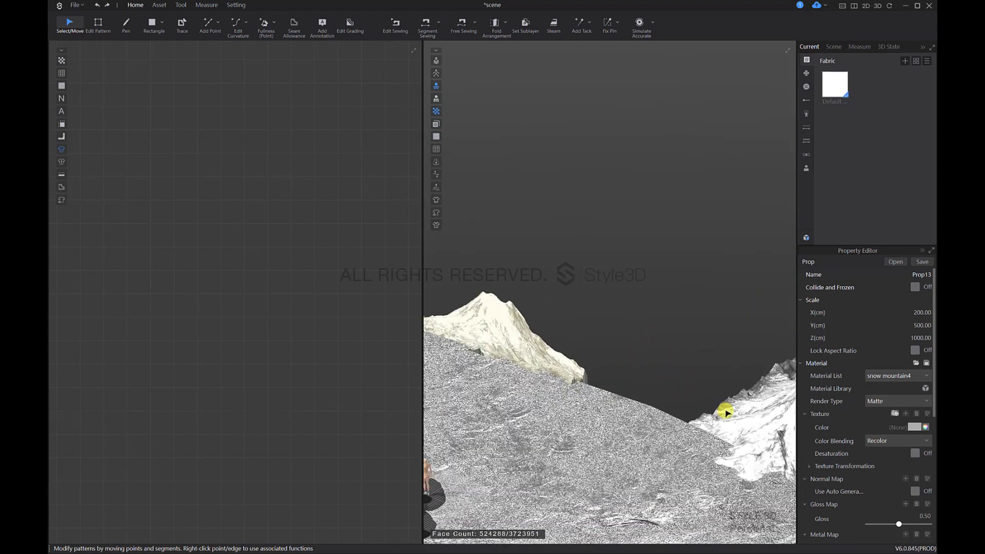
Step: Select the large mountain next to the narrowed one, then rotate and reposition it from above over the ground's corner
right_click_drag(725, 411, 685, 410)
left_click_drag(686, 410, 613, 377)
right_click_drag(639, 420, 644, 440)
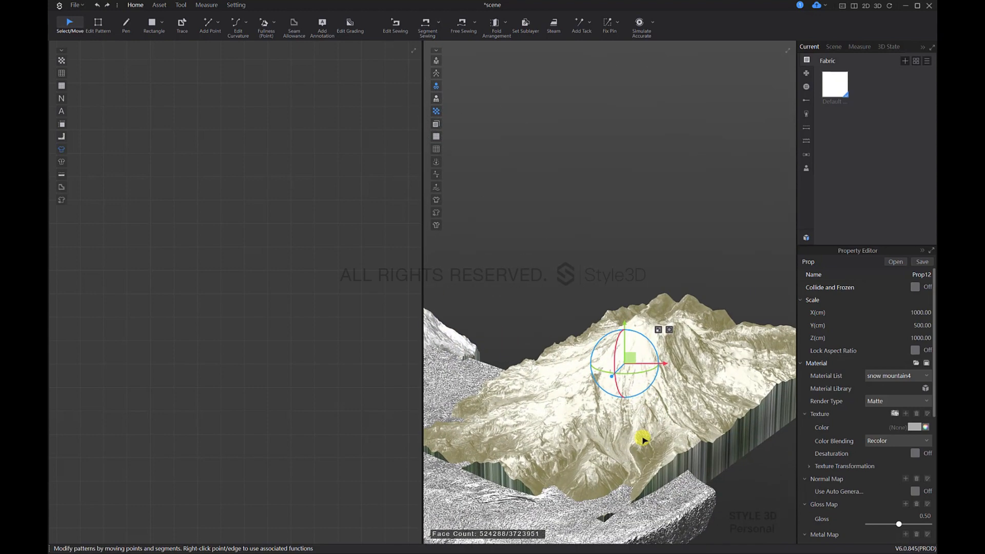
key("5")
scroll(616, 418, "down", 10)
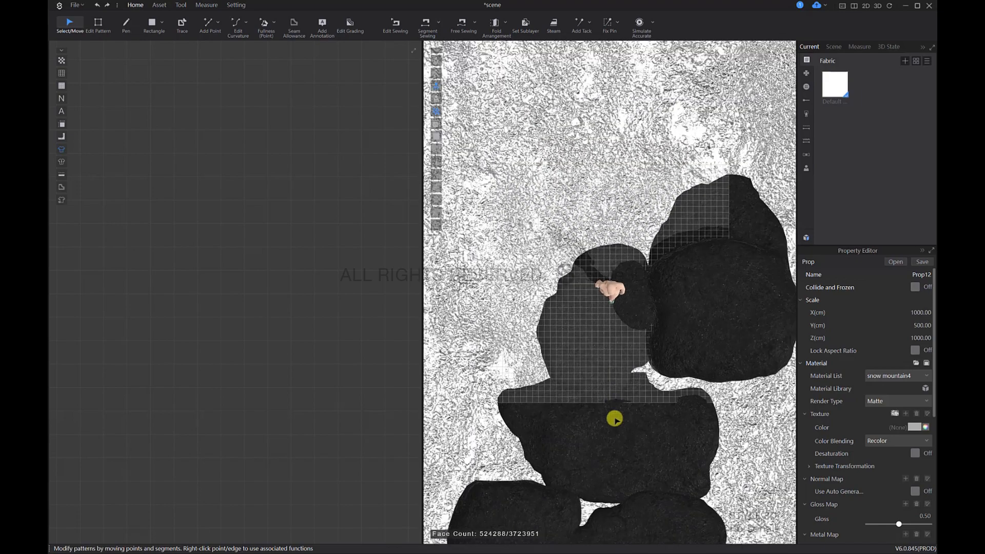
scroll(615, 419, "down", 5)
middle_click_drag(482, 241, 711, 322)
middle_click_drag(625, 285, 630, 286)
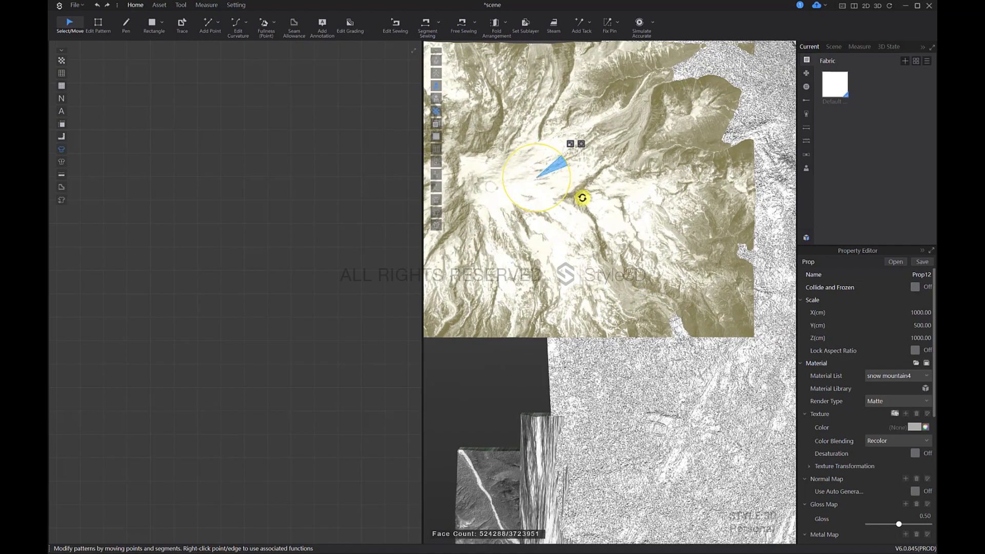
left_click_drag(582, 198, 583, 221)
right_click_drag(574, 215, 574, 237)
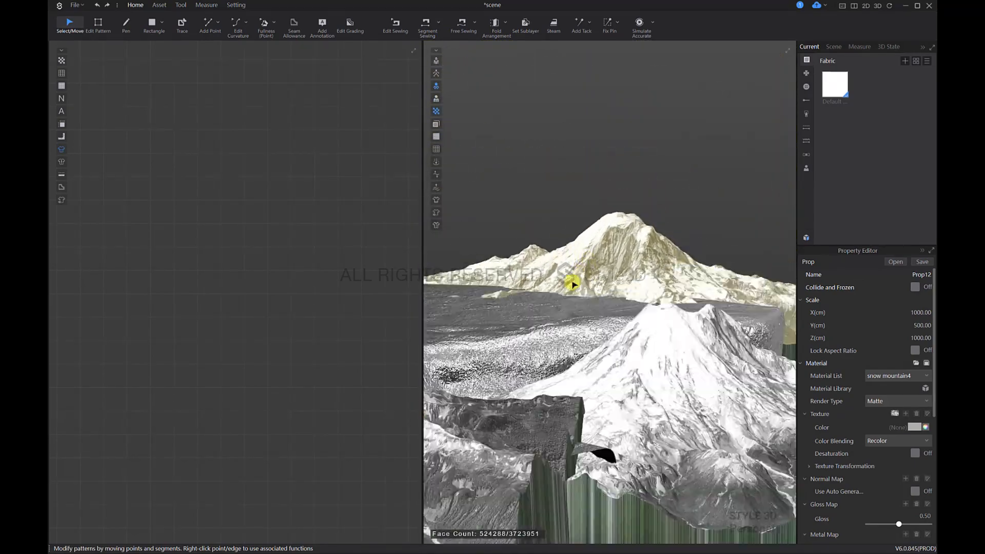
Step: Examine the surroundings from around the avatar to check how the mountains and stones are positioned
right_click_drag(573, 284, 665, 399)
left_click(630, 349)
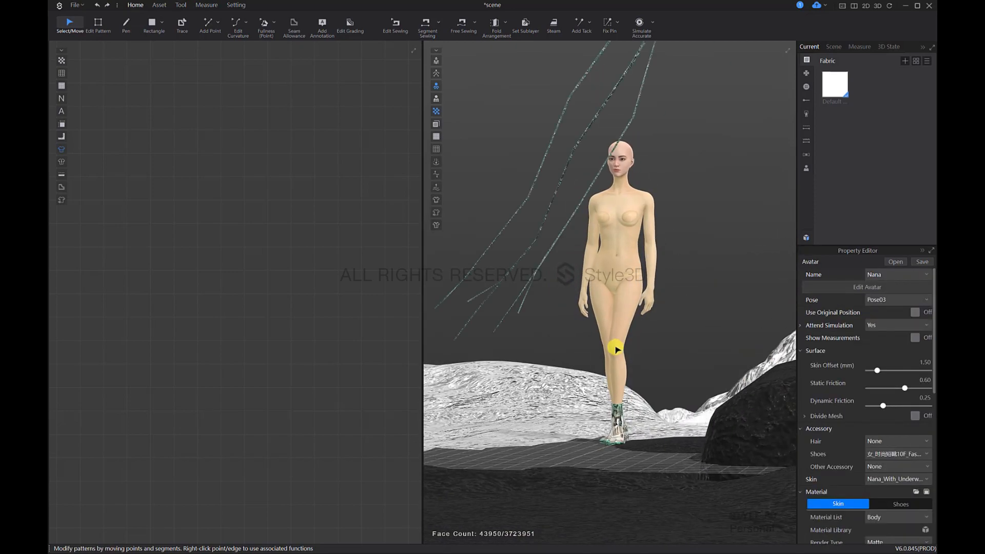
right_click_drag(616, 349, 632, 299)
left_click(705, 305)
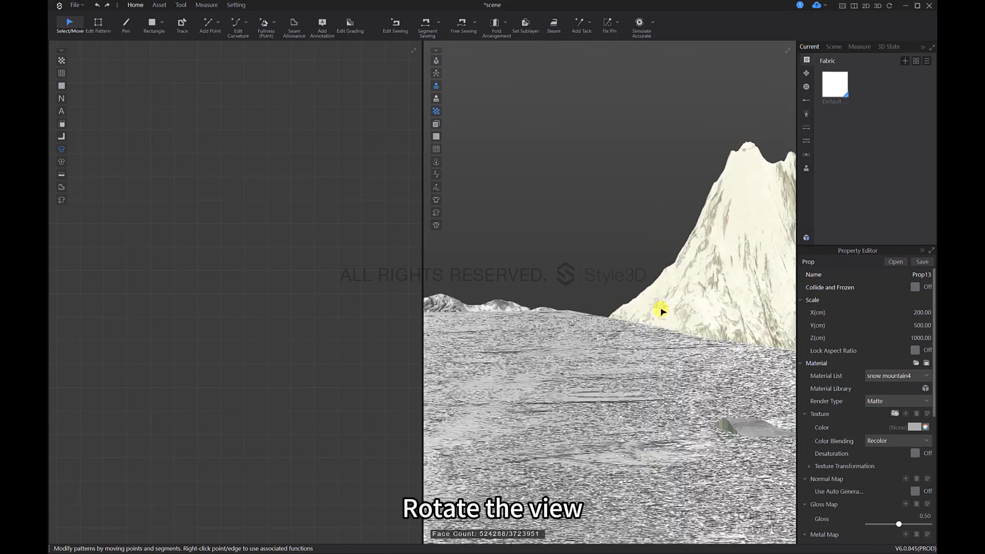
right_click_drag(661, 311, 695, 336)
left_click(631, 358)
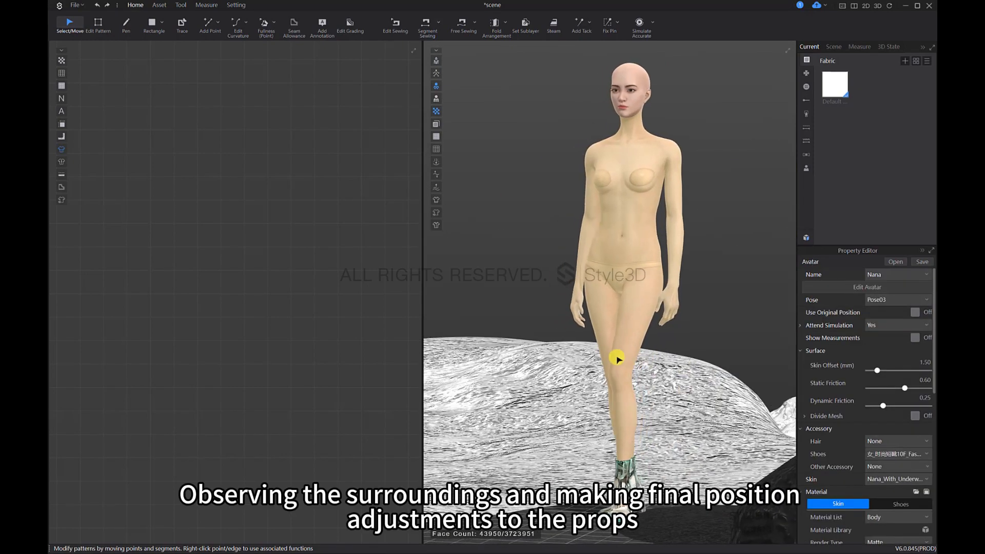
right_click_drag(617, 359, 308, 399)
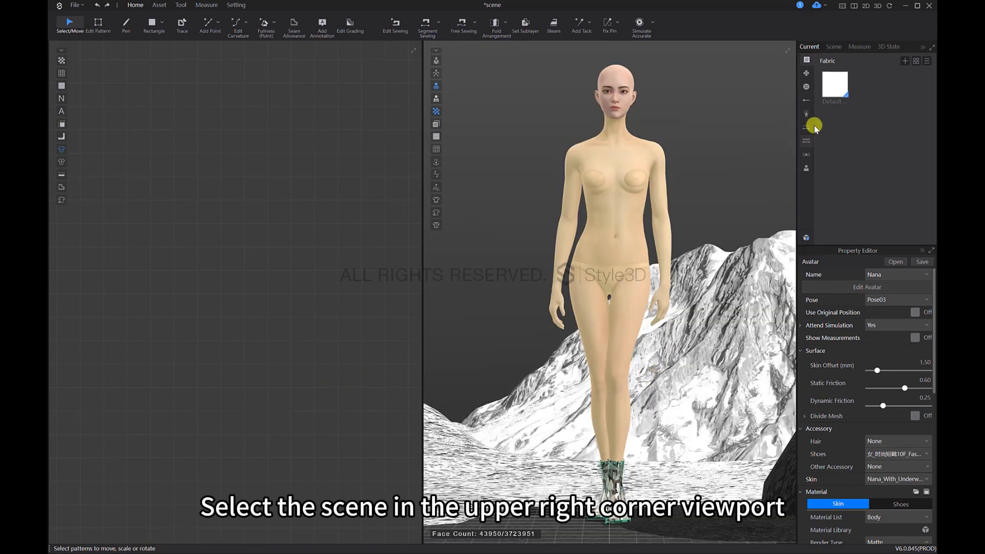
Step: Save the whole scene to the desktop as scene.ssc
left_click(830, 45)
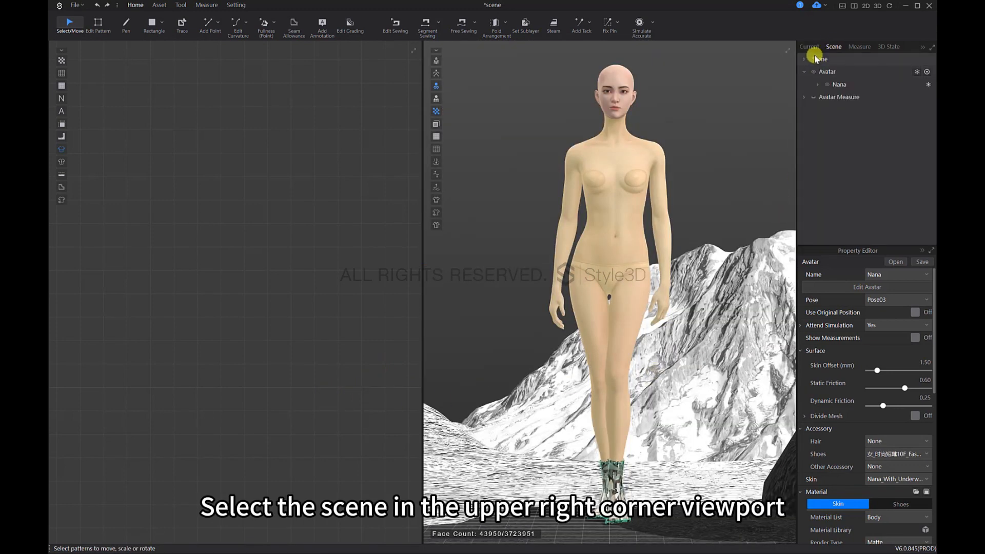
left_click(818, 59)
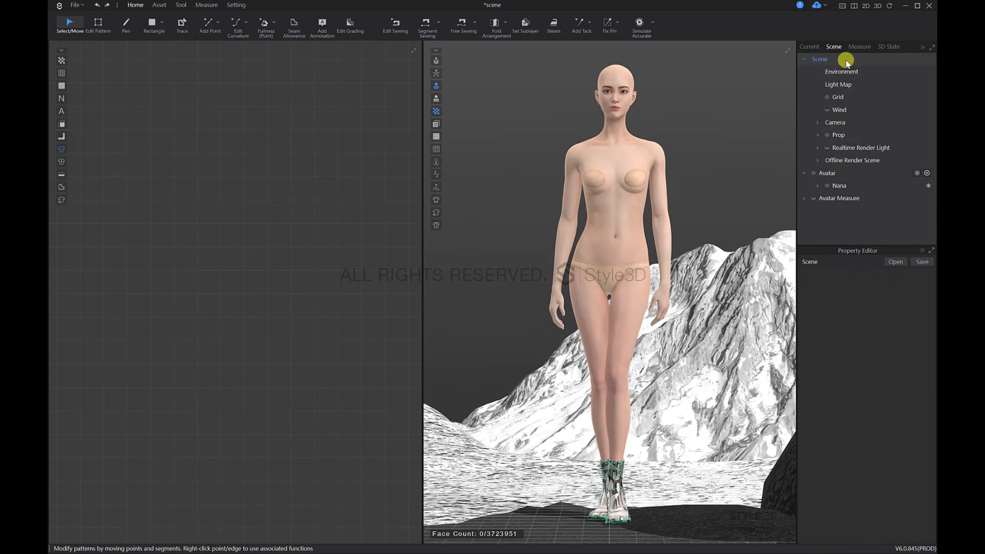
left_click(921, 262)
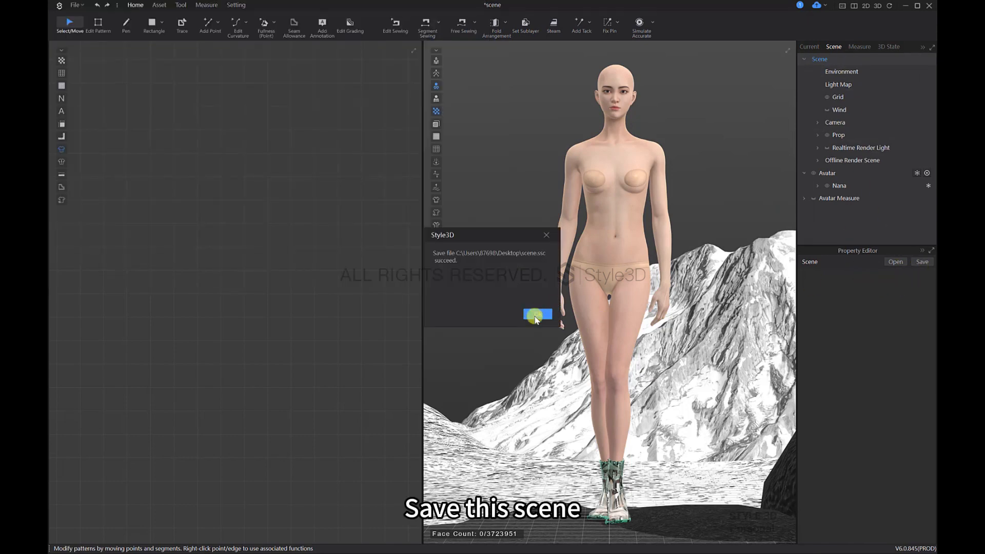
left_click(536, 315)
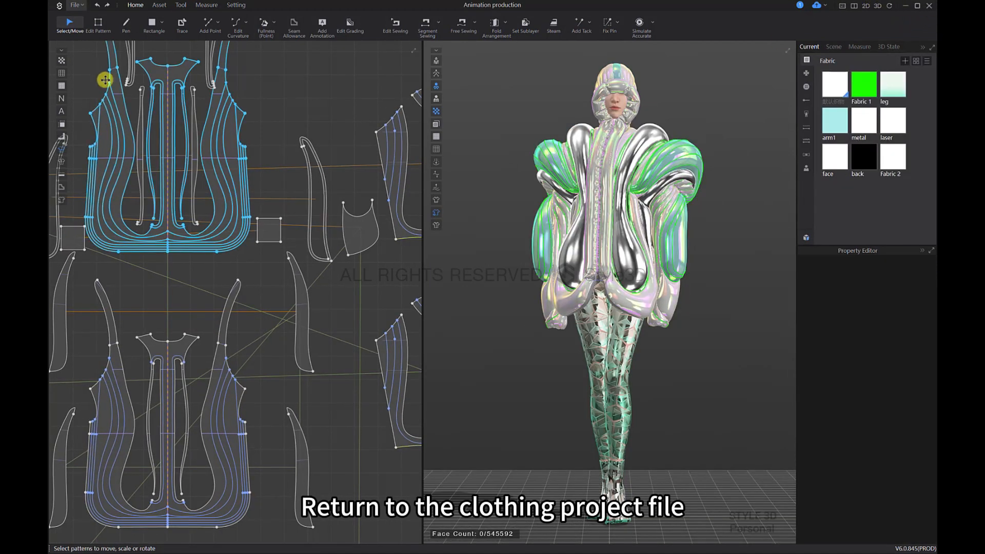
Step: Load the saved scene.ssc into the Animation production project with Load Type set to Add and Prop included
left_click(77, 5)
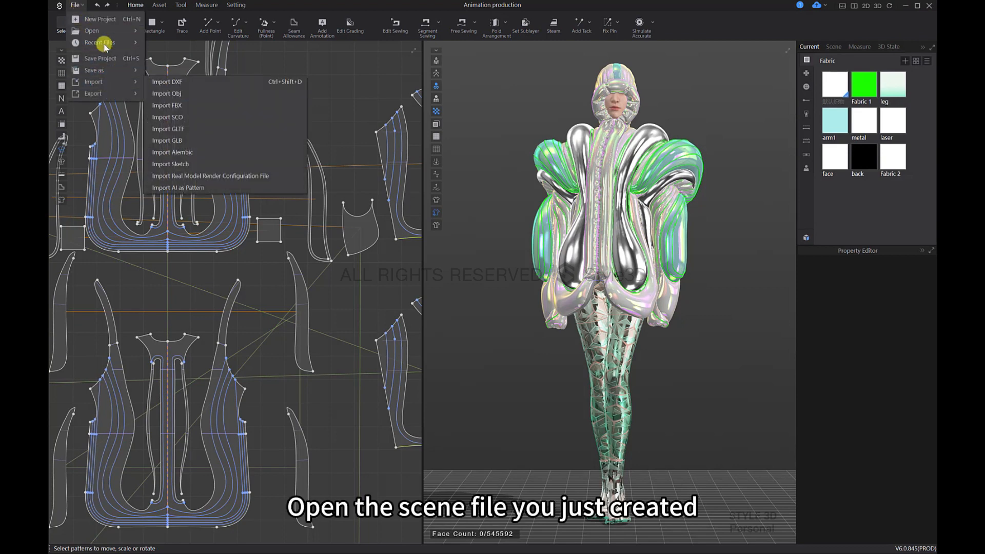
mouse_move(131, 34)
left_click(179, 68)
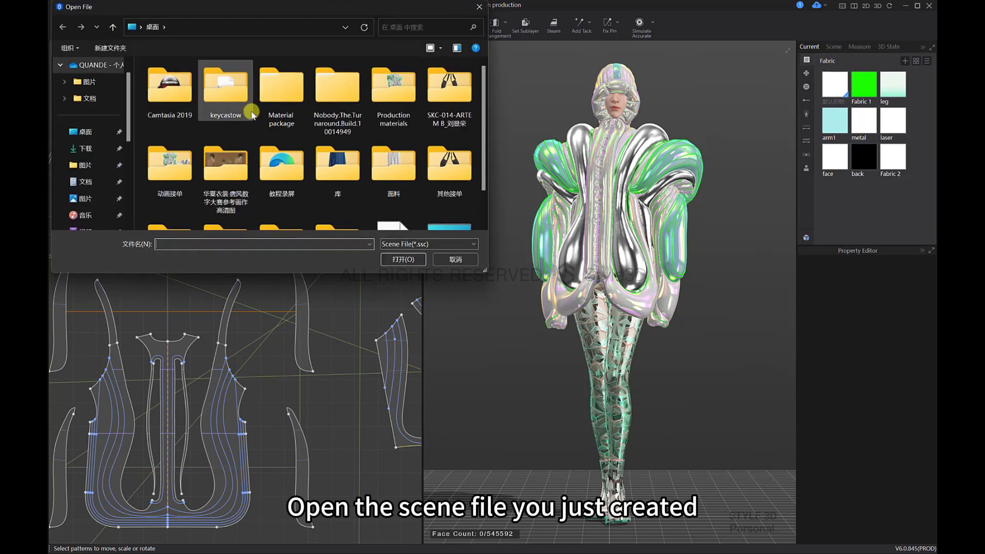
scroll(282, 154, "down", 1)
left_click(386, 222)
left_click(403, 259)
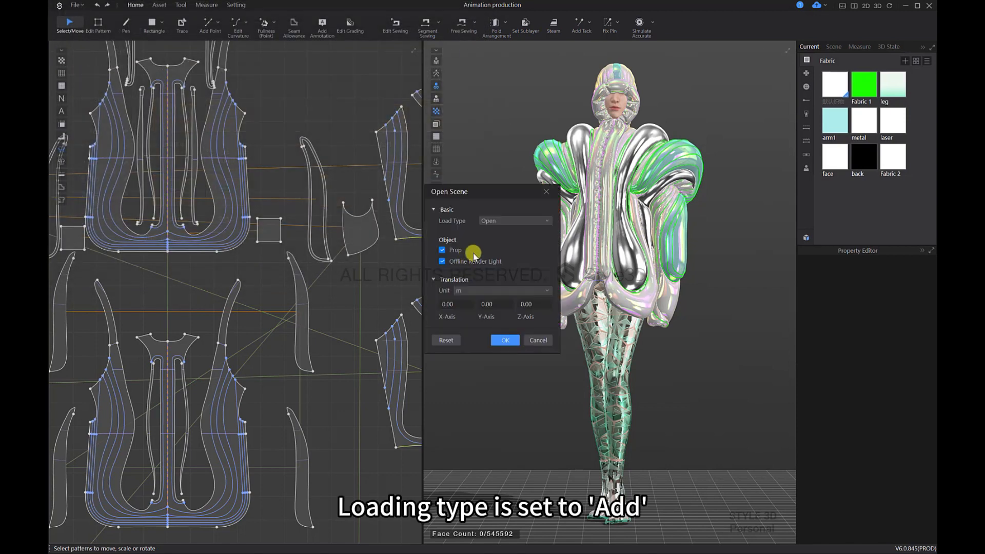
left_click(499, 238)
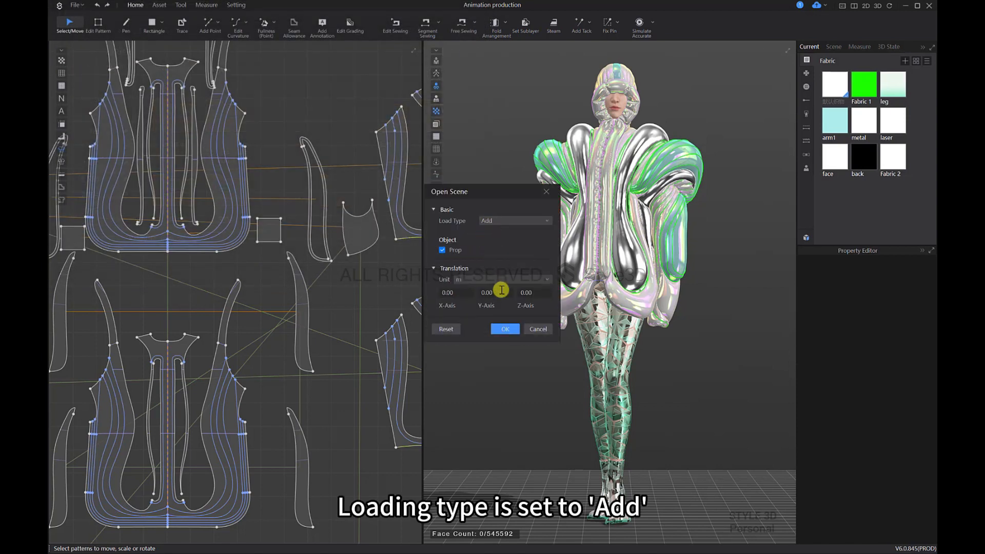
left_click(519, 330)
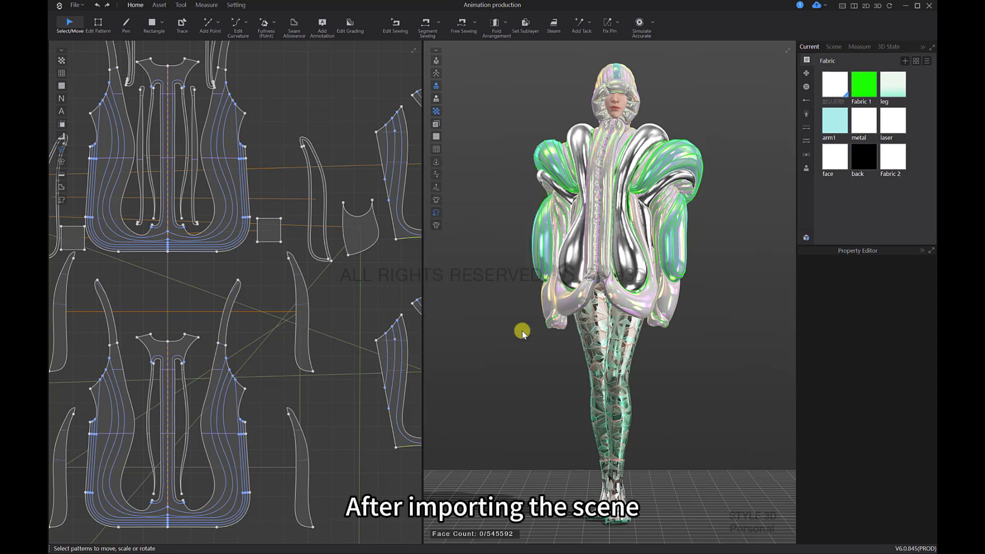
Step: Check the added scene from different angles around the dressed avatar
left_click(604, 343)
right_click_drag(576, 348, 926, 367)
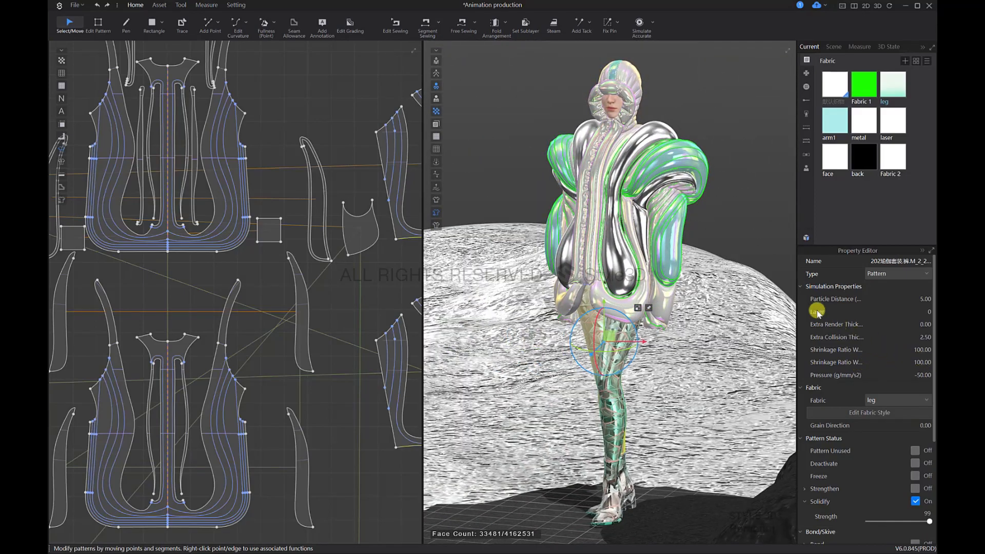
Step: Set the scene environment's background image to the white-to-green gradient picture from the project folder
right_click_drag(816, 312, 764, 286)
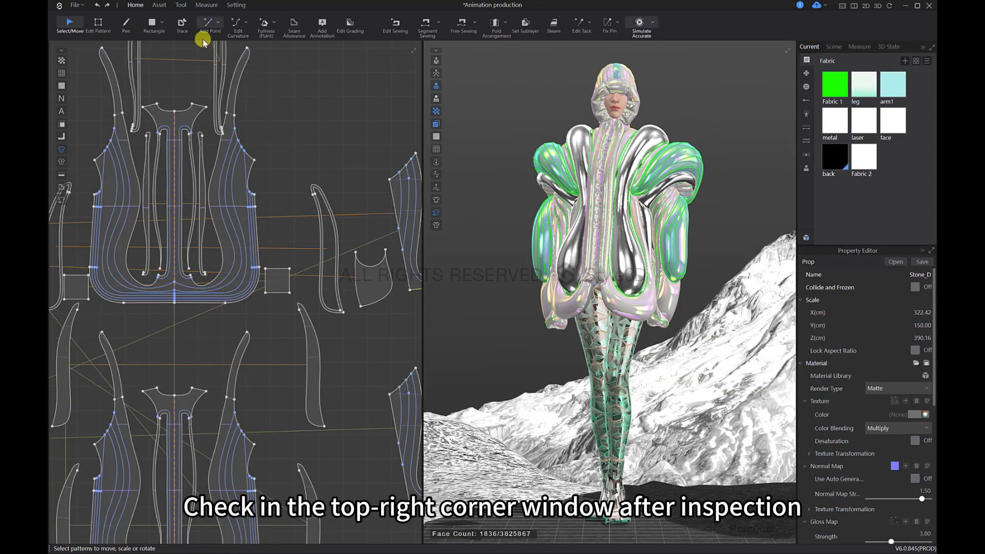
left_click(835, 47)
left_click(804, 72)
left_click(802, 60)
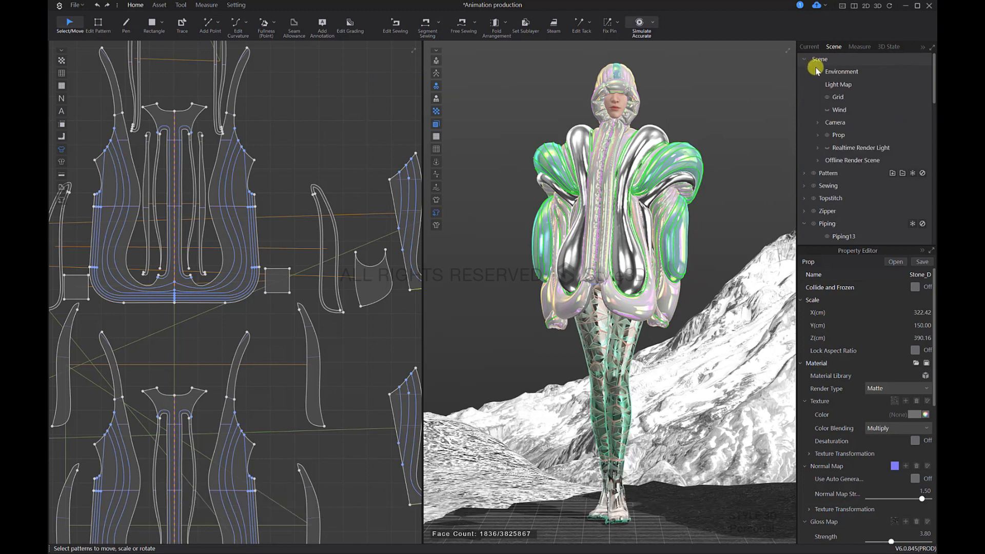
left_click(833, 71)
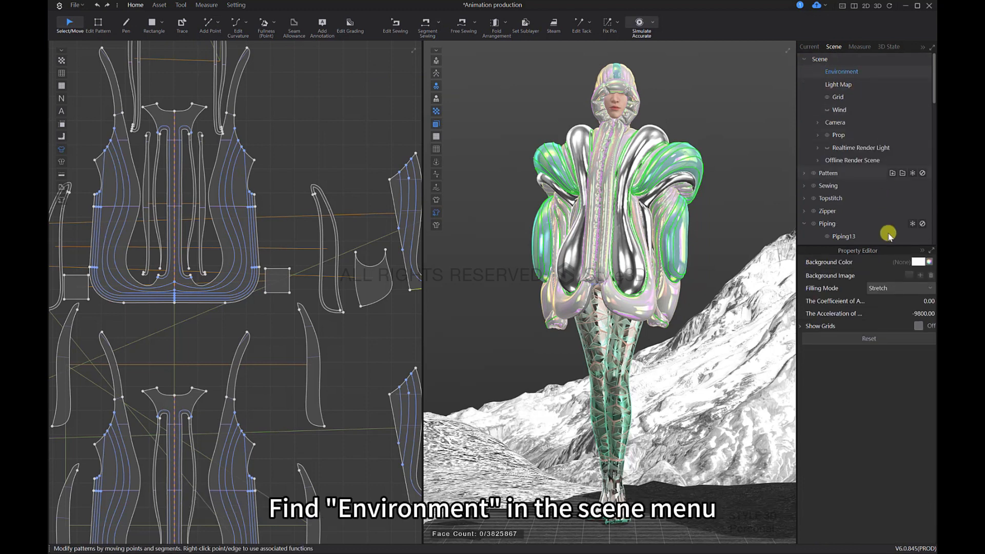
left_click(919, 280)
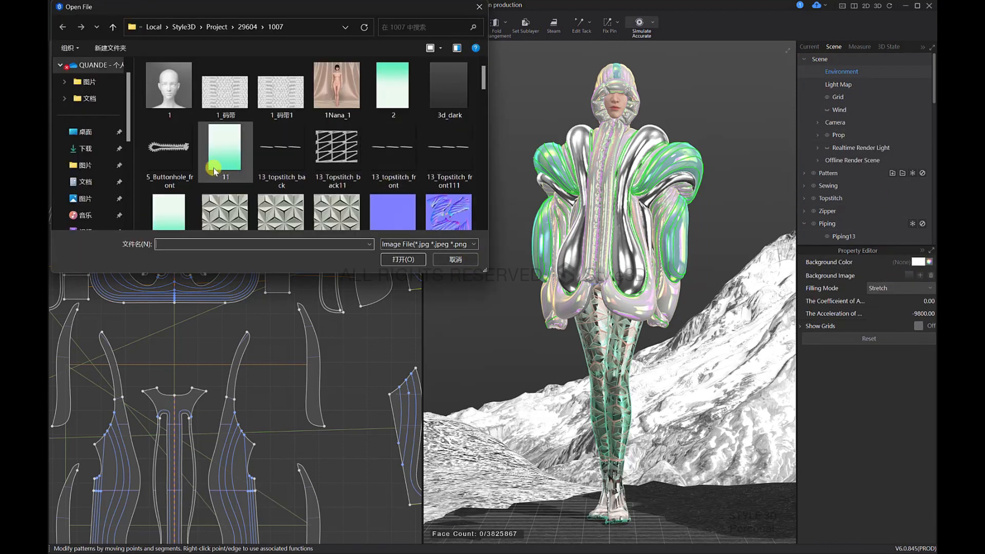
scroll(213, 168, "down", 1)
left_click(225, 103)
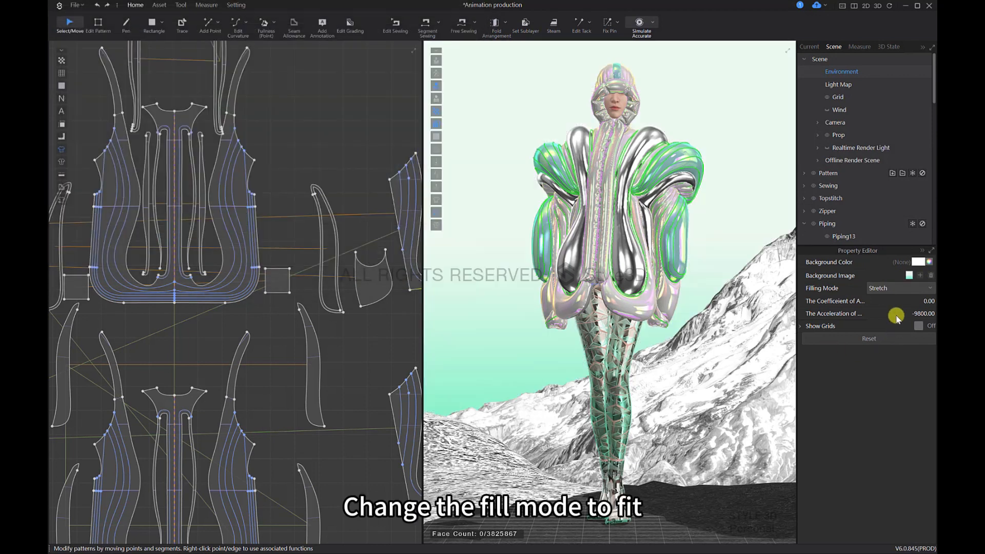
Step: Set the environment background's filling mode to Fit
left_click(924, 286)
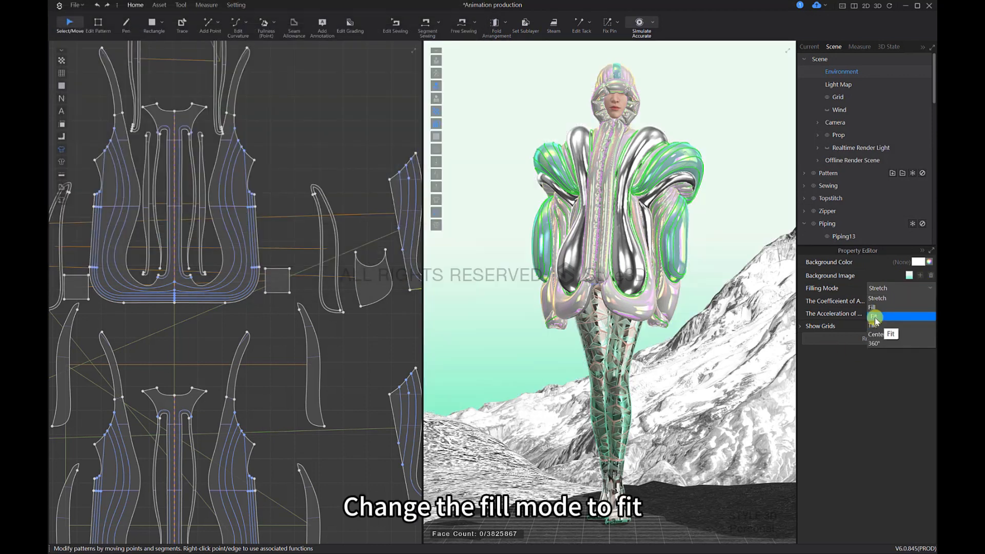
left_click(883, 326)
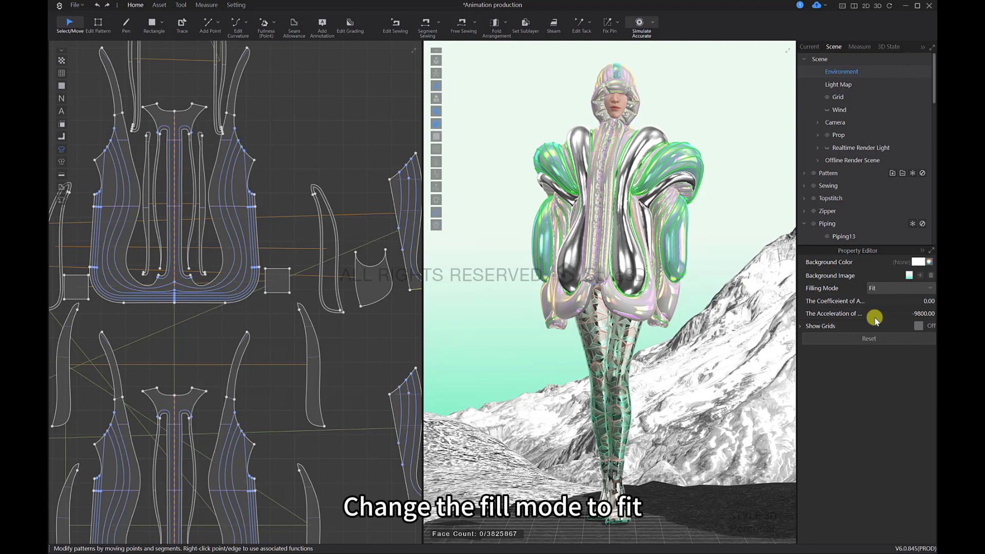
left_click(605, 354)
right_click_drag(634, 372, 657, 367)
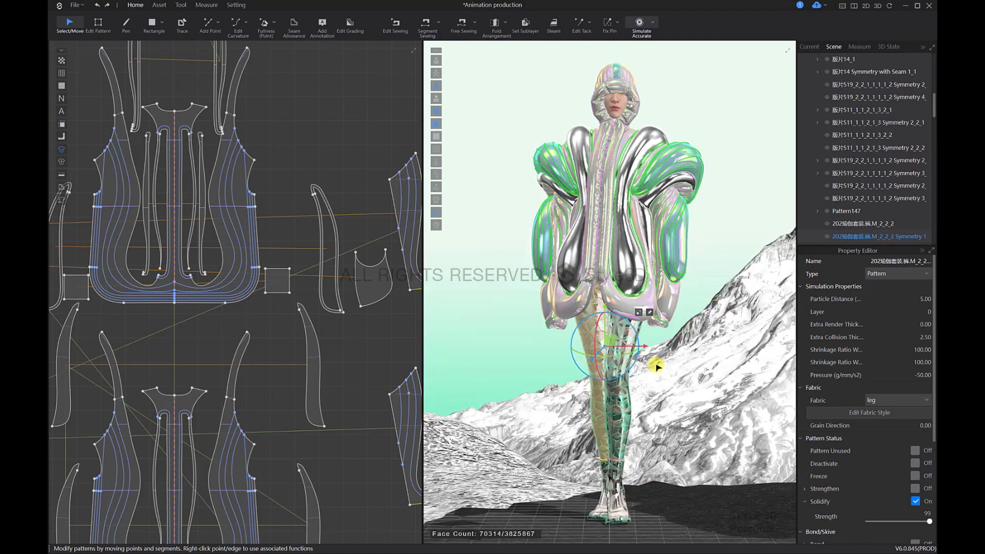
Step: Open the Animation Editor and set its Simulation Frame to 150
left_click(174, 4)
left_click(154, 26)
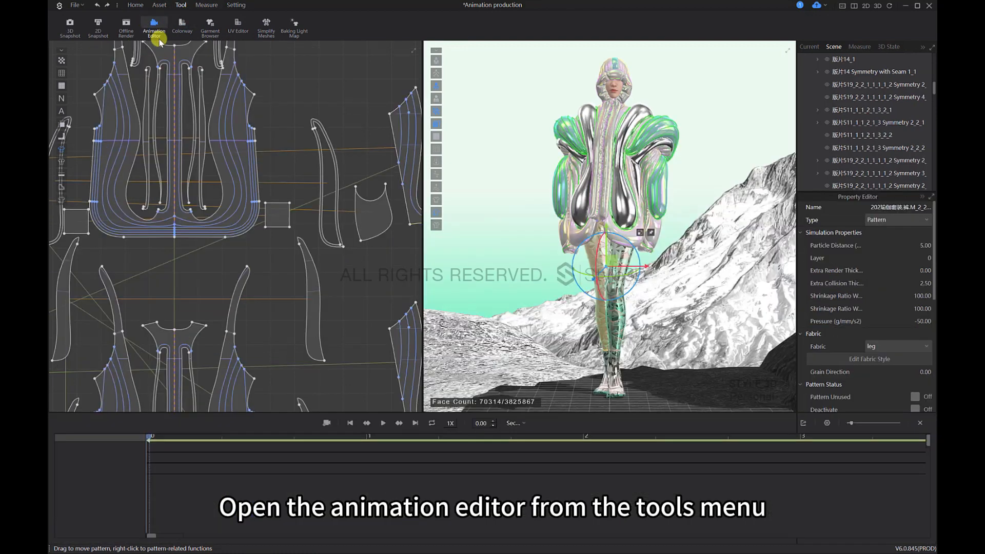
left_click(828, 422)
type("150")
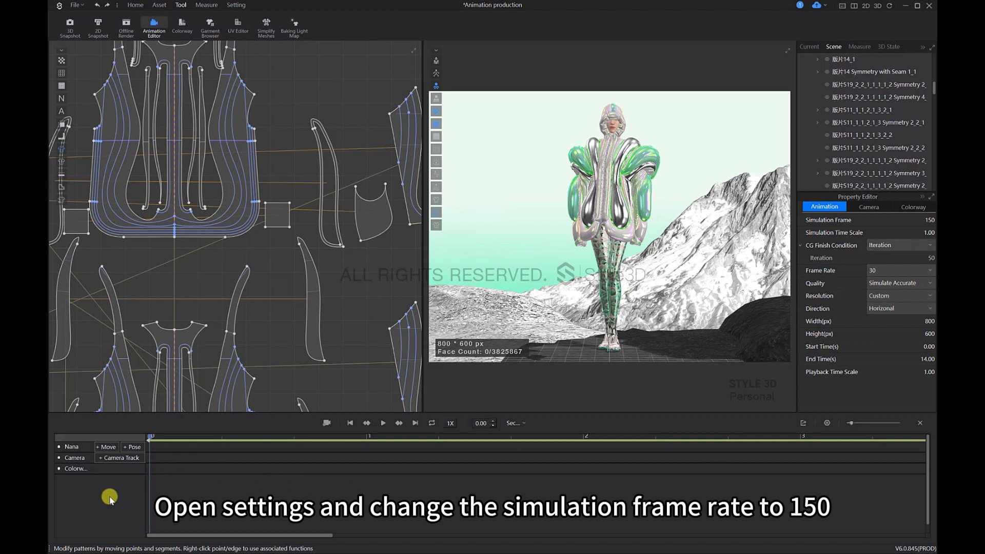
Step: Add the WalkI_HighHeel movement to the avatar with a 1.00 s transition, starting from the avatar's current position
left_click(110, 449)
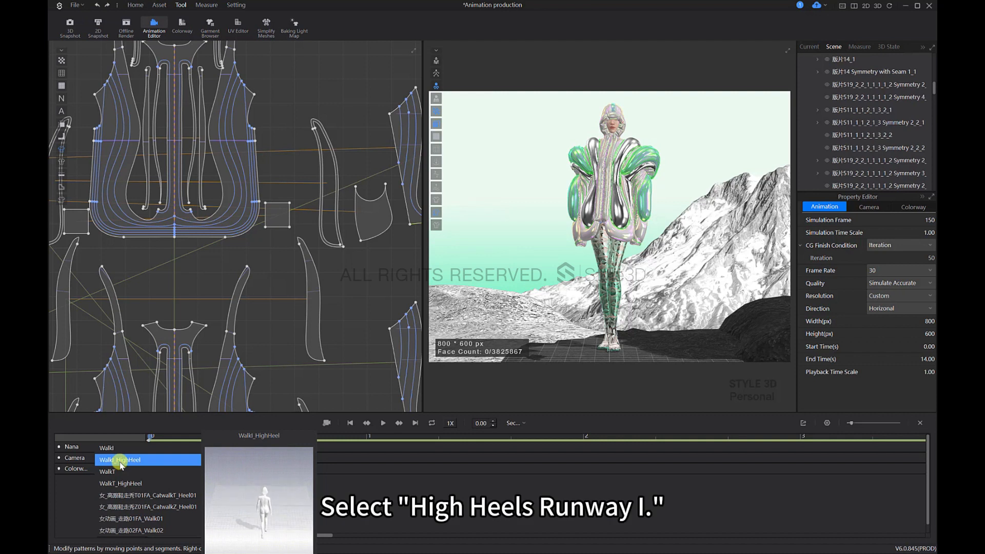
left_click(120, 462)
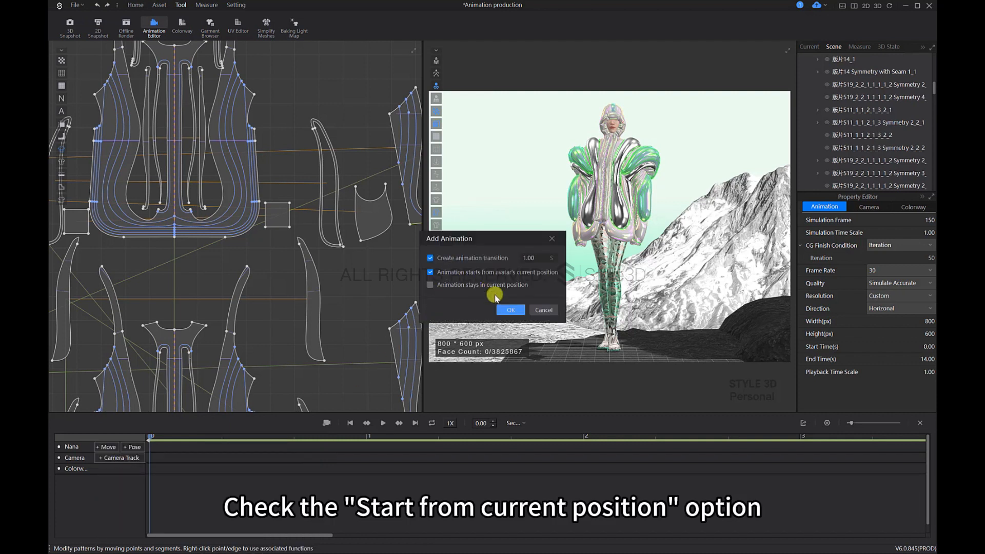
left_click(515, 310)
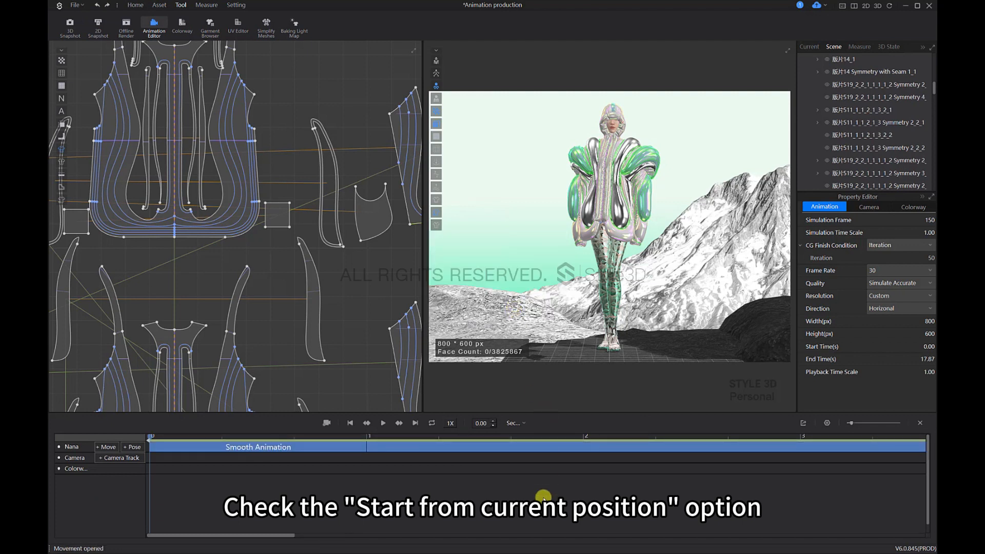
scroll(517, 485, "down", 5)
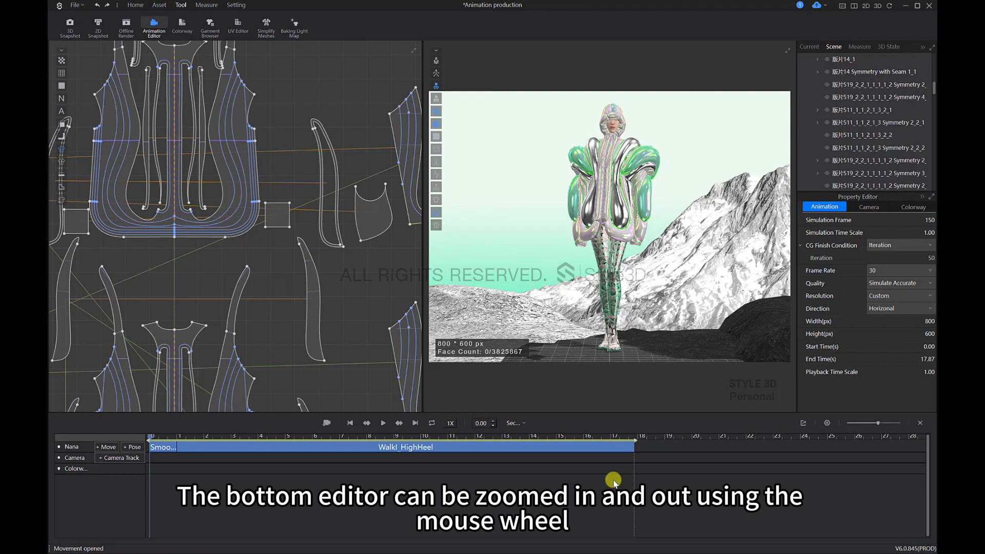
Step: Append the Business11 pose after the walk using Add Pose with a 1.00 s transition, and return the playhead to the start
left_click(132, 447)
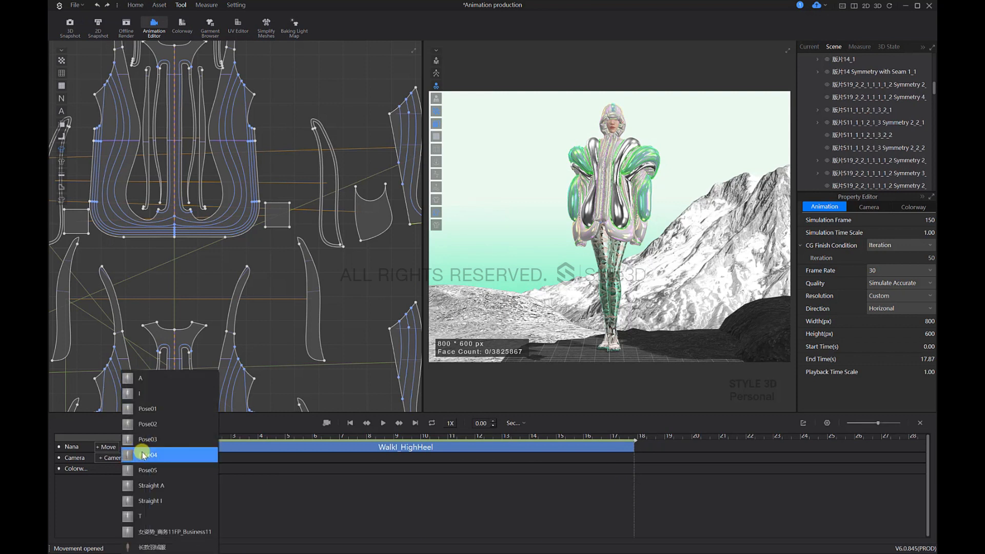
left_click(178, 532)
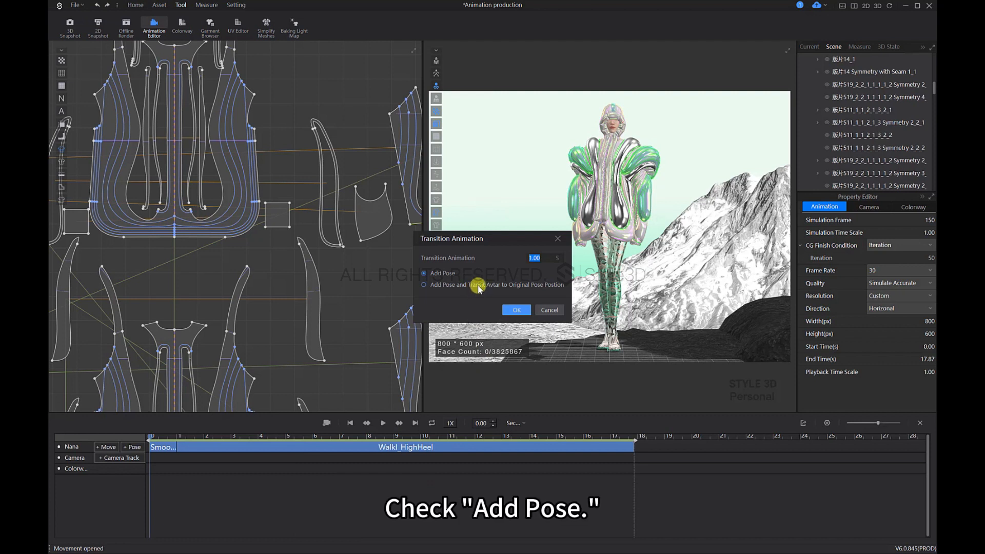
left_click(516, 310)
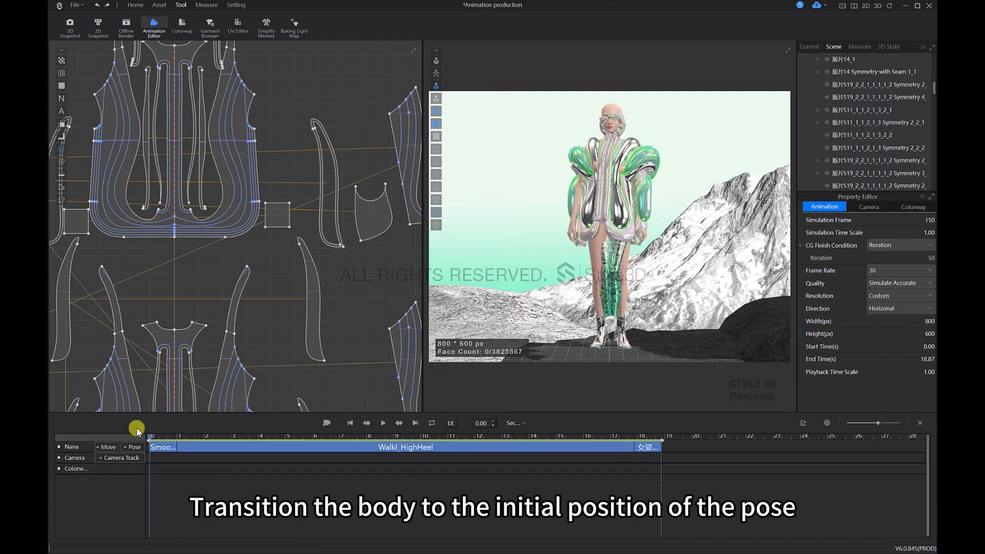
left_click(149, 441)
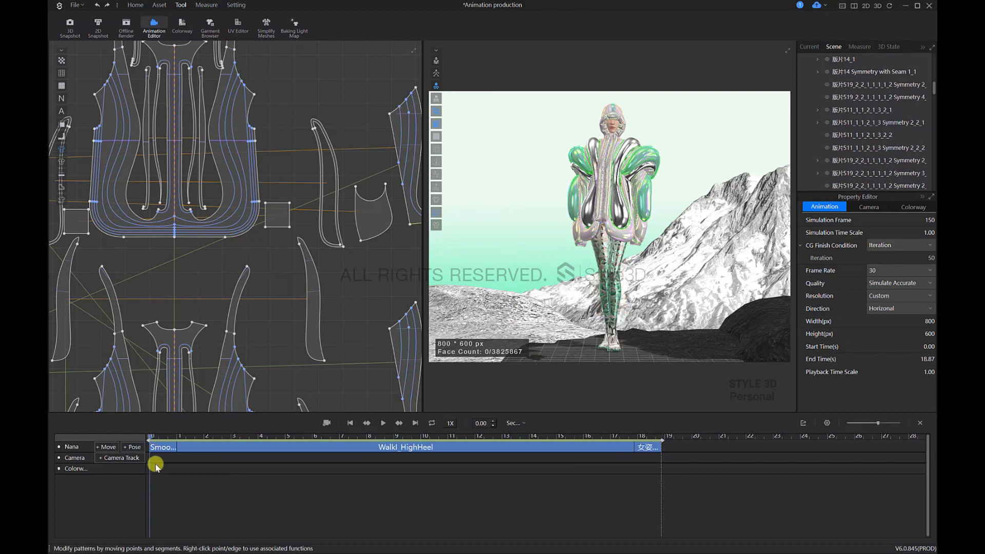
left_click_drag(153, 438, 74, 482)
Step: Set the animation frame to 4096 px wide and 2304 px high, and record the garment simulation over the whole animation
double_click(929, 323)
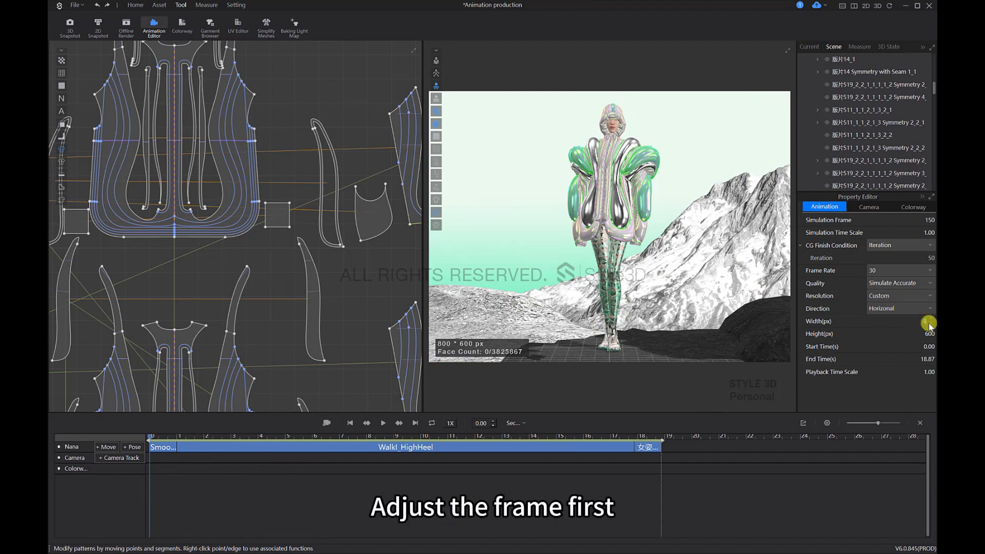
type("4096")
key("Return")
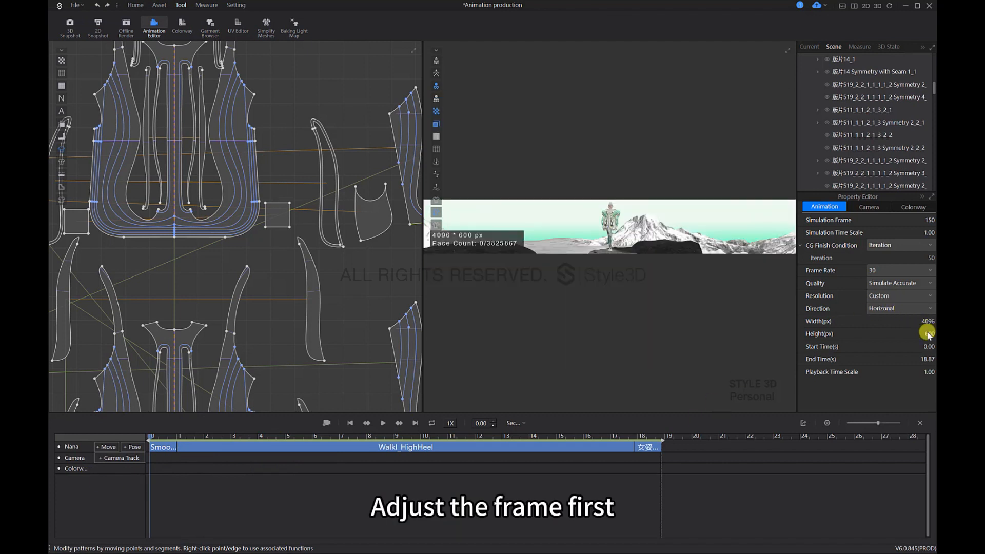
left_click(927, 333)
type("2304")
key("Return")
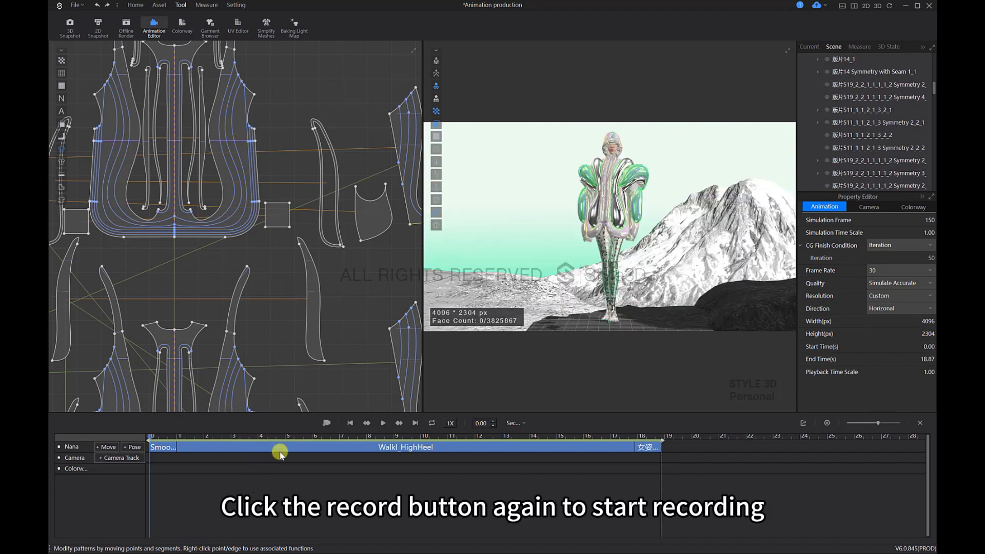
left_click(327, 423)
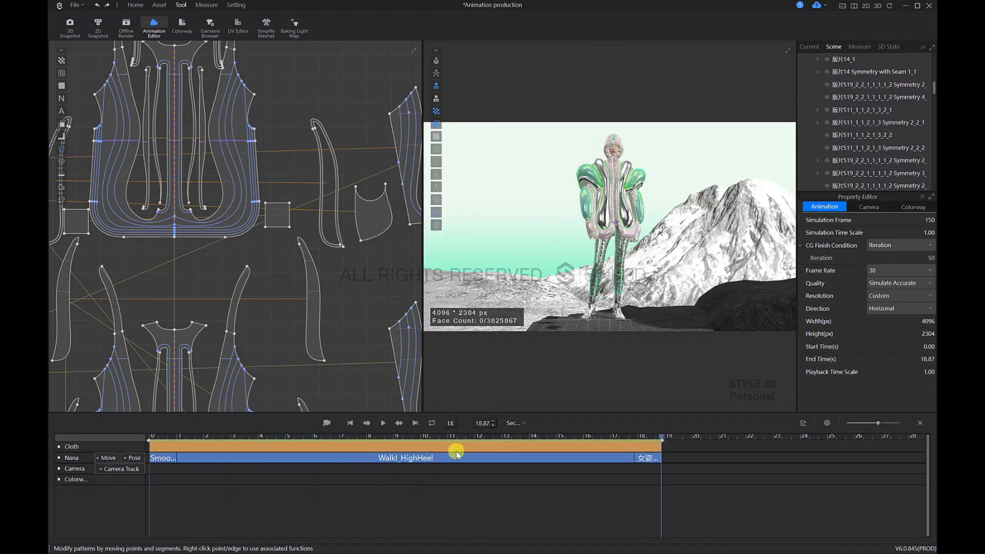
Step: Review the recorded runway walk from start to end in a wide view showing the avatar's path among the props
left_click_drag(656, 438, 426, 444)
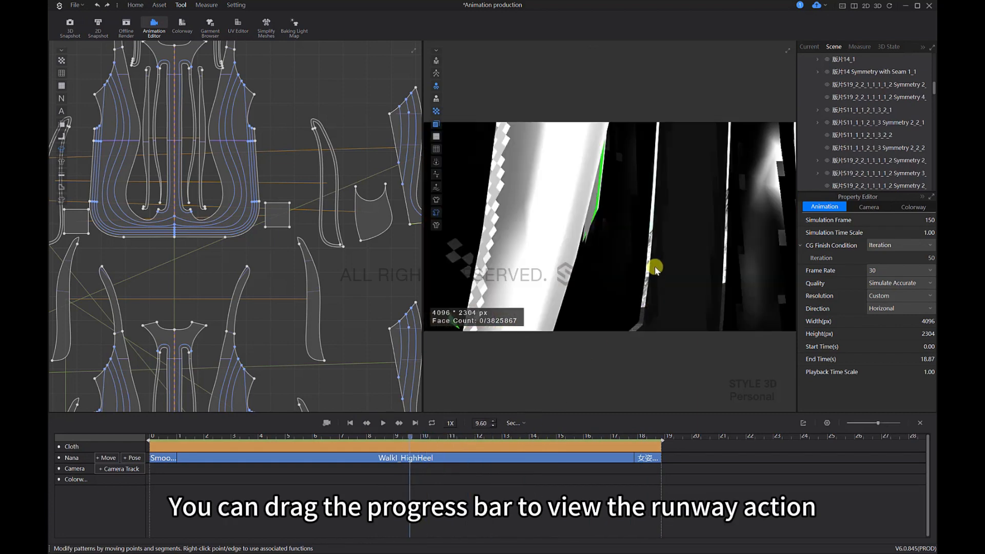
scroll(655, 267, "down", 5)
right_click_drag(655, 266, 672, 287)
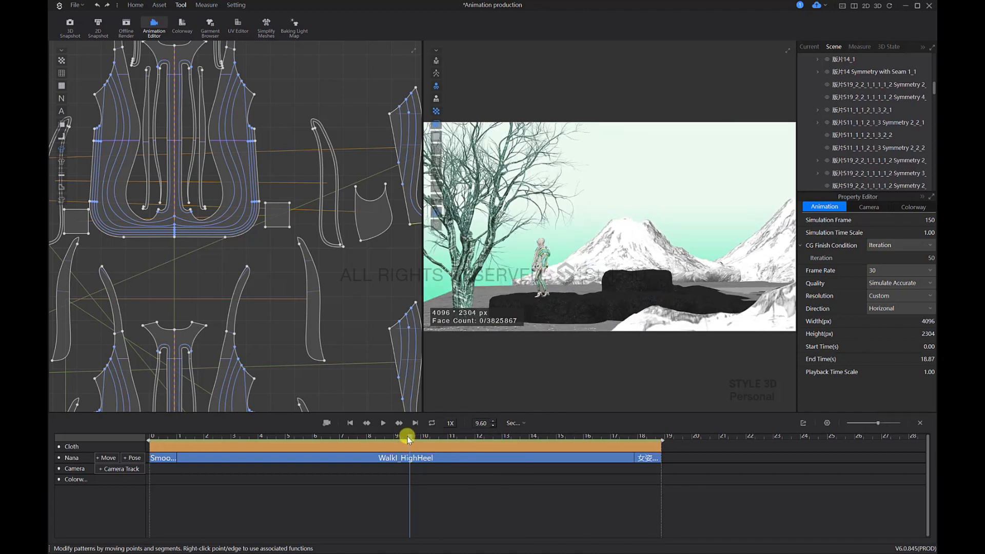
left_click_drag(368, 444, 145, 455)
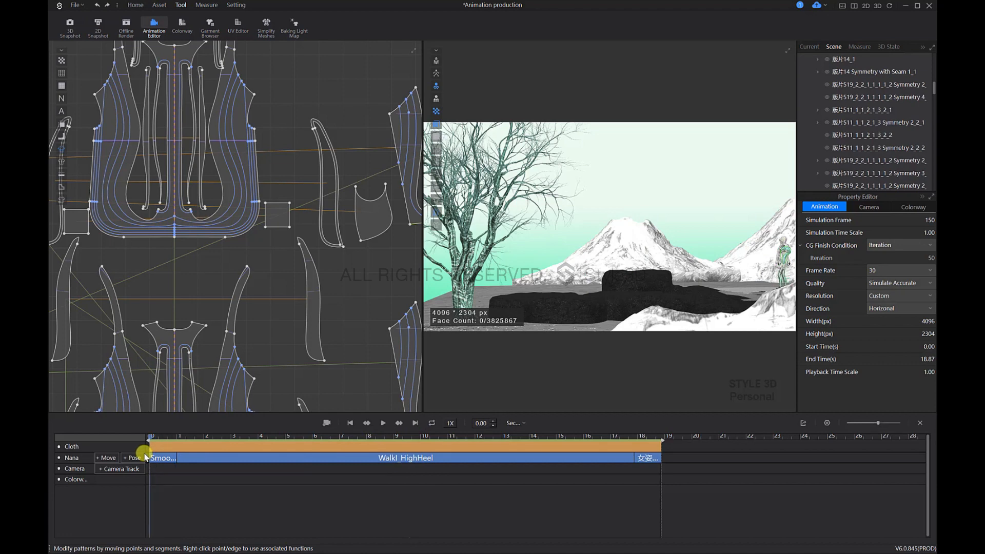
right_click_drag(630, 288, 657, 278)
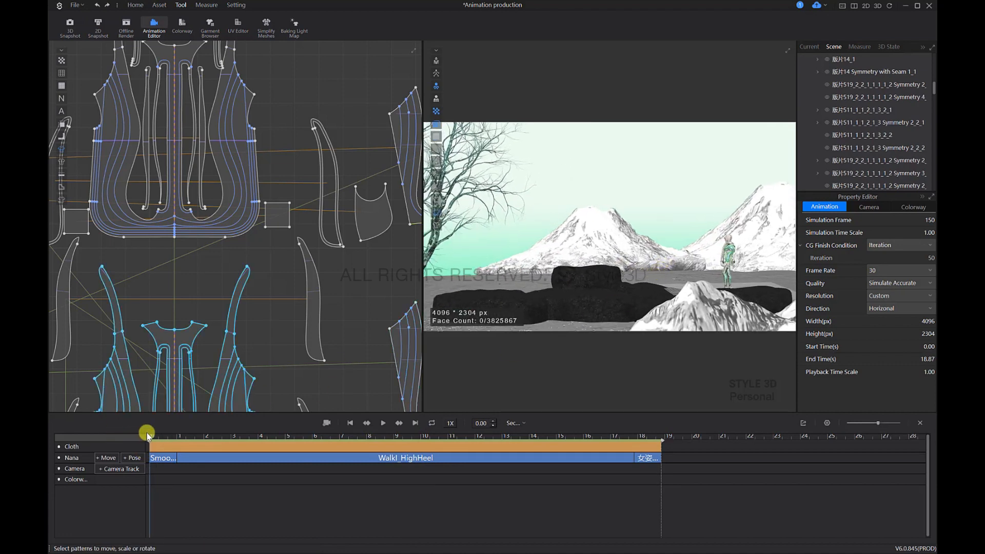
left_click_drag(183, 443, 232, 451)
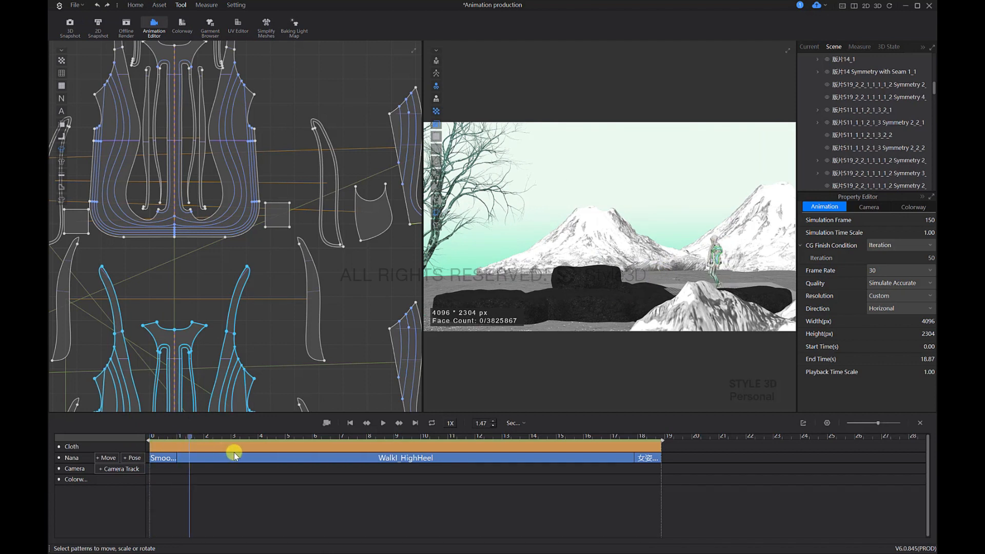
left_click_drag(294, 456, 667, 452)
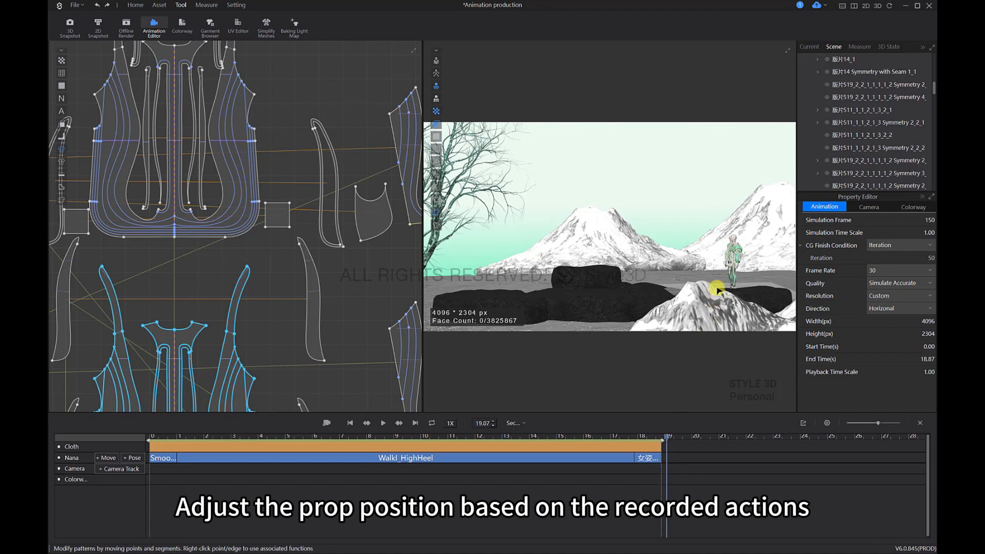
Step: Select the CavePlatform3_C stone and examine how it is positioned relative to the avatar's end position
scroll(729, 293, "up", 5)
scroll(725, 272, "down", 5)
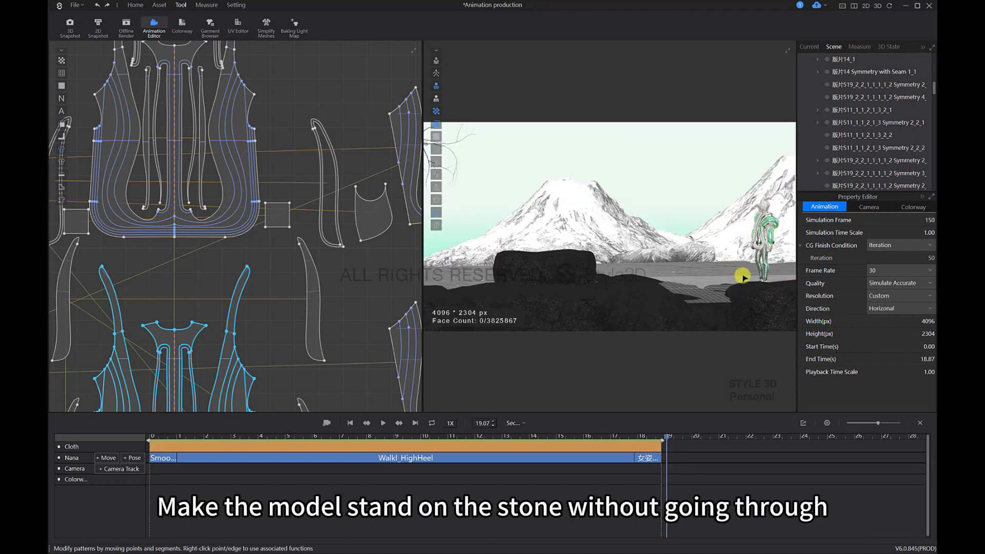
scroll(742, 277, "up", 2)
middle_click_drag(742, 277, 677, 251)
scroll(726, 249, "up", 2)
scroll(713, 255, "up", 3)
left_click(701, 282)
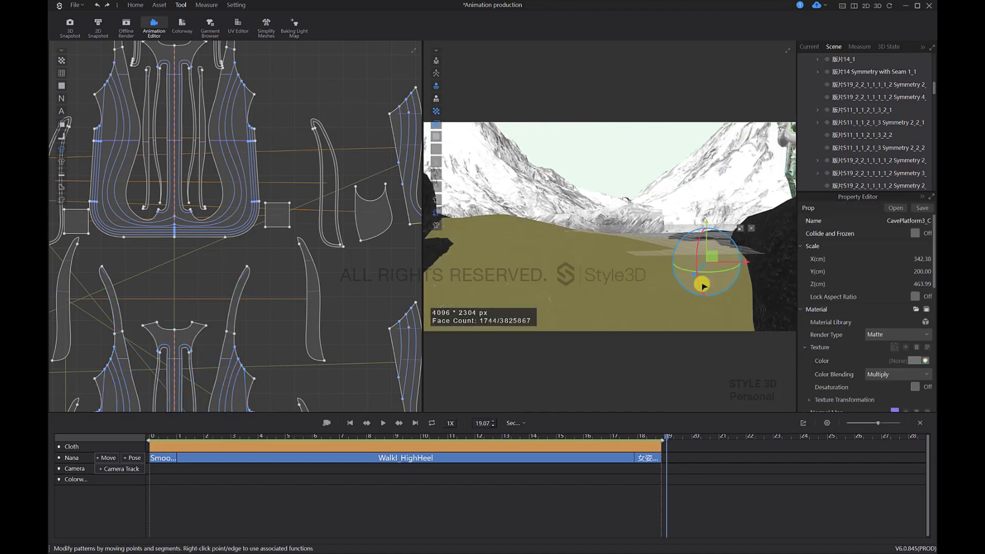
right_click_drag(701, 282, 706, 255)
scroll(651, 282, "up", 4)
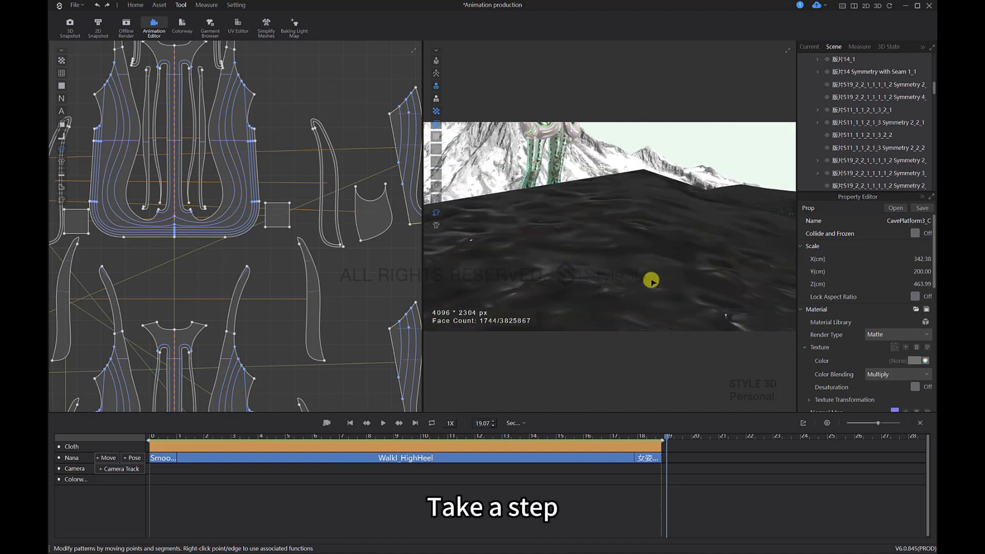
Step: Select the CavePlatform3_A stone and examine the avatar's foot contact with it over the first two seconds of the walk
left_click(637, 303)
right_click_drag(637, 303, 666, 214)
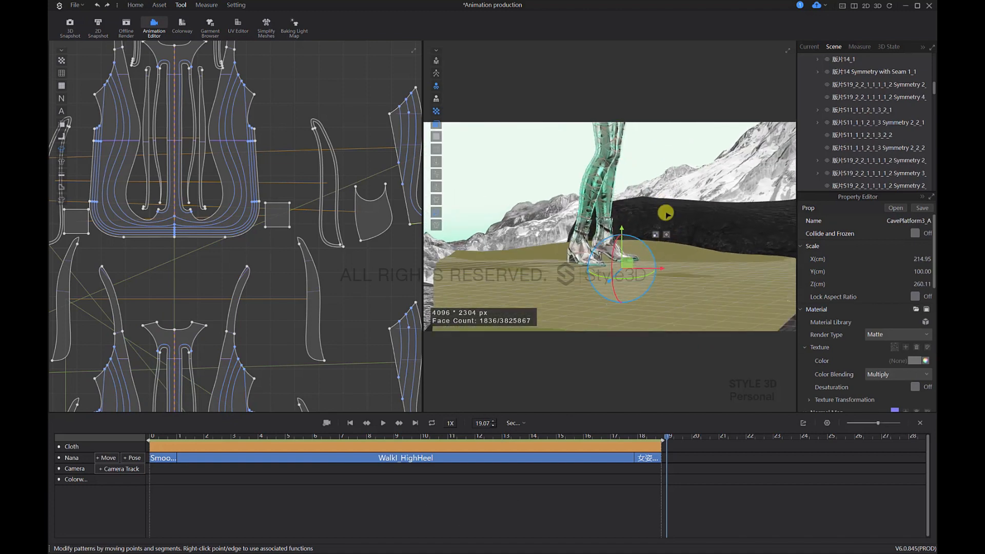
scroll(651, 264, "up", 4)
middle_click_drag(651, 264, 680, 205)
scroll(682, 203, "up", 2)
right_click_drag(681, 202, 631, 245)
left_click(407, 352)
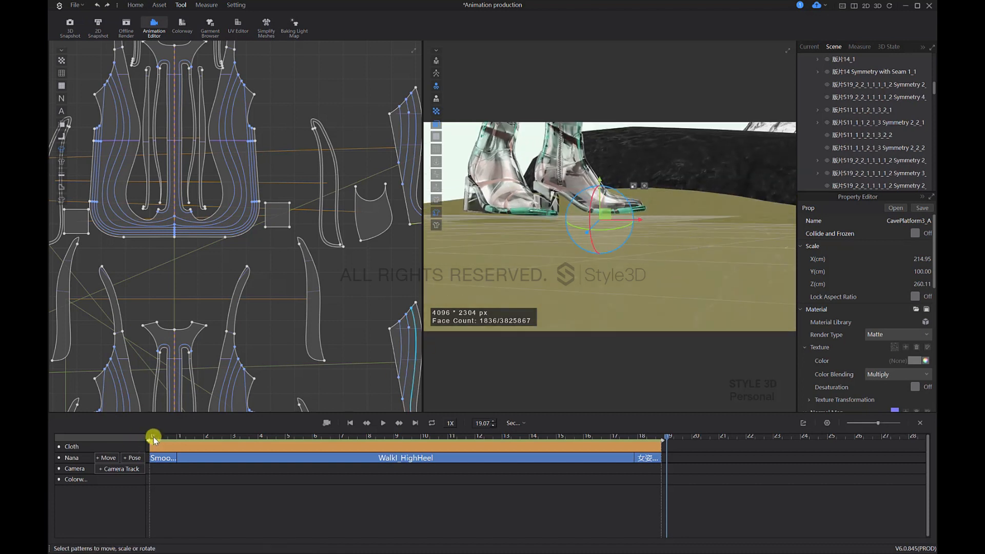
left_click(152, 445)
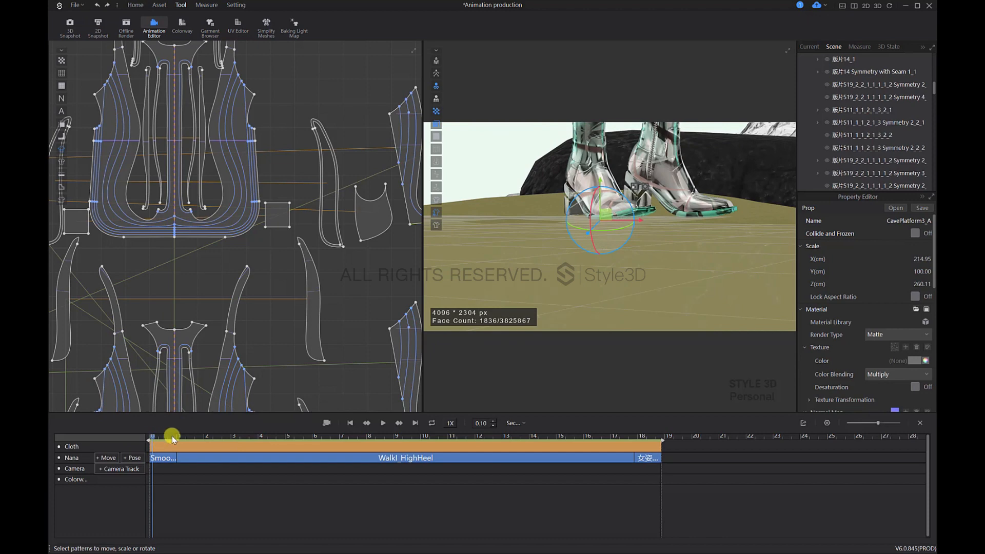
left_click_drag(172, 438, 204, 439)
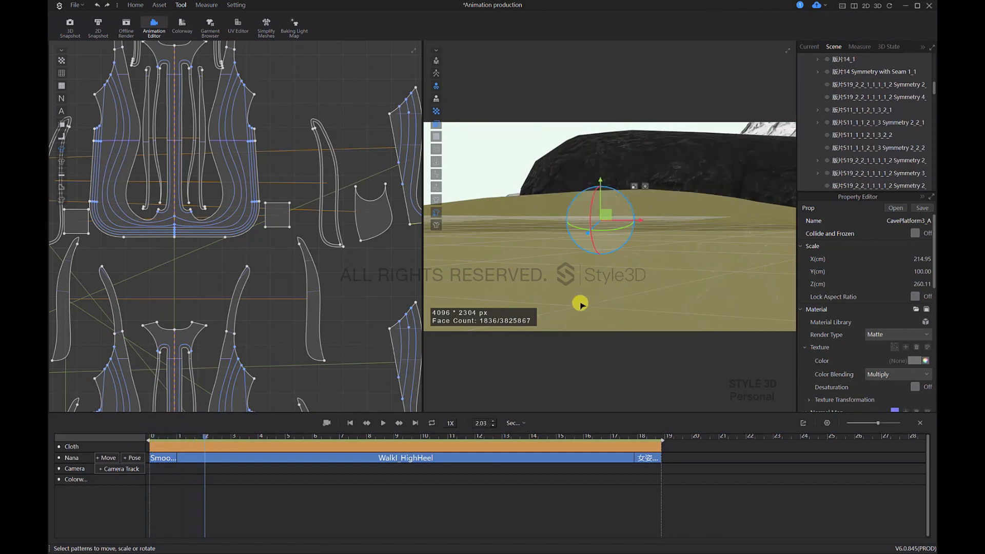
Step: Raise the CavePlatform3_C stone along its vertical axis to meet the avatar's foot at 2.03 s
right_click_drag(580, 303, 677, 232)
left_click(675, 228)
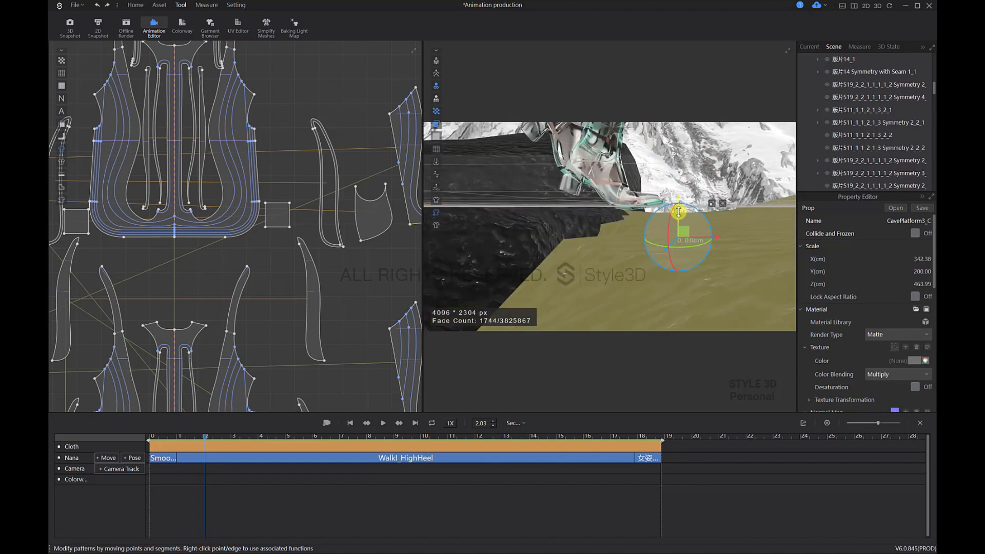
left_click_drag(679, 211, 692, 195)
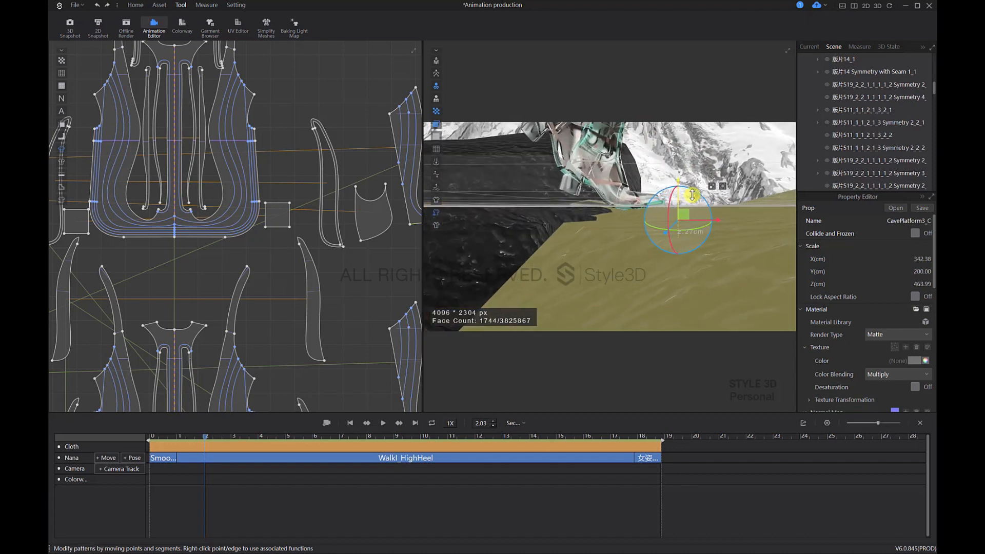
right_click_drag(710, 216, 692, 241)
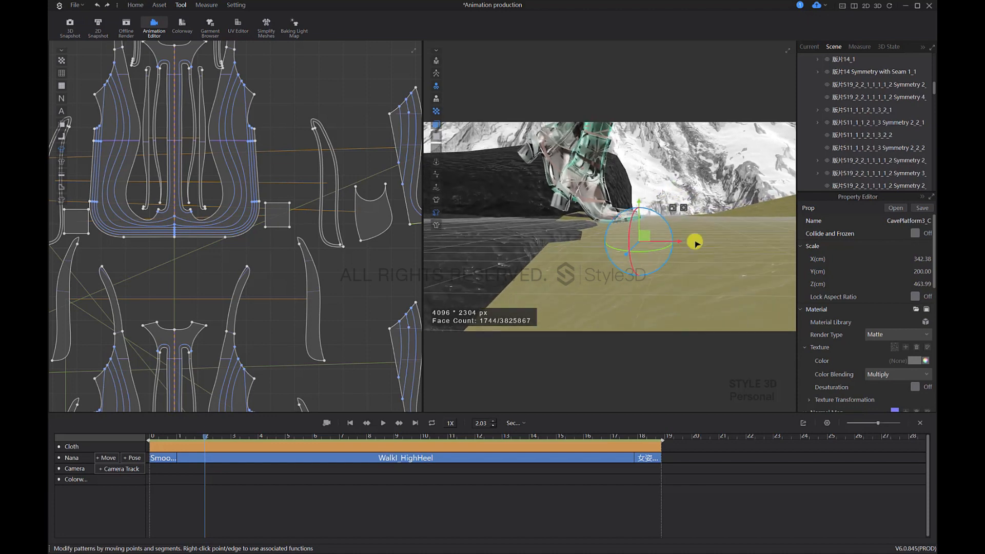
Step: Advance the walk to 4.80 s and adjust the Stone_D rock's height to meet the avatar's feet
left_click_drag(205, 435, 257, 436)
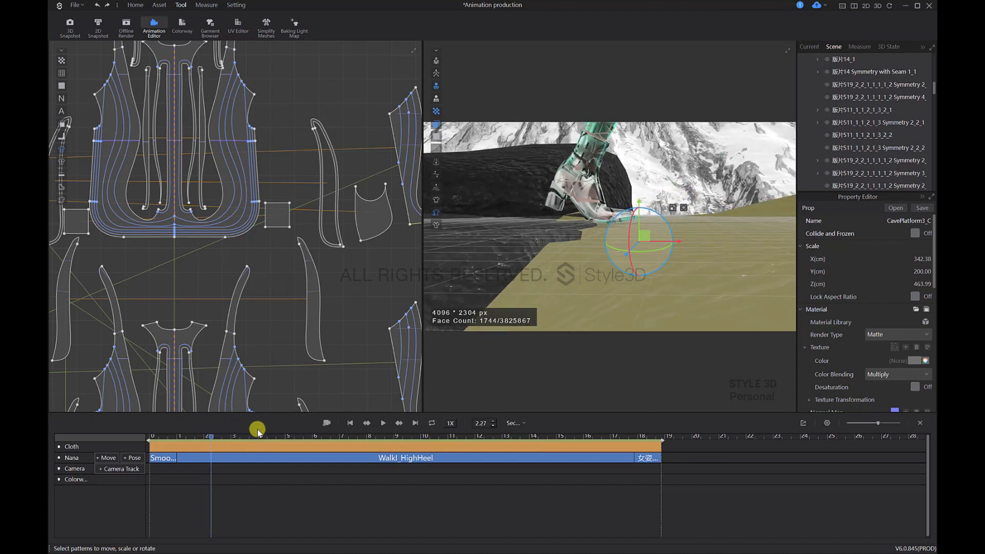
right_click_drag(600, 237, 754, 240)
right_click_drag(607, 256, 668, 229)
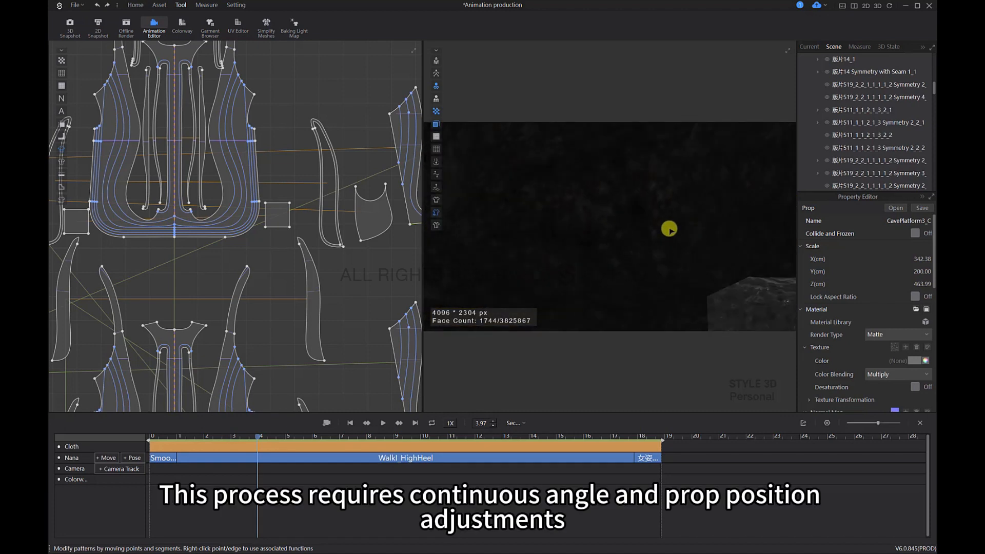
left_click(591, 211)
right_click_drag(552, 229, 489, 380)
left_click(671, 260)
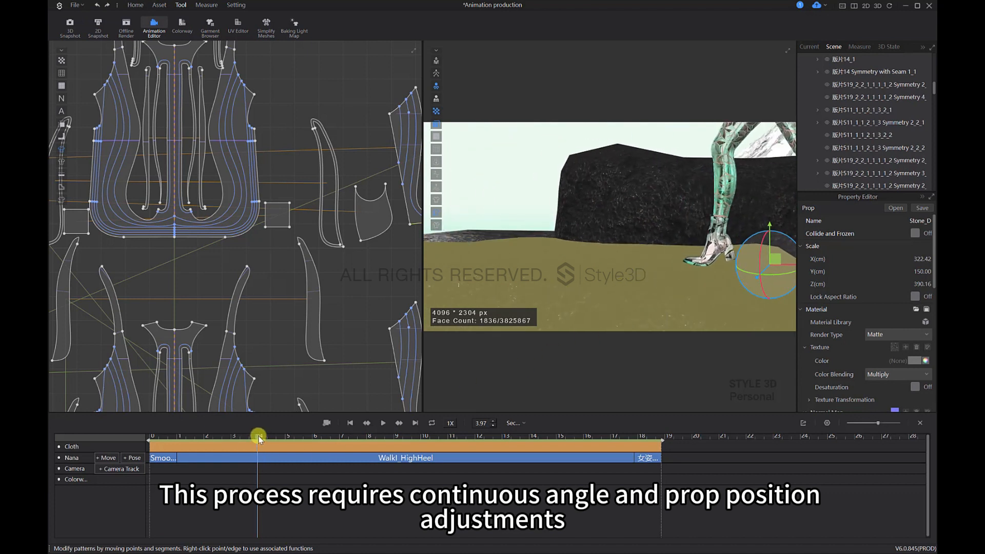
left_click_drag(266, 438, 279, 436)
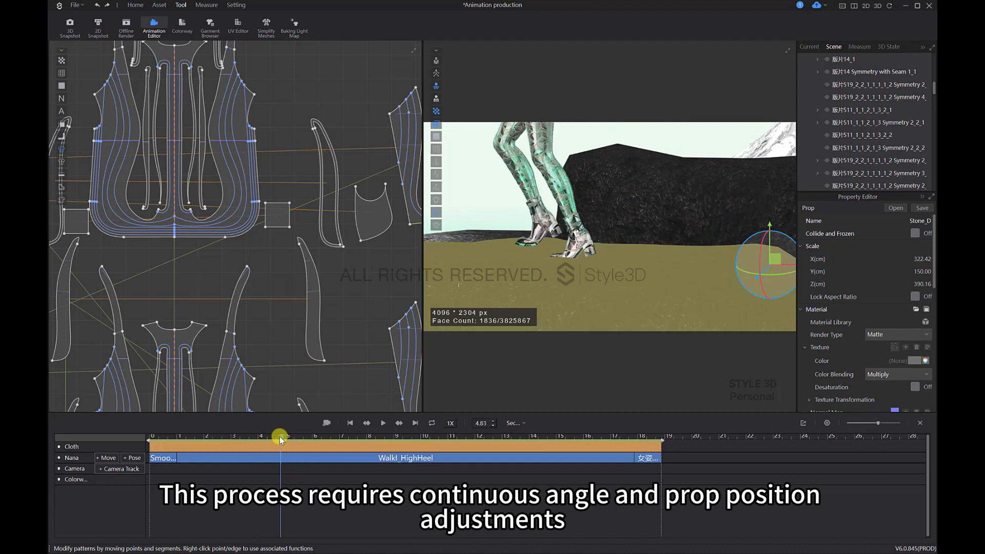
right_click_drag(539, 294, 642, 253)
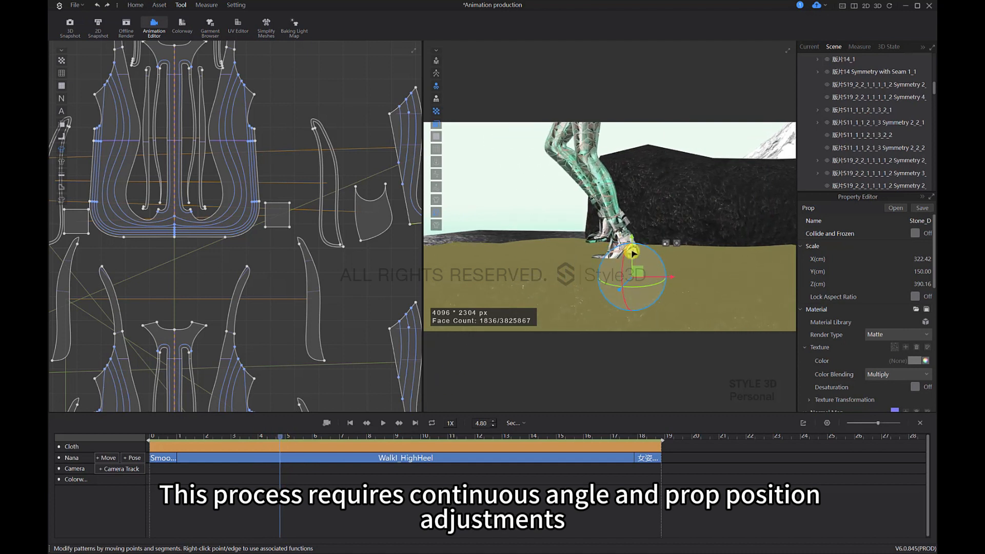
left_click_drag(630, 252, 626, 254)
right_click_drag(649, 264, 625, 271)
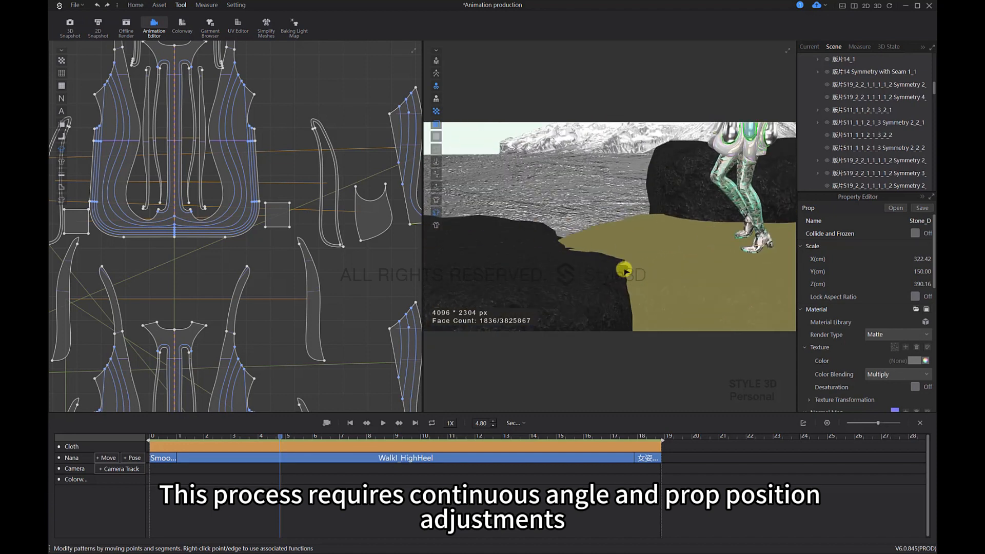
Step: Advance the walk to 6.57 s, select the Stone_F rock and check how the avatar's feet meet its surface
left_click_drag(301, 438, 327, 432)
middle_click_drag(464, 257, 639, 255)
left_click(617, 271)
scroll(623, 275, "up", 5)
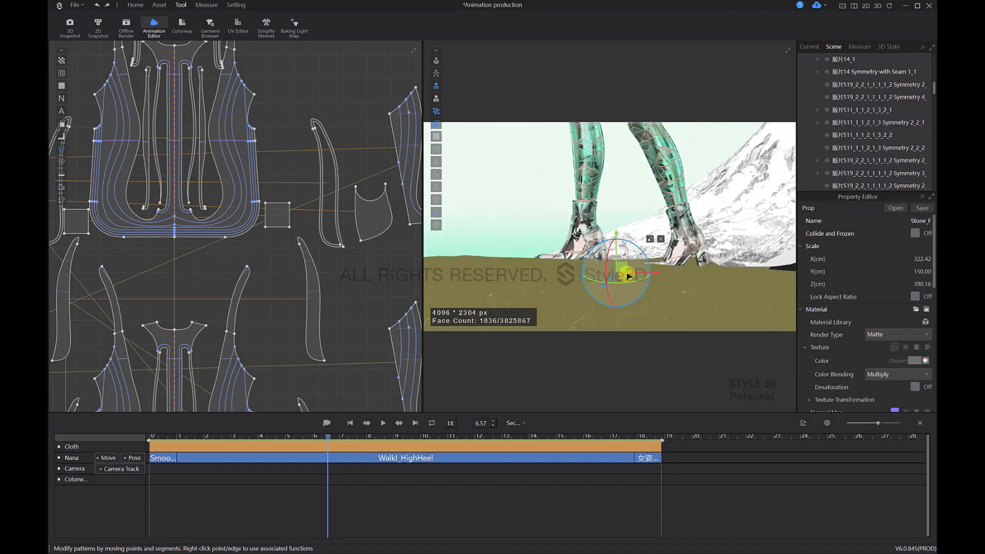
mouse_move(628, 277)
right_mouse_down()
mouse_move(710, 292)
mouse_move(629, 290)
right_mouse_up()
scroll(697, 255, "down", 8)
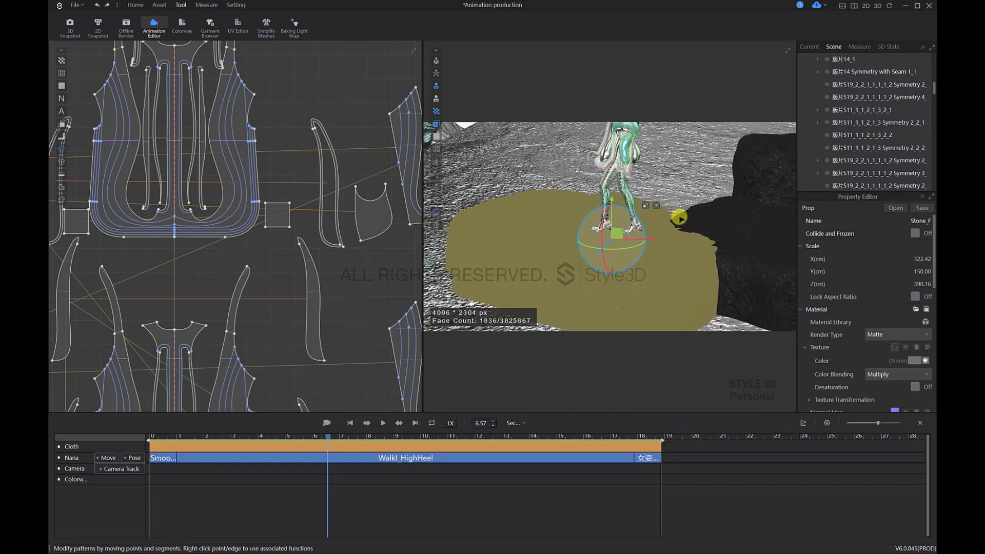
scroll(718, 234, "down", 10)
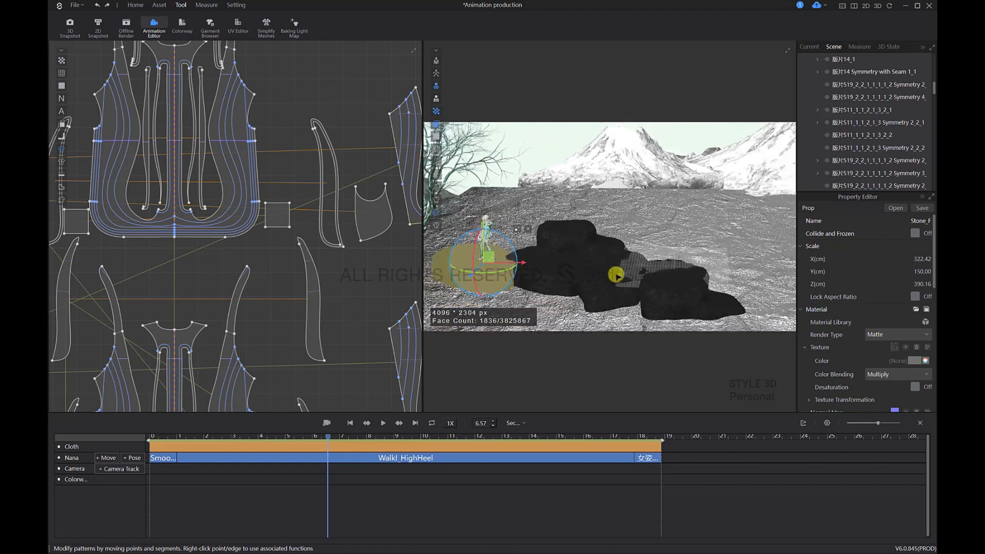
Step: Return the playhead to 0.00 s and add a camera keyframe with a view from directly above the tree
left_click(310, 439)
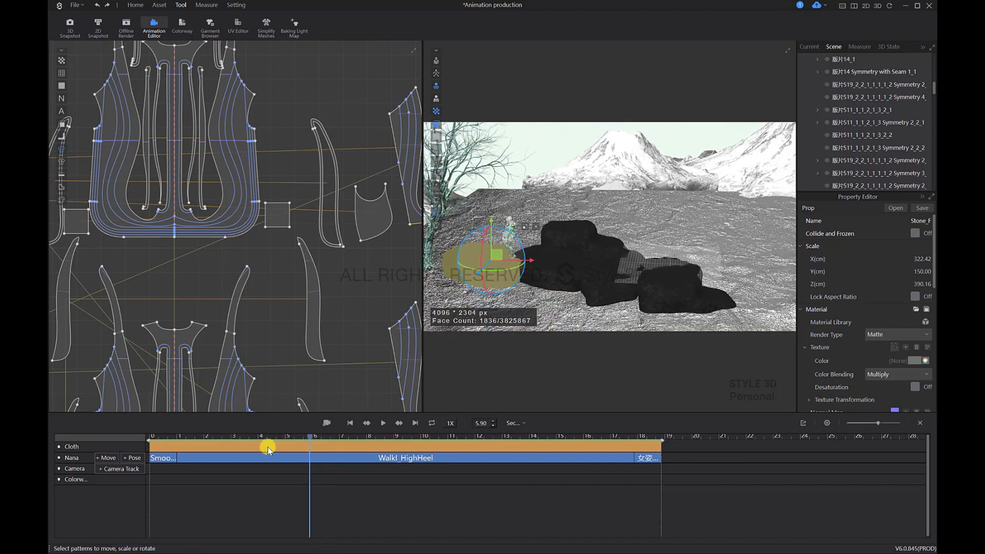
left_click(151, 455)
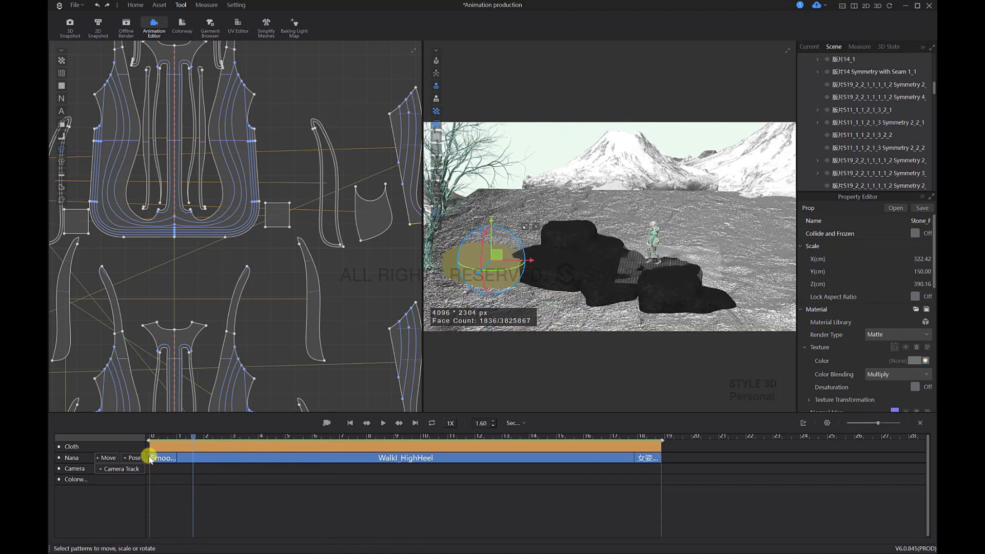
key("2")
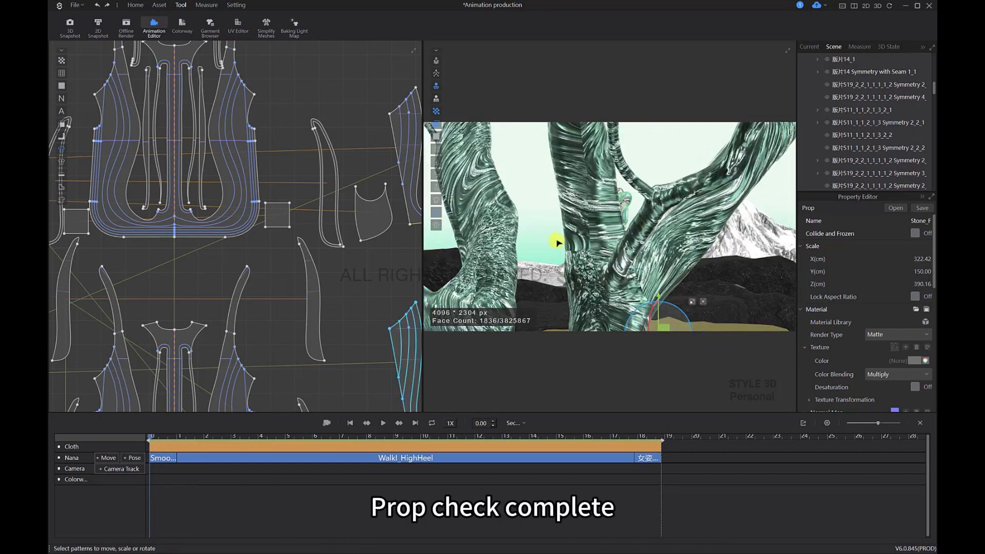
scroll(565, 245, "down", 3)
left_click(607, 252)
right_click_drag(608, 252, 657, 248)
scroll(590, 267, "down", 3)
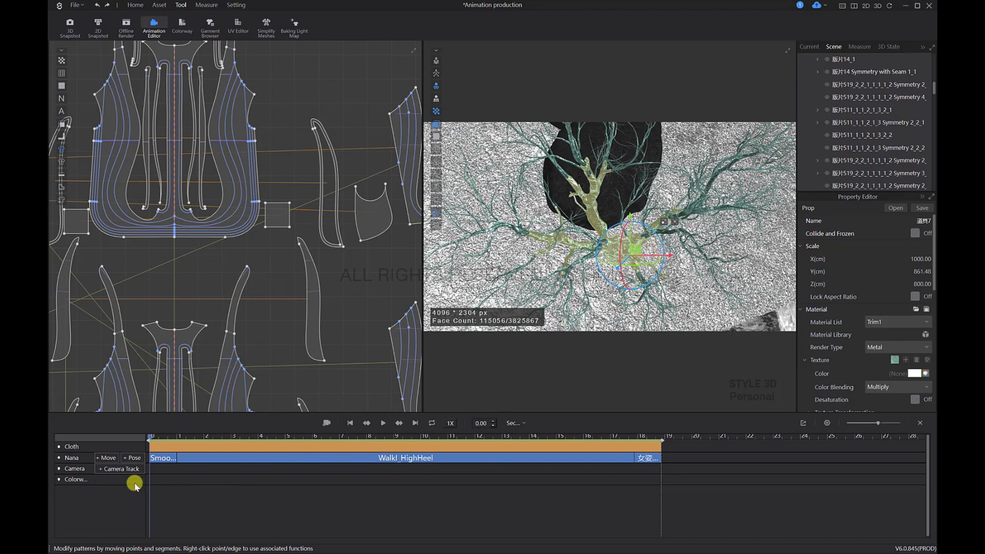
left_click(163, 477)
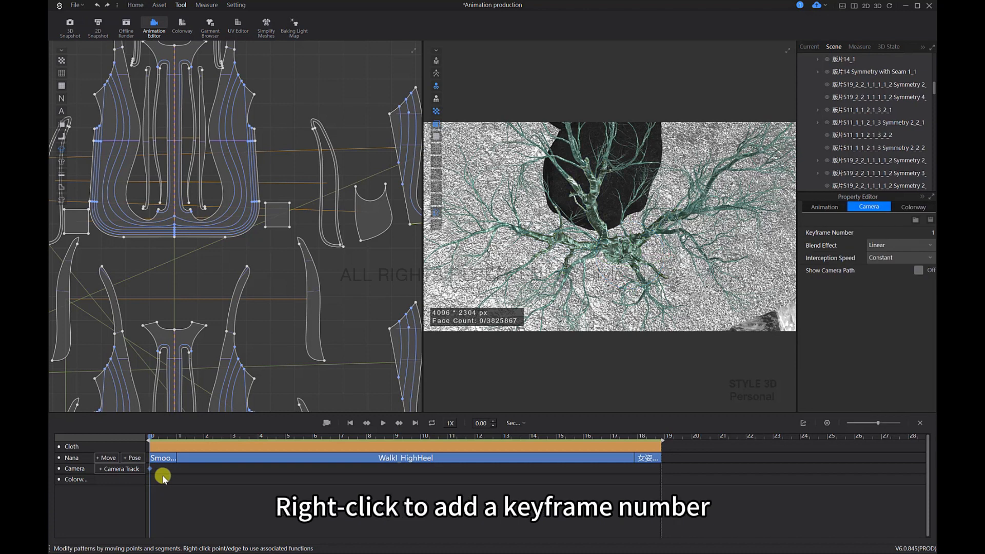
Step: Move the playhead to 1.00 s and frame the avatar between the trunks of the tree fork
scroll(179, 471, "up", 2)
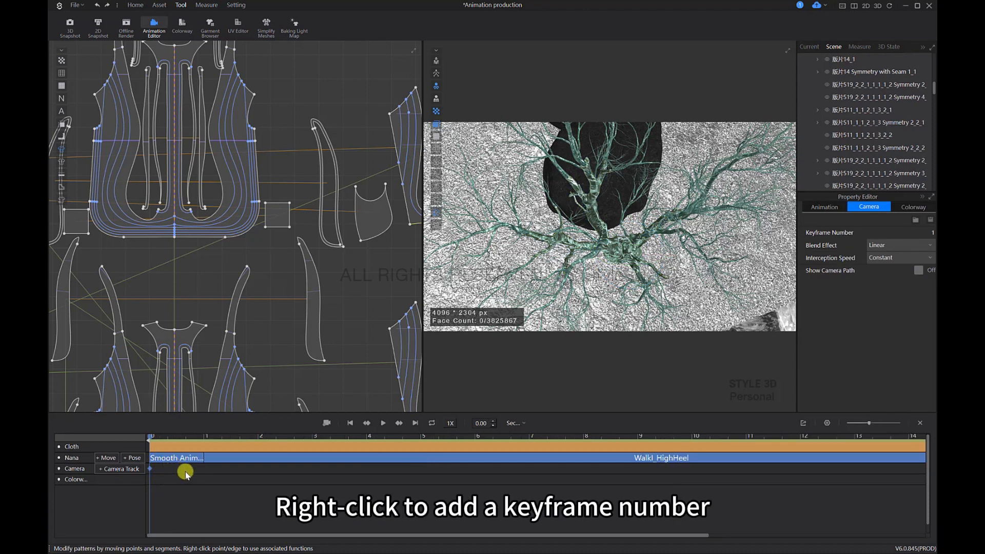
left_click(210, 482)
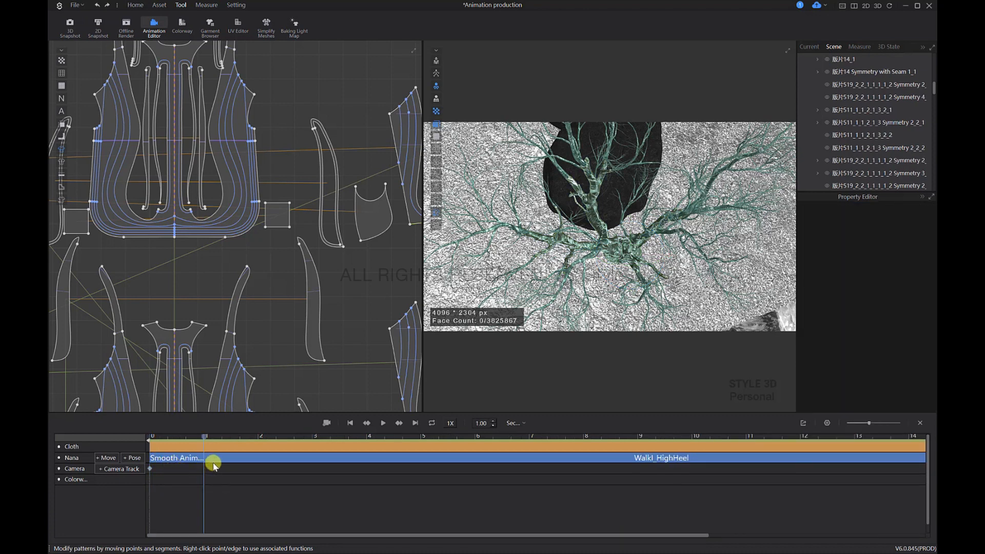
right_click_drag(607, 225, 595, 174)
scroll(604, 211, "up", 2)
left_click(605, 215)
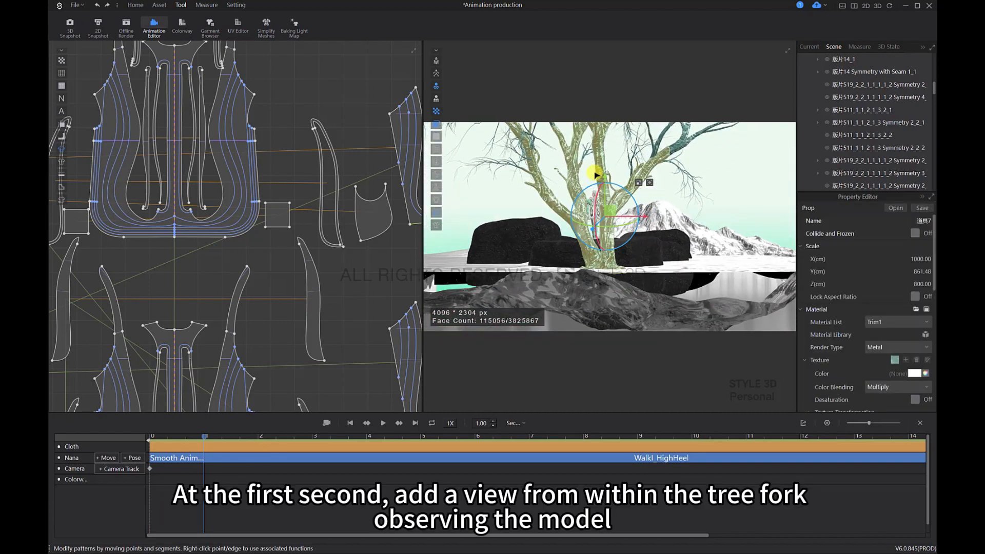
scroll(594, 241, "up", 8)
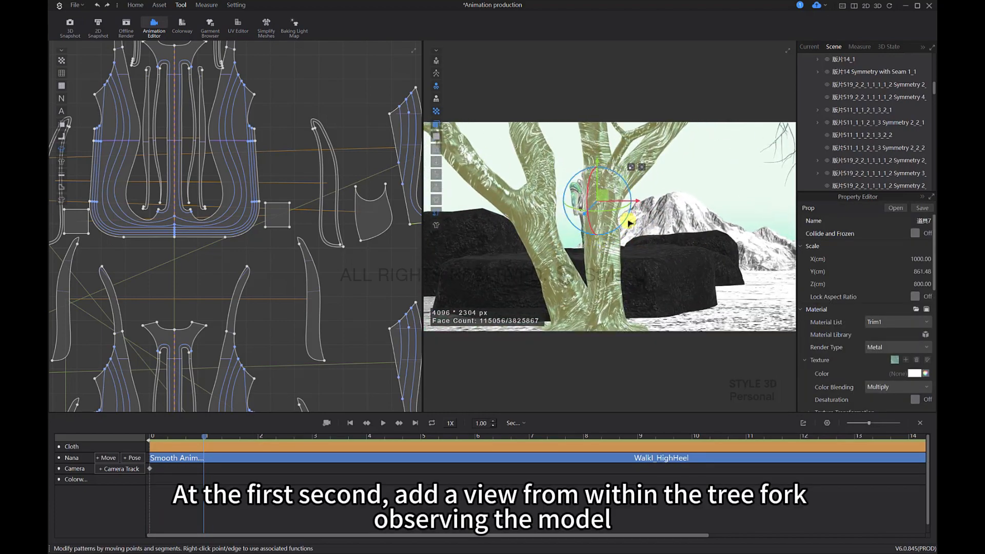
scroll(631, 215, "up", 5)
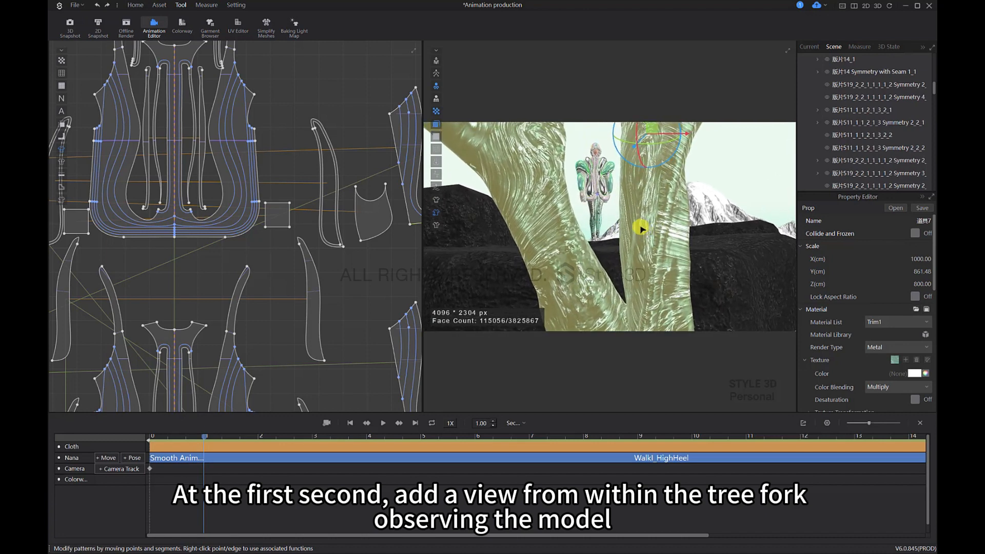
right_click_drag(632, 239, 632, 252)
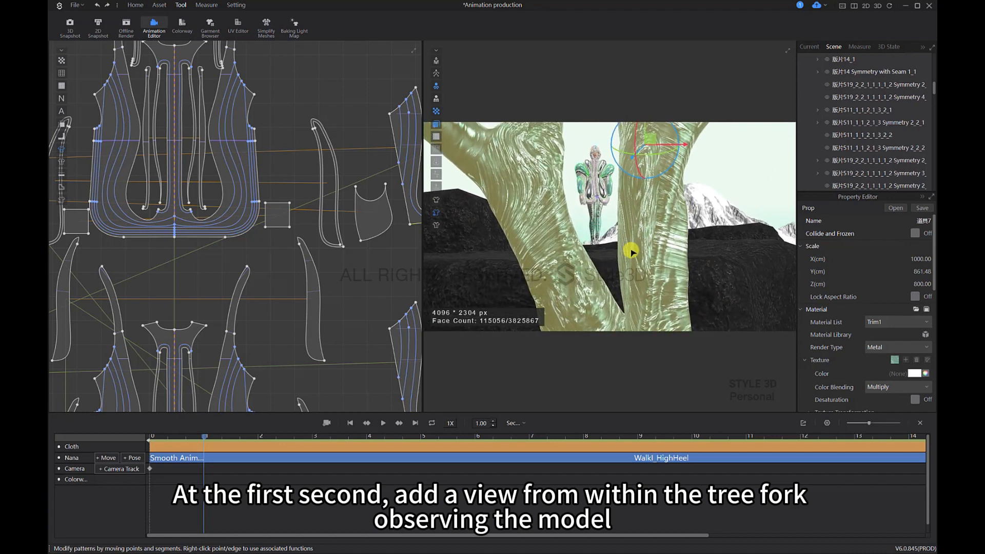
scroll(631, 252, "down", 1)
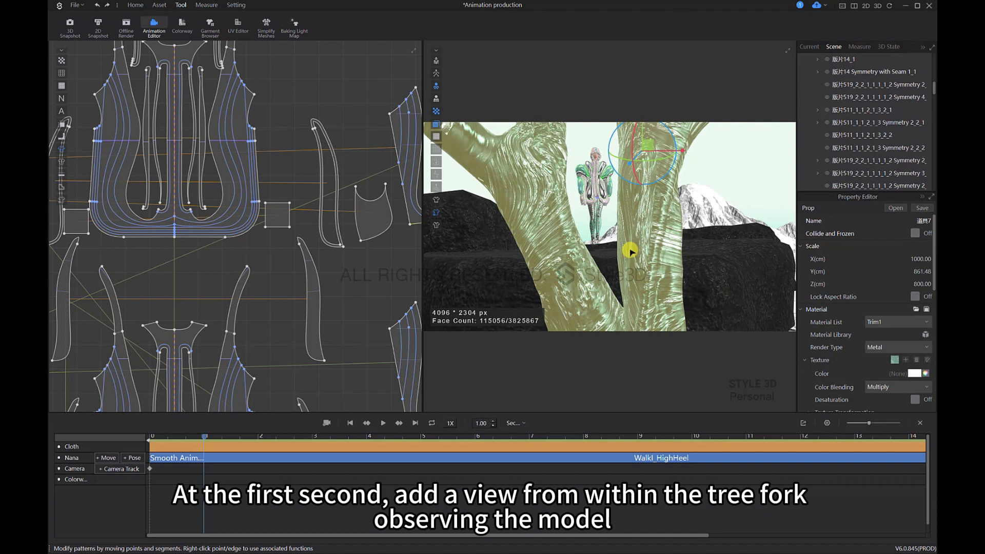
scroll(631, 252, "up", 1)
middle_click_drag(630, 253, 626, 280)
Step: Refine the tree-fork view of the avatar and insert it as a camera keyframe at 1.00 s
scroll(204, 472, "down", 2)
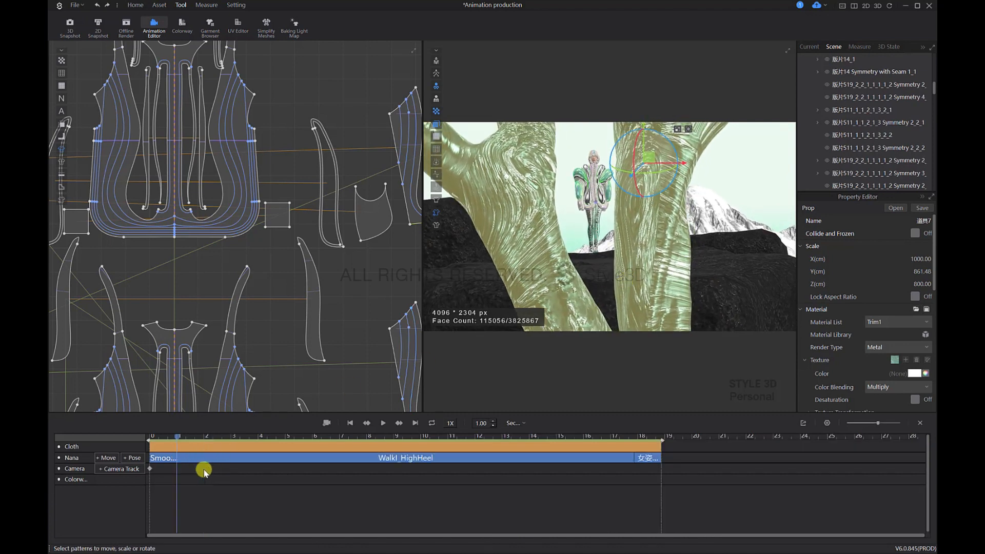
scroll(204, 471, "up", 2)
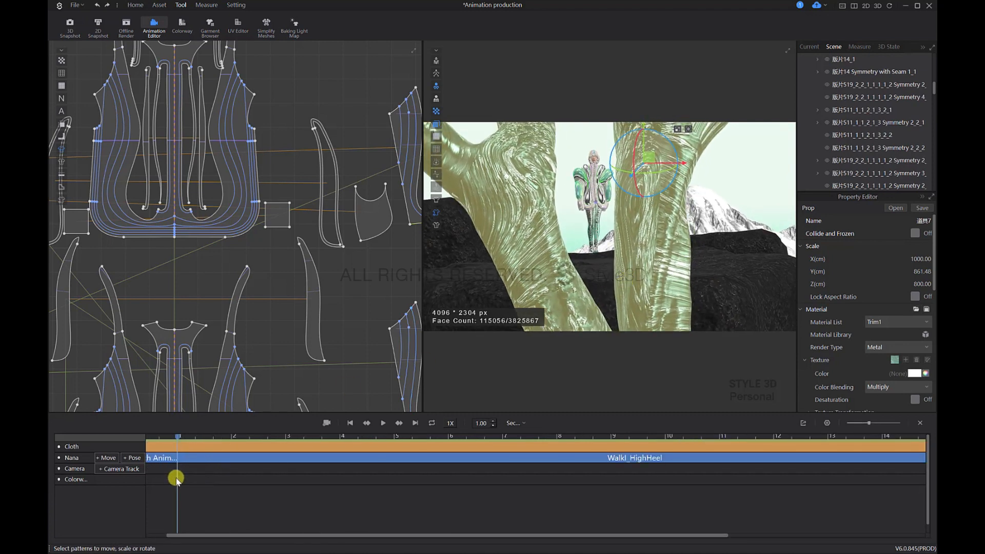
scroll(176, 478, "down", 2)
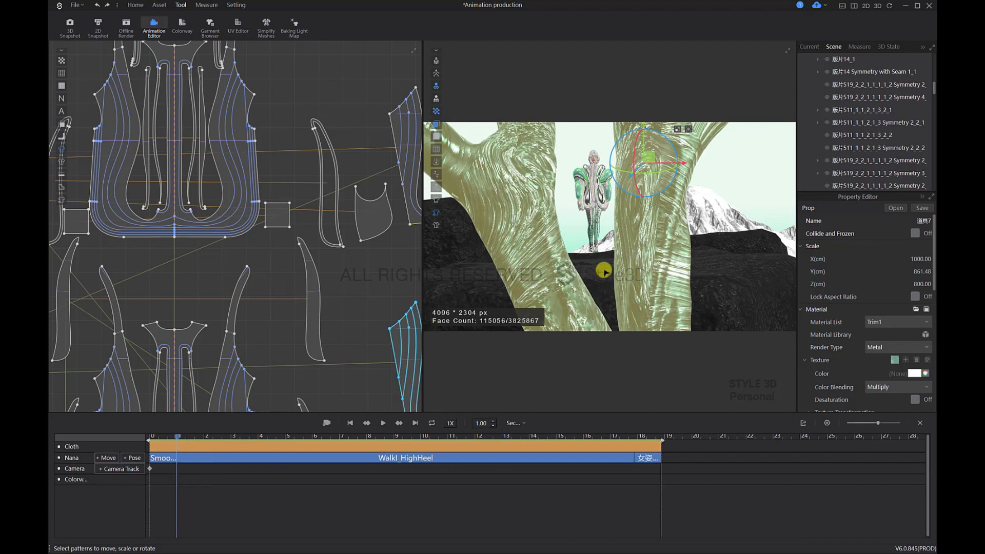
middle_click_drag(594, 285, 611, 255)
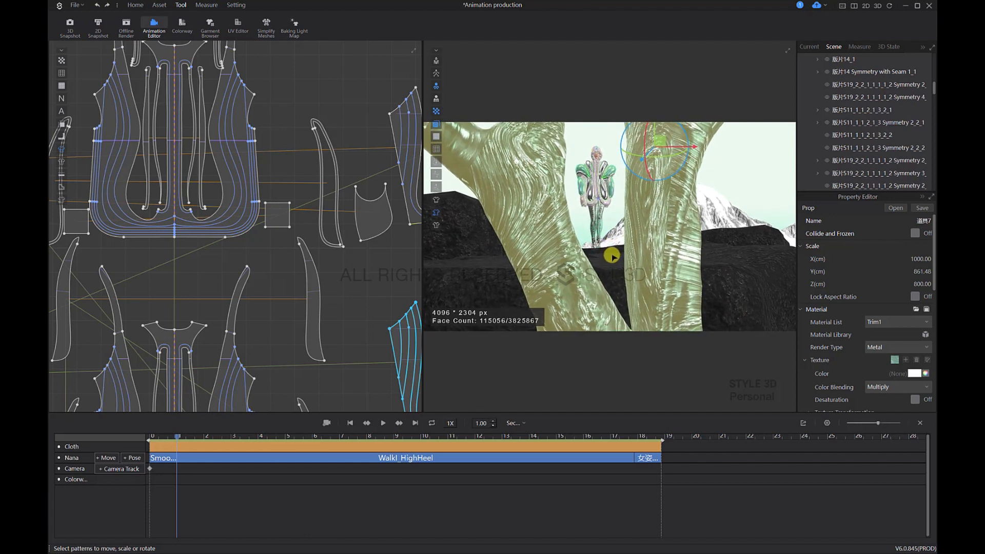
right_click(190, 471)
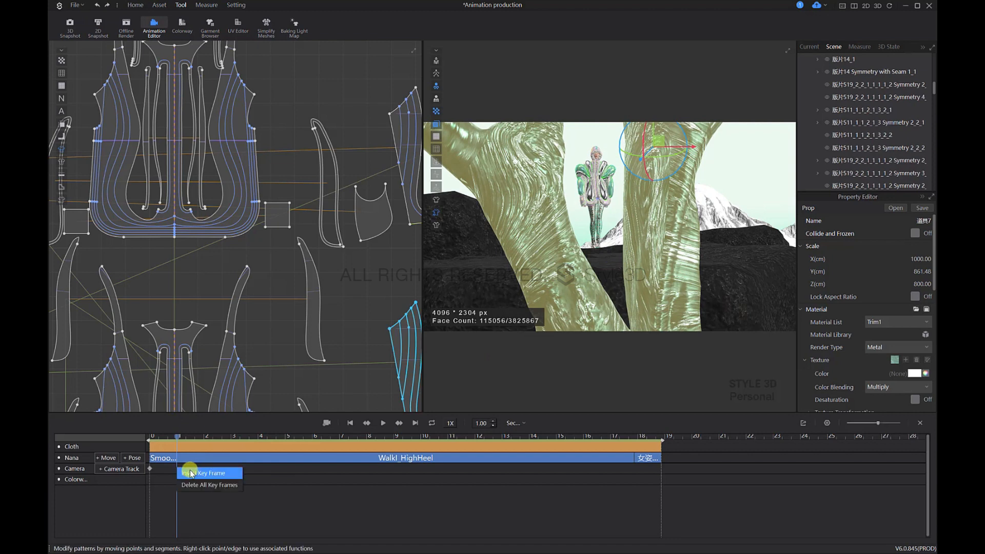
left_click(190, 473)
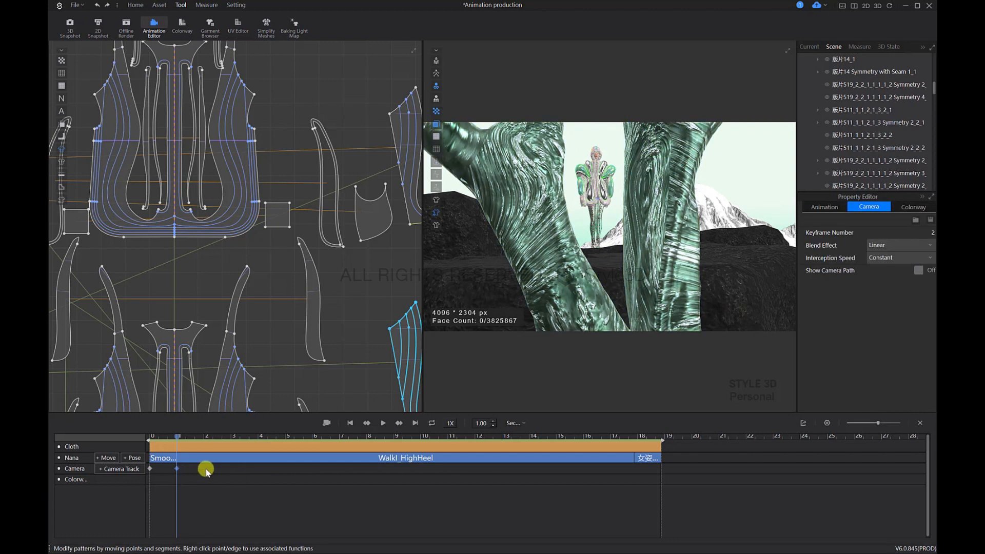
Step: Move the playhead to 3.00 s, frame a frontal close-up of the avatar before the snow mountain, and insert it as a camera keyframe
left_click(232, 436)
scroll(618, 177, "up", 10)
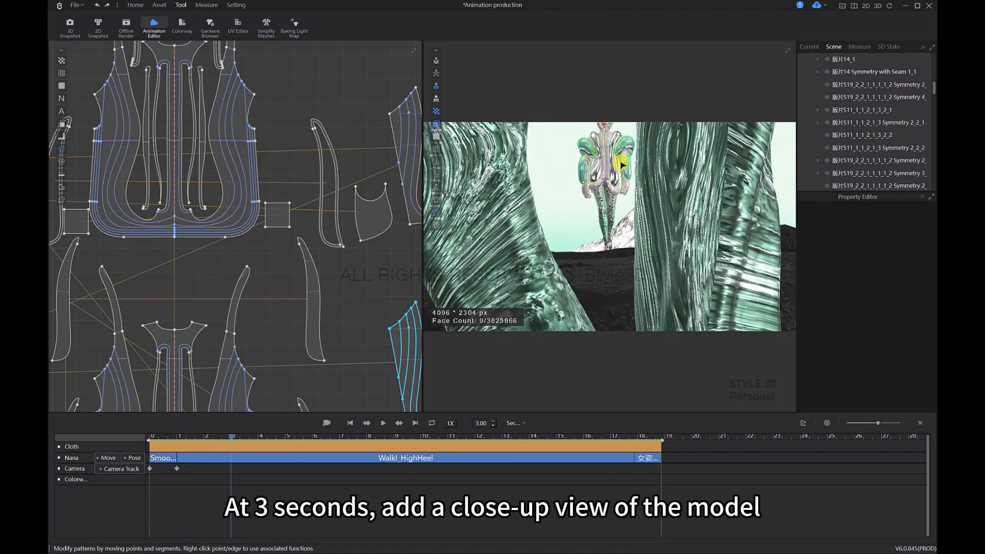
scroll(628, 191, "up", 5)
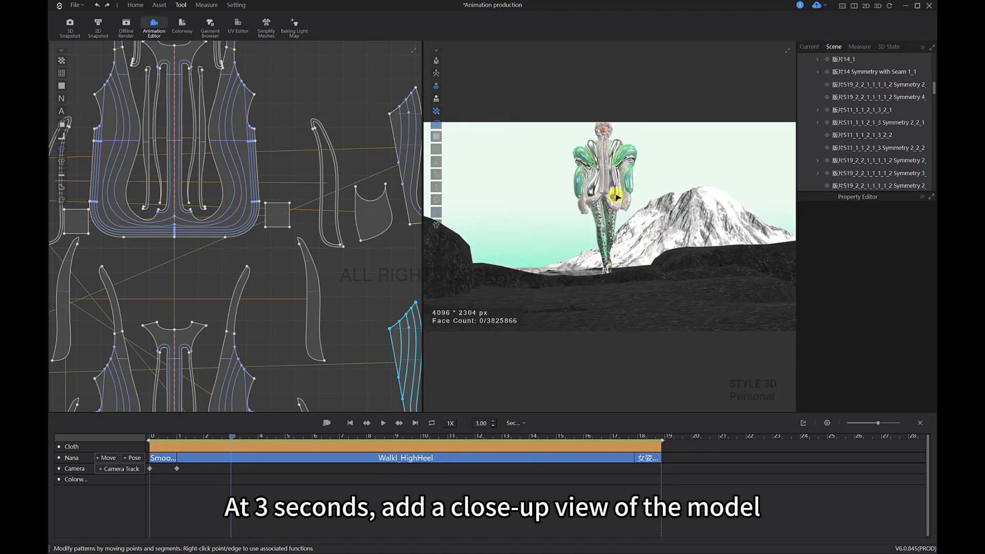
left_click(619, 186)
middle_click_drag(637, 199, 637, 248)
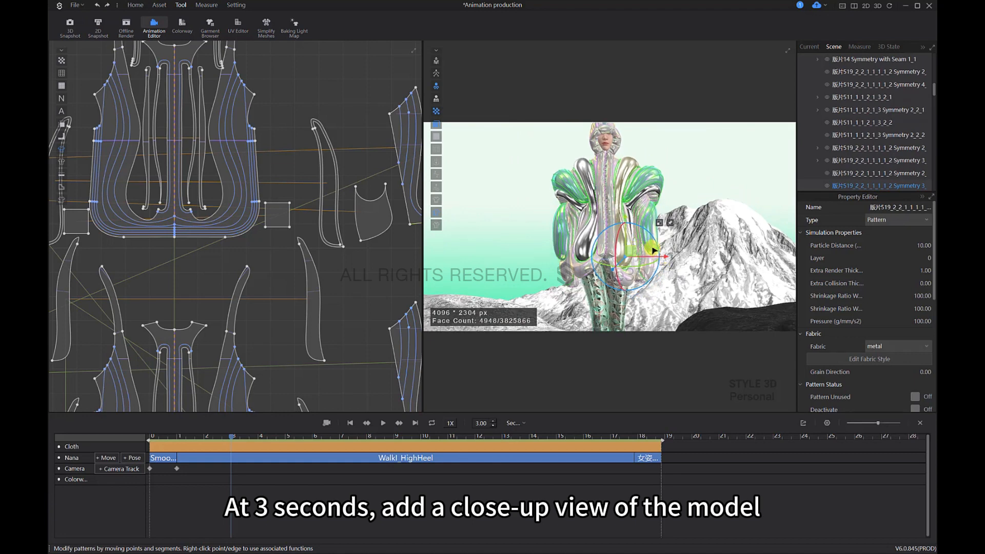
right_click_drag(651, 248, 657, 237)
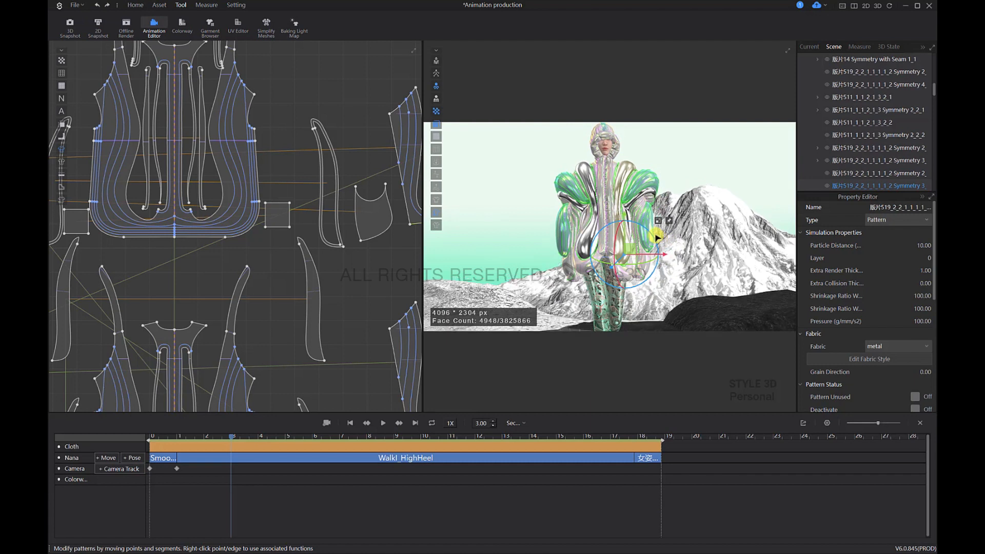
right_click(241, 470)
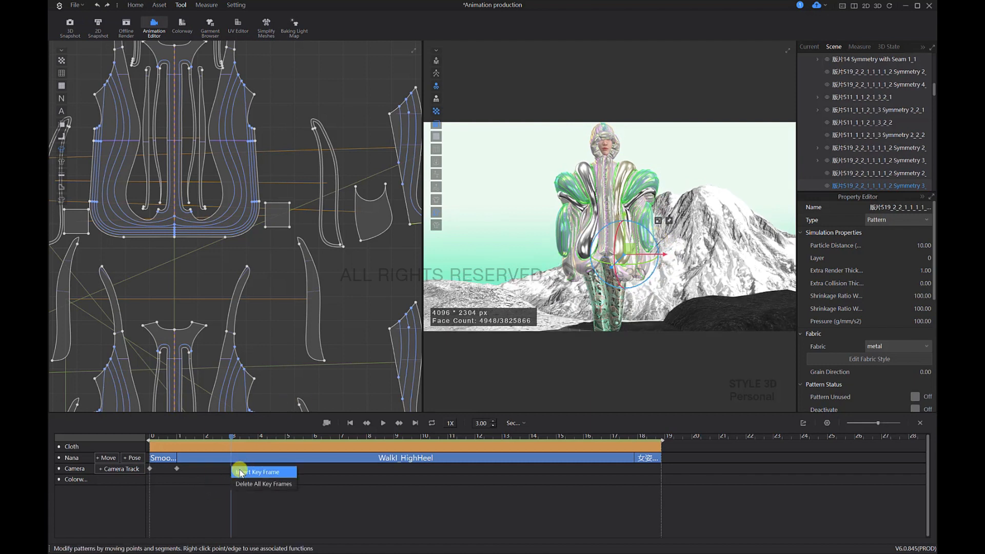
left_click(245, 470)
scroll(665, 273, "down", 10)
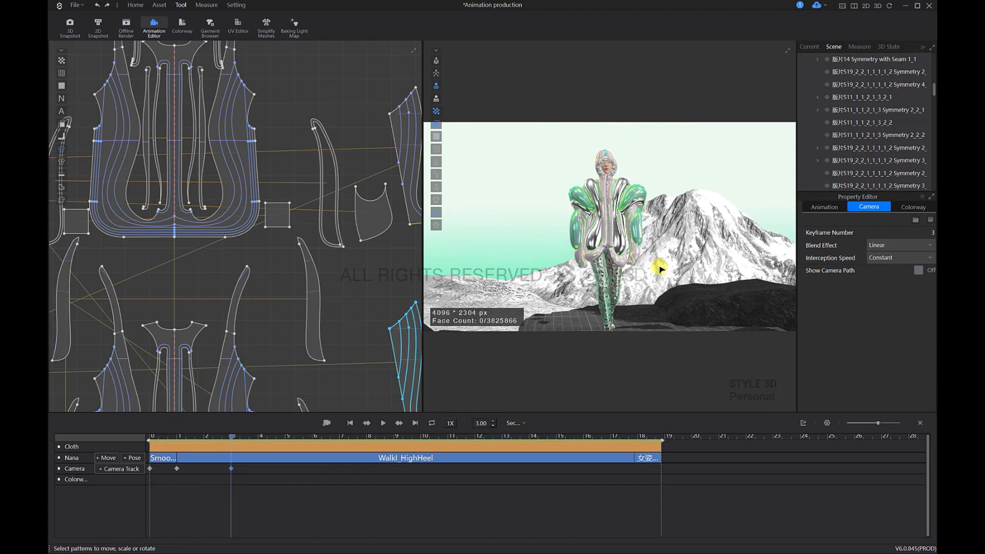
left_click(469, 283)
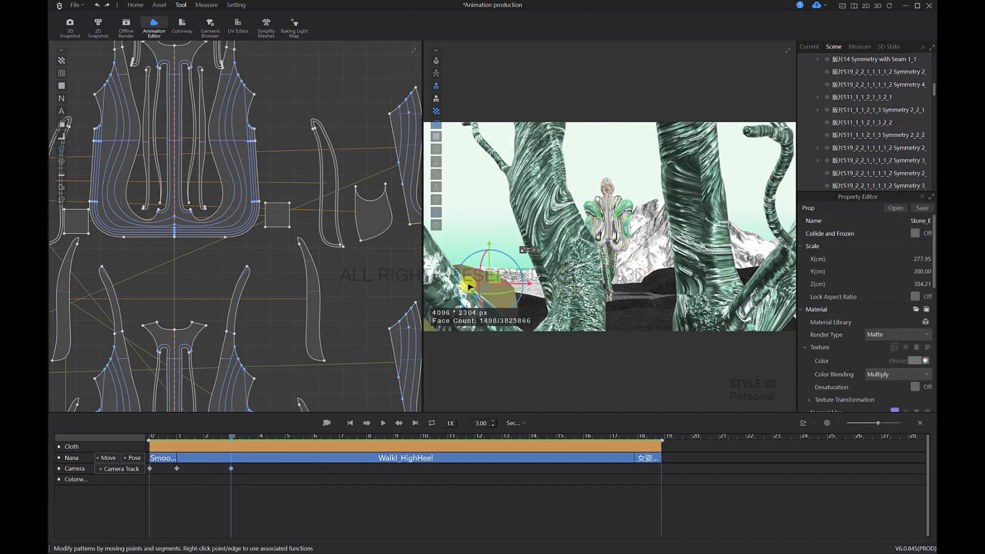
right_click_drag(469, 283, 622, 223)
middle_click_drag(622, 222, 647, 245)
mouse_move(647, 226)
right_mouse_down()
mouse_move(632, 222)
mouse_move(653, 224)
mouse_move(661, 237)
right_mouse_up()
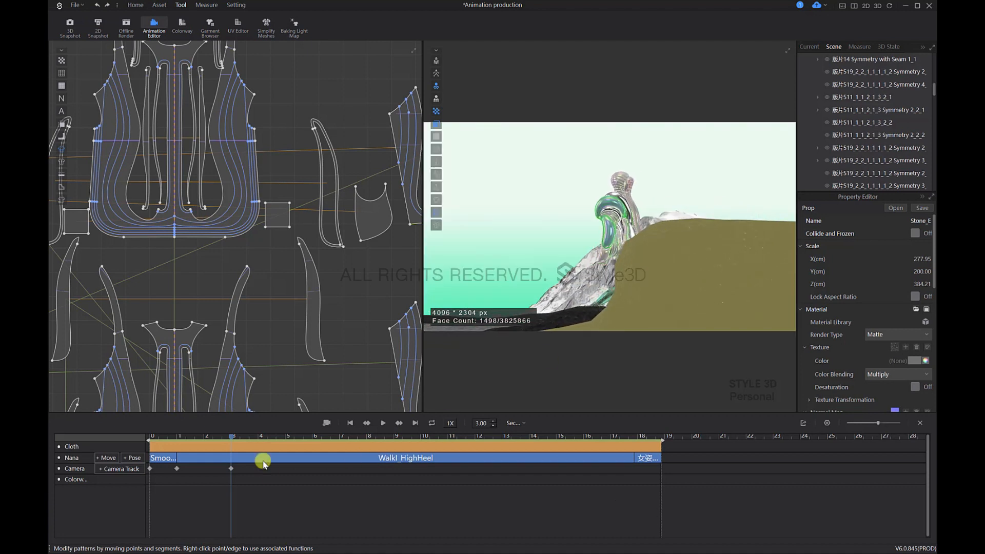
Step: Move the playhead to 3.03 s, just after the close-up camera keyframe
scroll(229, 469, "up", 3)
scroll(237, 469, "up", 3)
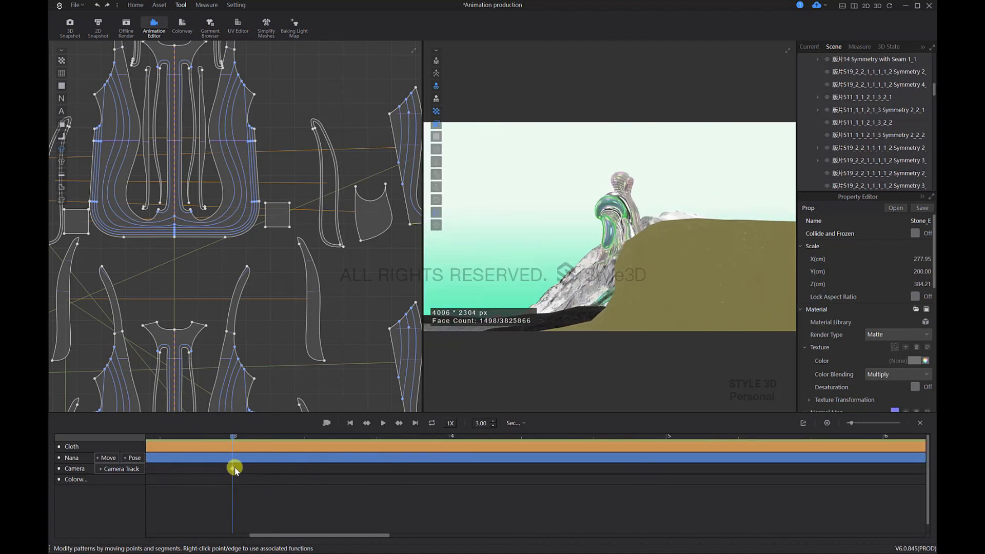
left_click(237, 469)
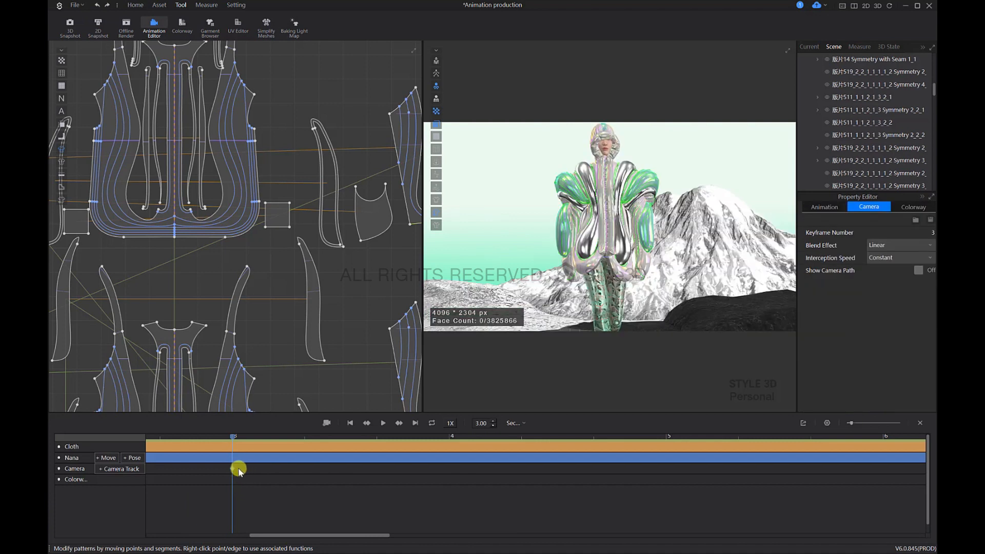
left_click(233, 438)
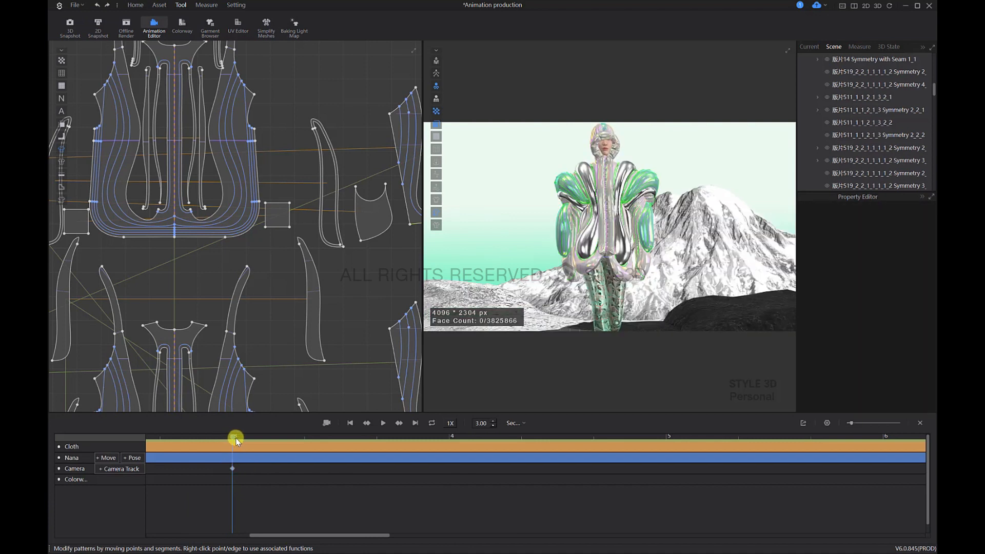
left_click(240, 438)
Step: Frame a low view with the avatar partly hidden behind the Stone_E rock and the sky filling the background
left_click(627, 282)
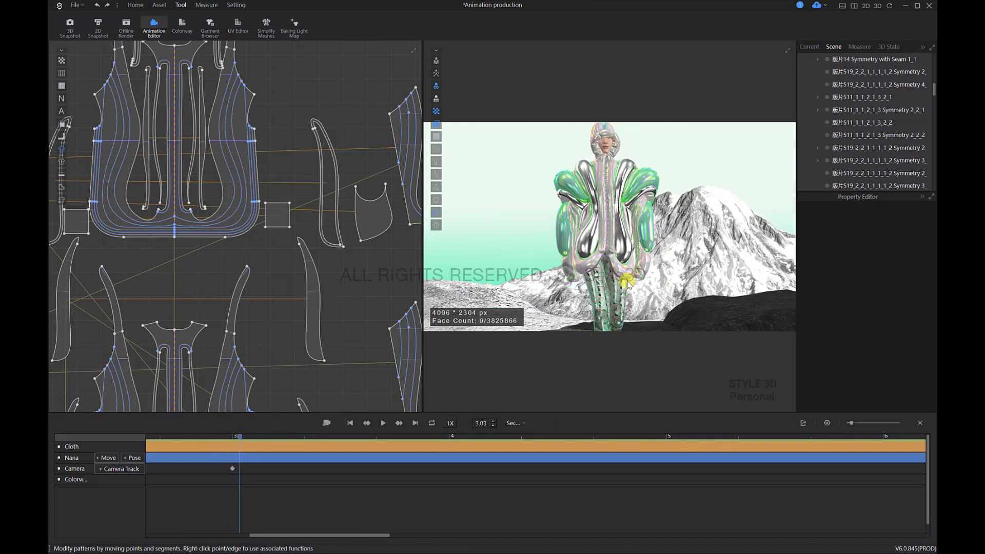
left_click(616, 304)
right_click_drag(618, 305, 688, 264)
scroll(665, 279, "down", 5)
scroll(664, 275, "down", 5)
scroll(665, 268, "up", 5)
scroll(665, 266, "up", 3)
left_click(670, 274)
scroll(667, 274, "up", 2)
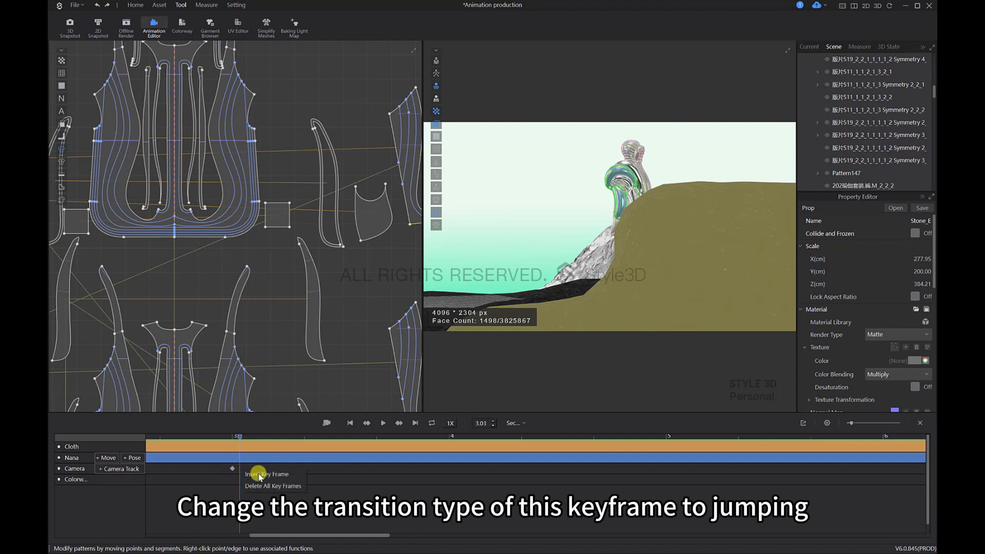
Step: Insert the low rock view as a camera keyframe at 3.03 s and set its blend effect to Jumping
left_click(259, 475)
left_click(897, 245)
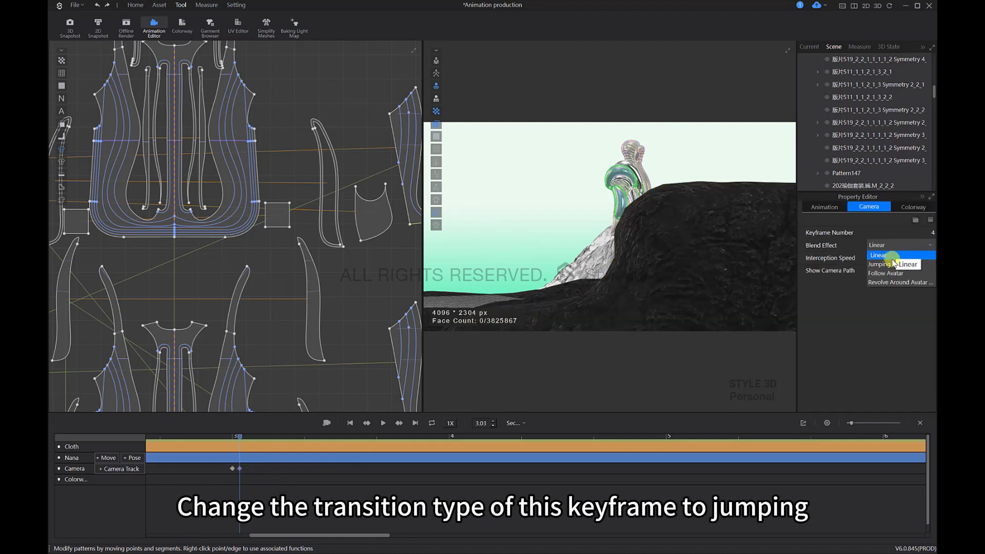
left_click(890, 264)
Step: Scrub back across the view change to check it, and insert a linear camera keyframe with the rock view at 3.07 s
left_click(235, 439)
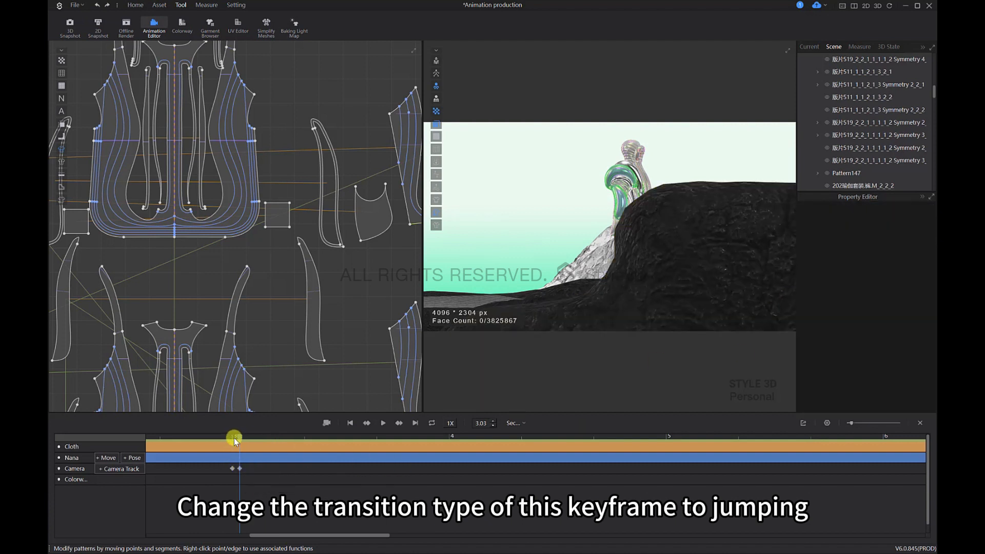
left_click_drag(229, 440, 211, 439)
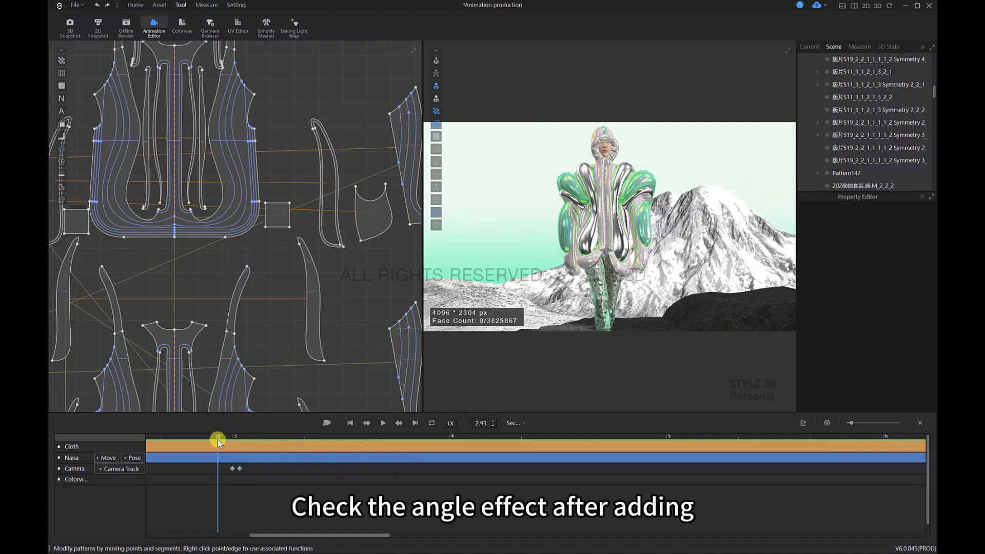
left_click(243, 441)
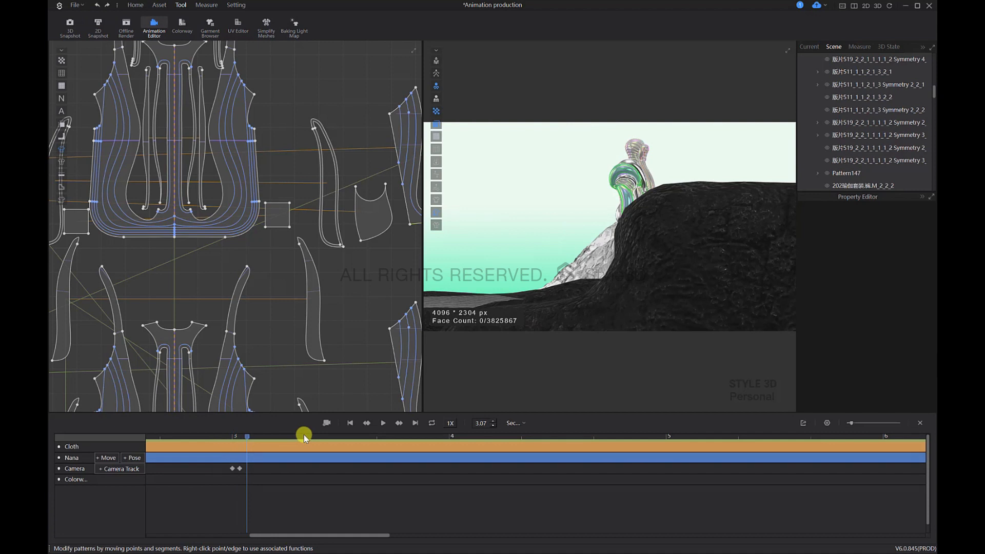
right_click(256, 471)
left_click(269, 470)
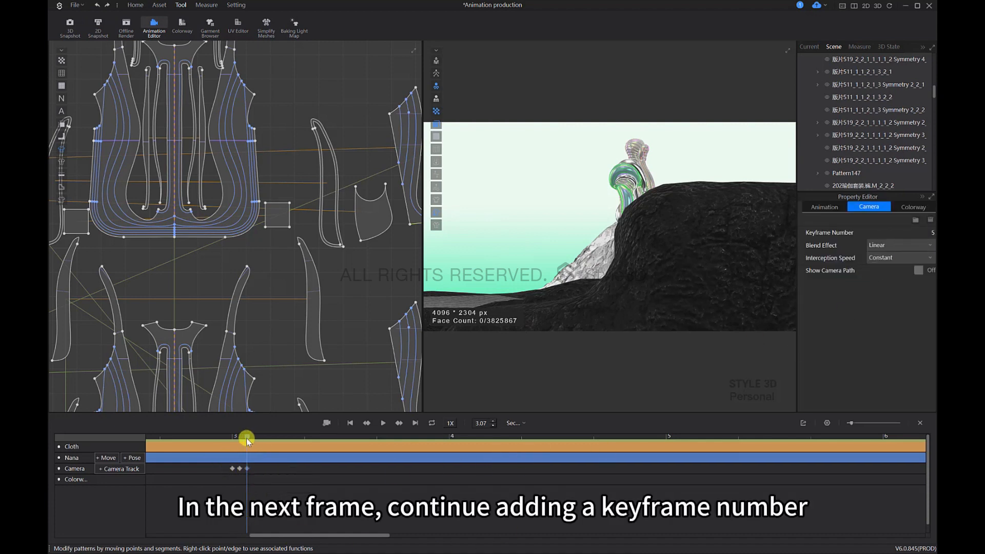
Step: Move the playhead to 6.00 s and orbit around the Stone_E rock until the avatar is seen from behind
scroll(423, 497, "down", 3)
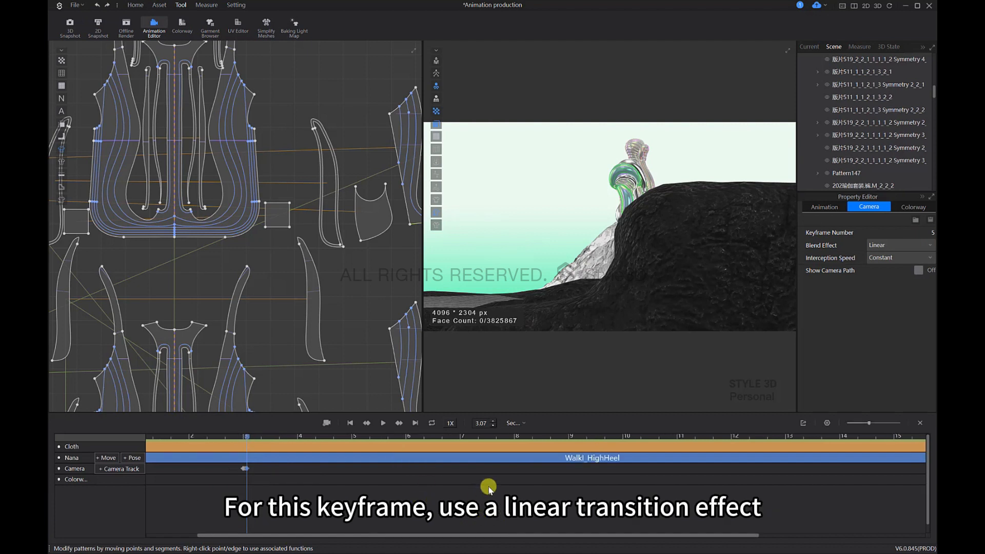
left_click(406, 437)
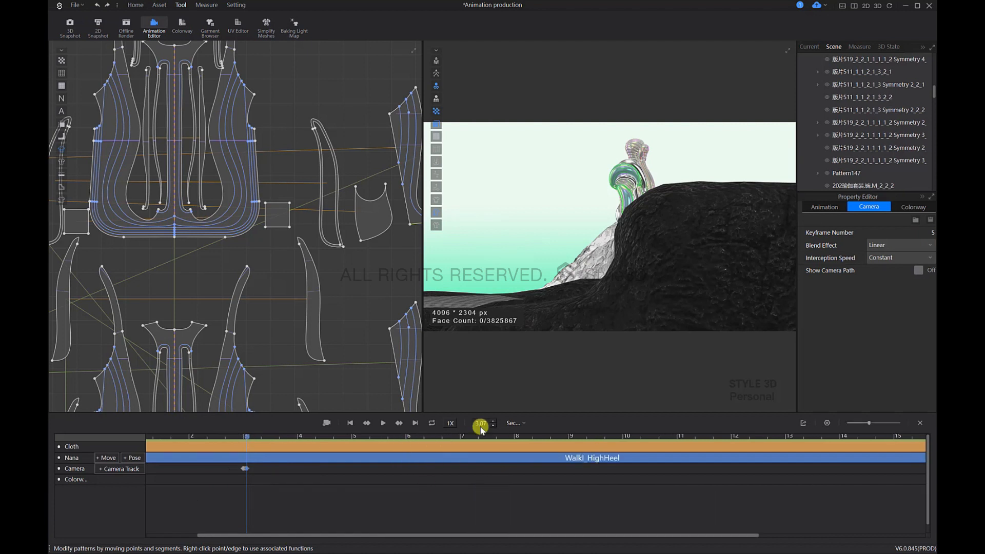
left_click(577, 268)
left_click(630, 250)
right_click_drag(594, 272, 677, 266)
middle_click_drag(565, 209, 706, 213)
right_click_drag(706, 213, 580, 214)
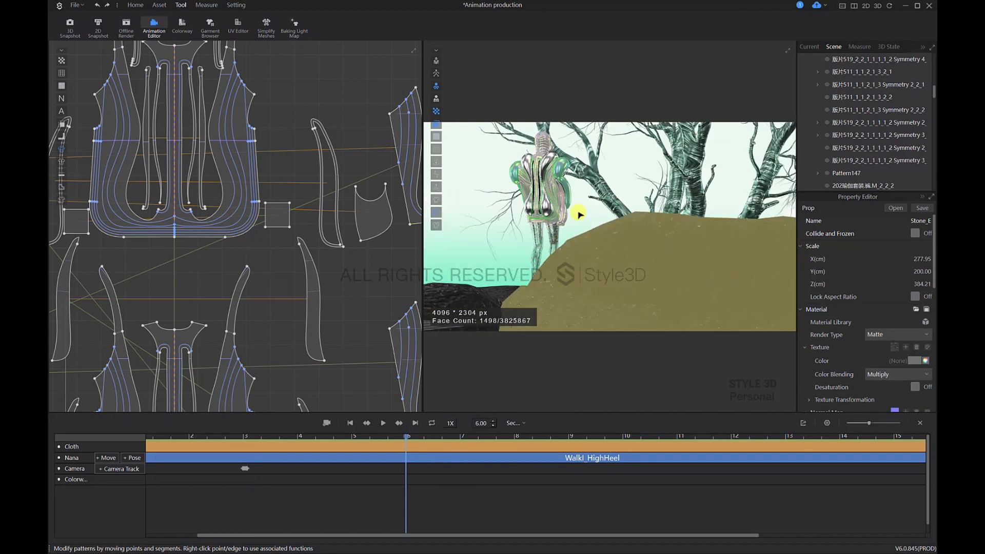
Step: Refine the rear view to show the avatar's full figure beside the tree and insert it as a camera keyframe at 6.00 s
middle_click_drag(580, 214, 706, 209)
right_click_drag(694, 217, 711, 224)
middle_click_drag(712, 224, 736, 229)
right_click_drag(740, 227, 741, 227)
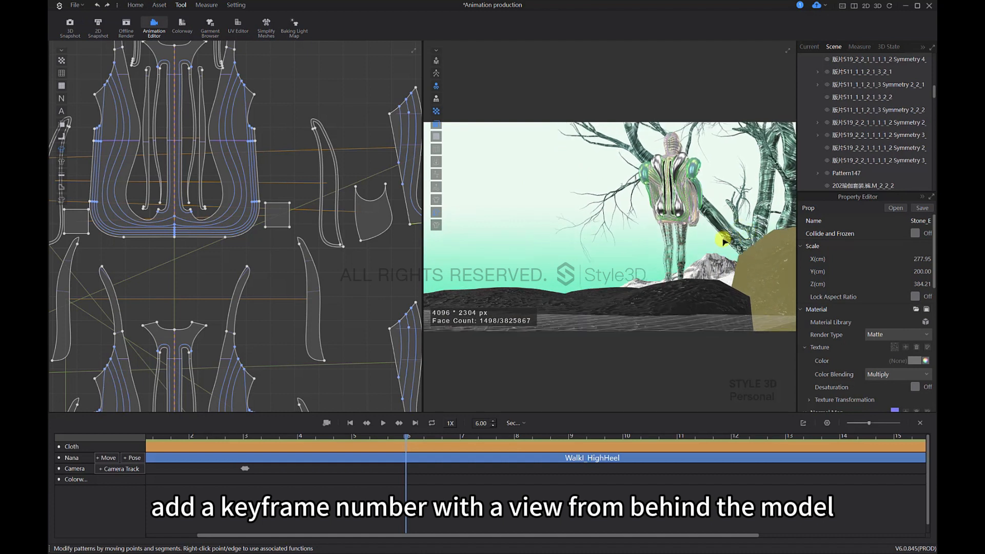
right_click(425, 466)
left_click(417, 470)
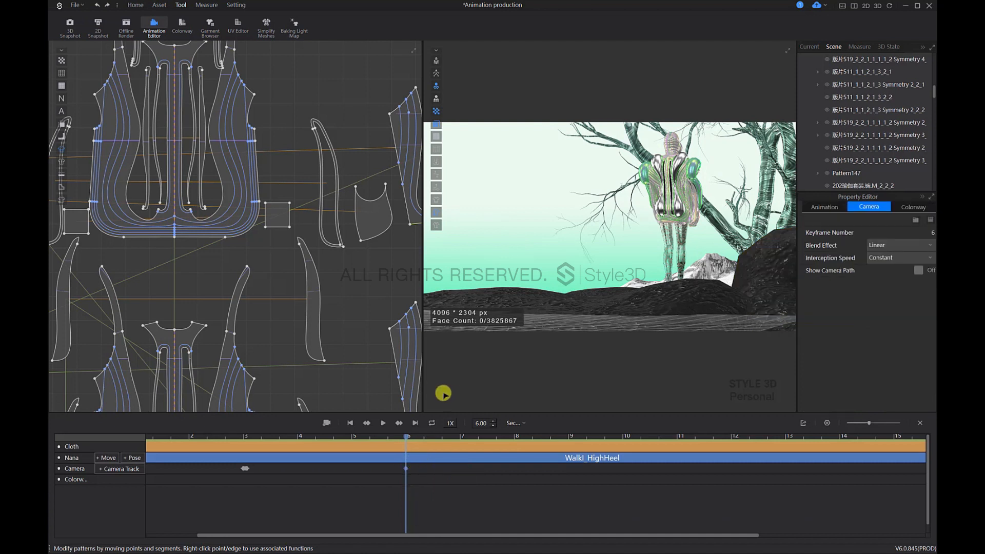
Step: Move the playhead to 9.00 s, frame a distant elevated view of the avatar, rocks and tree, and insert it as a camera keyframe
left_click(569, 437)
left_click(706, 226)
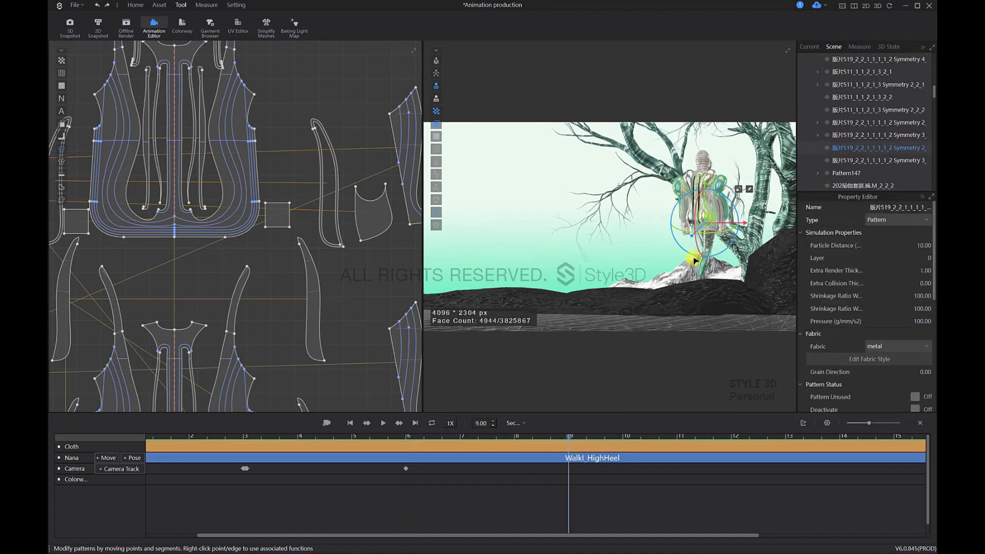
middle_click_drag(718, 253, 686, 249)
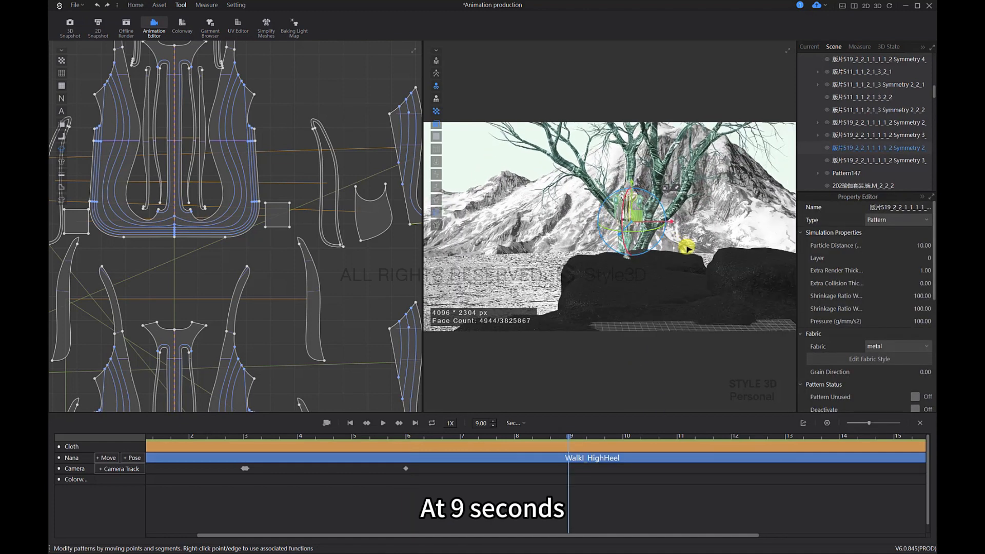
right_click_drag(686, 249, 709, 253)
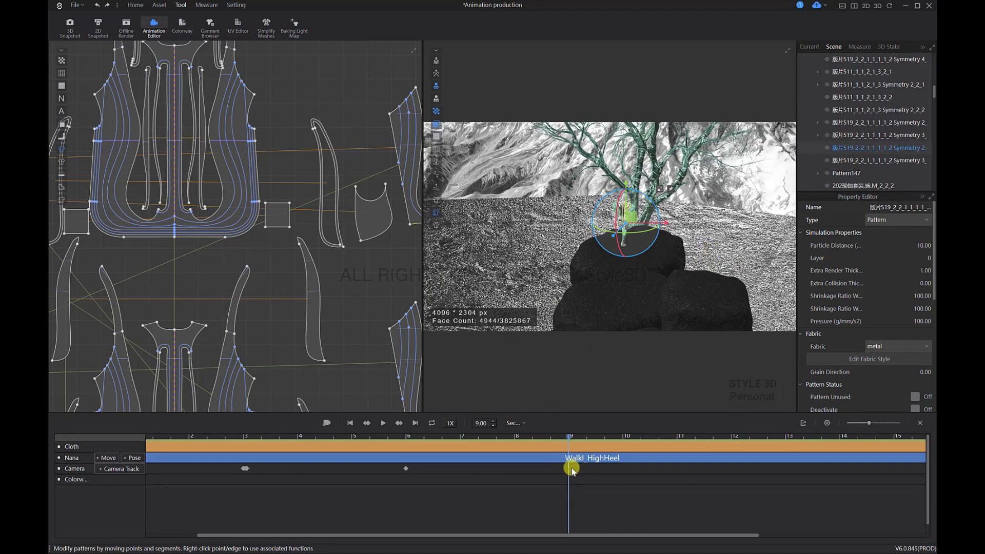
right_click(593, 468)
left_click(597, 481)
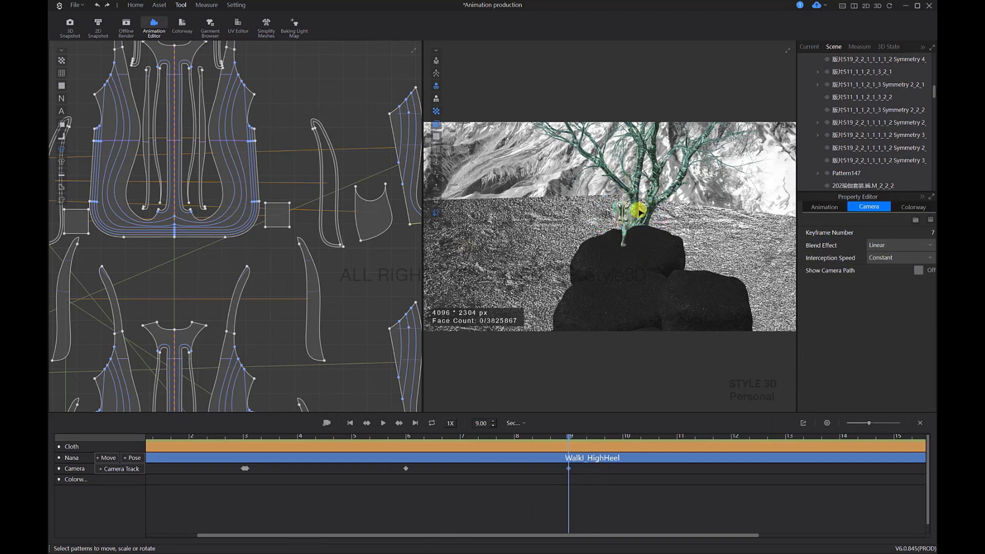
left_click(629, 207)
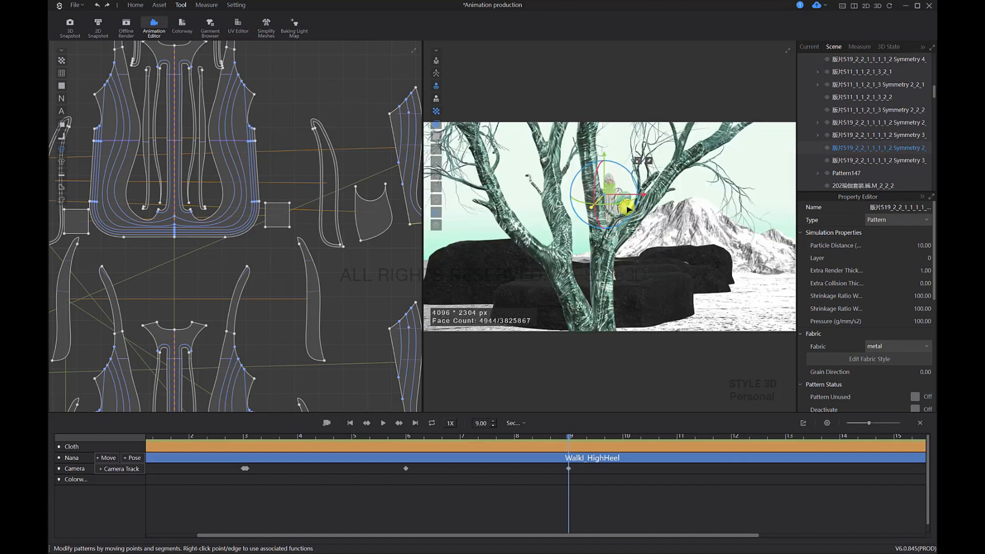
scroll(631, 206, "up", 10)
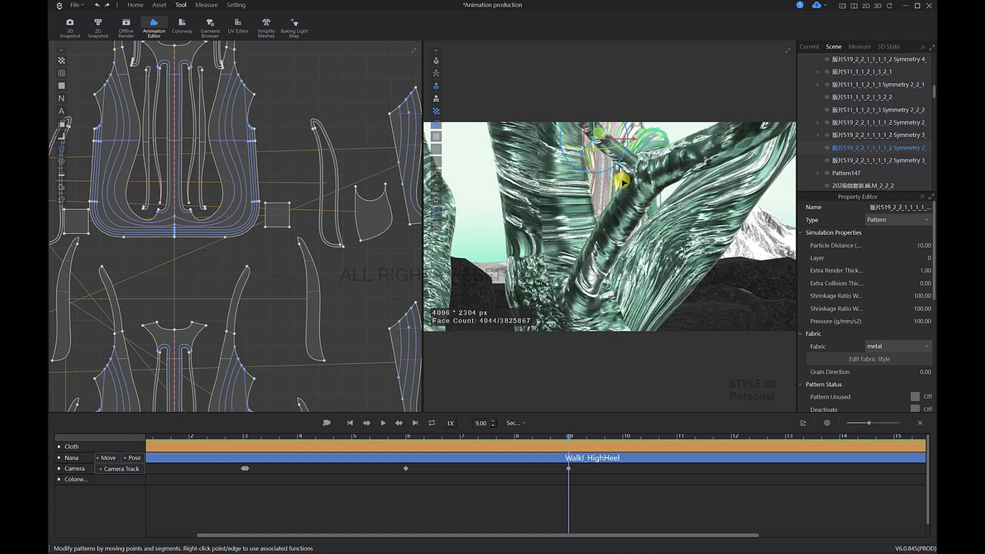
middle_click_drag(643, 205, 644, 214)
right_click_drag(648, 210, 629, 251)
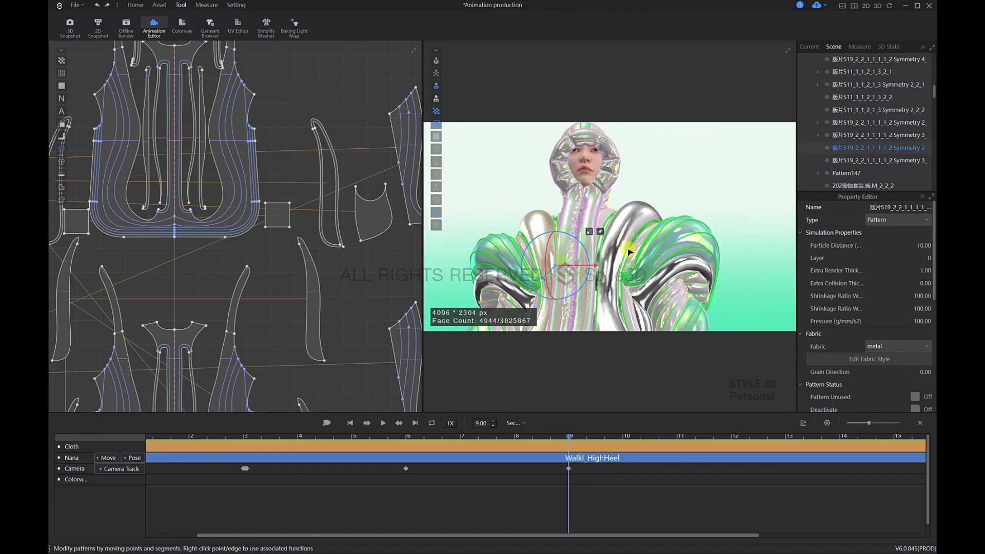
middle_click_drag(673, 226, 693, 238)
right_click_drag(707, 231, 705, 230)
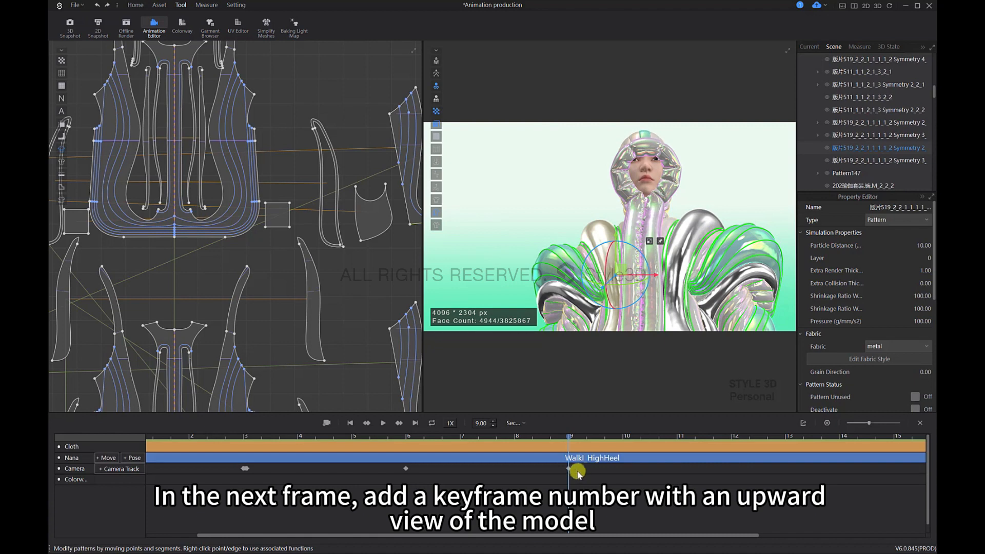
Step: Move the playhead to 9.03 s, just after the distant-view camera keyframe
scroll(570, 461, "up", 5)
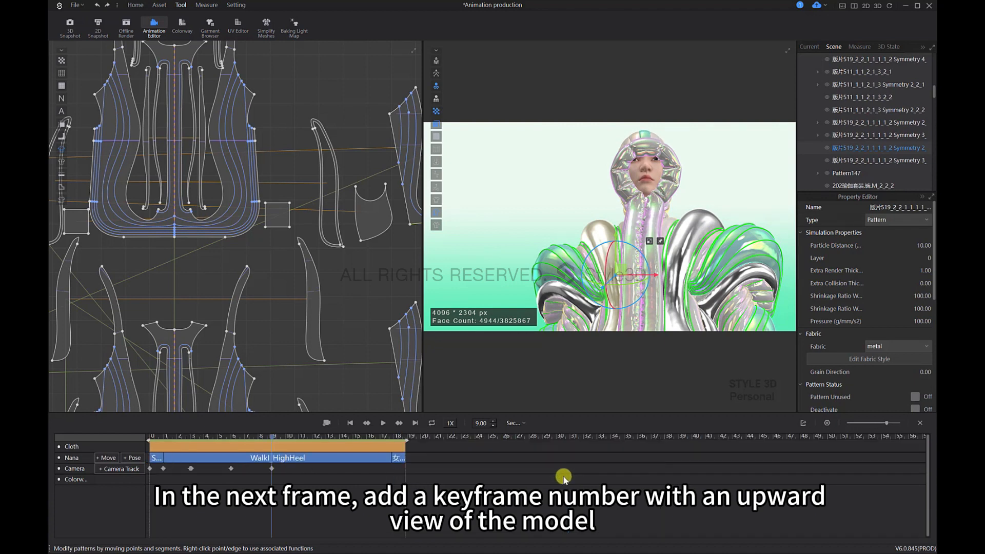
left_click_drag(393, 439, 402, 436)
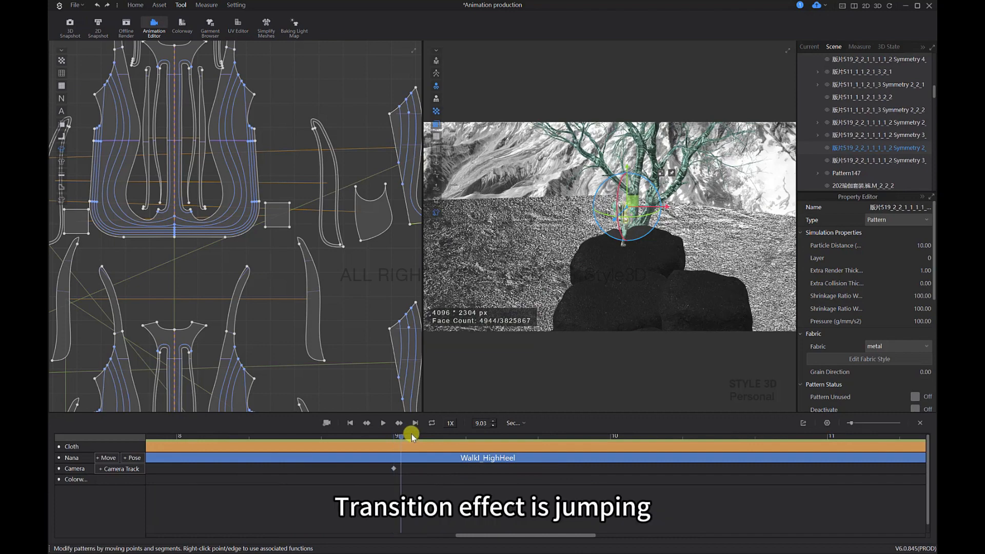
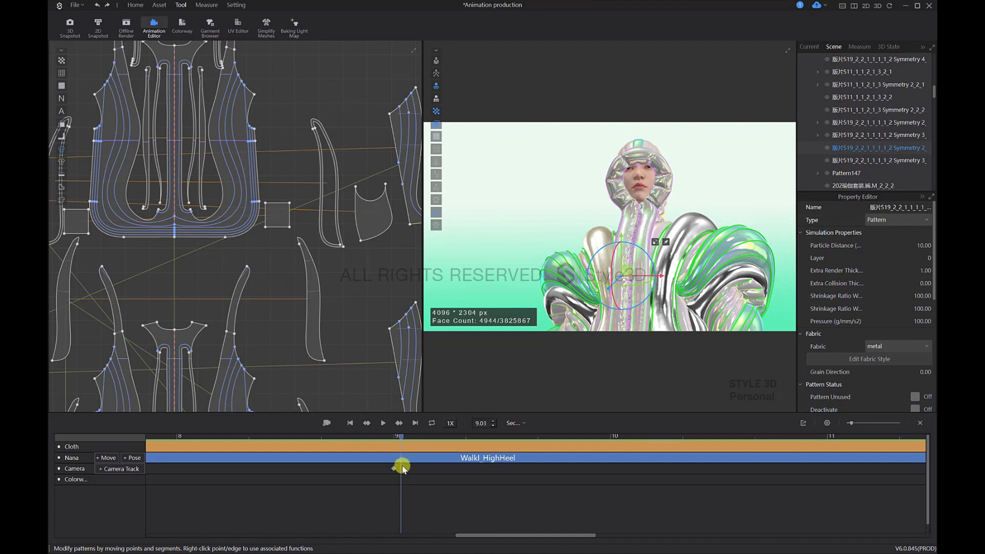
Step: Insert a camera keyframe at 9.03 s and set its blend effect to Jumping
right_click(415, 474)
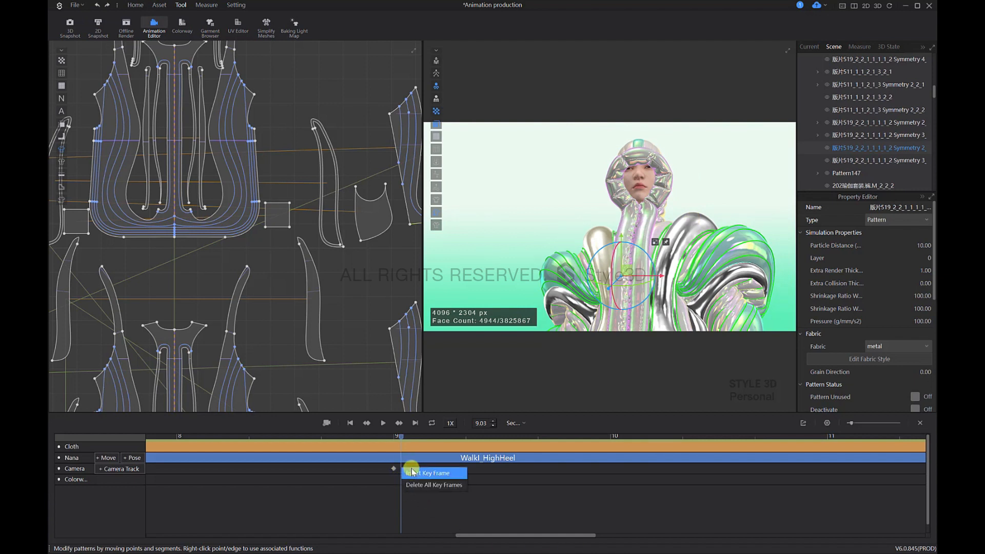
left_click(425, 470)
left_click(878, 246)
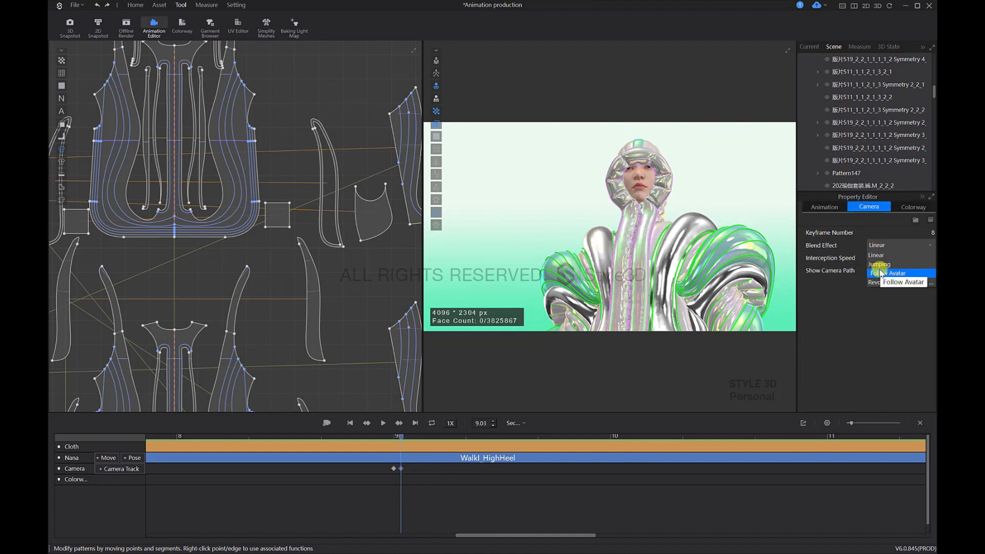
left_click(880, 252)
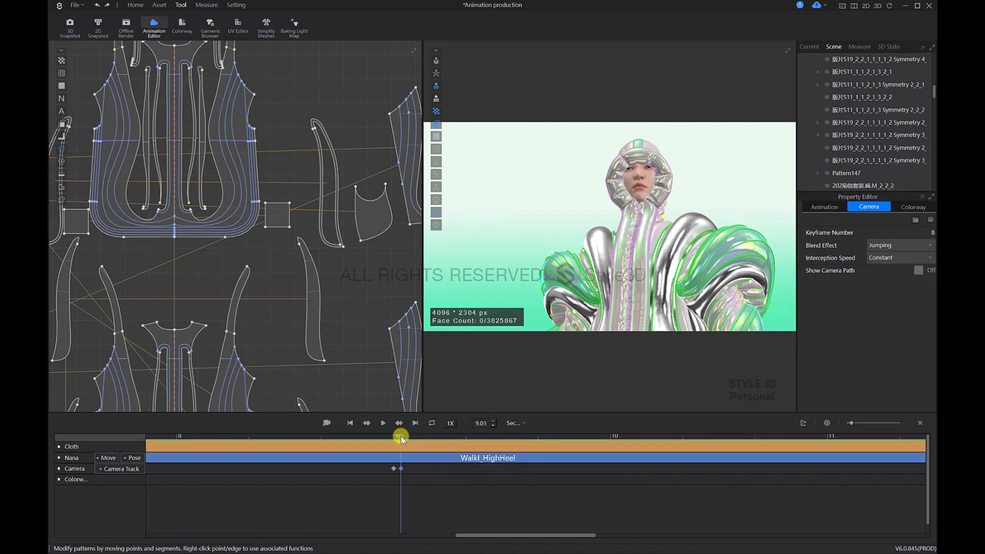
mouse_move(401, 436)
left_mouse_down()
mouse_move(386, 437)
mouse_move(408, 439)
left_mouse_up()
Step: Move the playhead to 11.00 s and frame a close-up upward view of the avatar in front of the trees
scroll(595, 496, "down", 3)
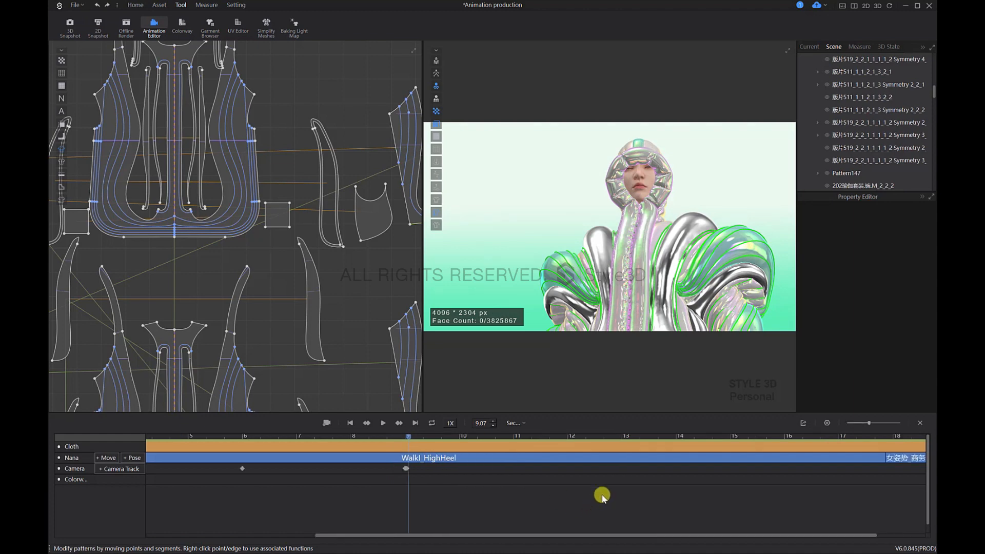
left_click(516, 437)
left_click(681, 297)
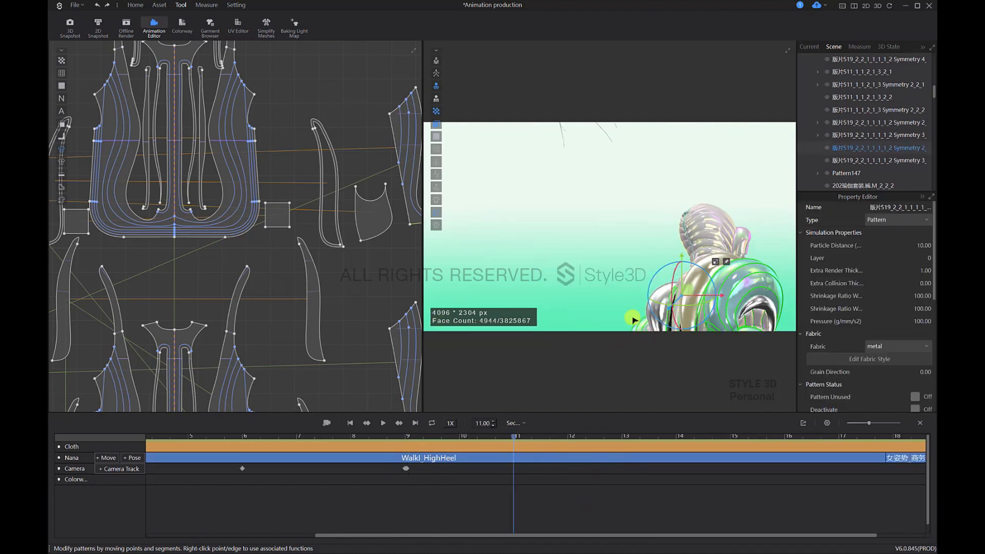
right_click_drag(633, 319, 529, 229)
scroll(668, 189, "up", 3)
right_click_drag(621, 210, 639, 193)
scroll(662, 192, "down", 2)
scroll(661, 197, "down", 2)
scroll(662, 222, "down", 5)
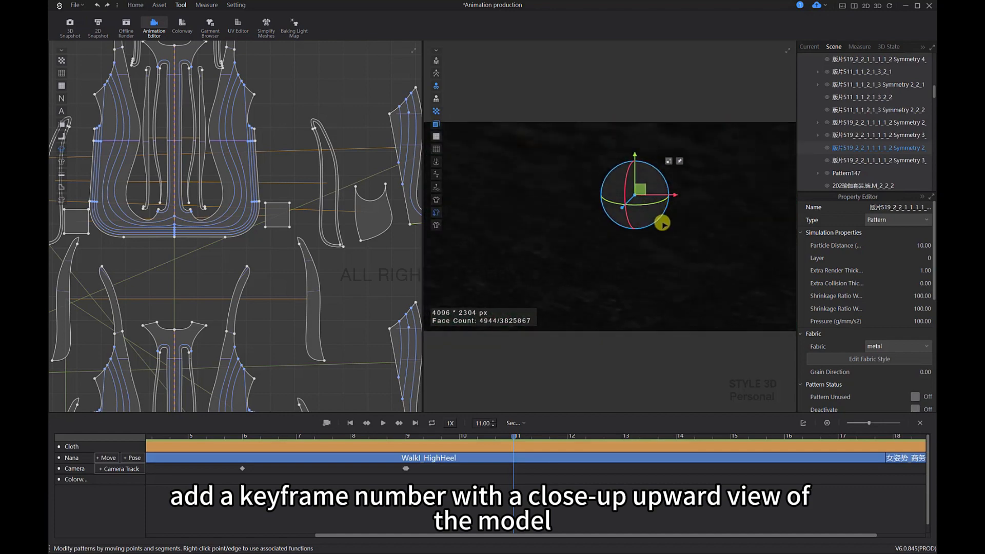
right_click_drag(668, 226, 664, 205)
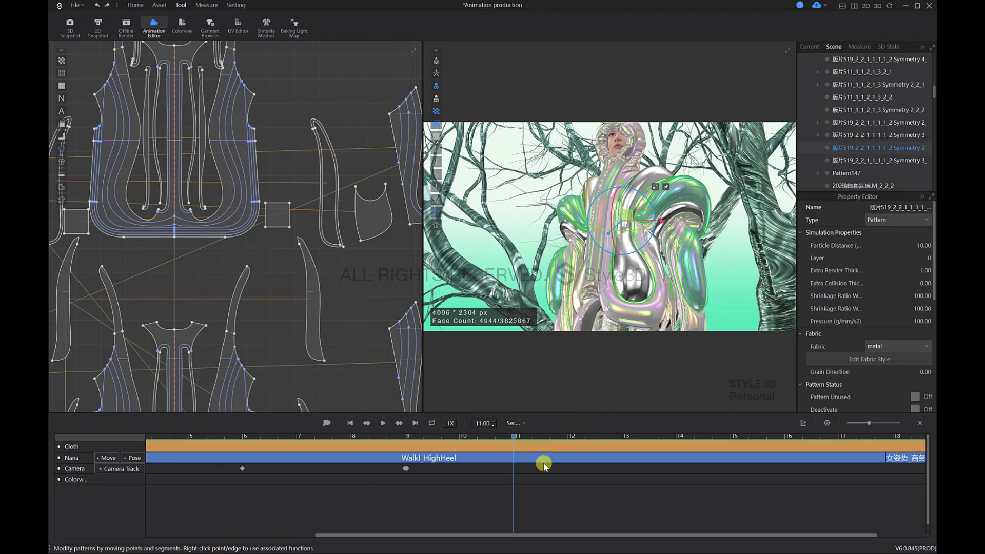
Step: Insert the upward close-up as a camera keyframe at 11.03 s and set its blend effect to Jumping
right_click(512, 465)
left_click(534, 471)
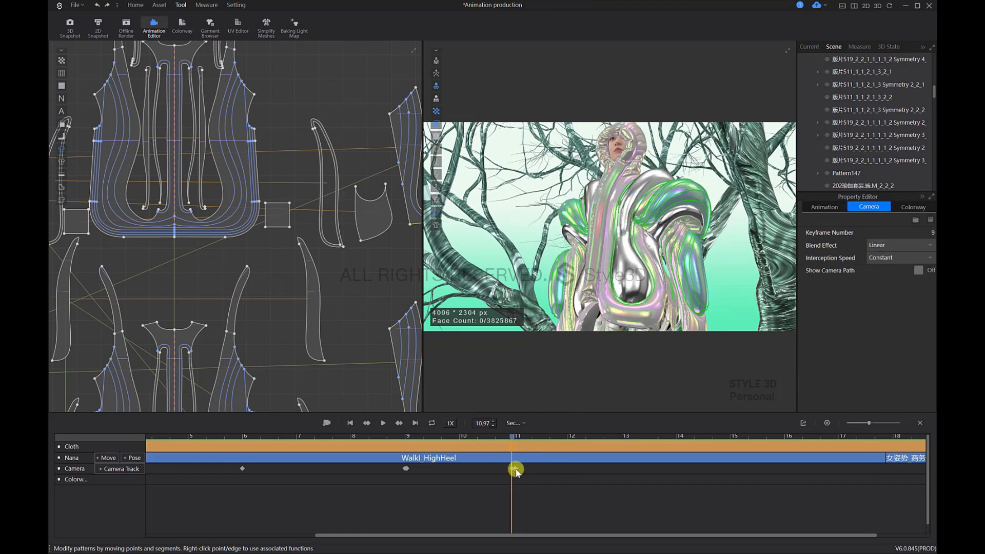
left_click_drag(510, 436, 518, 438)
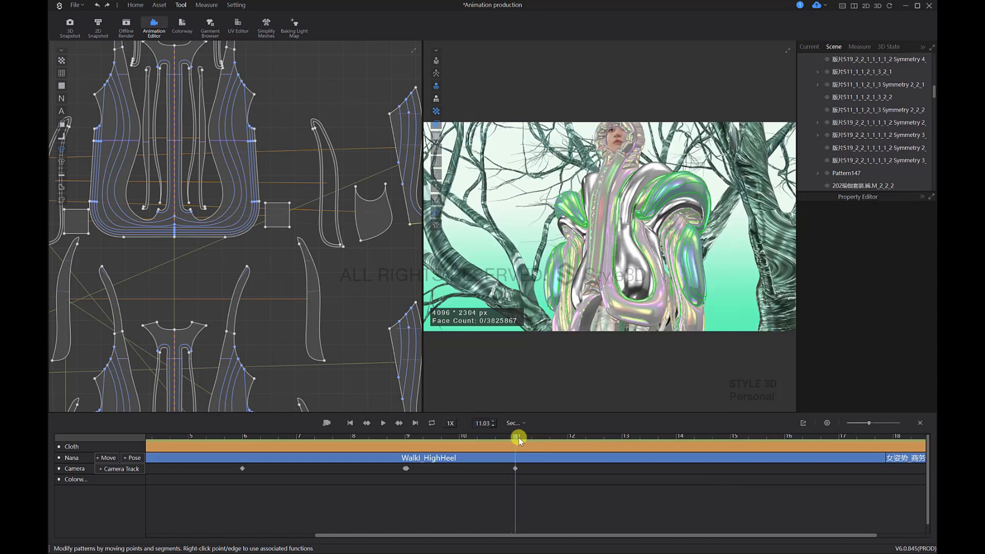
left_click(516, 469)
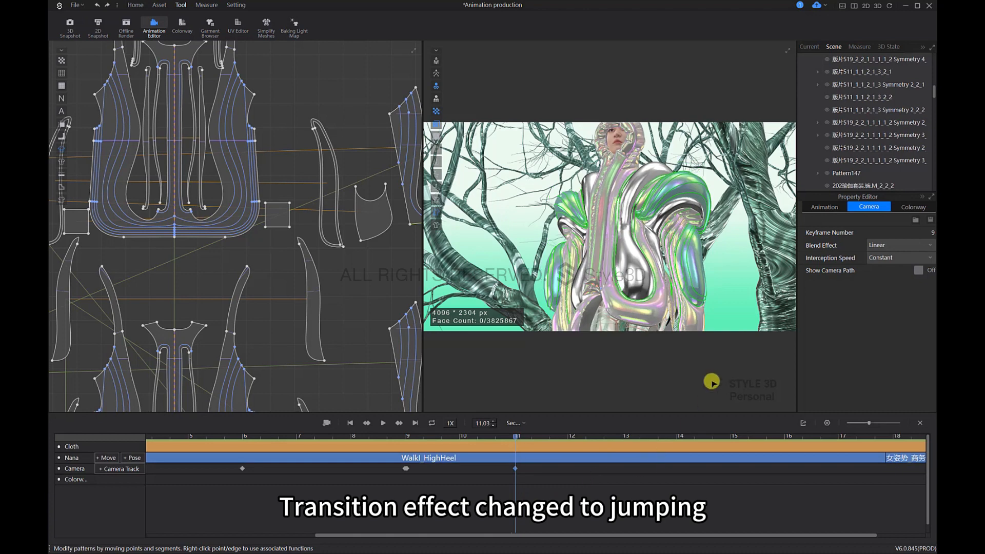
left_click(881, 245)
left_click(882, 267)
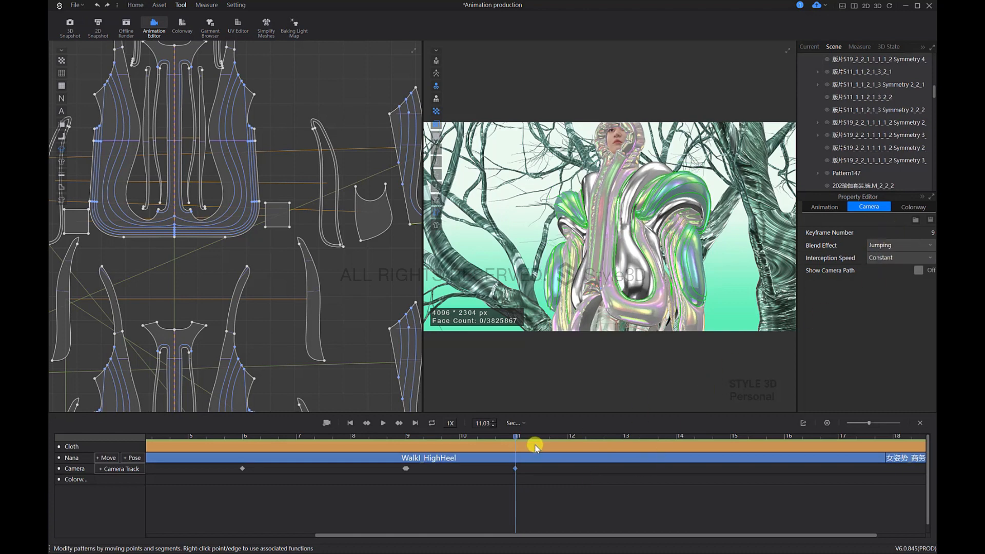
left_click_drag(515, 435, 516, 461)
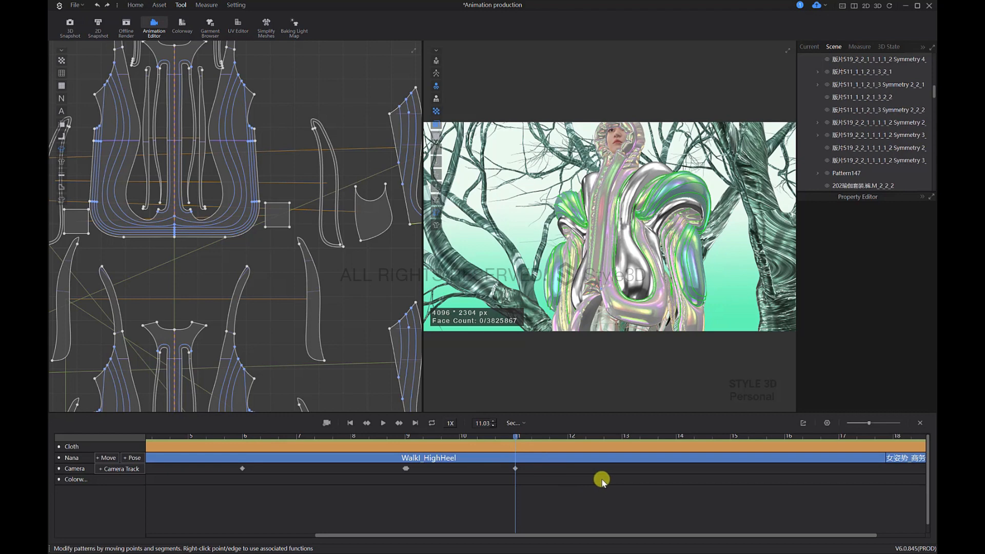
Step: Move the playhead to 12.60 s and orbit around the Stone_D rock to look straight down on the avatar
left_click_drag(525, 436, 620, 446)
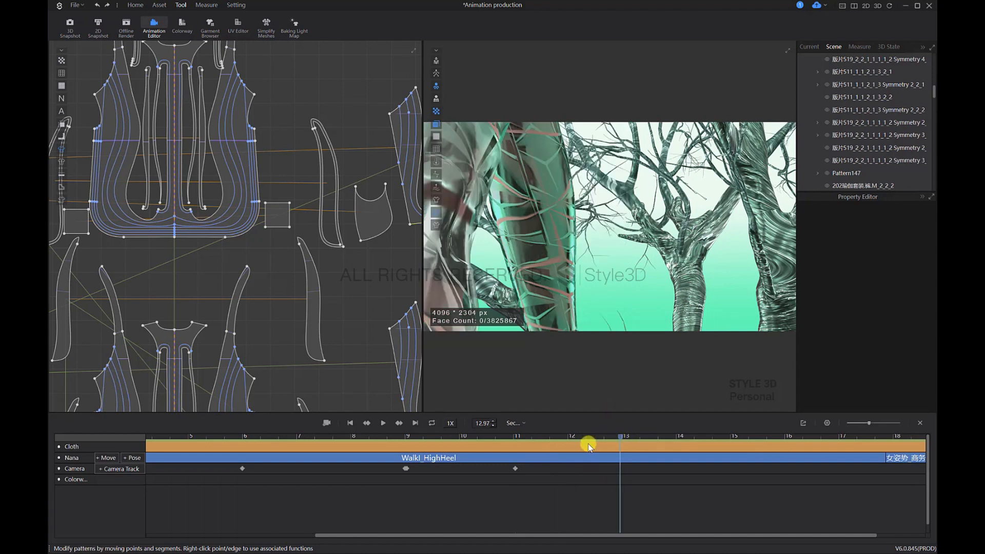
mouse_move(588, 446)
left_mouse_down()
mouse_move(529, 449)
mouse_move(603, 446)
left_mouse_up()
left_click(578, 267)
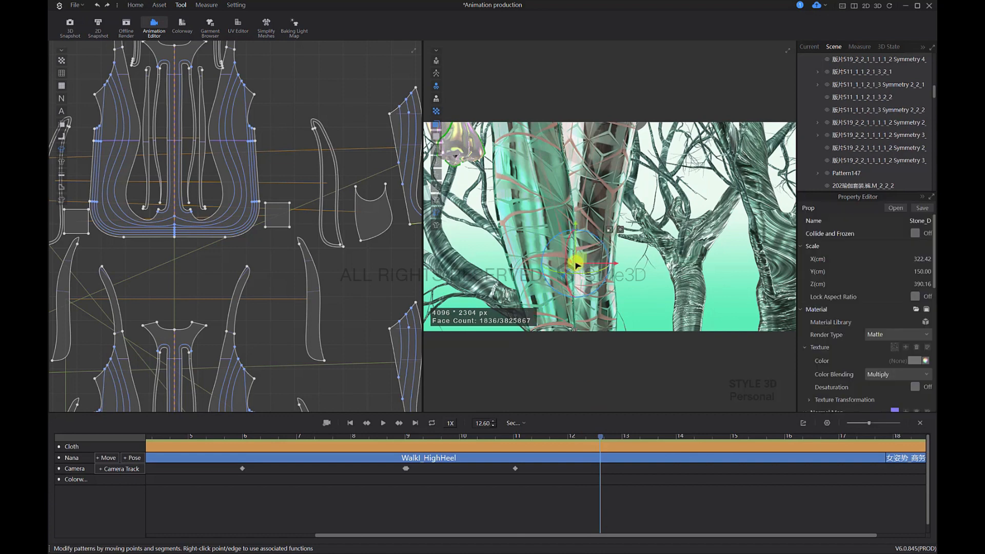
mouse_move(606, 258)
right_mouse_down()
mouse_move(606, 241)
mouse_move(608, 255)
right_mouse_up()
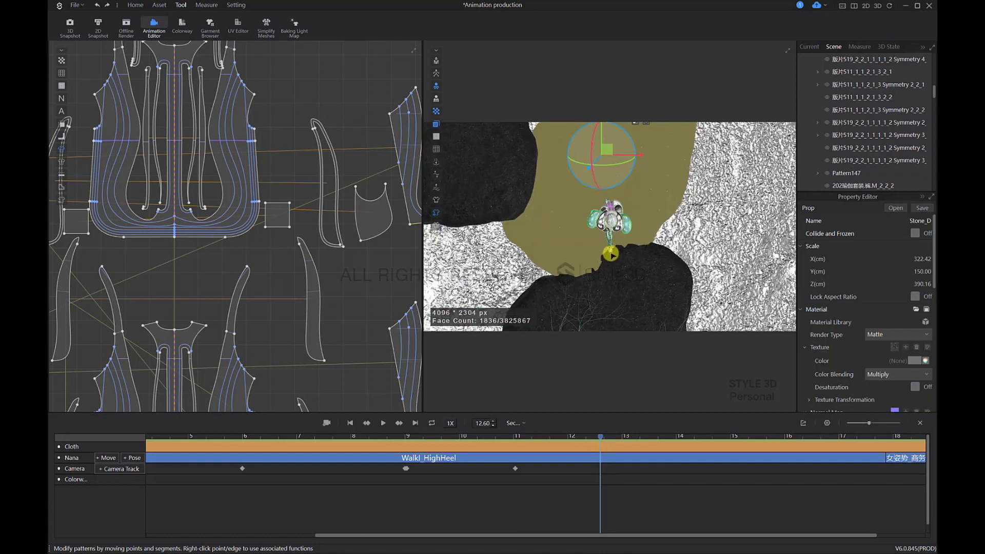
Step: Rotate and reframe the overhead view above the avatar and the rocks, and insert it as a camera keyframe at 12.60 s
middle_click_drag(648, 271, 659, 240)
scroll(658, 209, "up", 2)
scroll(680, 220, "up", 3)
scroll(674, 227, "down", 1)
scroll(674, 227, "down", 1)
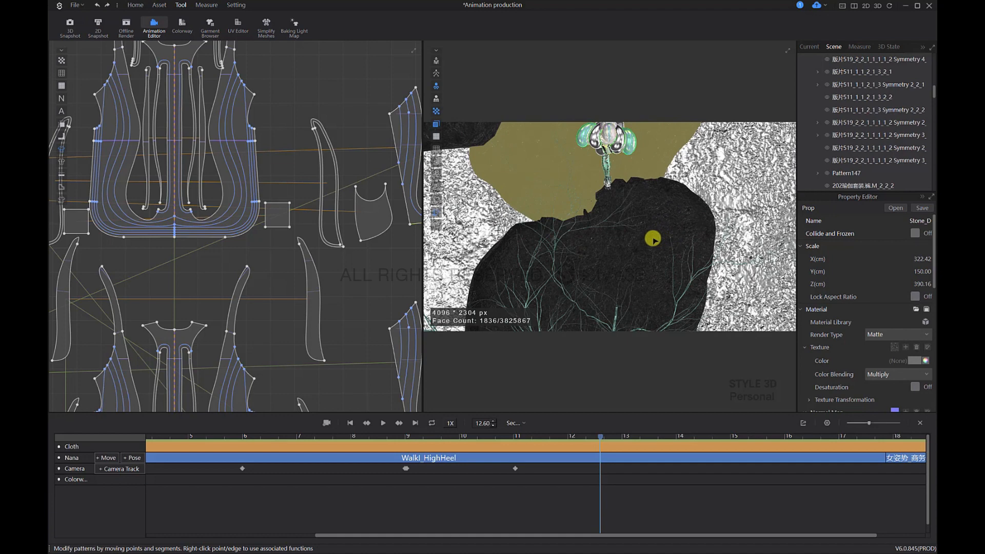
right_click_drag(619, 247, 707, 256)
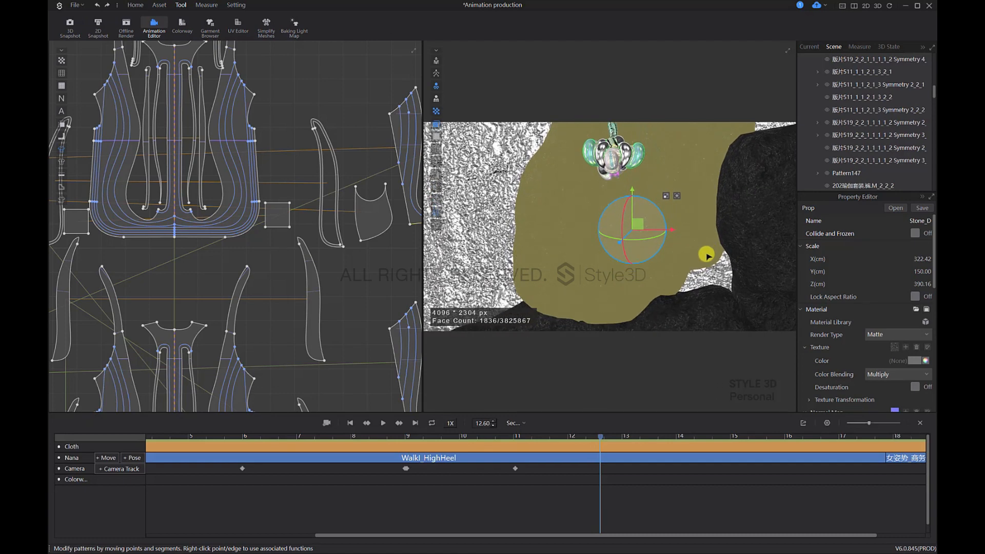
right_click(616, 471)
left_click(615, 471)
Step: Insert a camera keyframe at 14.10 s with the same overhead view and the default blend effect
left_click_drag(603, 439, 605, 464)
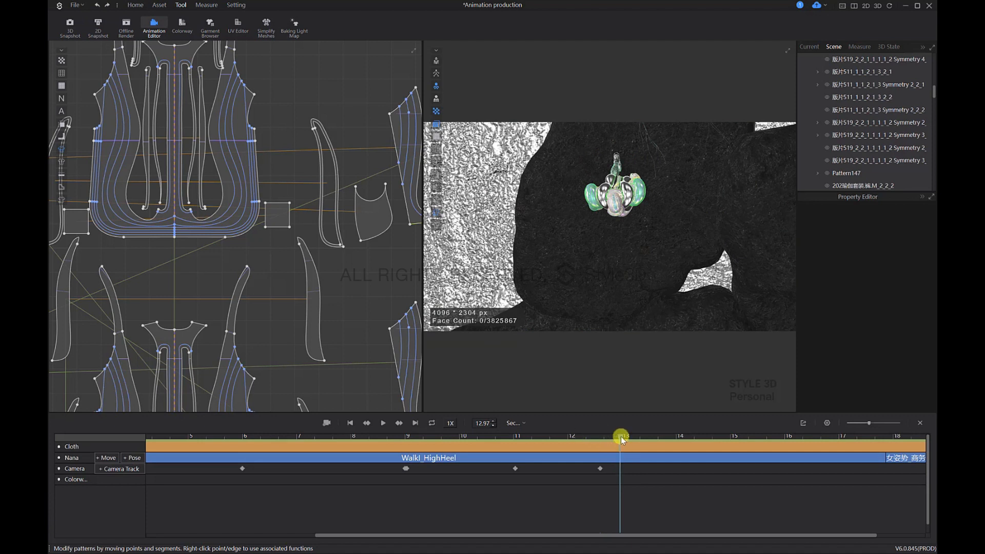
left_click_drag(621, 436, 680, 438)
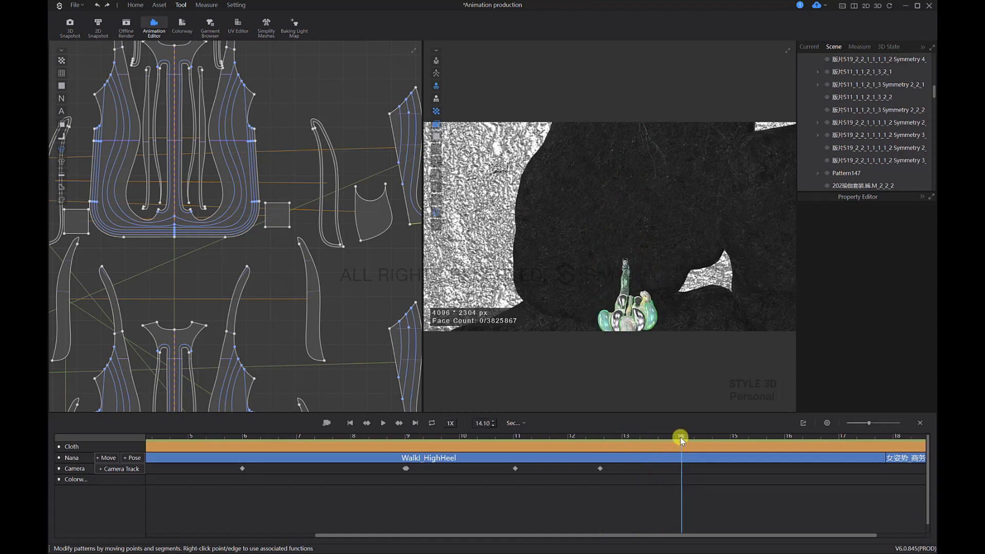
right_click(686, 469)
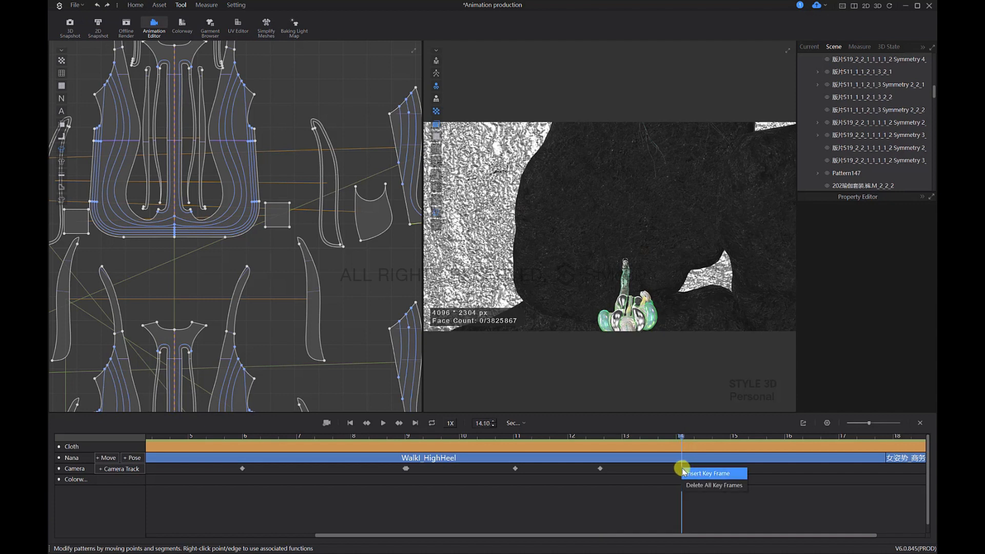
left_click(687, 469)
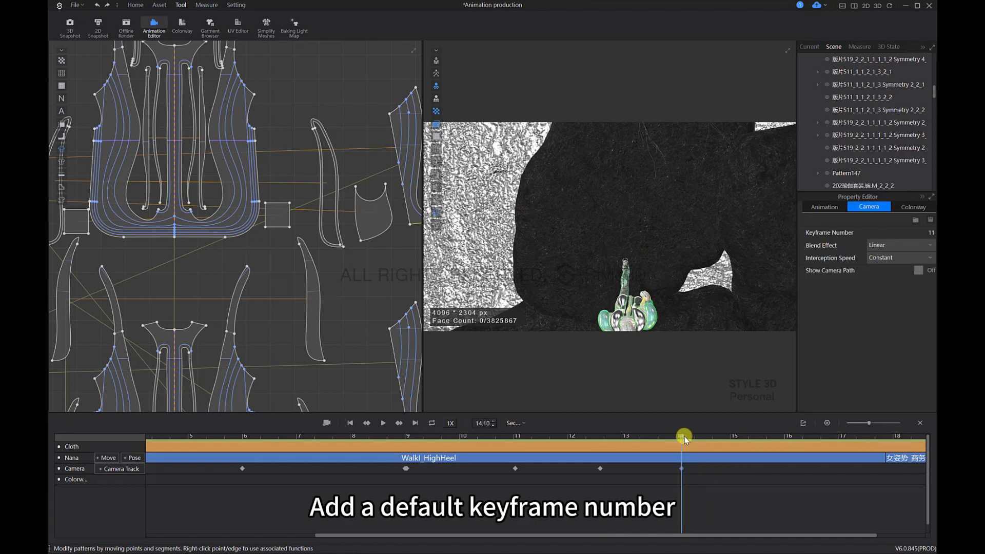
Step: Move the playhead to 14.23 s and orbit around the coat to frame the avatar closely in an upside-down view from above
left_click_drag(683, 436, 688, 437)
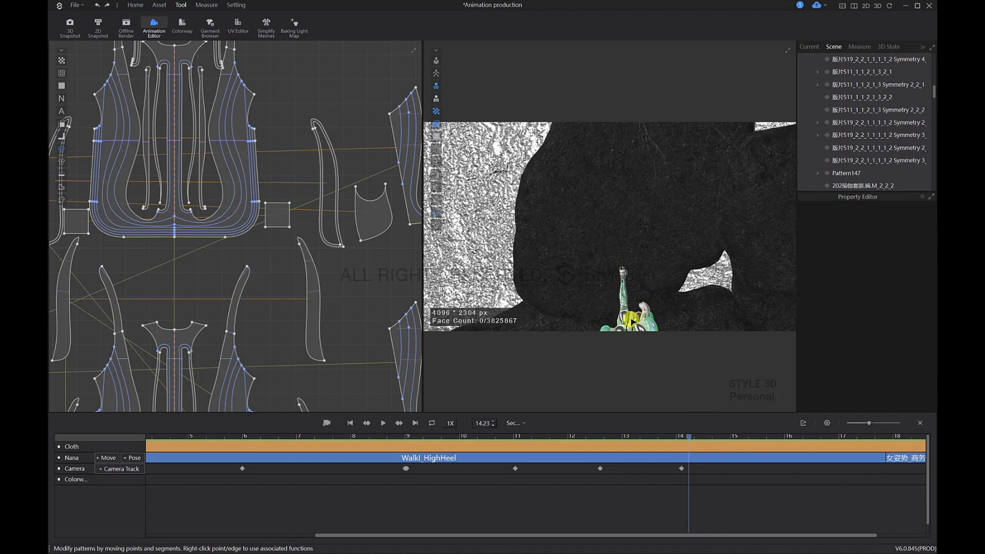
left_click(632, 321)
middle_click_drag(657, 264, 658, 221)
right_click_drag(649, 269, 700, 308)
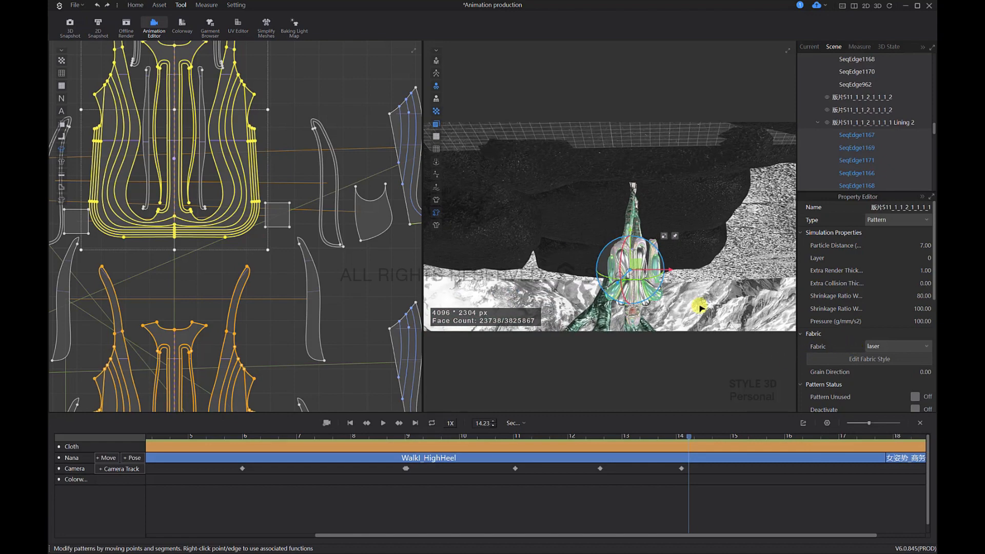
right_click_drag(658, 249, 644, 226)
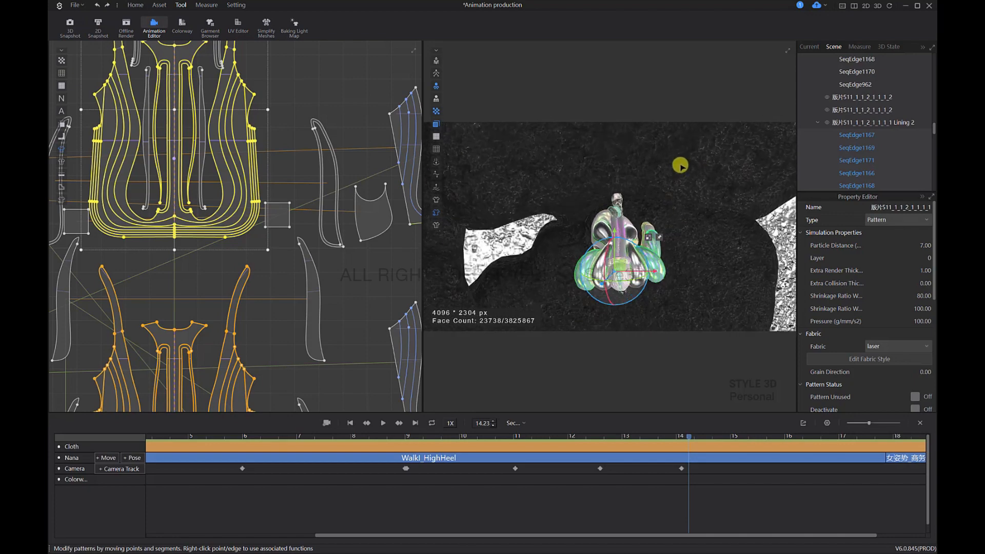
right_click_drag(681, 139, 693, 211)
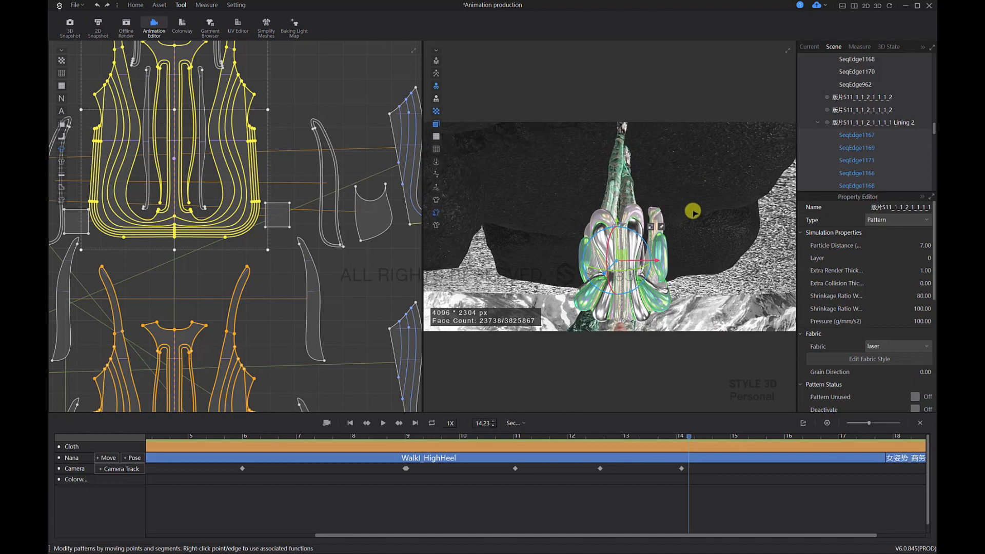
Step: Insert the upside-down view as a camera keyframe at 14.23 s and set its blend effect to Jumping
left_click(703, 473)
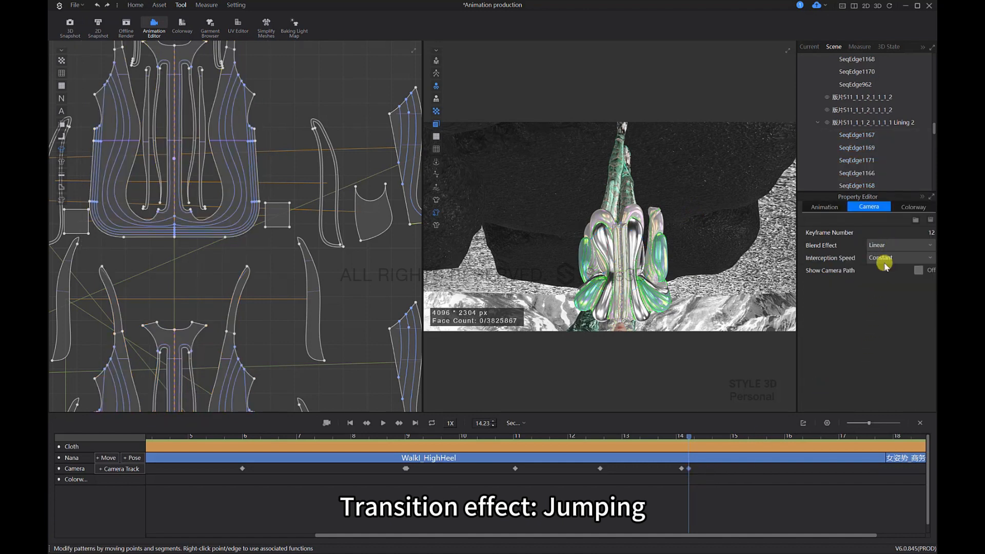
left_click_drag(687, 437, 691, 437)
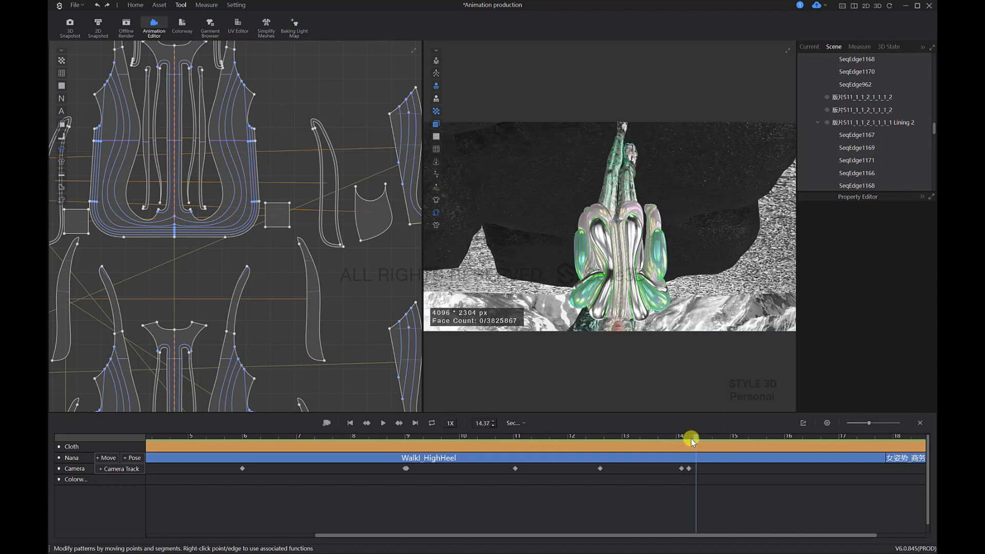
left_click(700, 464)
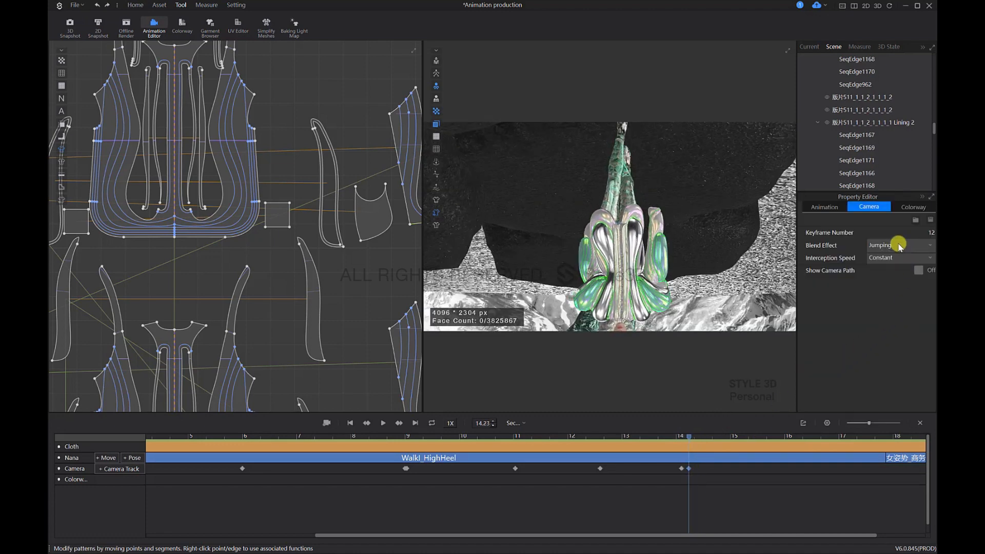
left_click(891, 264)
Step: Move the Jumping keyframe from 14.23 s back along the camera track until it sits directly after the 14.10 s keyframe
left_click(681, 469)
mouse_move(681, 436)
left_mouse_down()
mouse_move(657, 440)
mouse_move(691, 440)
left_mouse_up()
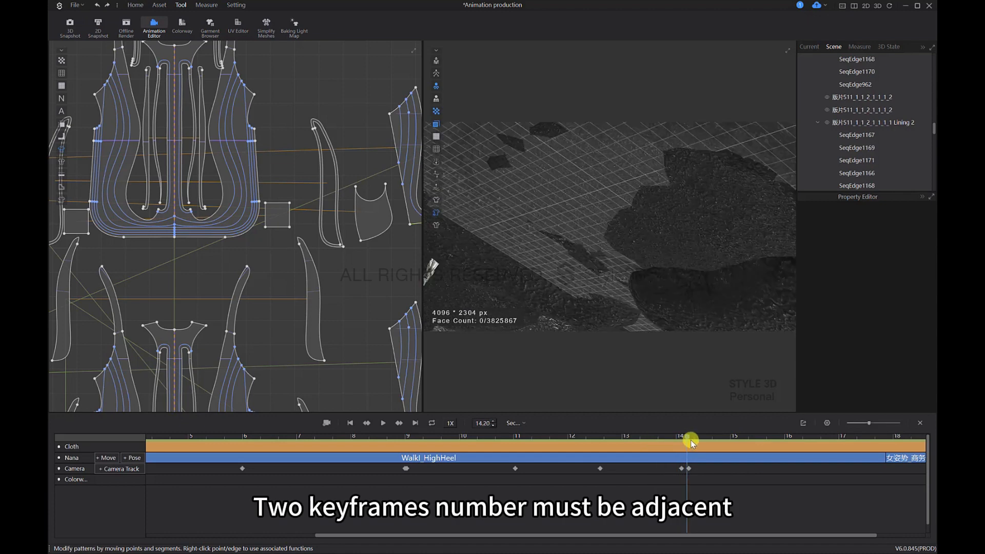
left_click(683, 468)
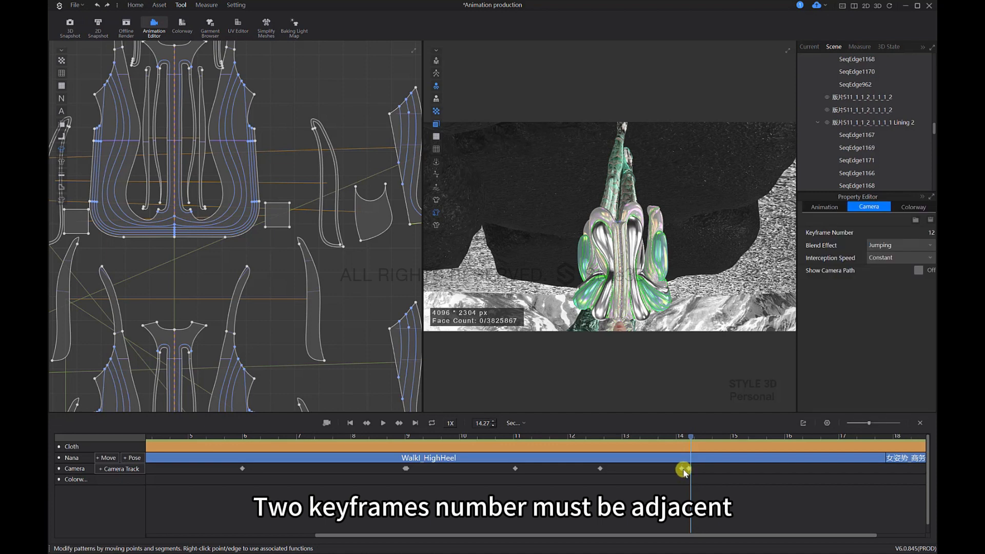
left_click(682, 469)
scroll(707, 484, "down", 1)
scroll(696, 483, "up", 3)
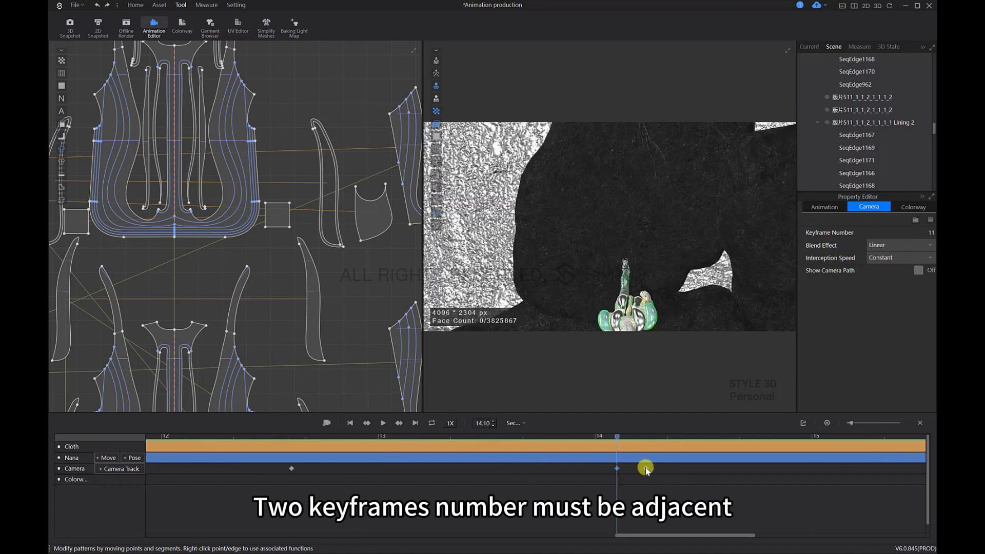
left_click_drag(645, 469, 623, 469)
Step: Move the playhead along the animation timeline to 15.63 s
left_click_drag(622, 435, 675, 456)
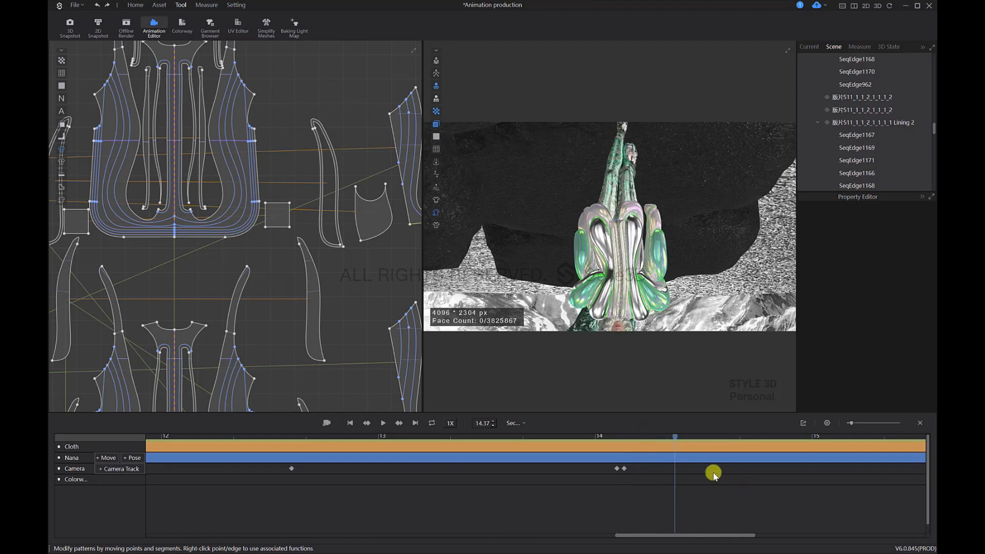
scroll(715, 480, "down", 3)
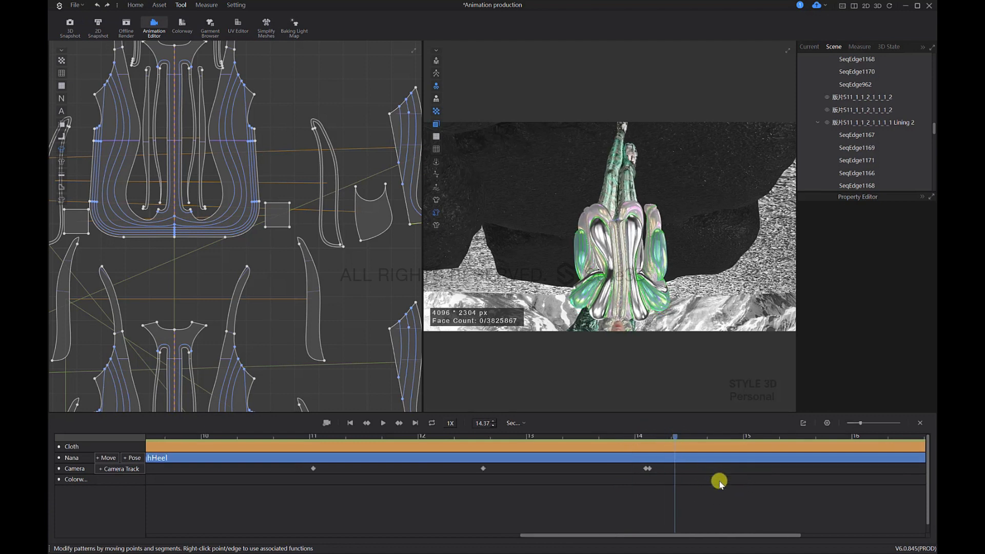
left_click_drag(678, 437, 774, 438)
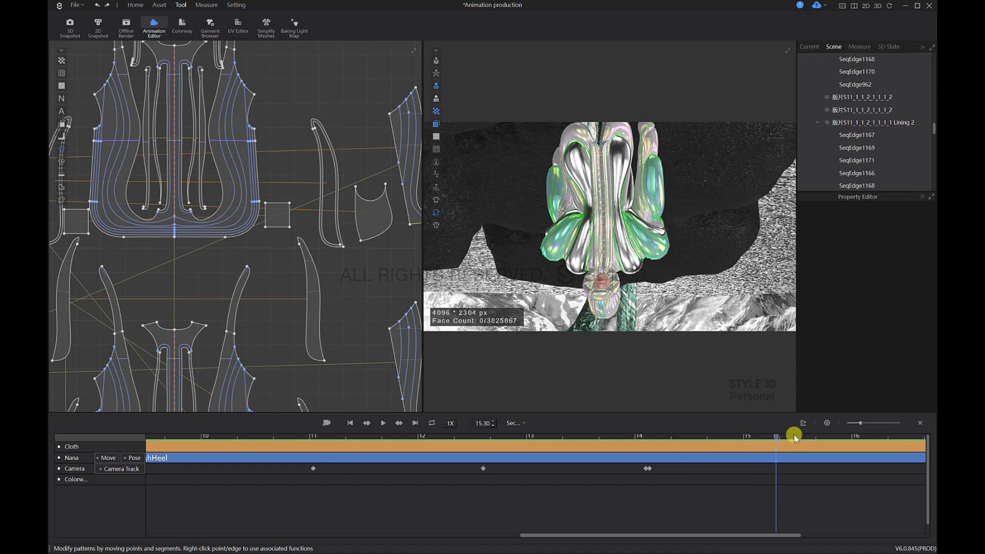
left_click_drag(806, 438, 812, 436)
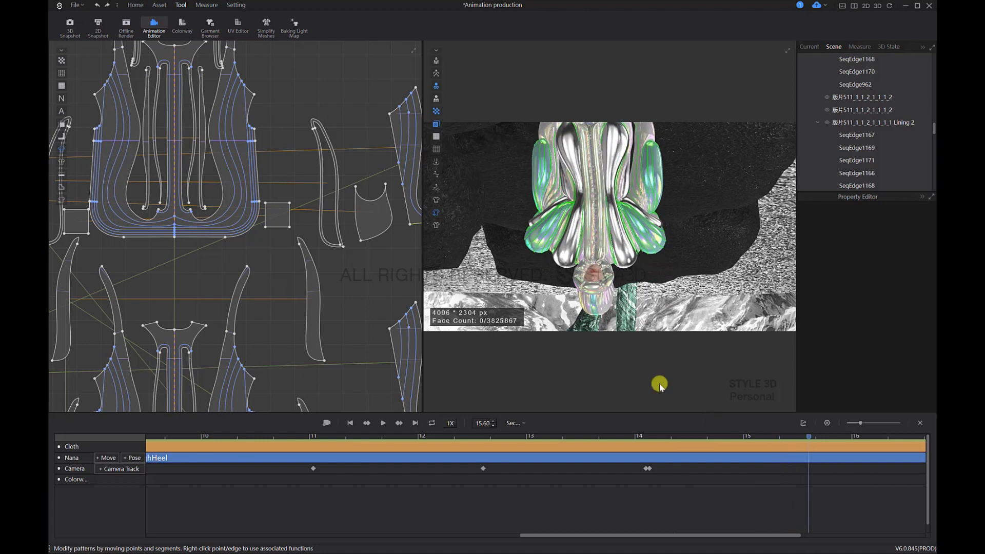
Step: Frame a panoramic upside-down view of the avatar with trees and mountains, and insert it as a camera keyframe at 15.63 s
scroll(622, 274, "down", 10)
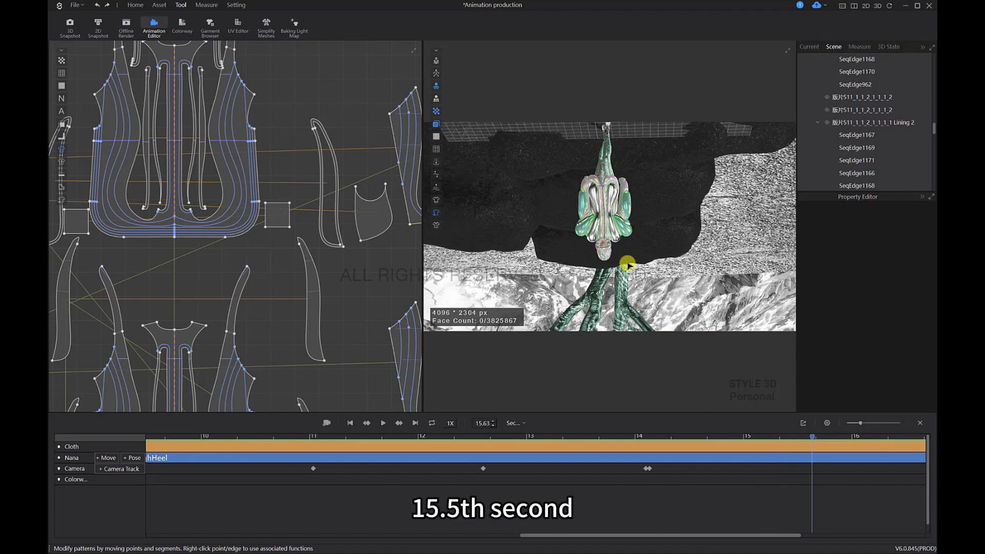
scroll(633, 270, "down", 3)
middle_click_drag(648, 262, 669, 236)
scroll(667, 232, "up", 3)
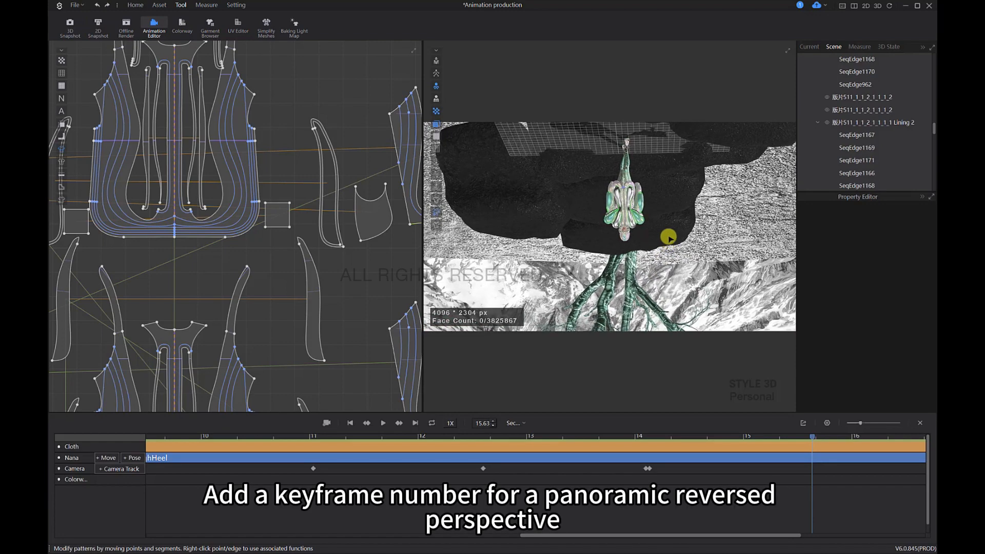
right_click_drag(669, 236, 663, 248)
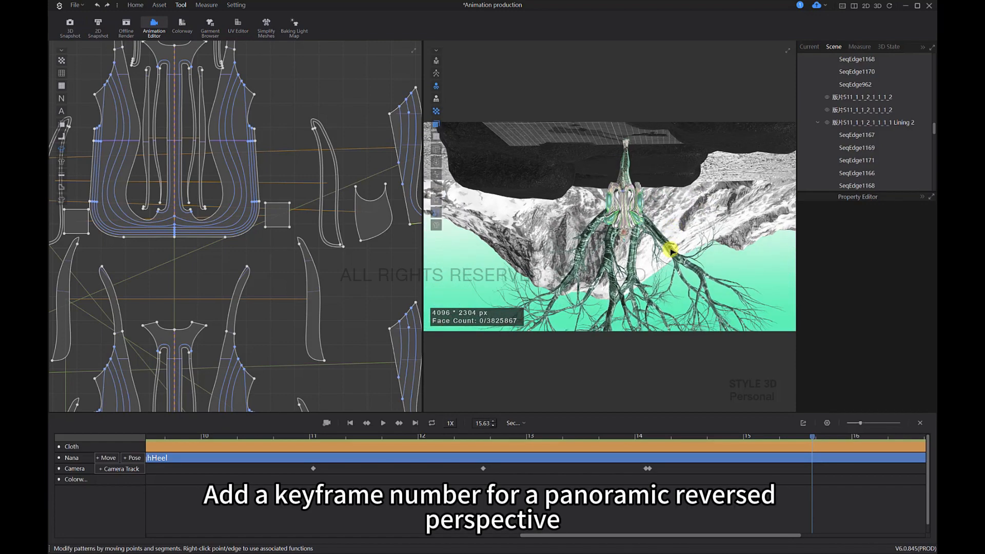
right_click(826, 470)
left_click(829, 475)
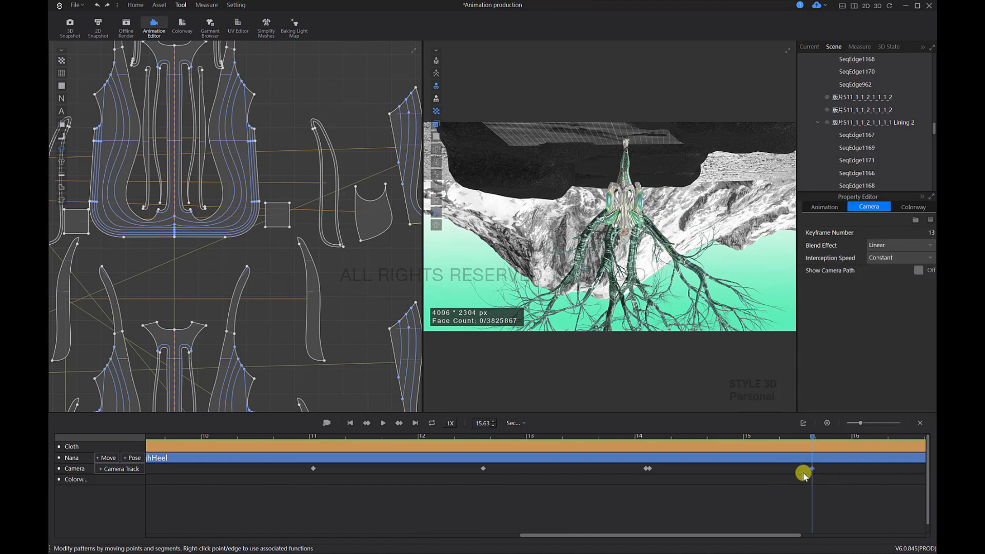
Step: Insert a camera keyframe at 16.70 s with a distant upright view of the avatar in the snow mountain landscape
scroll(817, 480, "down", 3)
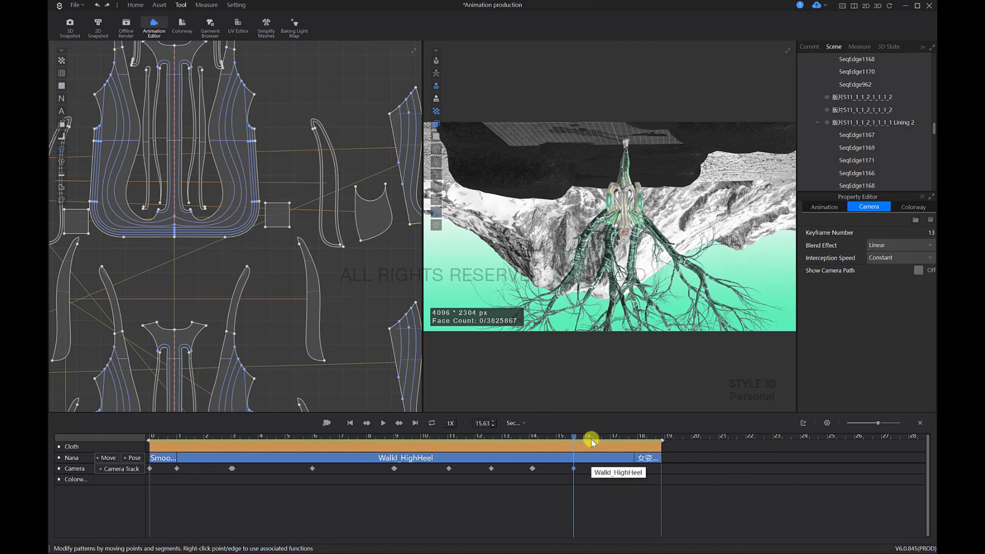
left_click_drag(571, 436, 603, 438)
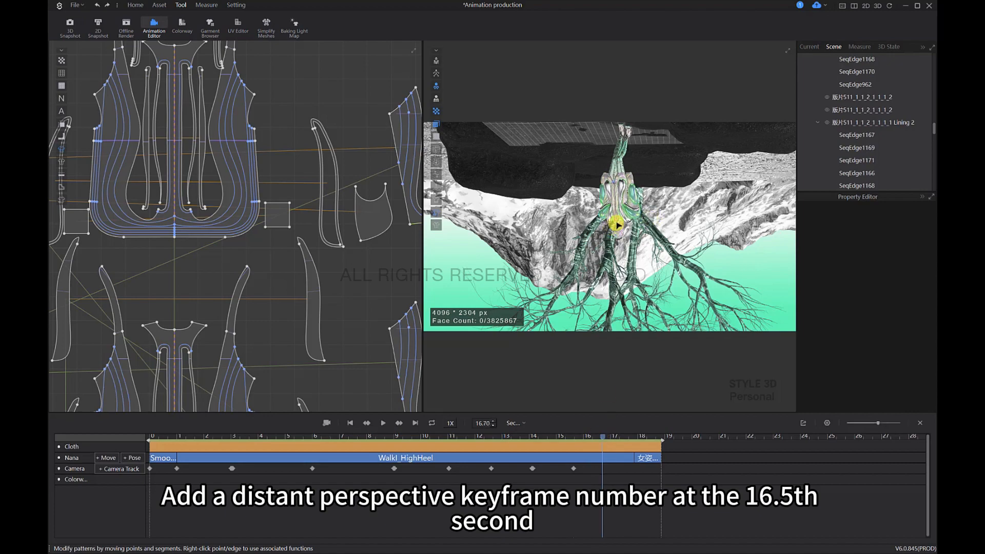
left_click(617, 226)
mouse_move(622, 213)
right_mouse_down()
mouse_move(622, 187)
mouse_move(659, 115)
mouse_move(691, 191)
mouse_move(686, 211)
mouse_move(698, 187)
mouse_move(681, 240)
right_mouse_up()
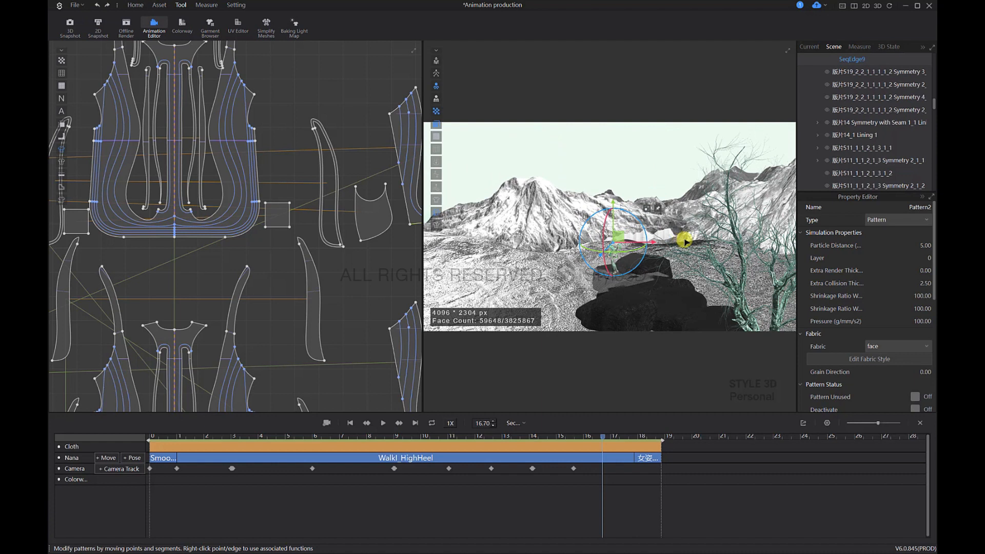
right_click(617, 467)
left_click(622, 471)
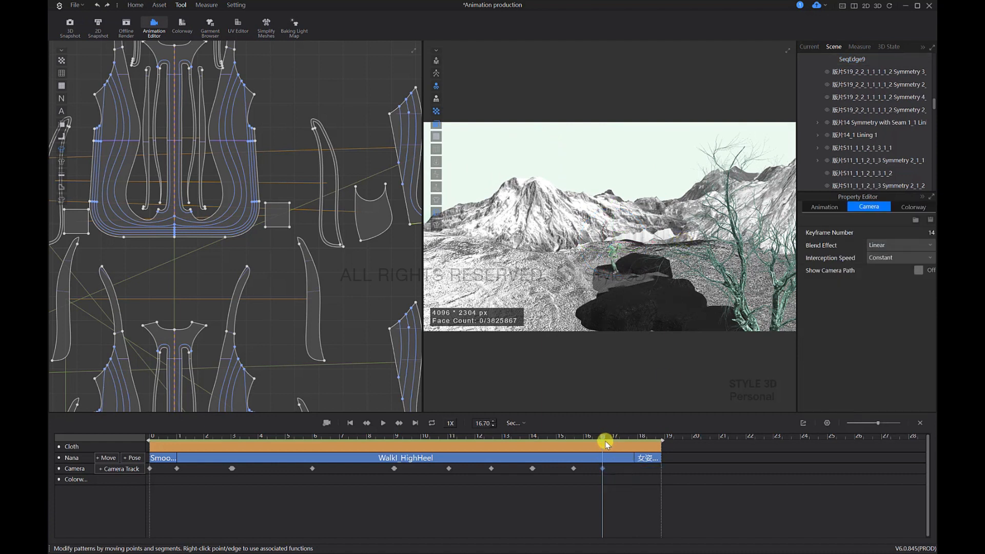
Step: Move the playhead to 16.73 s, directly after the distant-view camera keyframe
mouse_move(603, 437)
left_mouse_down()
mouse_move(565, 439)
mouse_move(604, 453)
left_mouse_up()
scroll(608, 470, "up", 5)
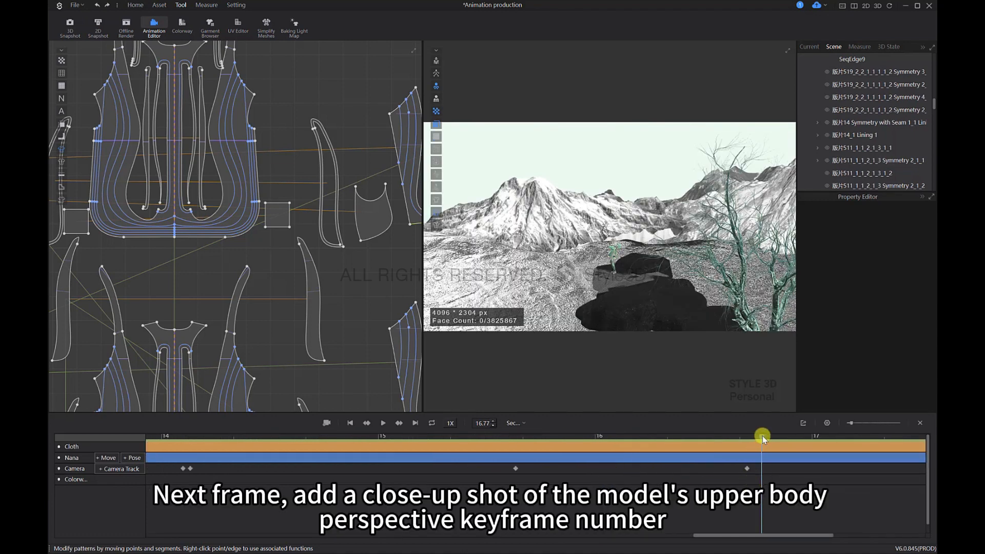
left_click_drag(756, 436, 752, 437)
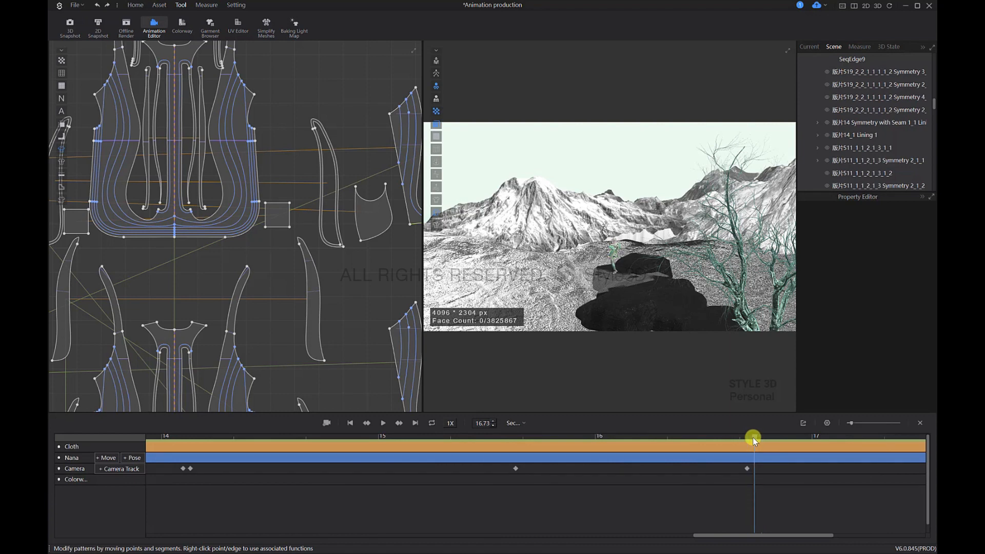
Step: Frame the avatar's upper body in close-up against the mountain and sky, and insert it as a camera keyframe at 16.73 s
left_click(613, 249)
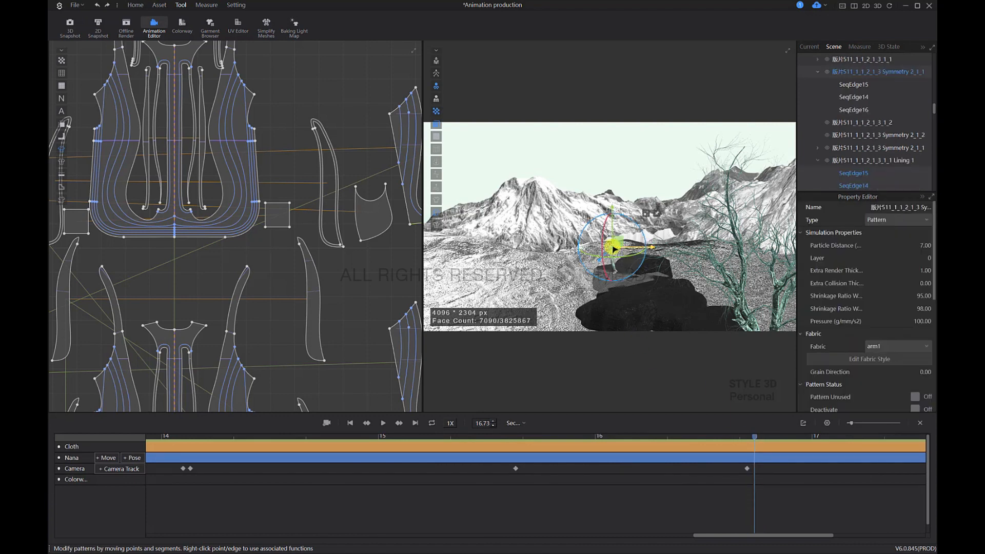
scroll(619, 247, "up", 5)
right_click_drag(666, 222, 699, 215)
scroll(662, 204, "up", 4)
middle_click_drag(700, 216, 694, 237)
right_click_drag(694, 238, 682, 268)
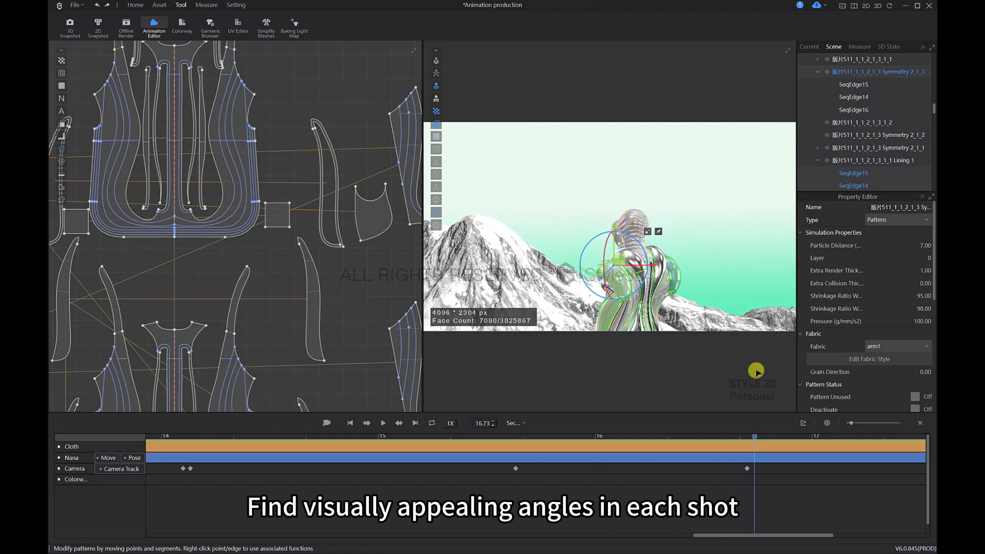
right_click(772, 469)
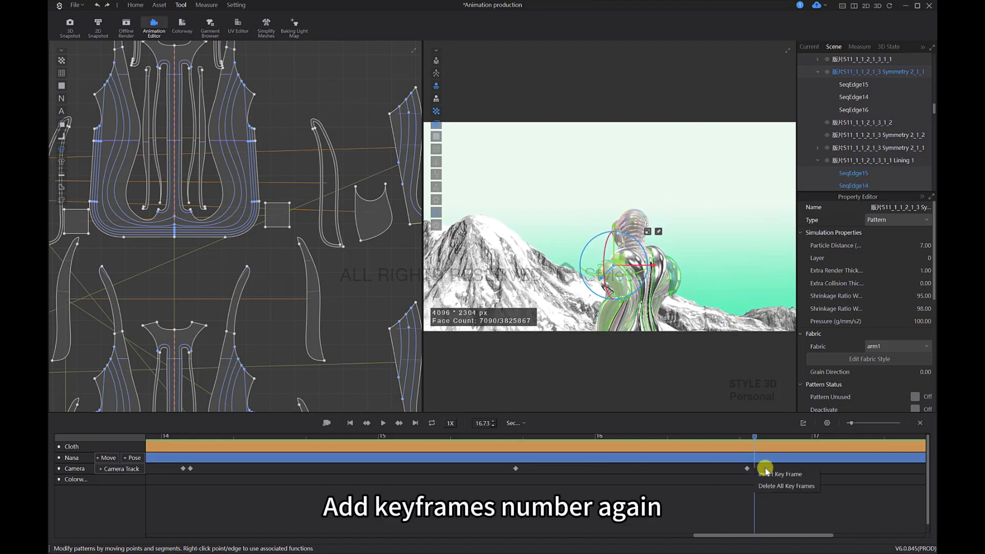
left_click(772, 471)
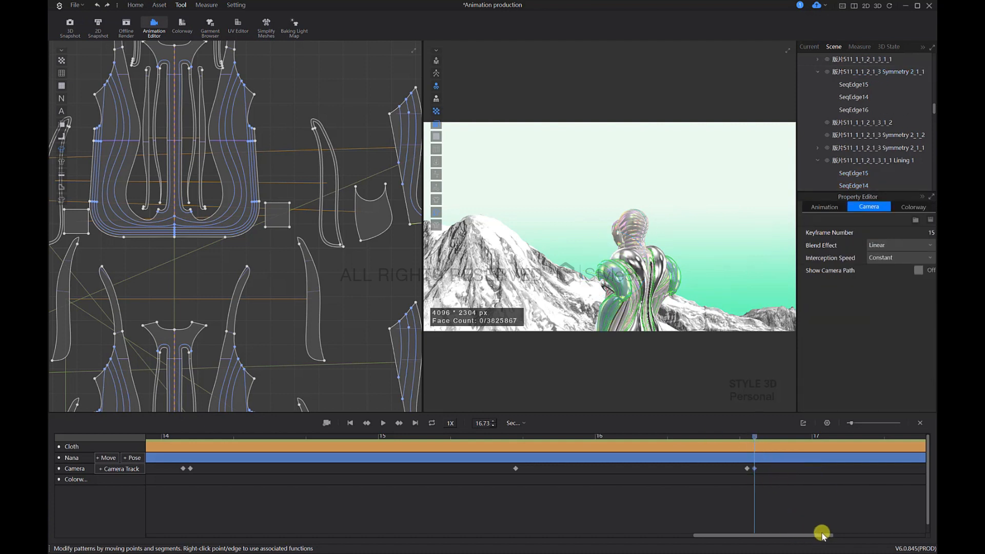
Step: Move the playhead to 18.53 s, within the final business pose of the animation
left_click_drag(816, 535, 871, 535)
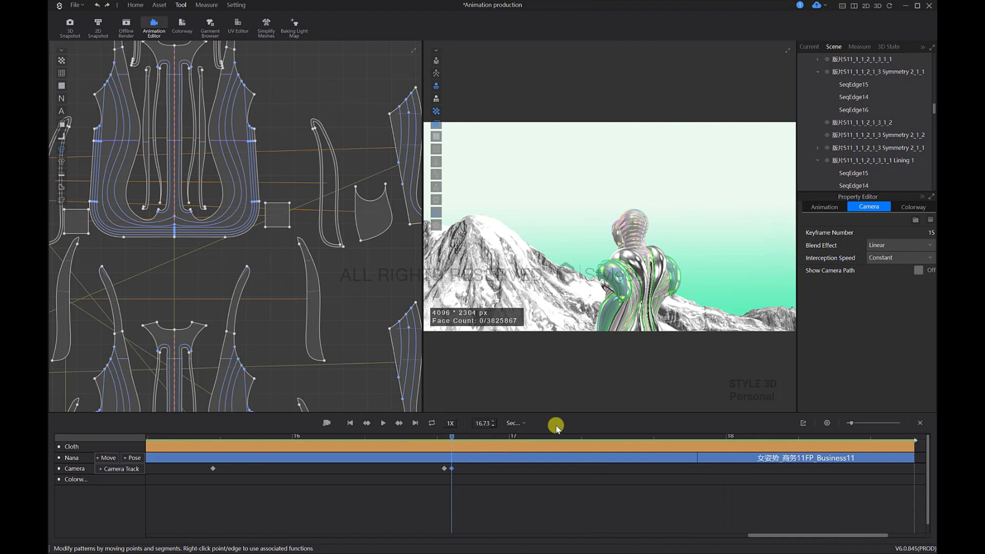
left_click(461, 436)
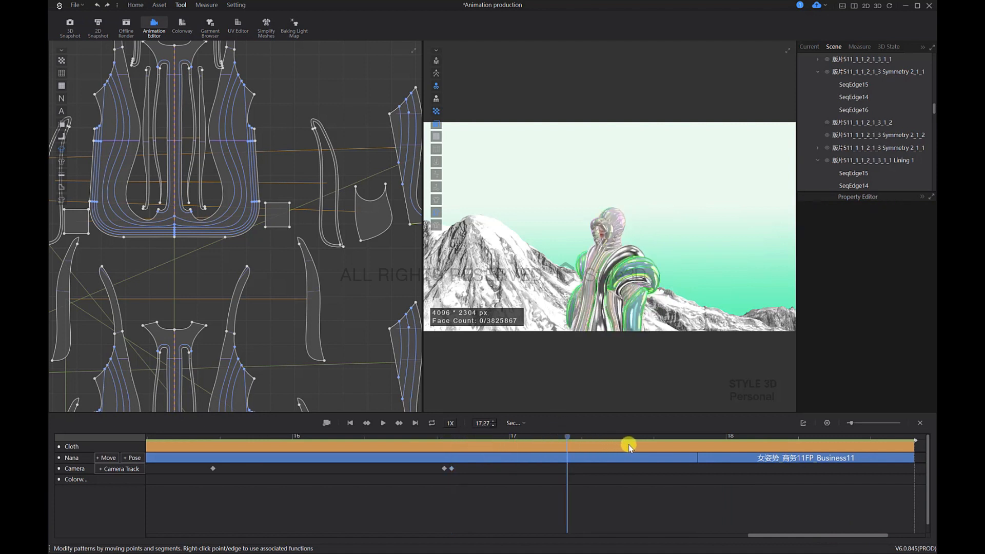
left_click(698, 446)
left_click_drag(768, 452, 842, 436)
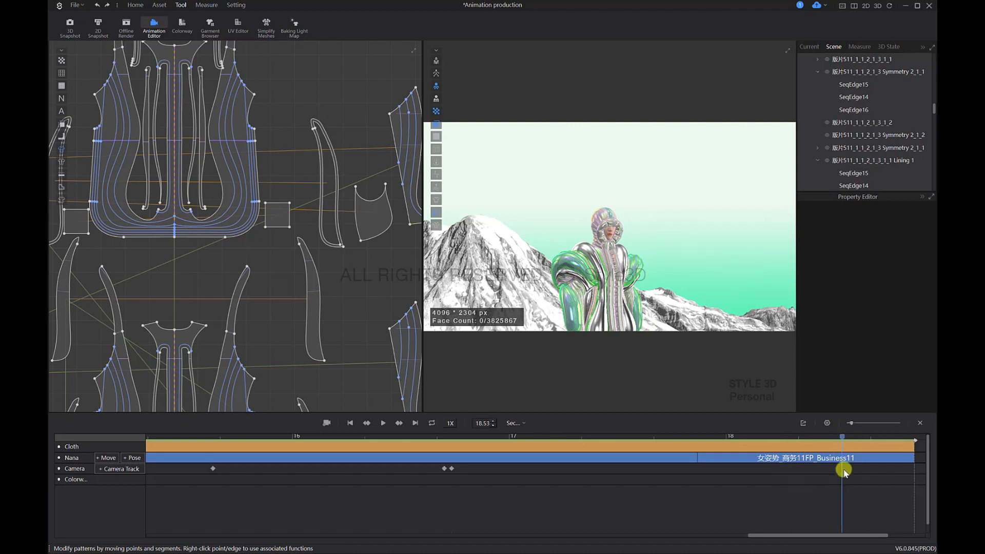
Step: Center the camera on the front of the coat and frame the avatar's full body from a low angle
left_click(599, 300)
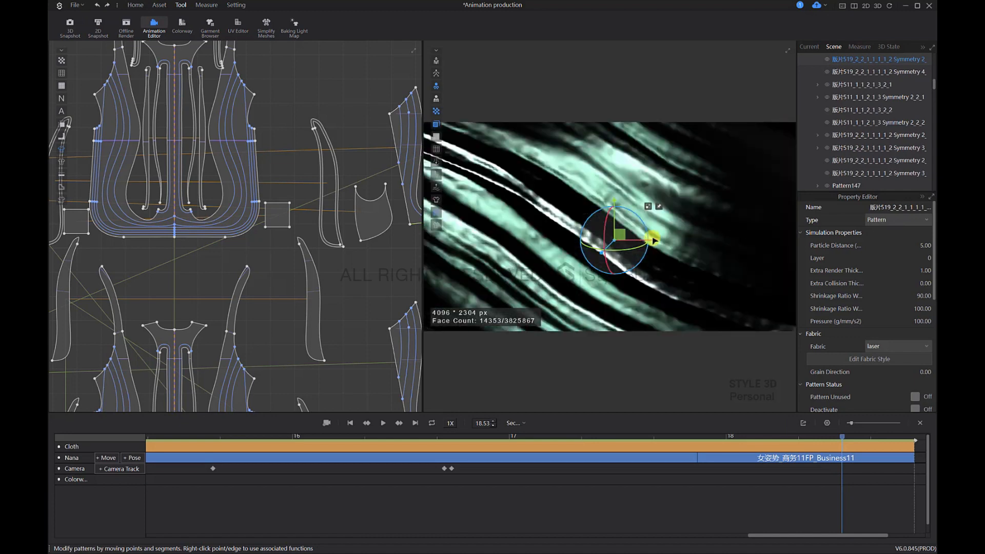
scroll(654, 240, "down", 5)
right_click_drag(653, 239, 683, 218)
scroll(655, 232, "up", 4)
scroll(683, 218, "down", 5)
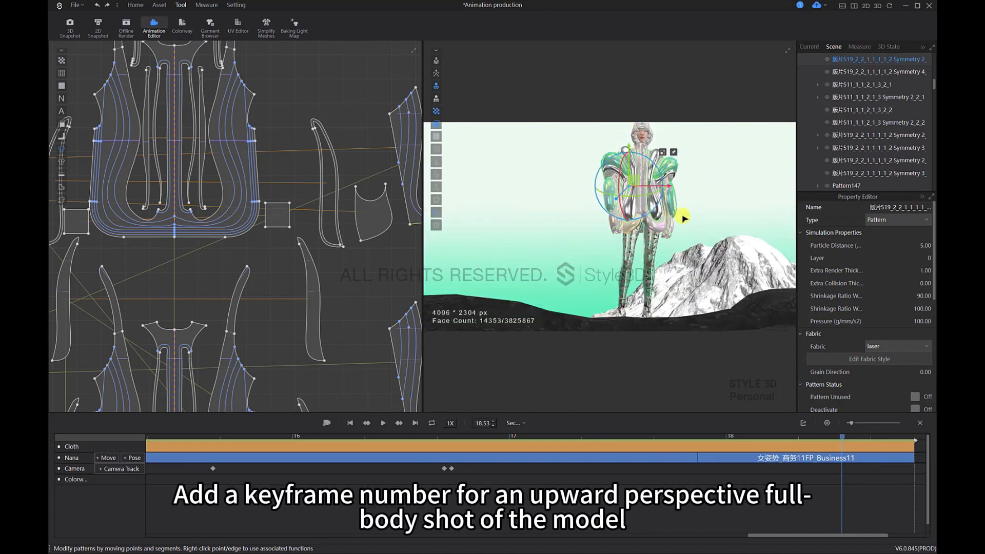
scroll(683, 218, "up", 2)
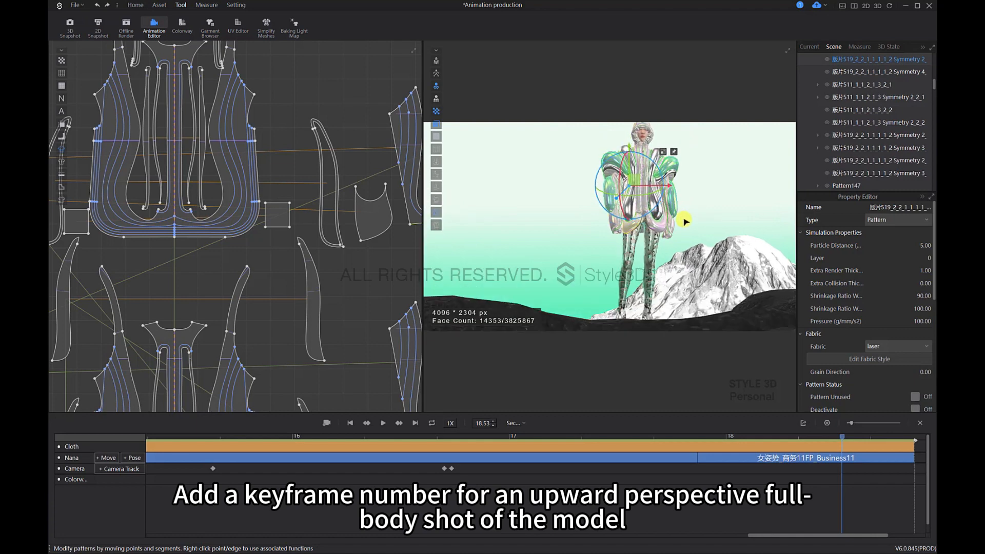
scroll(682, 219, "up", 2)
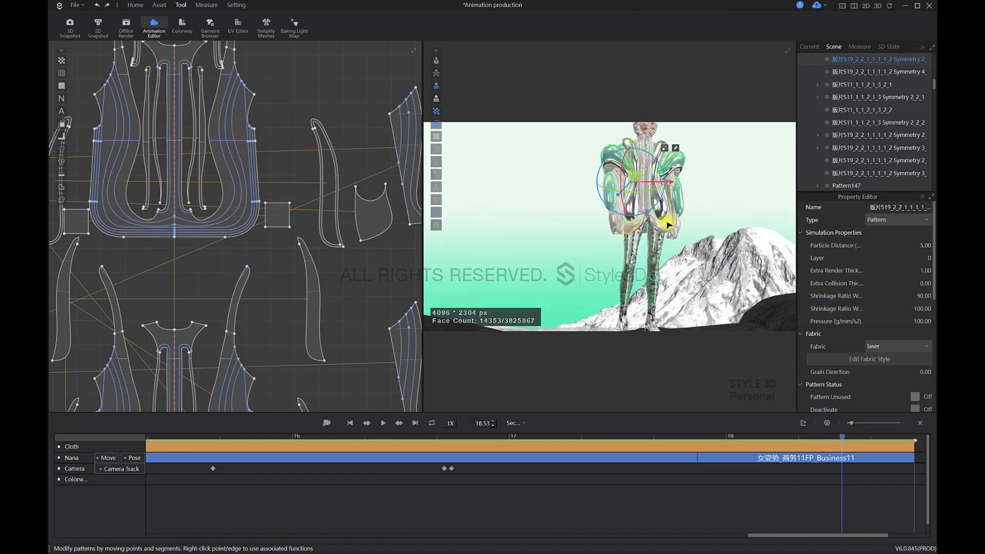
Step: Recenter the camera on the lower coat and adjust the upward-looking shot so the snow mountain stands behind the avatar's legs
left_click(670, 223)
scroll(669, 218, "up", 4)
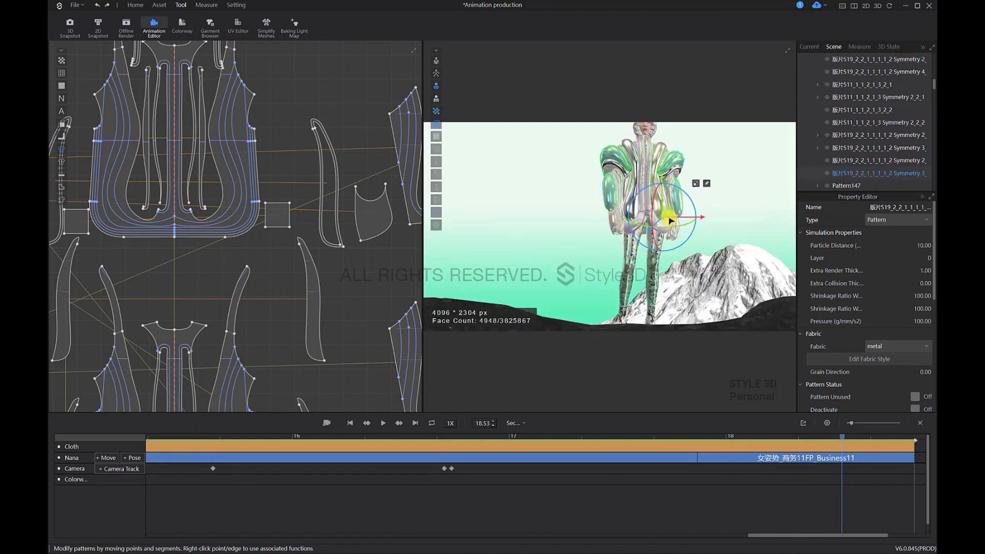
scroll(669, 218, "down", 3)
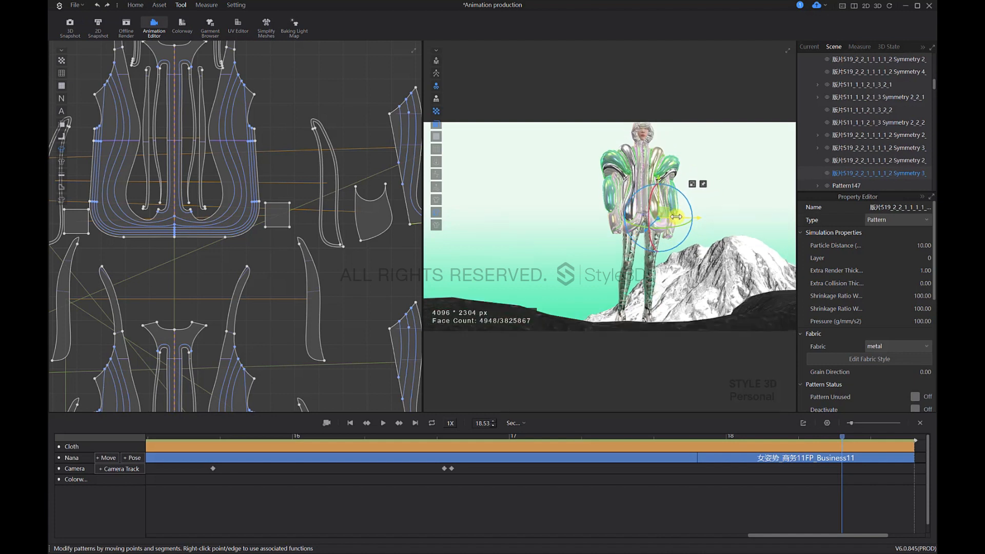
scroll(676, 217, "down", 2)
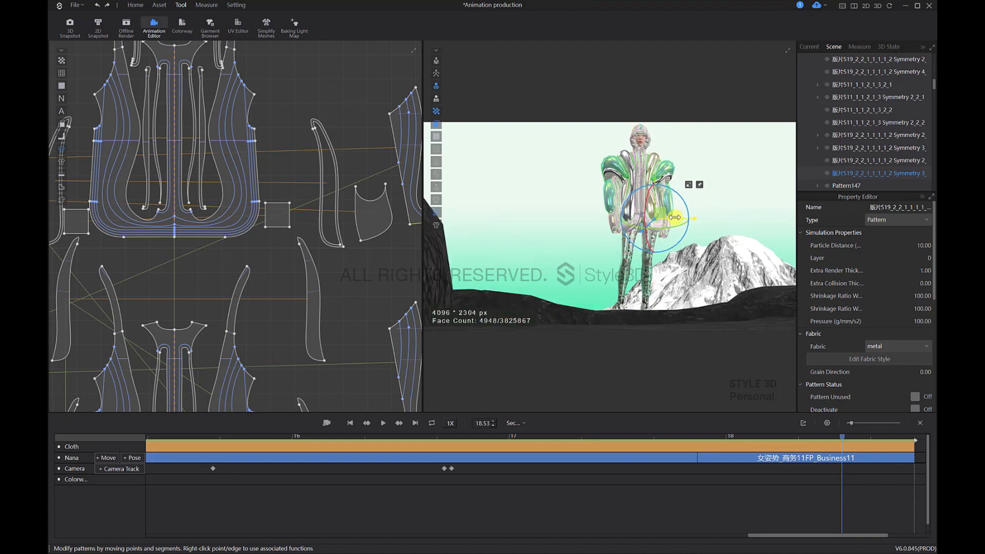
right_click_drag(667, 248, 666, 238)
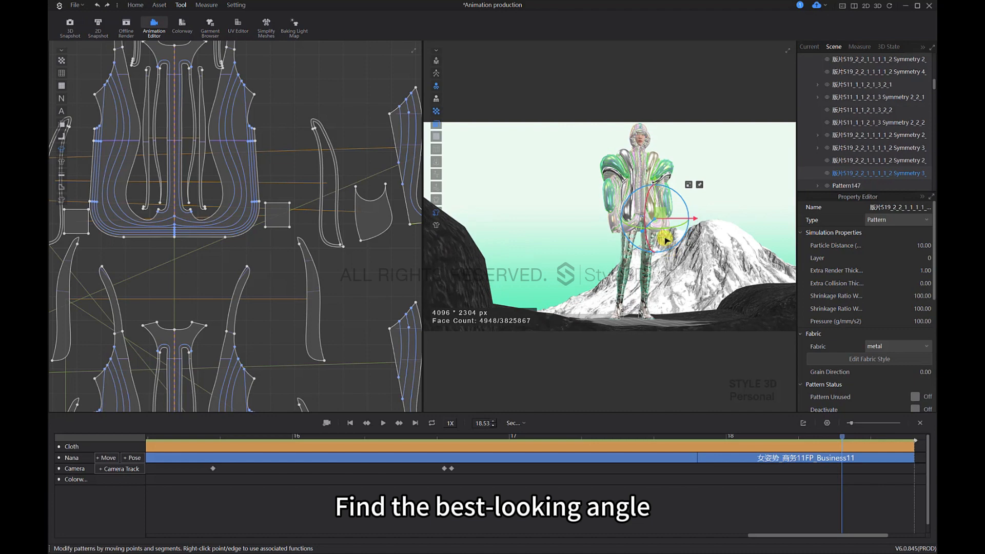
scroll(678, 199, "up", 2)
right_click_drag(680, 199, 662, 213)
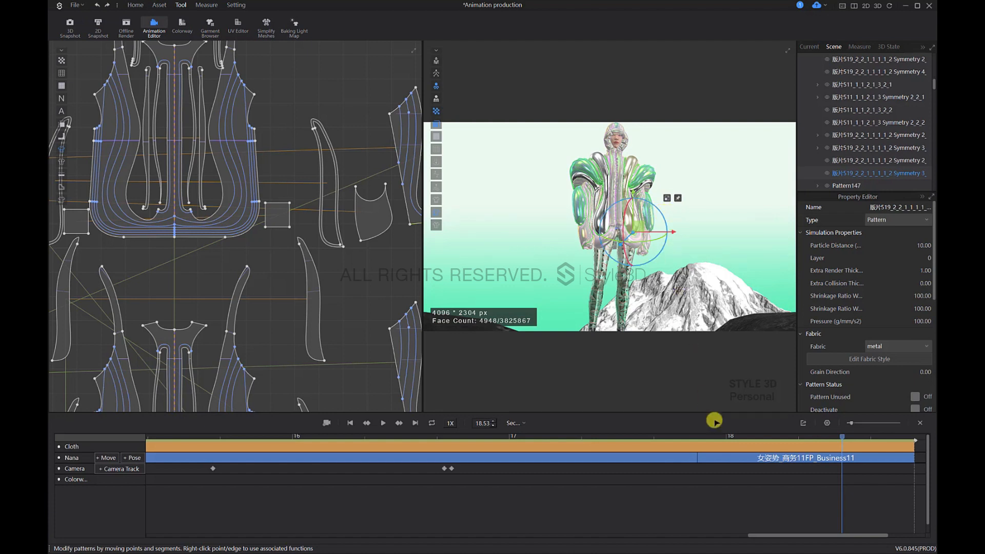
Step: Recenter the camera on the coat hem and try a closer low-angle shot of the lower coat and legs
right_click_drag(629, 255, 669, 224)
left_click(648, 292)
scroll(650, 289, "up", 3)
scroll(671, 224, "up", 4)
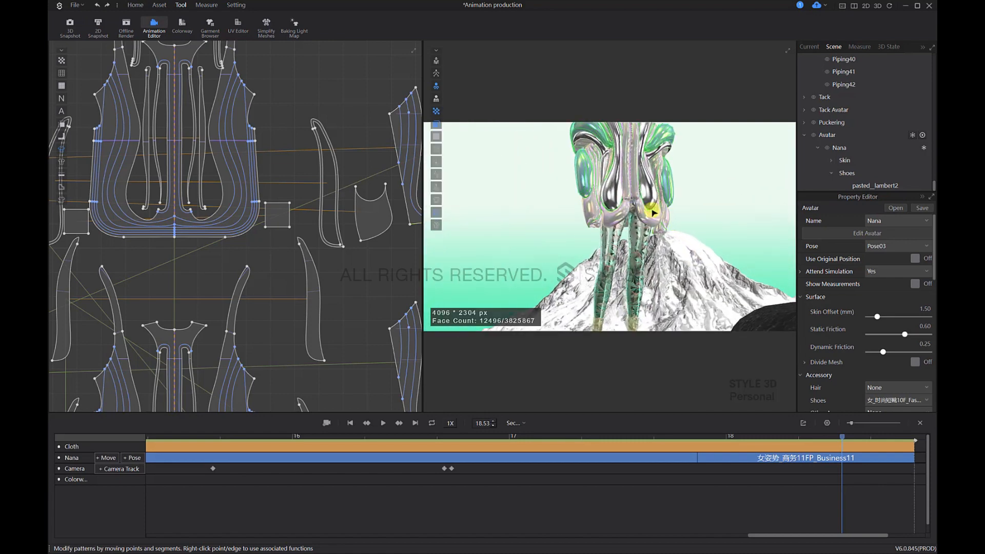
left_click(657, 209)
scroll(657, 208, "down", 4)
scroll(659, 209, "down", 6)
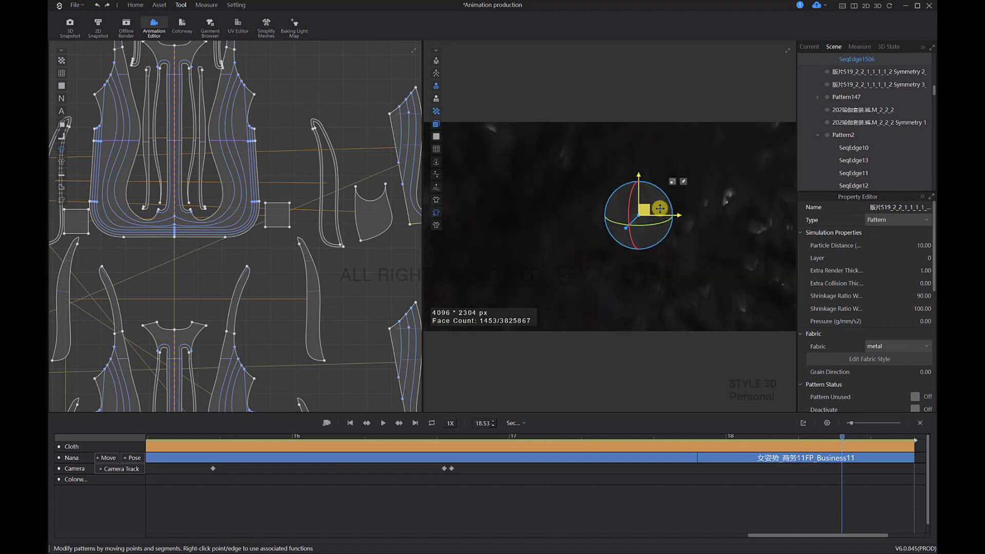
Step: Adjust the camera distance and tilt so the foreground rocks clear the avatar and the mountain stands behind the legs
scroll(661, 212, "up", 6)
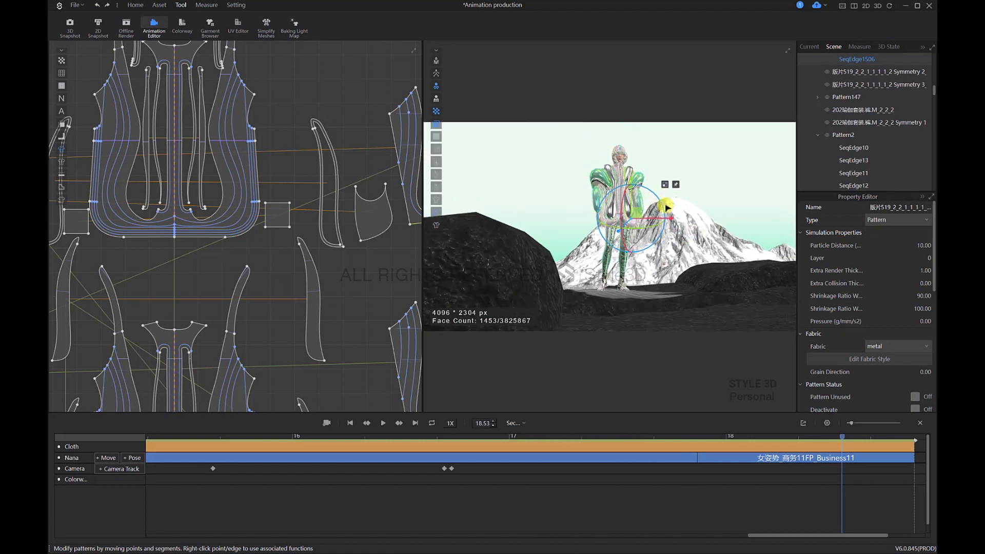
scroll(667, 202, "down", 4)
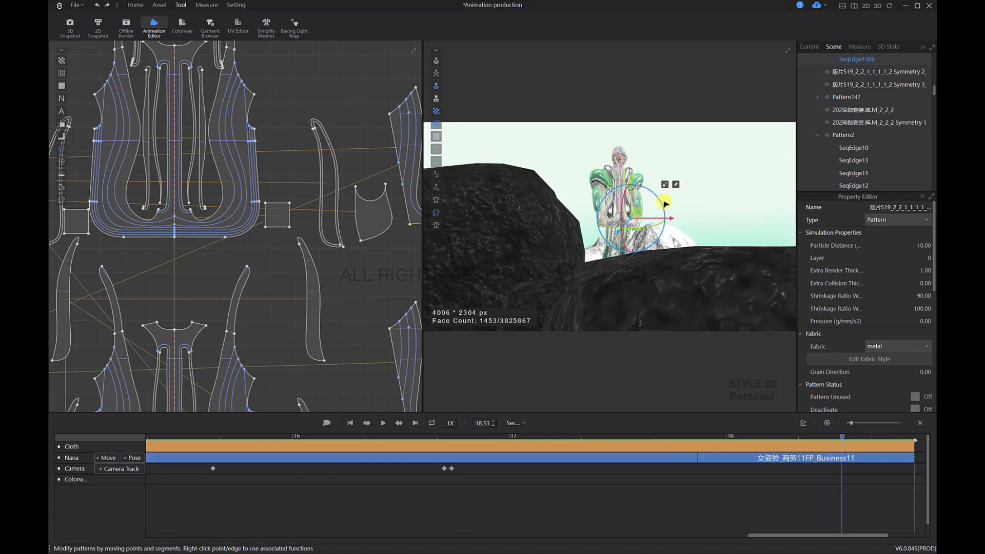
scroll(662, 216, "up", 5)
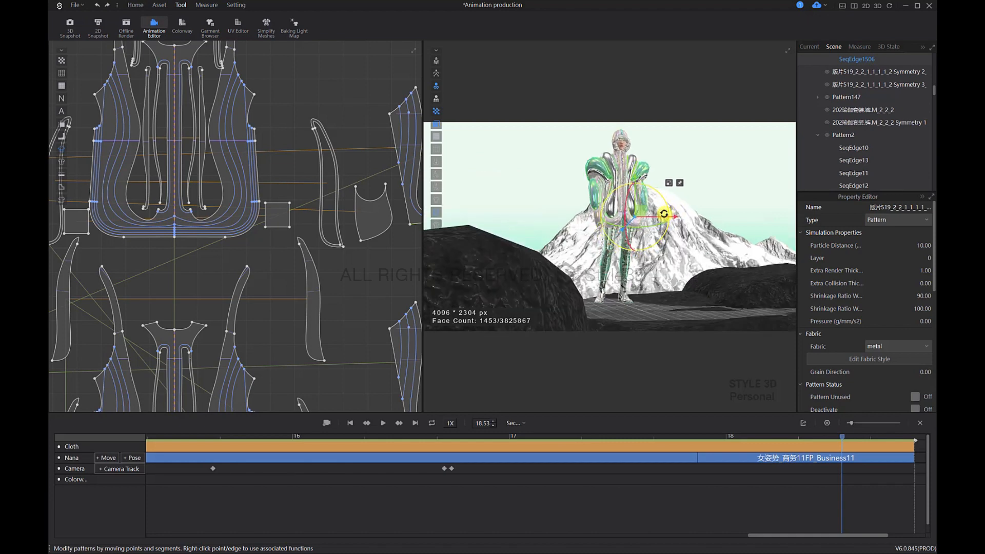
scroll(624, 249, "up", 3)
scroll(623, 248, "down", 3)
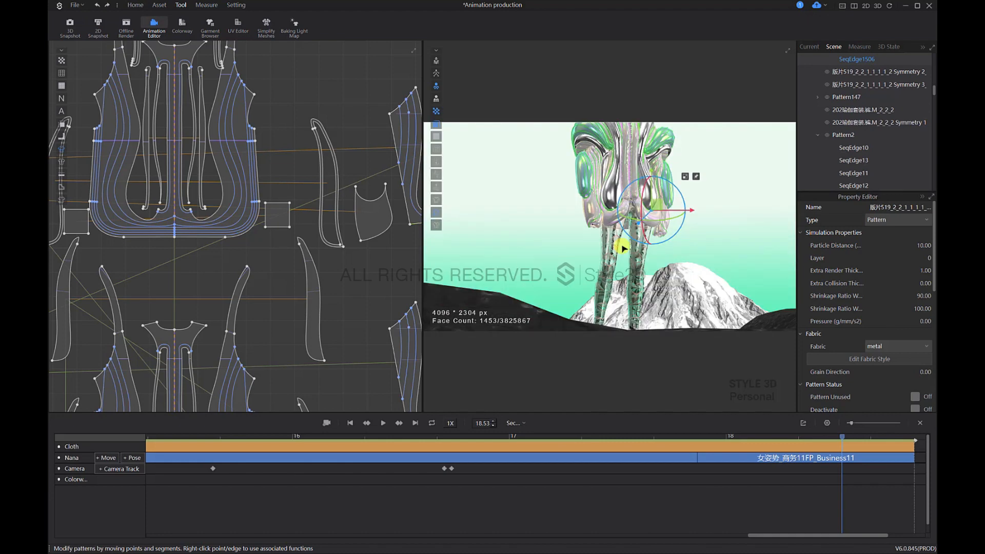
scroll(631, 246, "up", 4)
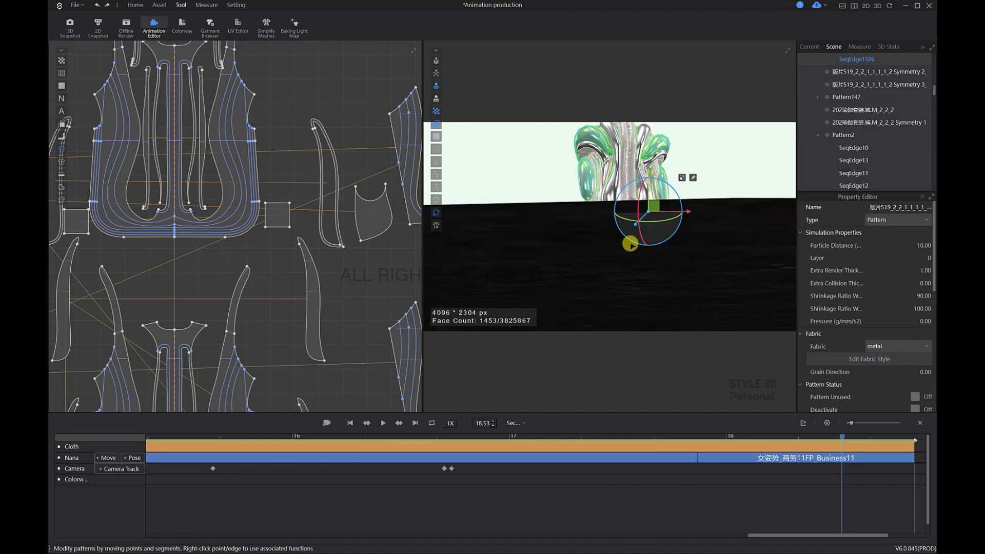
scroll(632, 247, "down", 4)
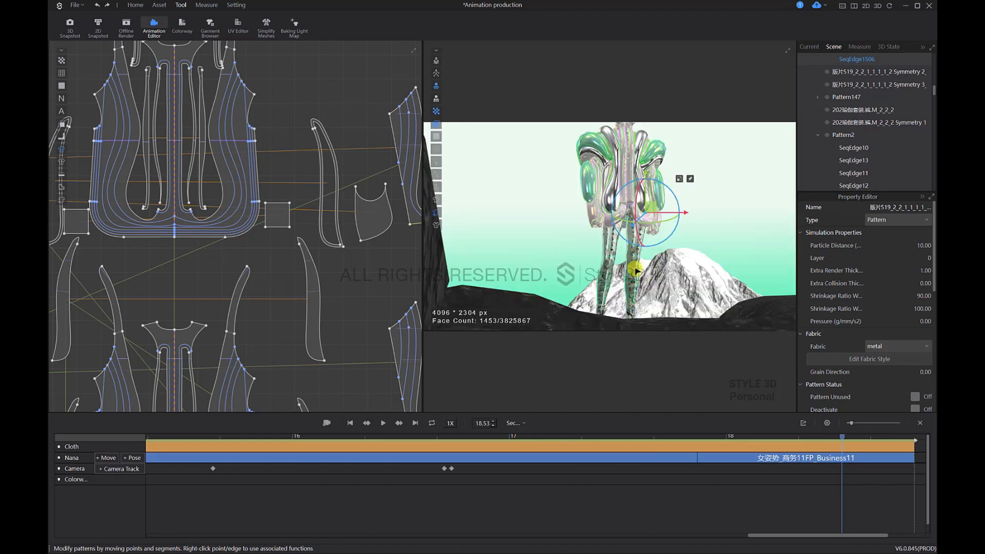
Step: Frame the avatar's full body from a low angle beside the mountain and insert it as a camera keyframe at 18.53 s
left_click(635, 270)
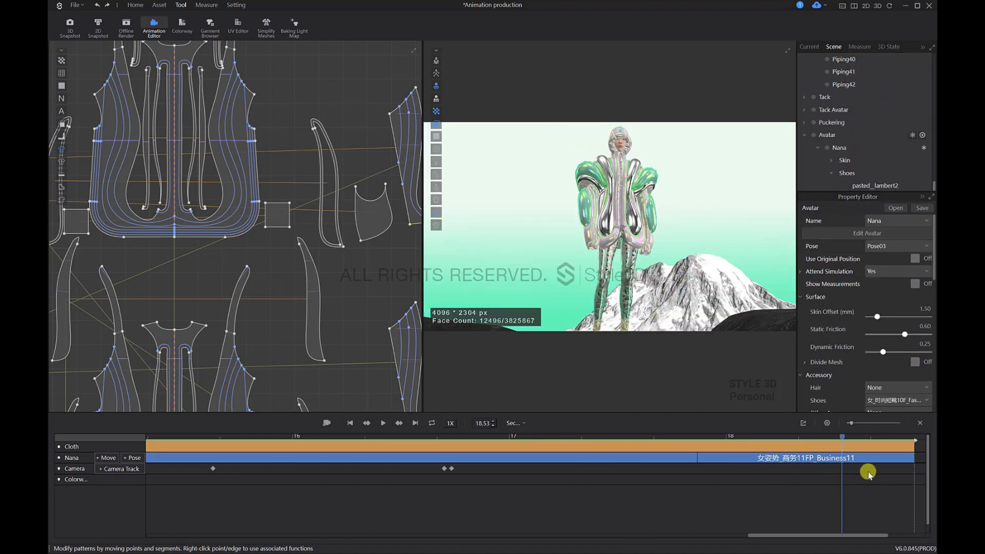
left_click(842, 468)
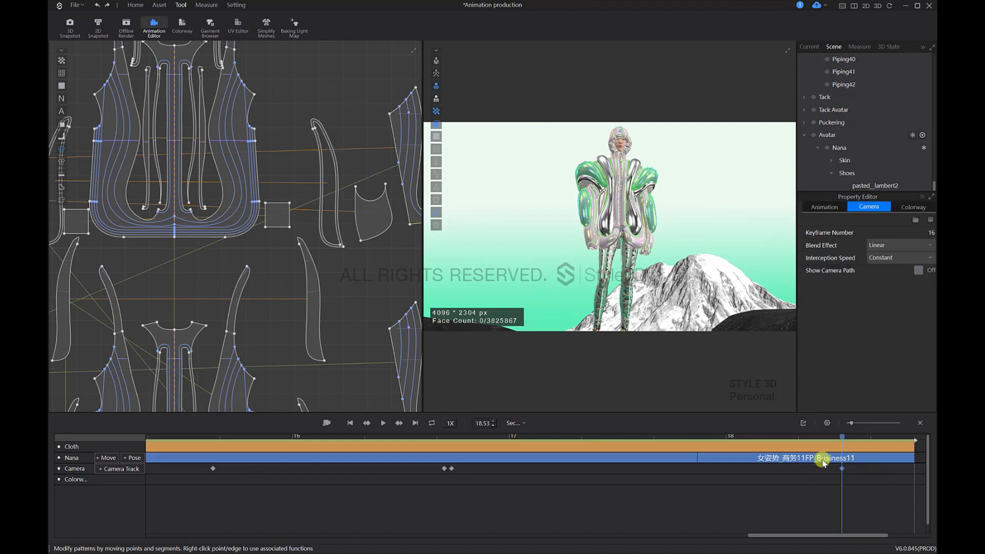
left_click(833, 442)
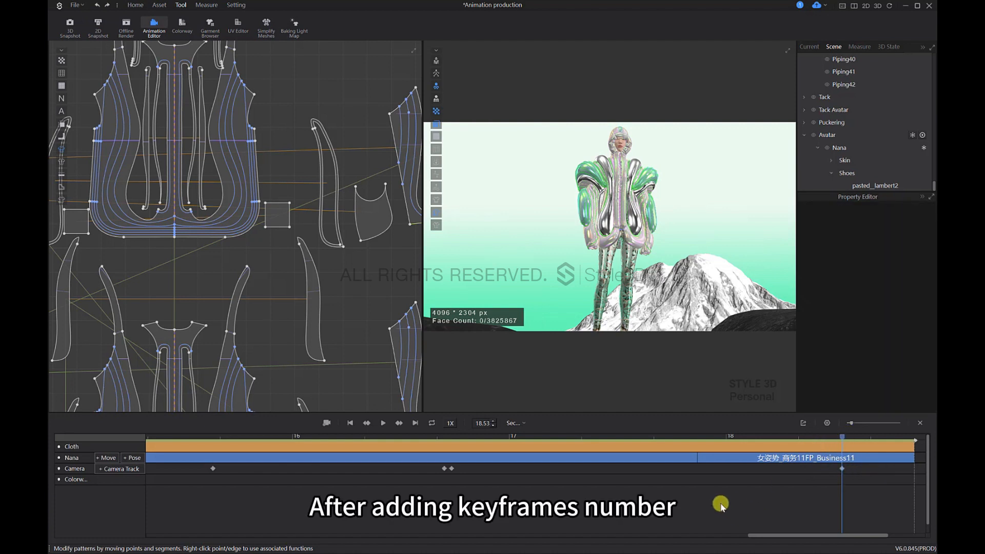
Step: Return the playhead to 0.00 s and play the whole animation from the beginning
scroll(683, 508, "down", 5)
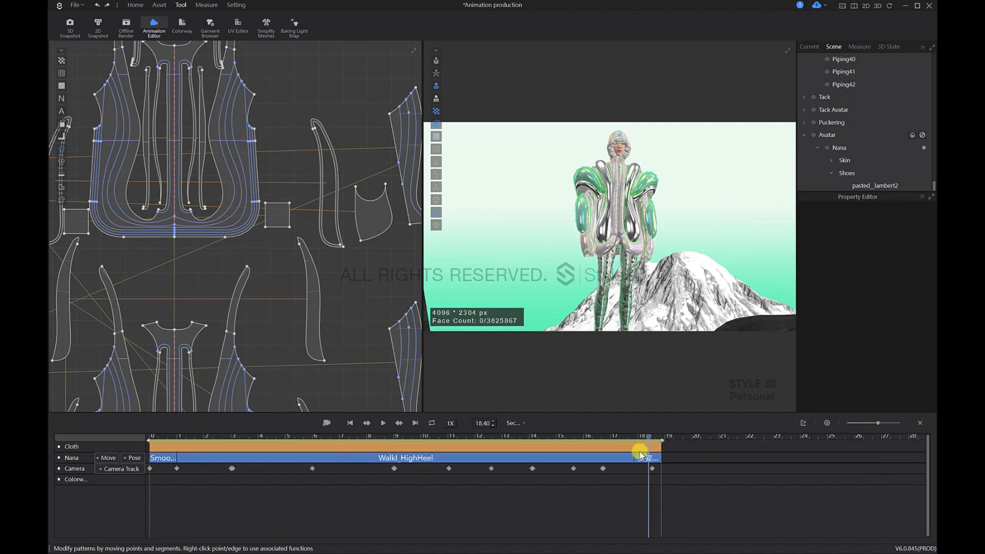
left_click(154, 435)
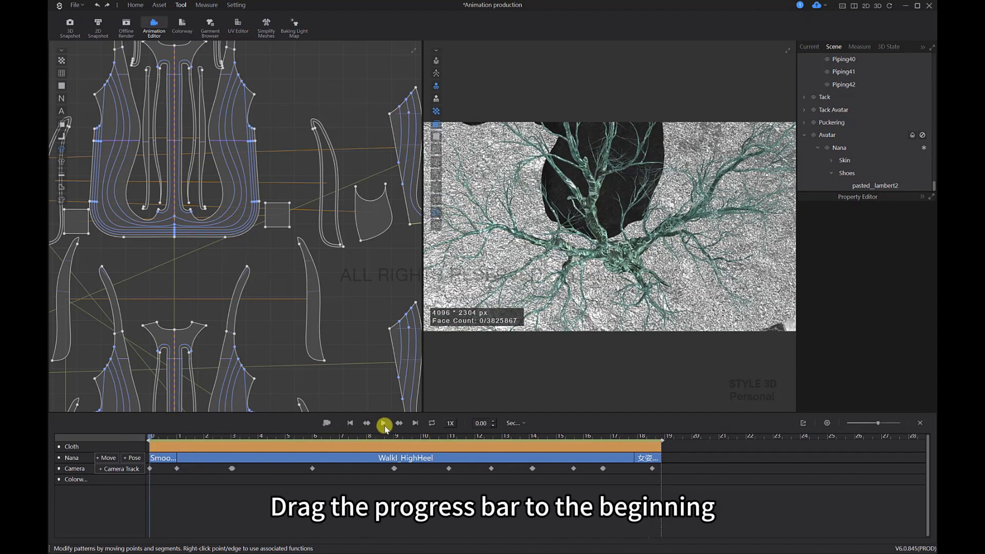
left_click(383, 424)
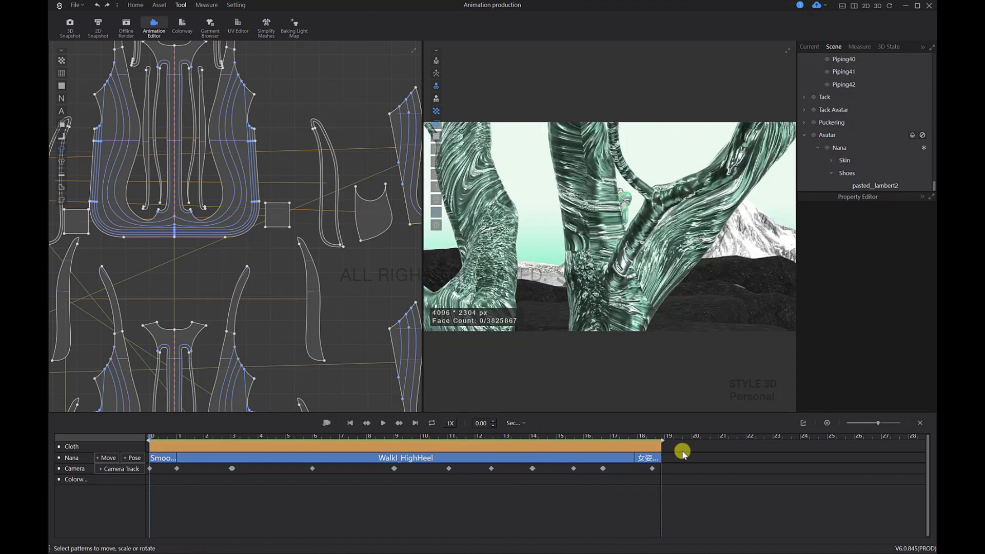
Step: Turn on offline rendering, open the render image properties and turn off Maintain Ratio
left_click(126, 24)
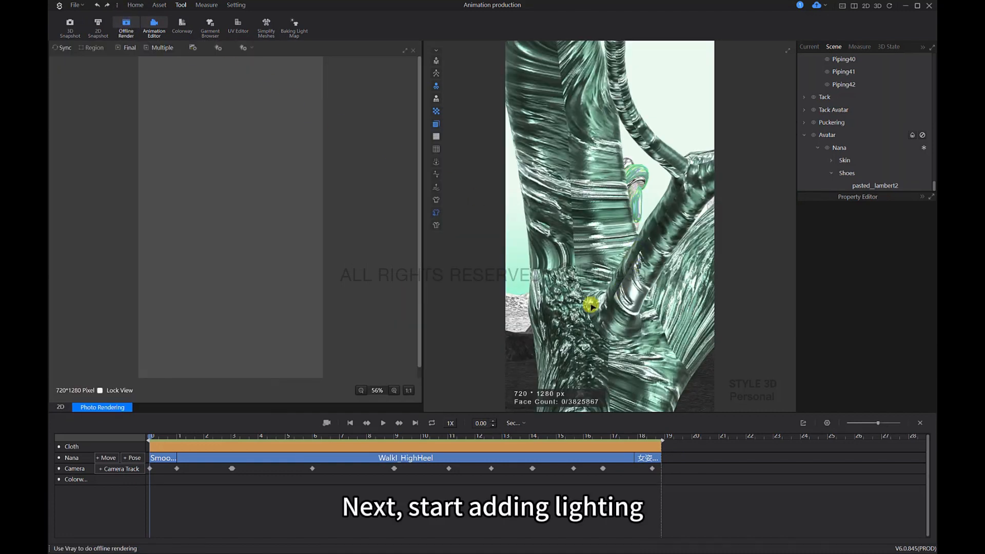
left_click(195, 47)
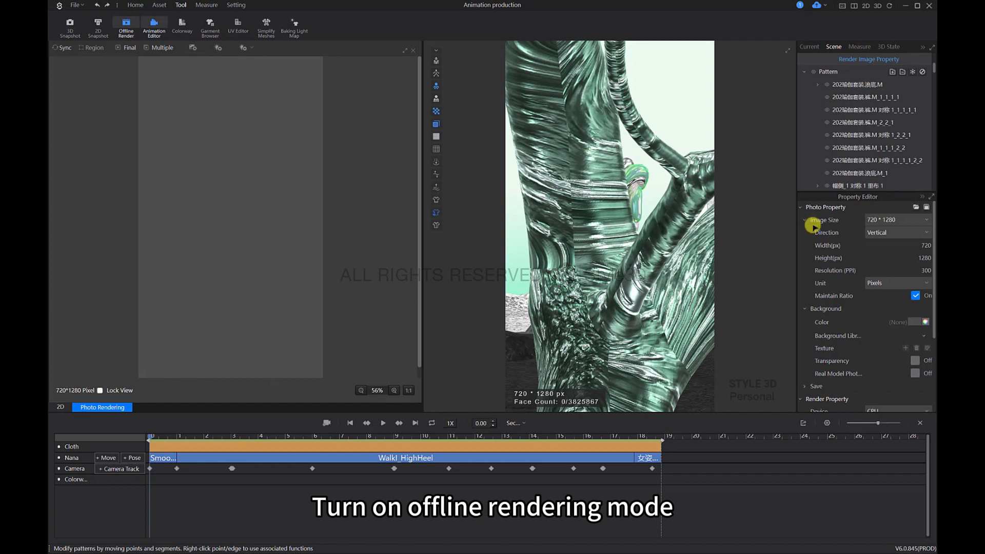
left_click(913, 297)
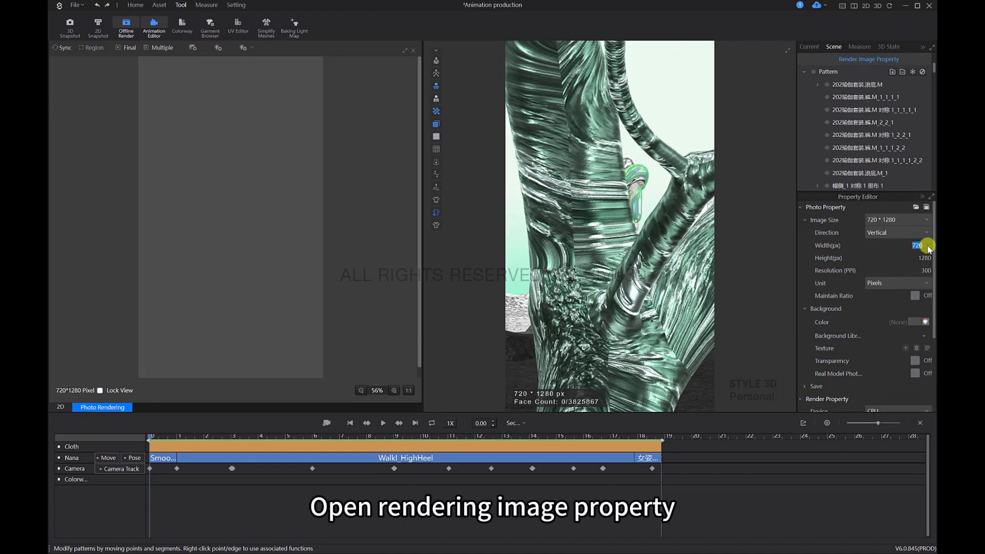
Step: Set the render image width to 2304 px and height to 4096 px, and switch the direction to horizontal for a 4096 × 2304 frame
key("Return")
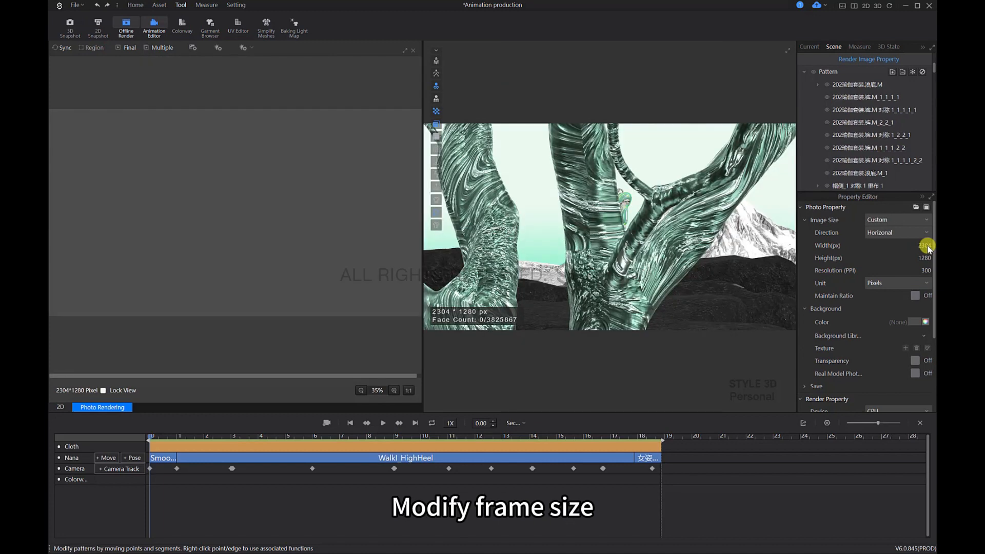
left_click(928, 256)
type("4096")
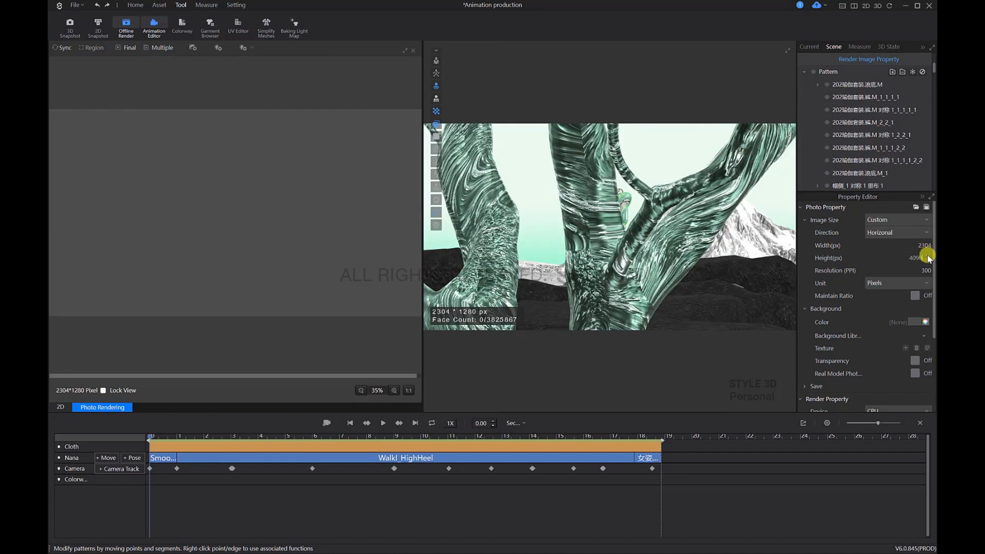
key("Return")
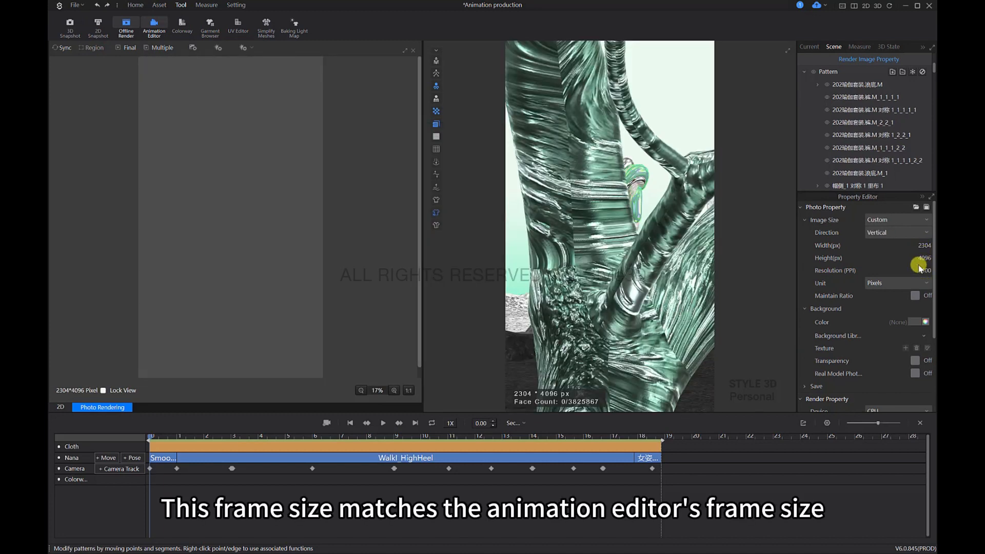
left_click(909, 232)
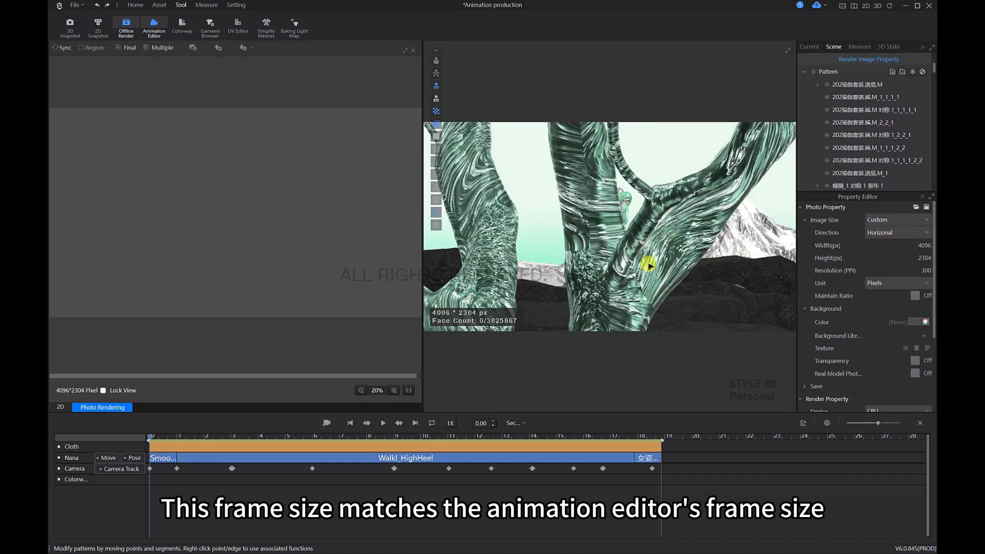
Step: Frame the avatar on the rocks before the snow mountain, run a synced preview render and stop it
left_click(583, 238)
mouse_move(583, 238)
right_mouse_down()
mouse_move(710, 235)
mouse_move(515, 213)
mouse_move(596, 238)
right_mouse_up()
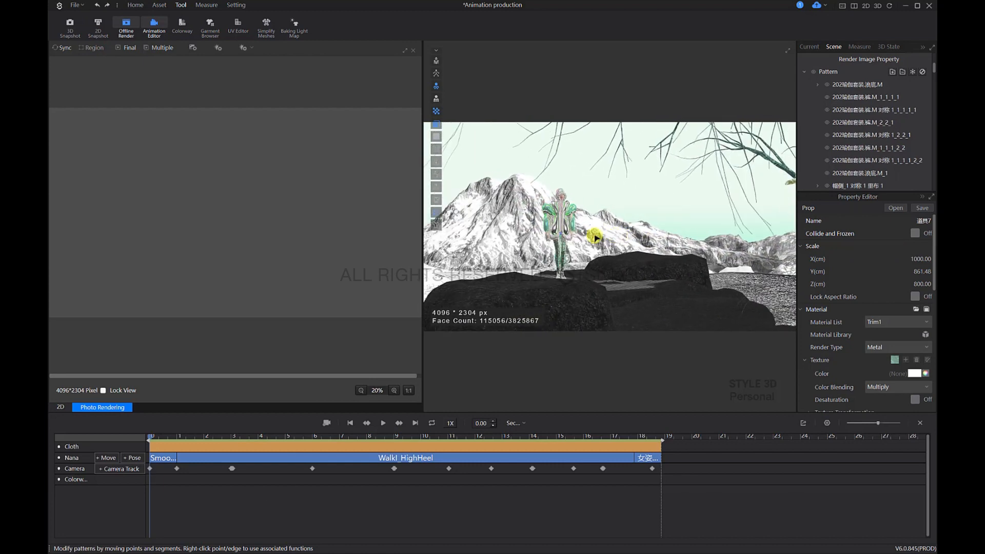
left_click(63, 49)
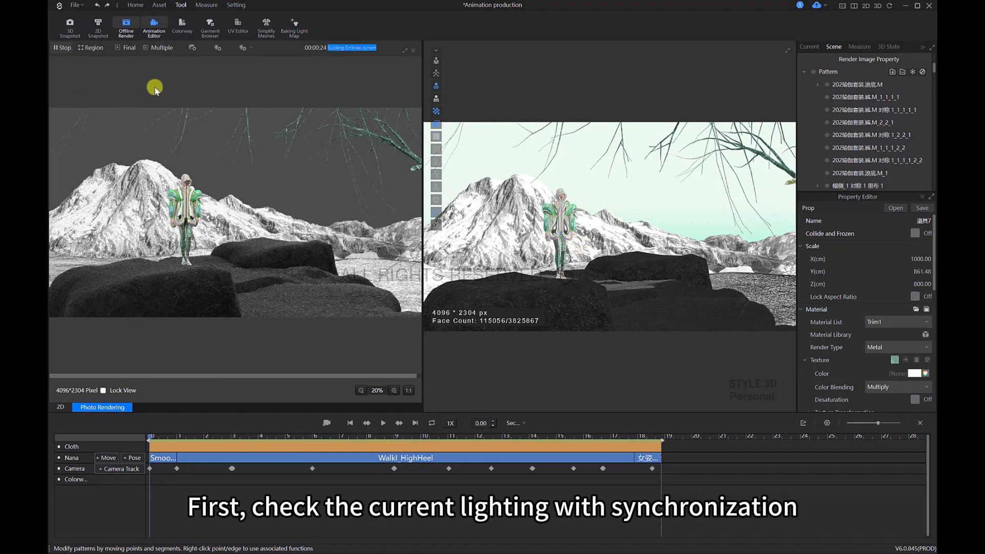
left_click(65, 47)
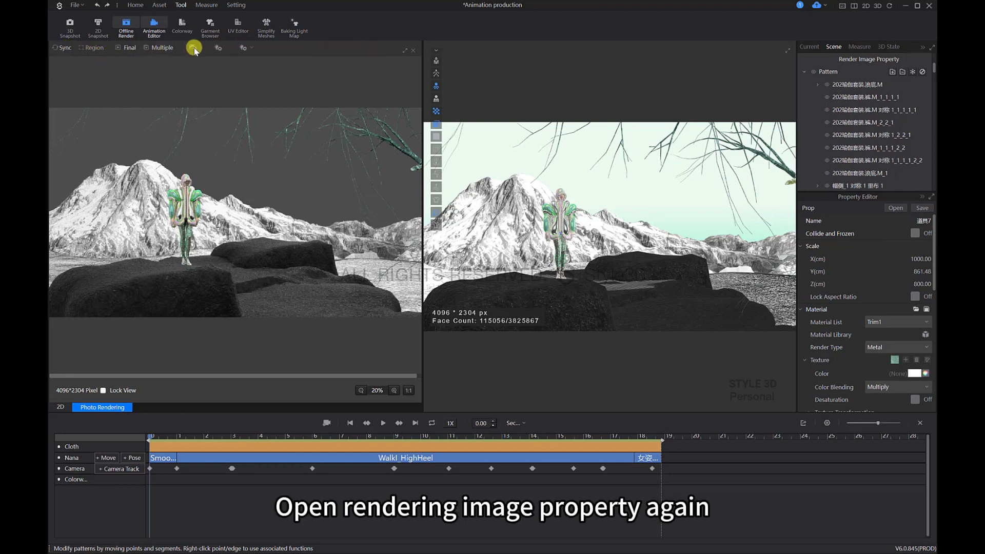
Step: Apply a gradient image from the background library as the background texture in the render image properties
left_click(513, 209)
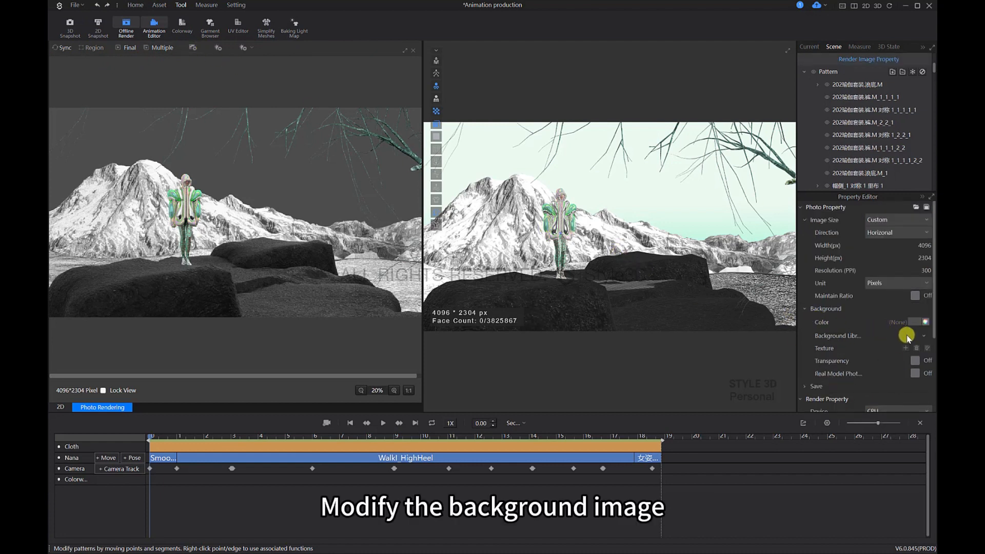
left_click(923, 336)
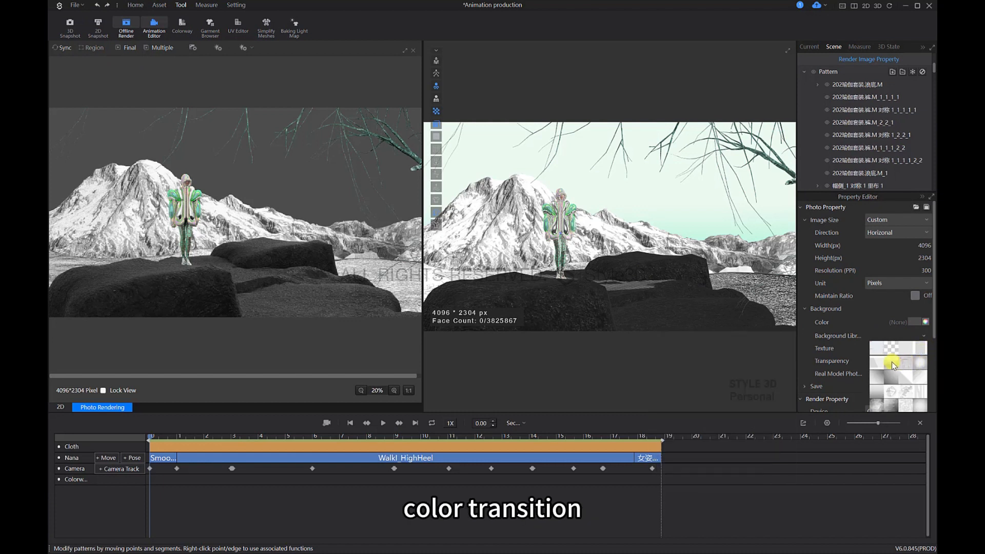
mouse_move(891, 362)
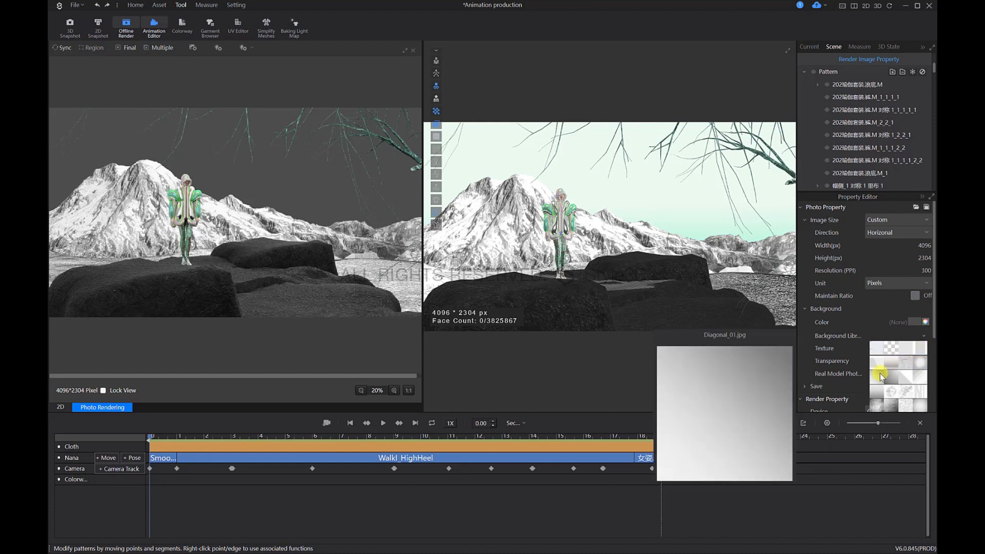
left_click(883, 393)
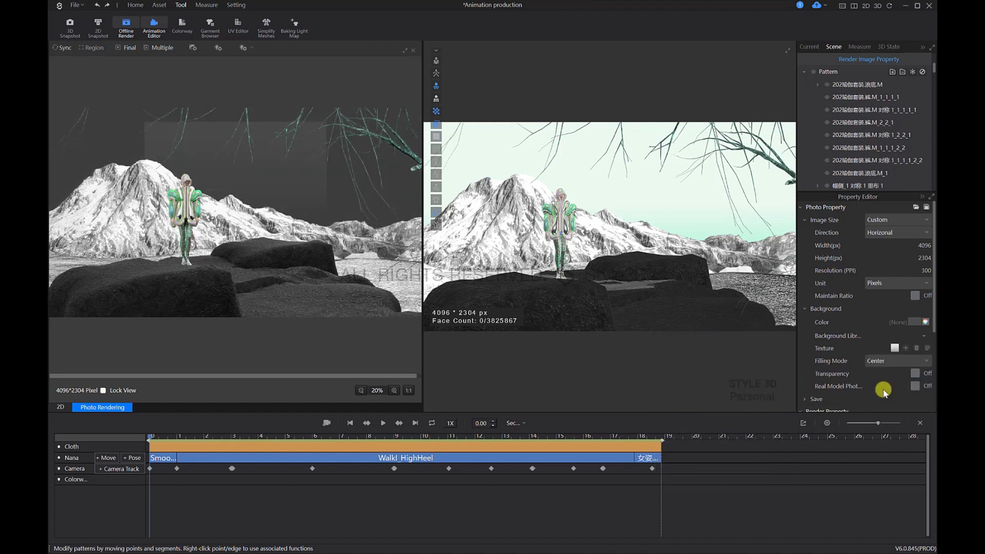
Step: Set the render background color to pale green E0F8EC by sampling the sky in the 3D scene
left_click(925, 322)
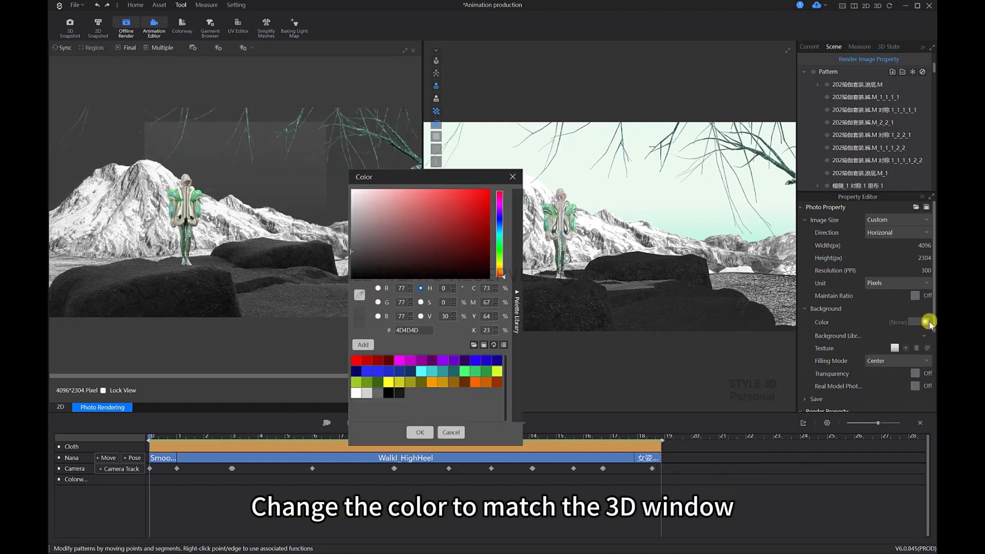
left_click(359, 294)
left_click(658, 213)
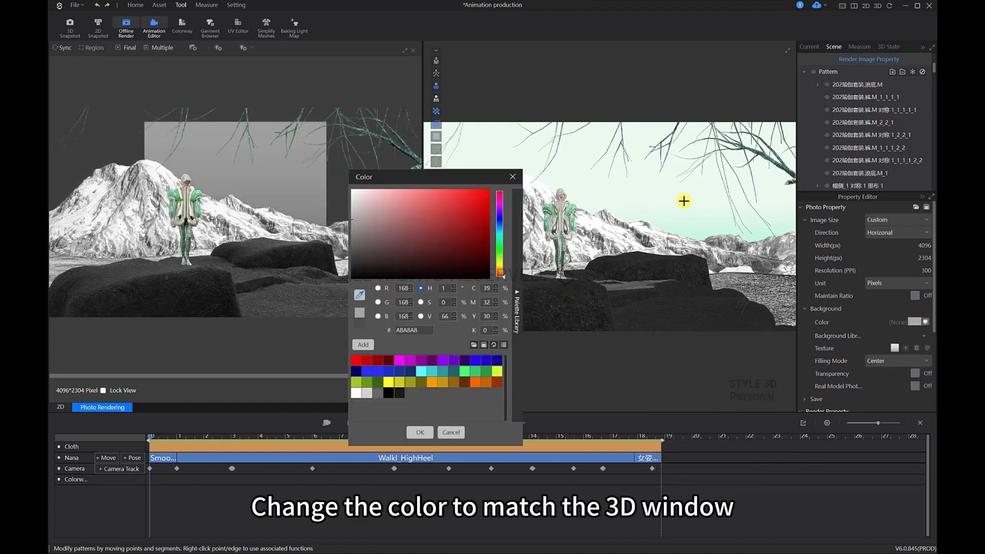
left_click(687, 199)
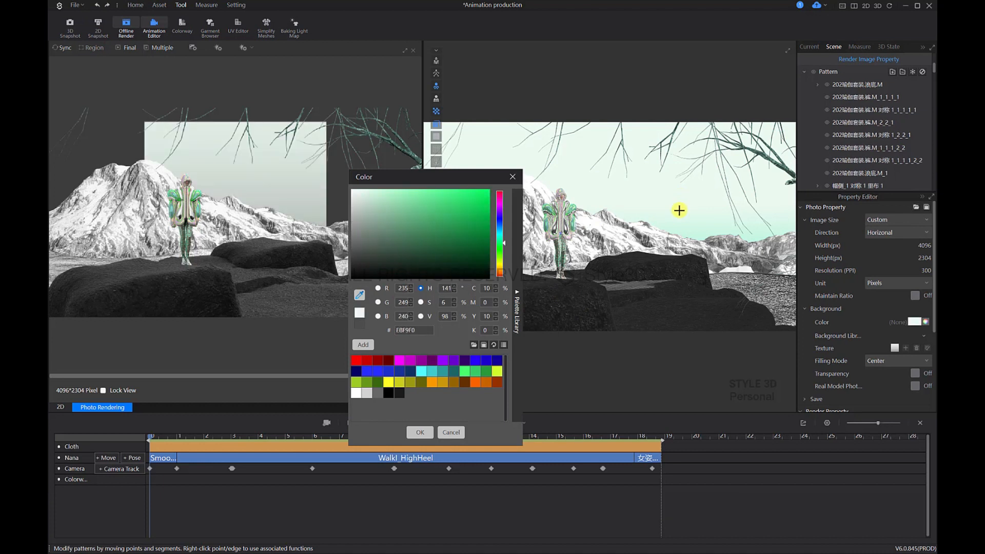
left_click(420, 432)
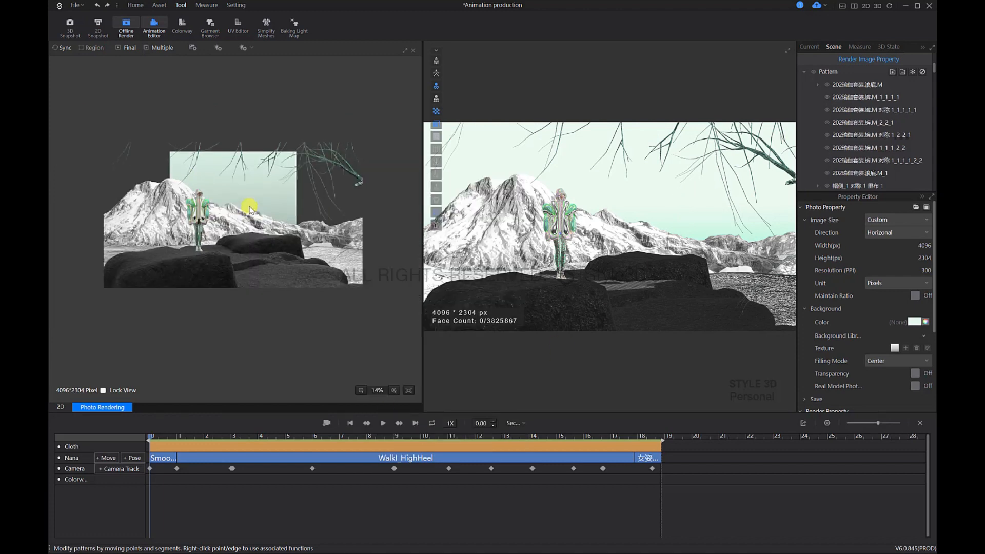
Step: Refresh the synced preview render with the new background and set the render device to GPU
scroll(249, 212, "down", 2)
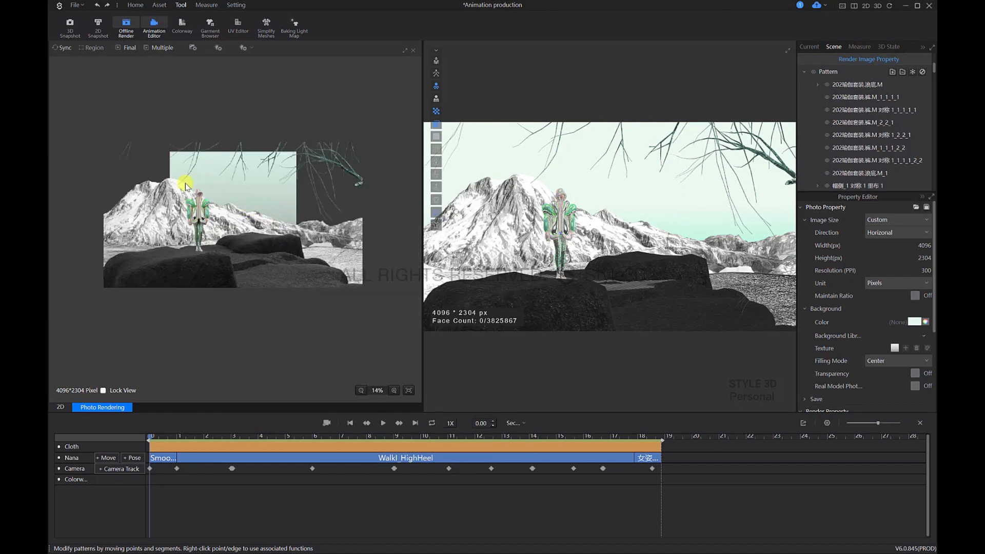
left_click(61, 53)
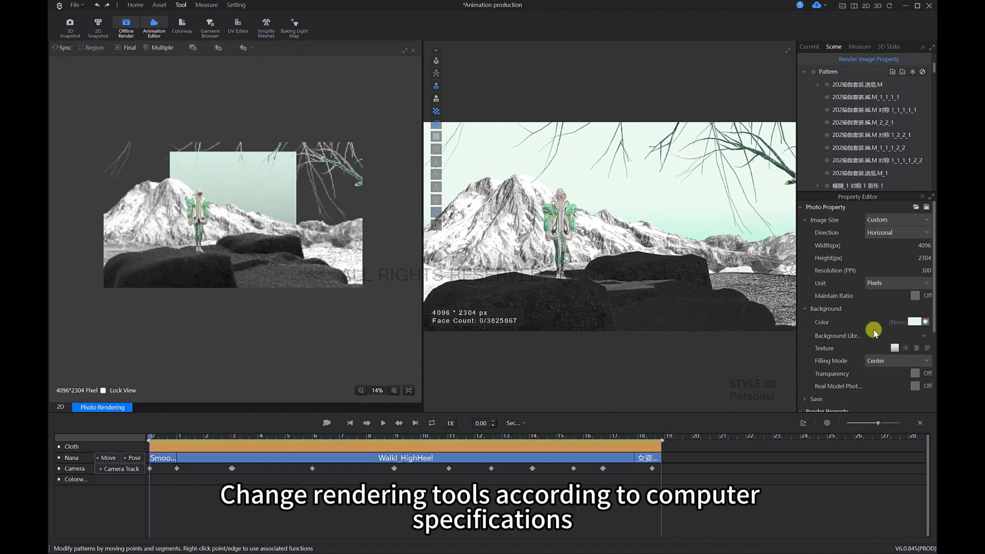
scroll(883, 324, "down", 3)
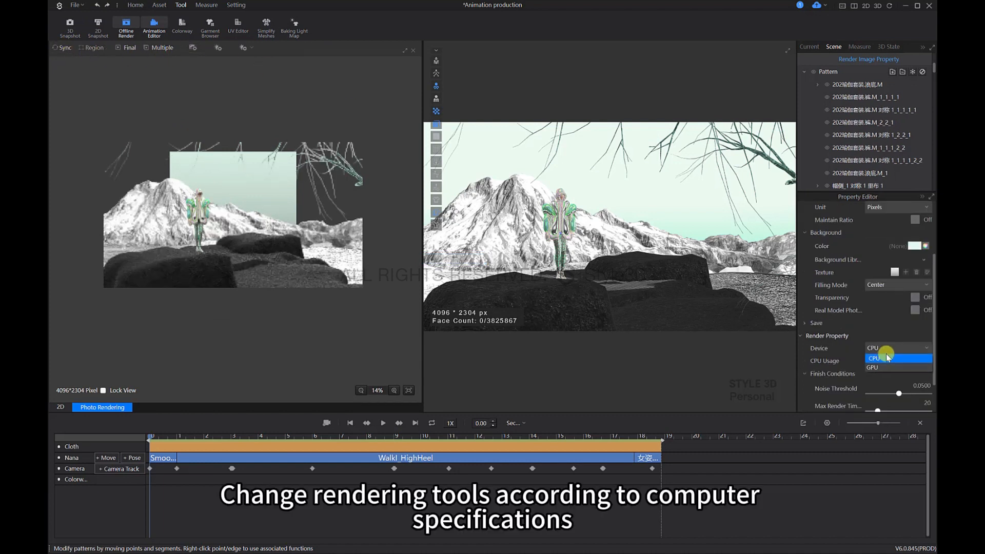
left_click(887, 367)
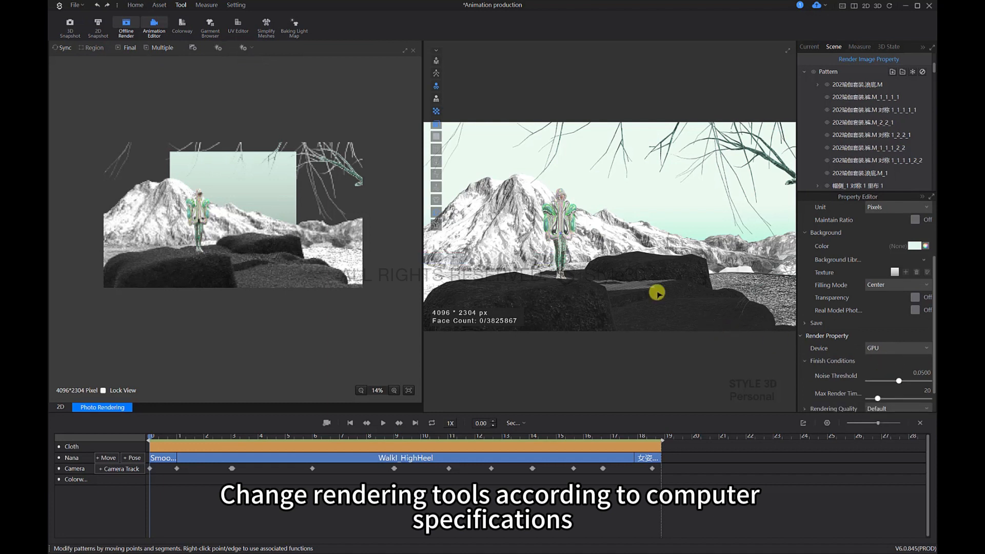
Step: Lower the render noise threshold to 0.0001 and set the background texture's filling mode to Fit
left_click_drag(898, 380, 853, 382)
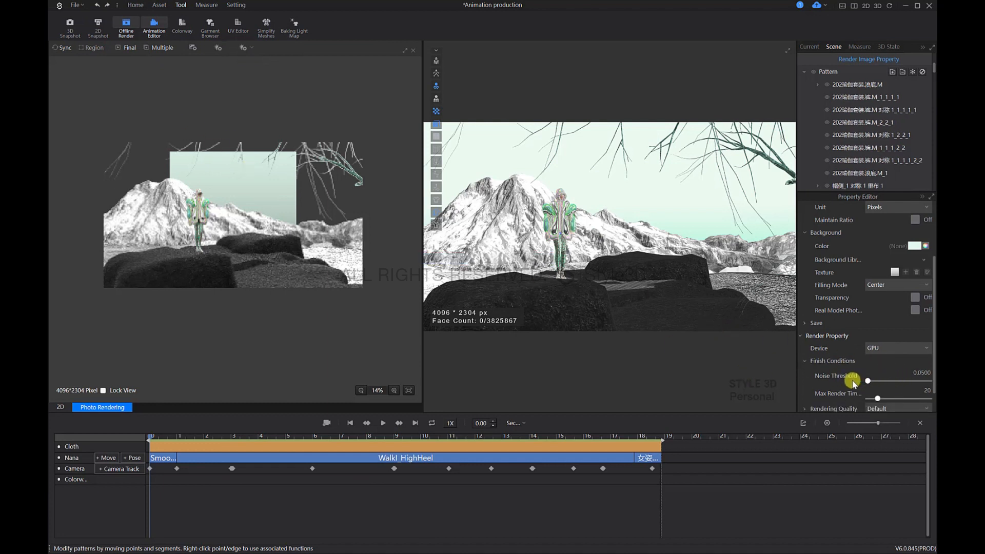
scroll(867, 368, "down", 1)
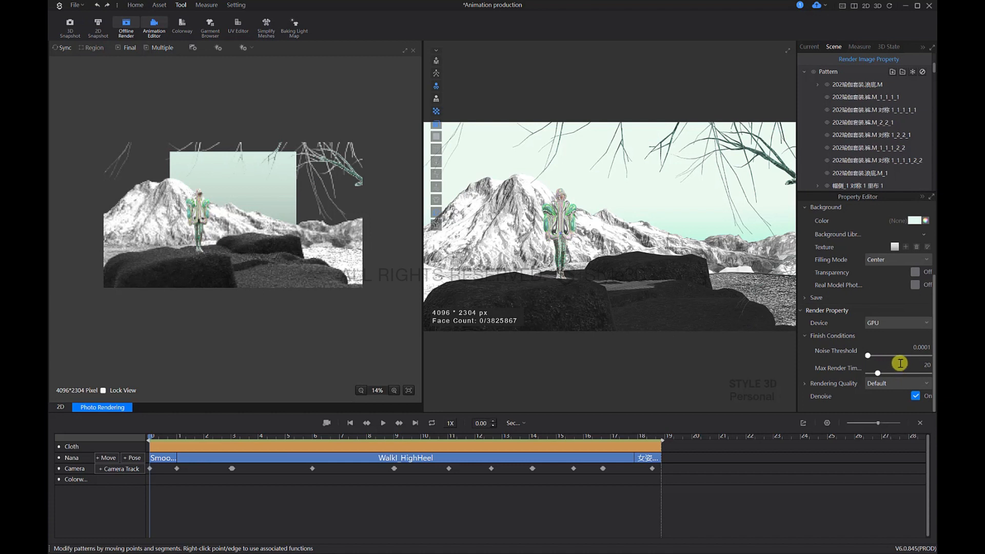
scroll(901, 363, "up", 4)
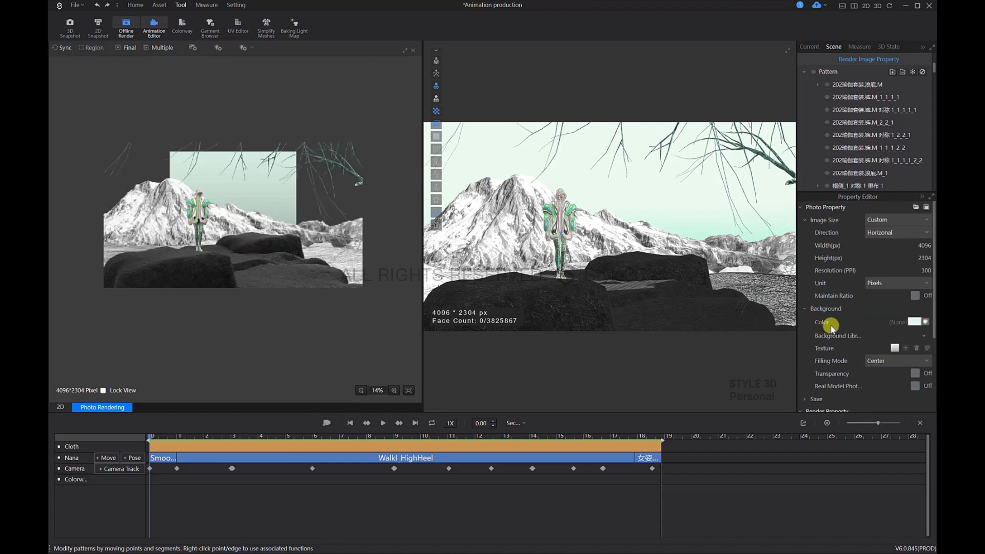
left_click(909, 361)
left_click(890, 381)
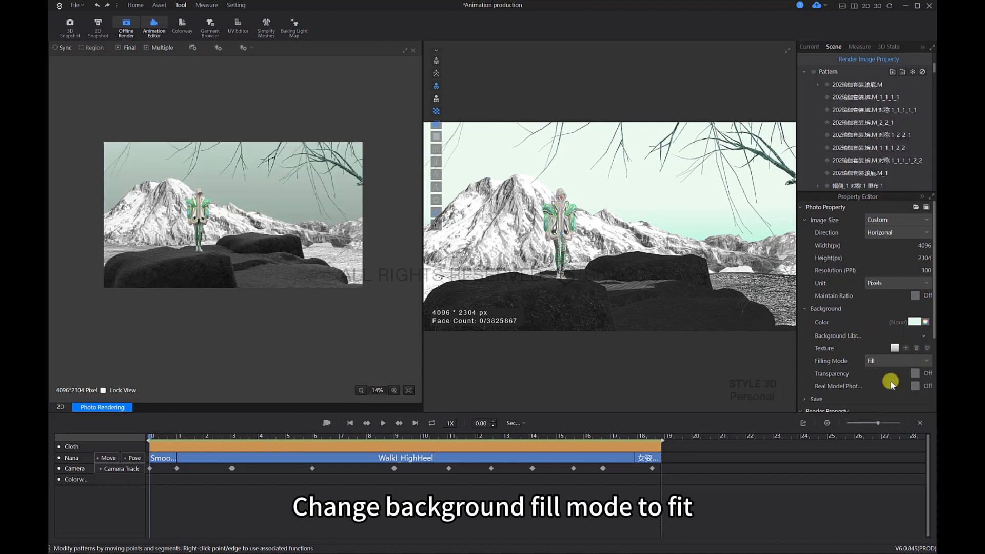
left_click(892, 360)
left_click(888, 390)
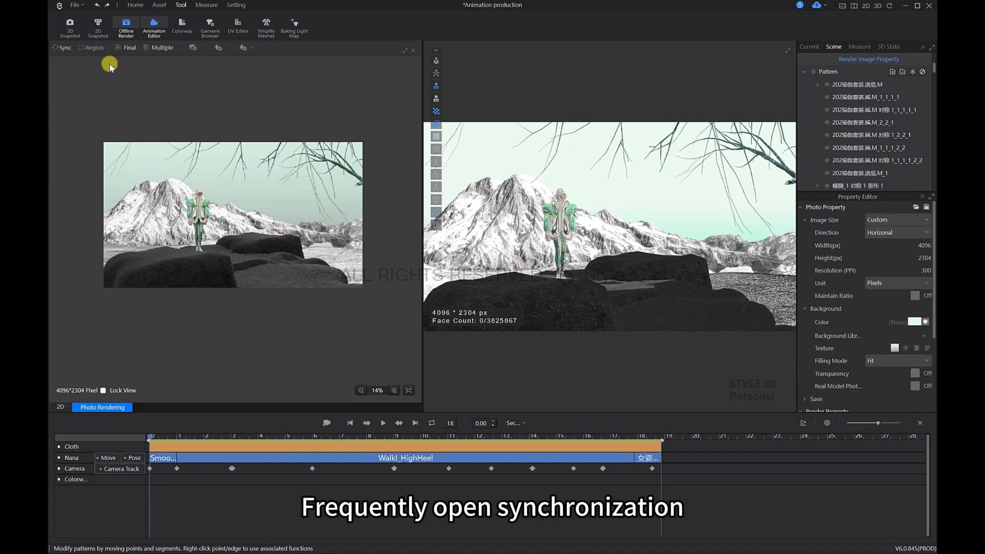
Step: Add a rectangle light to the offline render scene over the avatar on the rocks
right_click_drag(611, 274, 561, 285)
left_click(569, 237)
key("5")
scroll(657, 267, "down", 2)
middle_click_drag(646, 252, 621, 205)
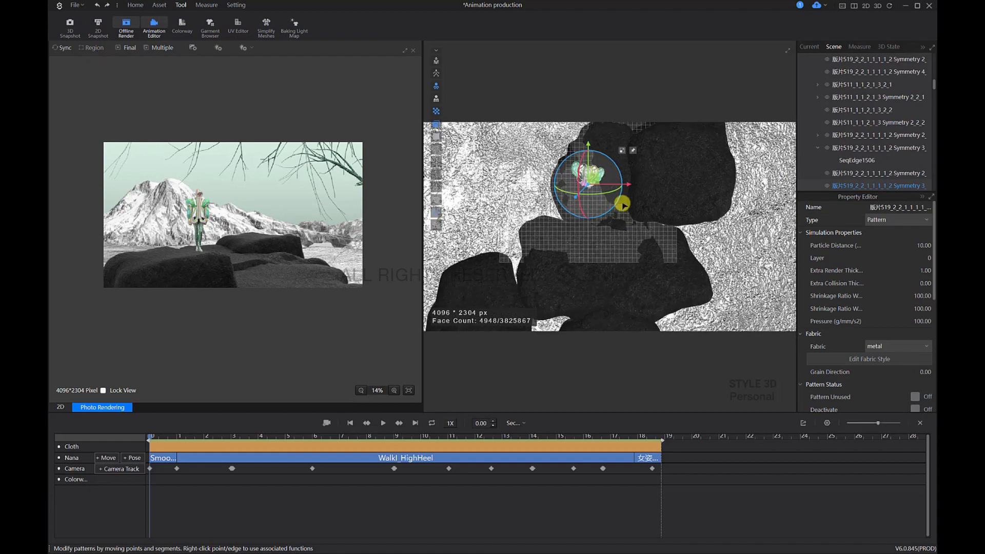
scroll(622, 205, "down", 2)
middle_click_drag(636, 238, 640, 267)
left_click(244, 46)
left_click(250, 65)
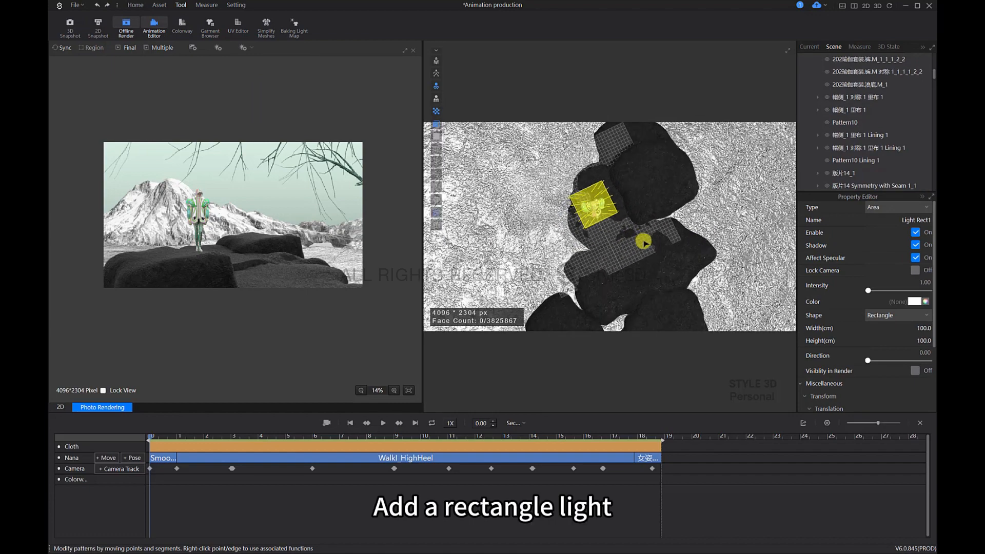
Step: Adjust the rectangle light's position above the avatar's head and set its height to 800 cm
right_click_drag(644, 242, 620, 167)
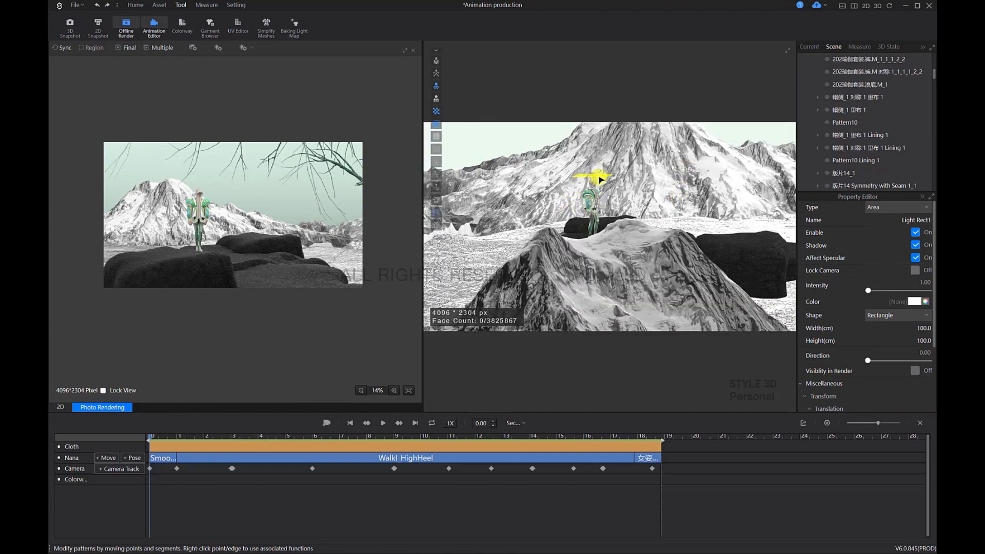
left_click(630, 156)
middle_click_drag(631, 155, 637, 178)
scroll(609, 209, "up", 5)
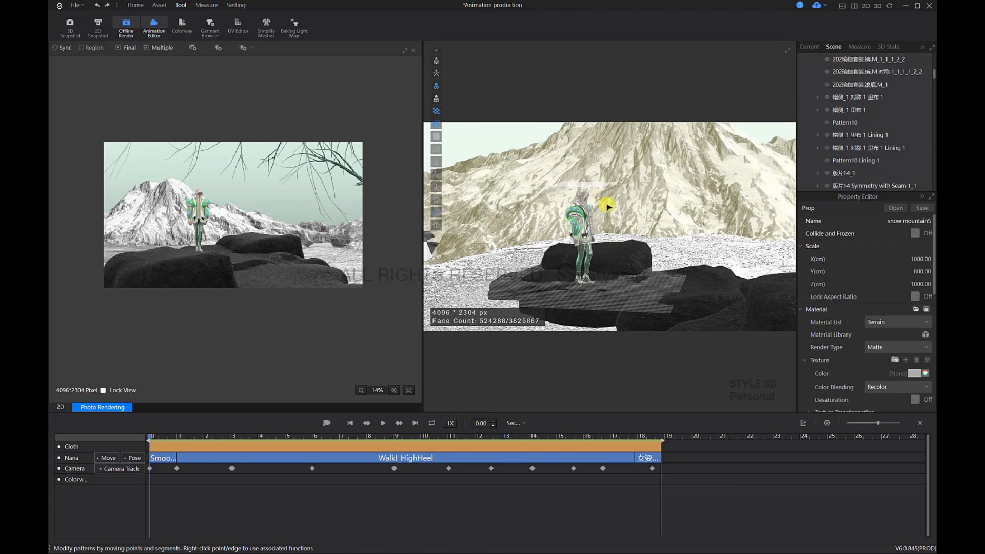
left_click(609, 217)
right_click_drag(636, 243, 613, 221)
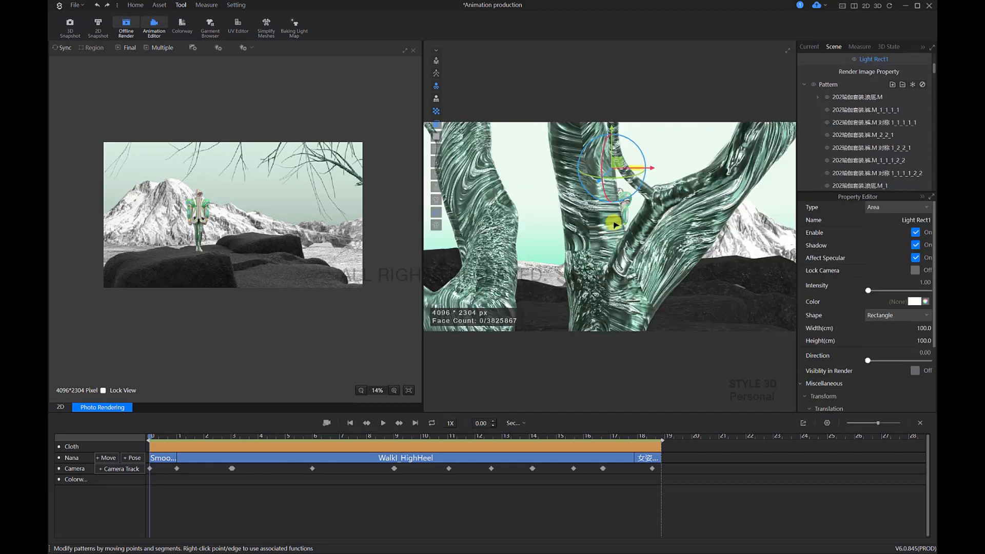
scroll(614, 220, "down", 3)
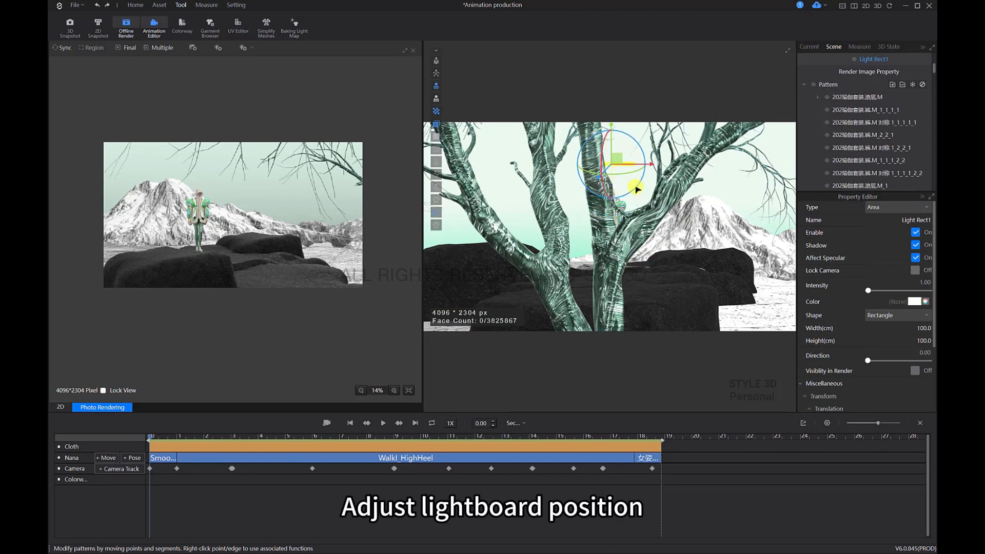
scroll(635, 190, "up", 3)
left_click(618, 126)
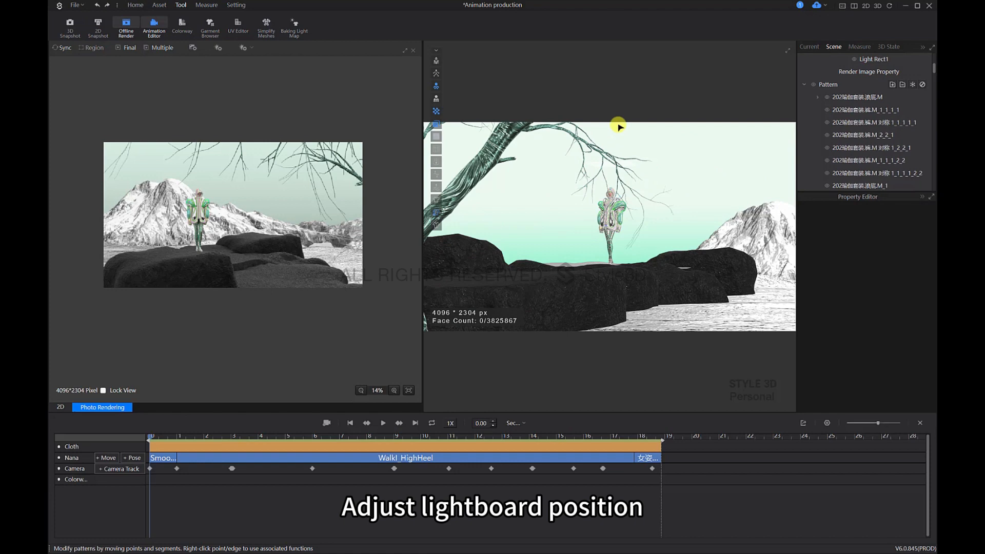
left_click(610, 172)
scroll(612, 190, "up", 2)
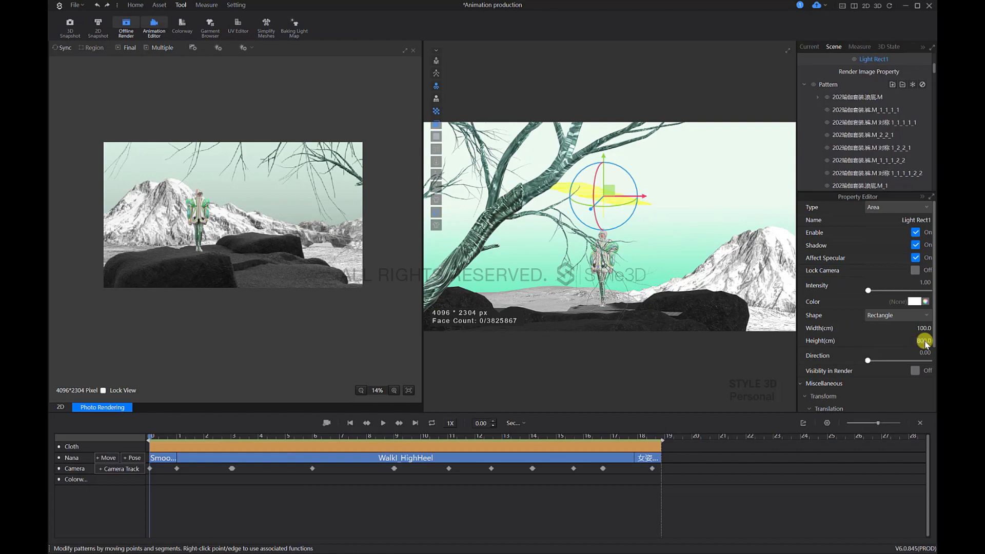
Step: Reposition the lengthened rectangle light so it spans above the avatar's walkway on the rocks
right_click_drag(688, 260, 614, 172)
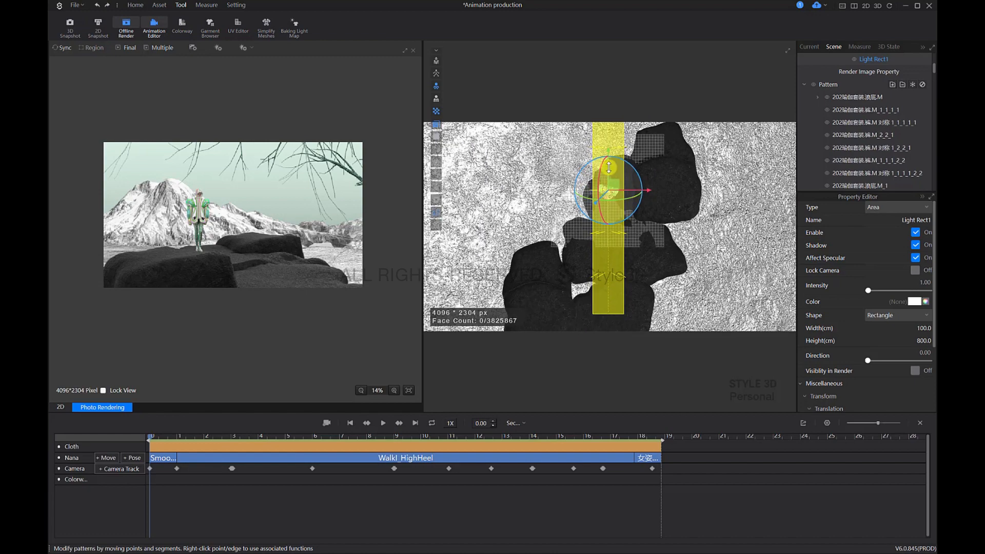
left_click_drag(608, 167, 612, 193)
right_click_drag(622, 213, 699, 219)
scroll(669, 225, "up", 4)
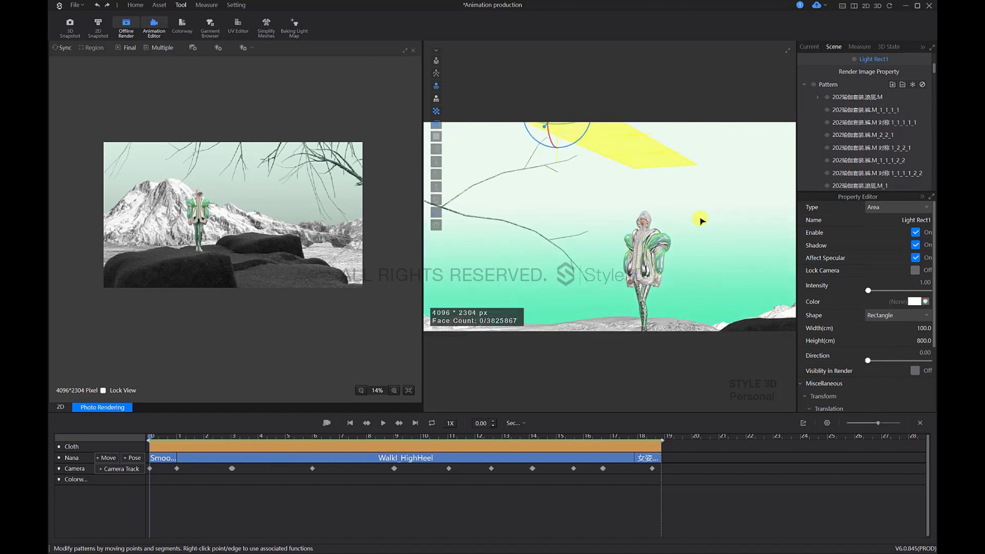
Step: Set the dome light intensity to 0.2 in the offline render light properties
scroll(699, 220, "up", 2)
left_click(218, 47)
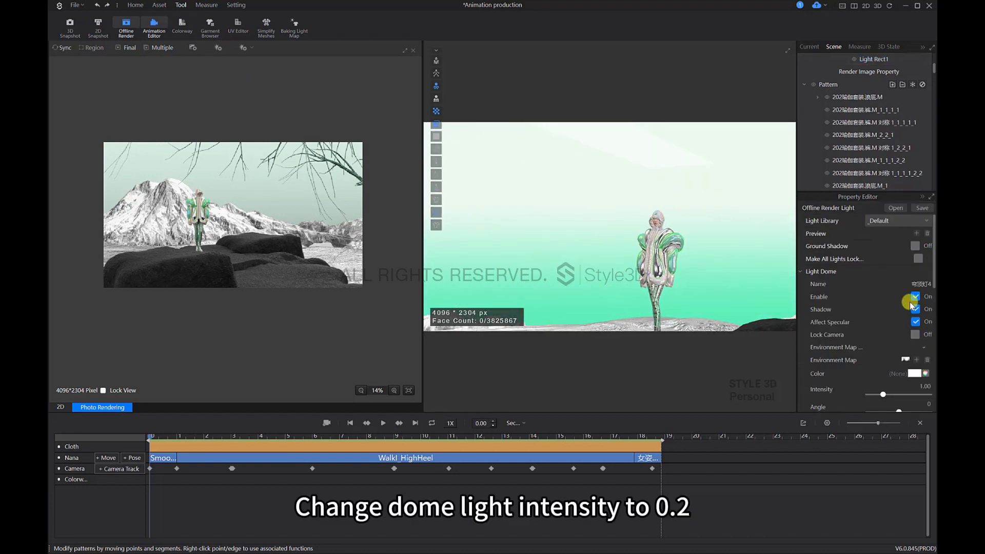
scroll(921, 320, "down", 1)
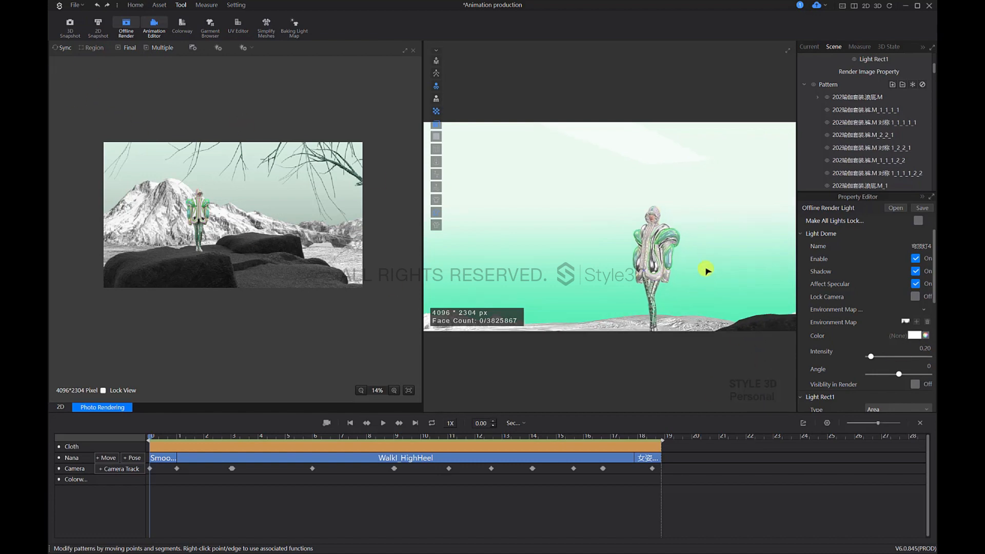
Step: Frame the avatar against the snow mountain and branches, run a synced preview render and stop it
left_click(682, 314)
right_click_drag(681, 316, 699, 303)
scroll(689, 290, "down", 3)
middle_click_drag(644, 265, 620, 288)
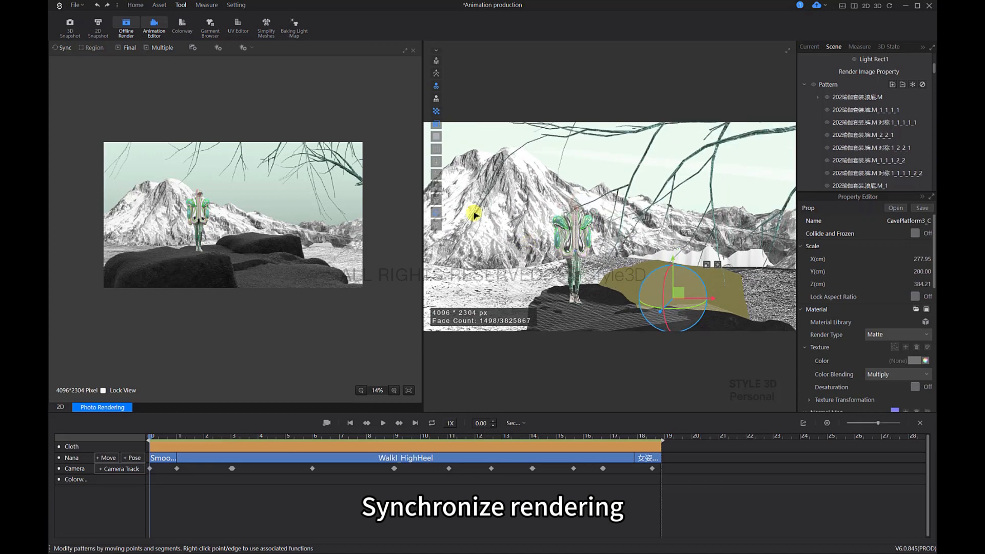
left_click(67, 50)
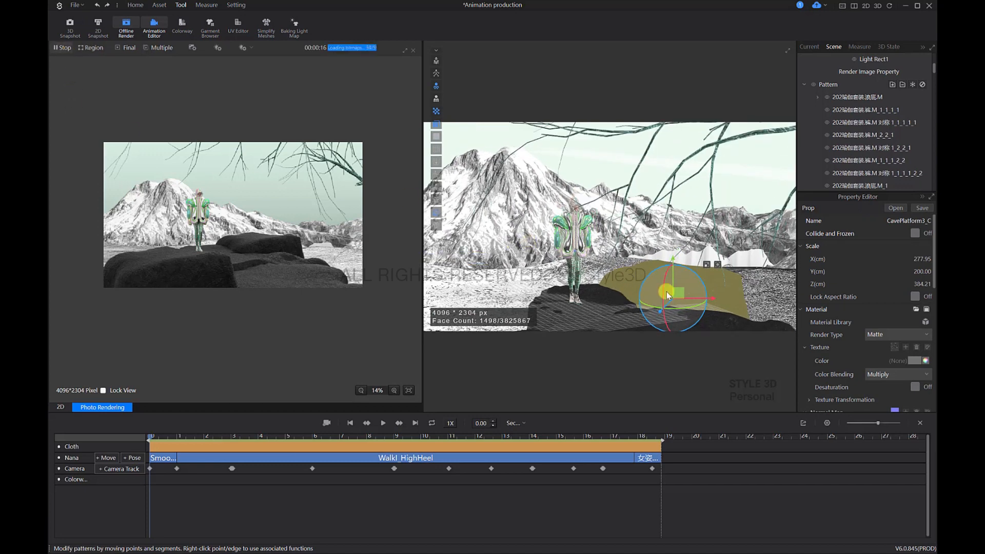
left_click(64, 48)
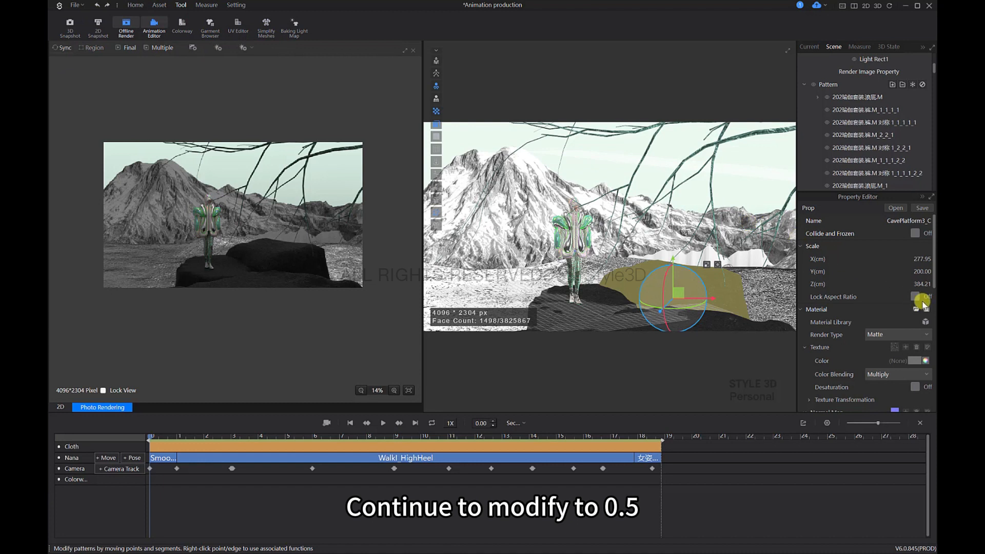
Step: Set the dome light intensity to 0.50 and refresh the synced preview render
left_click(195, 48)
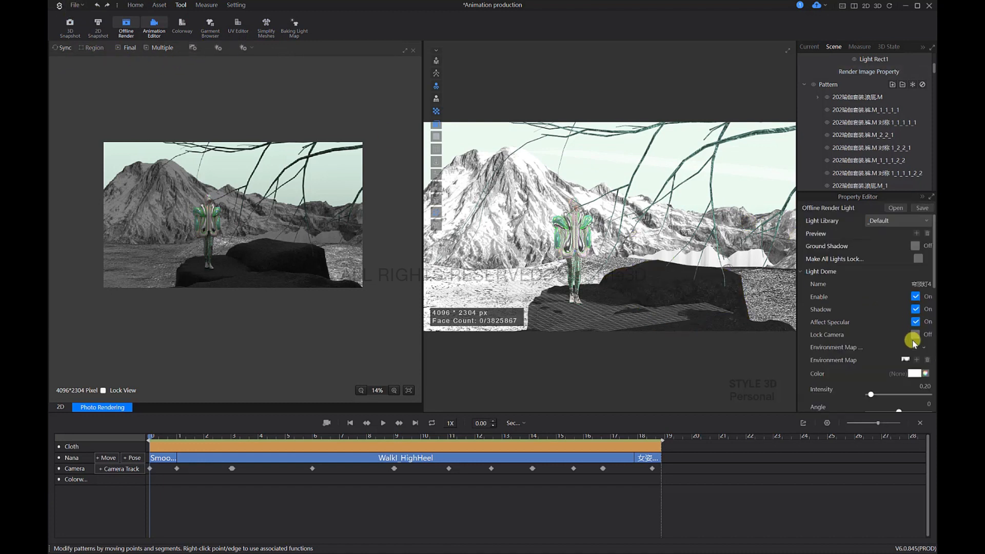
scroll(918, 345, "down", 1)
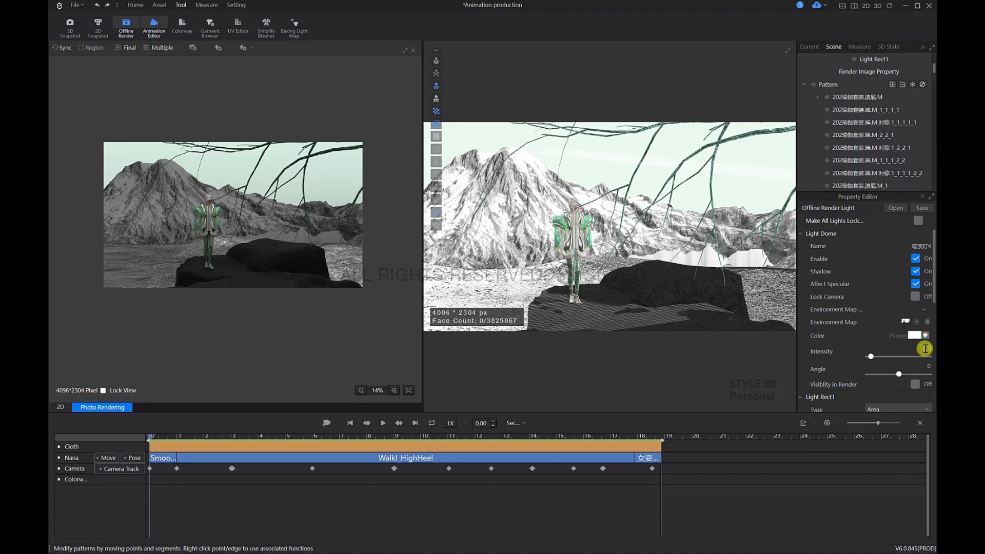
left_click(60, 48)
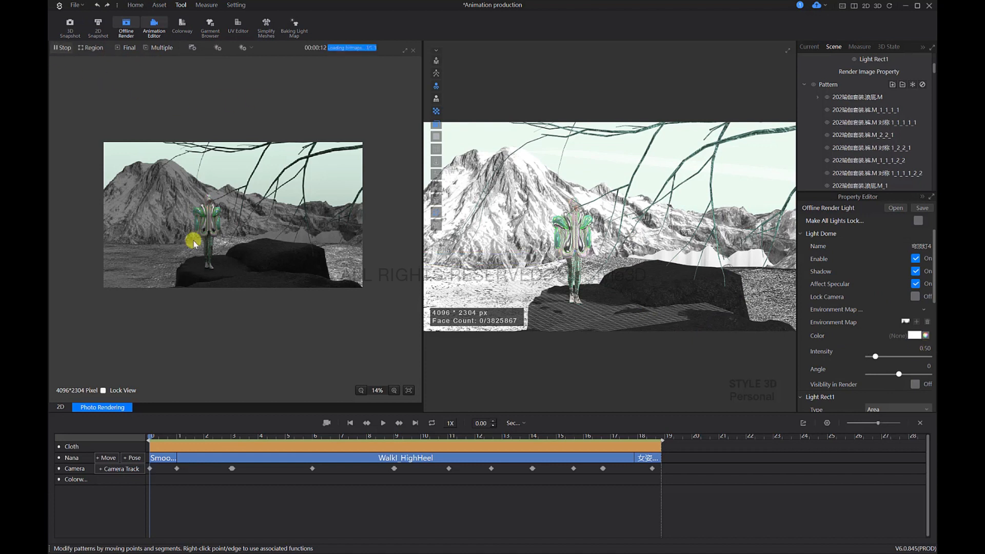
left_click(60, 48)
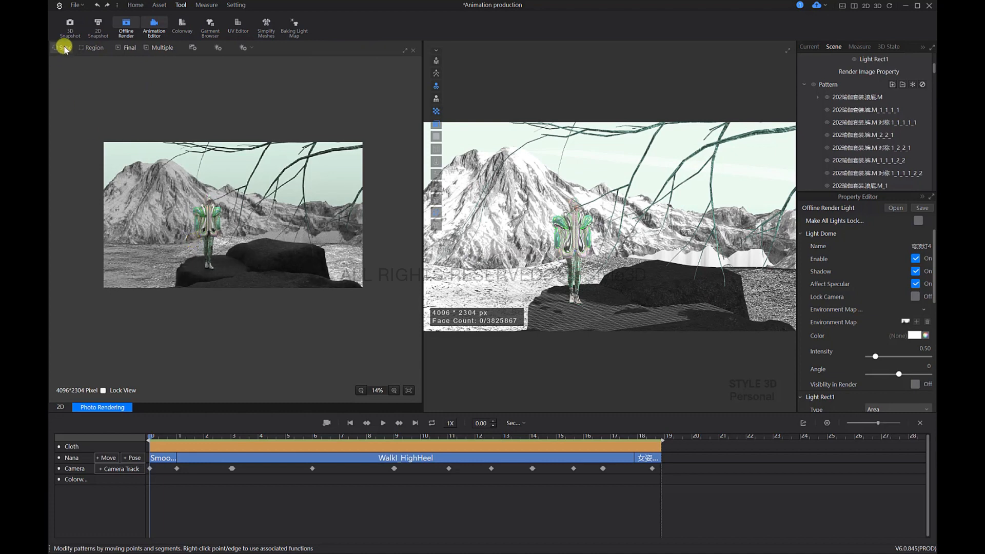
Step: Set the rectangle light's intensity to 0.80, refresh the synced preview render and enlarge its view
left_click(622, 161)
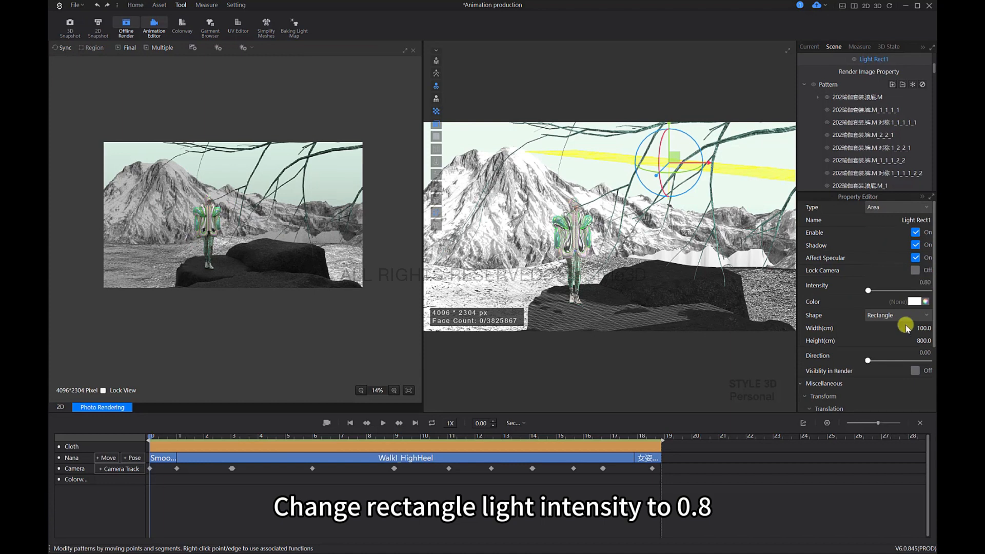
left_click(63, 48)
scroll(205, 241, "up", 2)
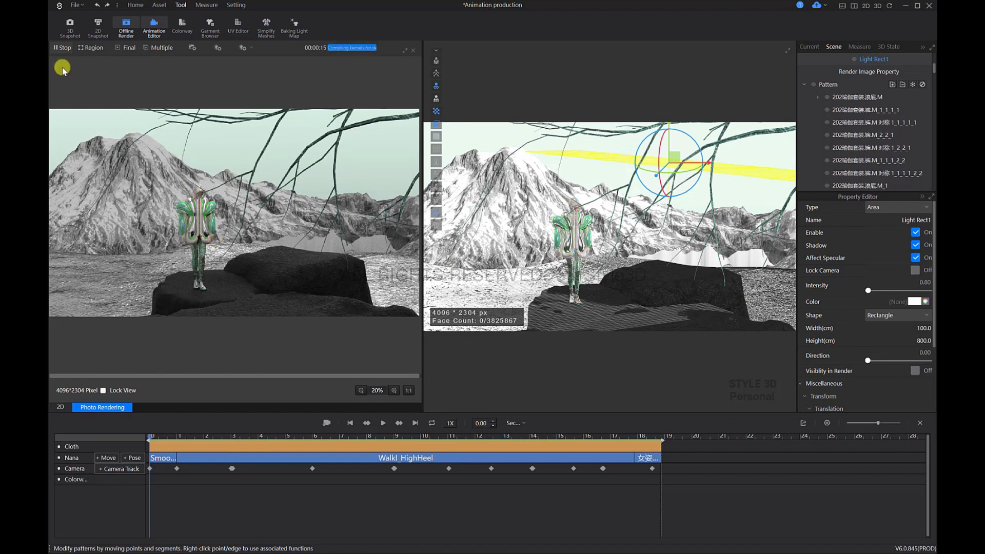
left_click(63, 48)
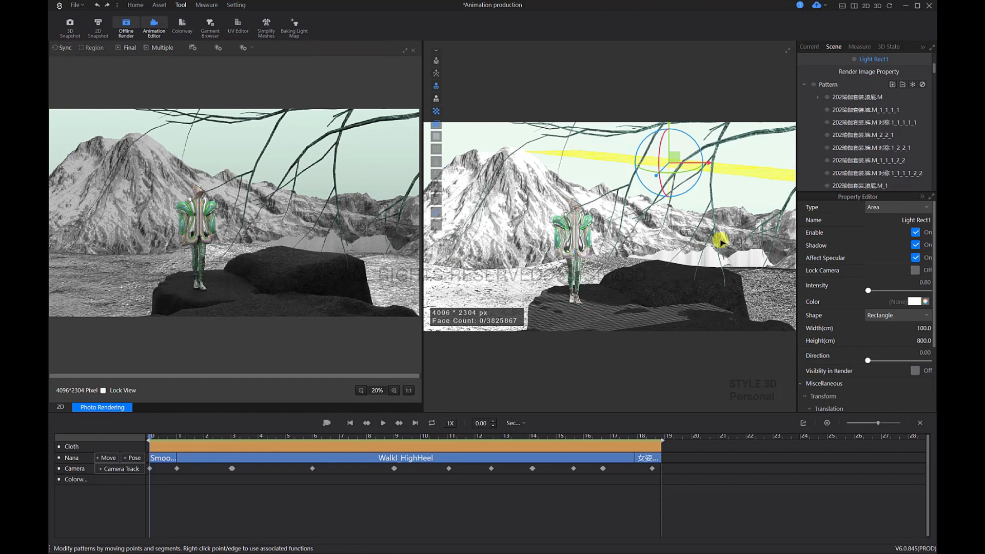
Step: Duplicate the rectangle light, place the copy beside the original and select the copy
scroll(655, 200, "up", 5)
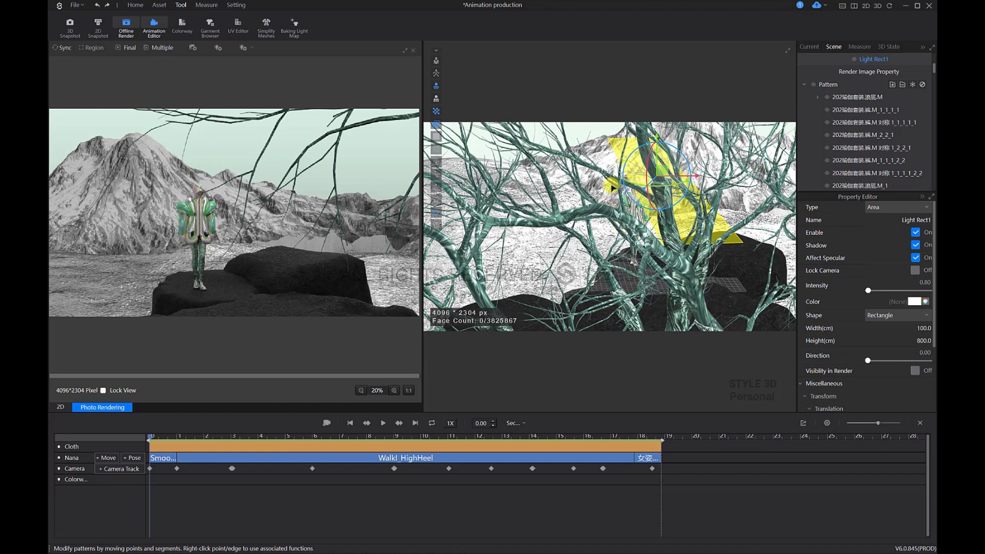
key("ctrl+v")
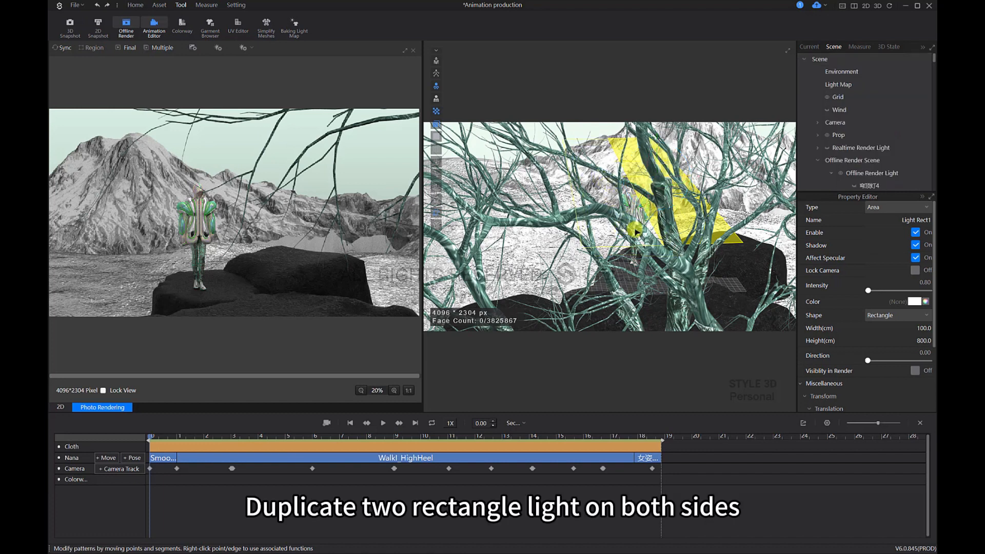
left_click(580, 216)
left_click(612, 193)
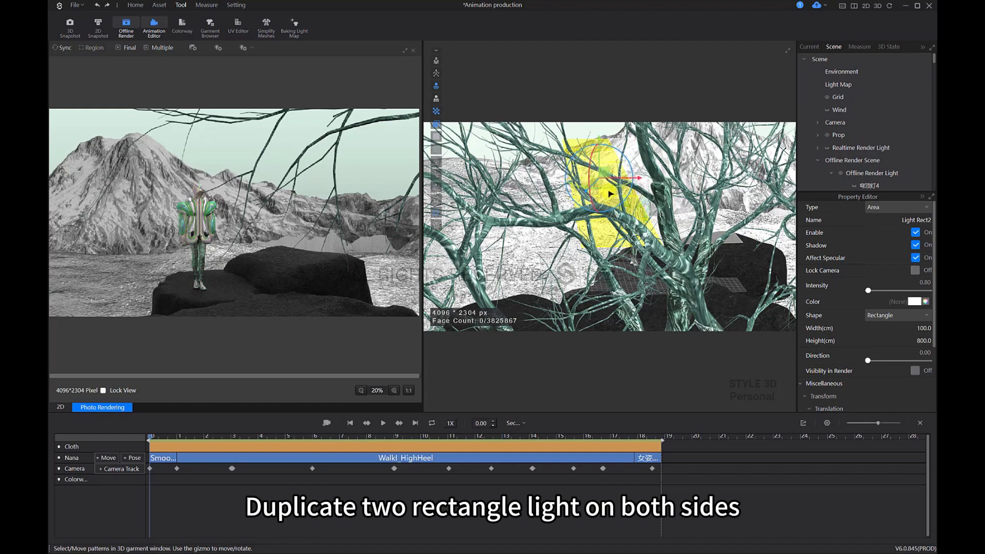
Step: Rotate and reposition the duplicated rectangle light so it hangs tilted along one side of the walkway
right_click_drag(592, 212, 651, 212)
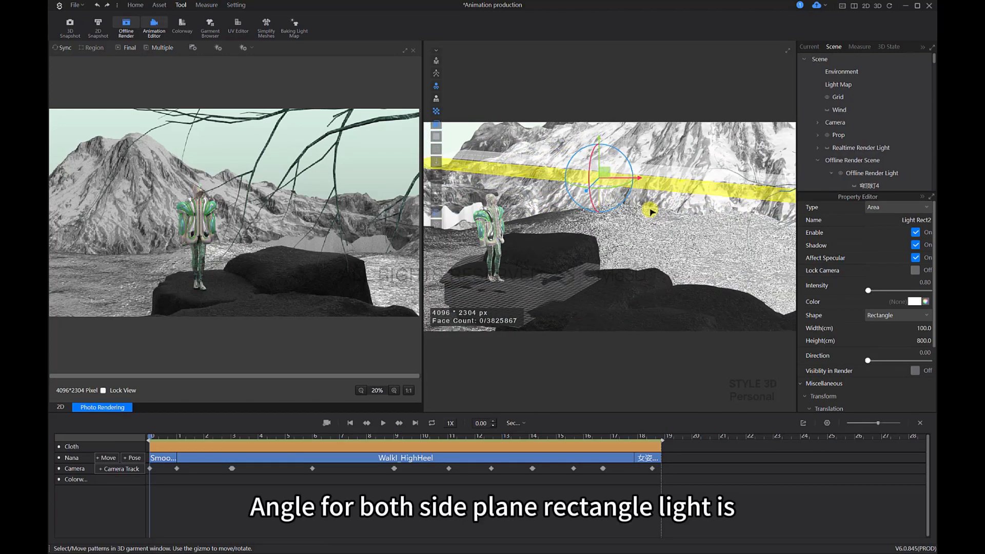
key("2")
scroll(636, 190, "down", 4)
middle_click_drag(601, 180, 642, 297)
scroll(662, 277, "down", 5)
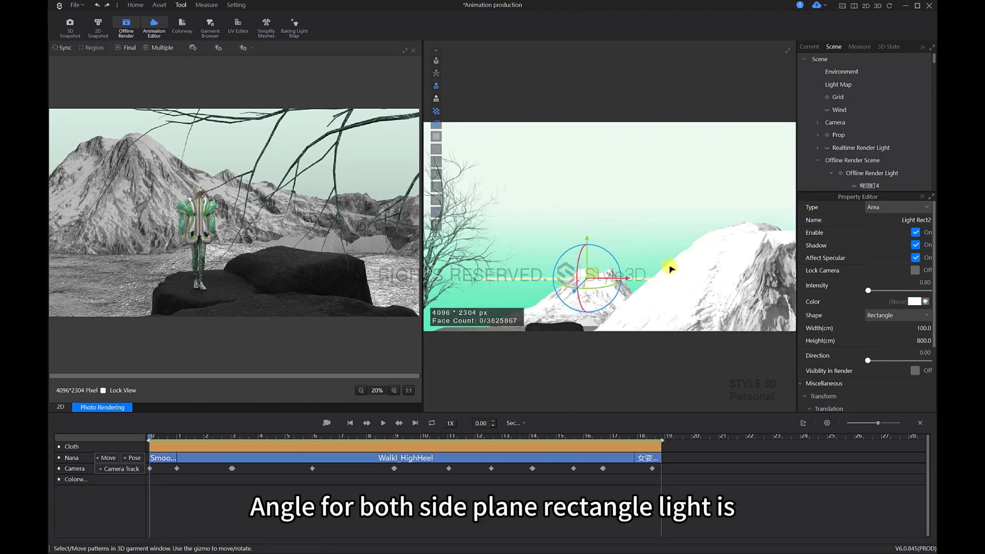
left_click_drag(585, 257, 607, 246)
right_click_drag(567, 276, 655, 288)
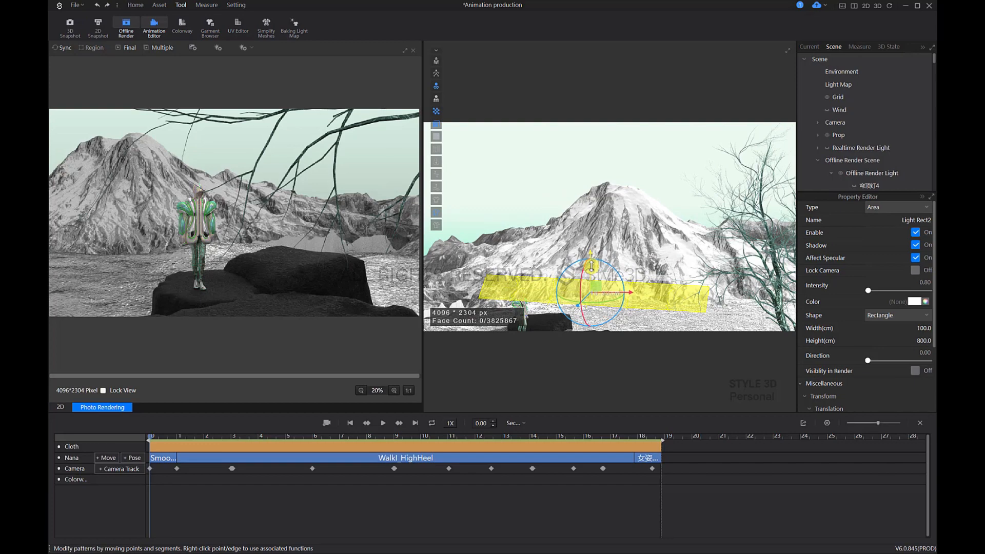
Step: Duplicate the original overhead rectangle light again and place the second copy for the walkway's other side
right_click_drag(661, 293, 634, 287)
left_click(651, 280)
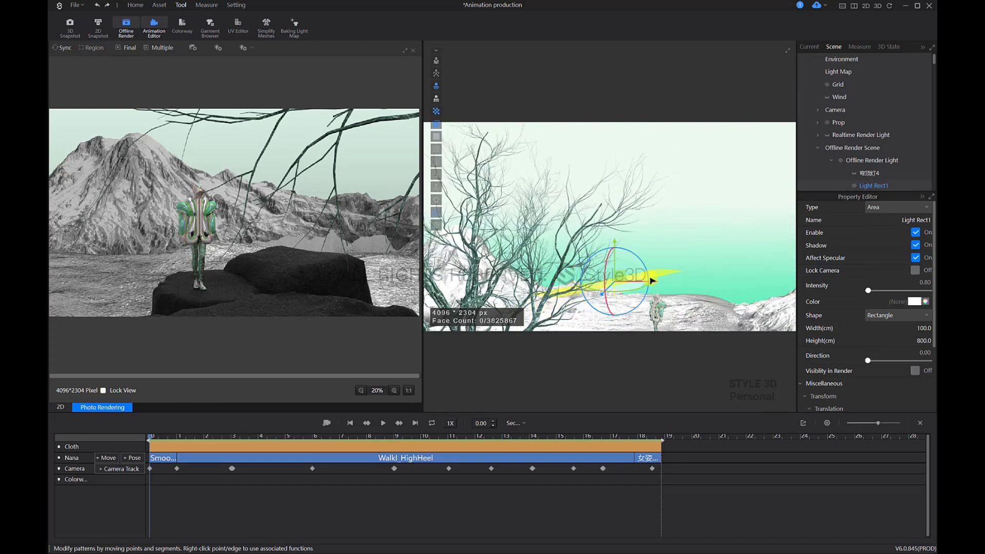
left_click(660, 293)
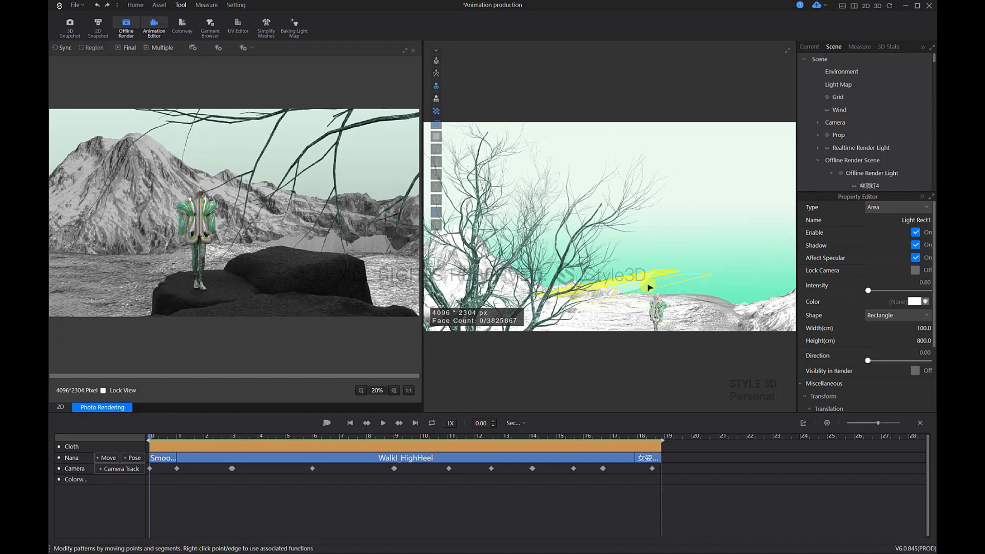
Step: Rotate and position the second rectangle light copy so it hangs tilted along the walkway's other side
right_click_drag(667, 290, 684, 281)
left_click(676, 281)
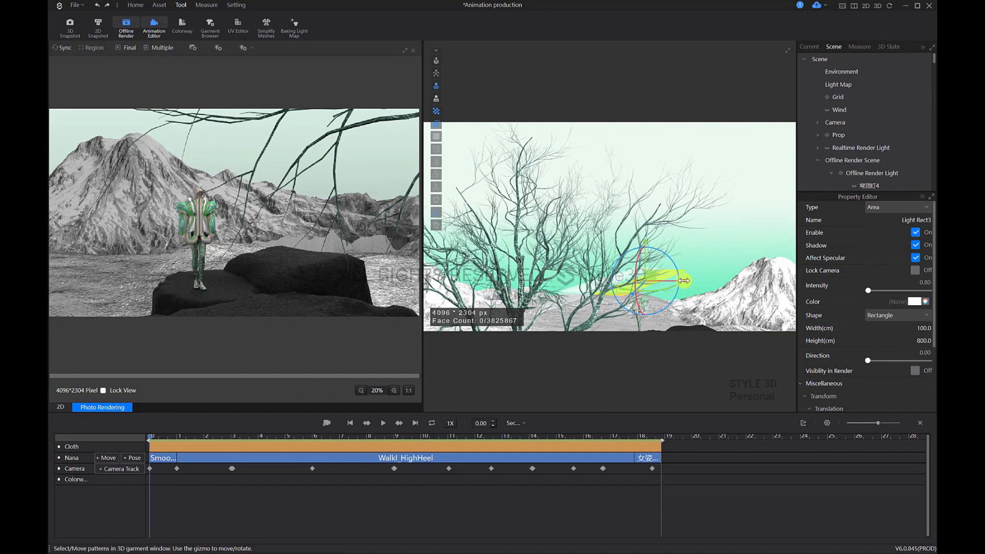
key("2")
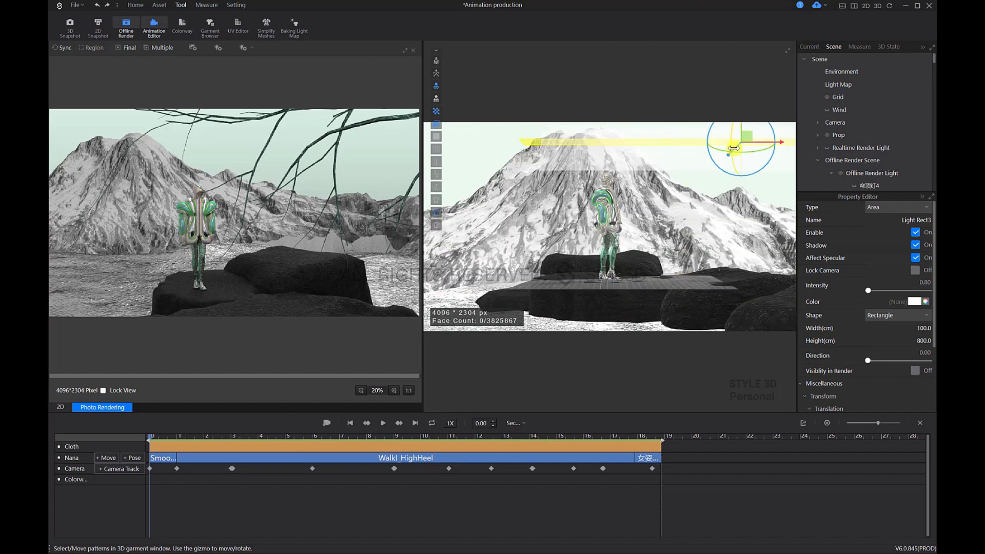
right_click_drag(618, 192, 675, 194)
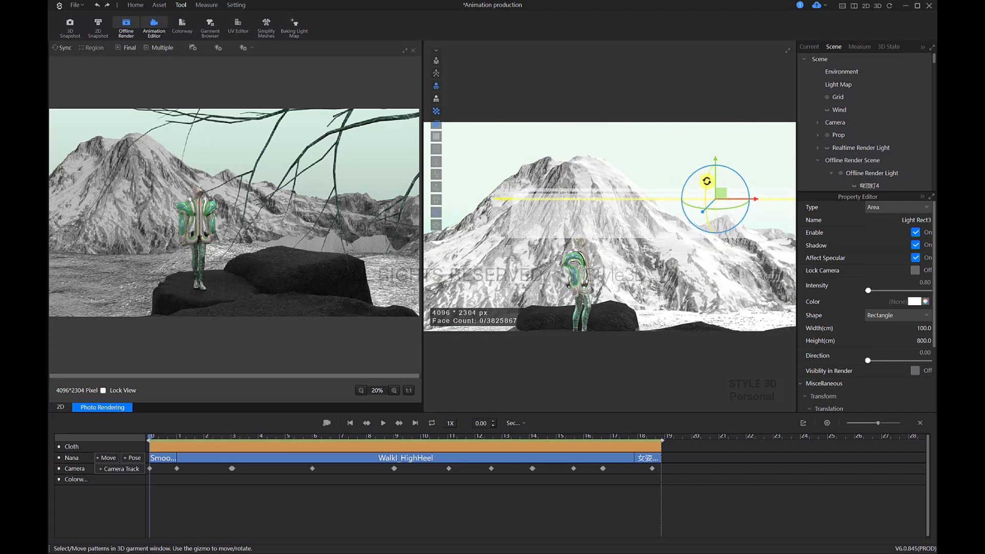
left_click_drag(706, 181, 755, 211)
mouse_move(623, 251)
right_mouse_down()
mouse_move(658, 254)
mouse_move(596, 264)
mouse_move(589, 231)
mouse_move(634, 252)
right_mouse_up()
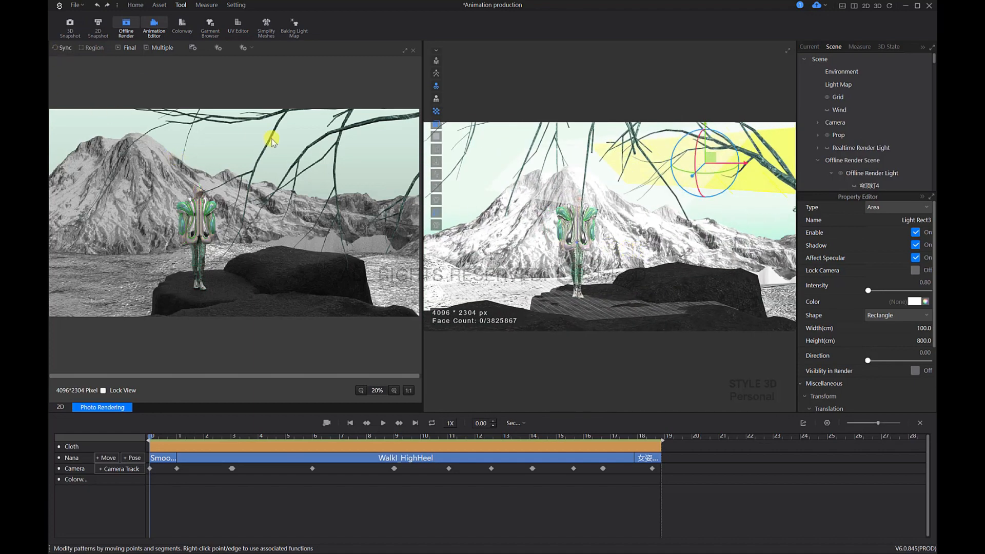
Step: Run synced preview renders of the lit model, first full-length from the front and then closer on the coat
right_click_drag(552, 195, 623, 216)
right_click_drag(495, 219, 516, 213)
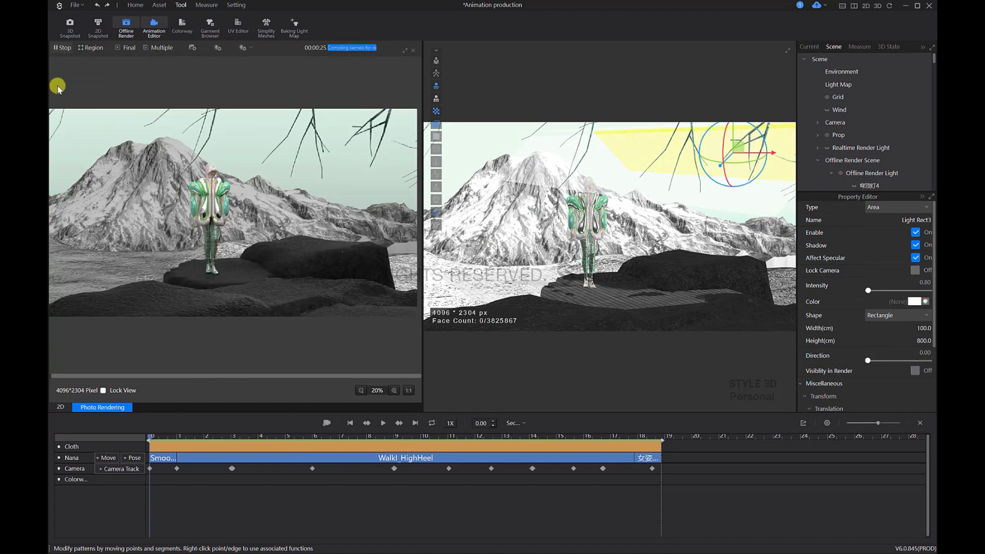
left_click(66, 50)
left_click(627, 318)
scroll(618, 226, "up", 5)
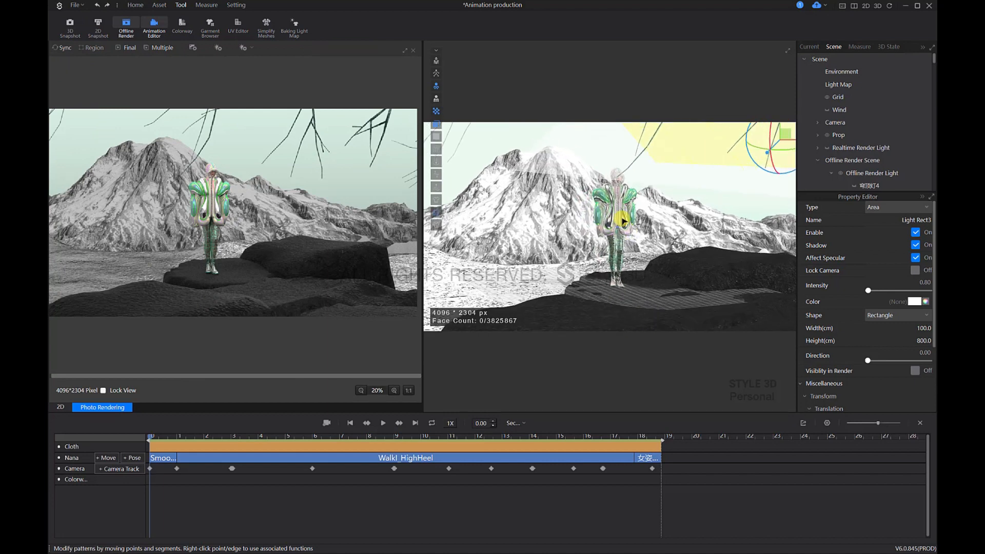
scroll(628, 194, "up", 5)
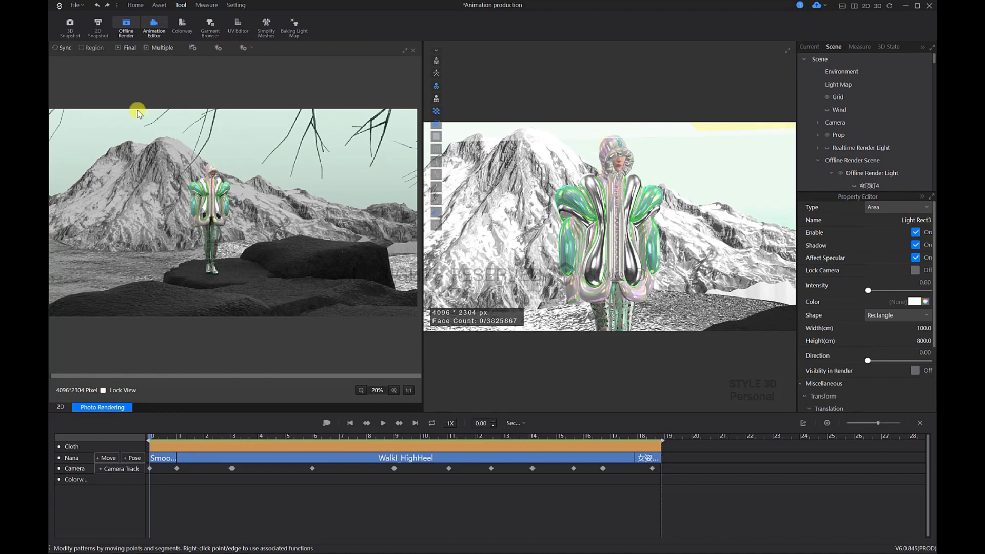
left_click(51, 47)
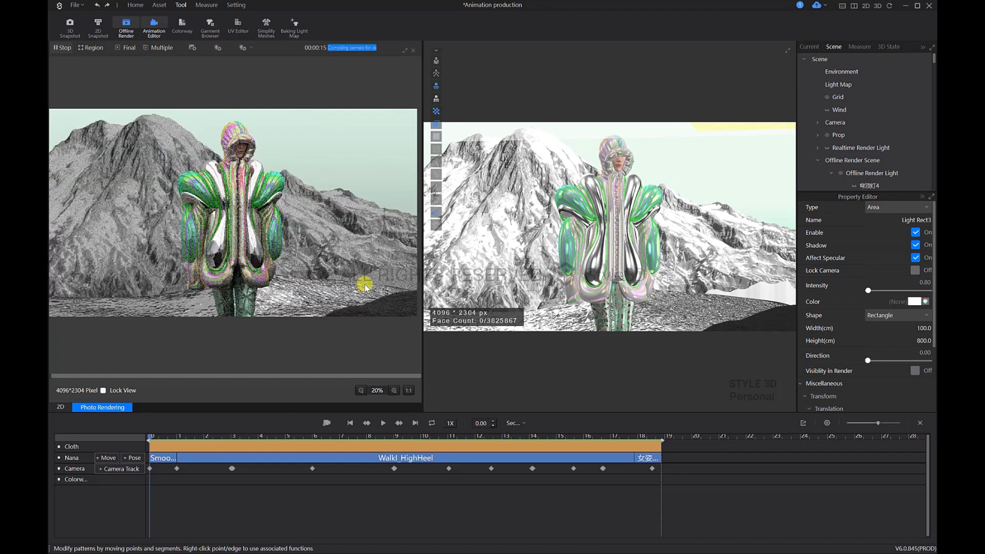
left_click(61, 47)
Step: Add another rectangular area light to the scene near the rocks and select it
scroll(646, 237, "down", 8)
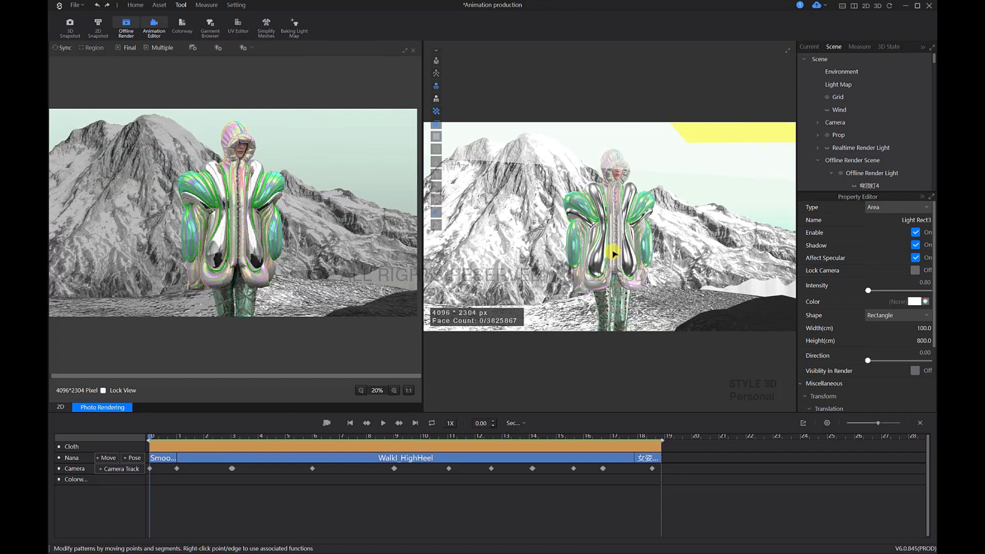
scroll(625, 246, "down", 4)
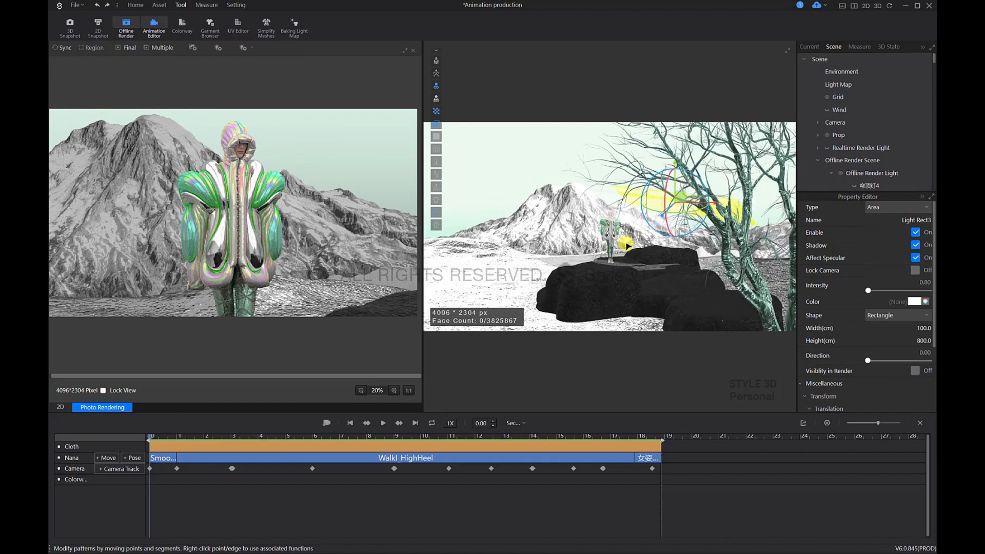
right_click_drag(625, 261, 607, 289)
scroll(614, 262, "down", 1)
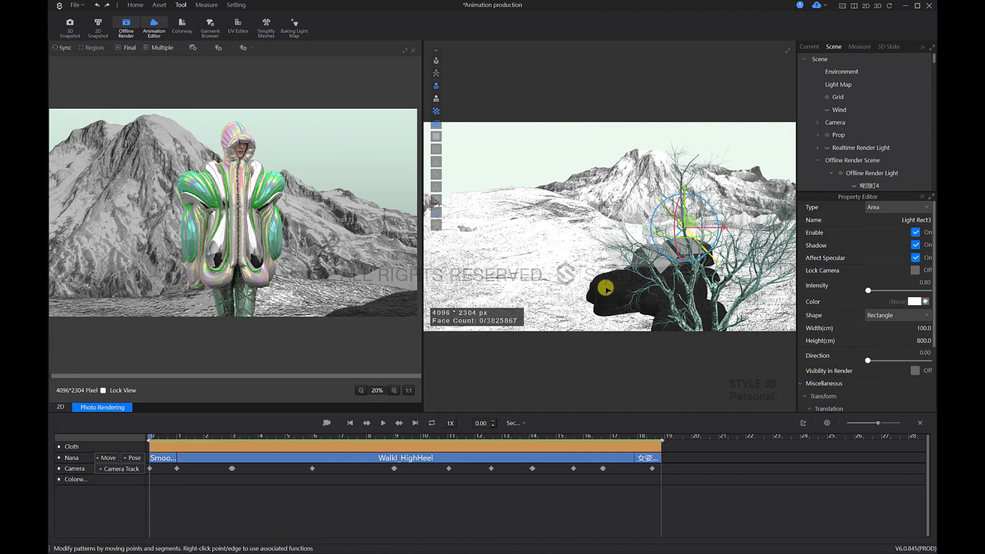
left_click(244, 48)
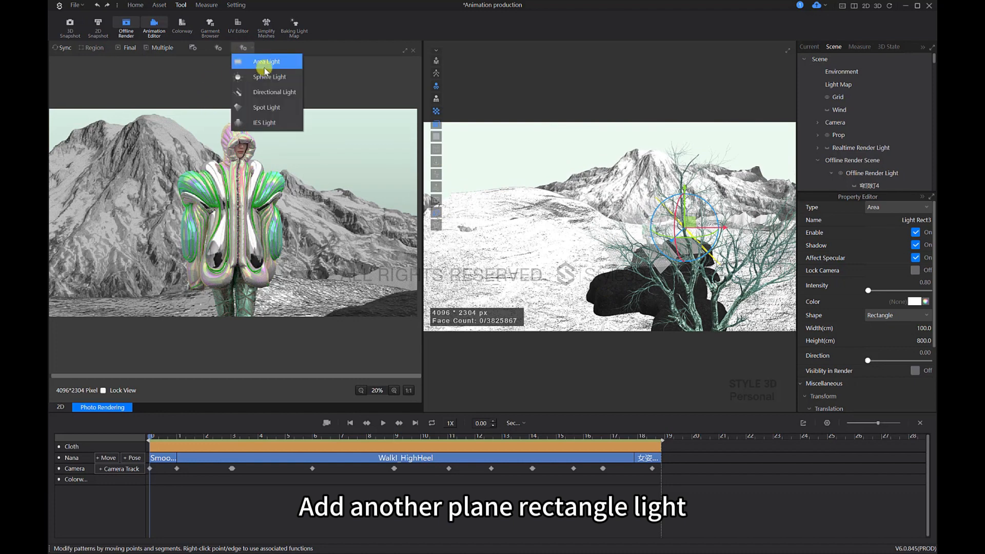
left_click(264, 61)
left_click(625, 248)
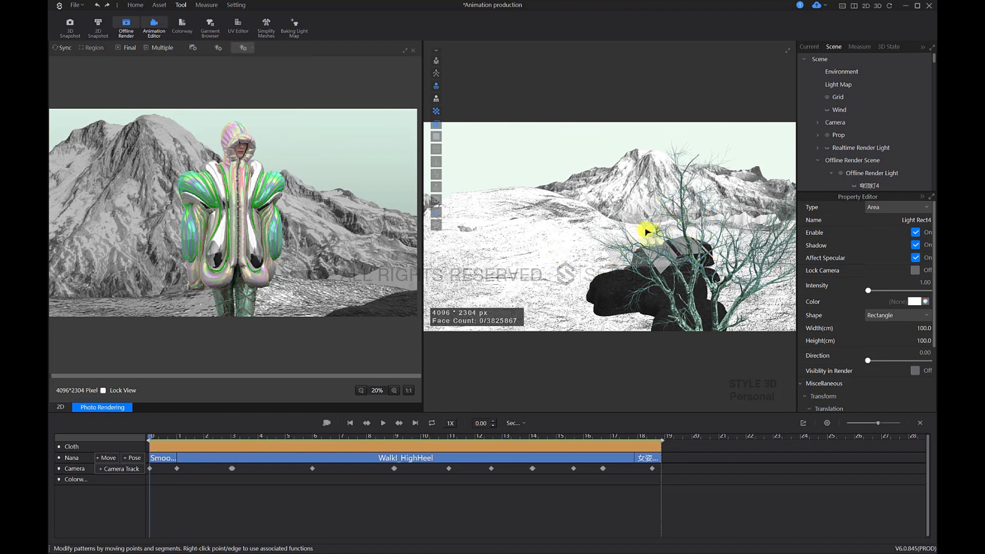
left_click(623, 224)
right_click_drag(625, 235, 615, 269)
left_click(626, 246)
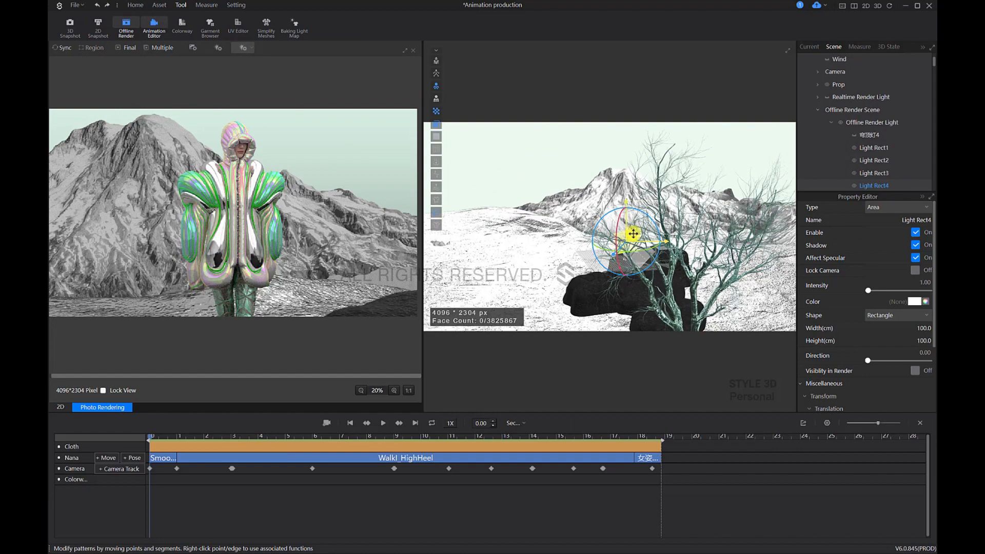
Step: Move the new area light away from the rocks and adjust its angle
left_click_drag(629, 234, 528, 190)
mouse_move(599, 252)
right_mouse_down()
mouse_move(634, 275)
mouse_move(642, 246)
mouse_move(603, 235)
right_mouse_up()
left_click_drag(603, 221, 588, 222)
left_click_drag(610, 187, 621, 205)
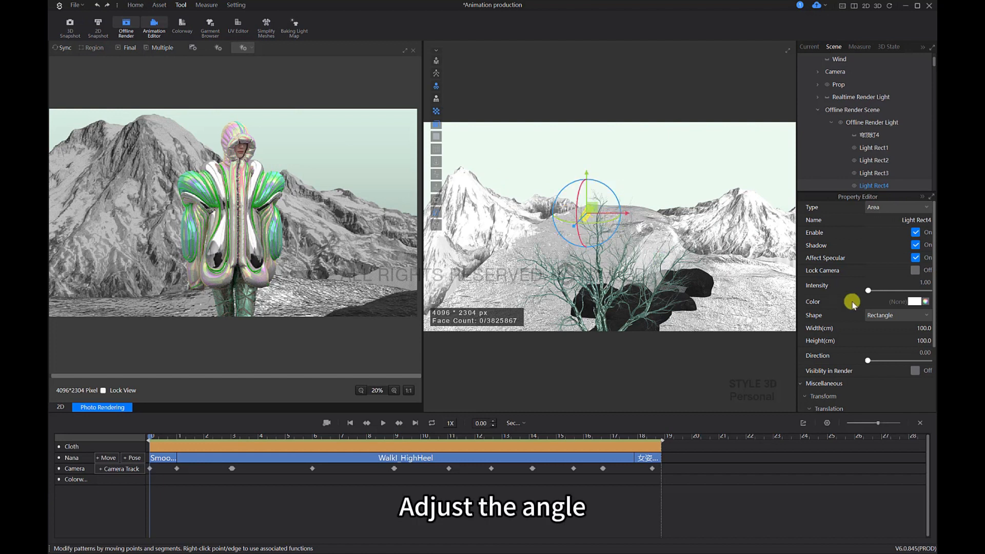
Step: Set the new area light's width to 800 cm and its height to 500 cm
double_click(922, 329)
type("800")
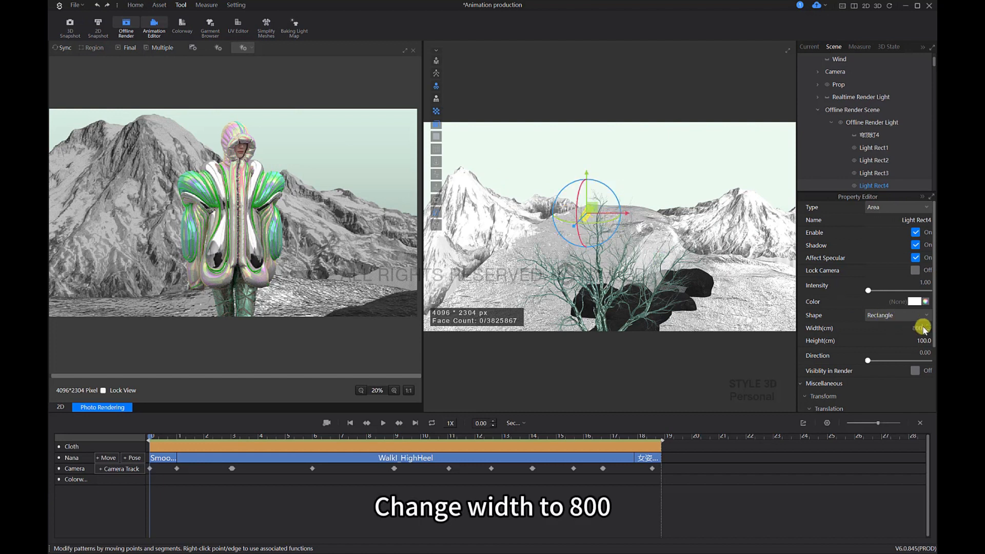
double_click(924, 343)
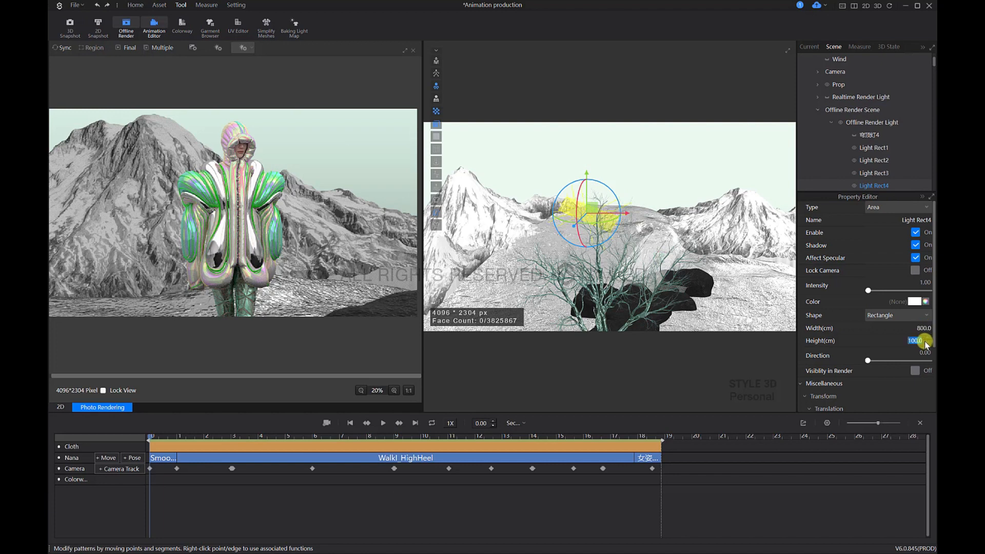
type("500")
key("Return")
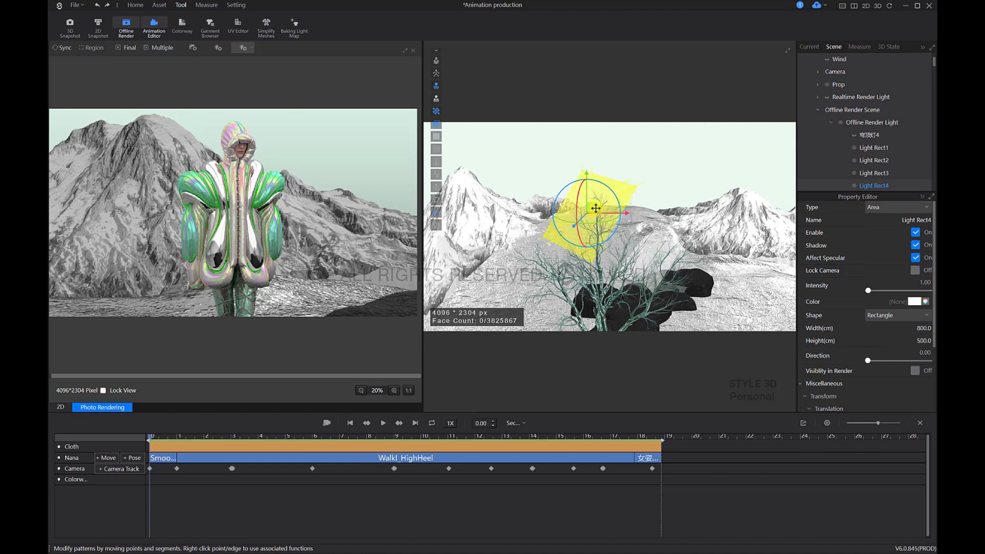
Step: Reposition the enlarged area light farther out to the side of the rocks, raised above the snowy ground
left_click_drag(592, 207, 549, 189)
right_click_drag(548, 192, 661, 226)
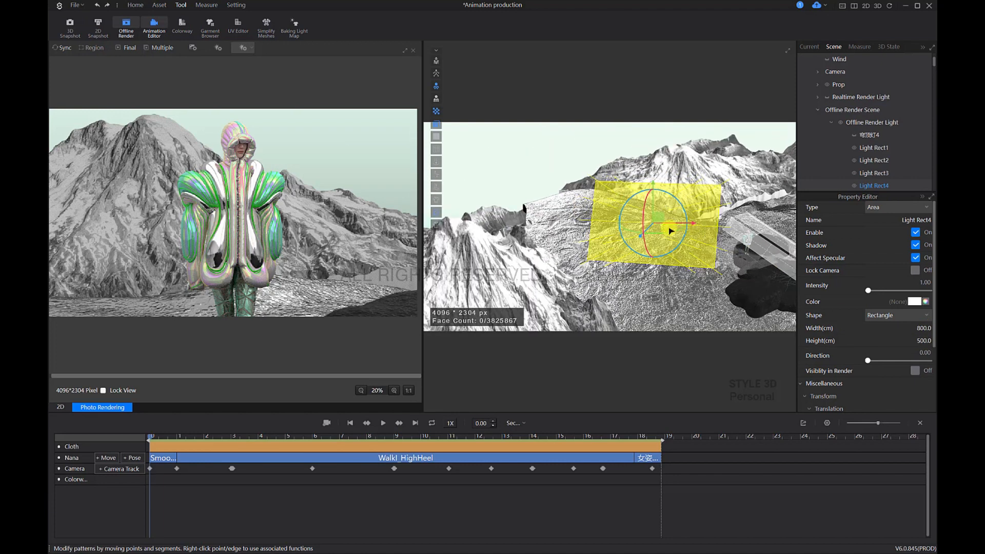
left_click_drag(659, 218, 600, 208)
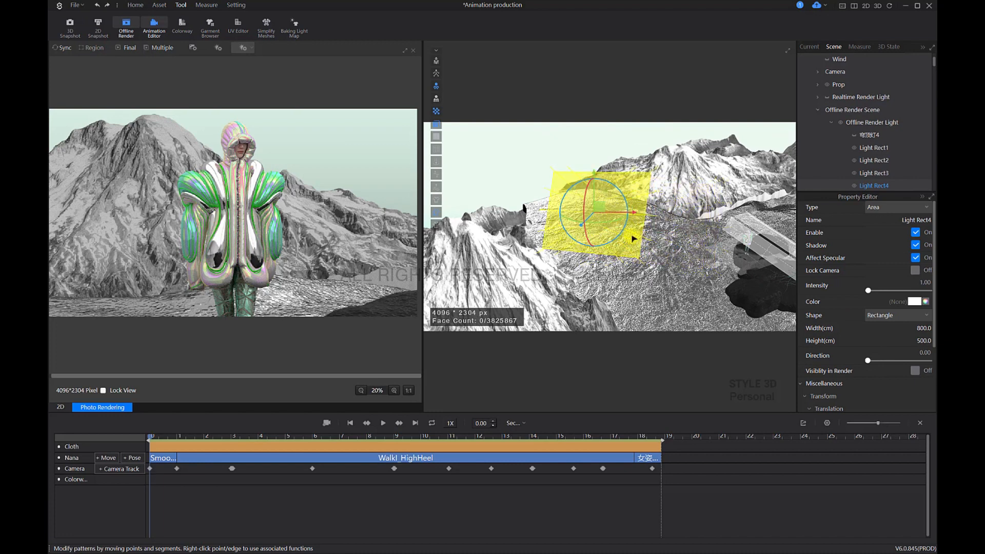
right_click_drag(634, 238, 586, 202)
left_click_drag(599, 204, 587, 195)
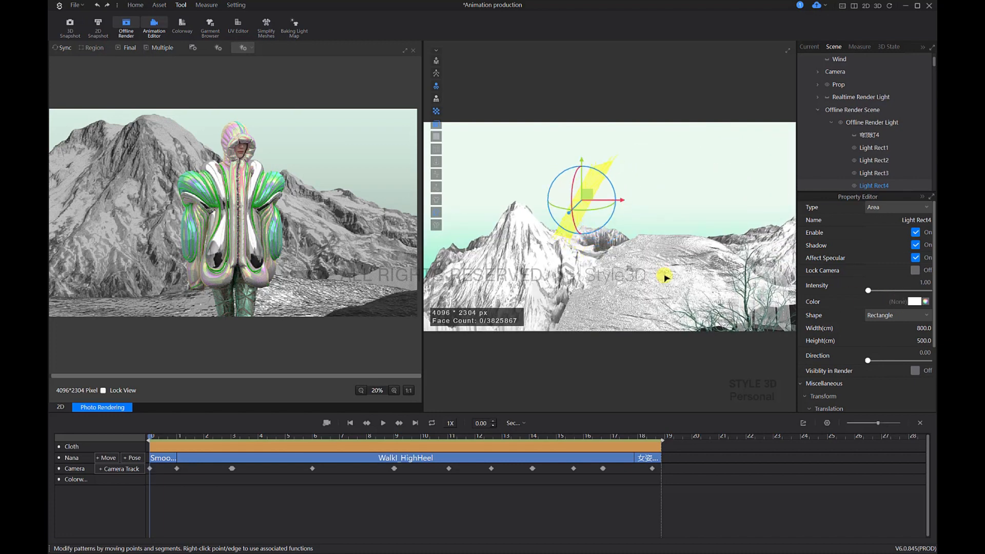
right_click_drag(666, 255, 669, 256)
Step: Change the large area light's color to the reddish yellow F0A930
left_click(920, 304)
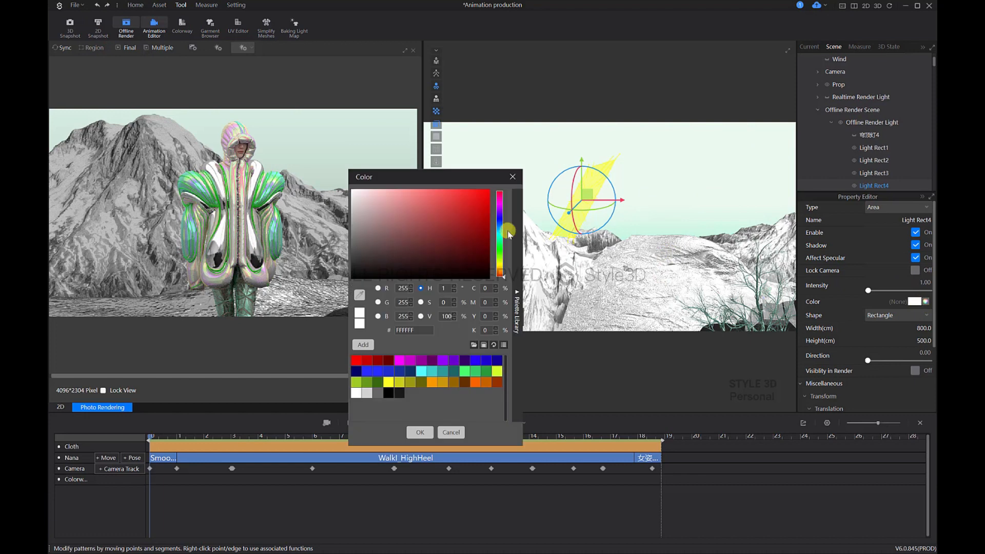
left_click(501, 271)
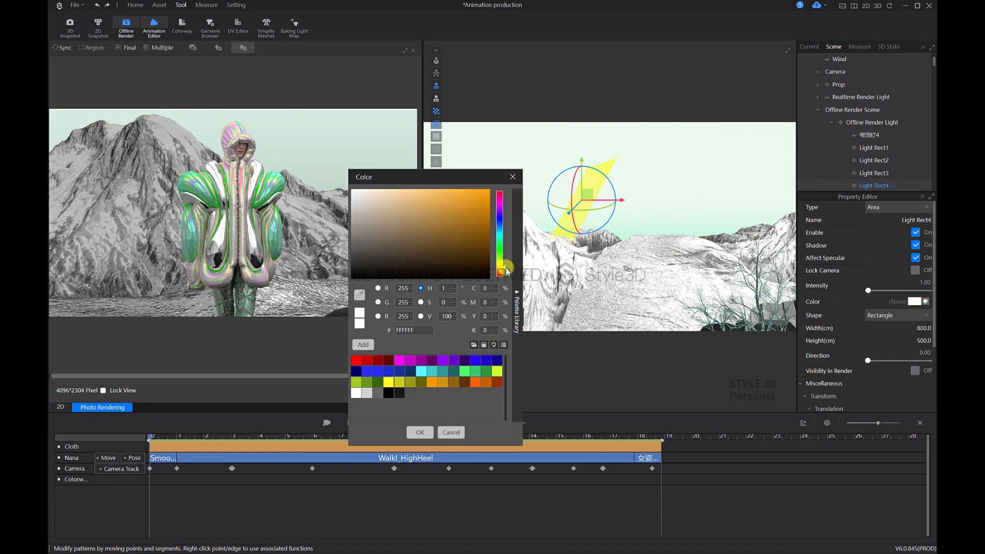
left_click(453, 199)
left_click(463, 195)
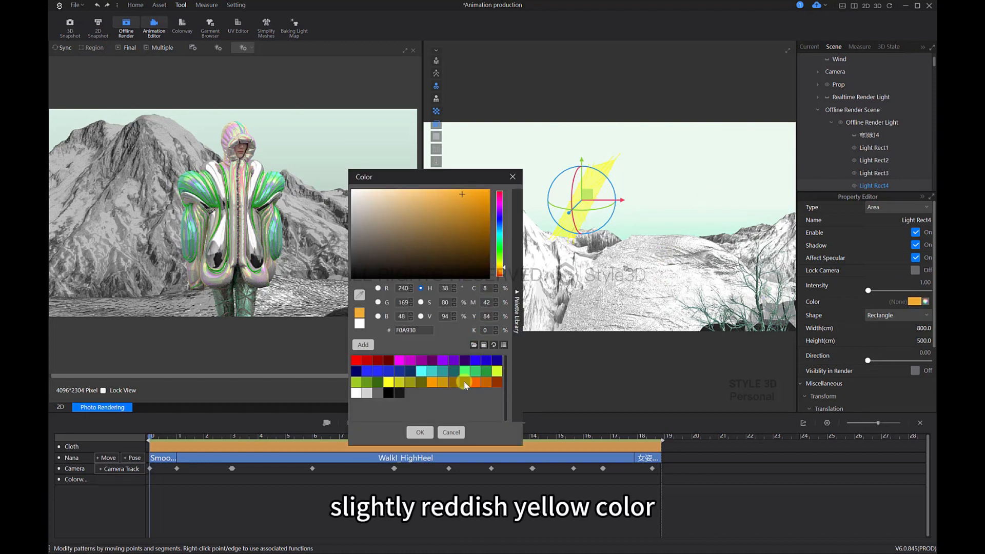
left_click(422, 433)
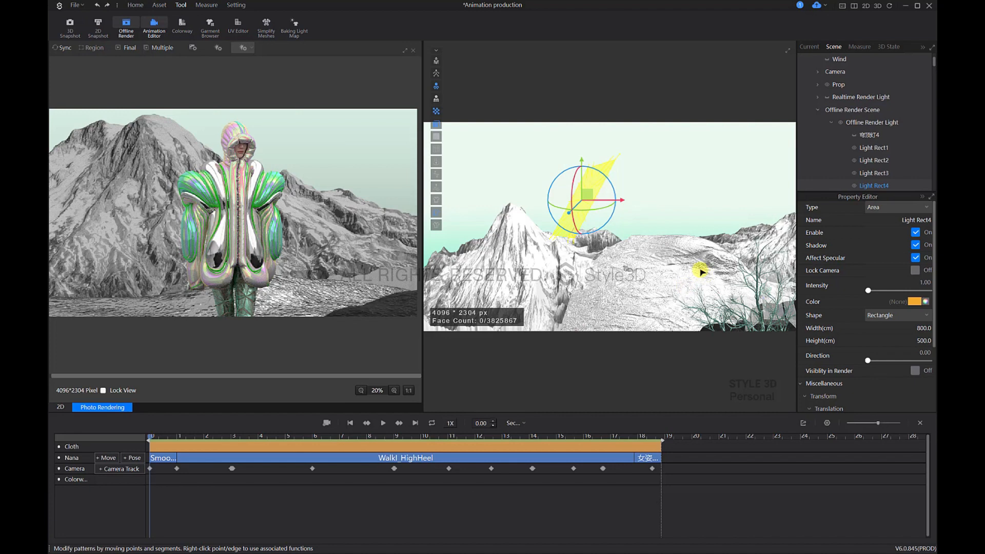
Step: Set the colored area light's intensity to 15.00 and compare its effect in synced preview renders of the wide scene
right_click_drag(697, 262, 671, 243)
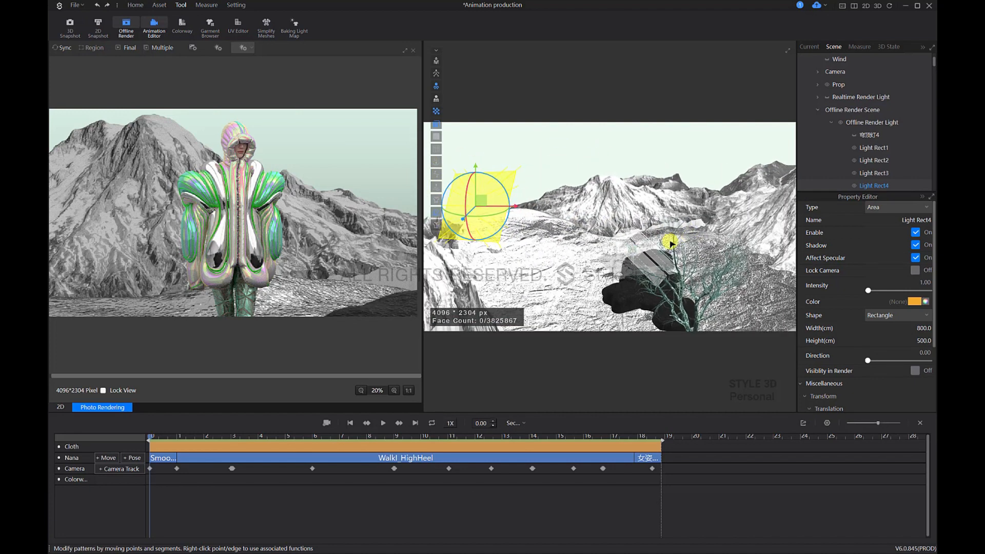
left_click(60, 47)
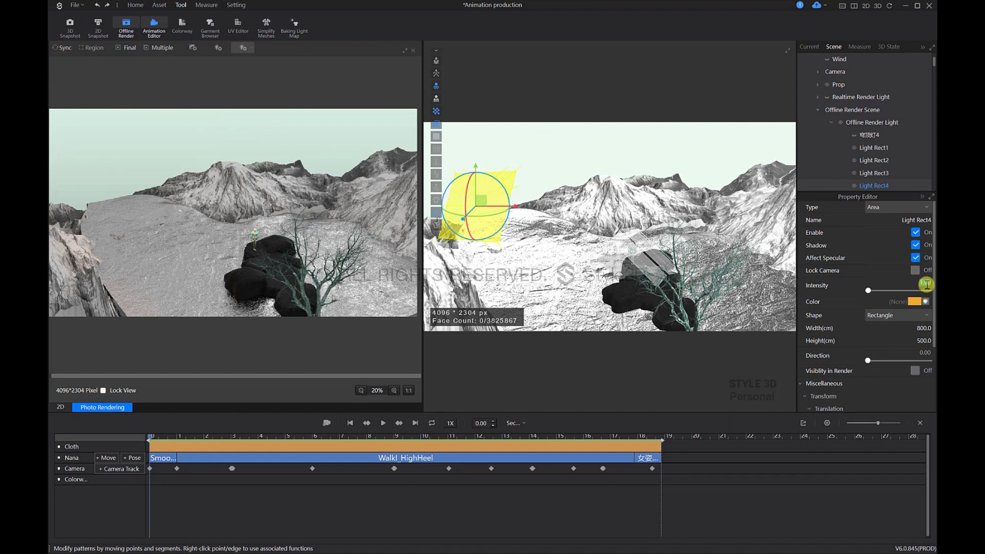
left_click(62, 47)
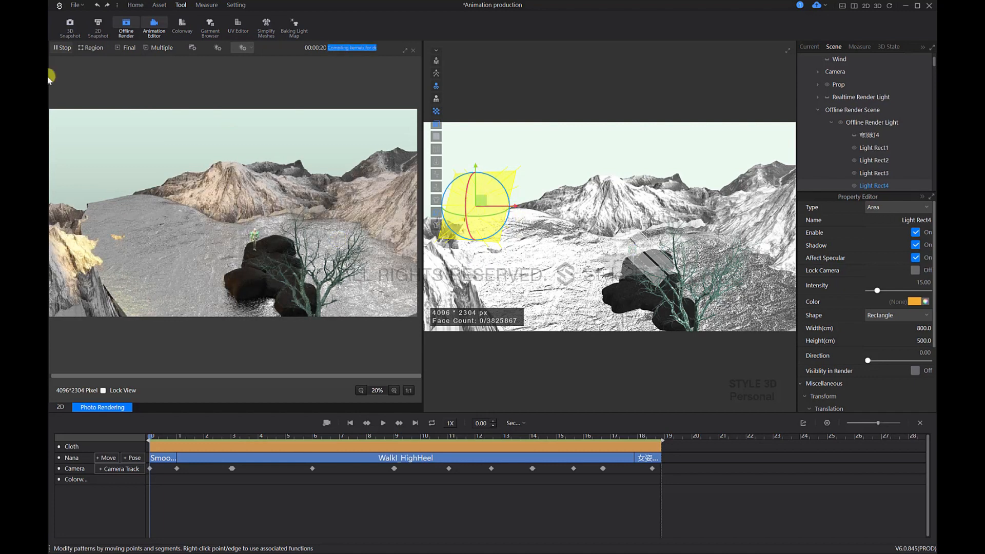
left_click(60, 49)
Step: Rotate and reposition the colored area light beside the mountains so it is angled toward the rocks
right_click_drag(576, 265, 493, 206)
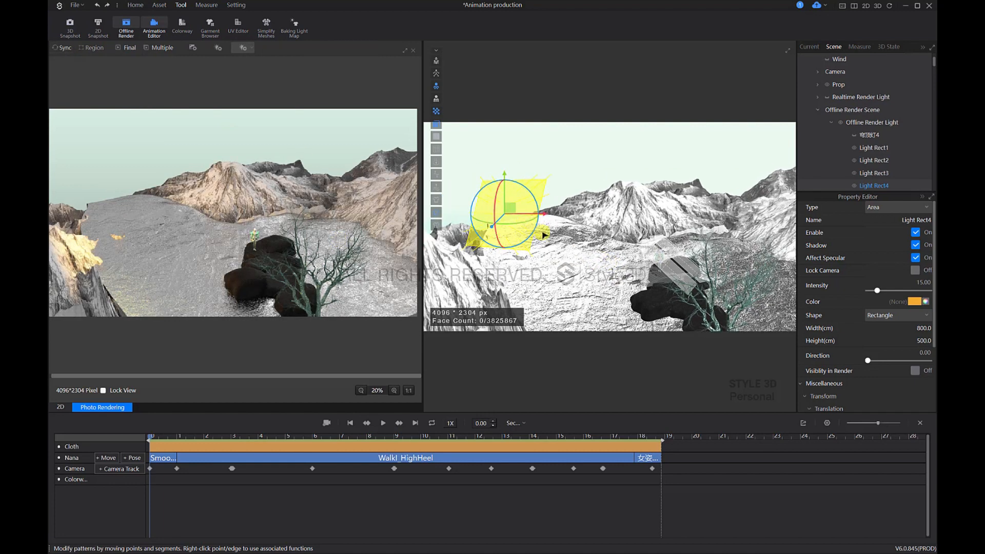
right_click_drag(541, 232, 564, 231)
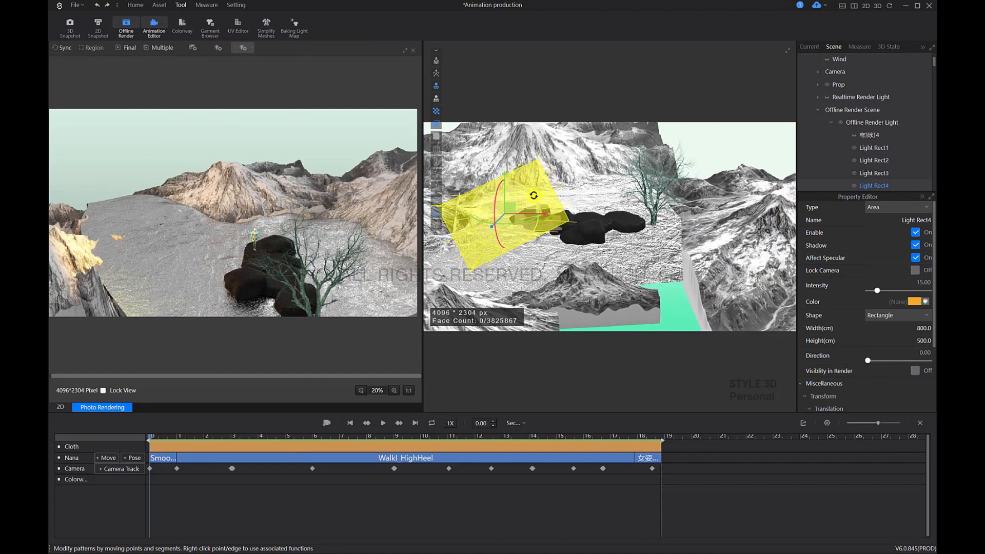
left_click_drag(532, 195, 541, 207)
right_click_drag(557, 230, 575, 214)
mouse_move(617, 243)
right_mouse_down()
mouse_move(681, 277)
mouse_move(626, 259)
right_mouse_up()
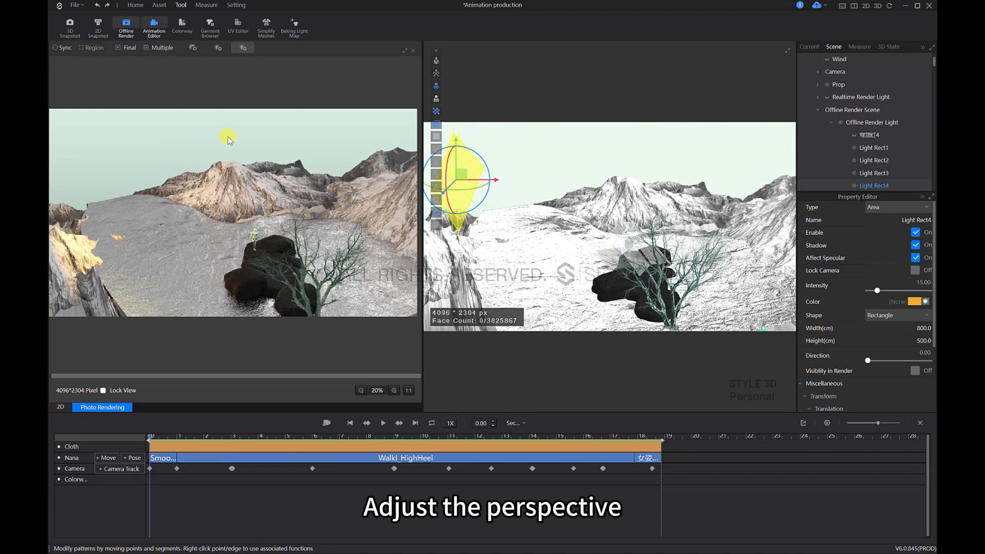
Step: Preview-render the scene from different angles, including from above the rocks, to check the lighting
left_click(63, 50)
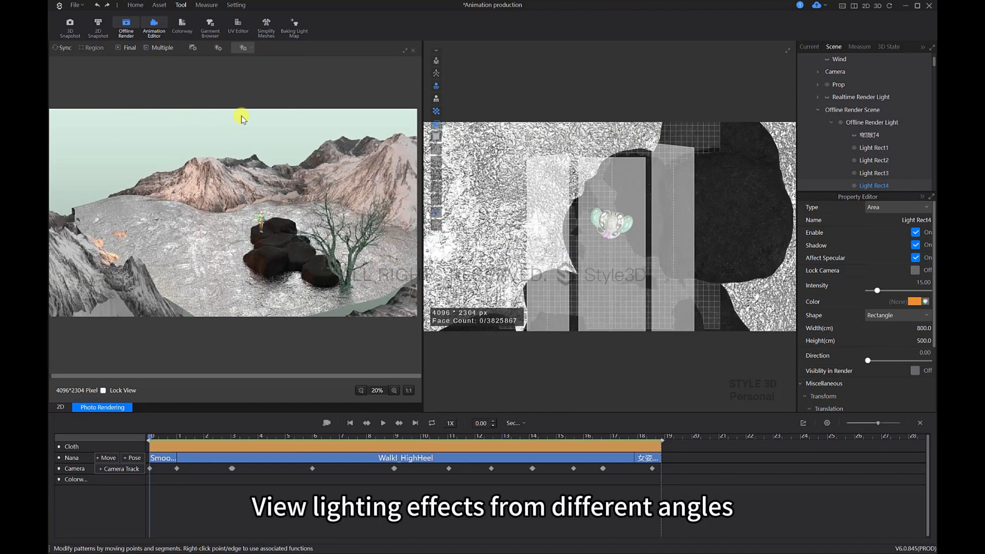
right_click_drag(699, 264, 699, 259)
middle_click_drag(700, 259, 665, 223)
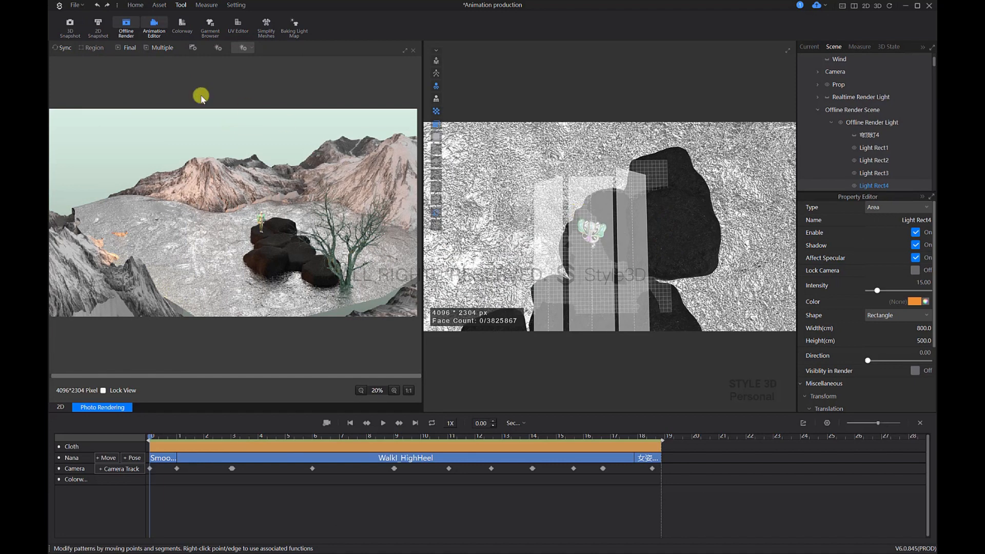
left_click(58, 47)
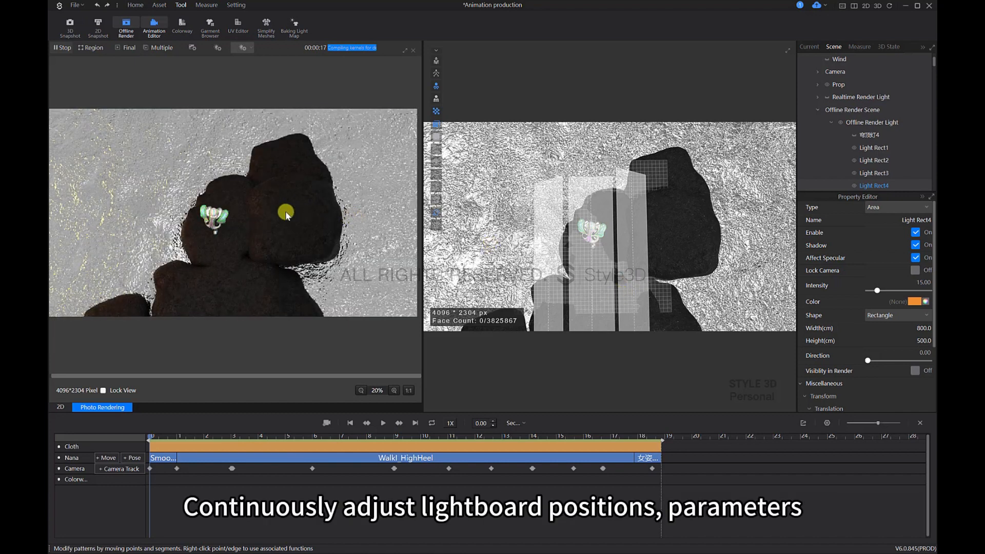
left_click(64, 48)
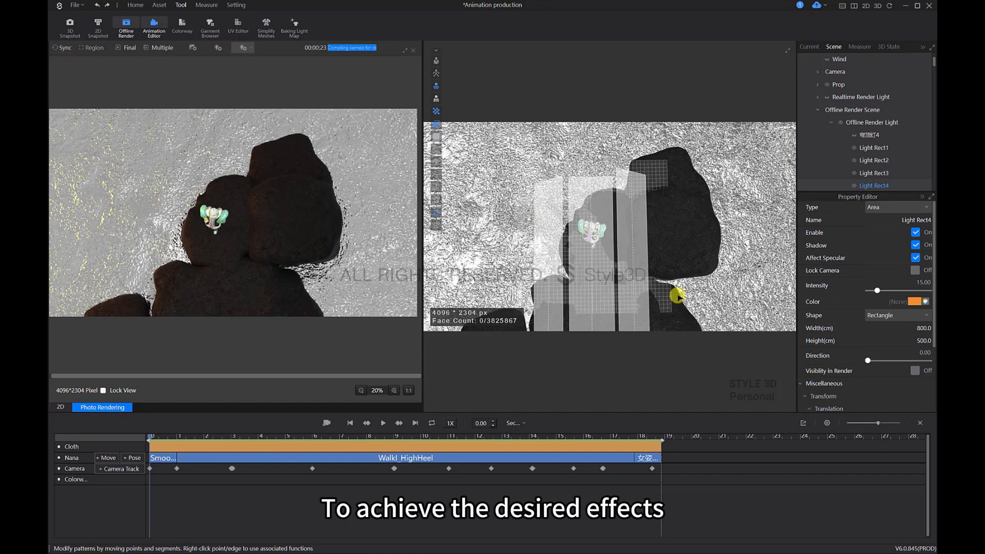
Step: Preview-render the model from the front with the mountains behind to check the warm light on the rocks
middle_click_drag(611, 279, 656, 263)
scroll(656, 258, "down", 2)
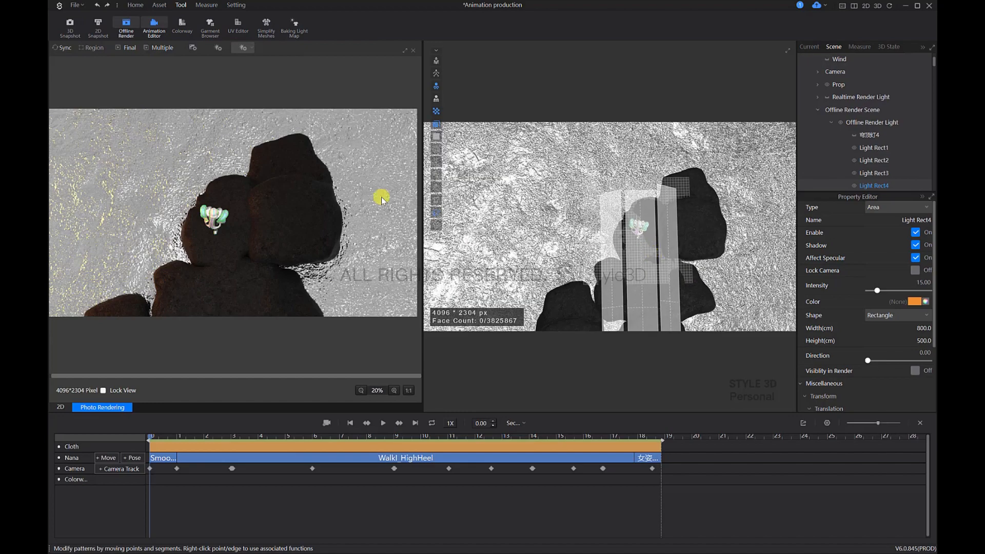
mouse_move(631, 245)
right_mouse_down()
mouse_move(670, 213)
mouse_move(636, 224)
mouse_move(656, 240)
mouse_move(641, 251)
mouse_move(656, 267)
mouse_move(639, 277)
mouse_move(651, 250)
mouse_move(631, 226)
mouse_move(643, 235)
right_mouse_up()
left_click(635, 224)
scroll(643, 236, "up", 2)
left_click(62, 48)
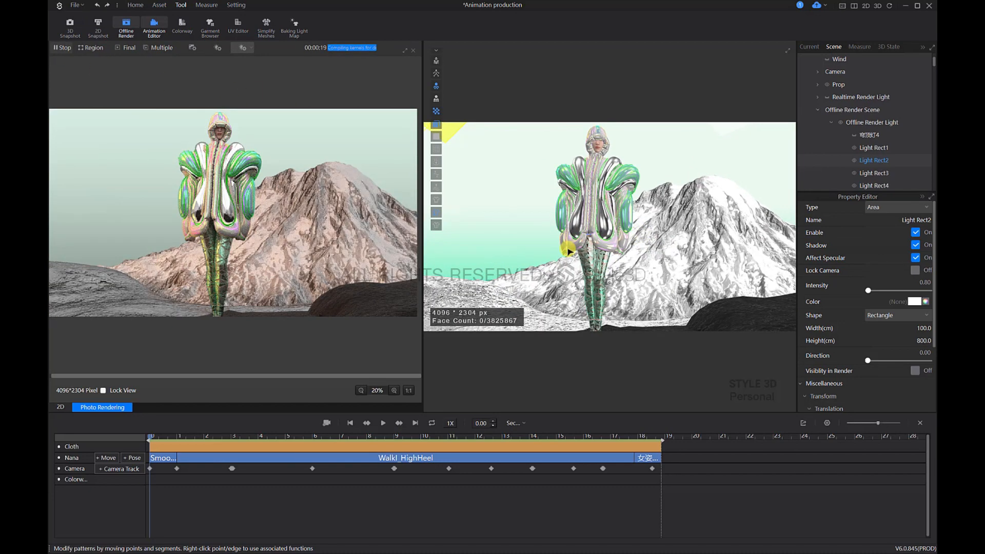
left_click(62, 48)
Step: Re-angle and reposition the orange area light high beside the mountains and preview-render the wide scene from above
middle_click_drag(637, 231, 670, 286)
scroll(571, 178, "down", 2)
right_click_drag(572, 179, 539, 162)
left_click(538, 162)
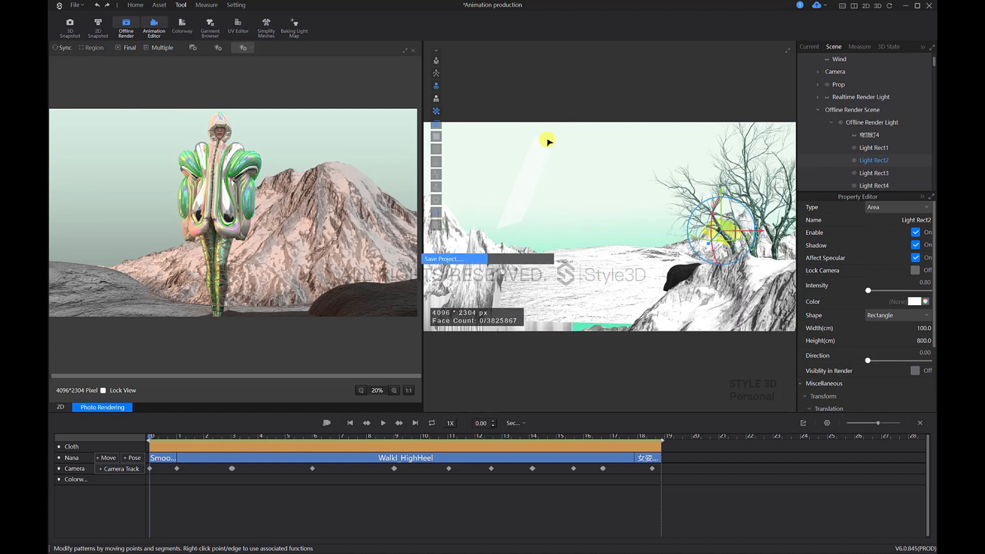
right_click_drag(592, 224, 564, 201)
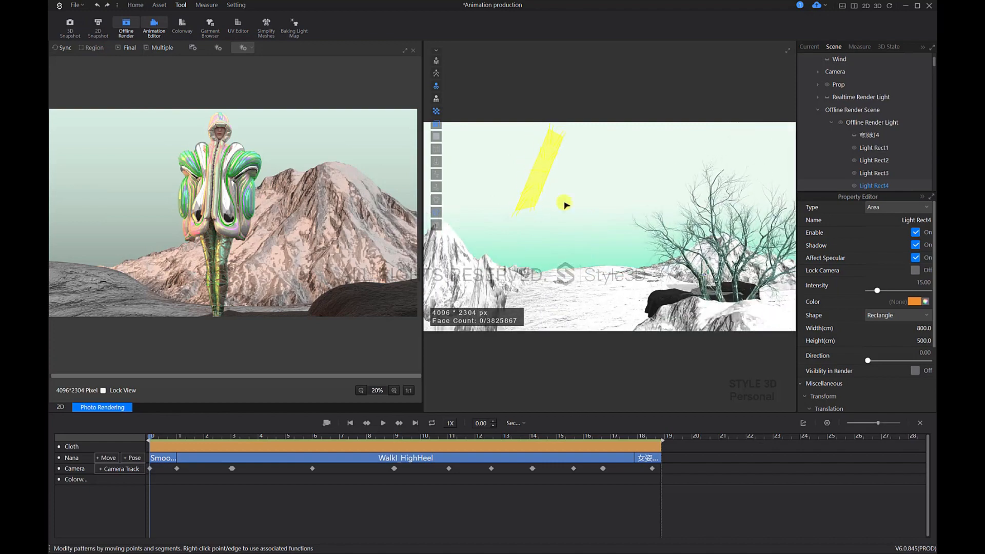
left_click(541, 168)
left_click_drag(568, 150, 576, 161)
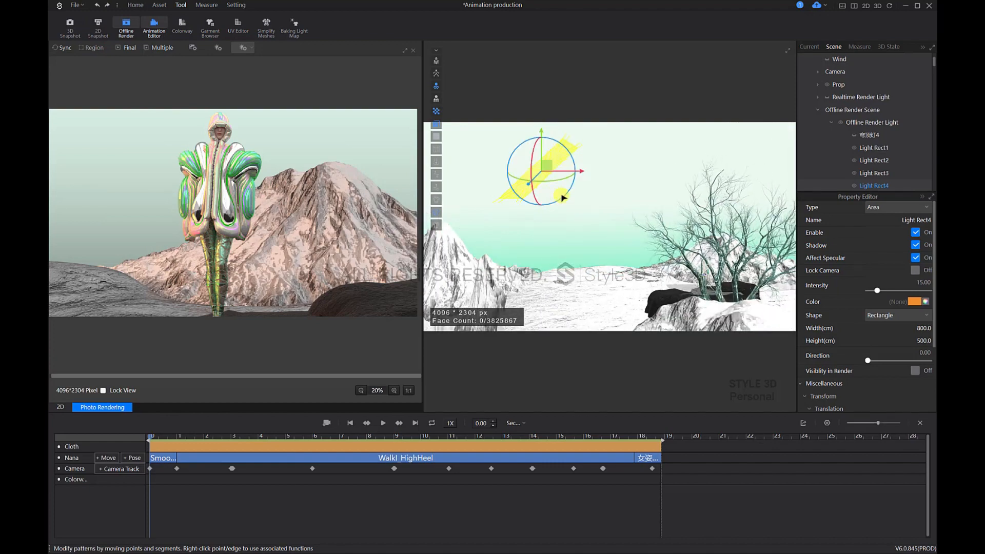
mouse_move(563, 198)
right_mouse_down()
mouse_move(642, 213)
mouse_move(555, 194)
right_mouse_up()
mouse_move(547, 162)
left_mouse_down()
mouse_move(546, 148)
mouse_move(561, 141)
mouse_move(556, 150)
left_mouse_up()
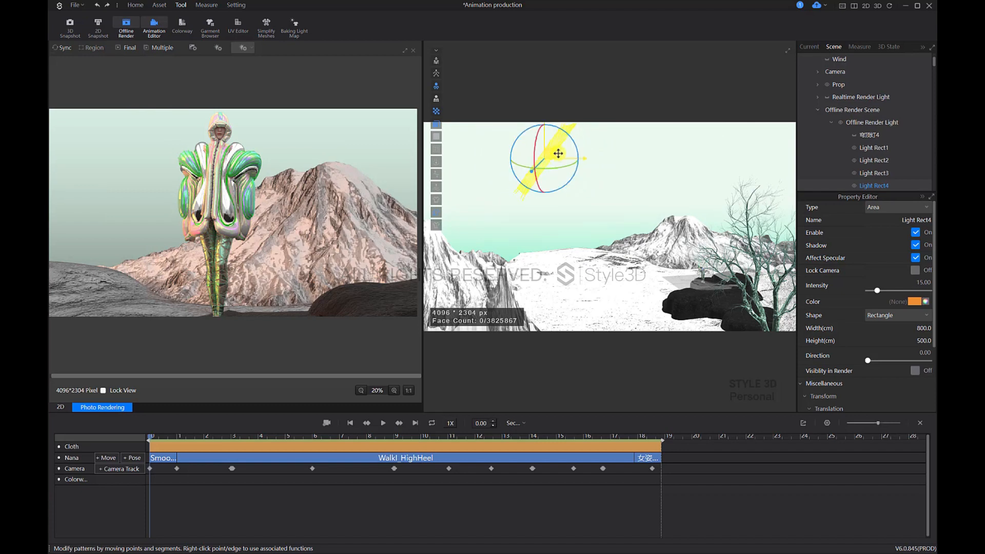
right_click_drag(615, 193, 583, 211)
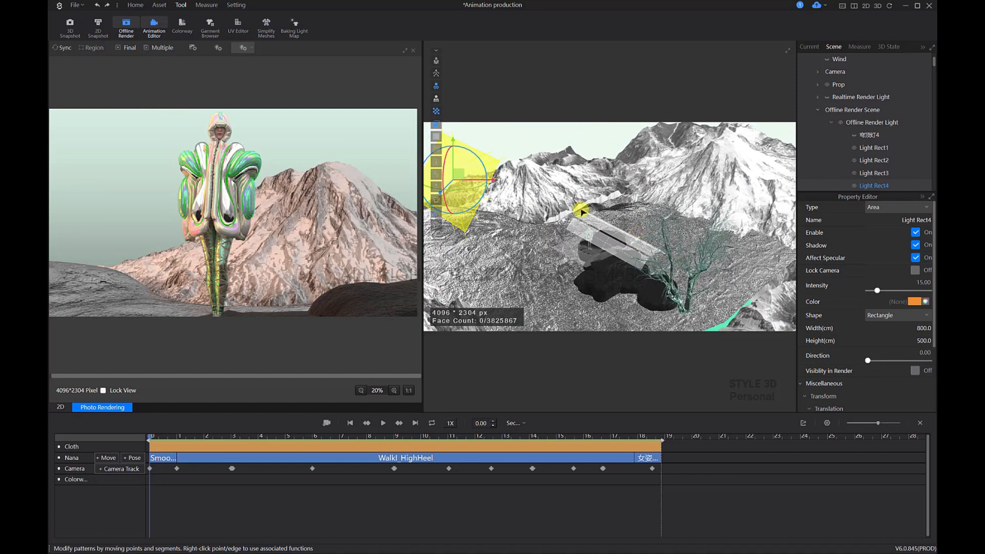
left_click(67, 48)
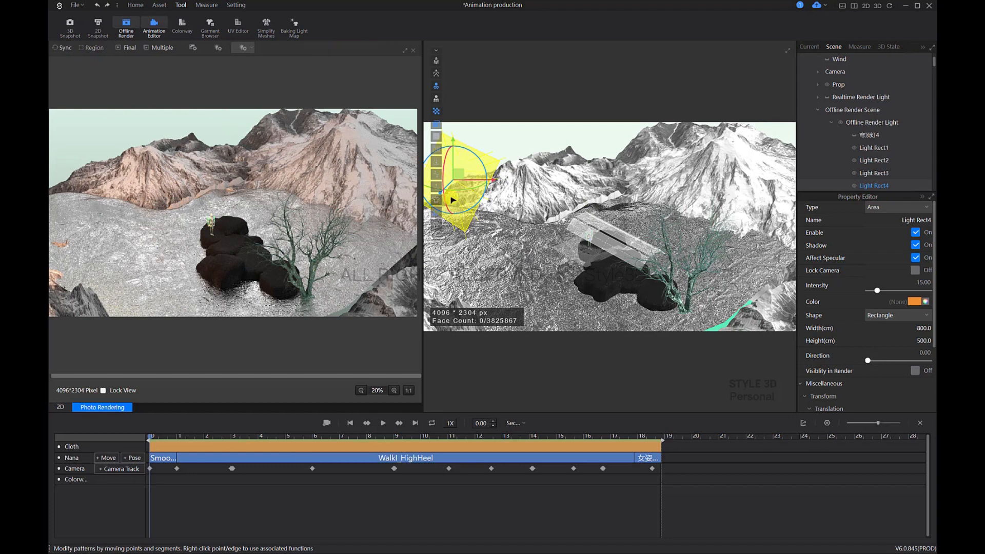
Step: Shift the orange area light across the scene toward the mountains and preview-render the wide view again
right_click_drag(551, 229, 539, 210)
left_click_drag(537, 180, 552, 224)
right_click_drag(554, 227, 620, 237)
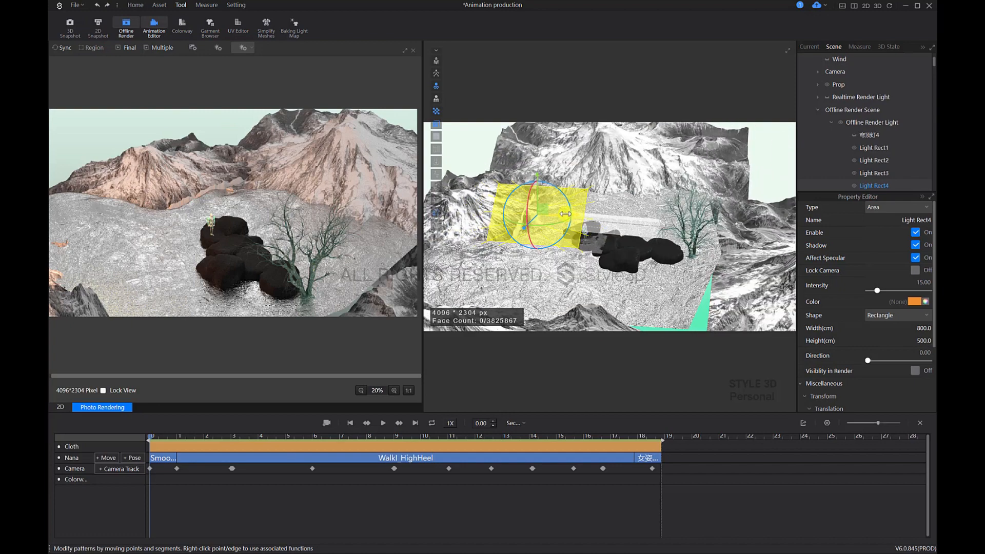
right_click_drag(583, 227, 666, 225)
left_click(72, 51)
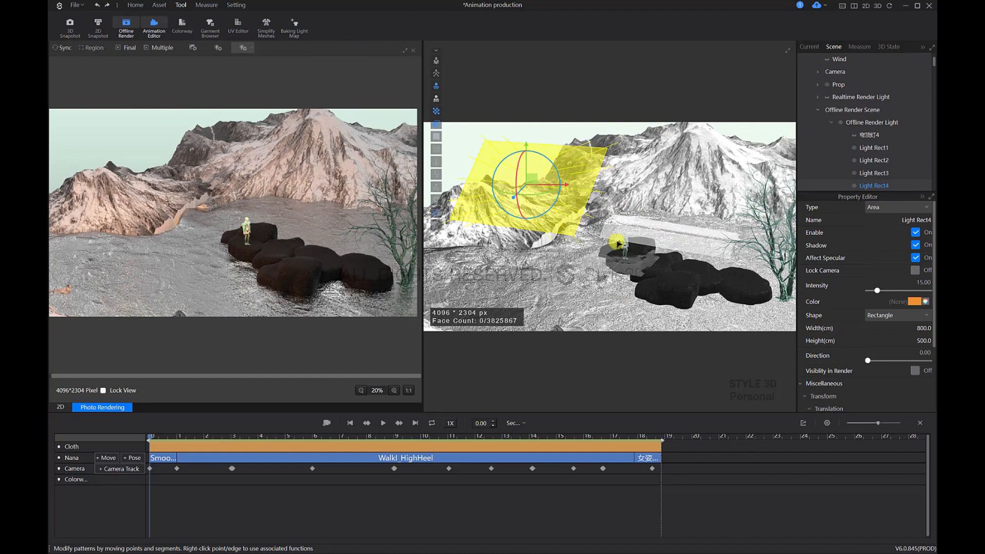
Step: Move the timeline to 8.27 seconds and preview-render the model beside the tree with the mountains behind
right_click_drag(618, 244, 636, 275)
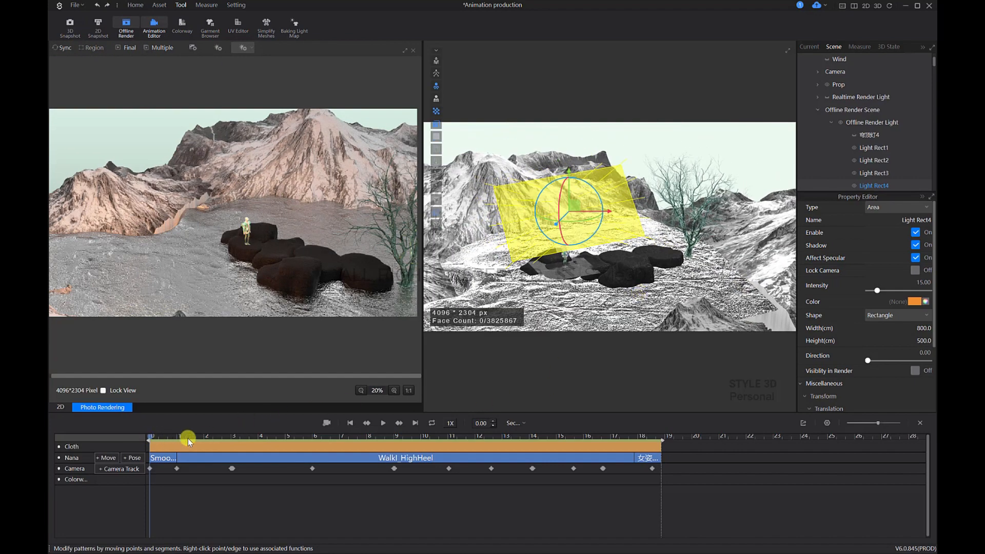
left_click_drag(265, 451, 373, 455)
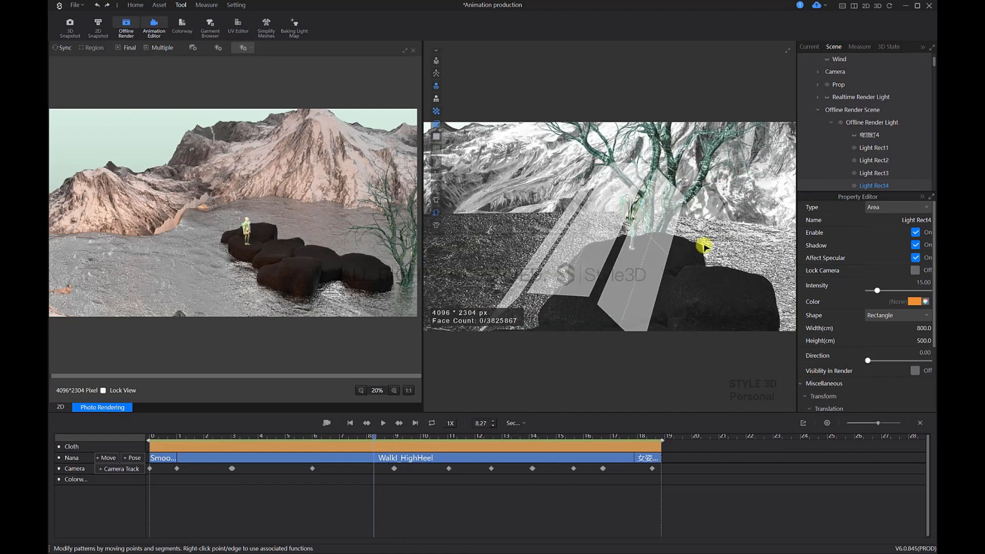
right_click_drag(703, 246, 633, 248)
left_click(65, 48)
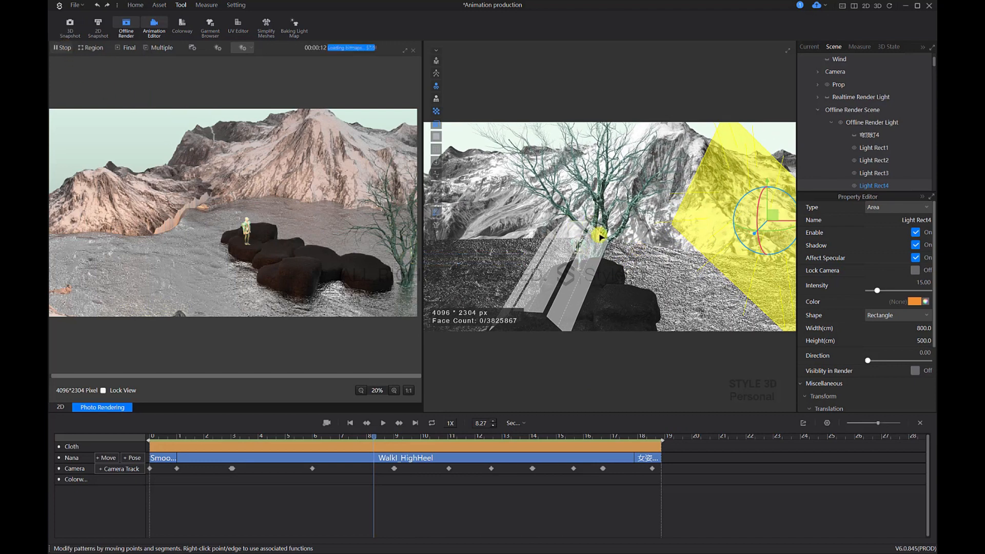
right_click_drag(643, 210, 368, 167)
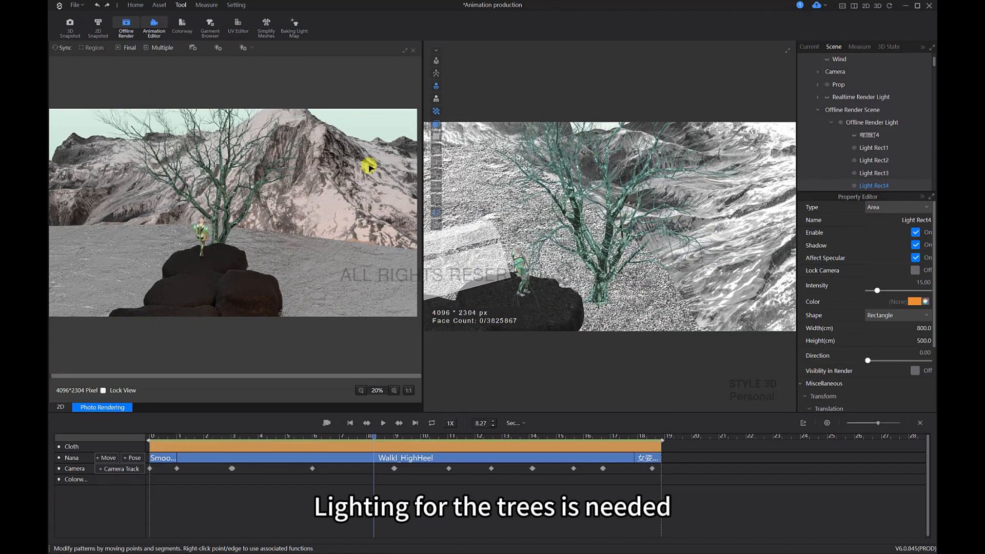
Step: Add another rectangular area light near the model and raise it to the side beside the tree
left_click(246, 50)
left_click(256, 63)
left_click(522, 272)
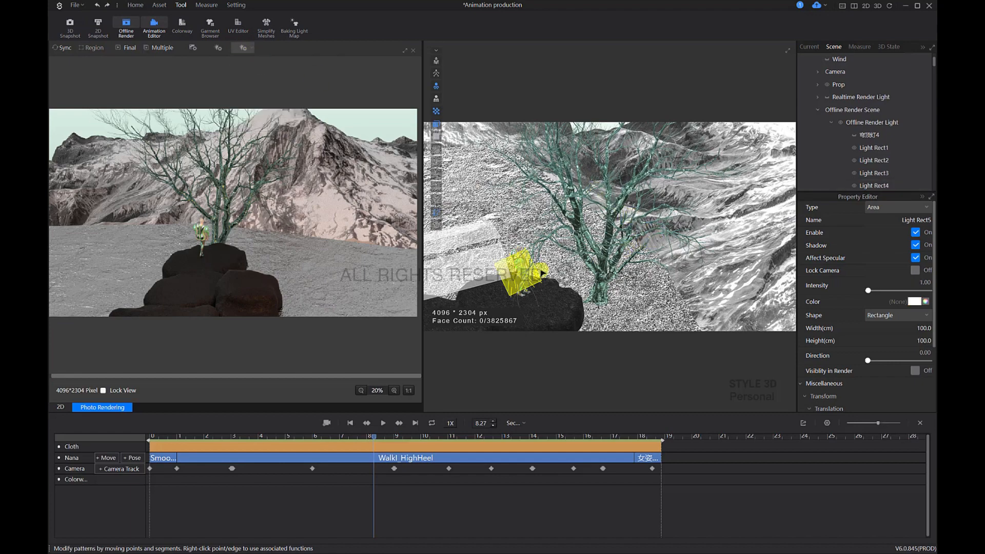
scroll(533, 268, "down", 2)
left_click(535, 264)
right_click_drag(534, 264, 556, 263)
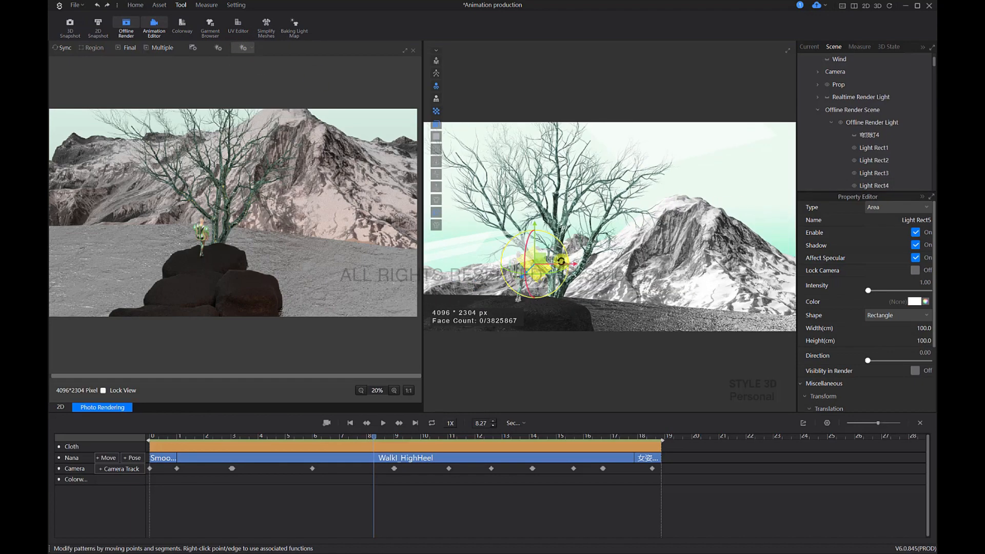
left_click_drag(540, 259, 644, 205)
right_click_drag(645, 205, 647, 227)
Step: Set the new area light's width and height to 500 cm
type("50")
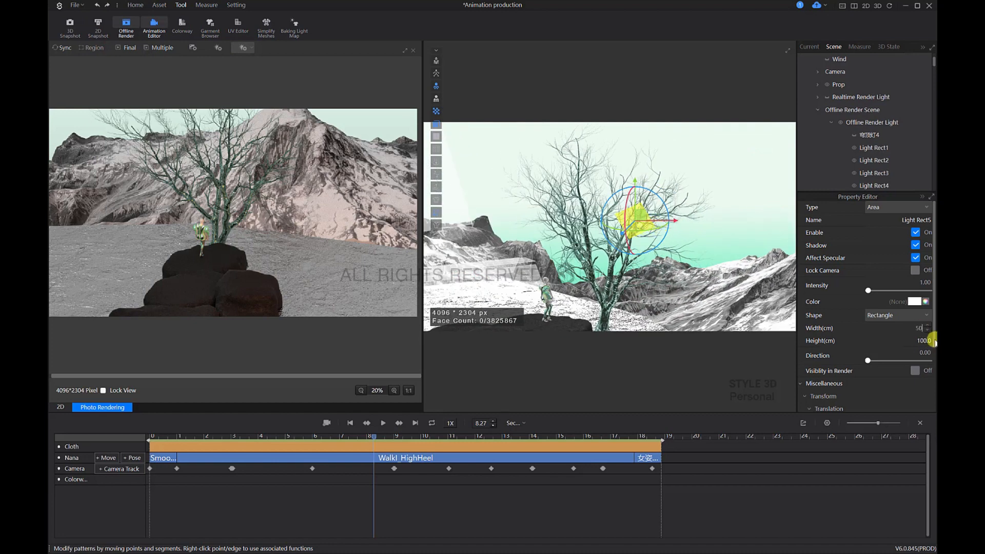
type("0")
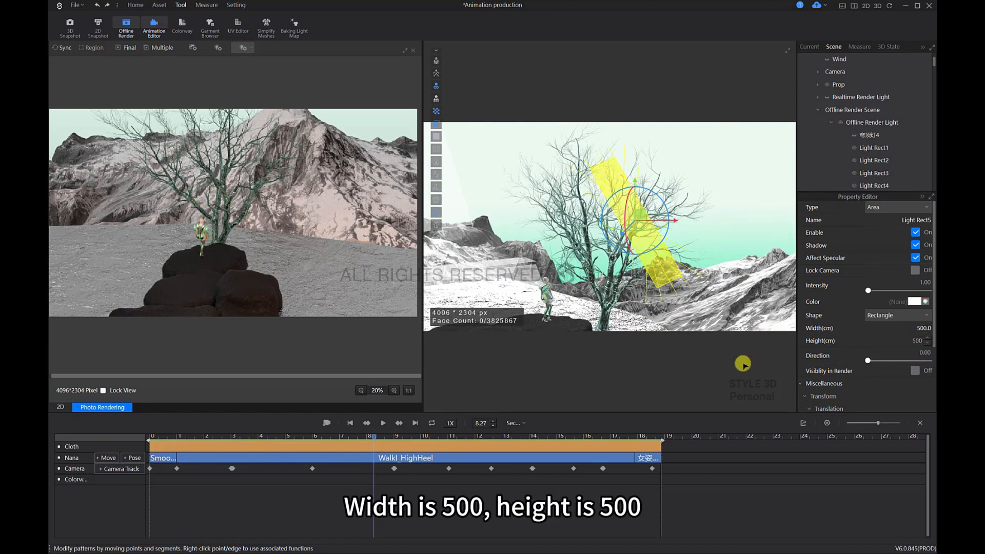
key("Return")
Step: Rotate and raise the 500 cm area light beyond the tree and preview-render the model with the mountain behind
left_click_drag(639, 215, 658, 203)
right_click_drag(658, 203, 676, 226)
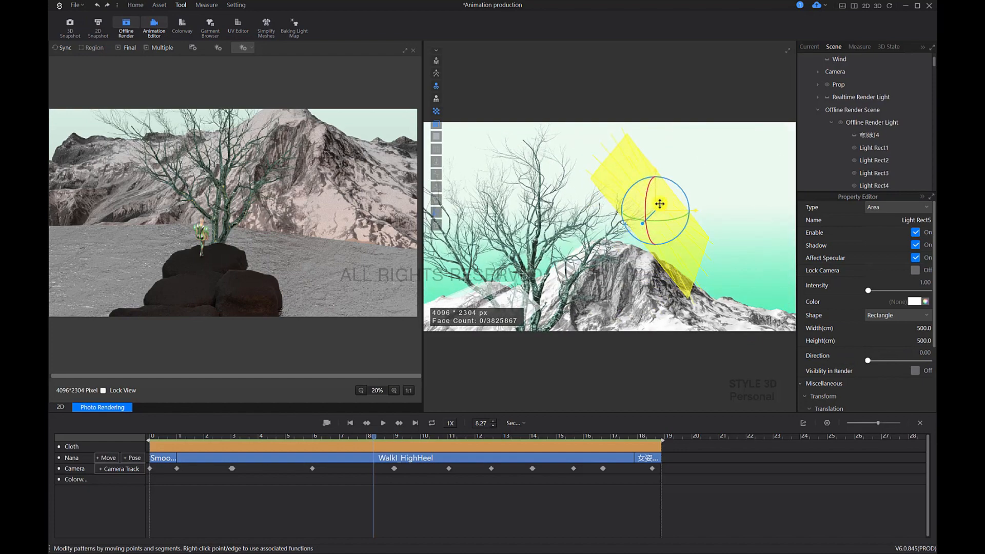
right_click_drag(732, 213, 650, 214)
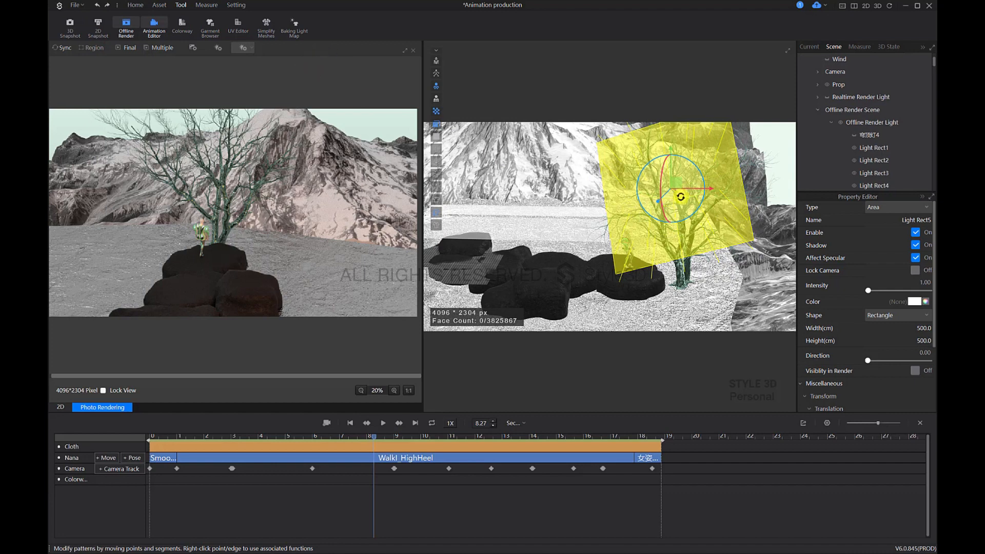
left_click_drag(680, 197, 682, 212)
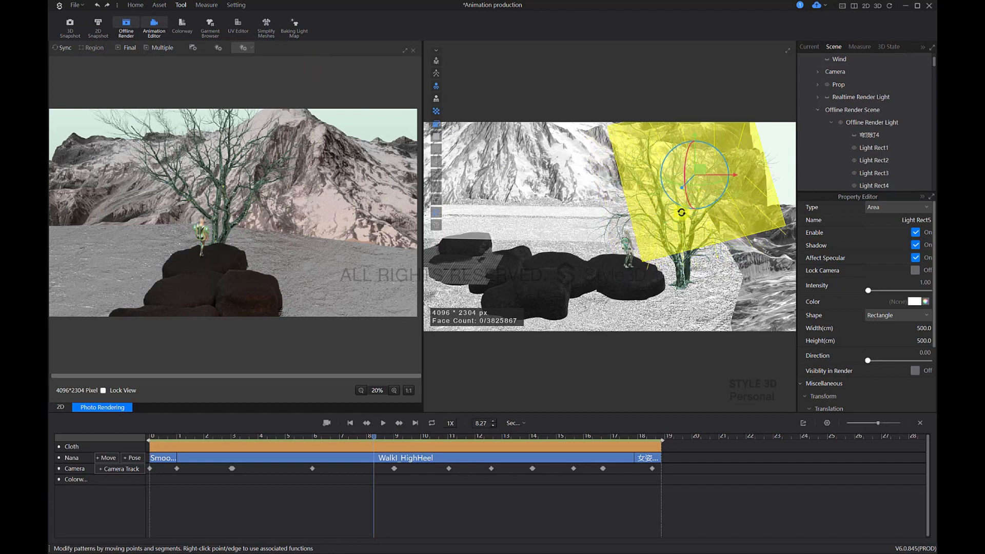
right_click_drag(658, 256, 652, 200)
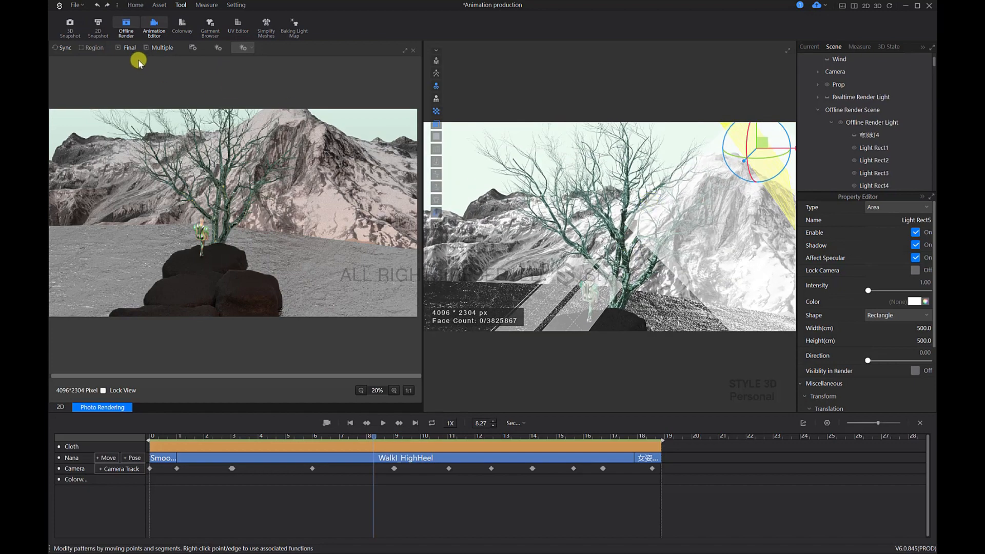
left_click(53, 46)
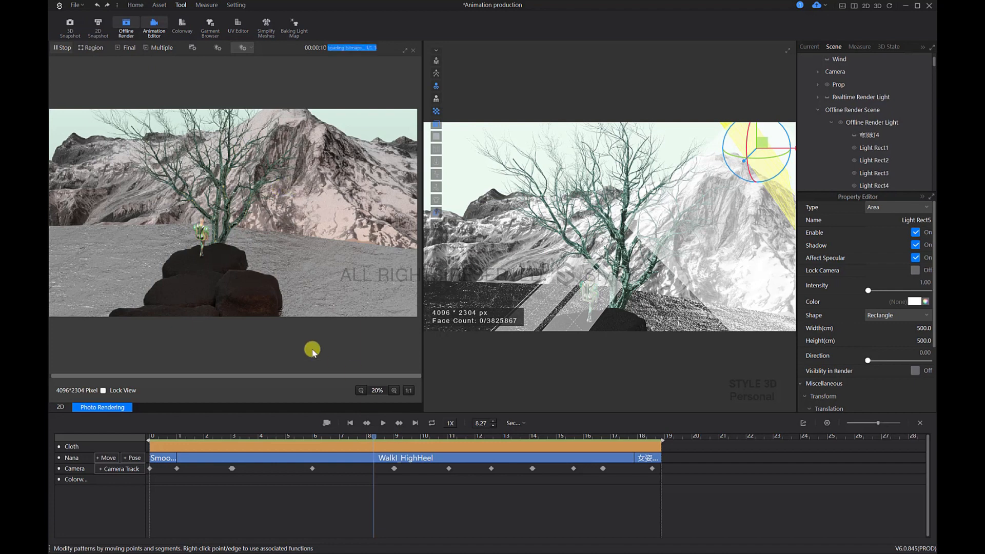
left_click(60, 47)
Step: Move the timeline to 9.87 seconds and add another rectangular area light near the model on the rocks
right_click_drag(671, 262, 629, 266)
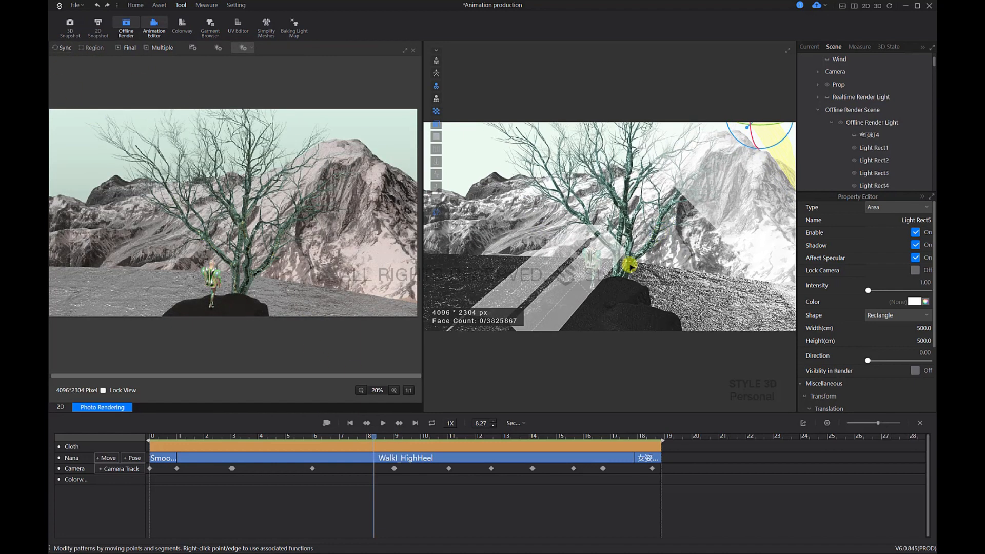
left_click(394, 469)
left_click_drag(369, 433, 417, 437)
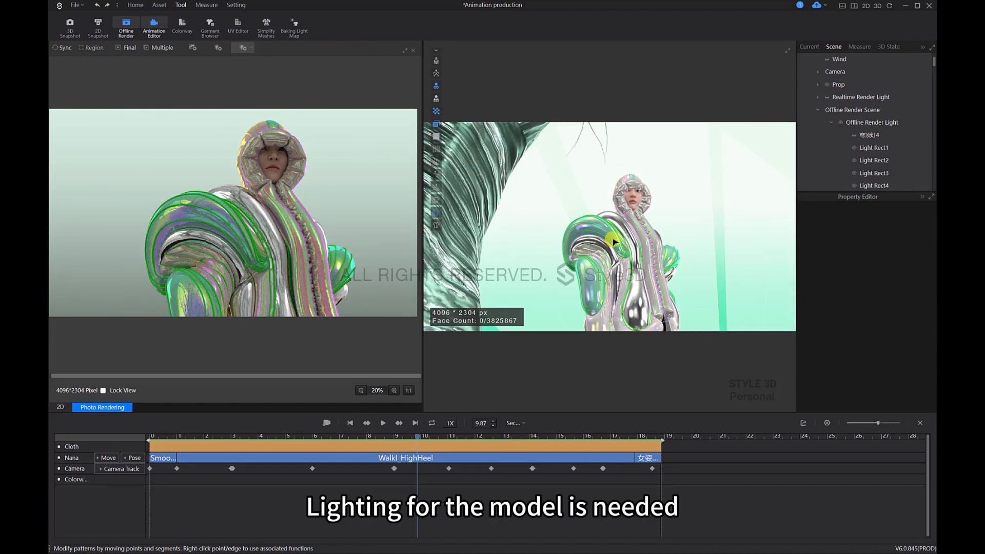
left_click(624, 256)
right_click_drag(627, 258, 618, 210)
left_click(243, 47)
left_click(257, 59)
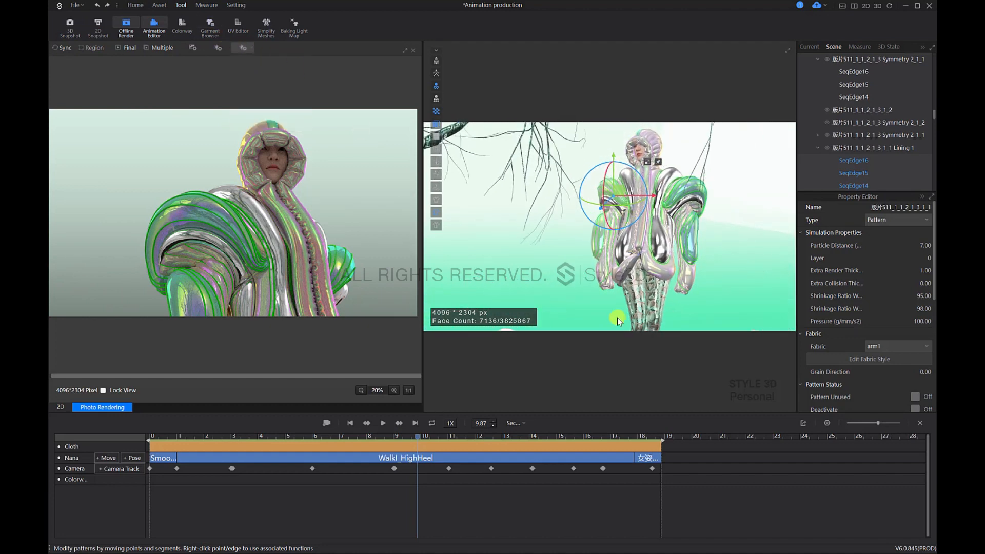
right_click_drag(668, 262, 592, 338)
left_click(641, 317)
left_click(591, 339)
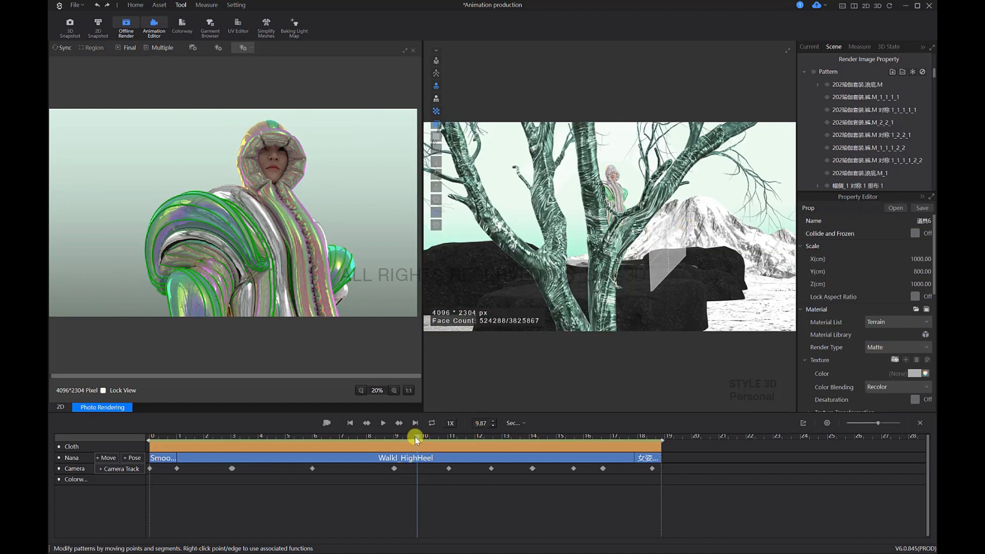
Step: At 9.93 seconds, rotate and move the new area light in front of the model so it is angled up toward the coat
left_click_drag(416, 438, 418, 436)
left_click(639, 300)
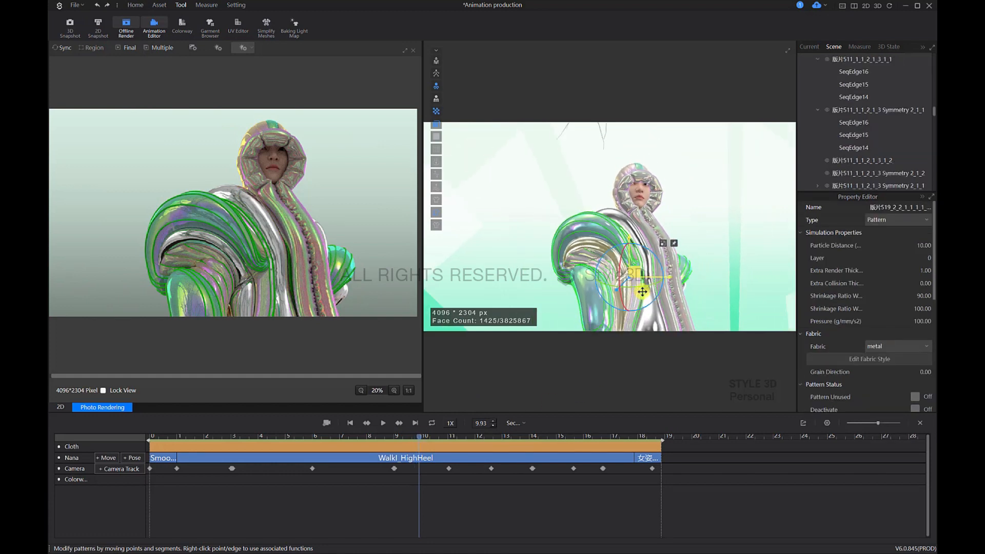
scroll(644, 291, "down", 3)
right_click_drag(646, 291, 713, 315)
left_click(676, 301)
right_click_drag(686, 272, 620, 254)
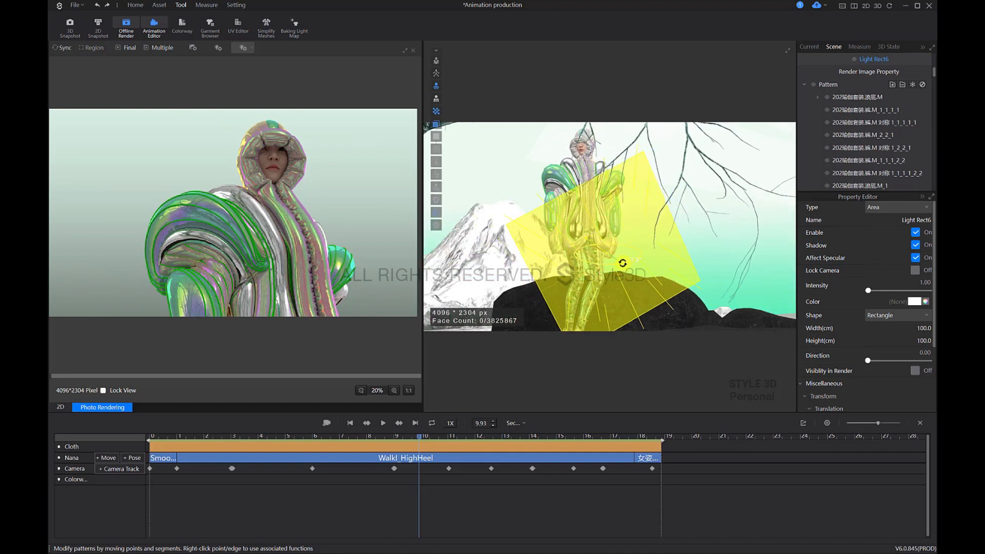
left_click_drag(600, 237, 606, 245)
right_click_drag(611, 253, 655, 276)
left_click_drag(654, 276, 620, 297)
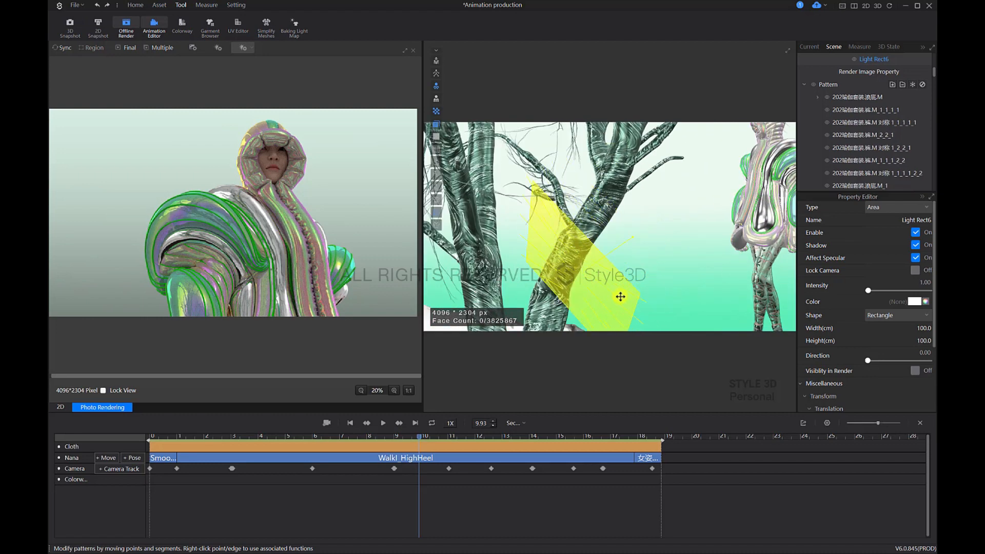
right_click_drag(679, 281, 657, 269)
right_click_drag(594, 255, 668, 254)
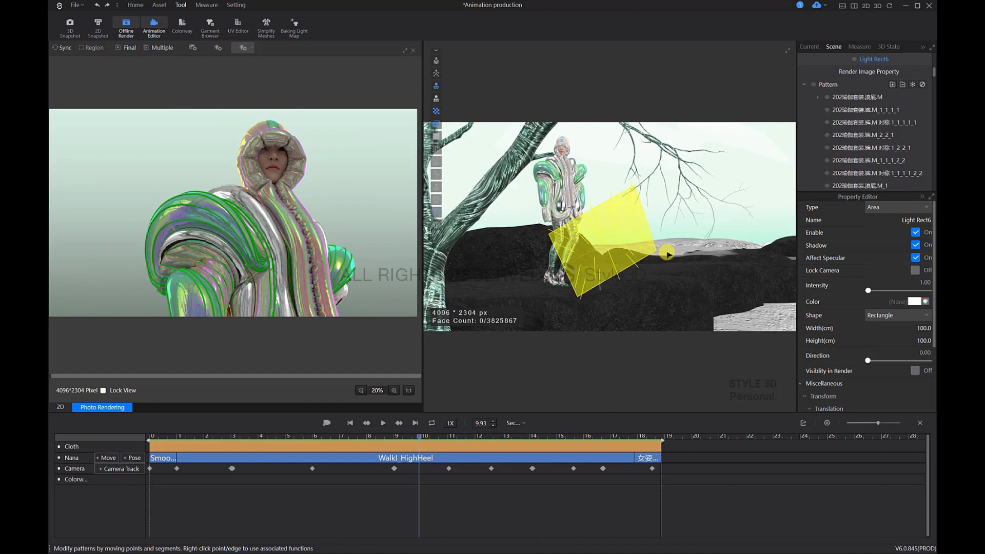
mouse_move(616, 237)
left_mouse_down()
mouse_move(638, 238)
mouse_move(626, 237)
left_mouse_up()
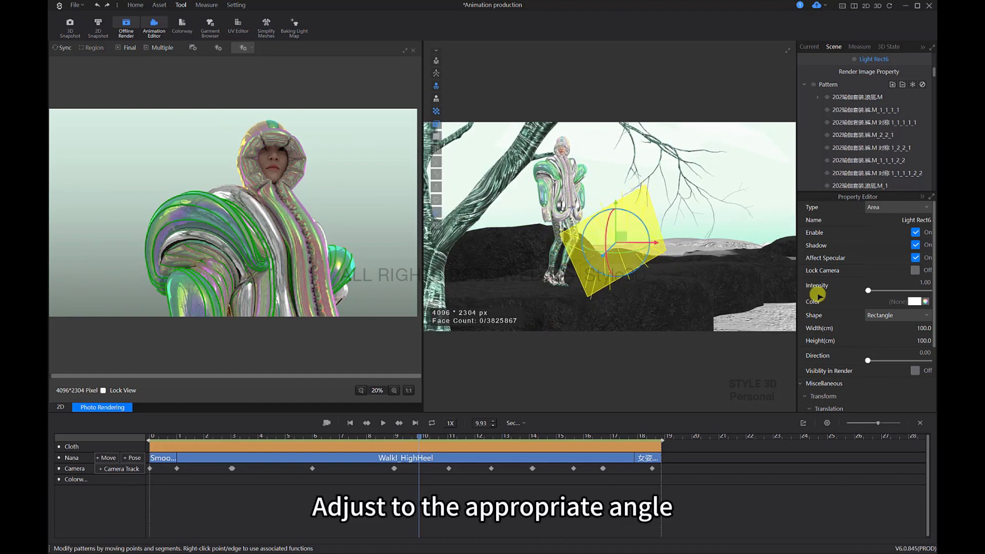
Step: Preview-render the model's close-up in the 9.93-second camera view and set the new light's intensity to 1.50
left_click(419, 438)
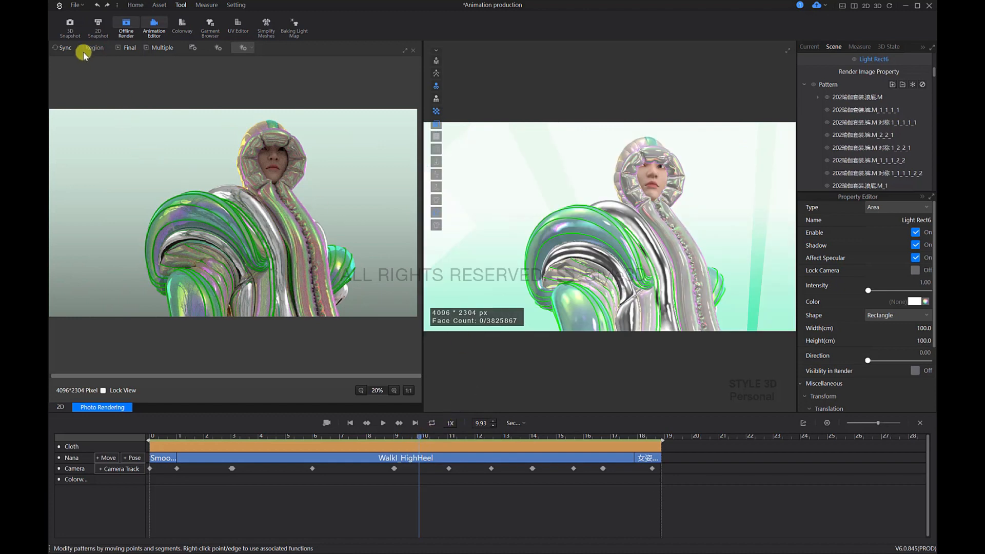
left_click(64, 52)
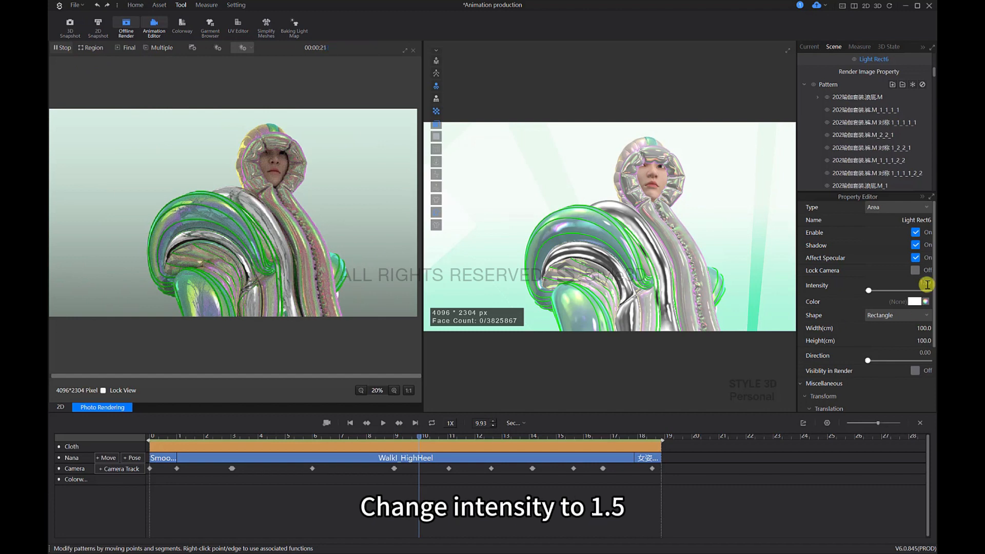
left_click(61, 48)
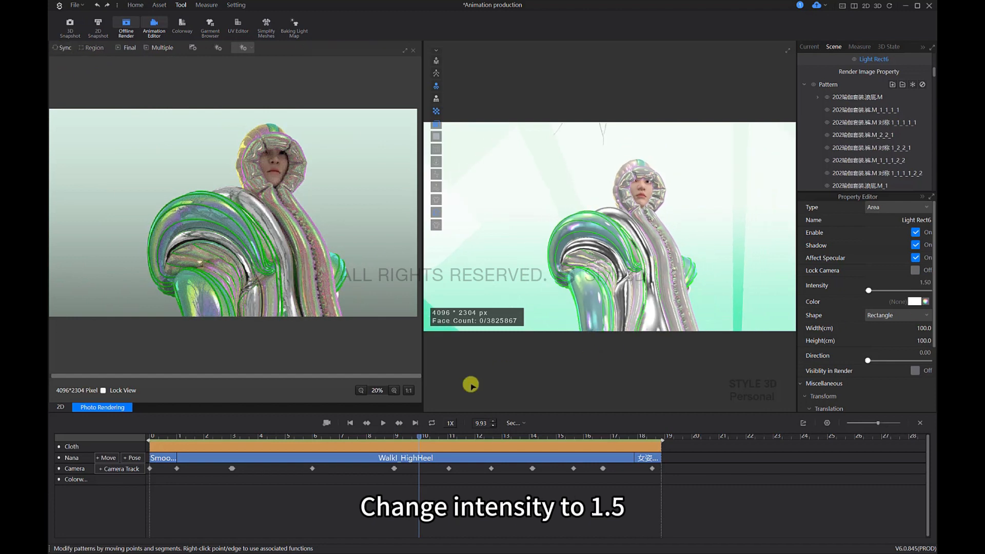
Step: Move the timeline to 10.97 seconds and preview-render the back view of the model
left_click(435, 437)
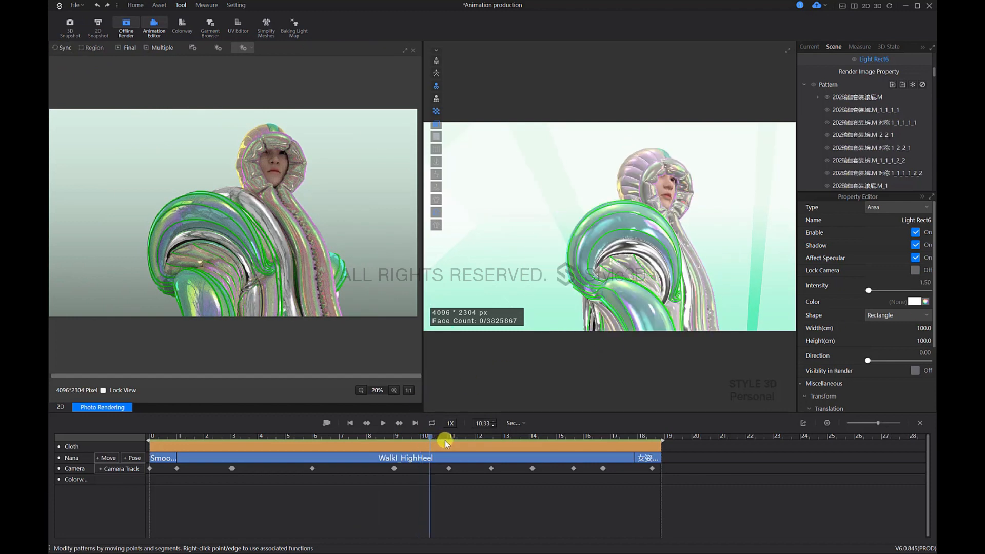
left_click(447, 439)
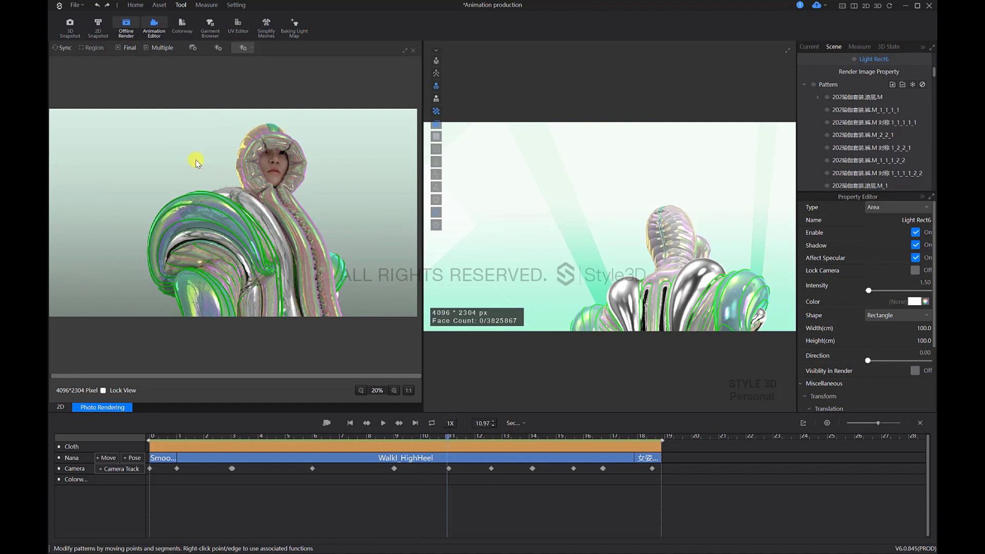
left_click(62, 47)
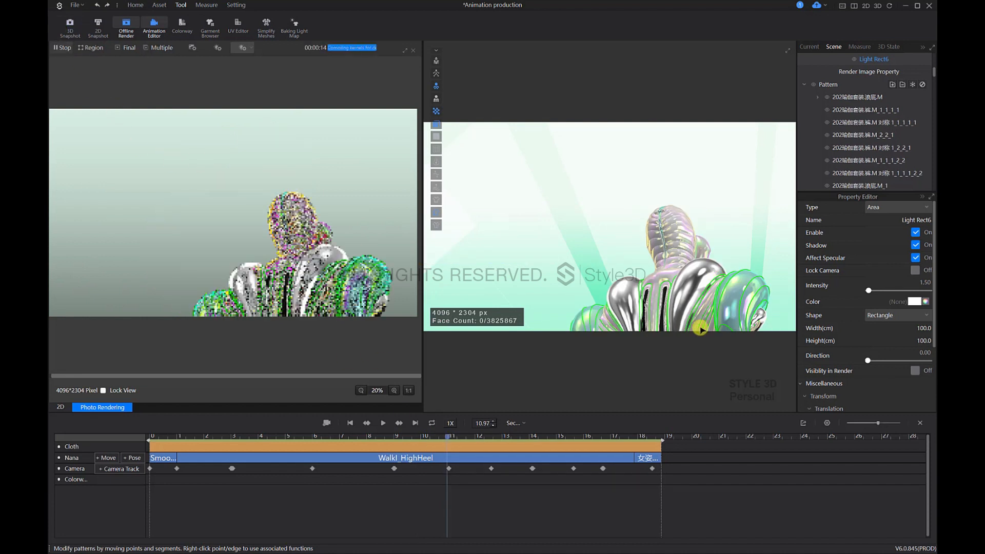
Step: Examine the overall scene and light placement around the tree, rocks and mountains at 10.97 seconds and at the animation's start
scroll(667, 200, "down", 10)
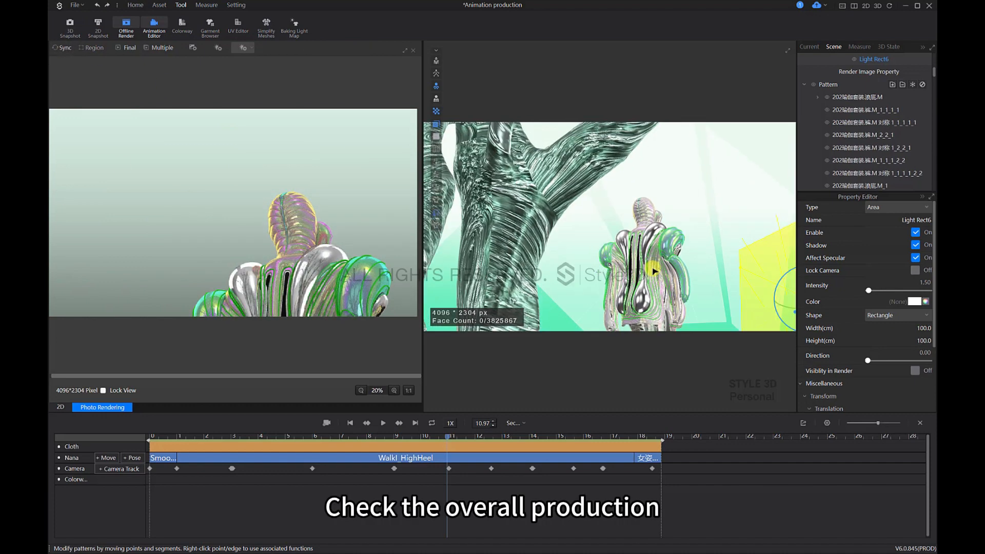
scroll(667, 254, "down", 5)
right_click_drag(704, 249, 501, 392)
scroll(651, 293, "down", 4)
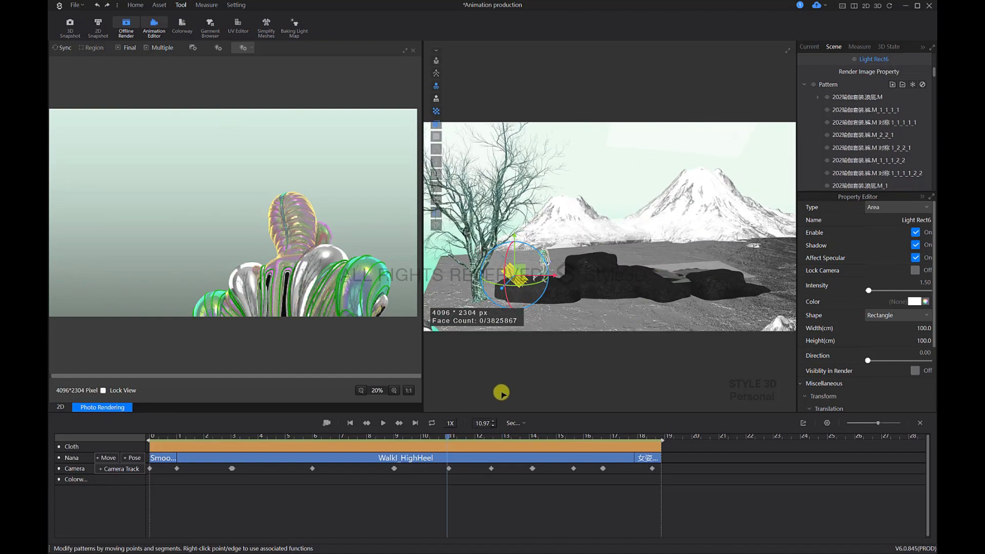
left_click(345, 436)
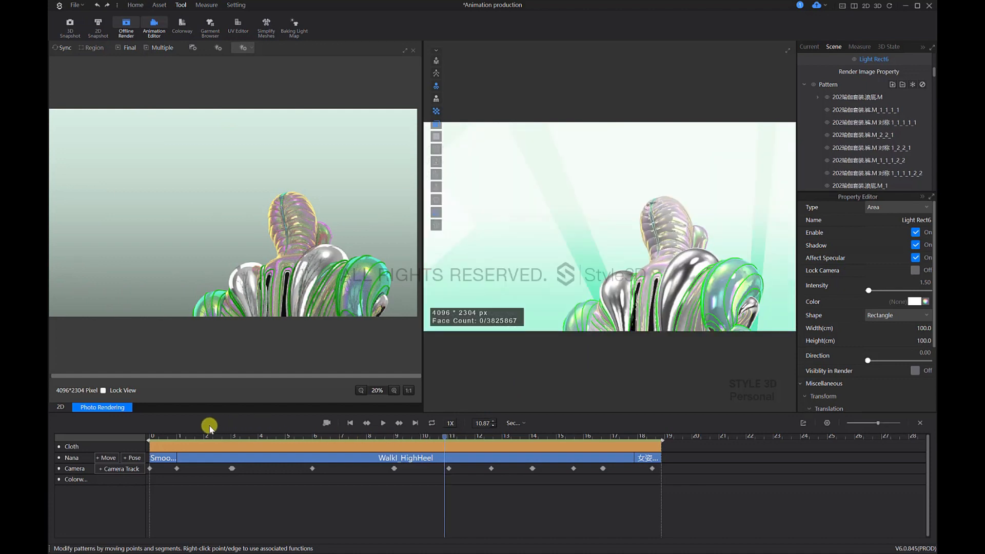
left_click(139, 439)
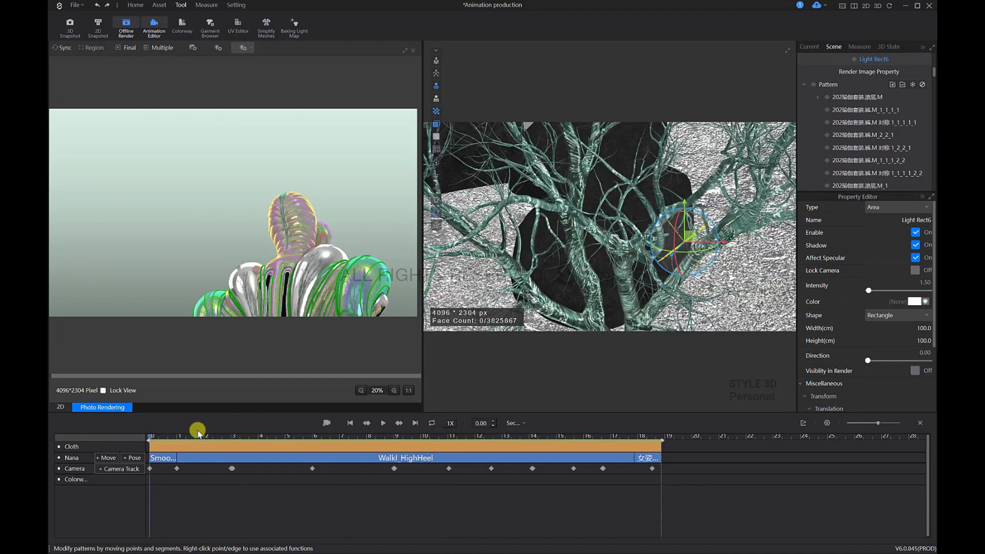
scroll(603, 291, "down", 10)
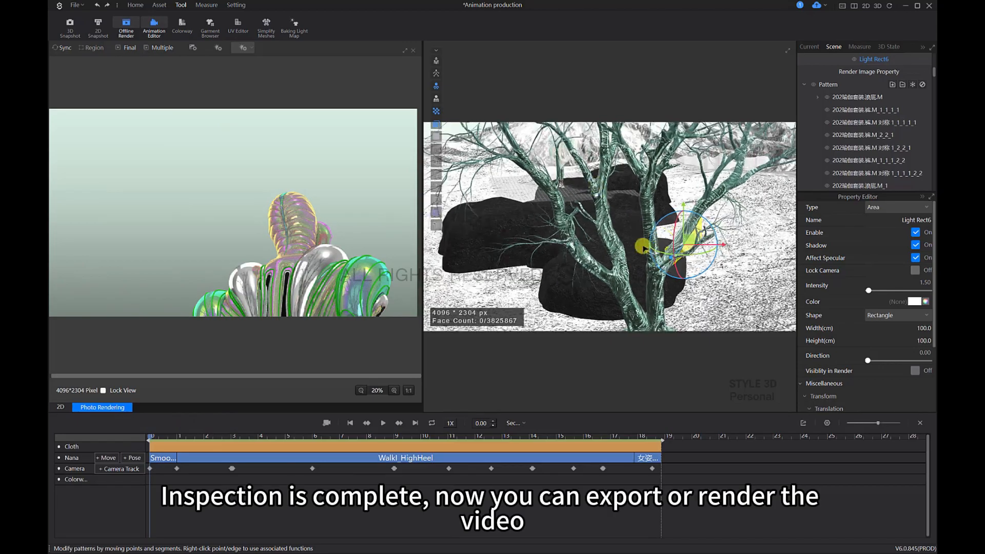
right_click_drag(644, 232, 652, 213)
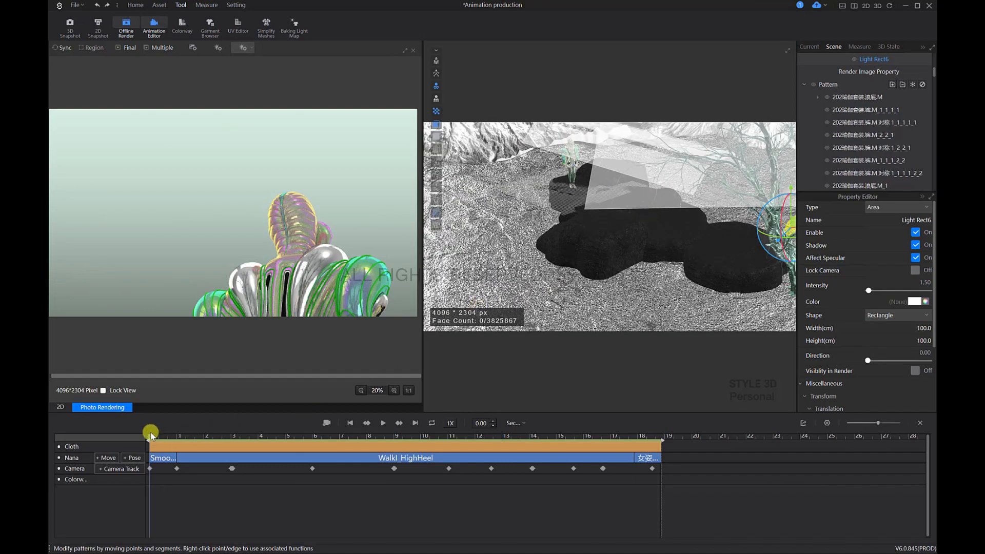
Step: Scrub through the animation from 0.00 to 18.77 seconds to check the camera moves and the model's walk
left_click_drag(197, 436, 224, 450)
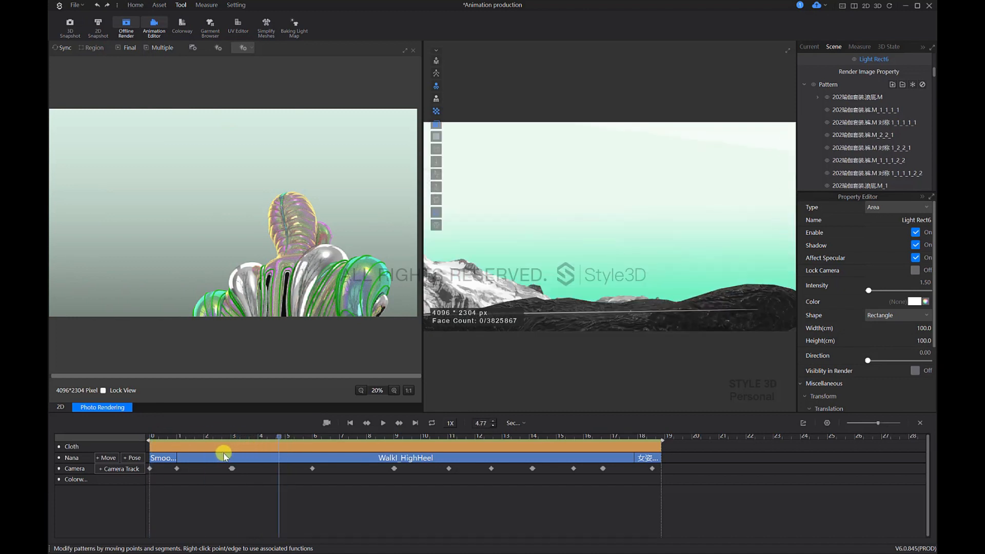
left_click_drag(123, 454, 121, 453)
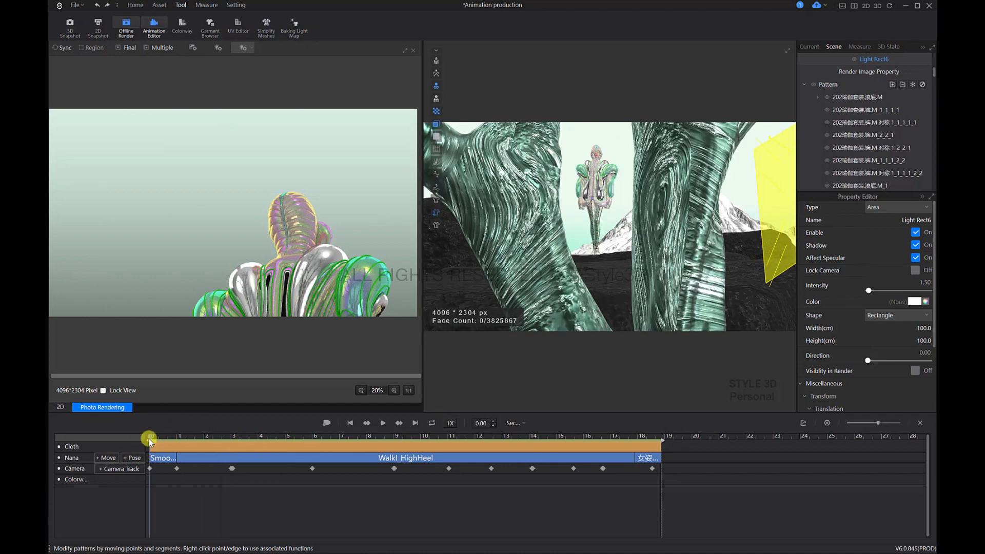
mouse_move(159, 437)
left_mouse_down()
mouse_move(187, 435)
mouse_move(145, 446)
left_mouse_up()
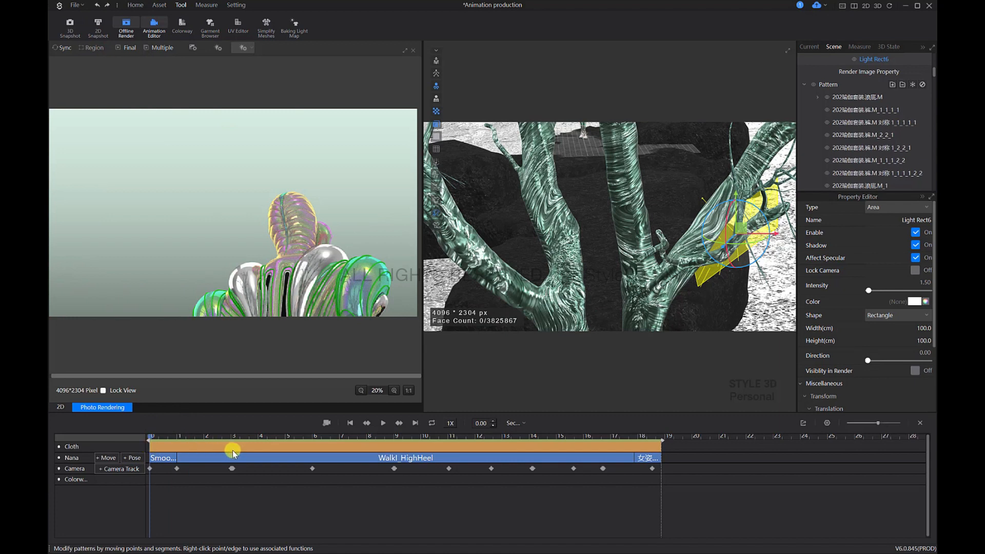
left_click_drag(232, 451, 666, 446)
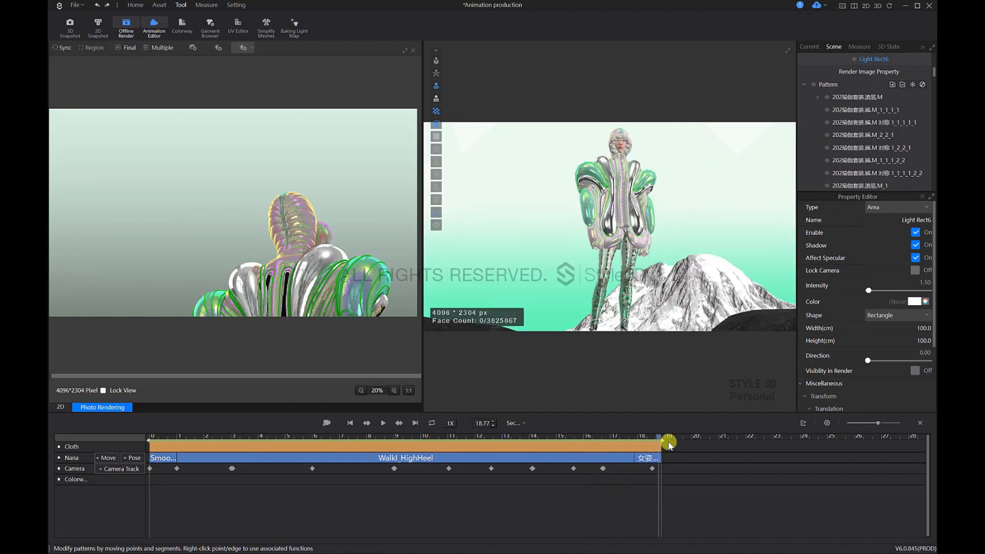